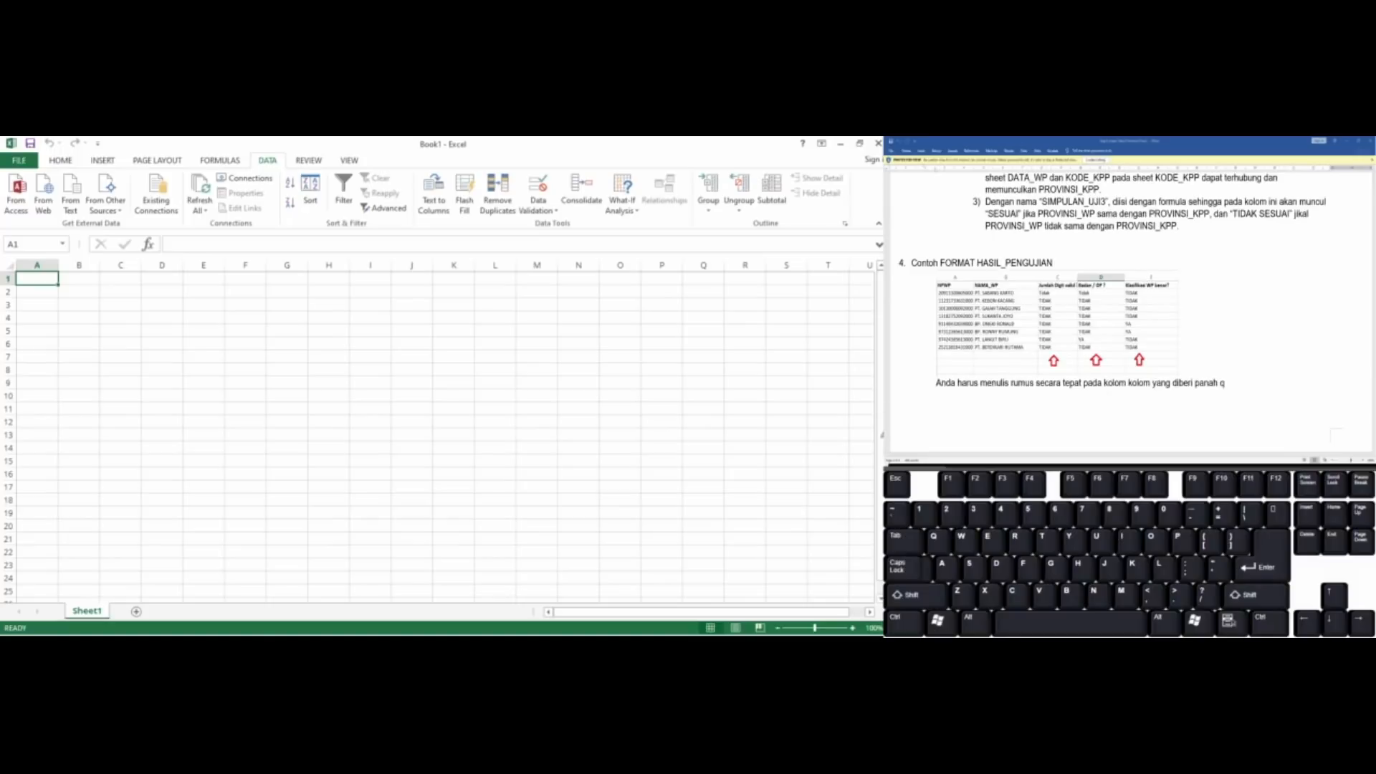
text(ad;sflkajdfa;lfkj)
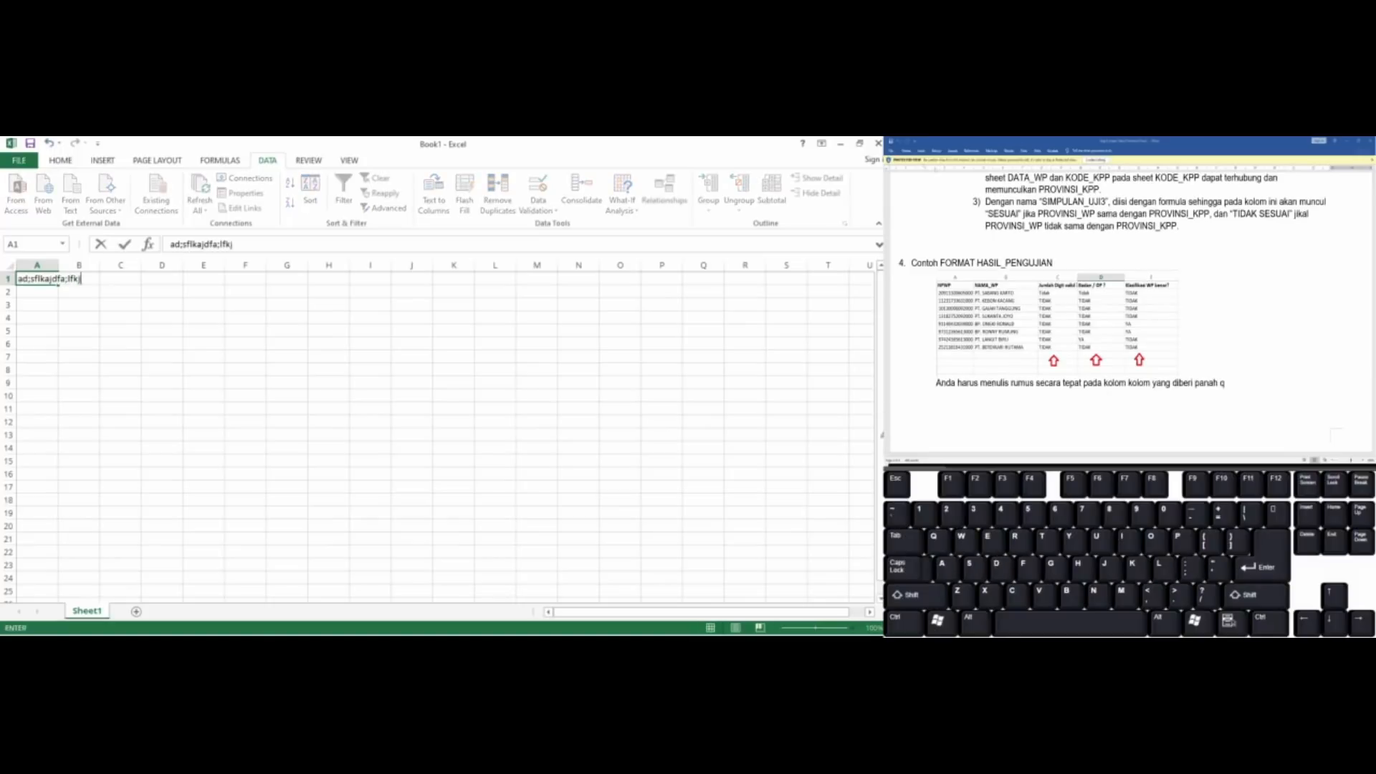
key(shift)
text(dfasdlf;jaf)
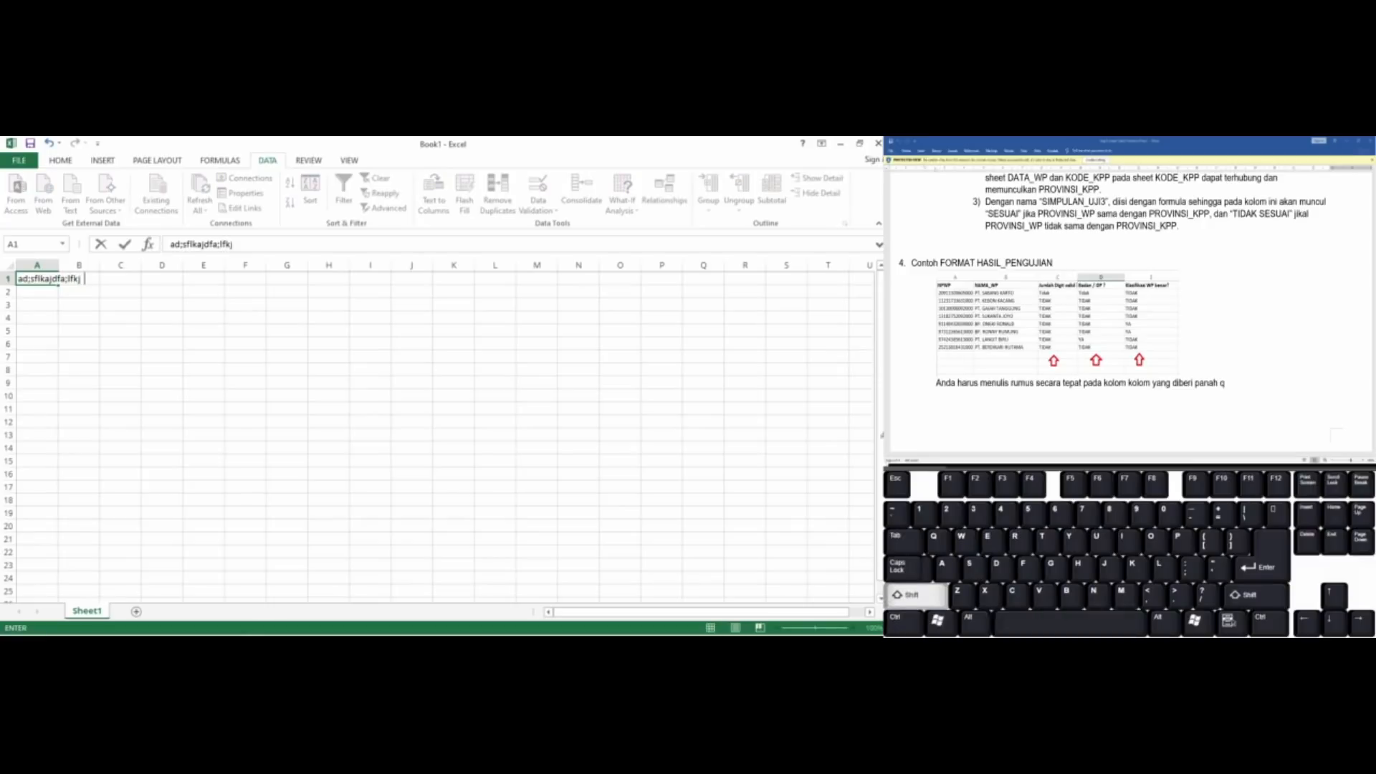
key(Tab)
key(Tab)
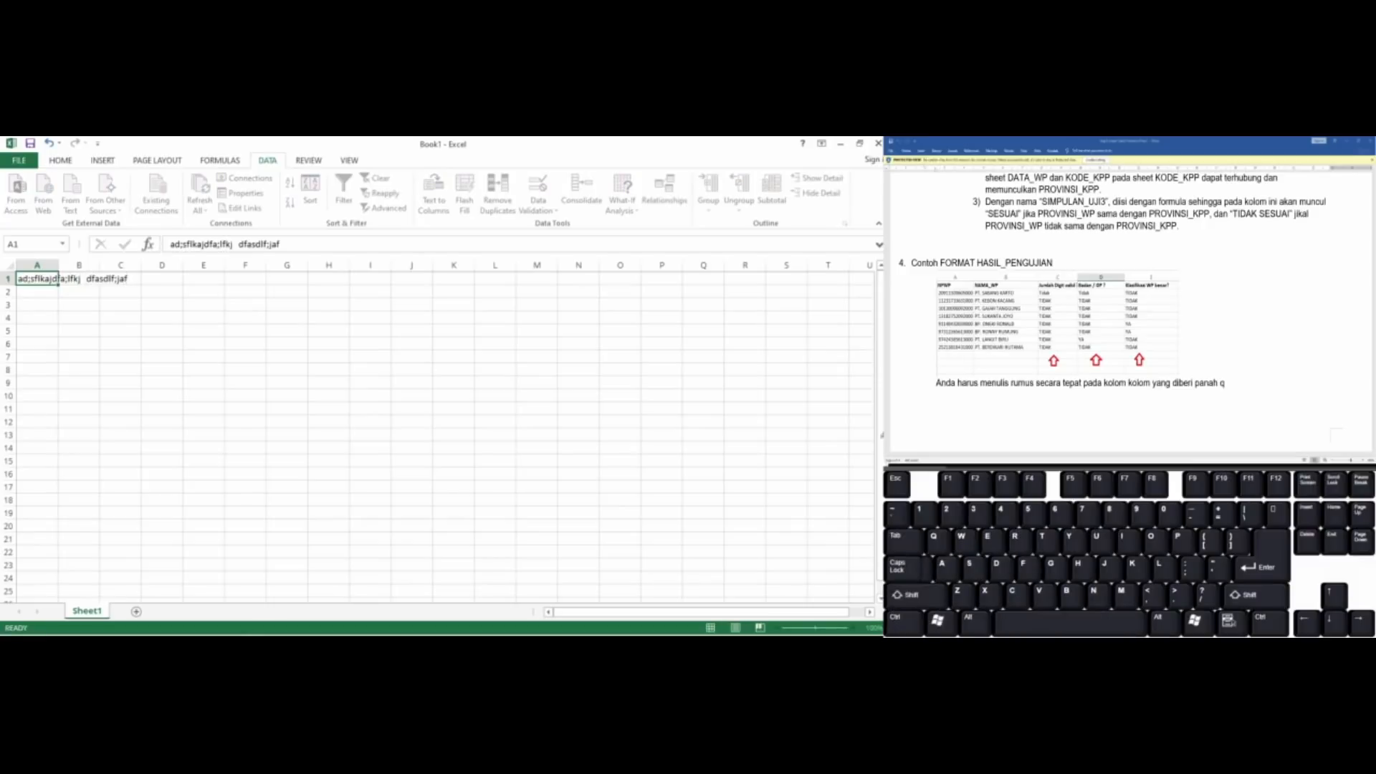
text(df)
key(Down)
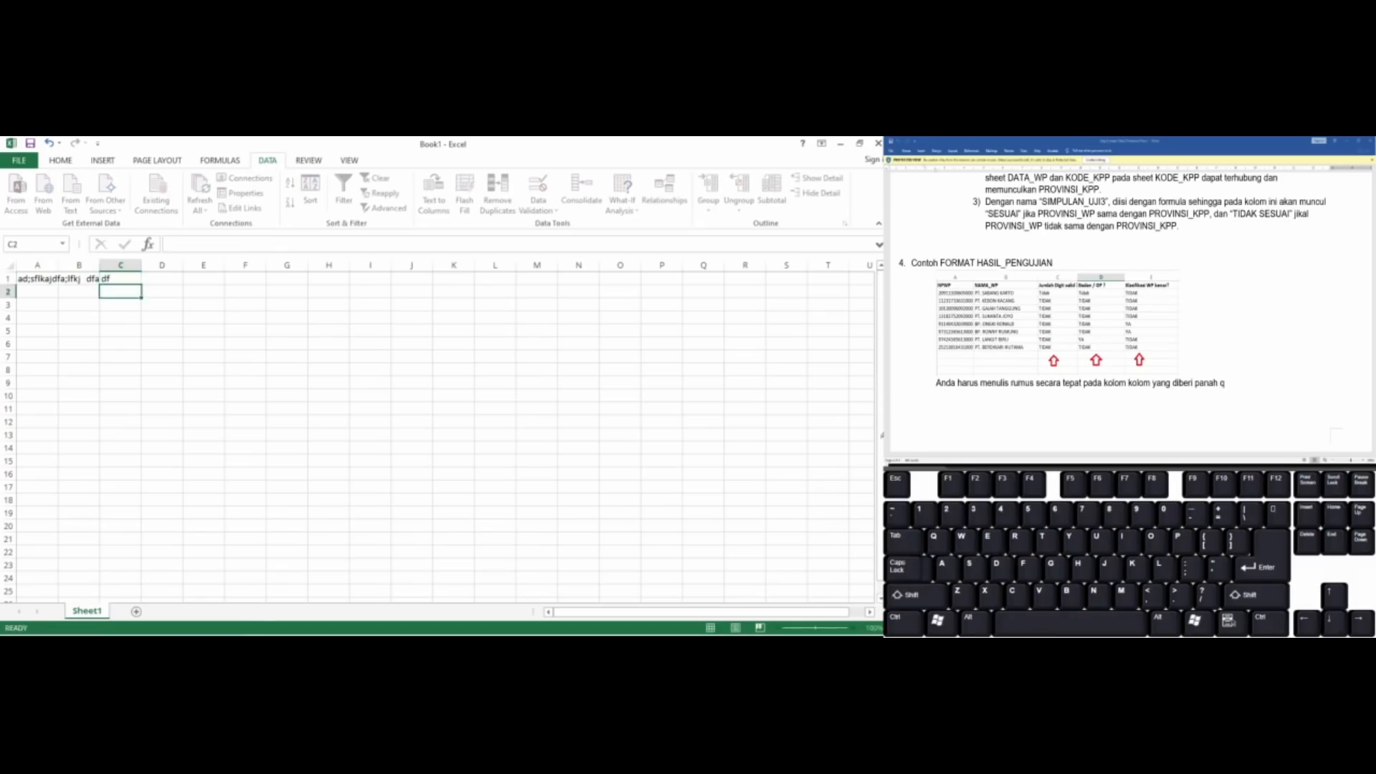
key(Up)
key(shift+Left)
key(shift+Left)
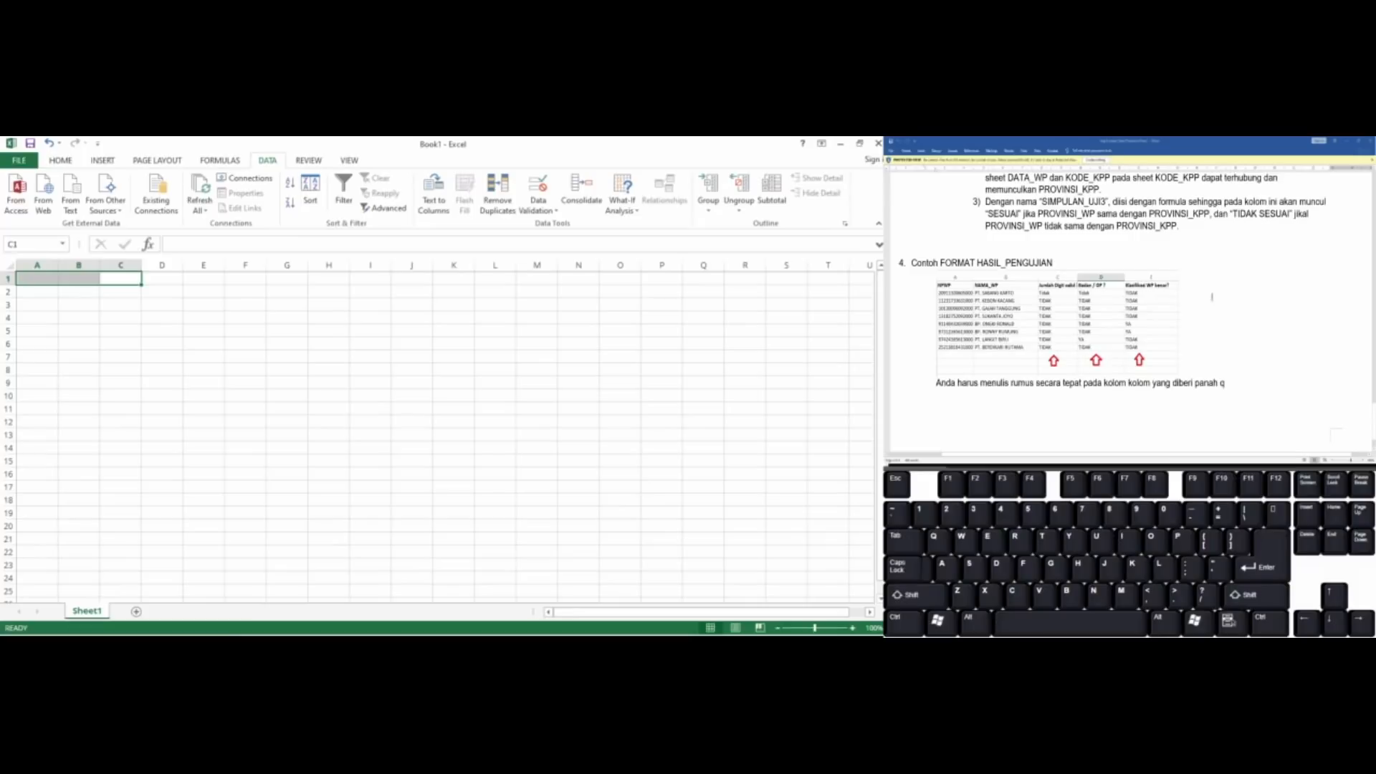
Switch to the Word assignment document and review the Soal A import instructions and both sample result tables
click(1210, 292)
scroll(1210, 293, up, 10)
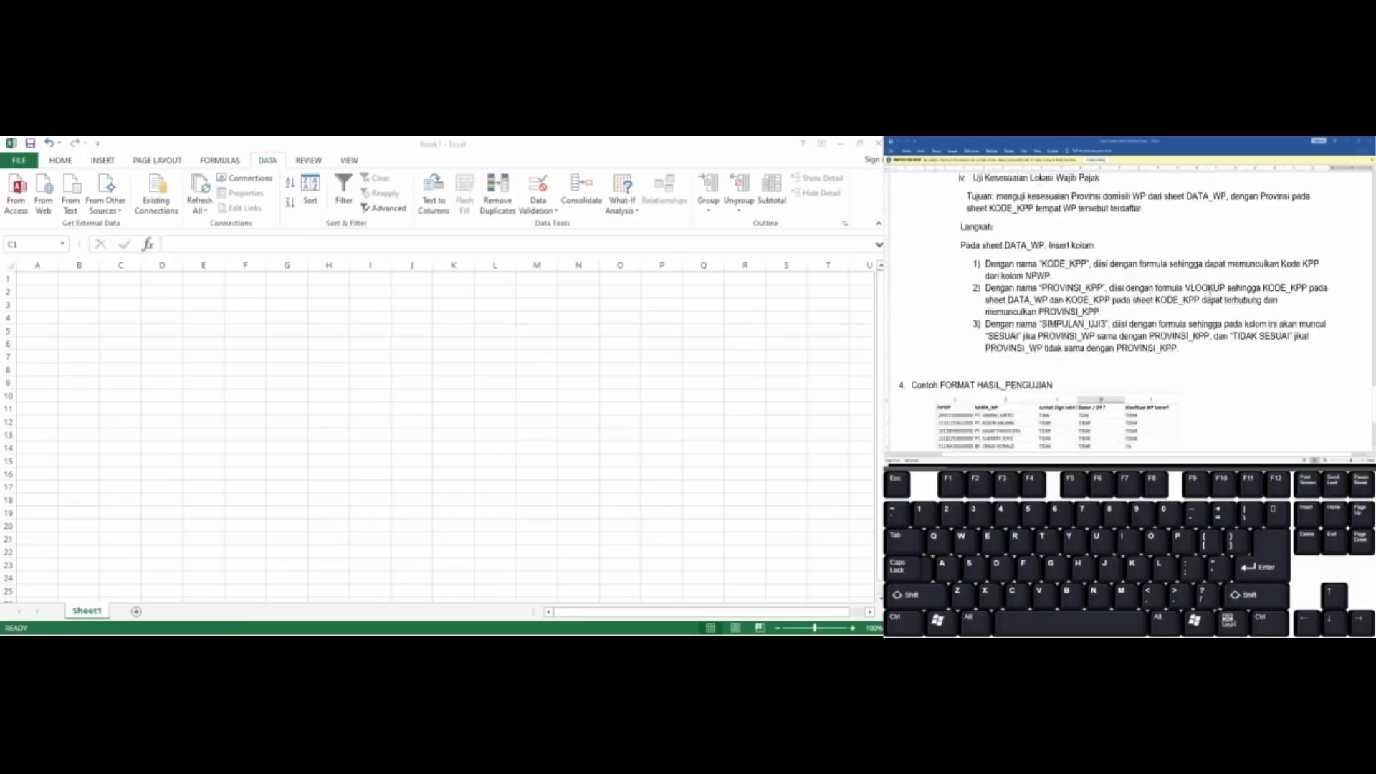
scroll(1210, 293, up, 5)
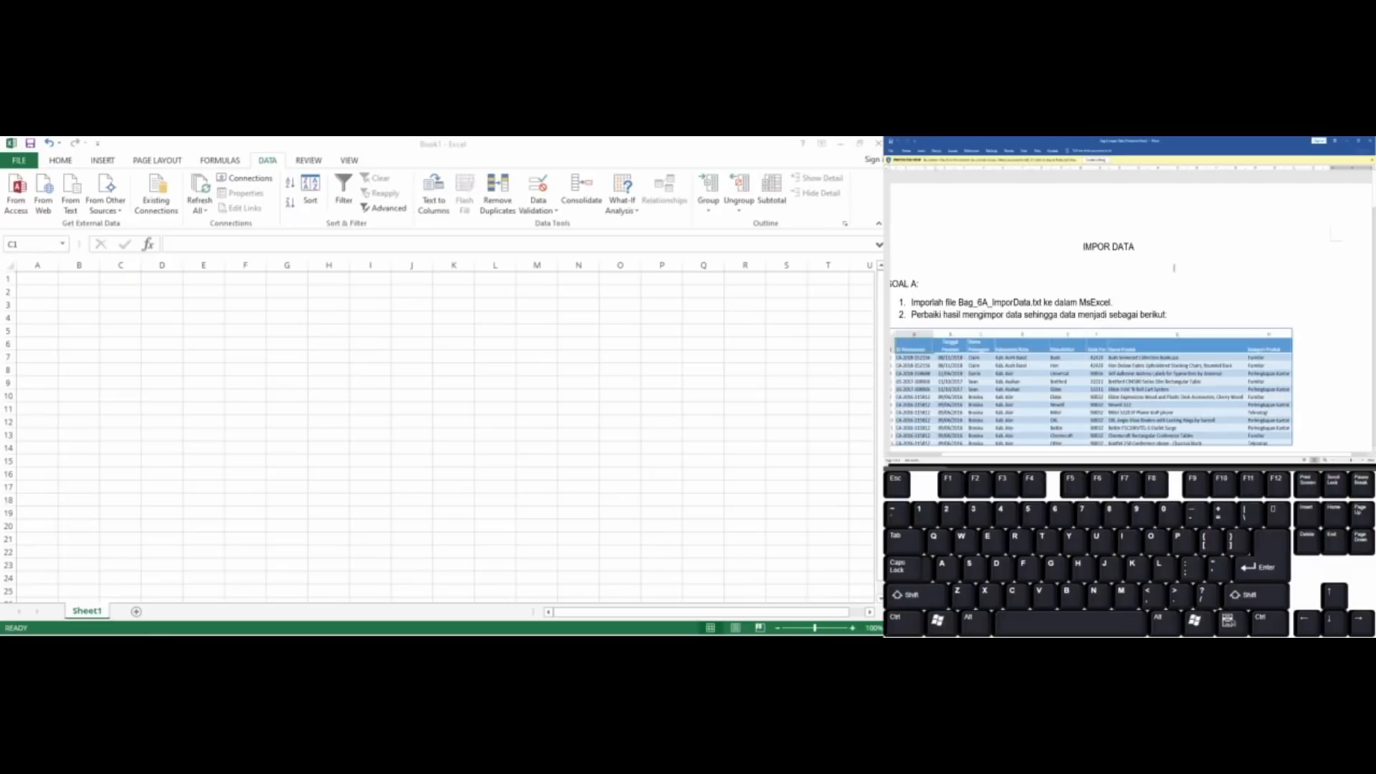
scroll(1174, 268, down, 5)
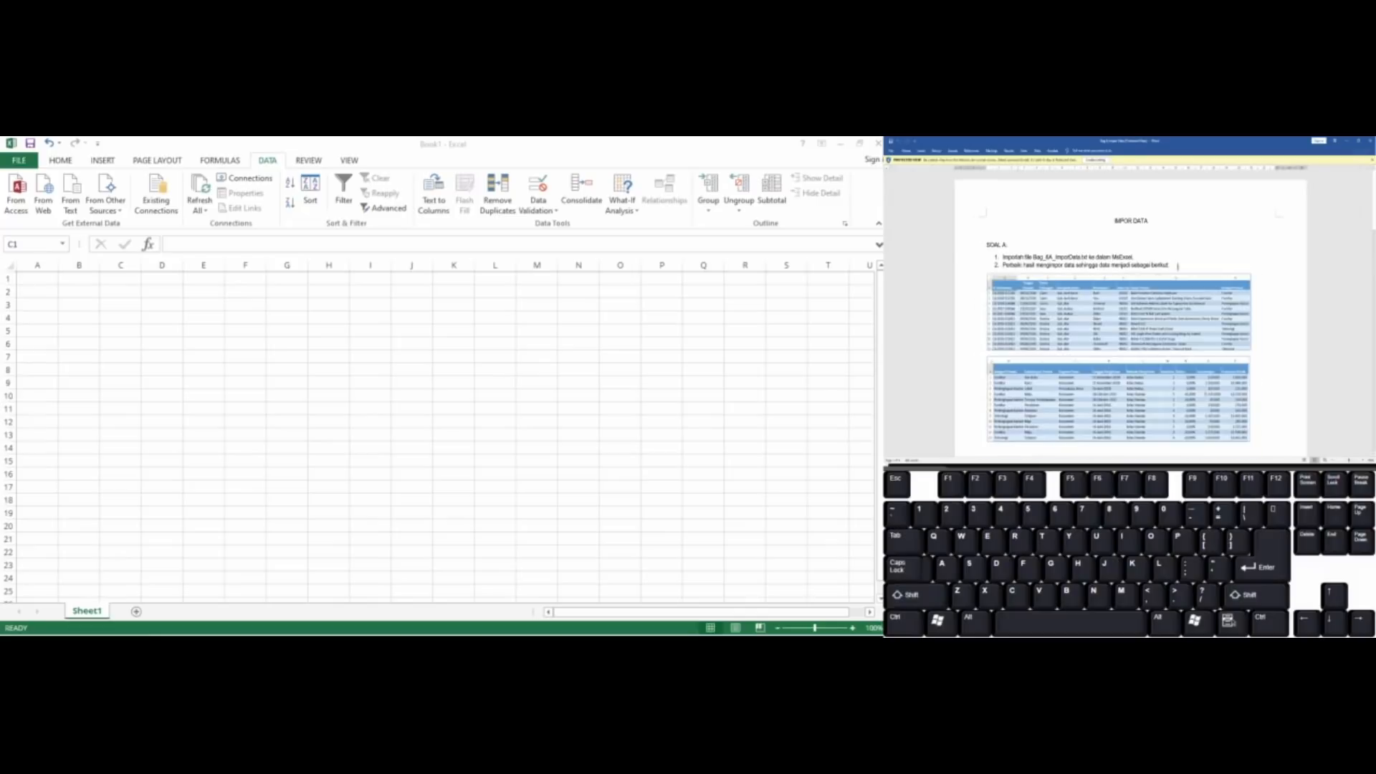
scroll(1178, 266, up, 3)
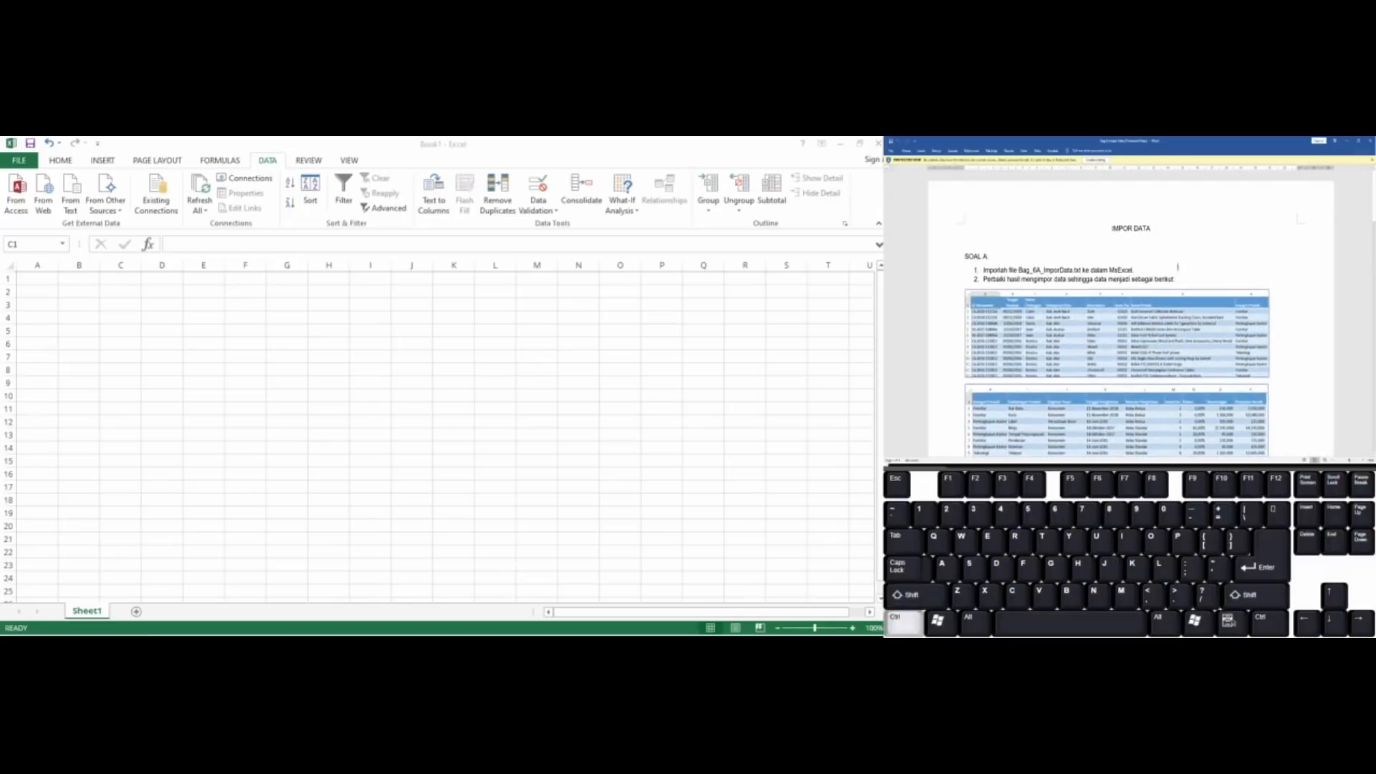
scroll(1178, 267, up, 1)
scroll(1178, 267, up, 3)
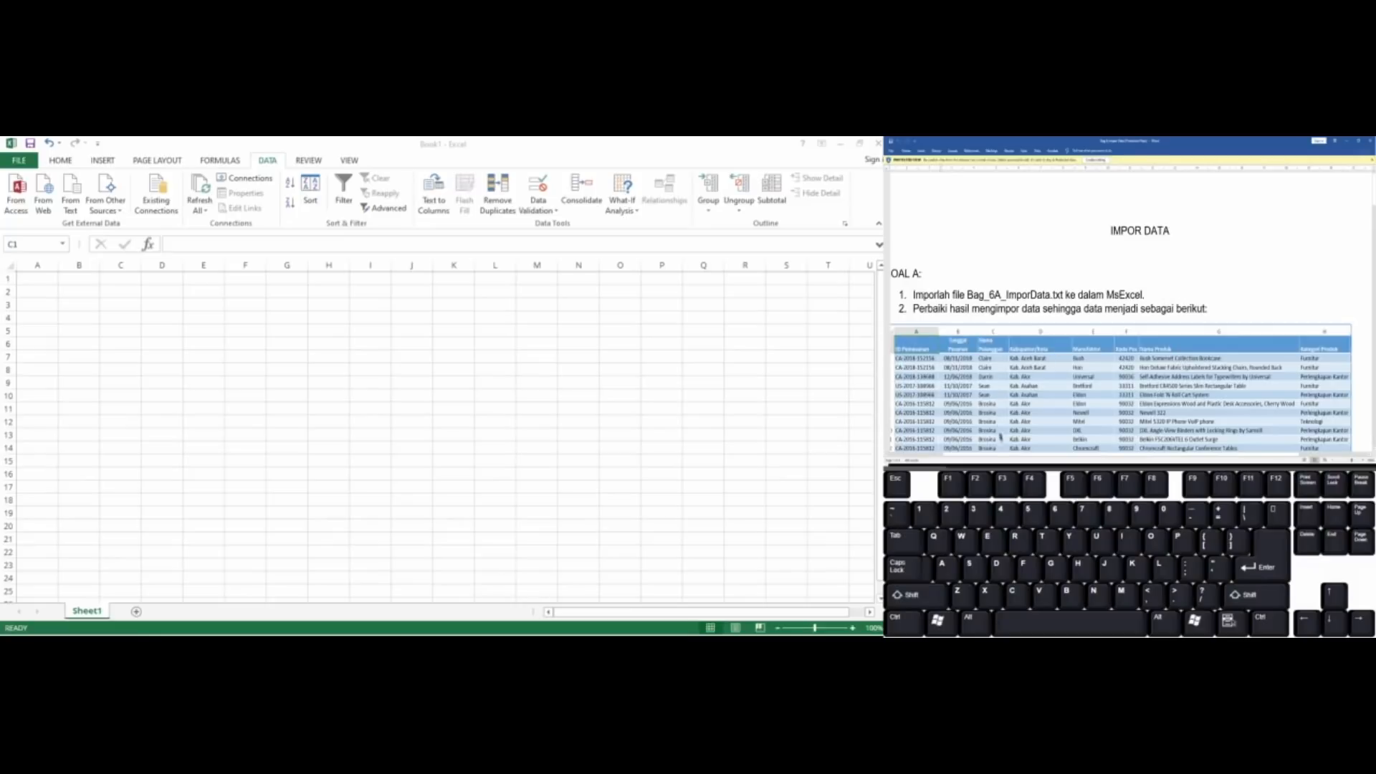
drag(1002, 456, 994, 456)
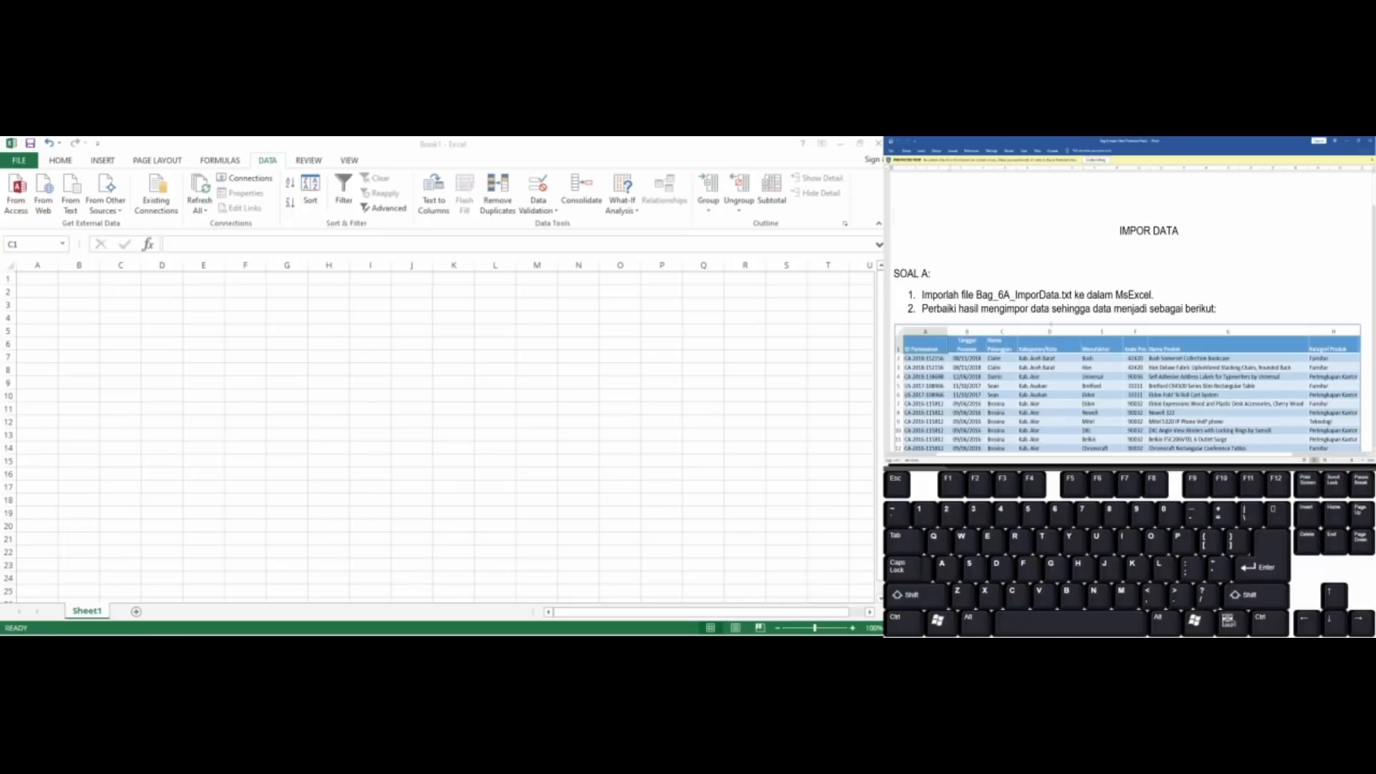
scroll(1121, 305, down, 4)
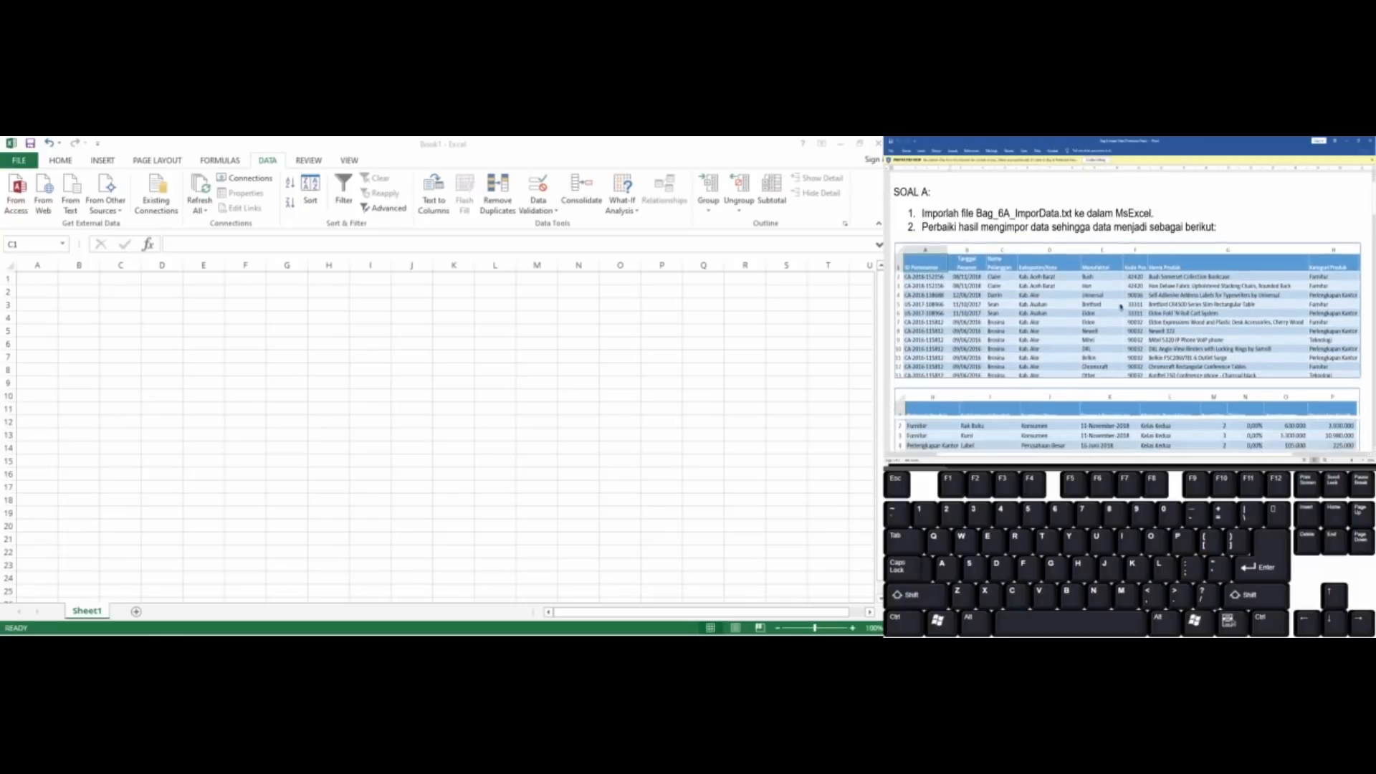
scroll(1120, 307, down, 2)
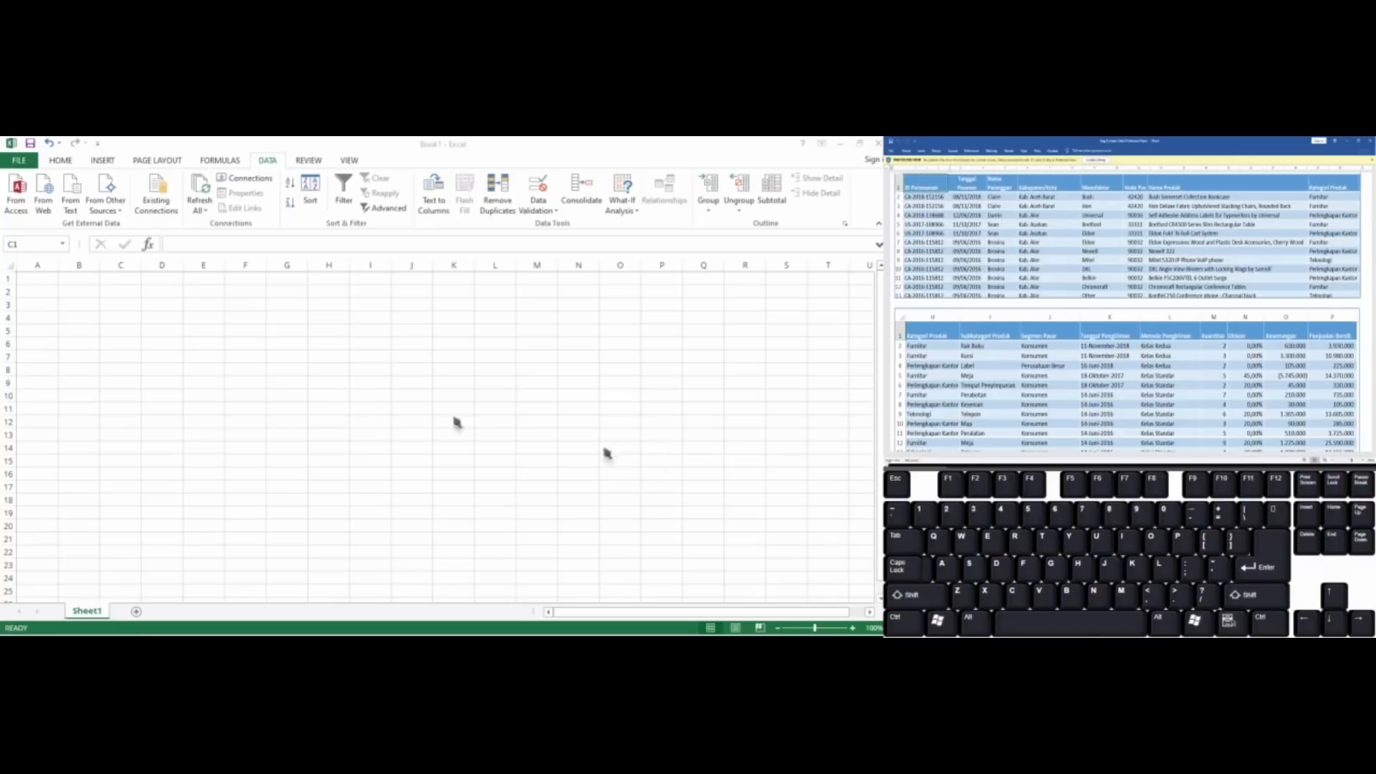
Return to Excel, select cell A1 and load the text file Bag_6A_ImporData from the UTS Bag 6 folder for import
click(48, 288)
click(55, 302)
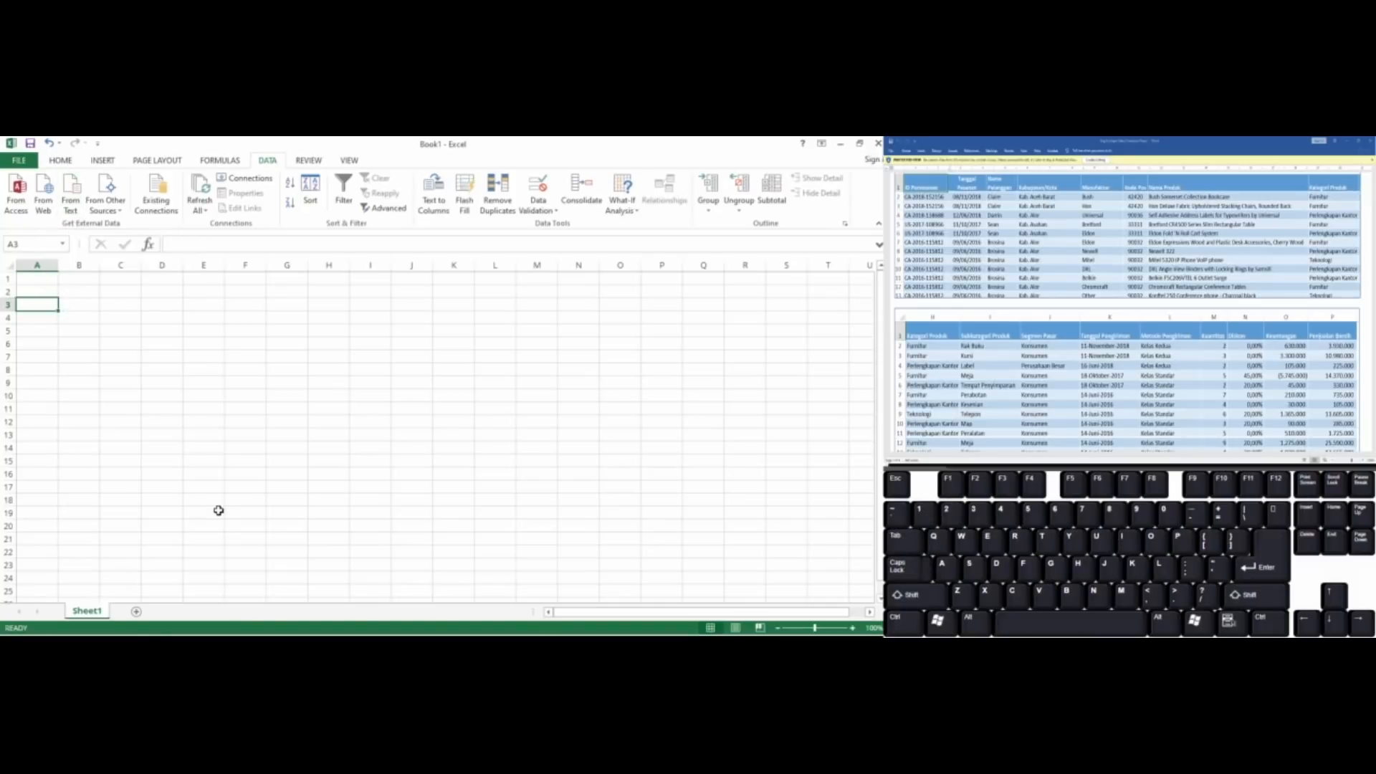
key(Up)
key(Up)
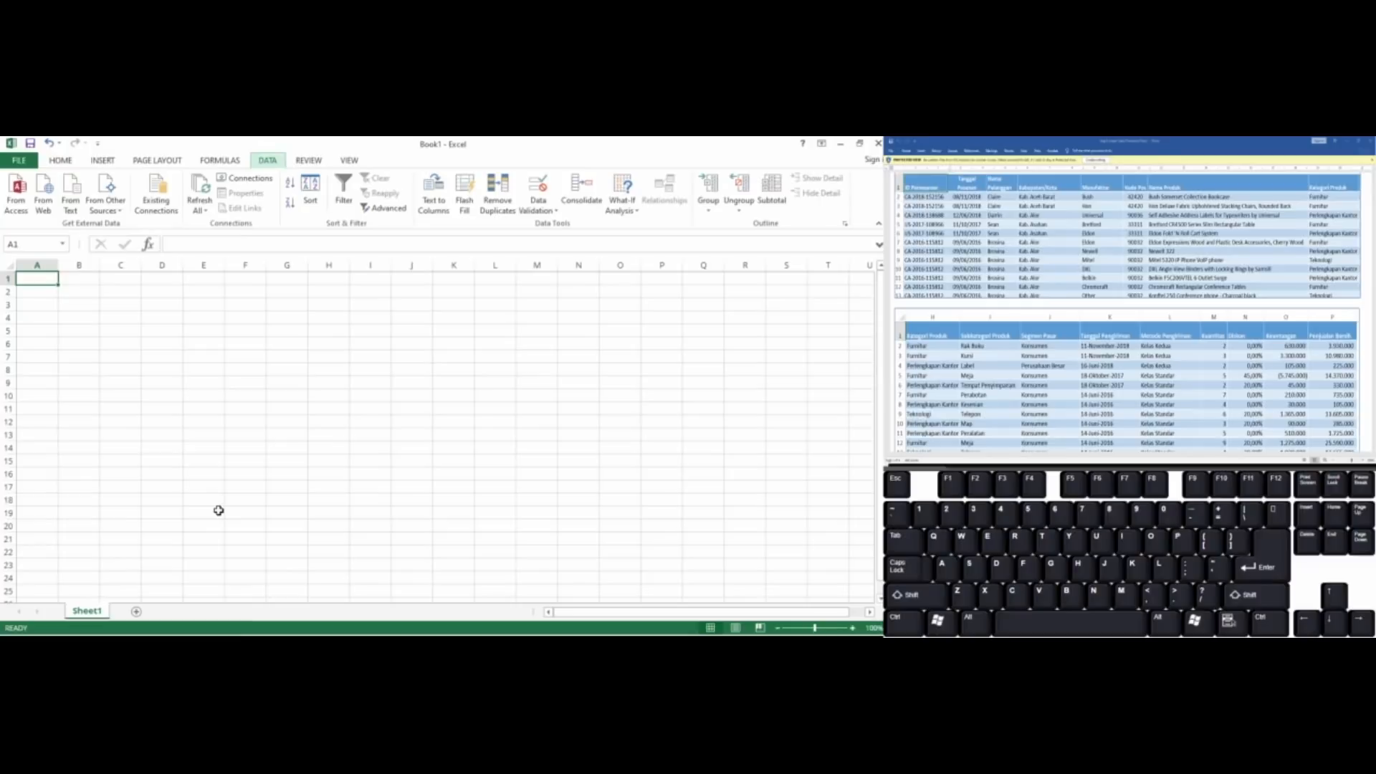
key(alt+a)
key(f)
key(t)
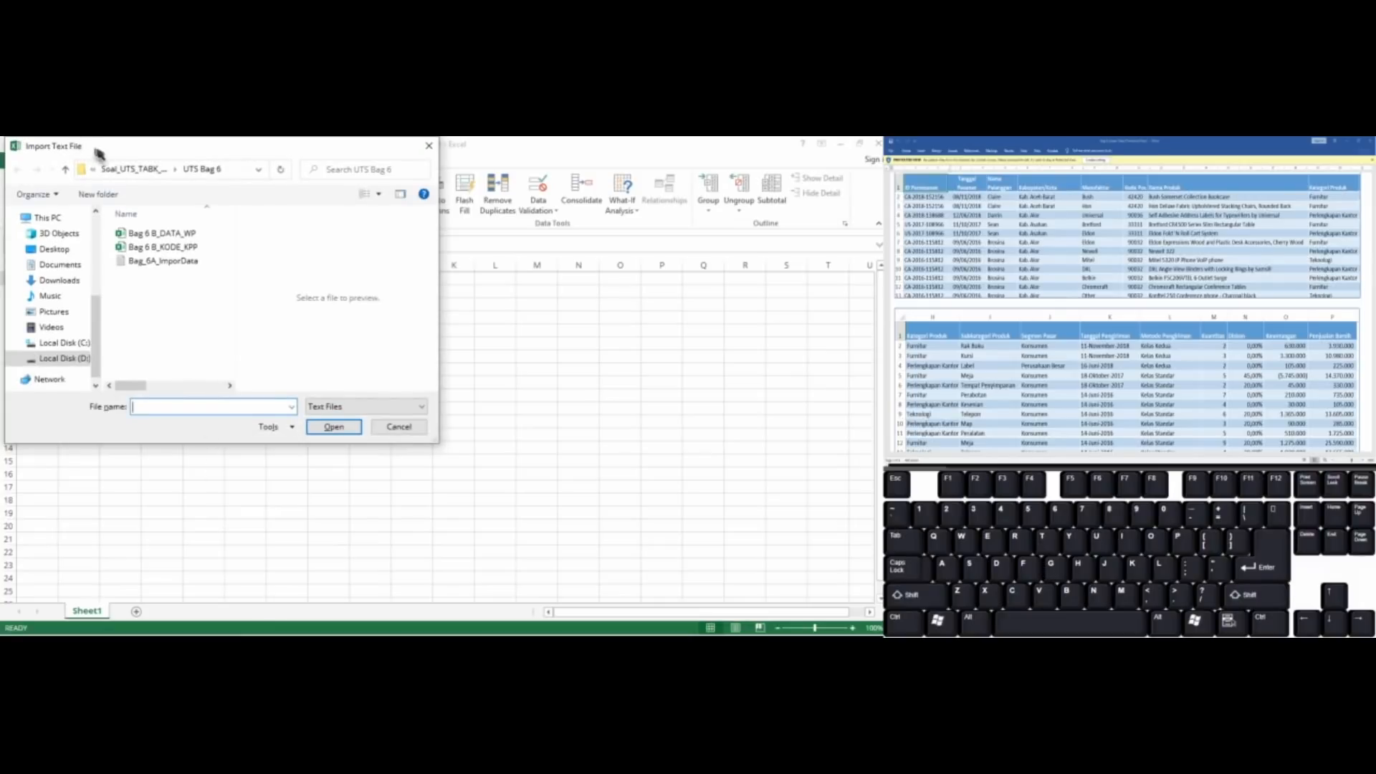
drag(107, 153, 215, 213)
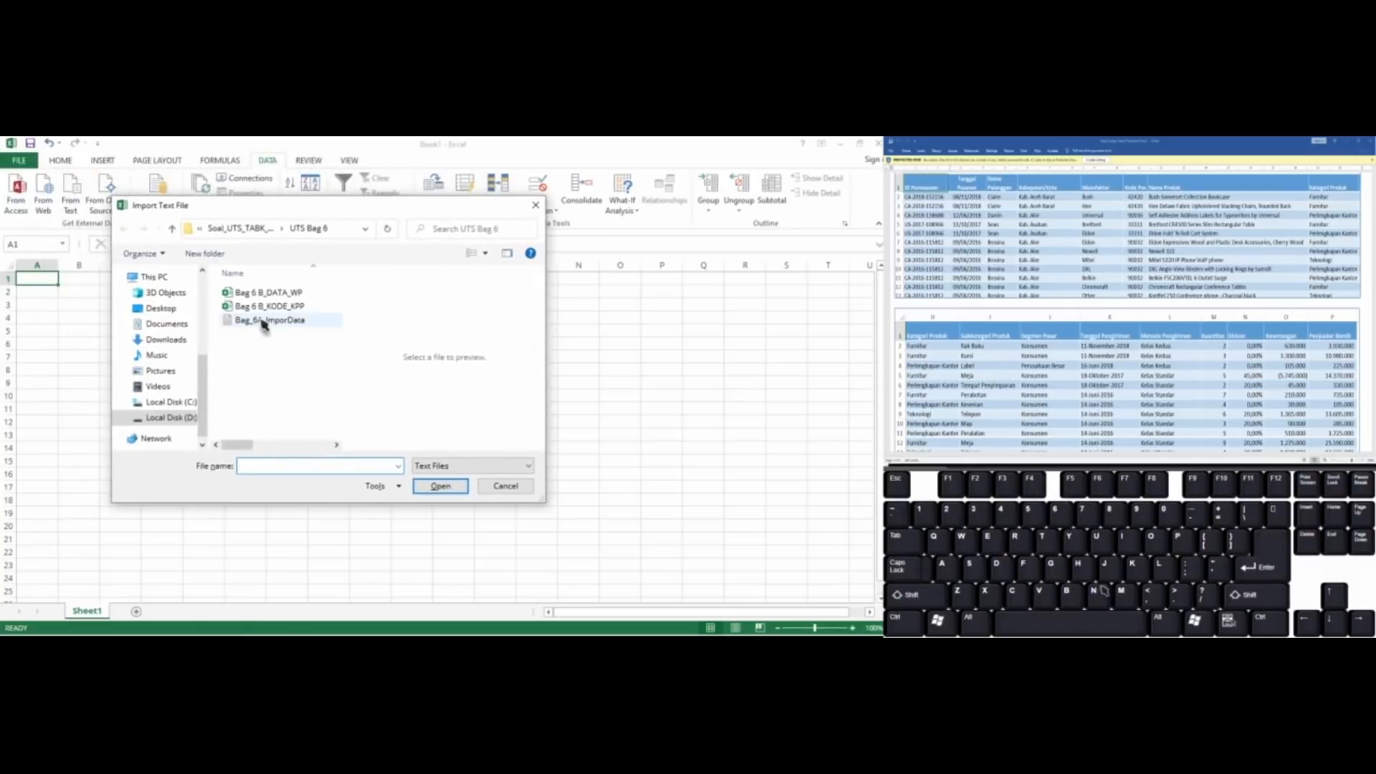
click(298, 326)
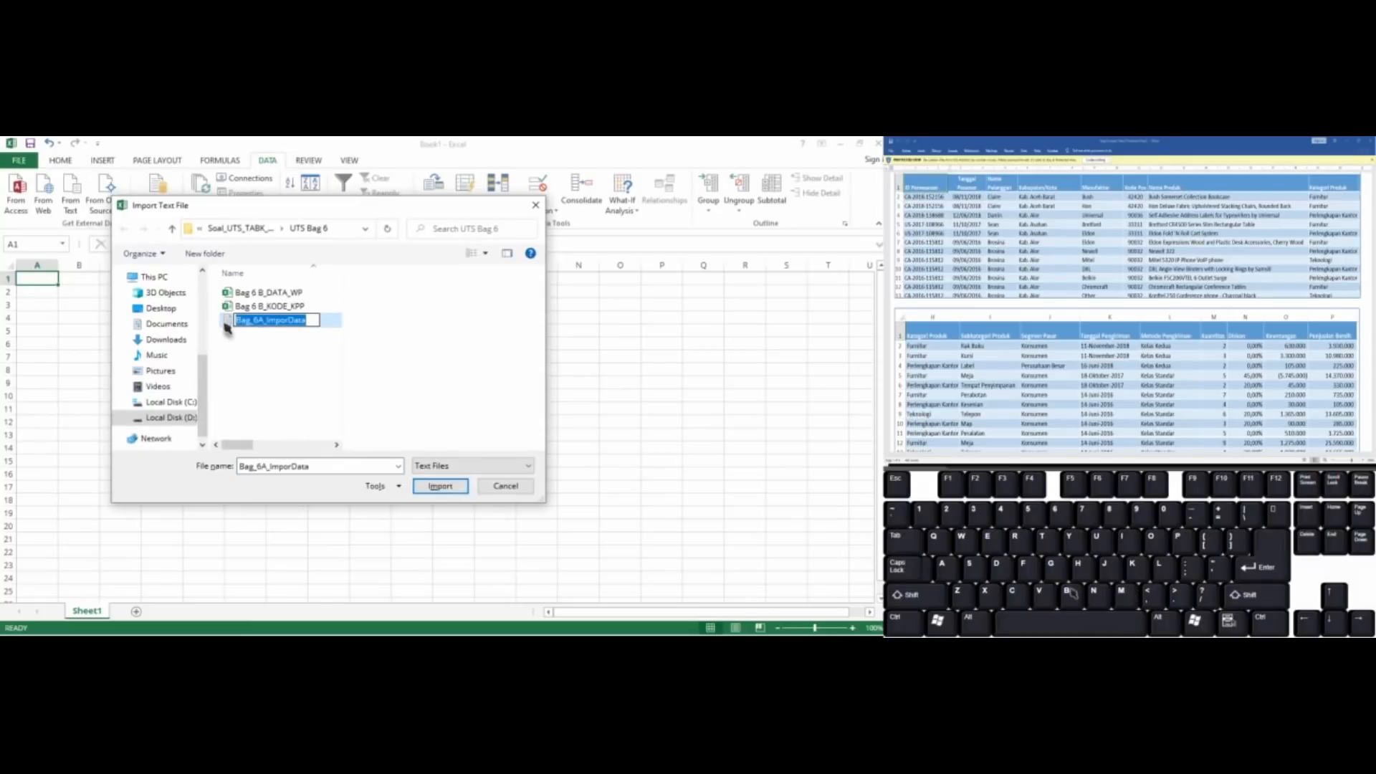
click(228, 328)
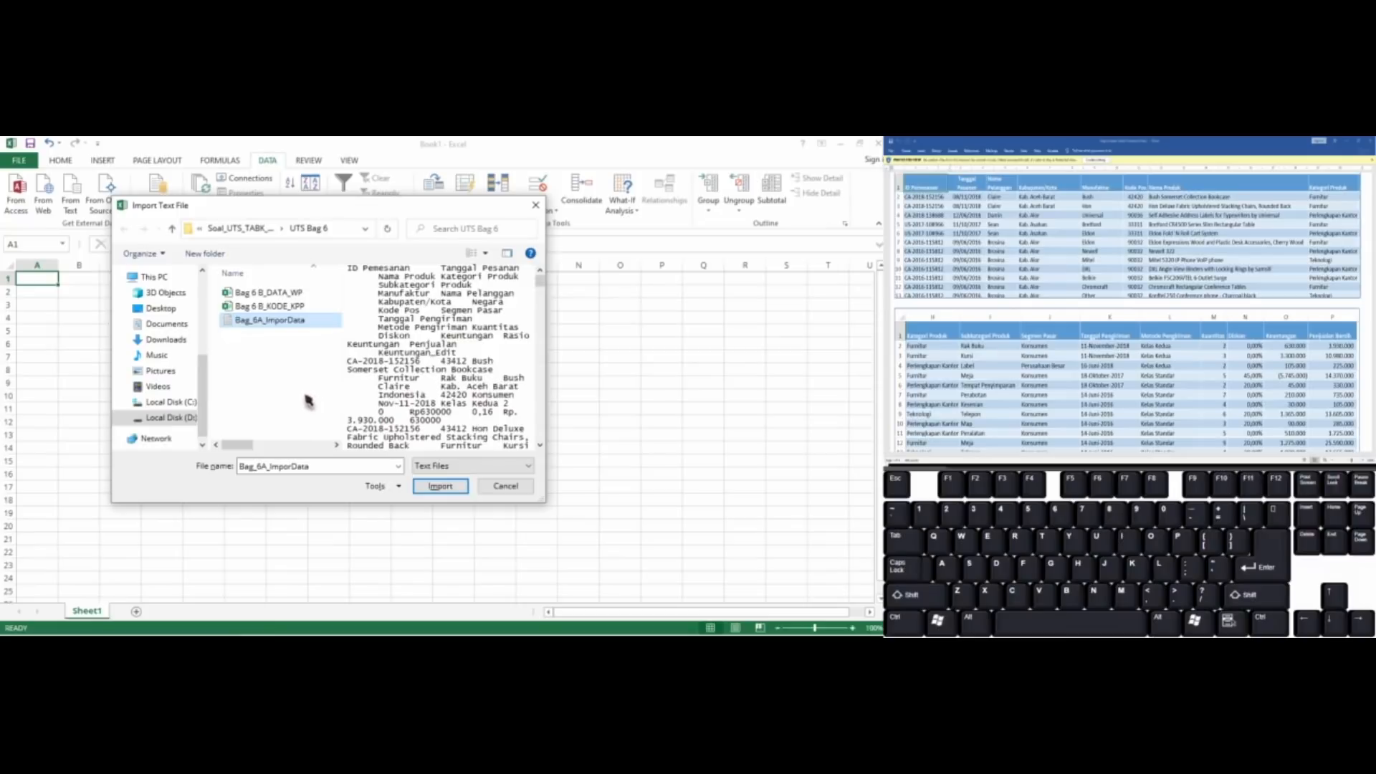
click(440, 489)
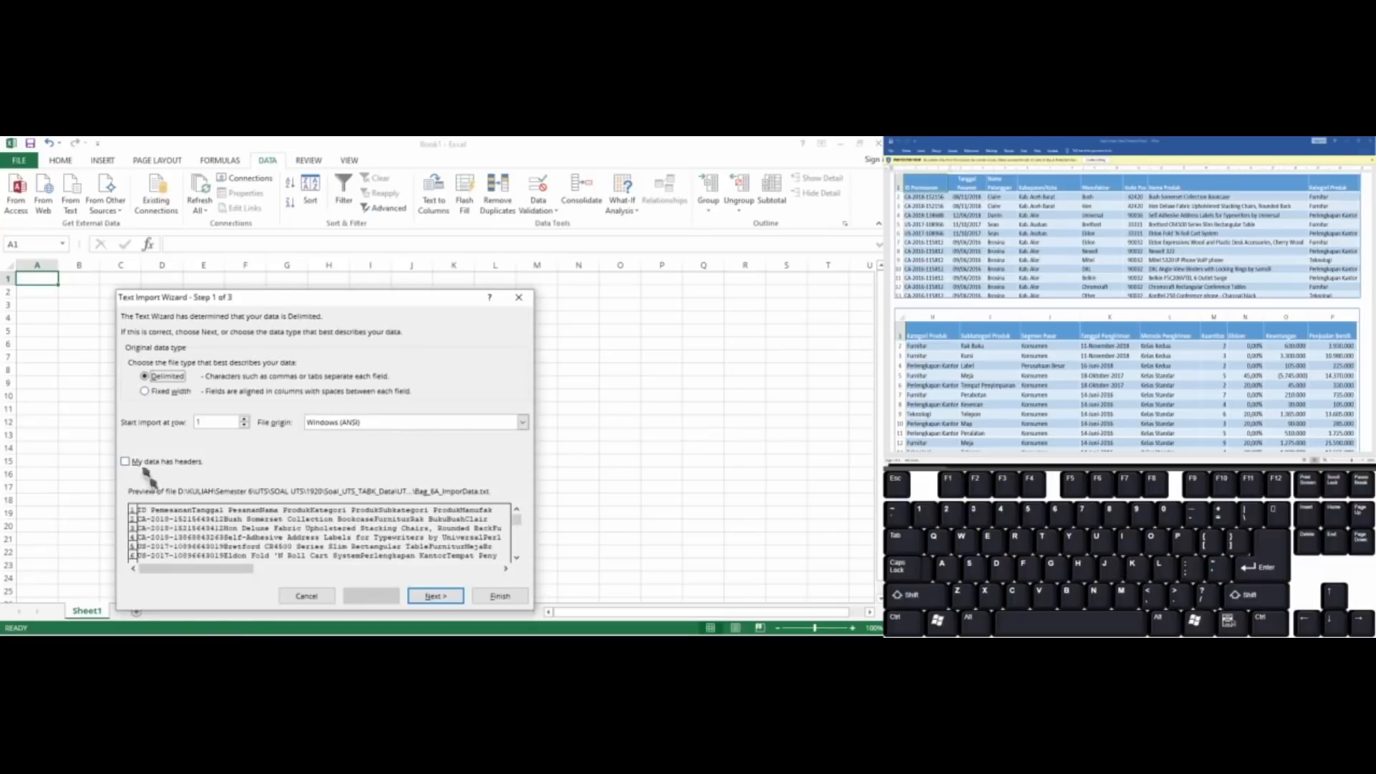
Set the file origin to MS-DOS (PC-8), keep the data tab-delimited, and proceed to the column data formats
drag(292, 299, 392, 238)
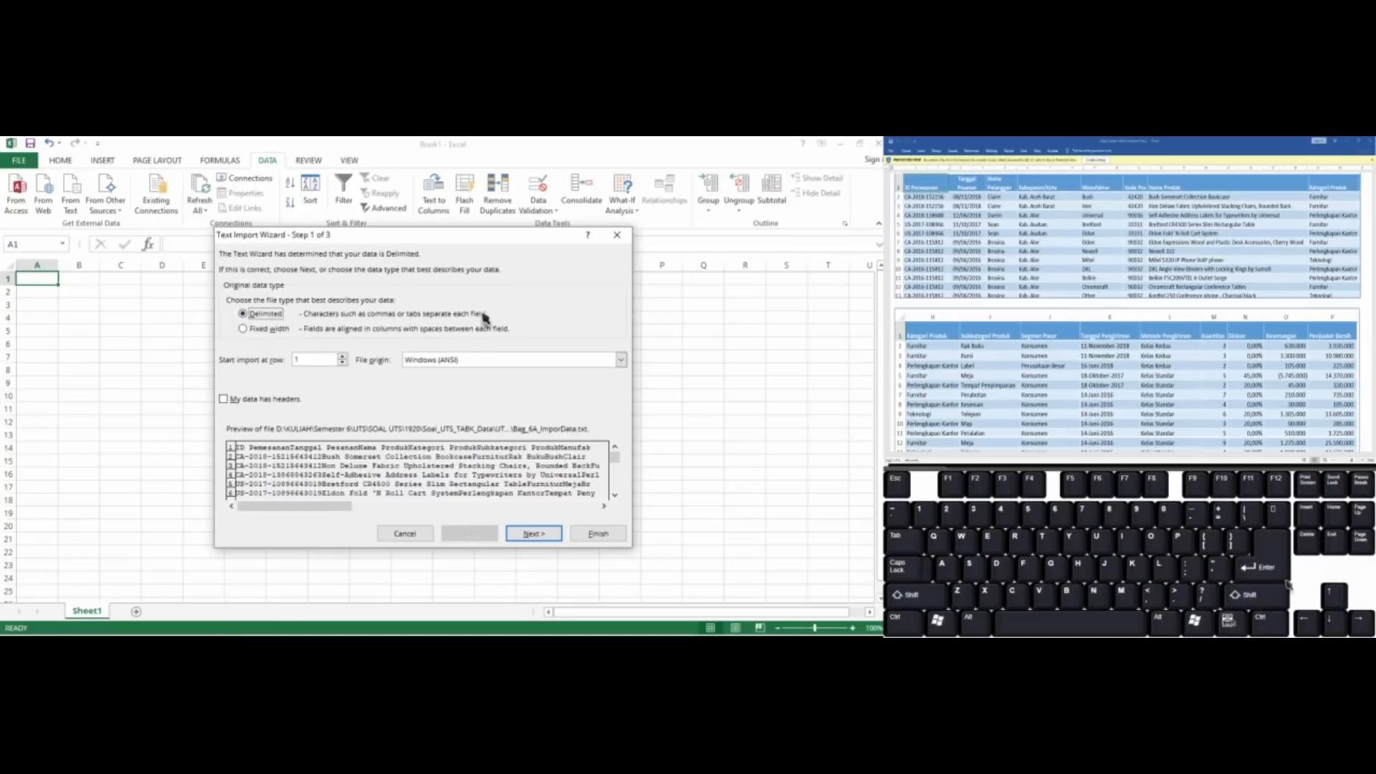
click(620, 361)
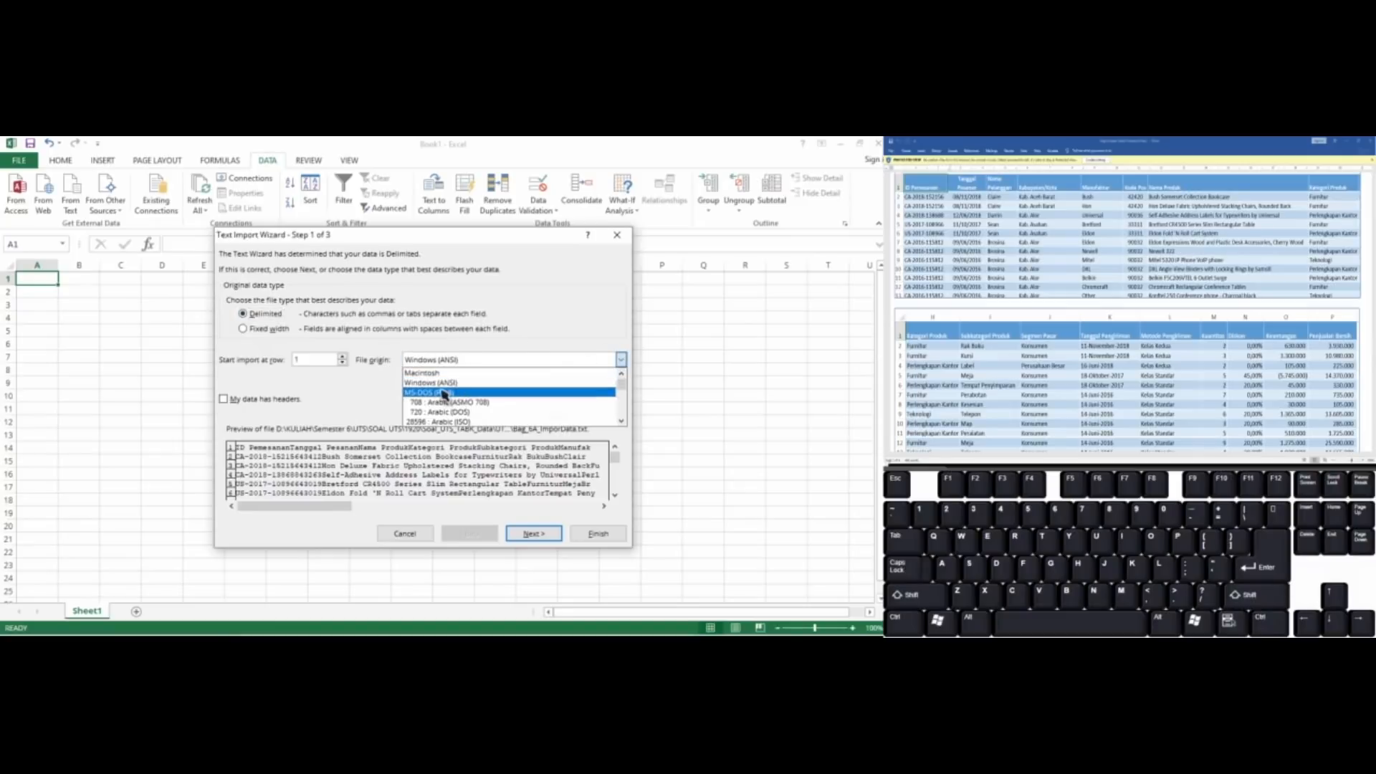
click(443, 394)
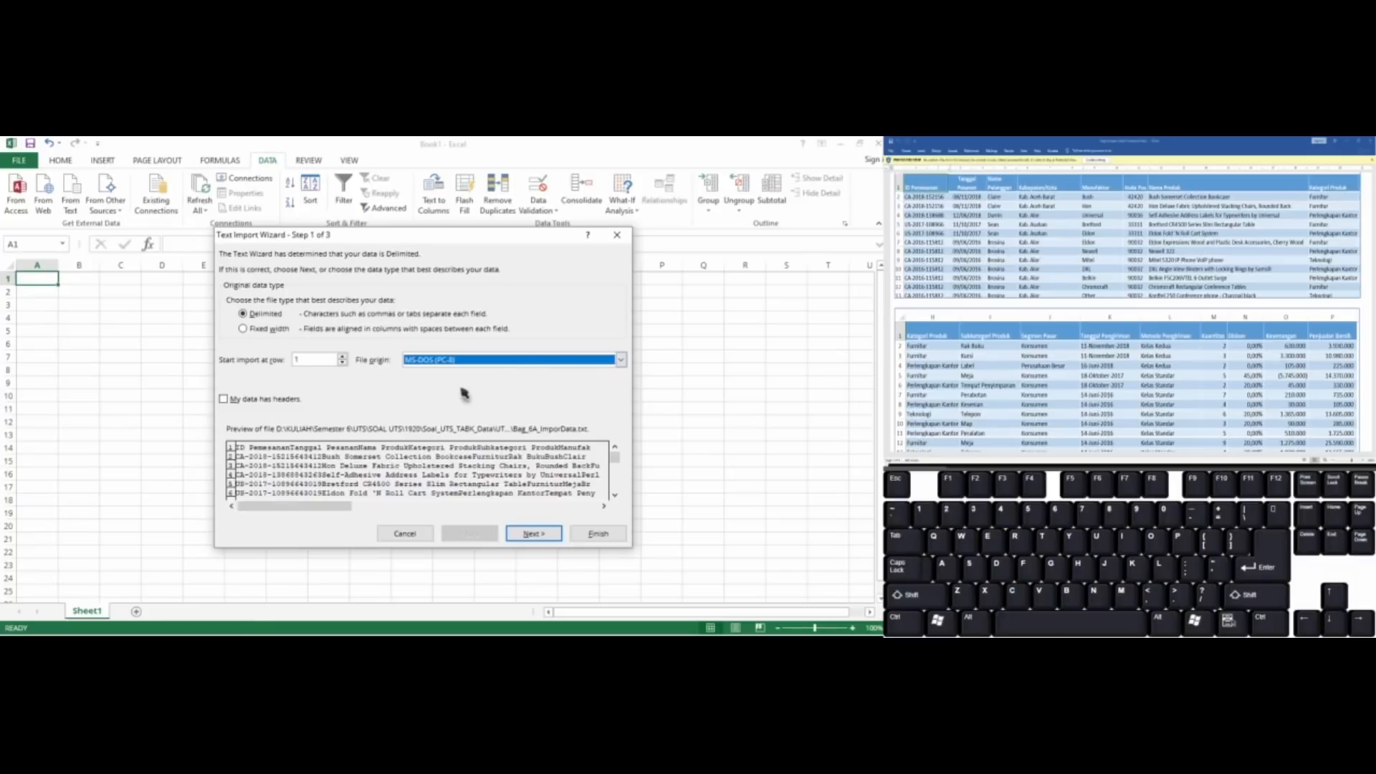
click(534, 534)
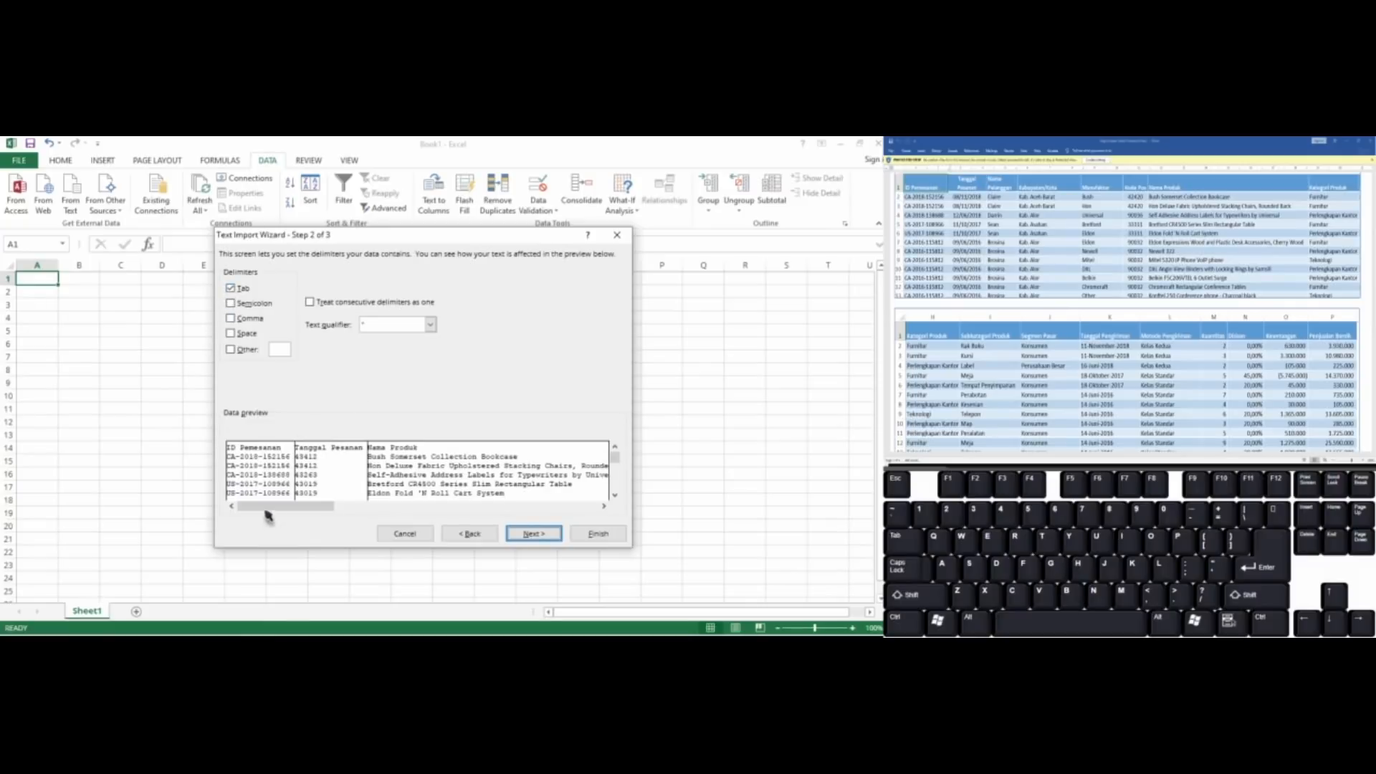
drag(269, 511, 583, 513)
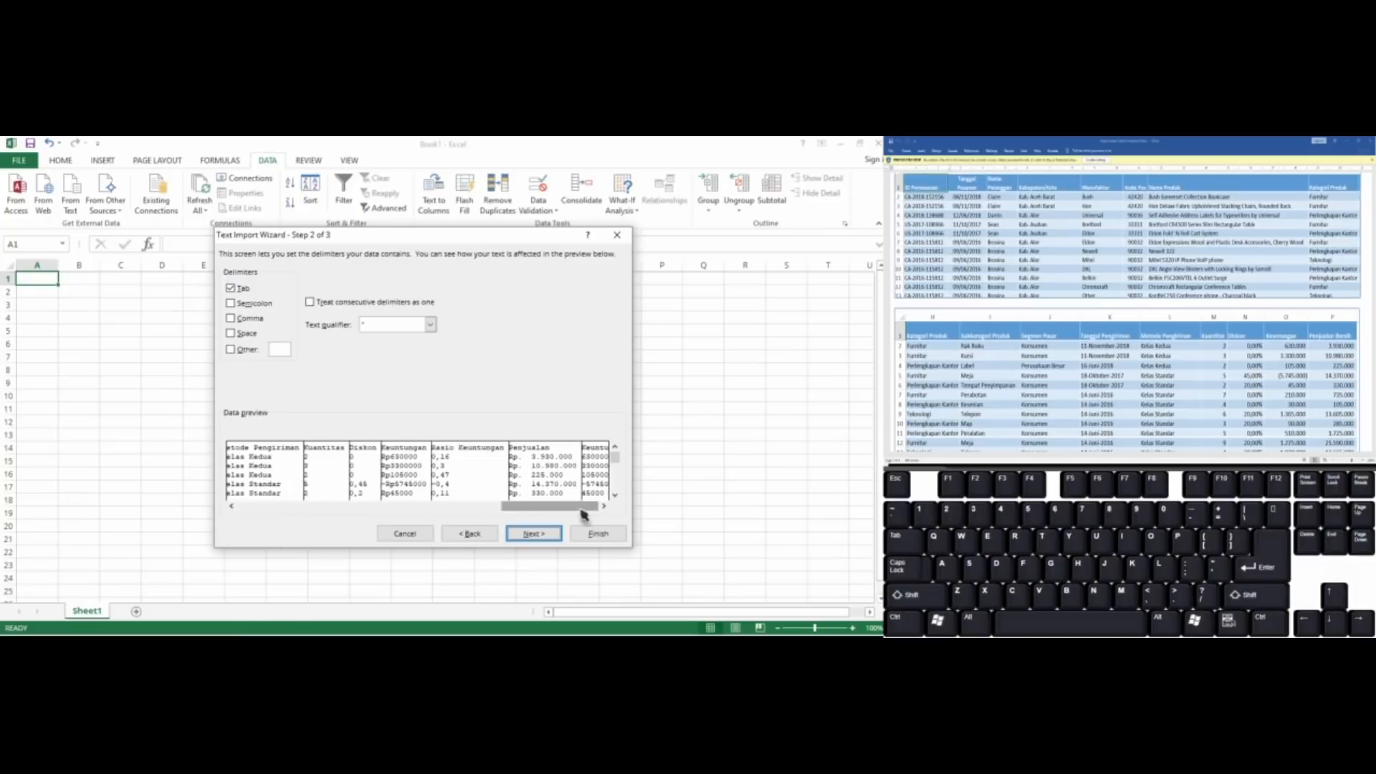
click(540, 535)
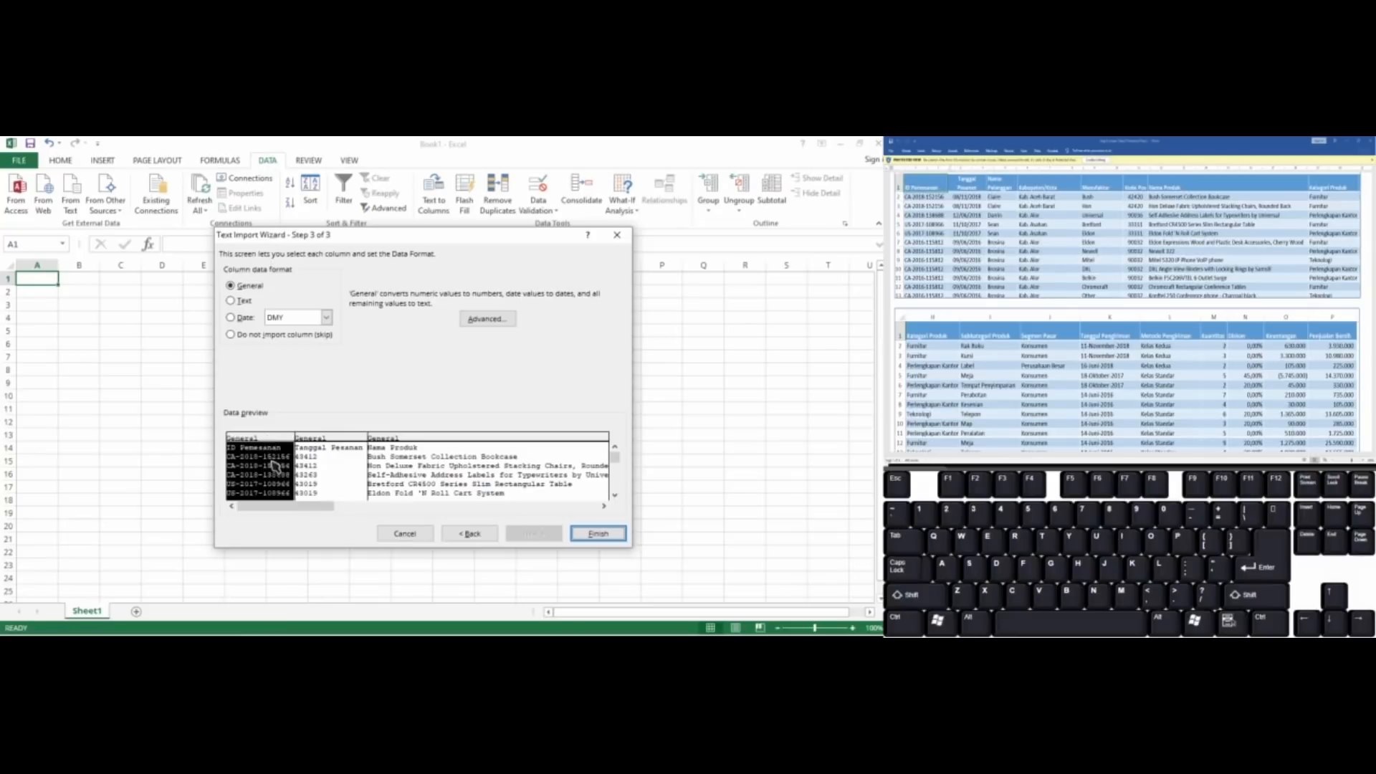
Format the Tanggal Pesanan column as a DMY date and the Tanggal Pengiriman column as an MDY date
click(321, 450)
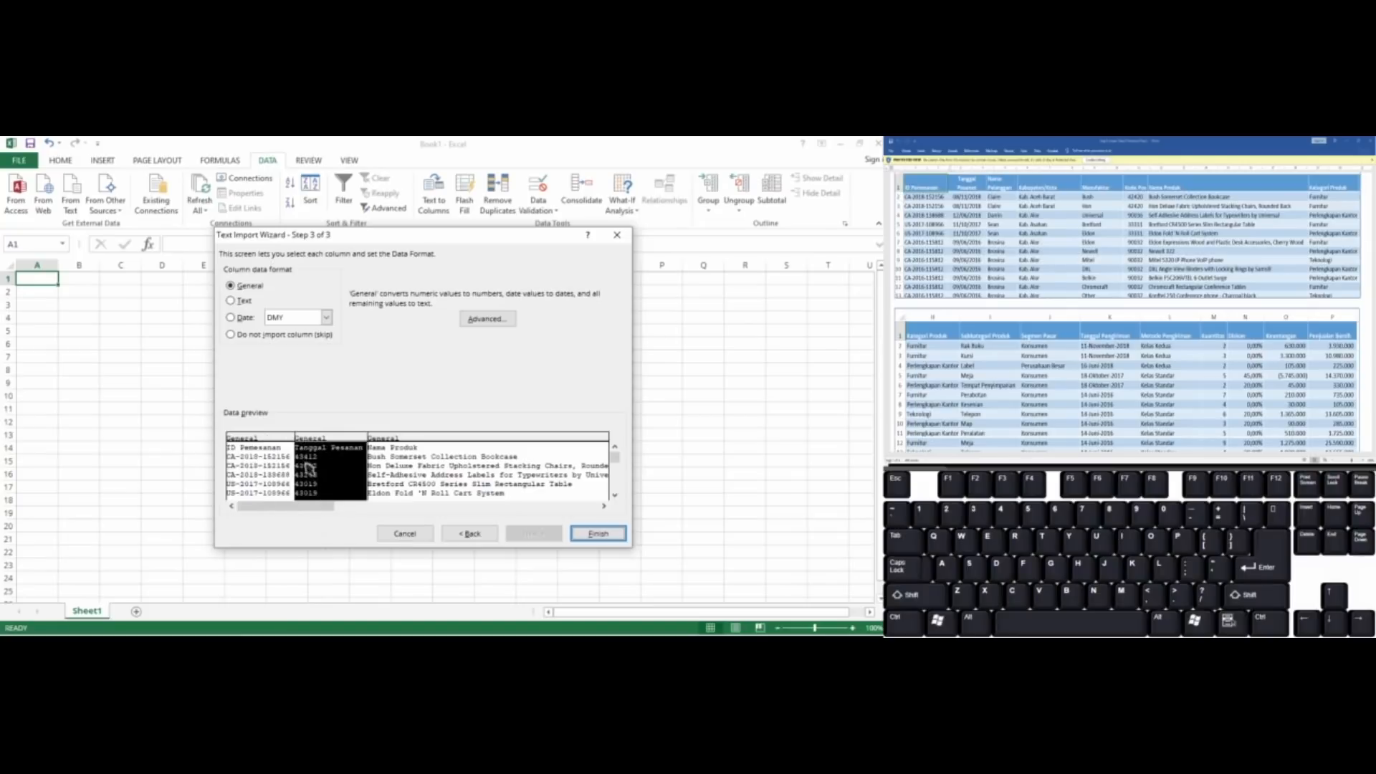
click(240, 316)
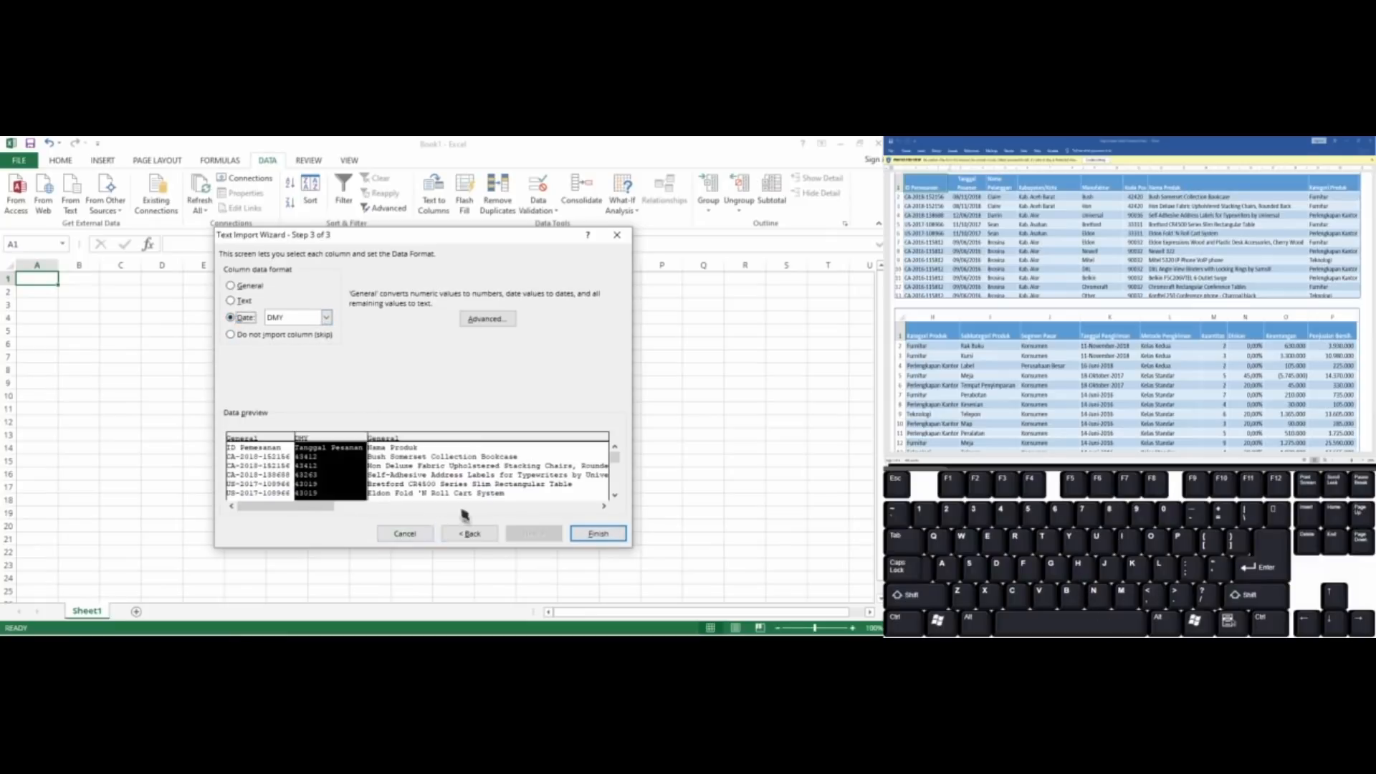
drag(299, 508, 503, 510)
click(466, 463)
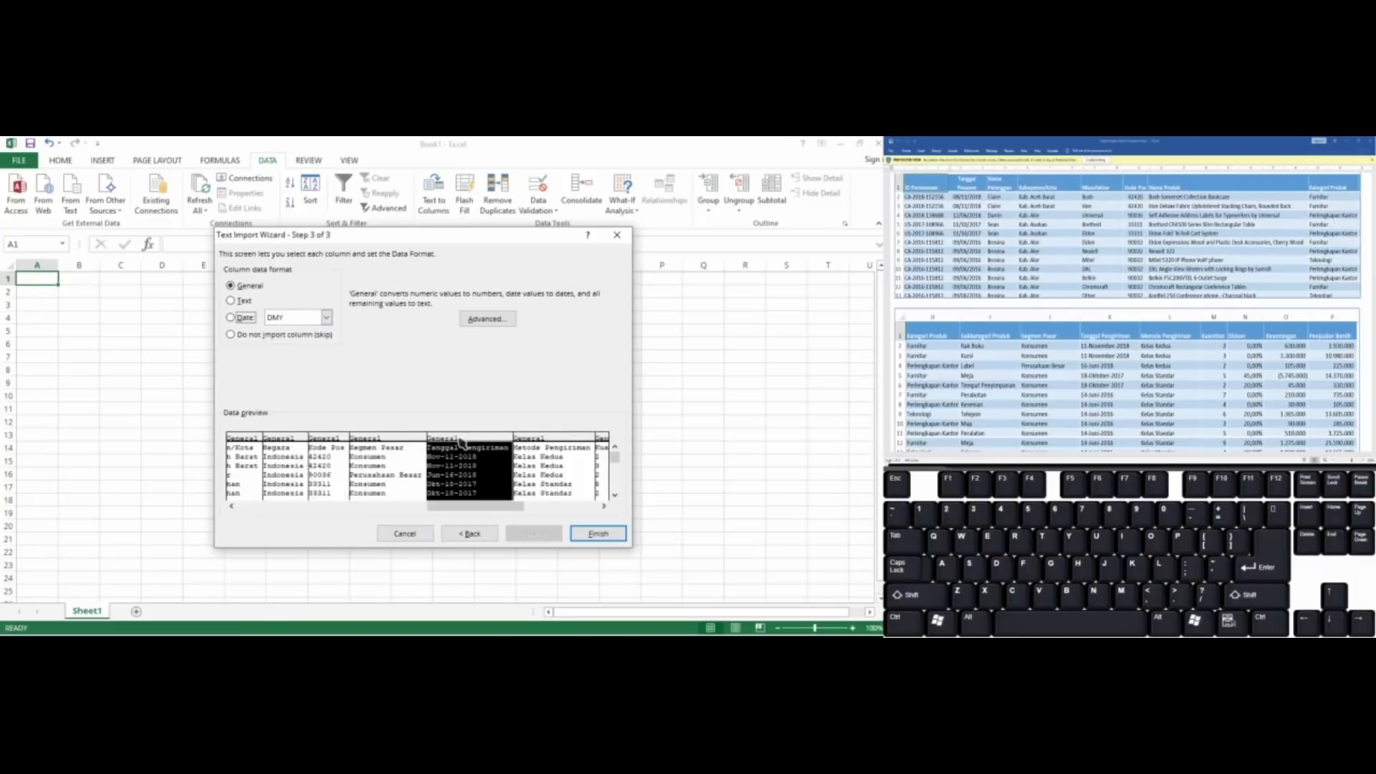
click(242, 315)
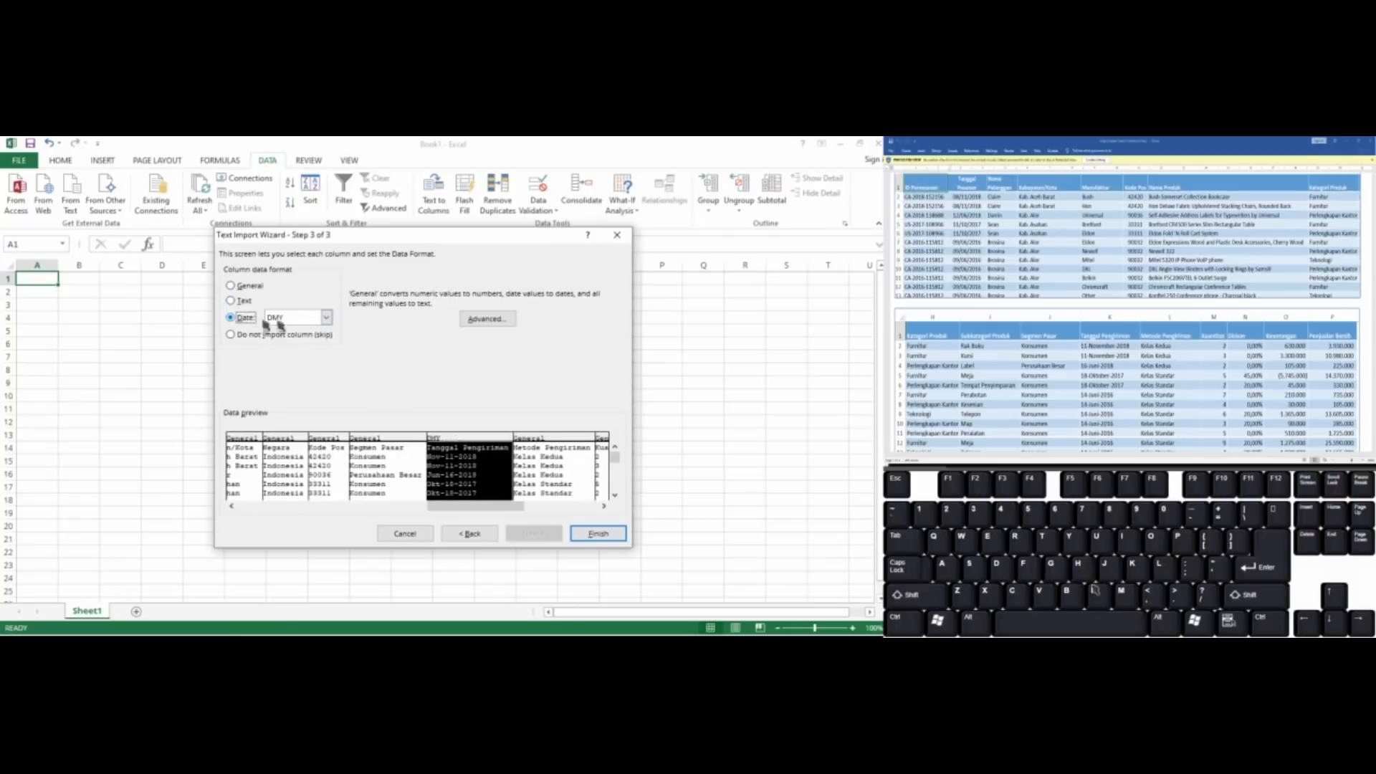
click(326, 317)
click(314, 331)
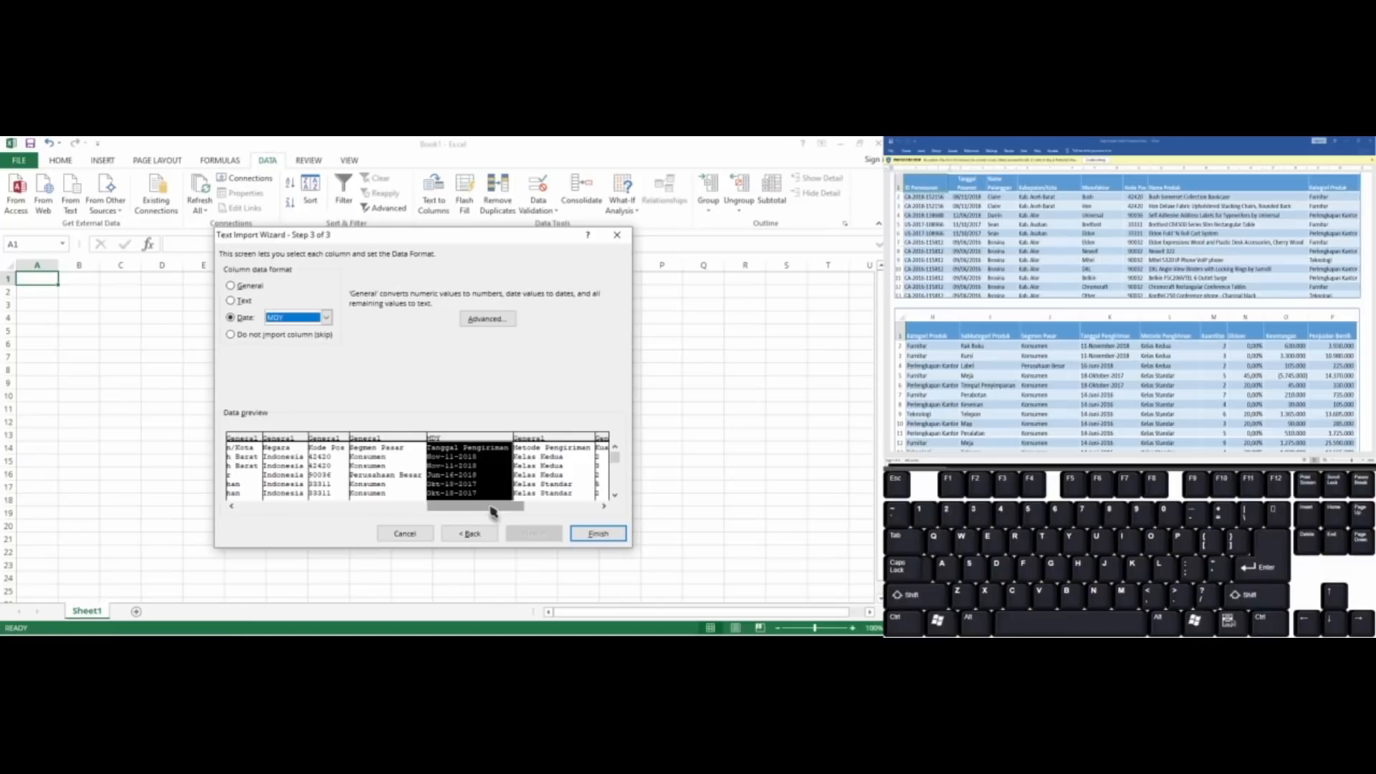
Check the remaining preview columns and finish the import into the existing worksheet at cell A1
drag(493, 510, 592, 512)
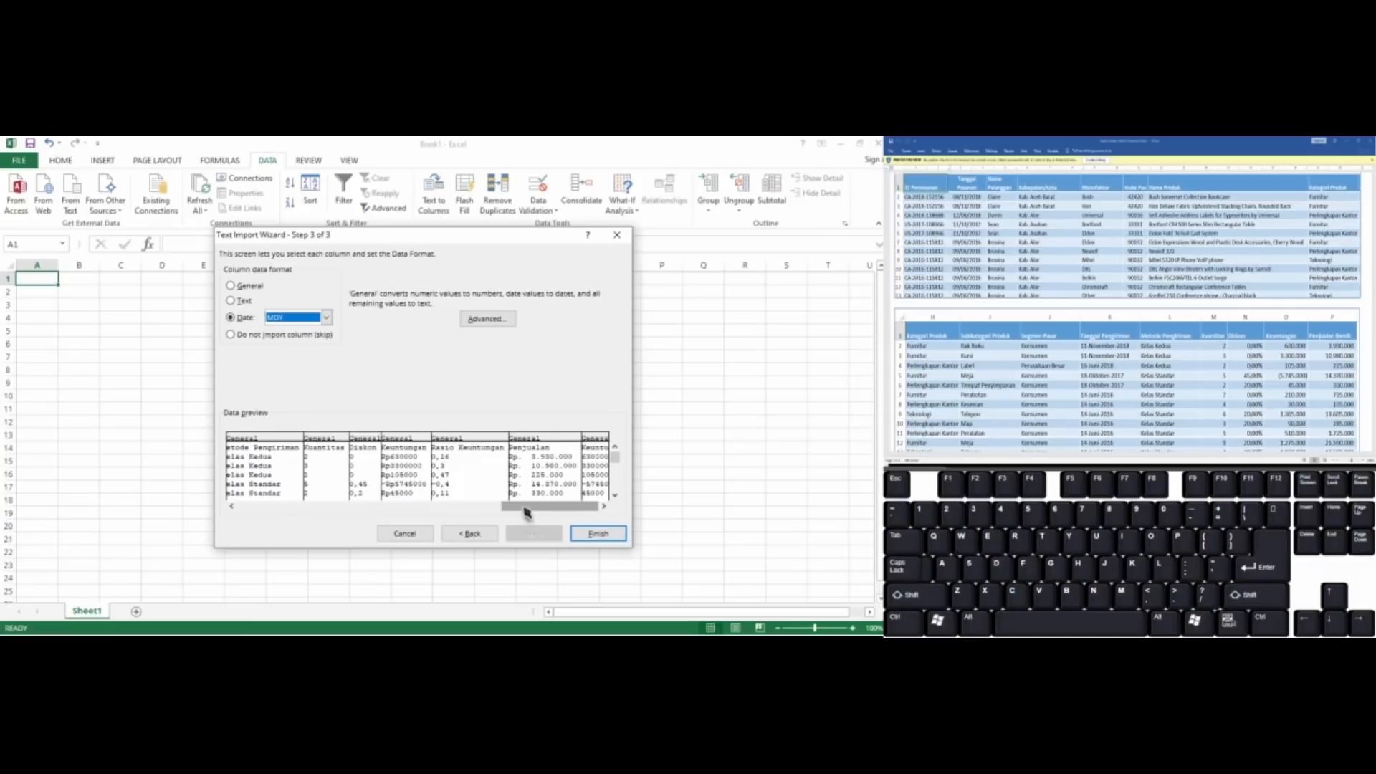
drag(527, 512, 221, 529)
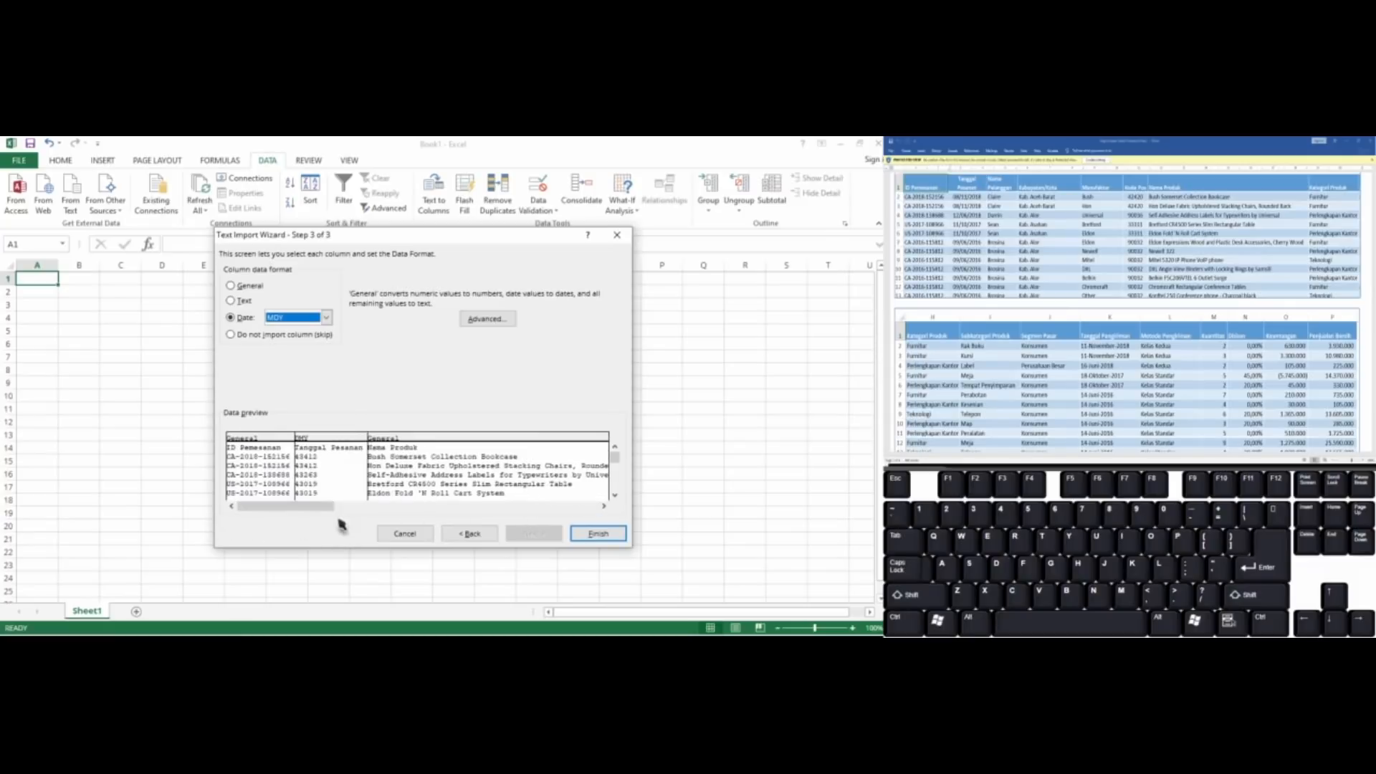
click(595, 534)
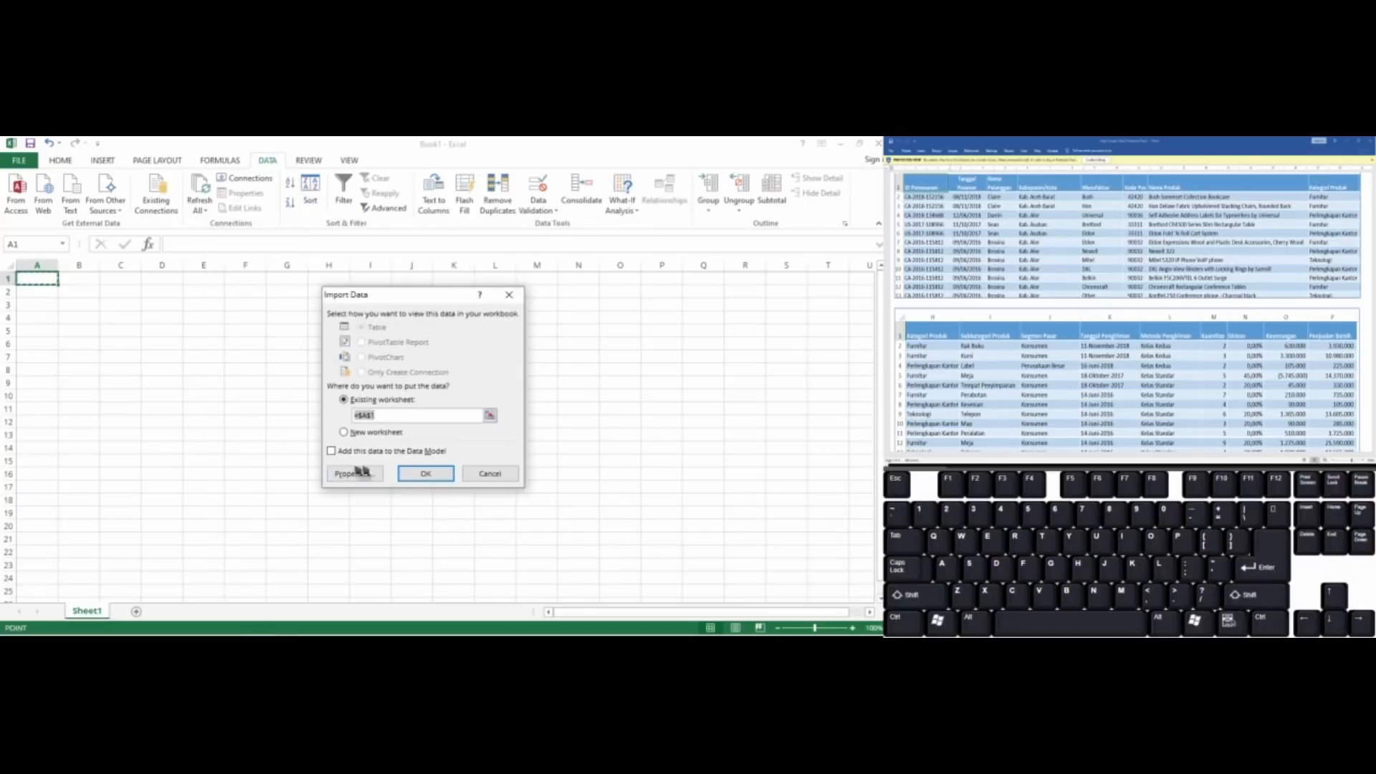
click(426, 474)
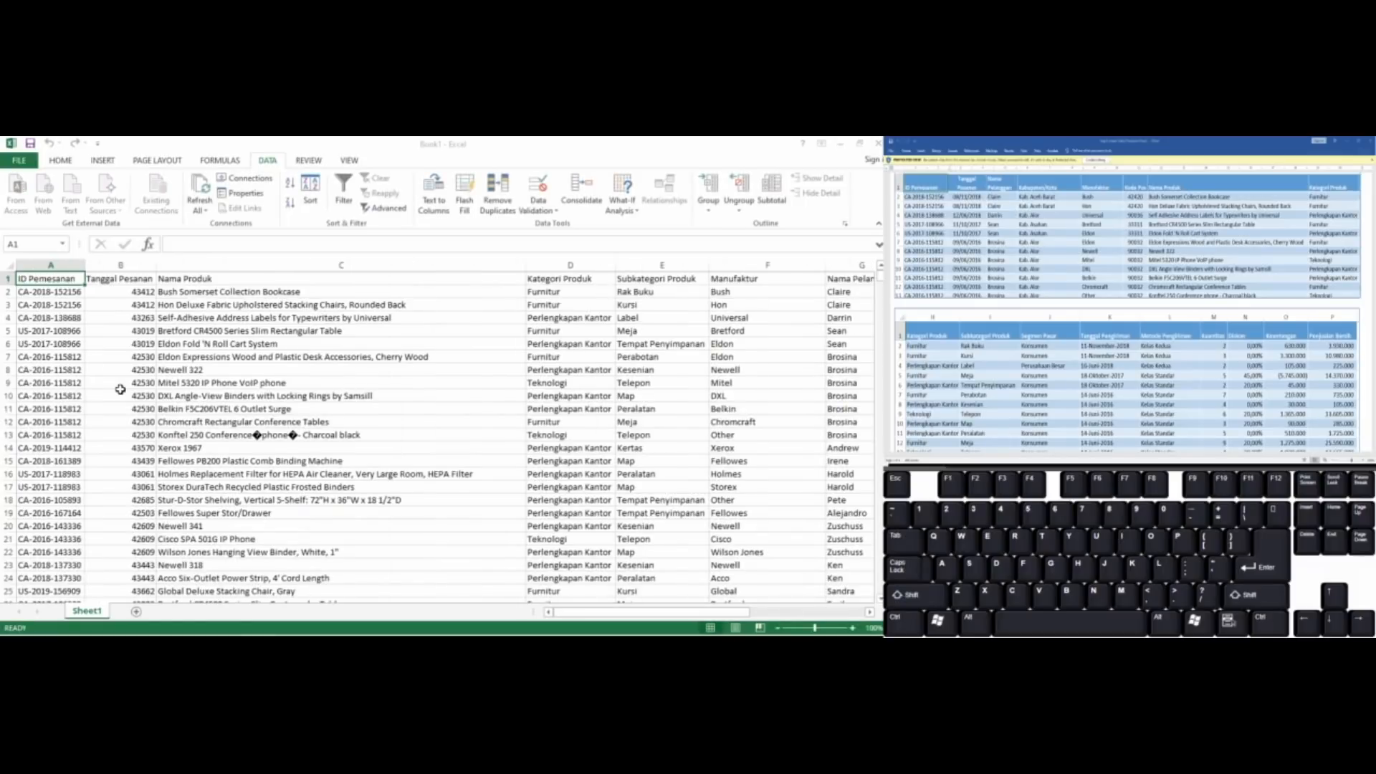
Set the height of header row 1 to 30
key(alt)
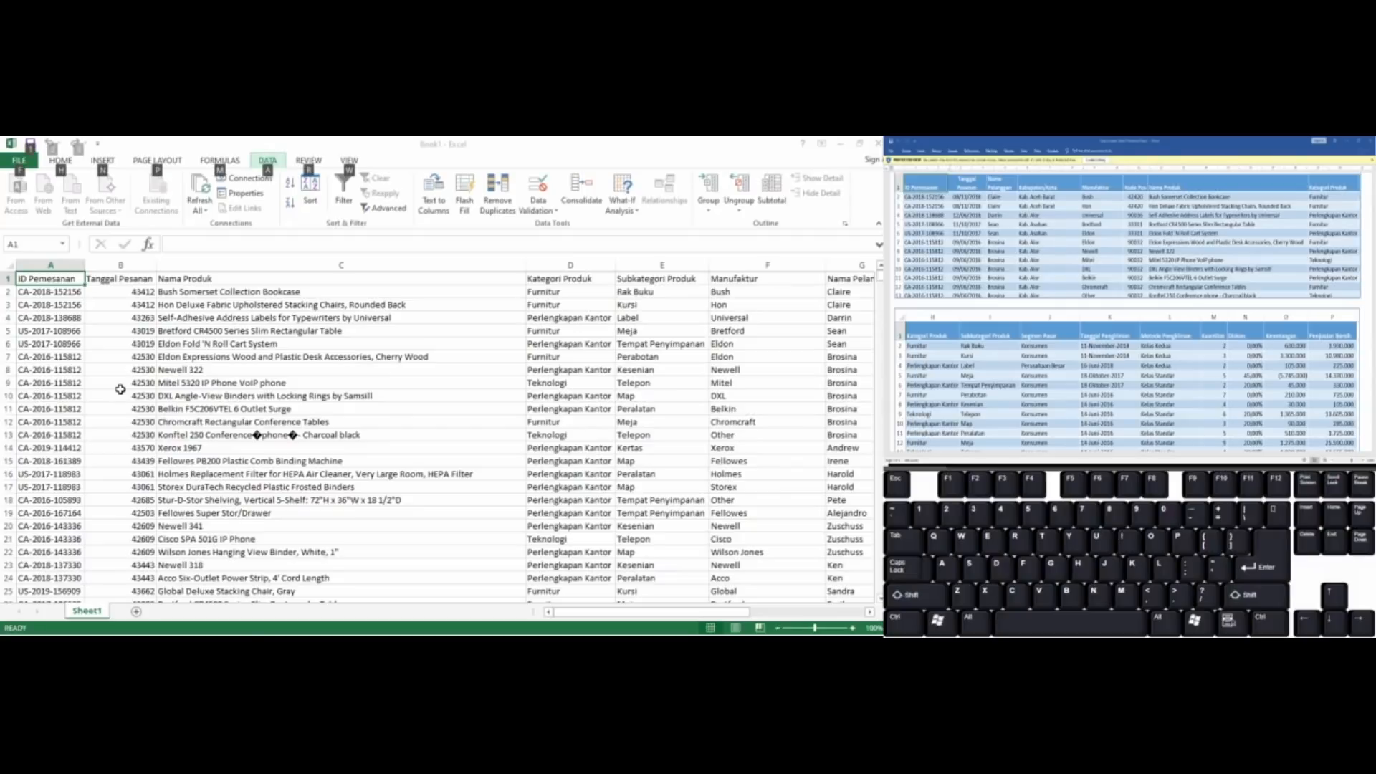
key(o)
key(r)
key(e)
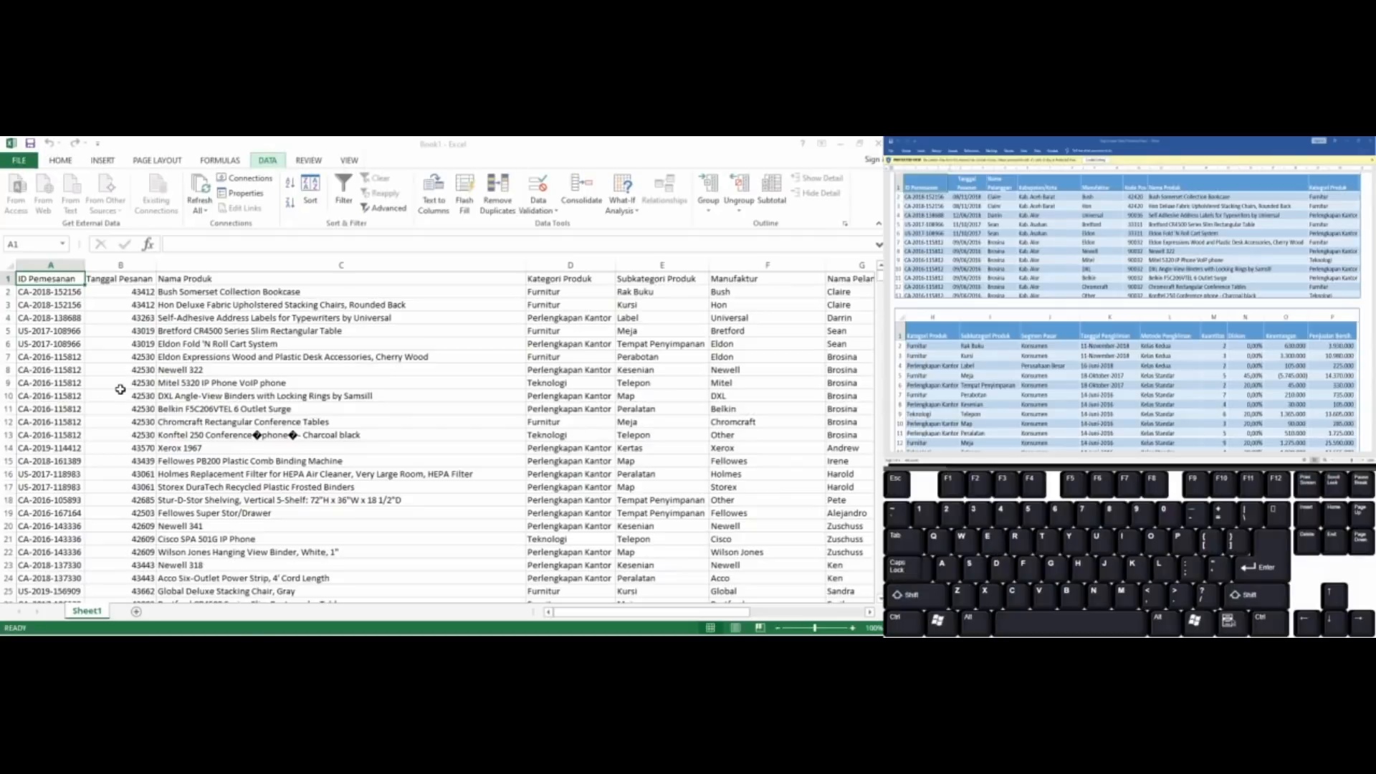
text(30)
key(Return)
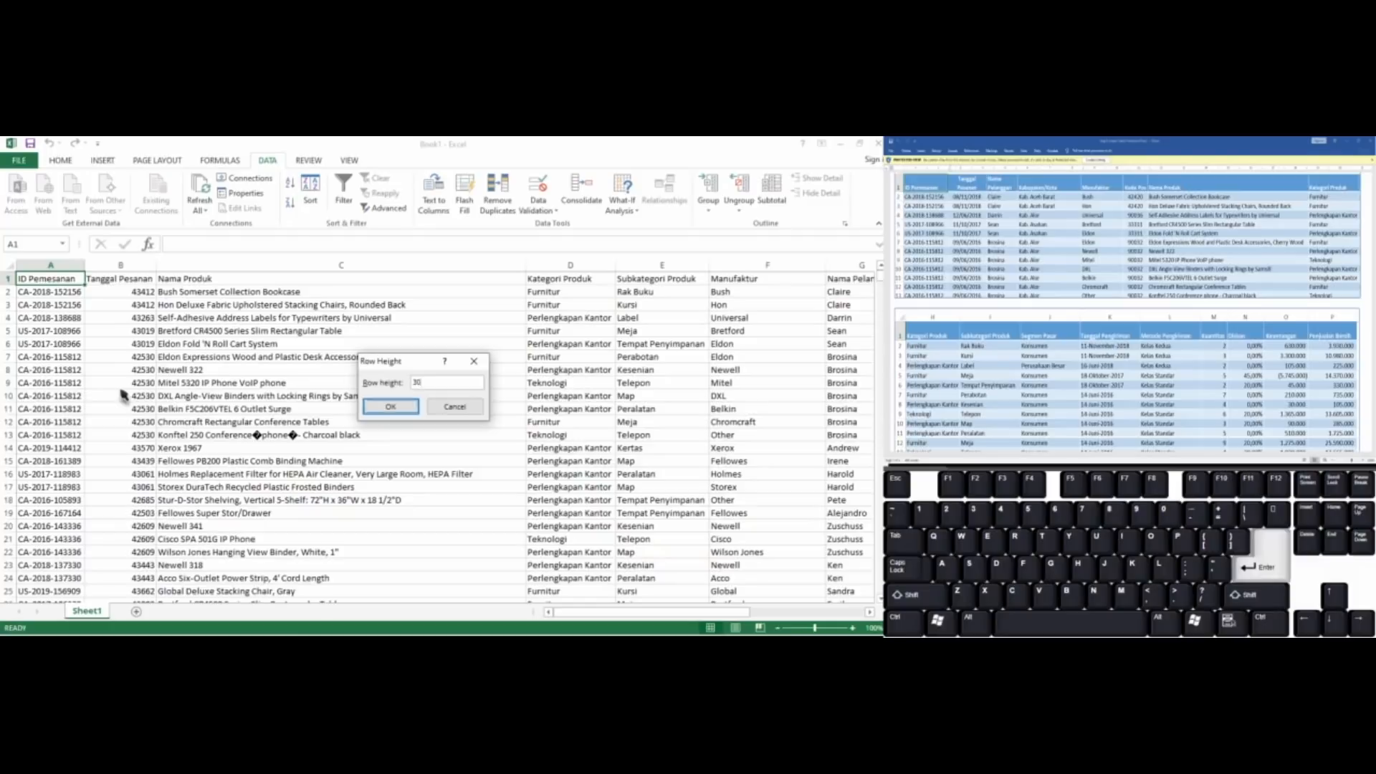
Centre the header cells A1 through S1 horizontally and align them to the middle vertically
key(shift+Right)
key(ctrl+shift+Right)
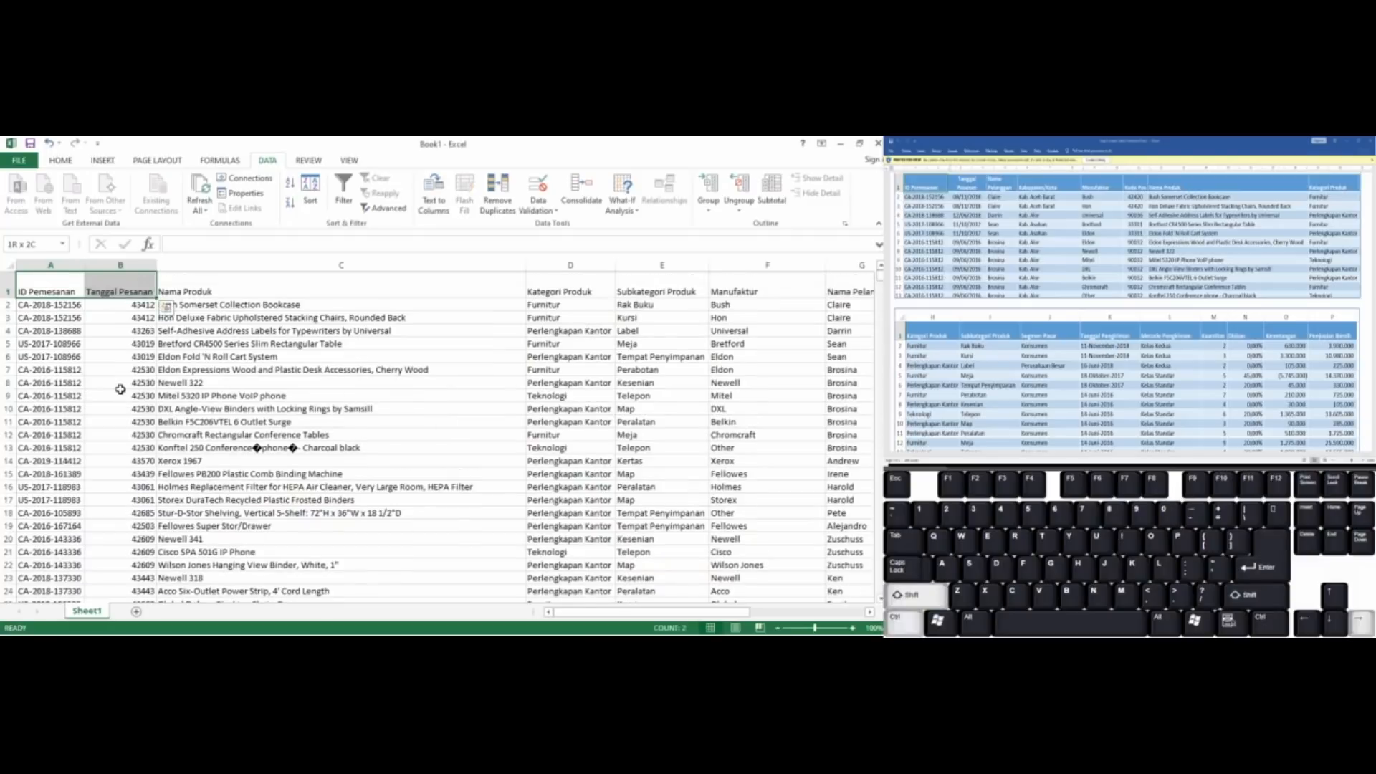
key(h)
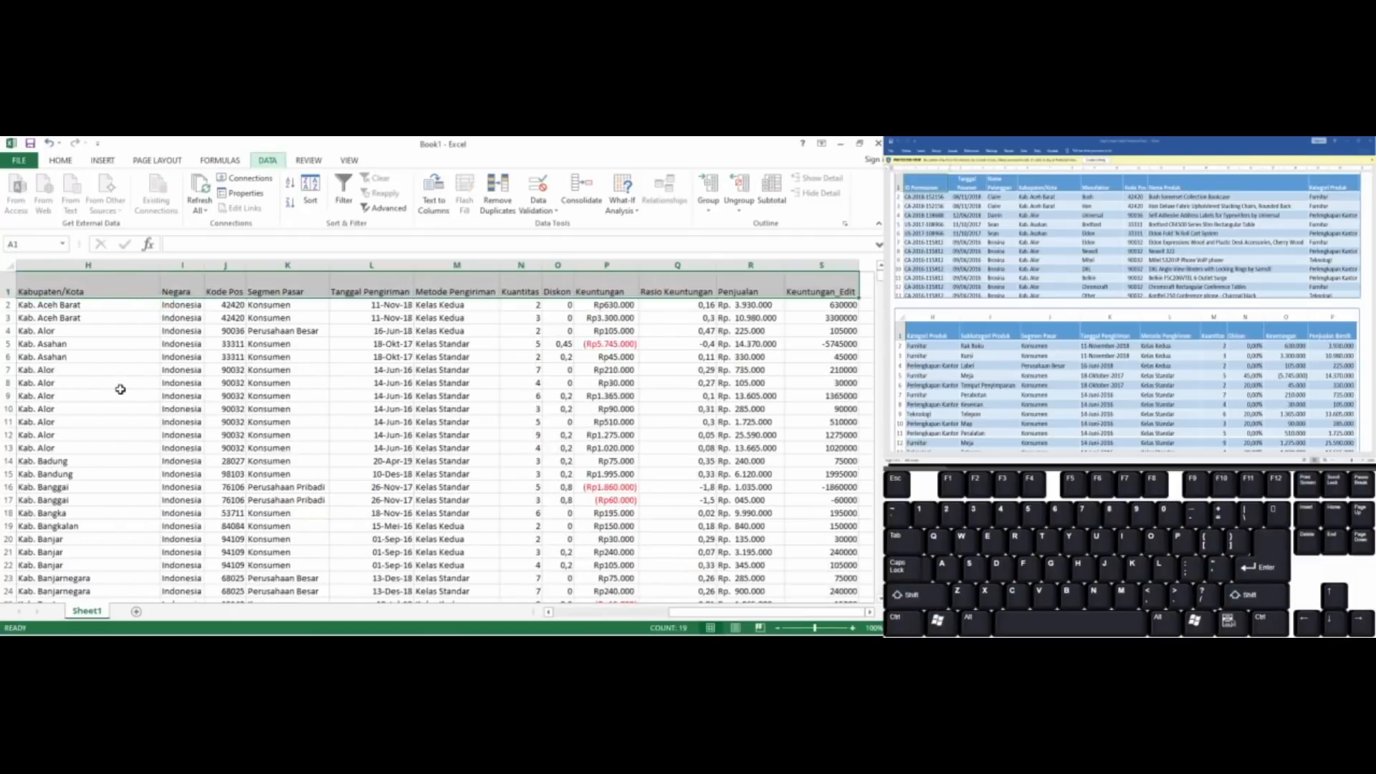
key(a)
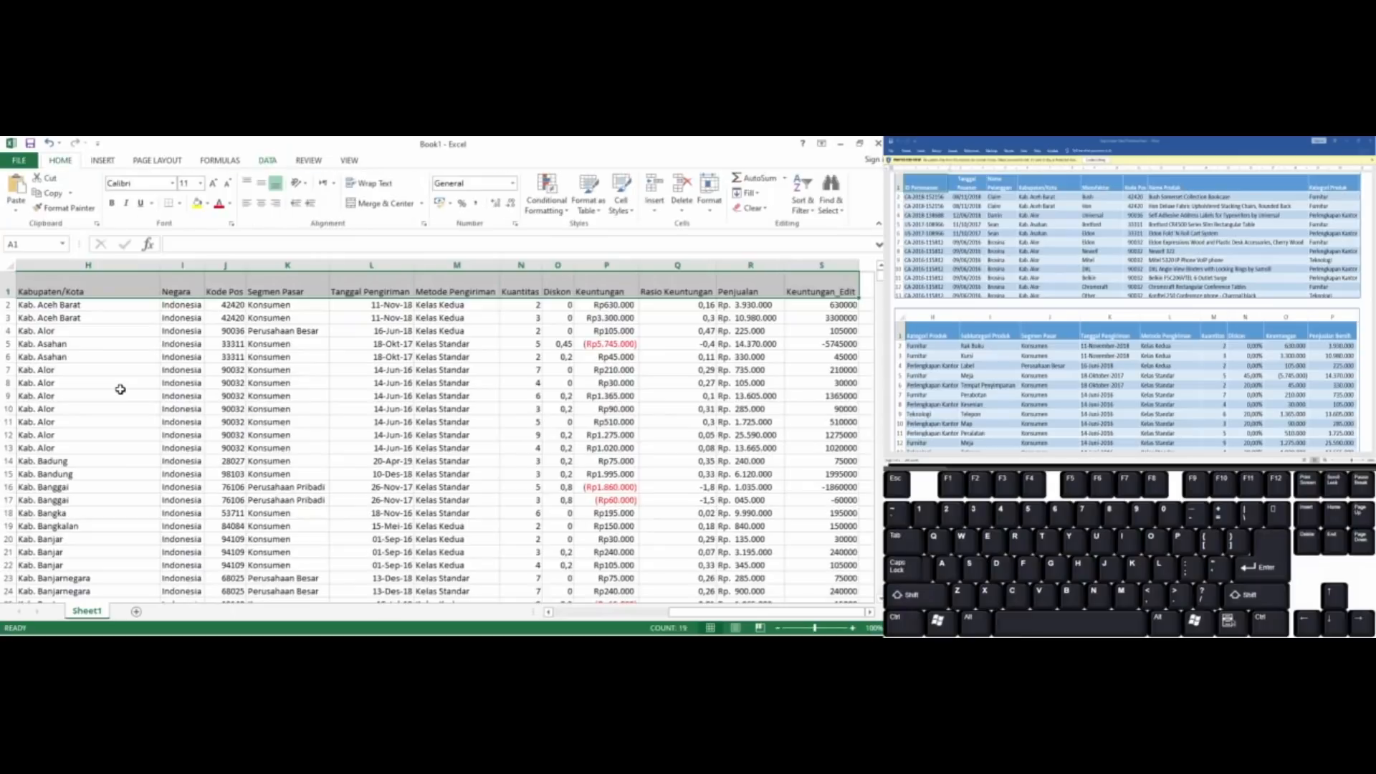
key(alt)
key(m)
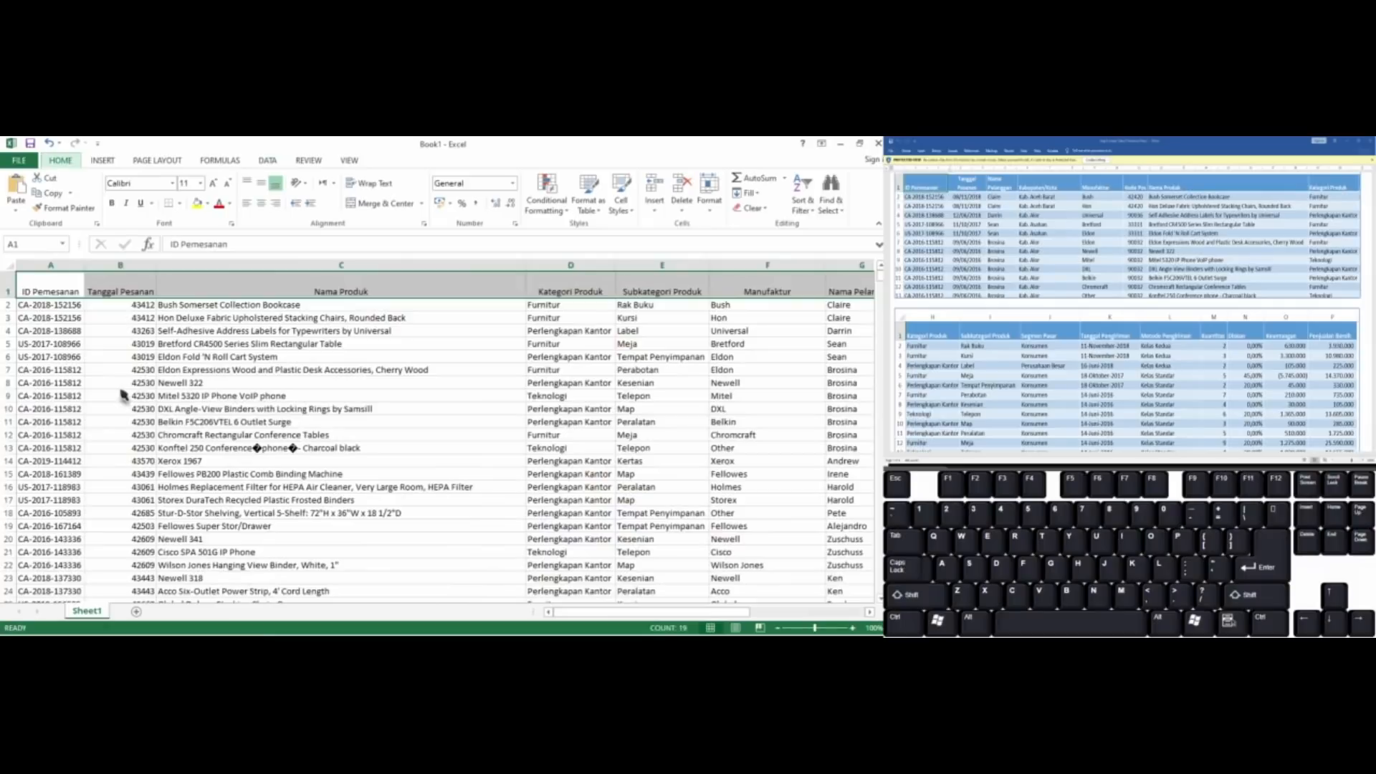
key(alt)
key(h)
key(a)
key(m)
key(alt)
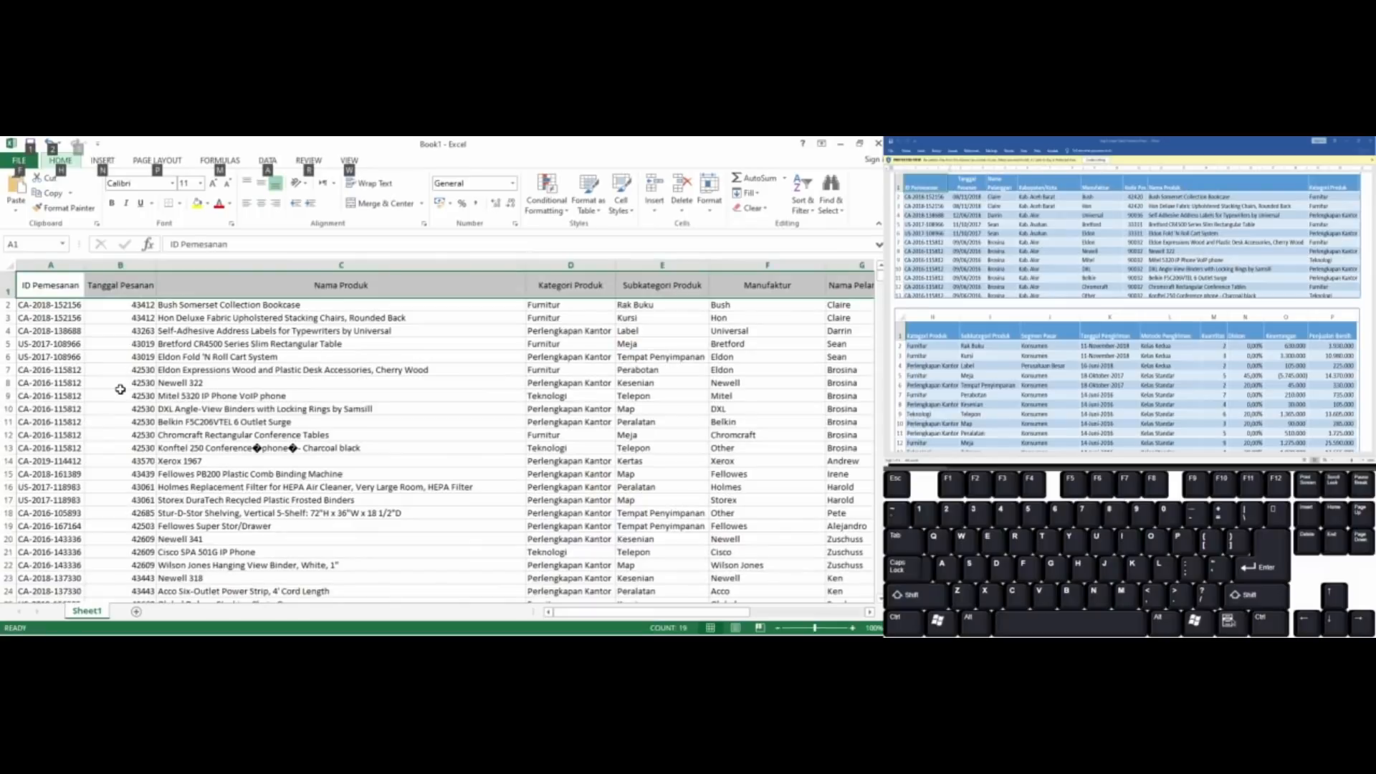
key(Escape)
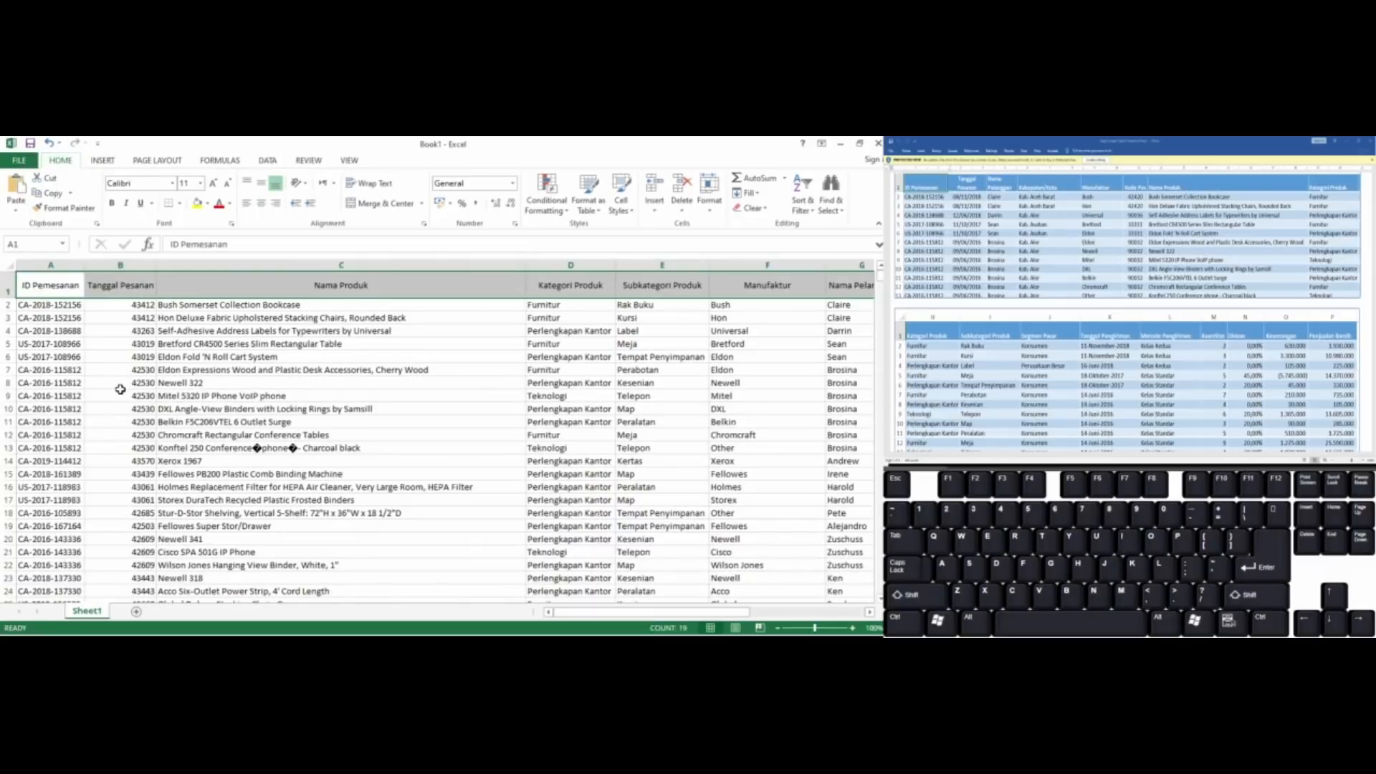
Format all Tanggal Pesanan values from B2 down to the last row as Short Date
click(159, 328)
click(155, 327)
key(Up)
key(Up)
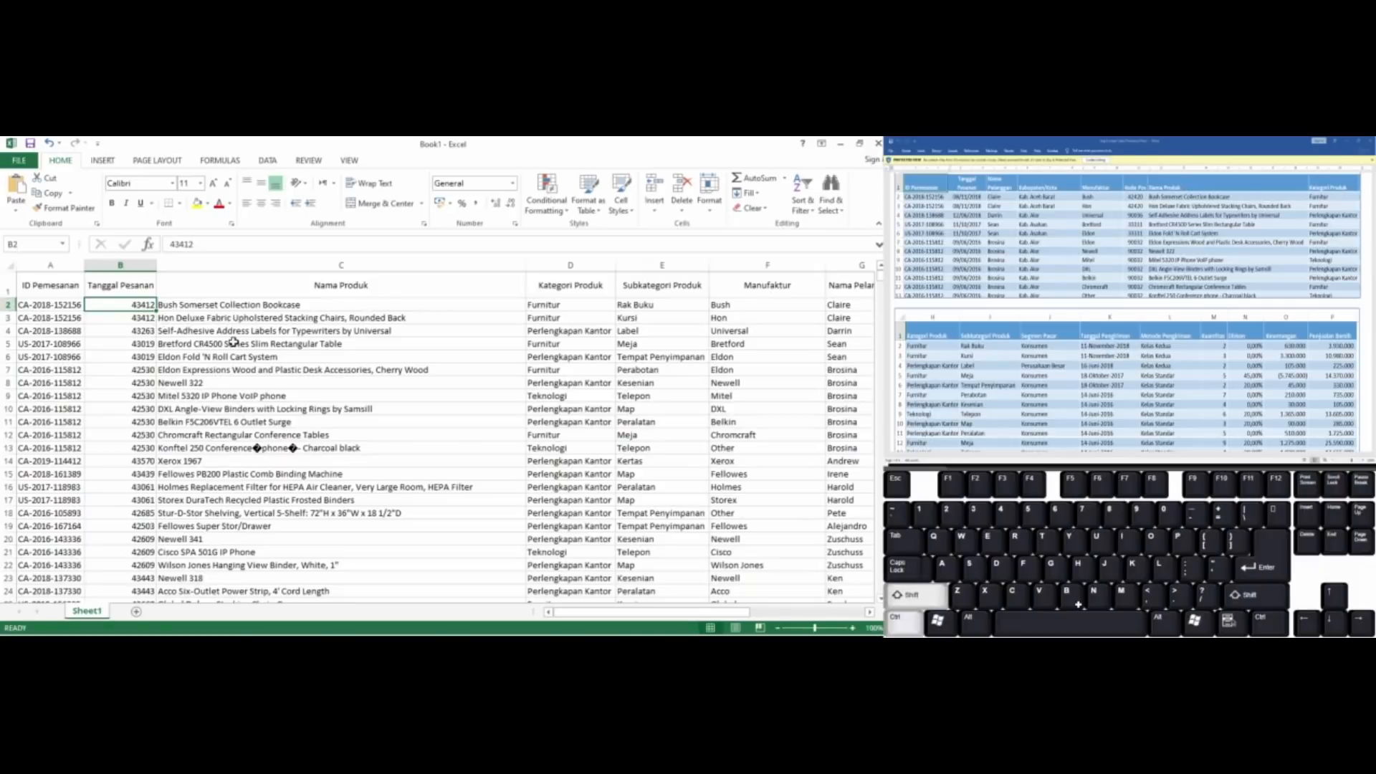
key(ctrl+shift+Down)
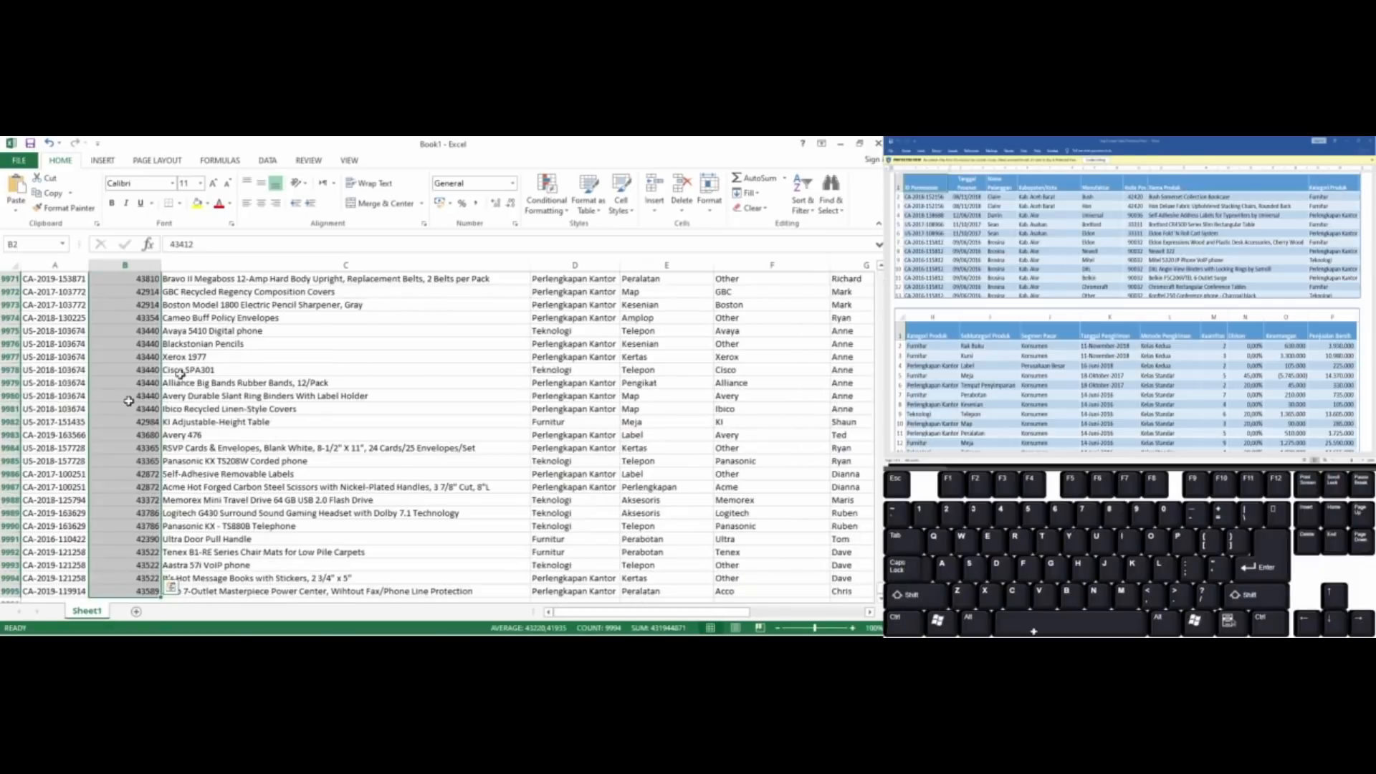
key(ctrl+q)
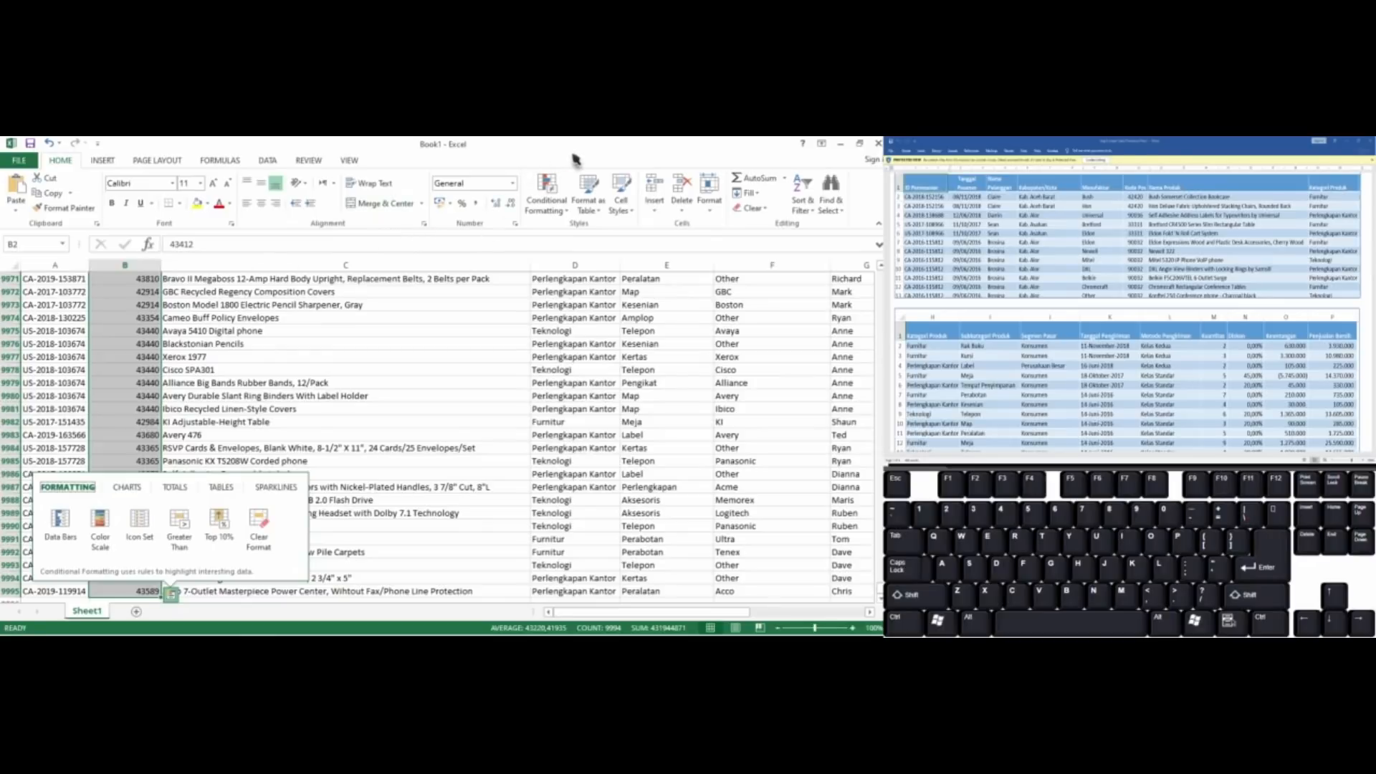
click(513, 184)
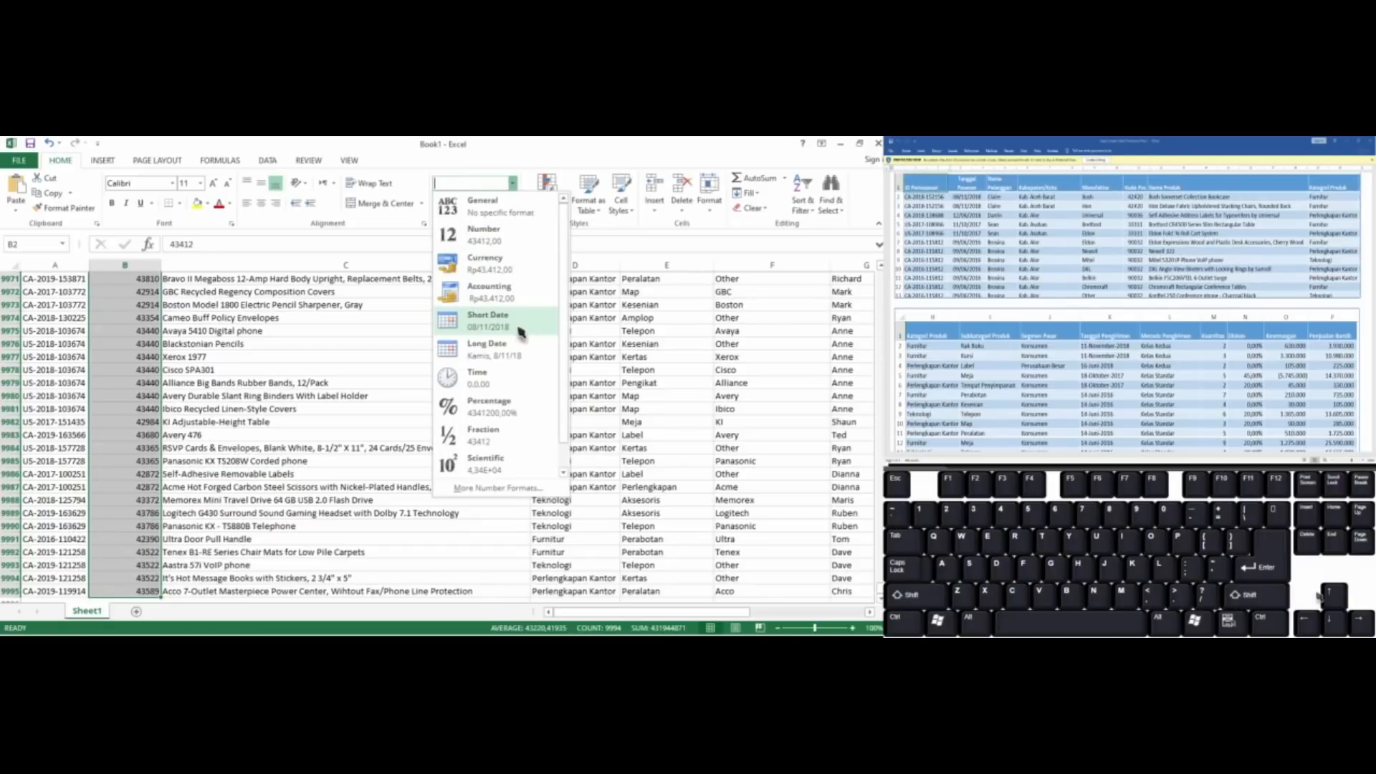
click(494, 320)
key(ctrl+BackSpace)
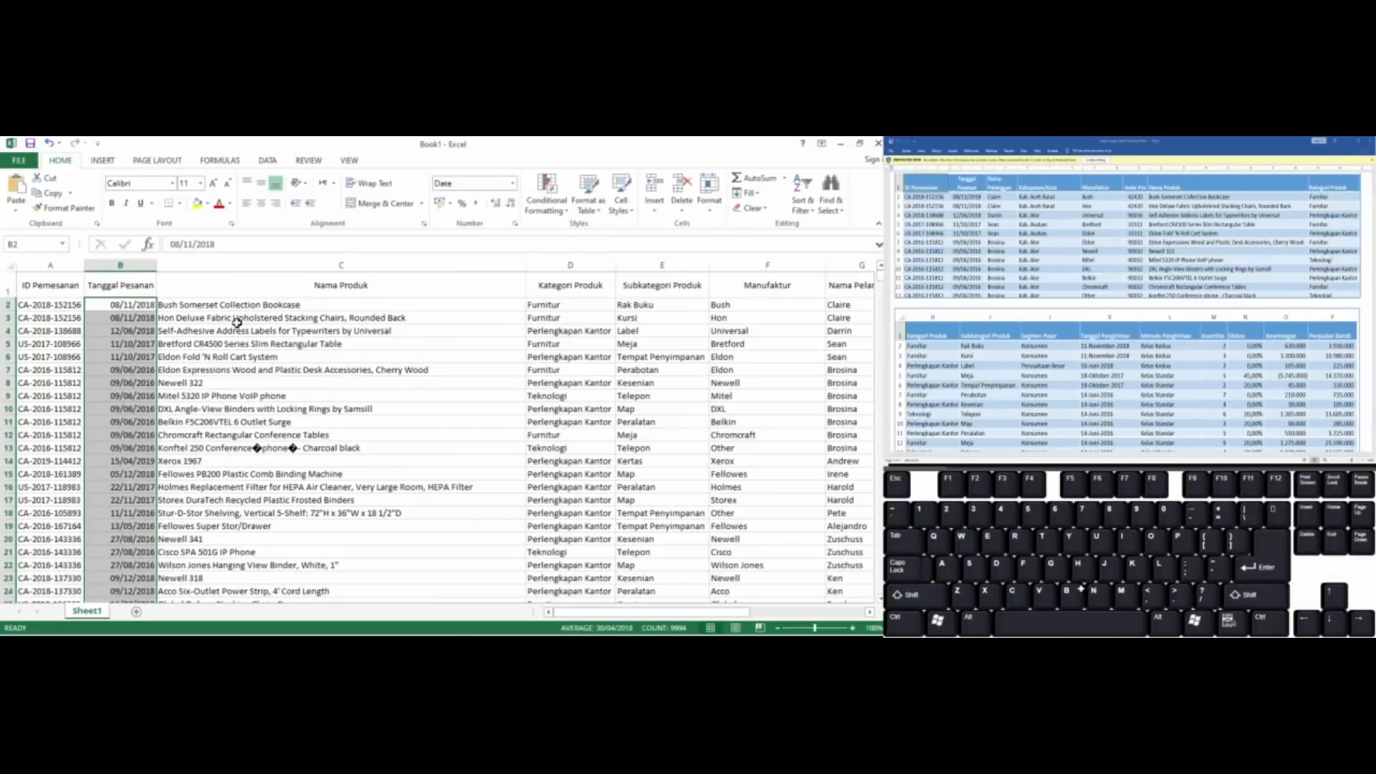
Centre the Tanggal Pesanan dates horizontally from B2 down to the last row
click(180, 322)
key(Left)
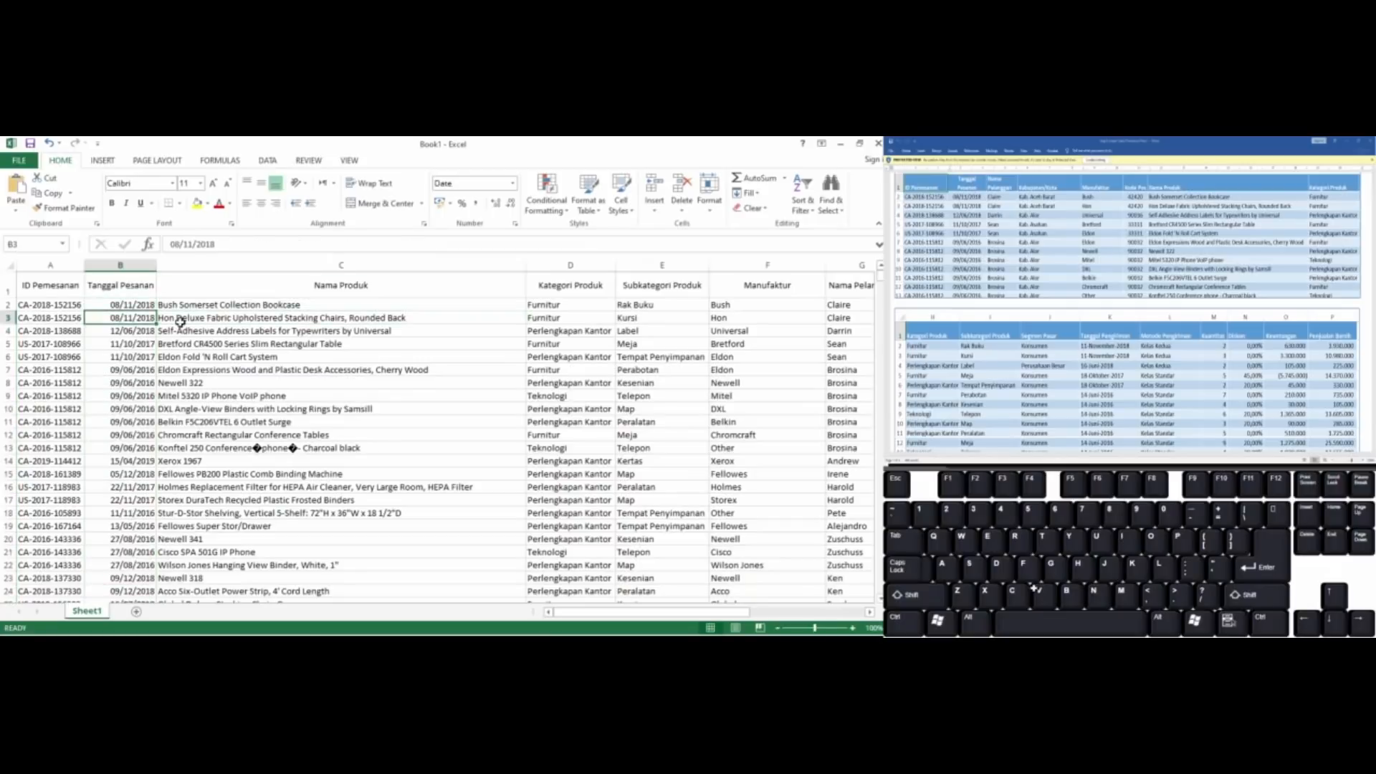
key(Up)
key(ctrl+shift+Down)
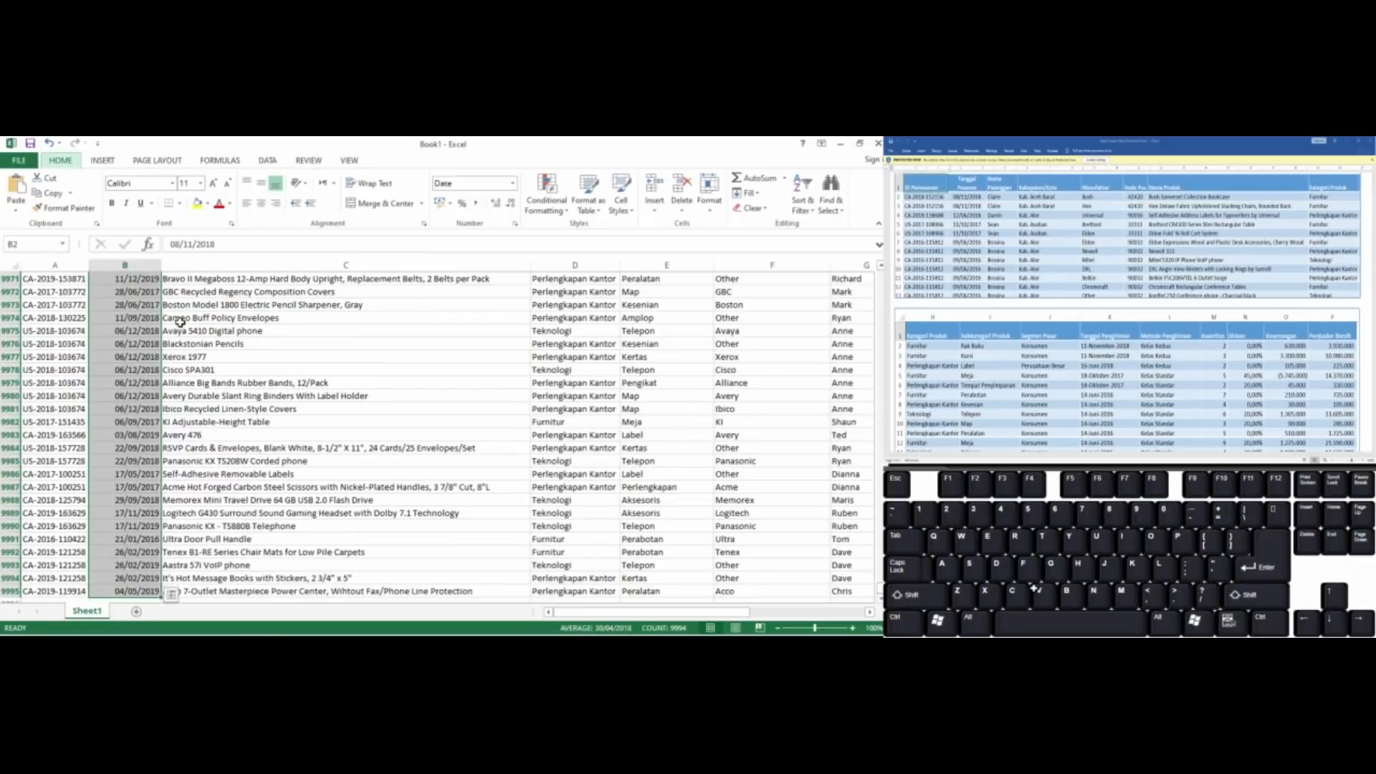
key(ctrl+BackSpace)
key(Right)
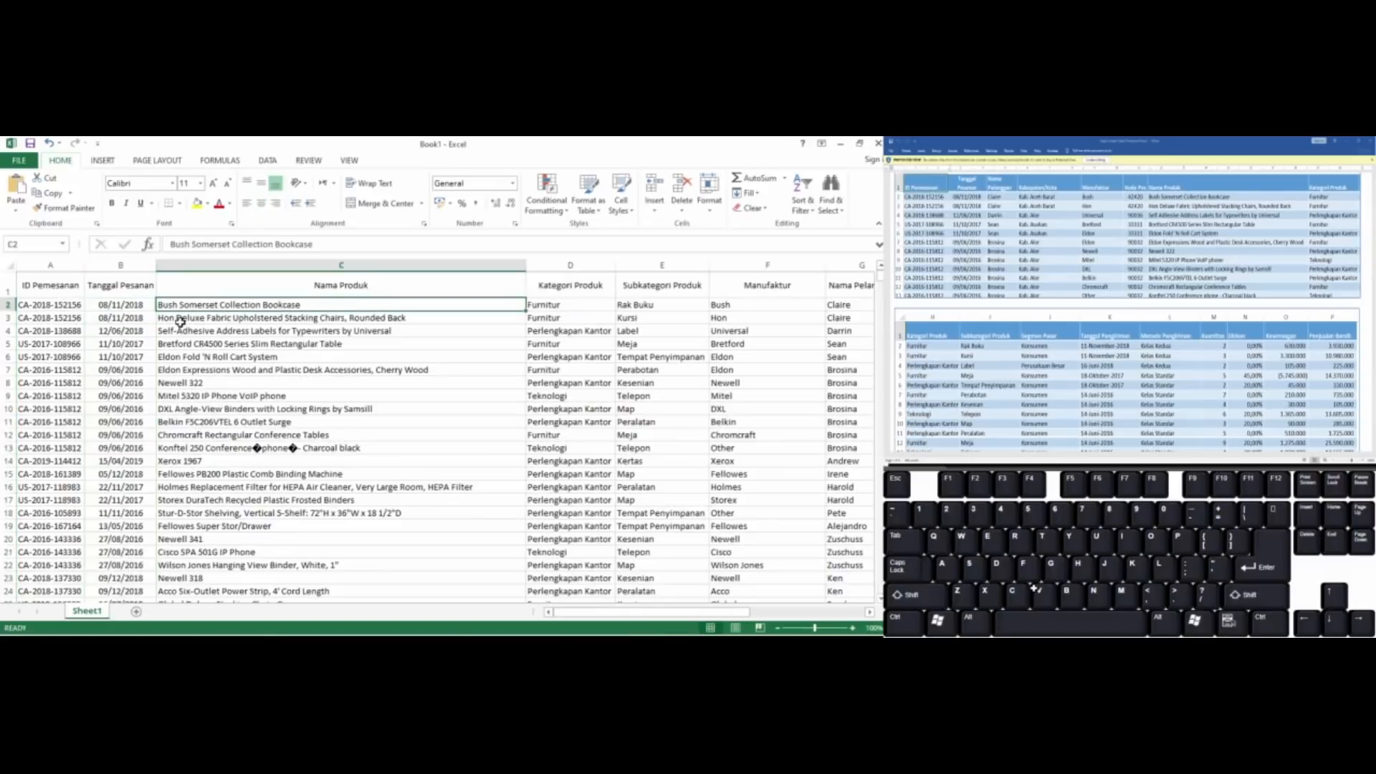
Select the Tanggal Pengiriman dates from L2 down to the last row and open their cell format settings
key(Right)
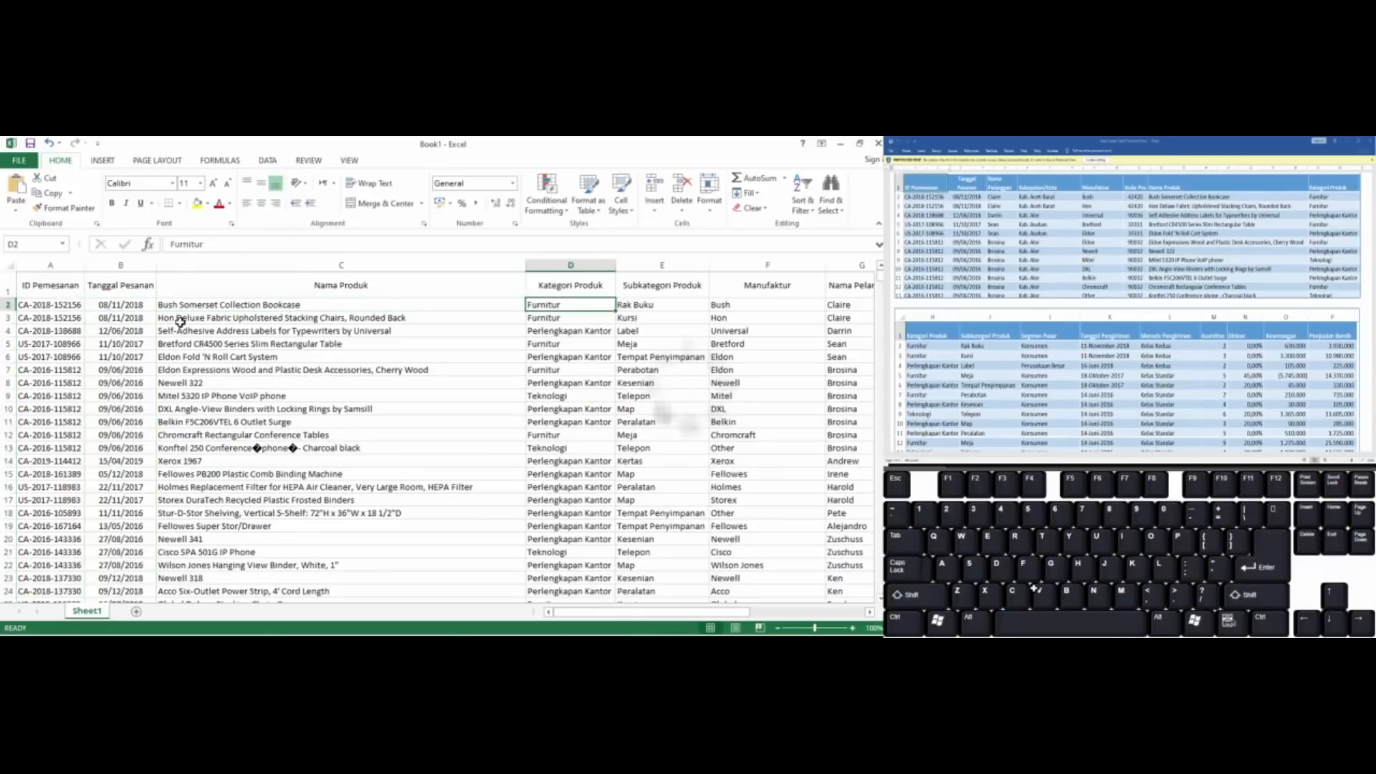
key(Up)
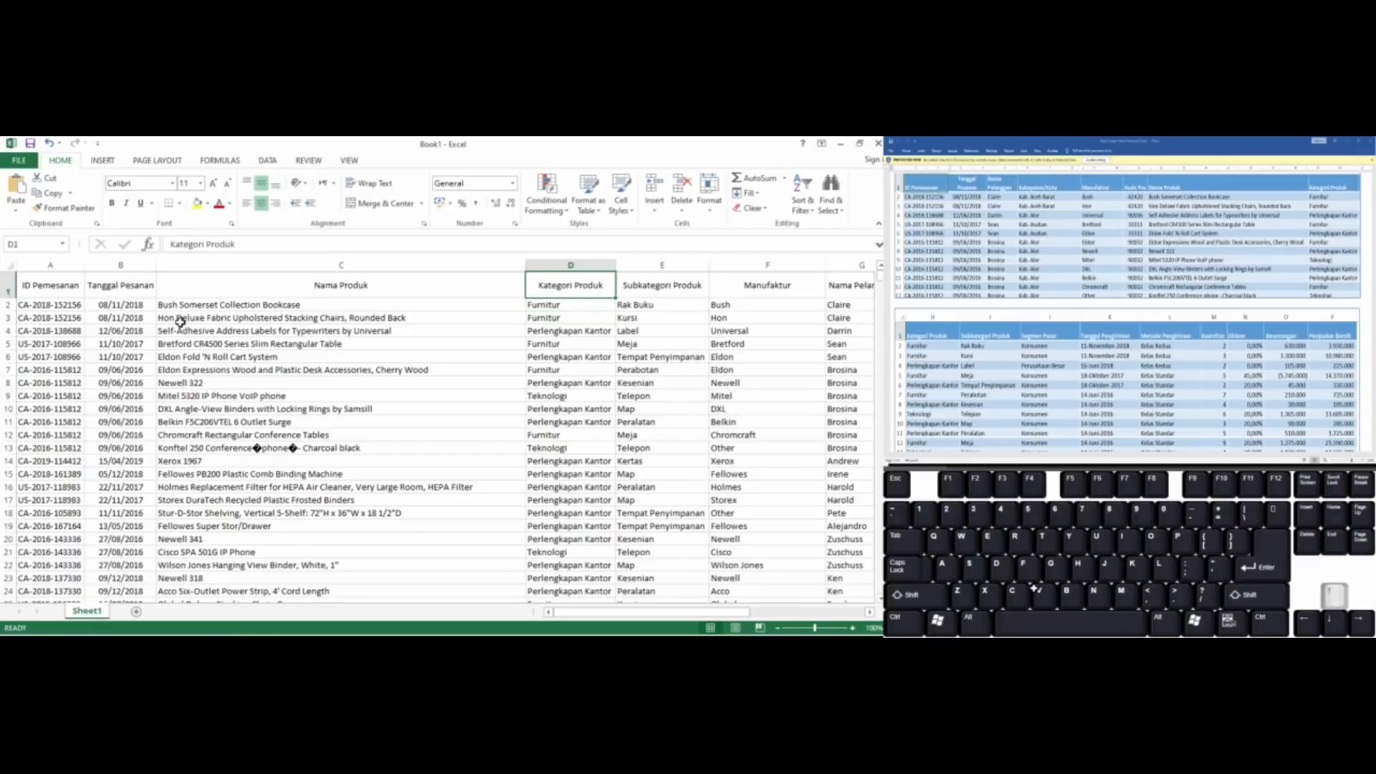
key(Right)
key(Right)
key(Right)
key(Right)
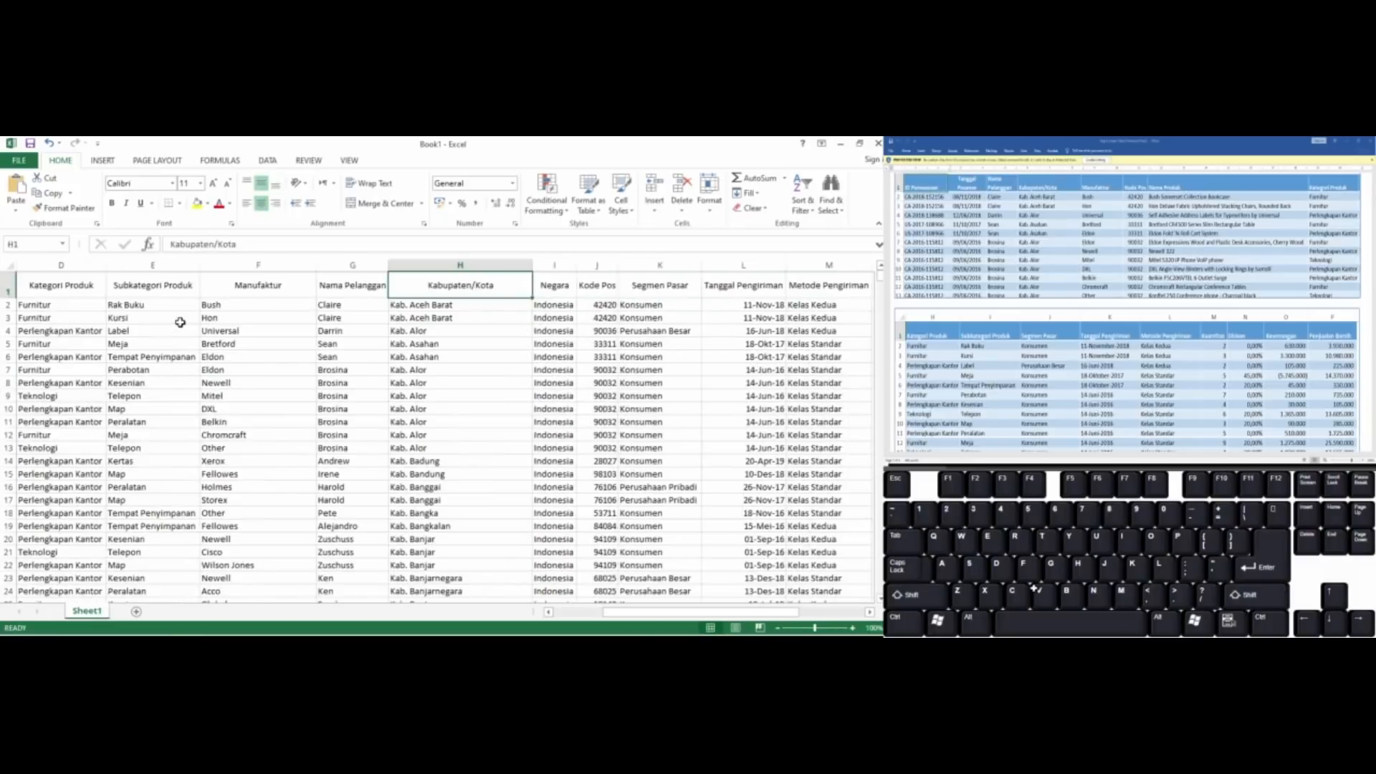
key(Right)
key(Right)
key(Right)
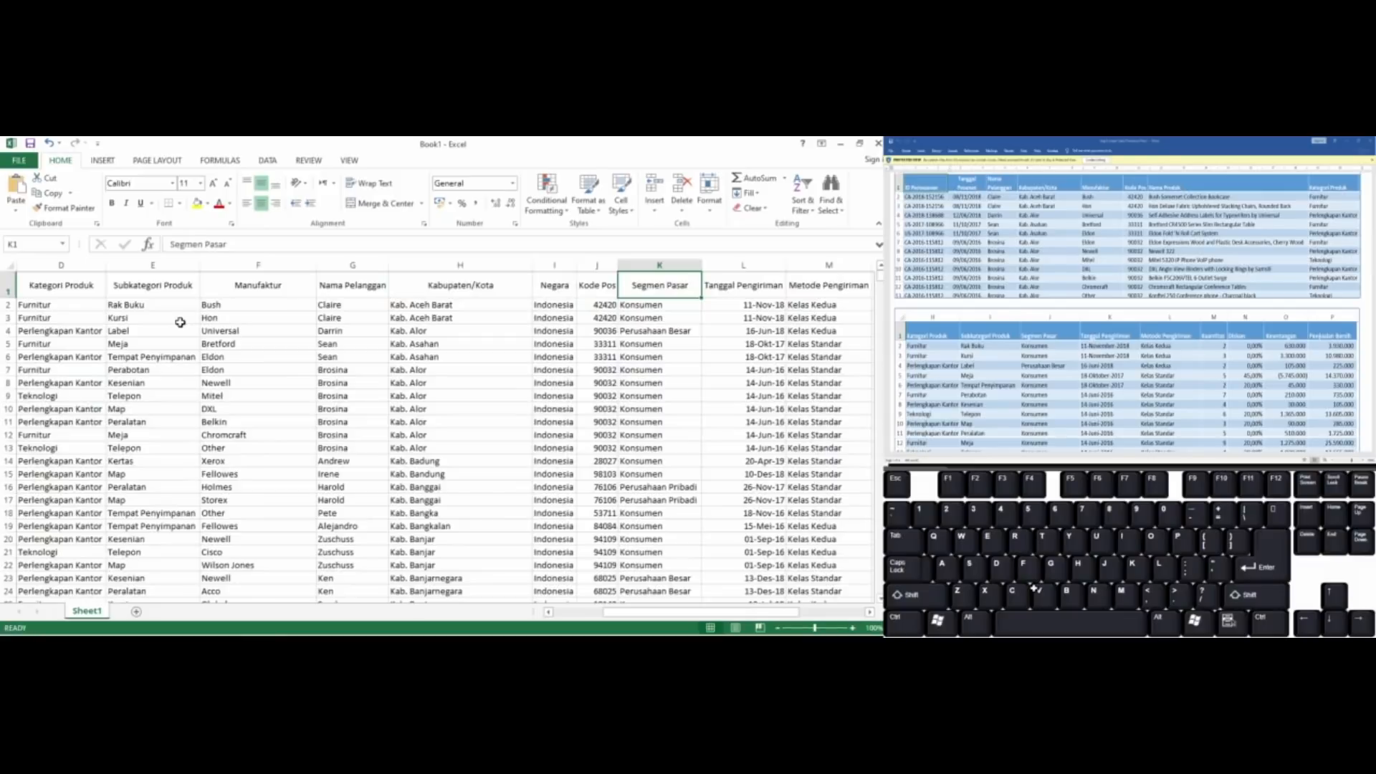
key(Right)
key(Down)
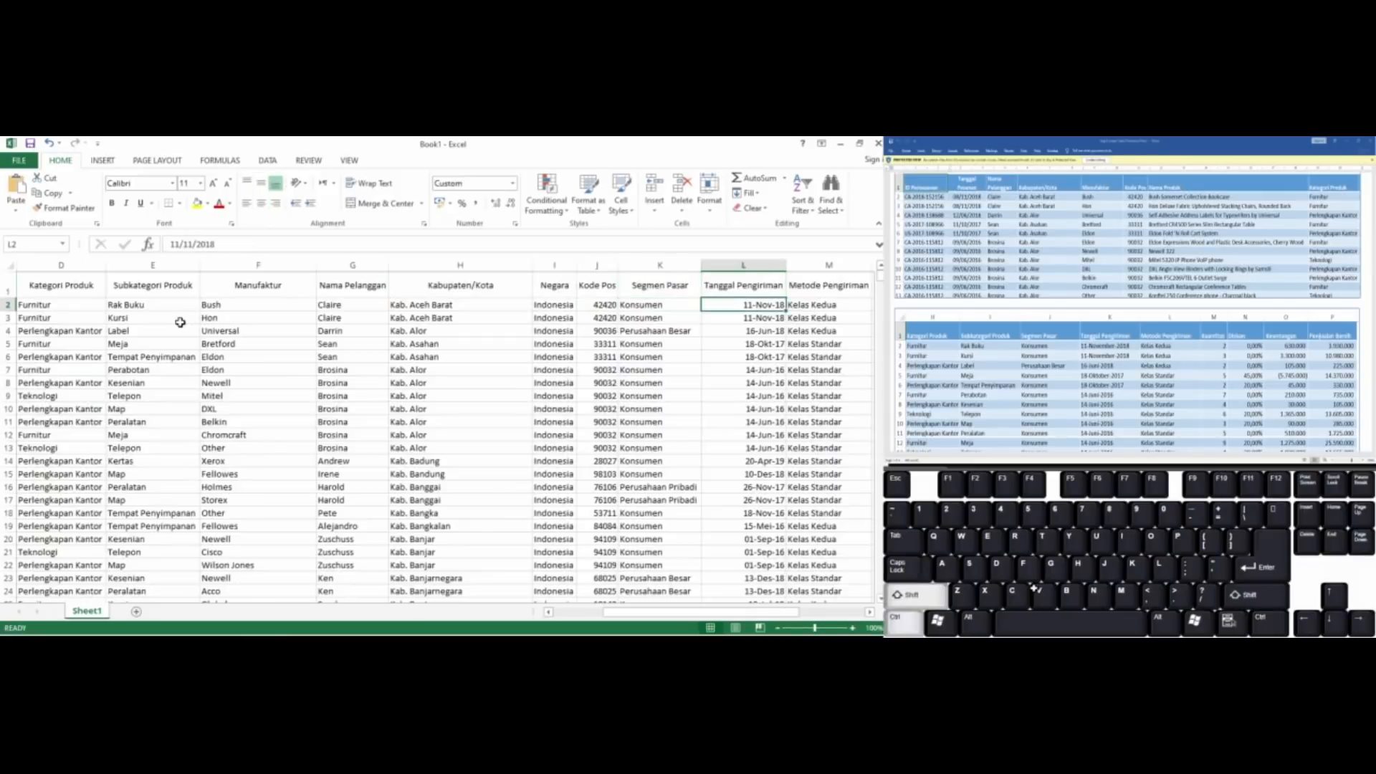
key(ctrl+shift+Down)
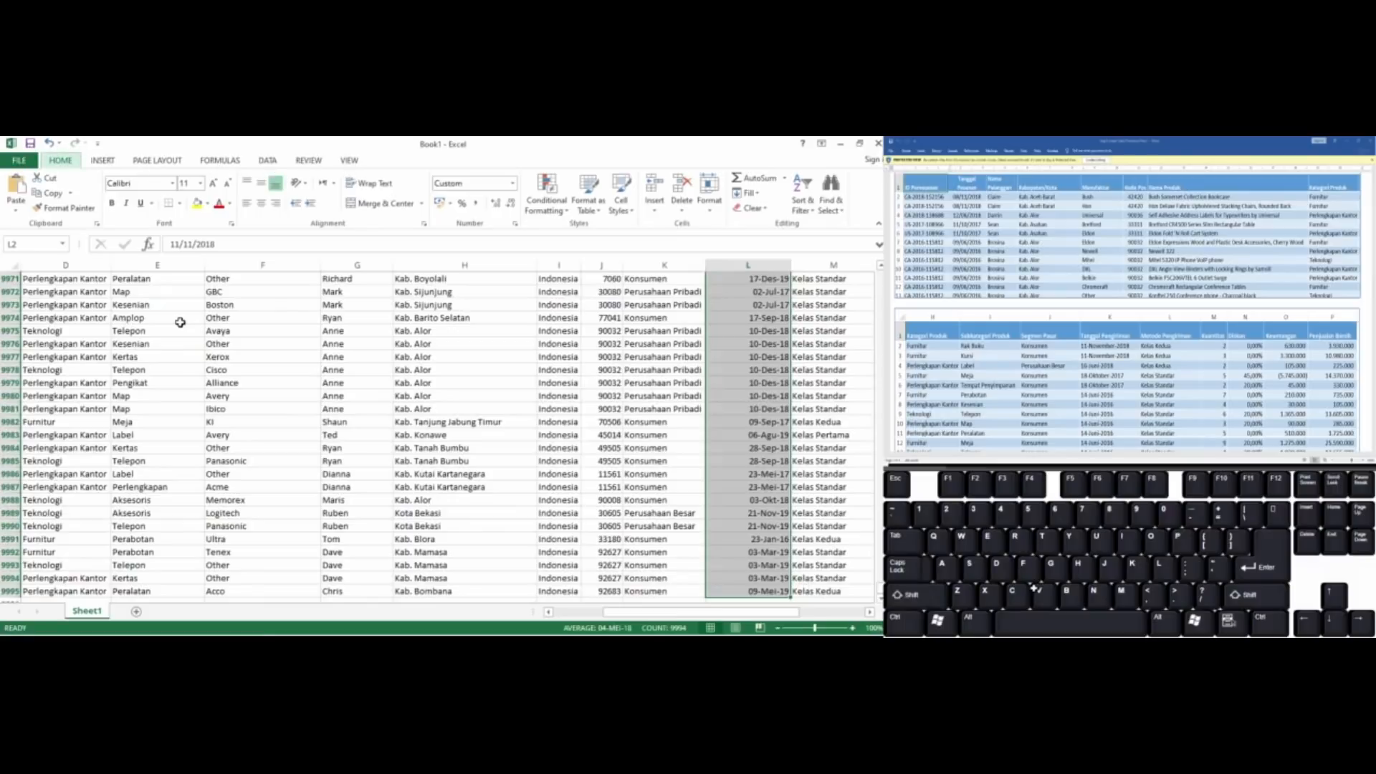
key(alt+h)
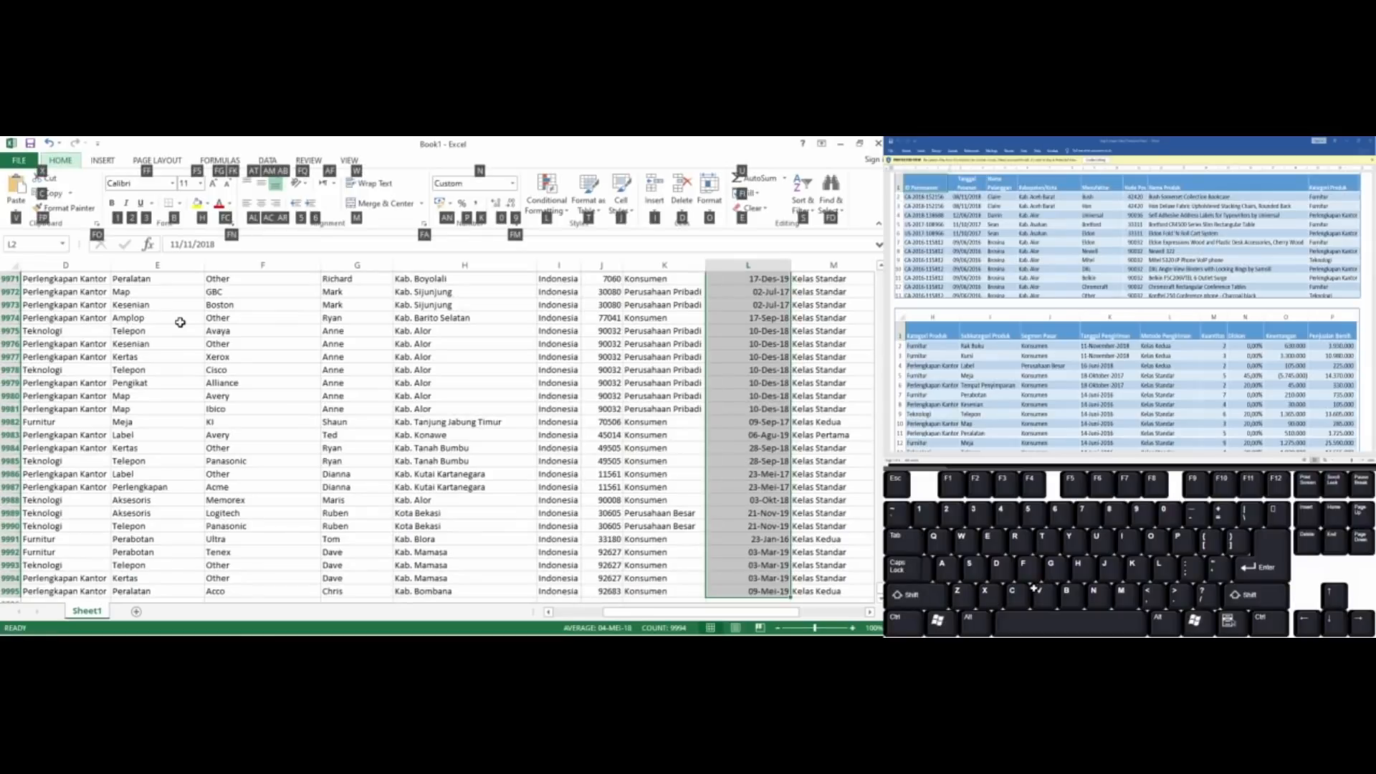
key(n)
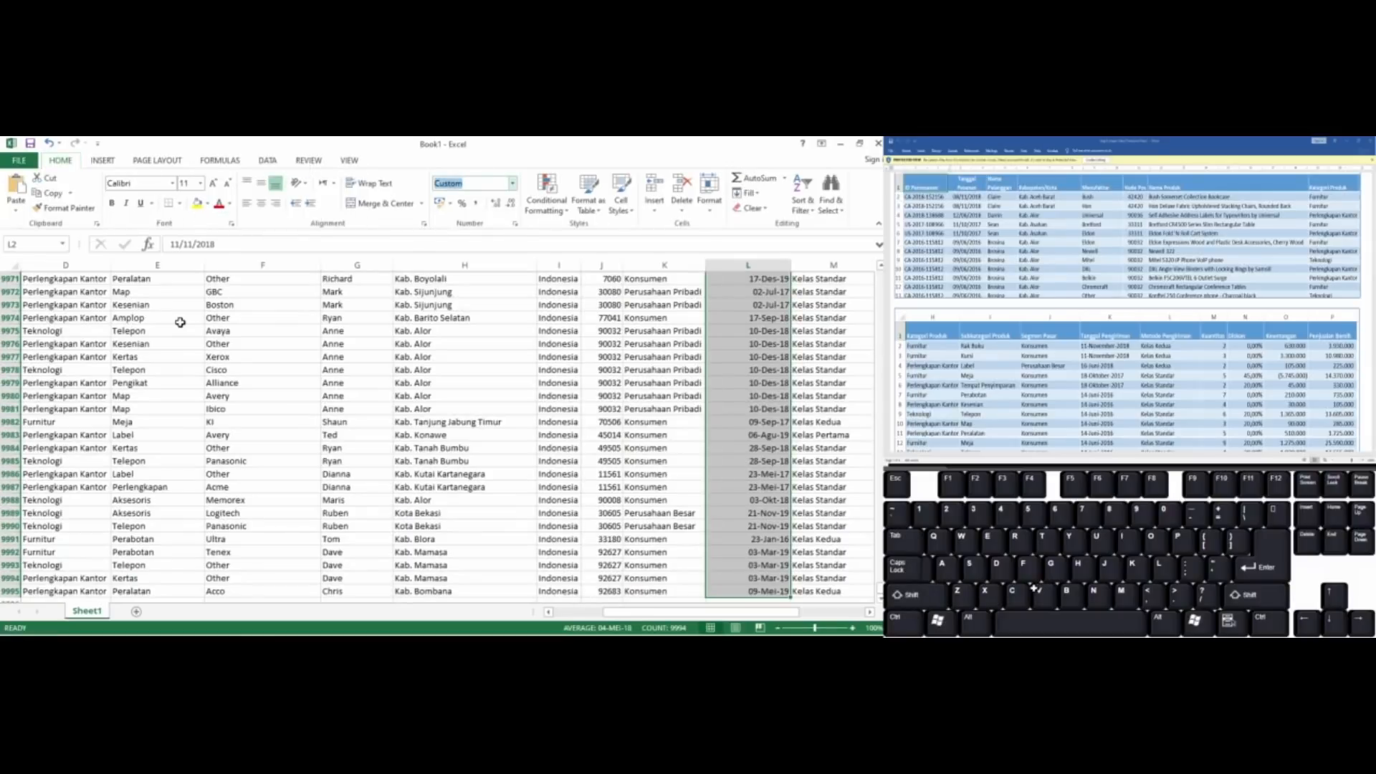
click(514, 185)
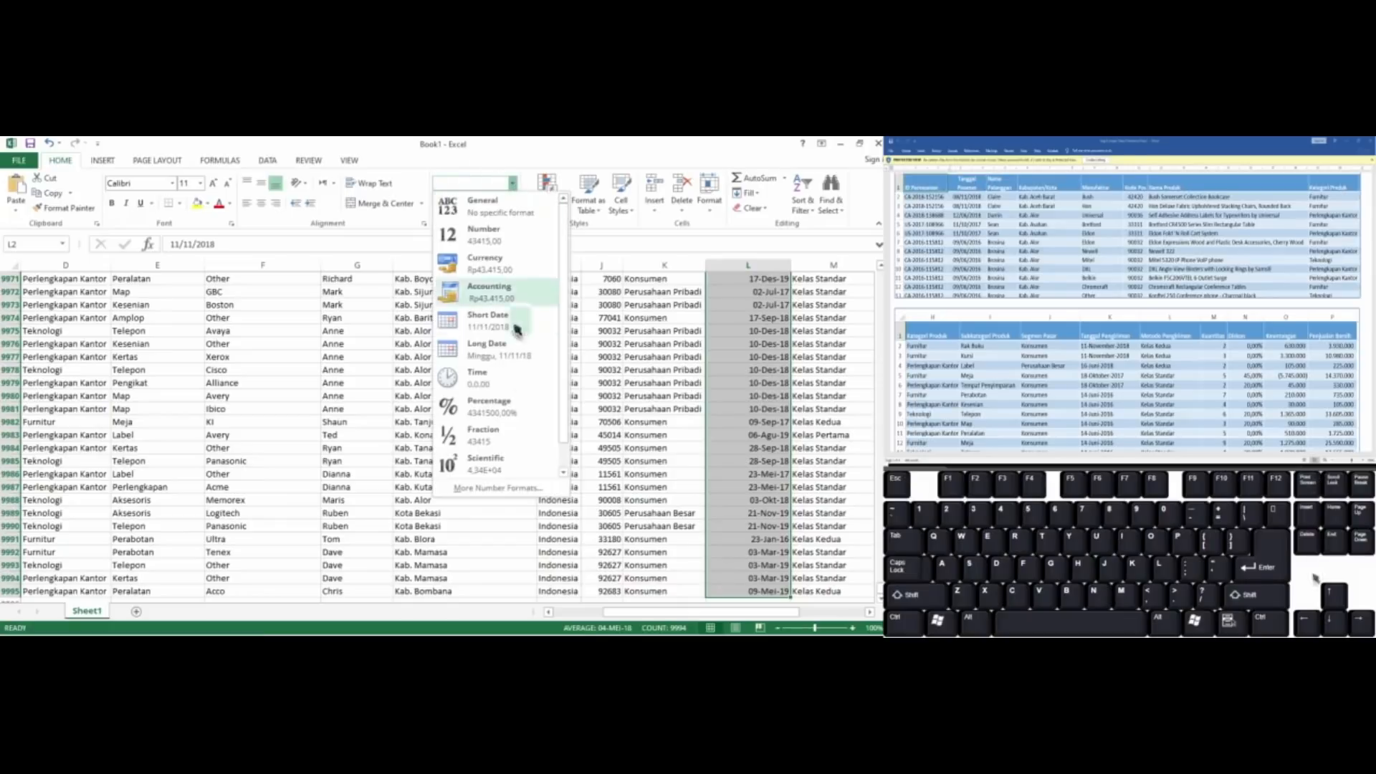
click(505, 488)
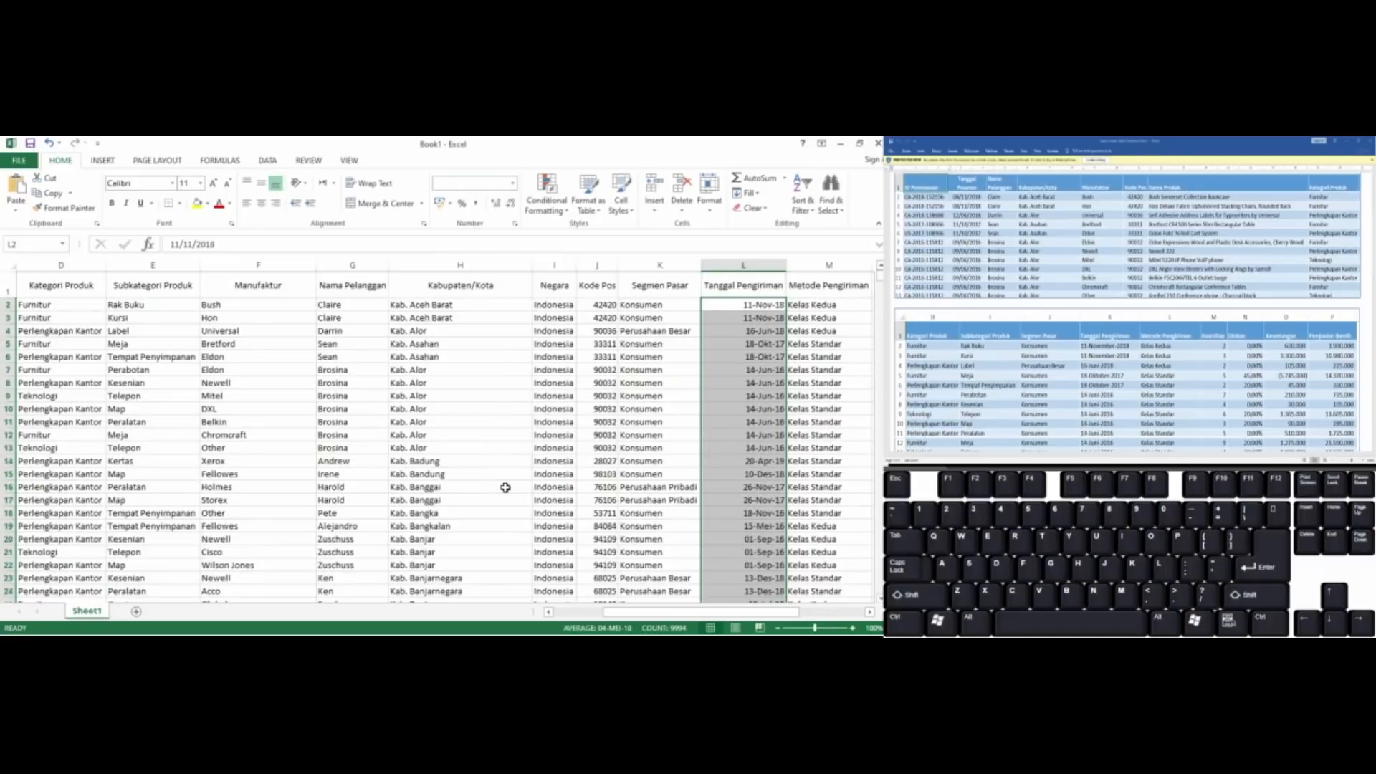
key(ctrl+1)
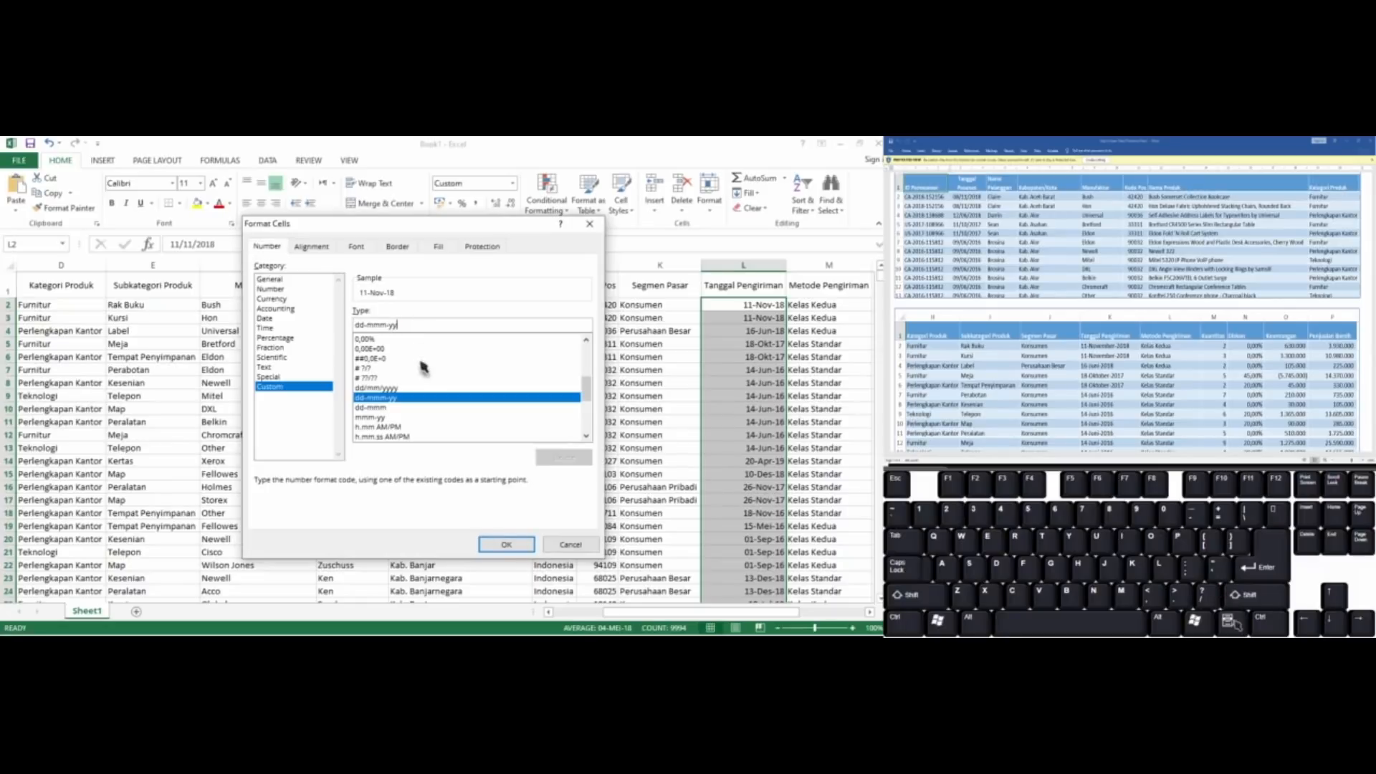
Apply the custom number format dd-mmmm-yyyy to the Tanggal Pengiriman dates
text(yy)
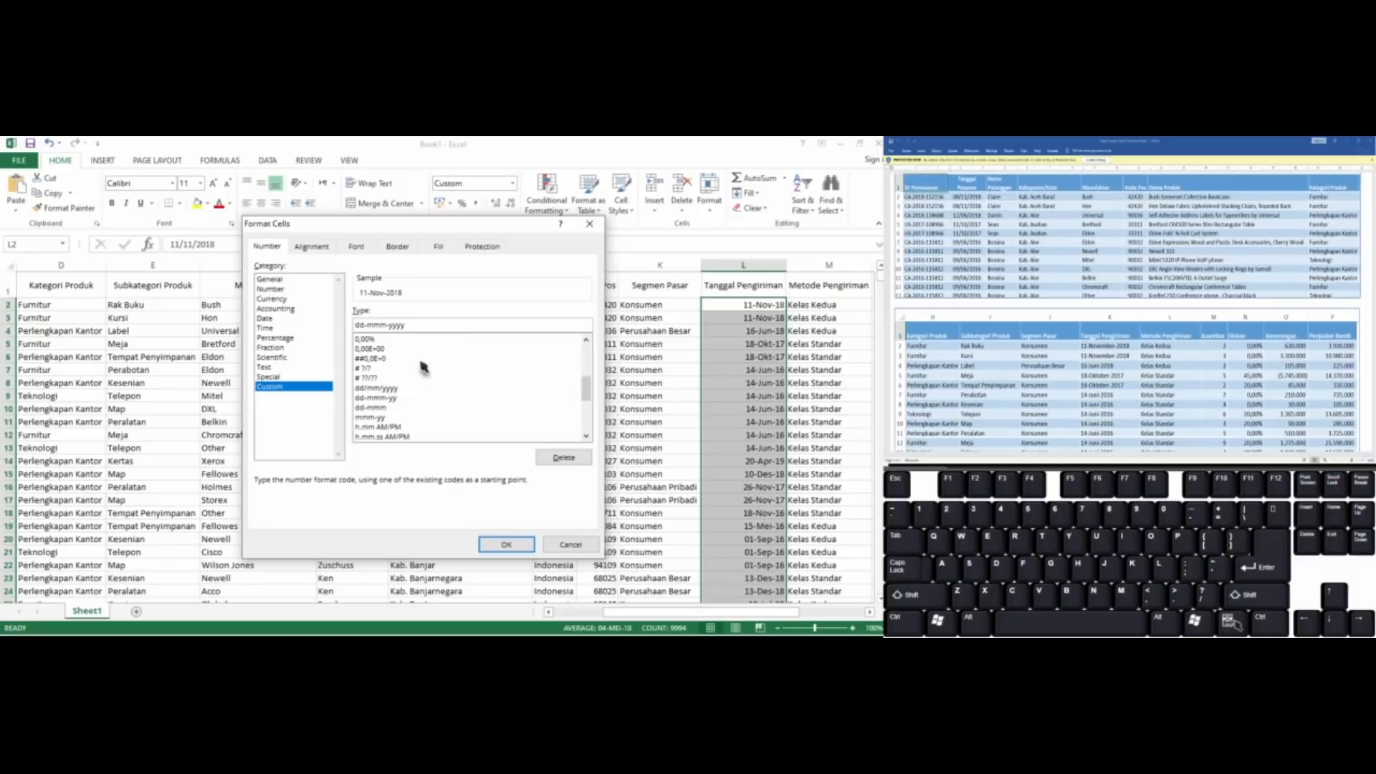
key(Left)
key(Left)
text(m)
key(BackSpace)
key(Left)
key(Right)
key(BackSpace)
key(BackSpace)
text(-)
click(393, 325)
key(Delete)
text(-)
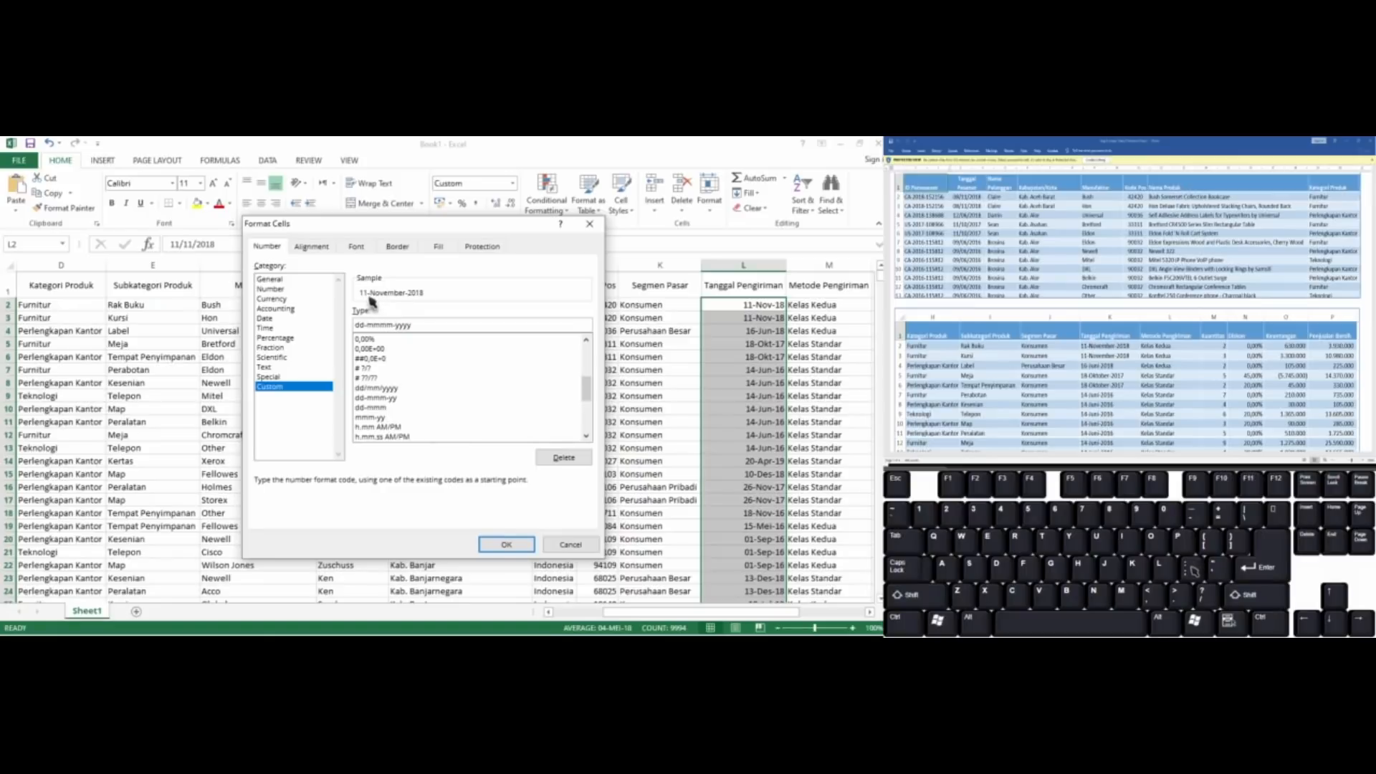
click(506, 547)
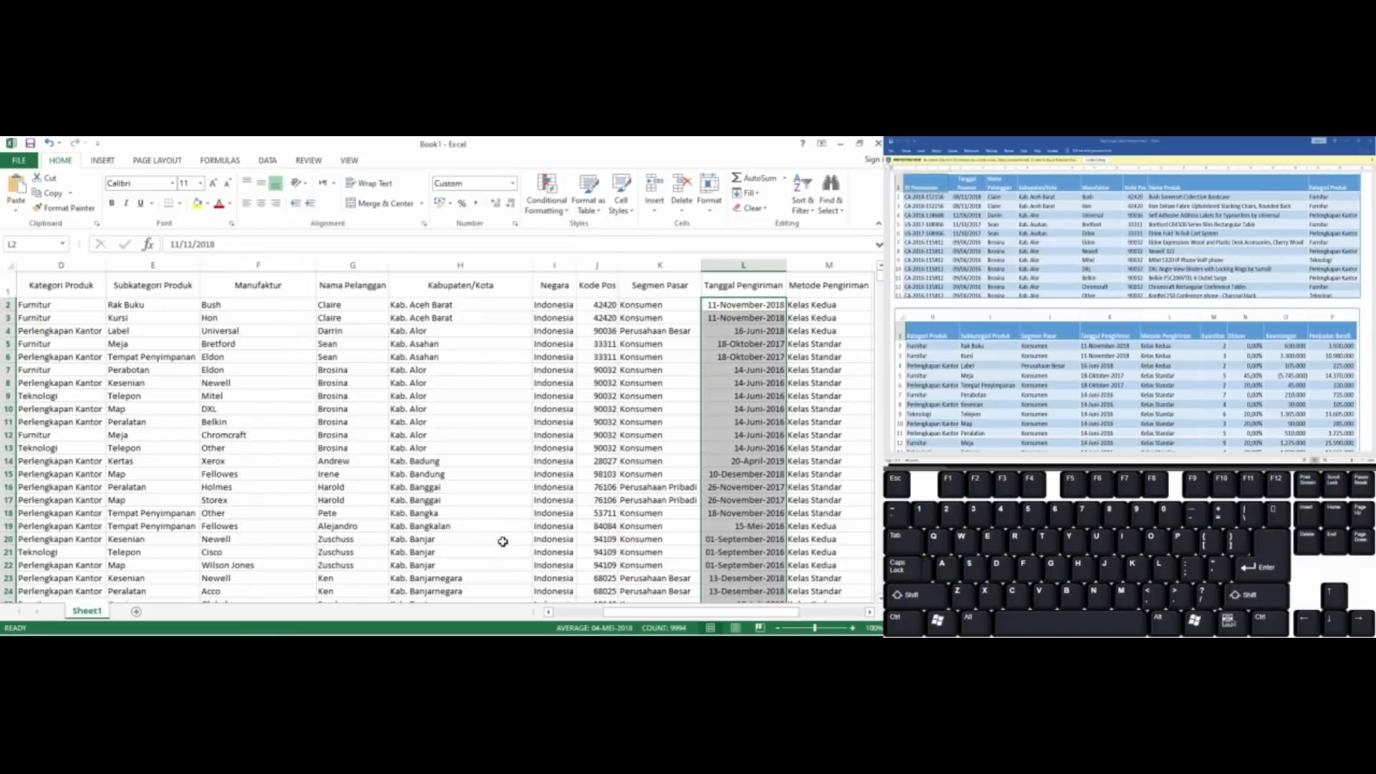
Try centring the Tanggal Pengiriman dates horizontally
key(alt)
key(h)
key(a)
key(c)
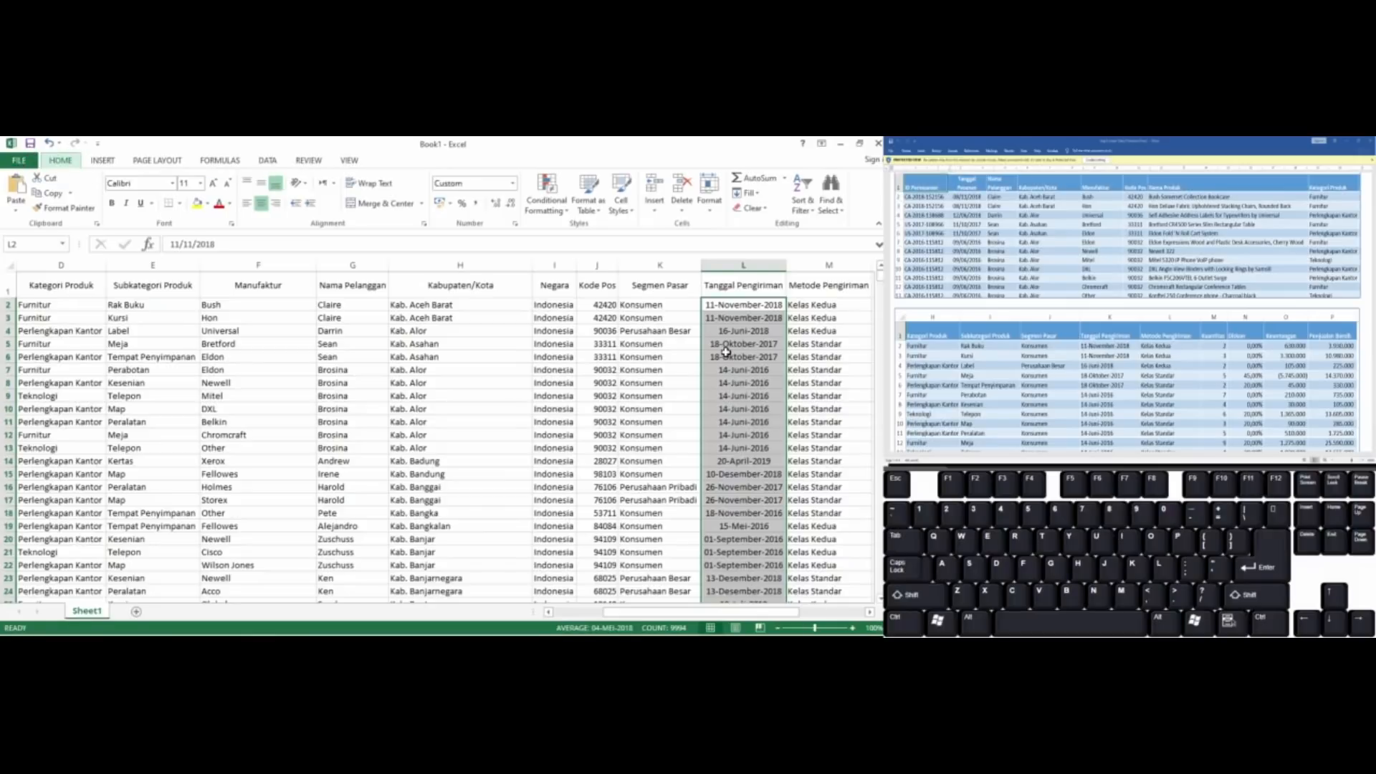
Left-align the Tanggal Pengiriman dates from L2 down to the last row
key(alt+h)
key(a)
key(l)
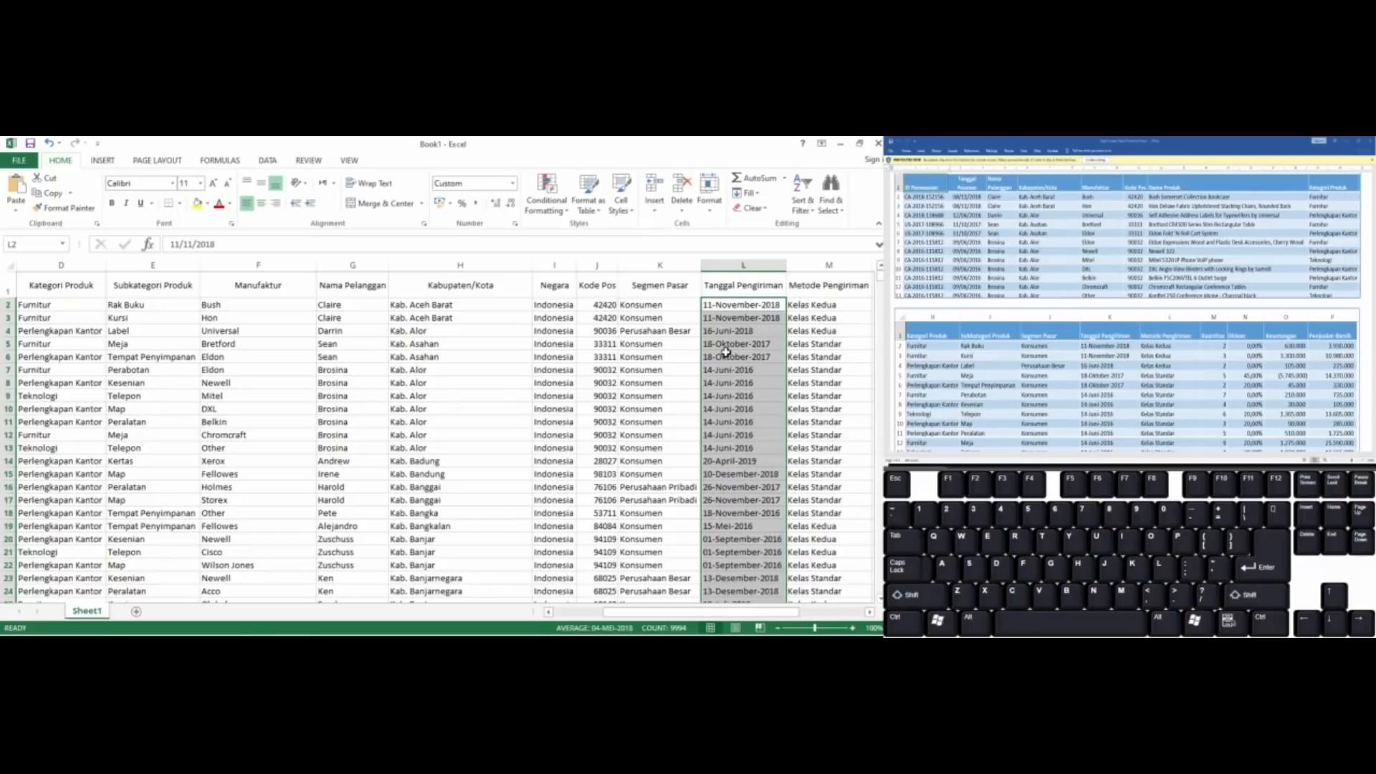
Format the Diskon values from O2 down to the last row as percentages
key(Right)
key(Right)
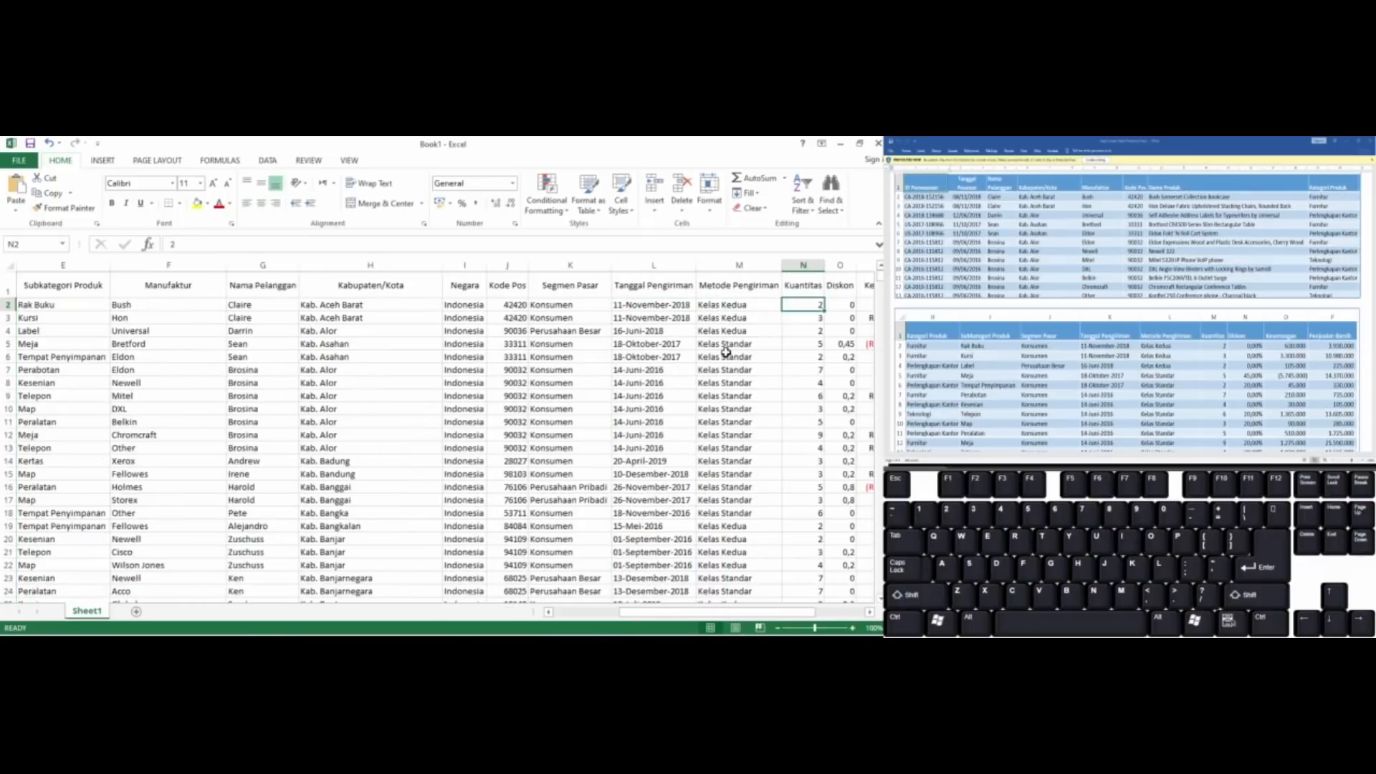
key(Right)
key(Right)
key(Right)
key(Right)
key(Right)
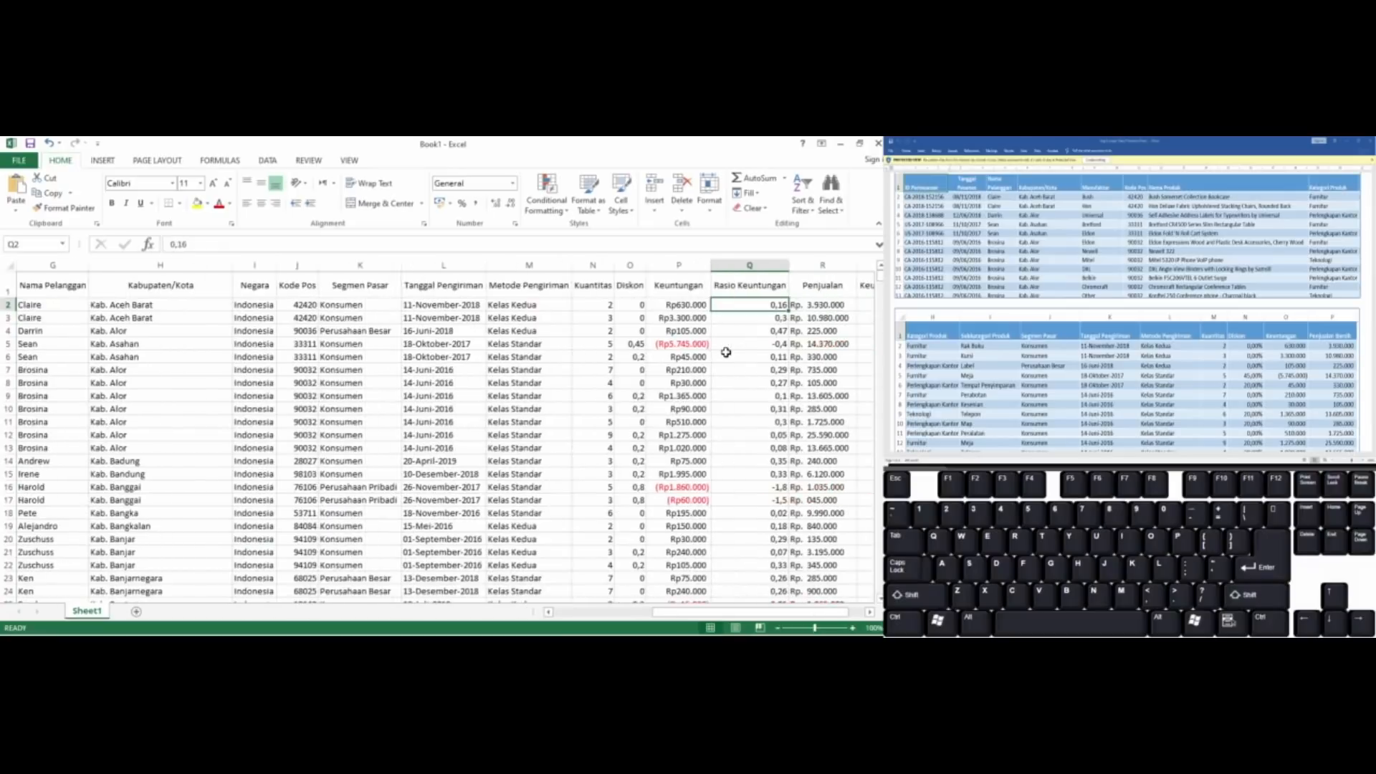
key(Left)
key(Left)
key(Left)
key(Left)
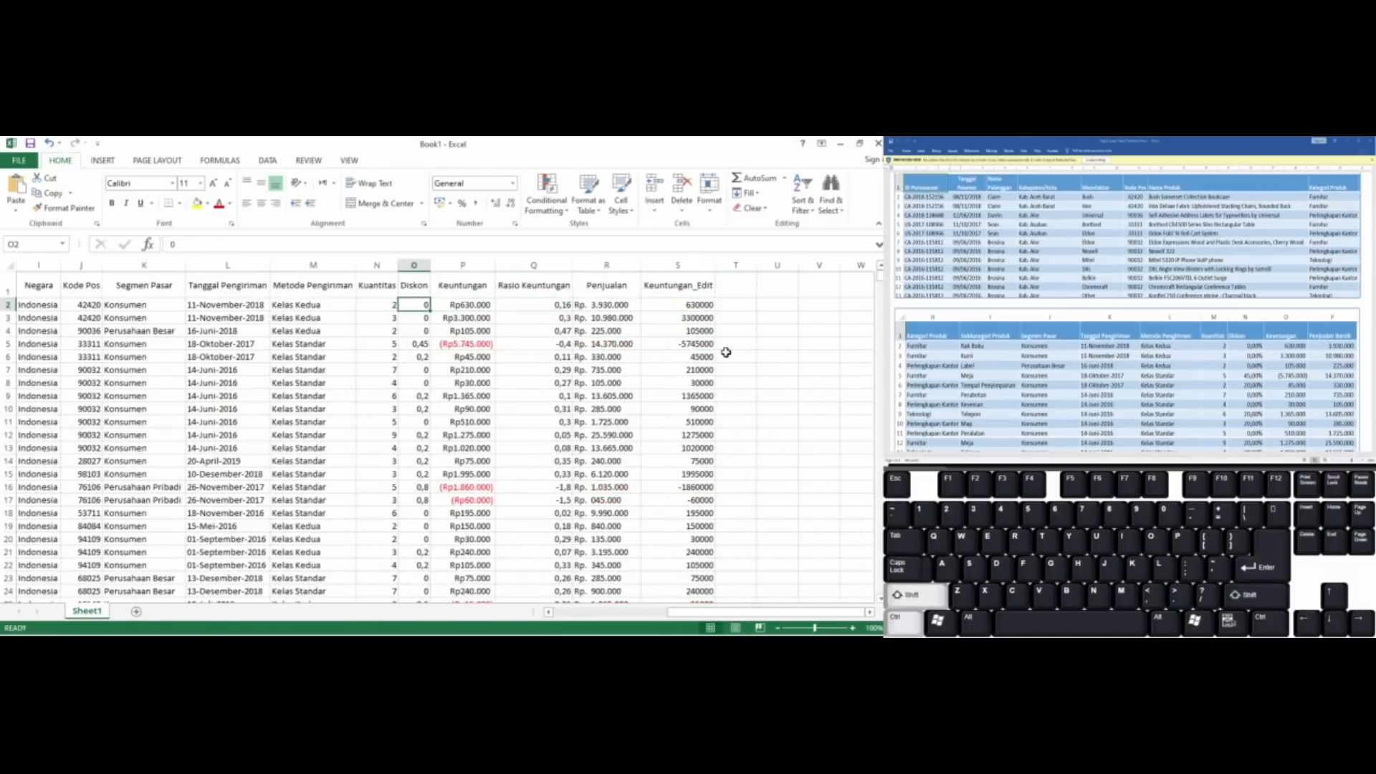
key(ctrl+shift+Down)
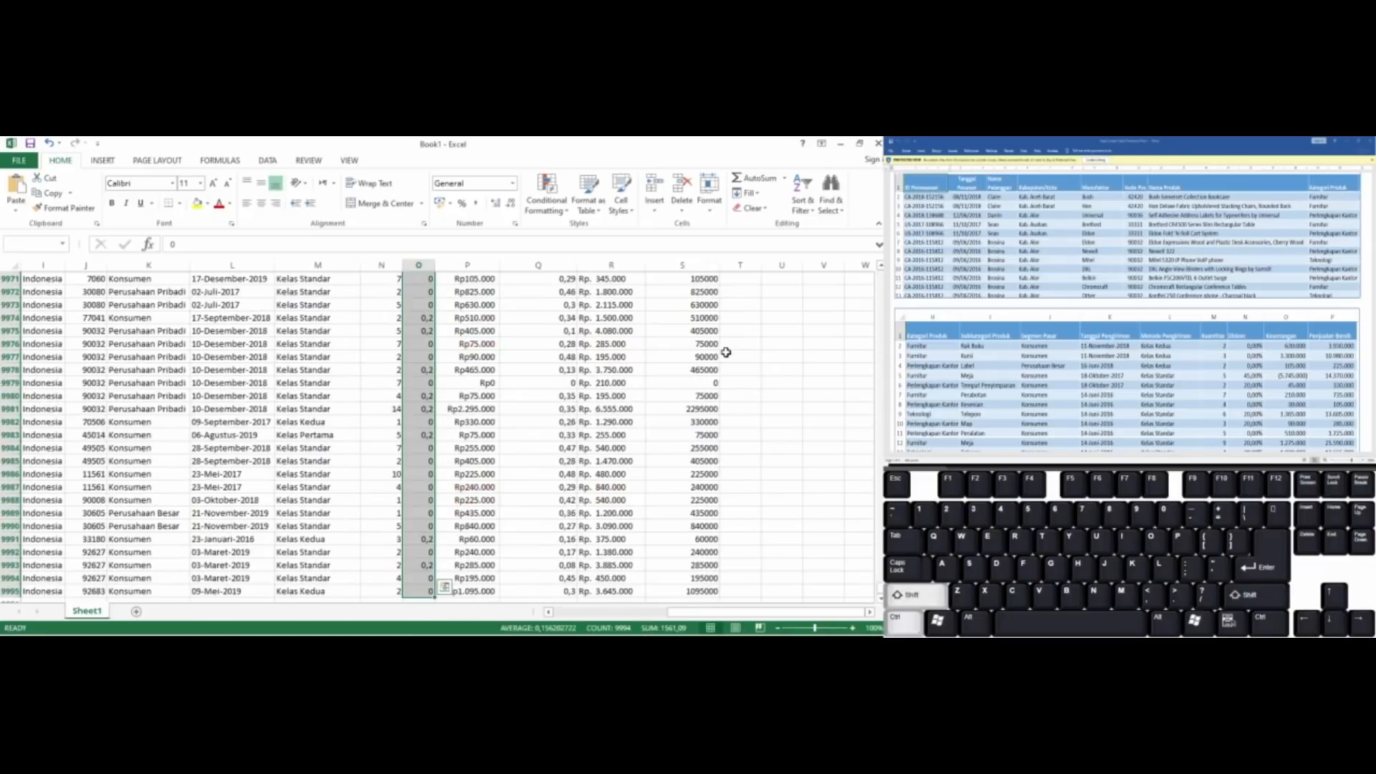
key(alt)
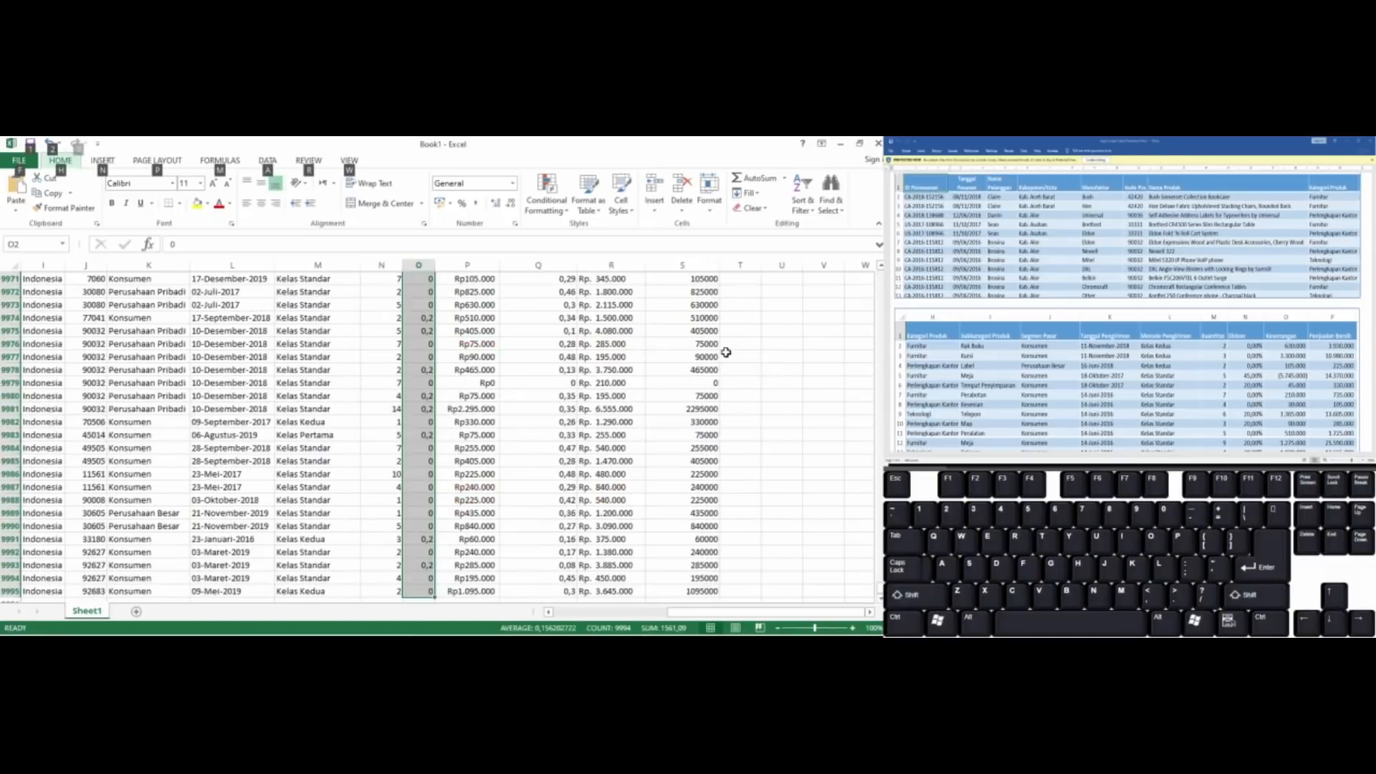
key(h)
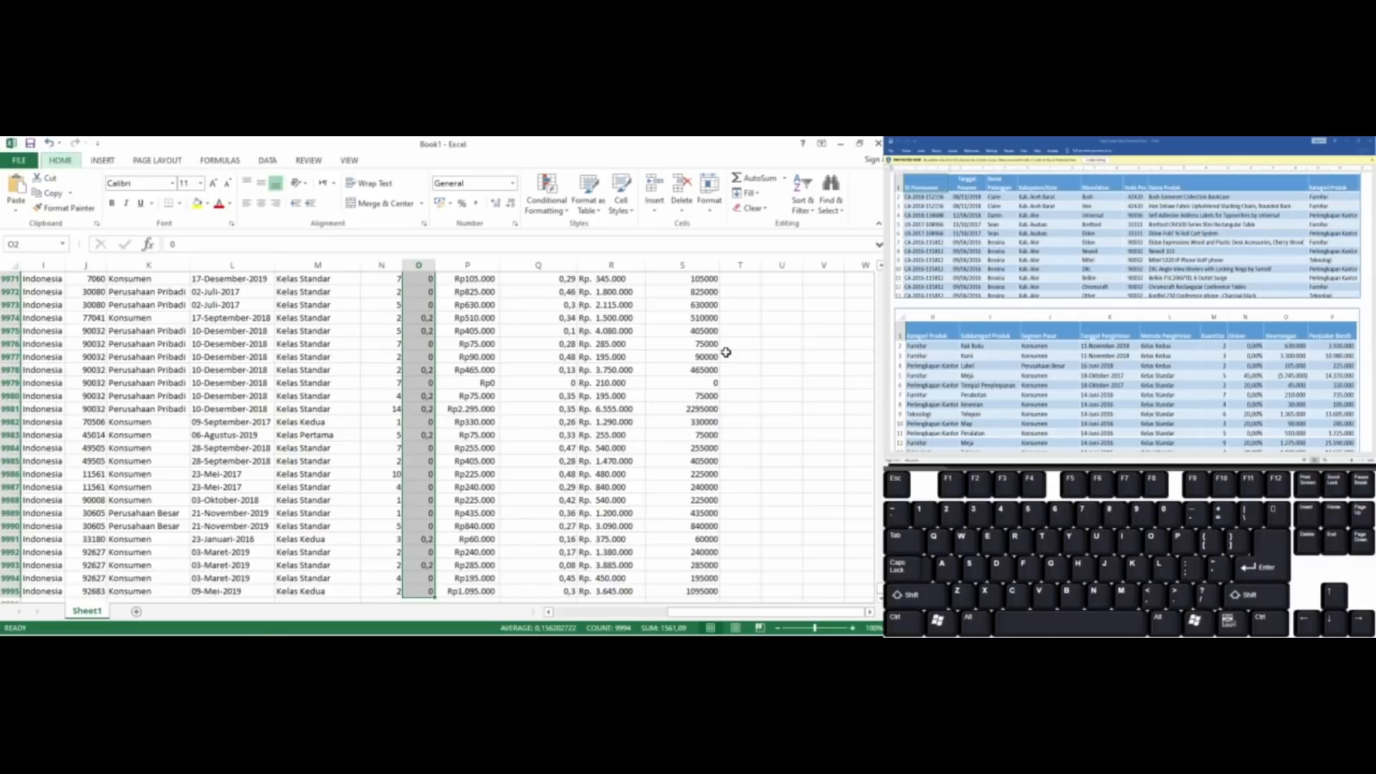
key(p)
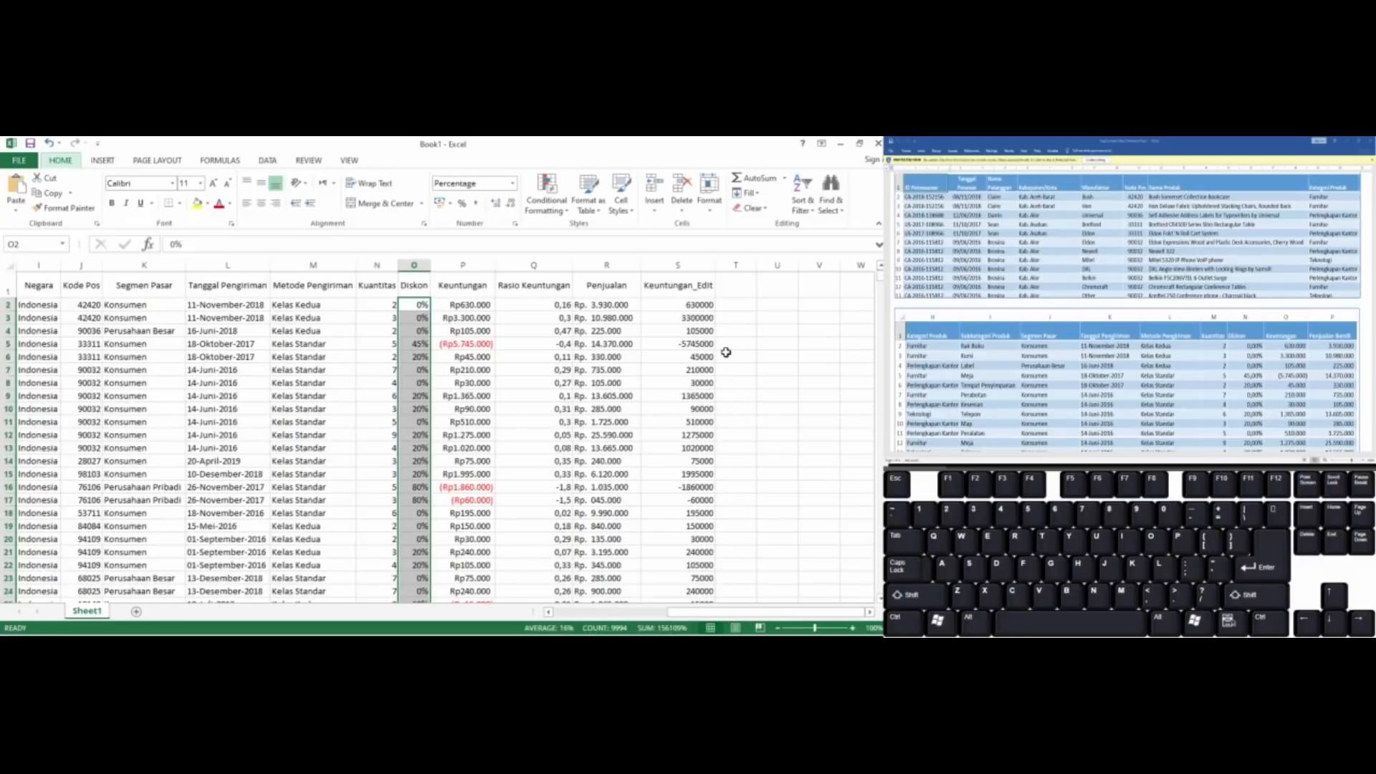
Show the Diskon percentages with two decimal places
key(alt+h)
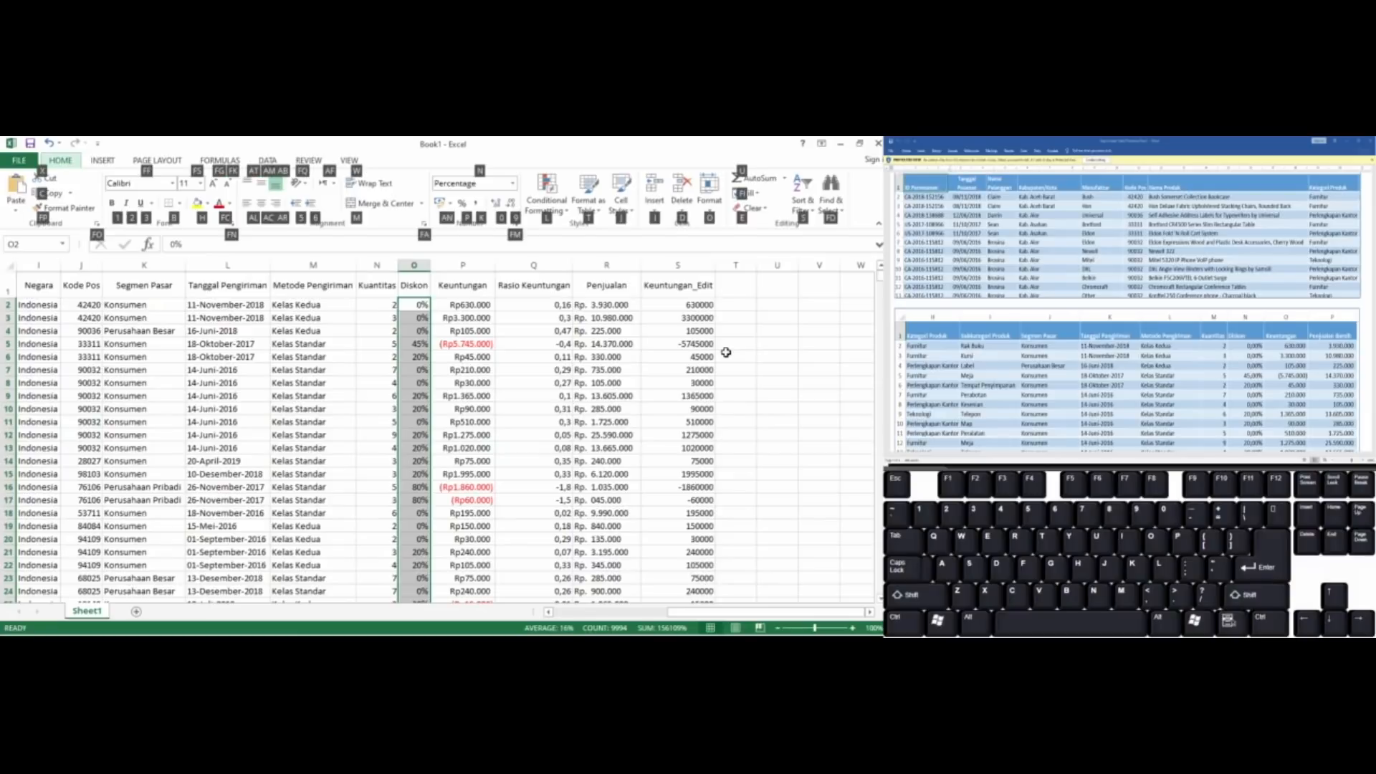
key(0)
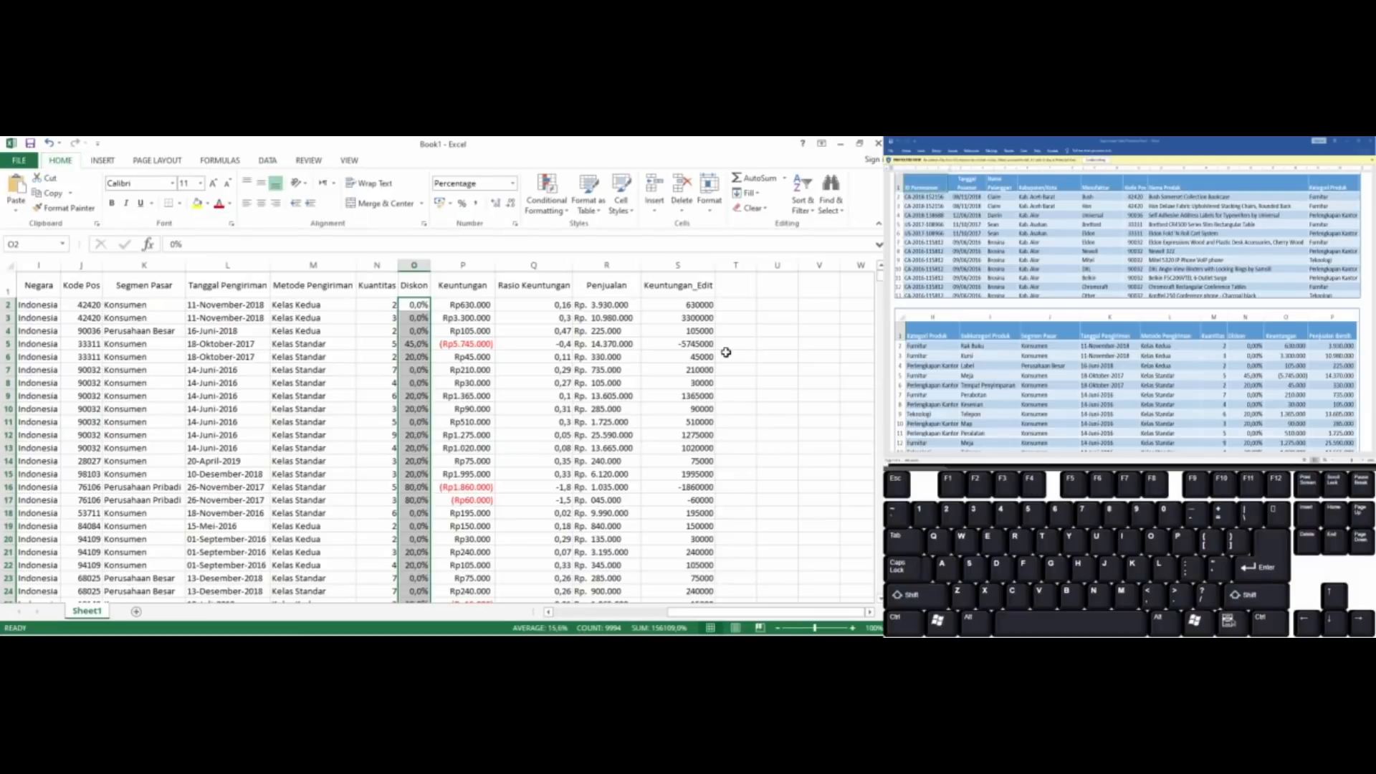
key(alt)
key(alt+h)
key(0)
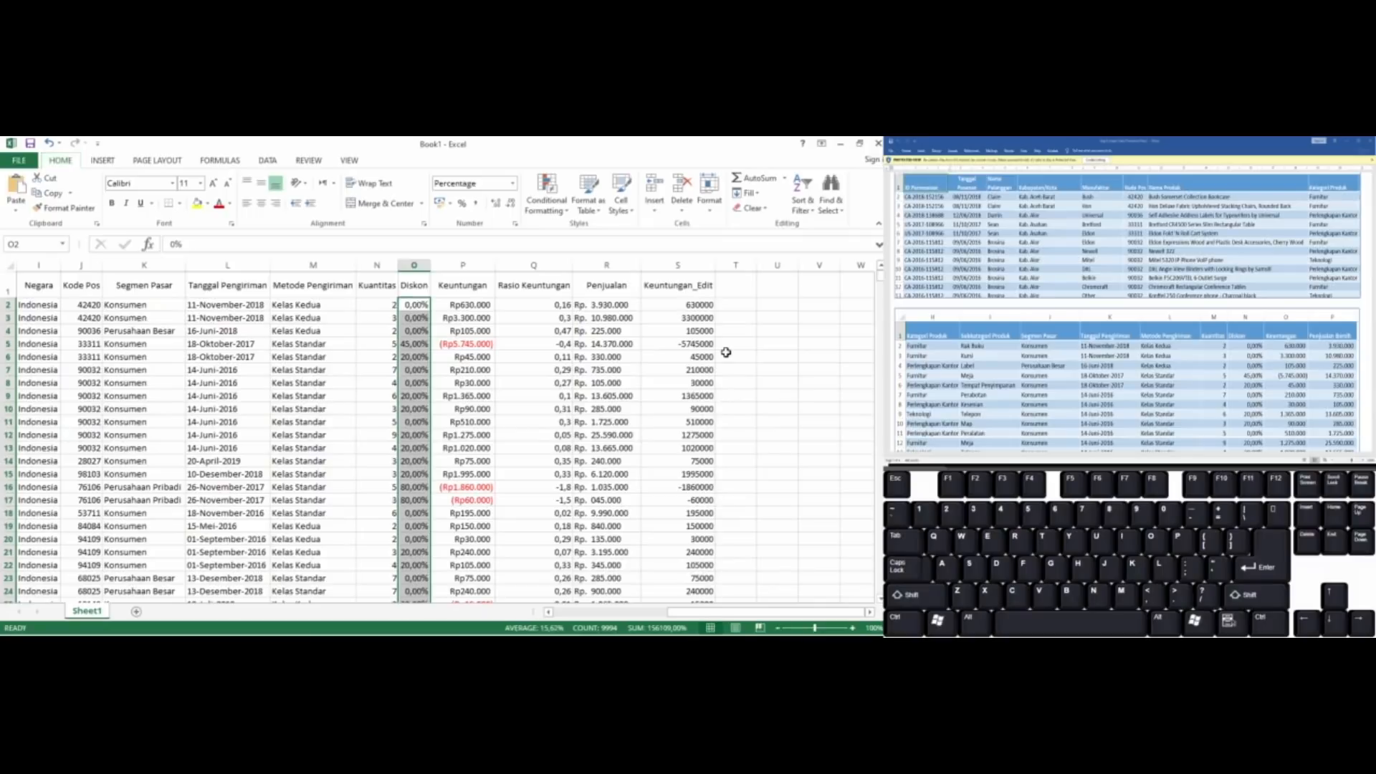
Delete the Rasio Keuntungan and Keuntungan_Edit columns from the sheet
key(Right)
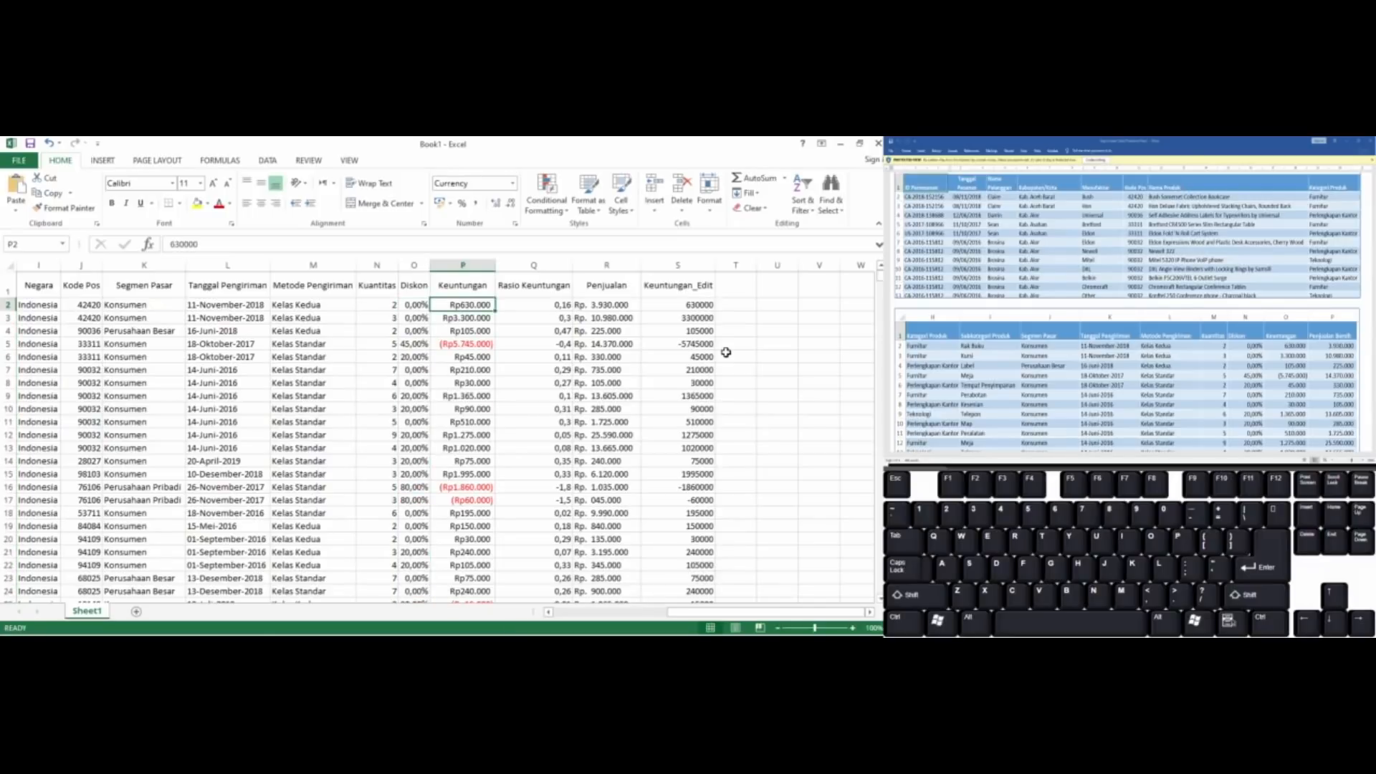
key(Left)
key(Left)
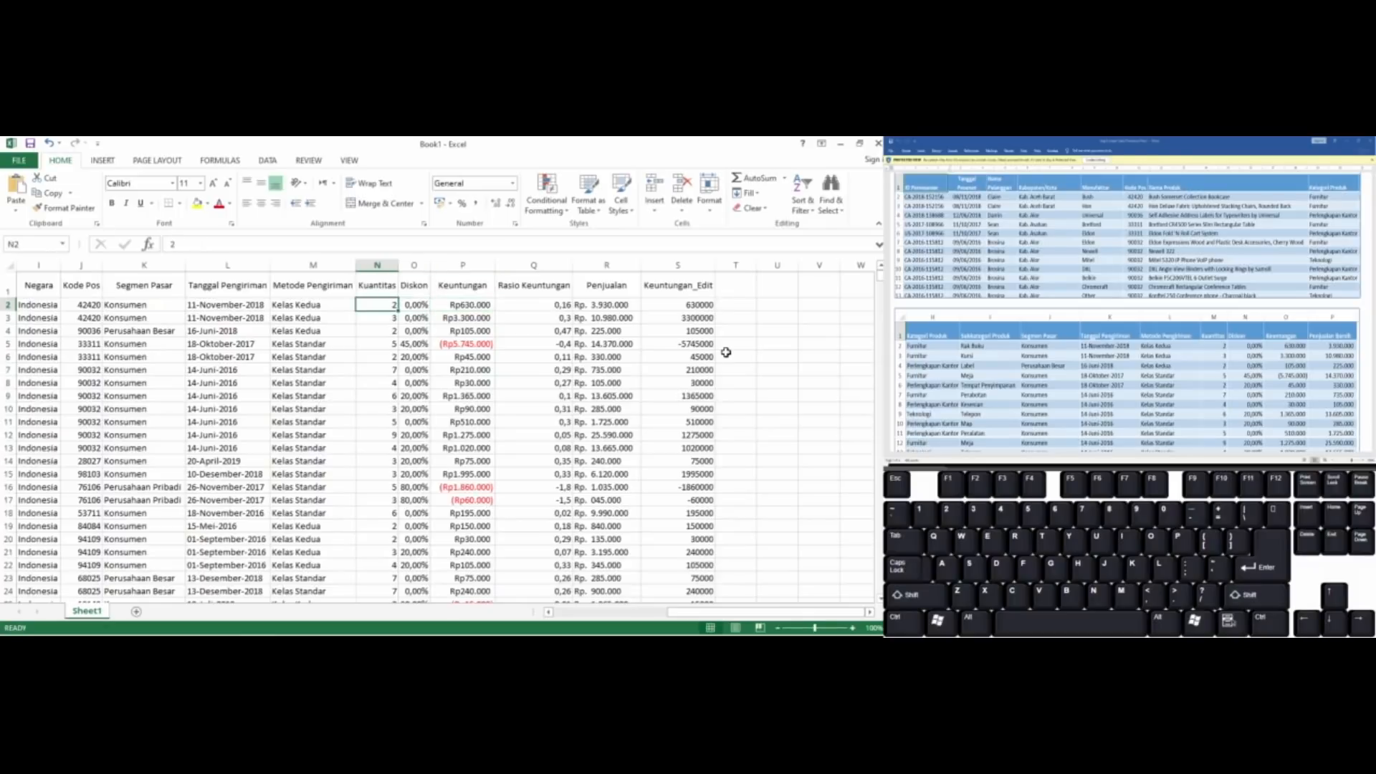
key(Right)
key(Right)
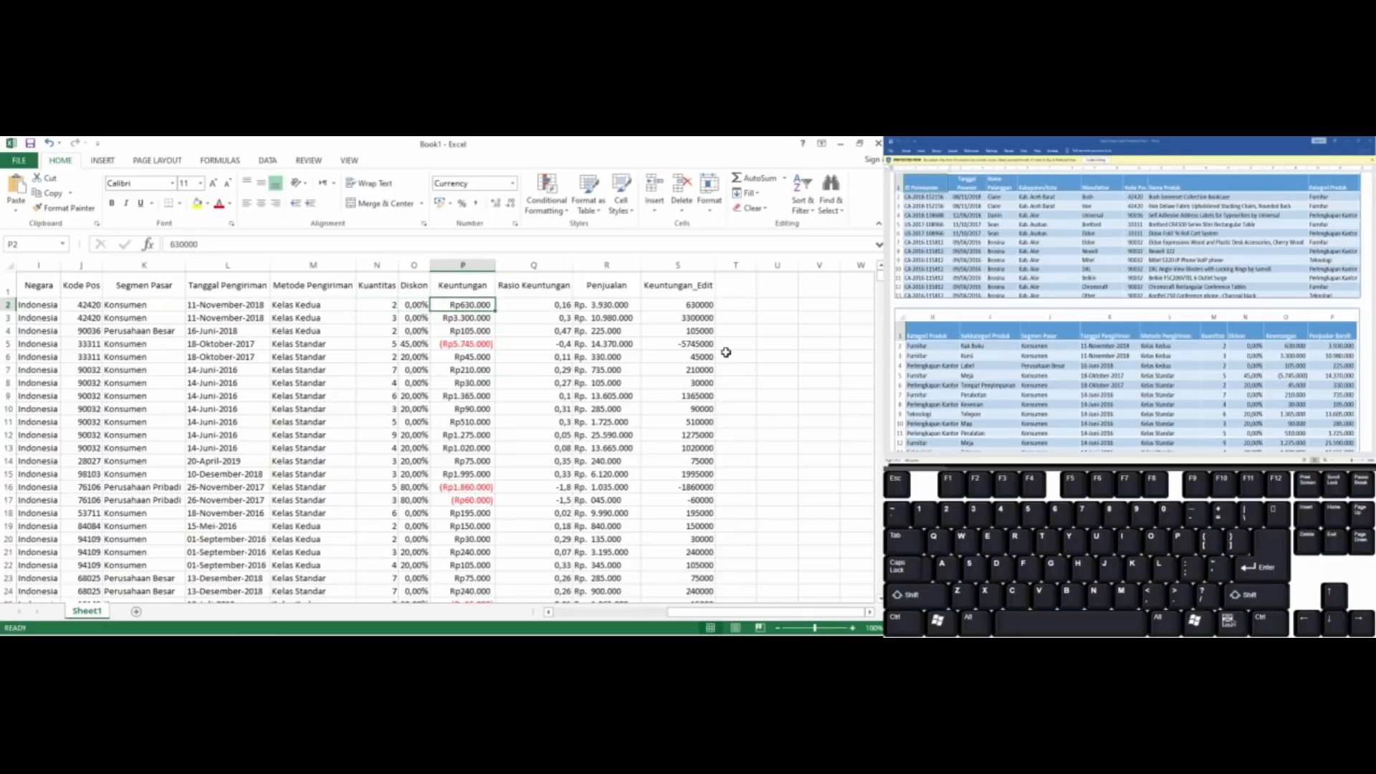
key(Right)
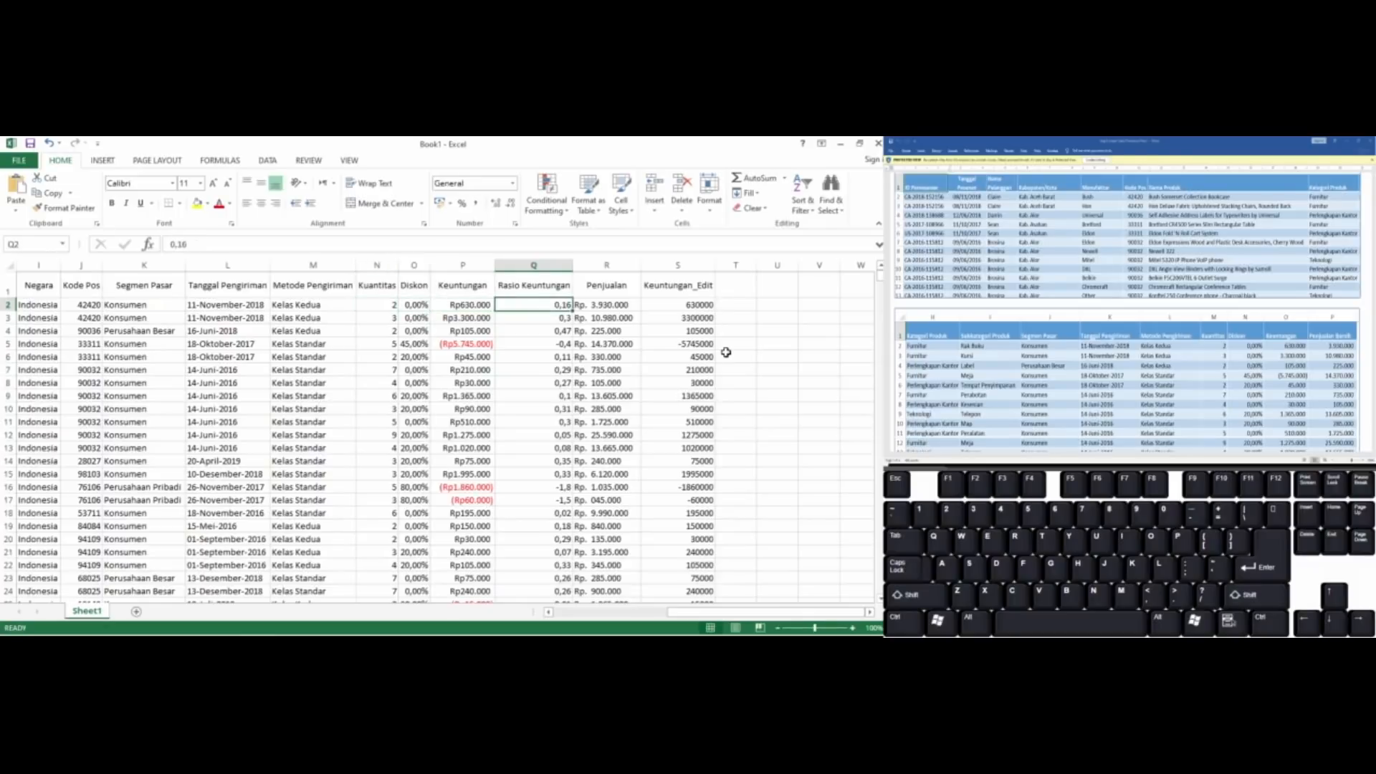
click(520, 263)
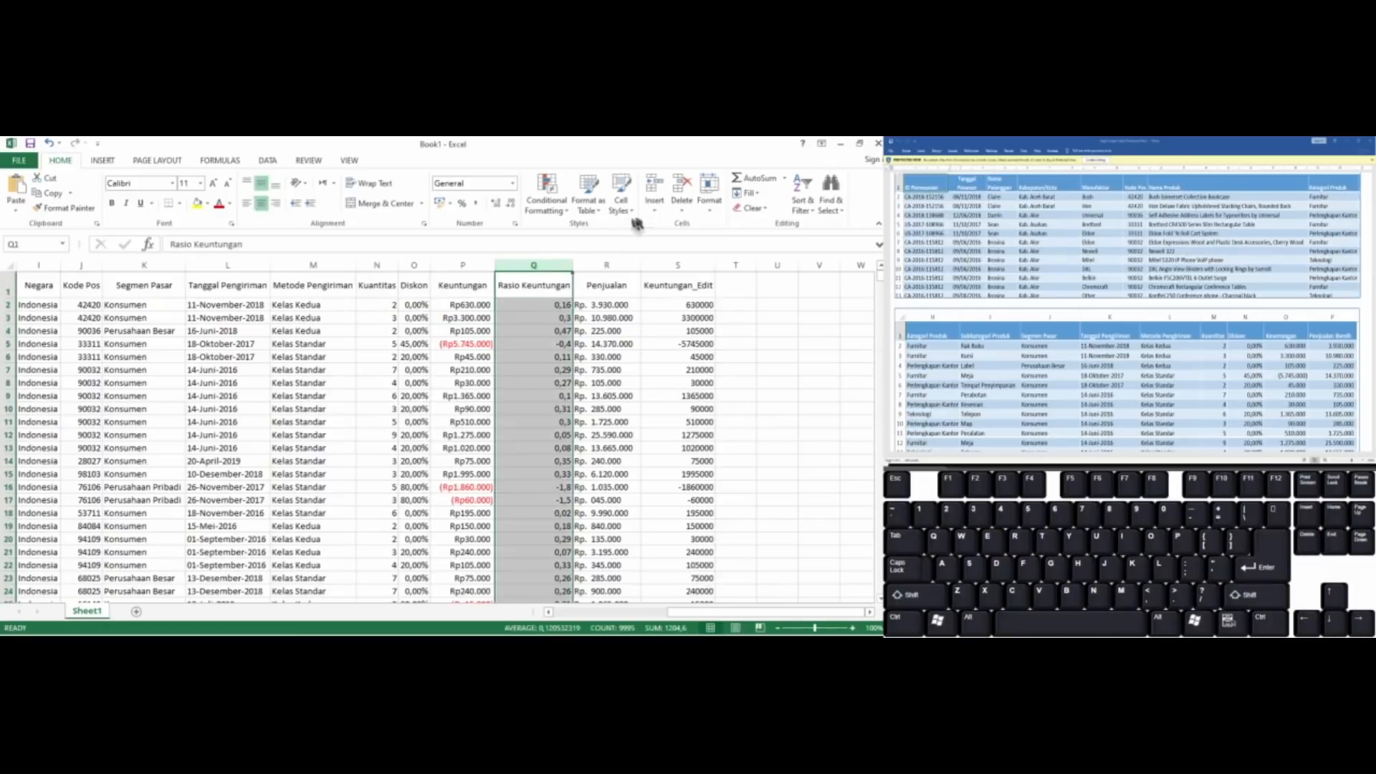
click(681, 187)
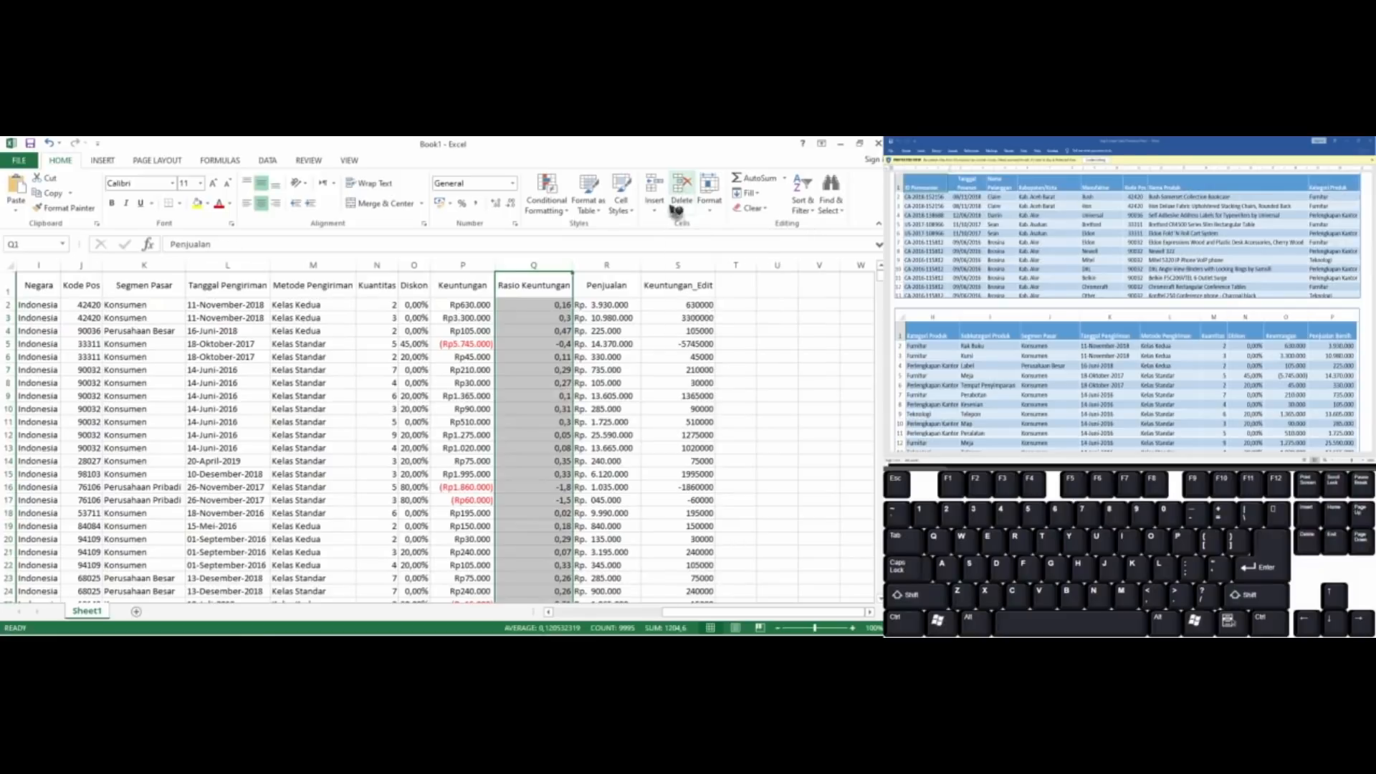
click(601, 264)
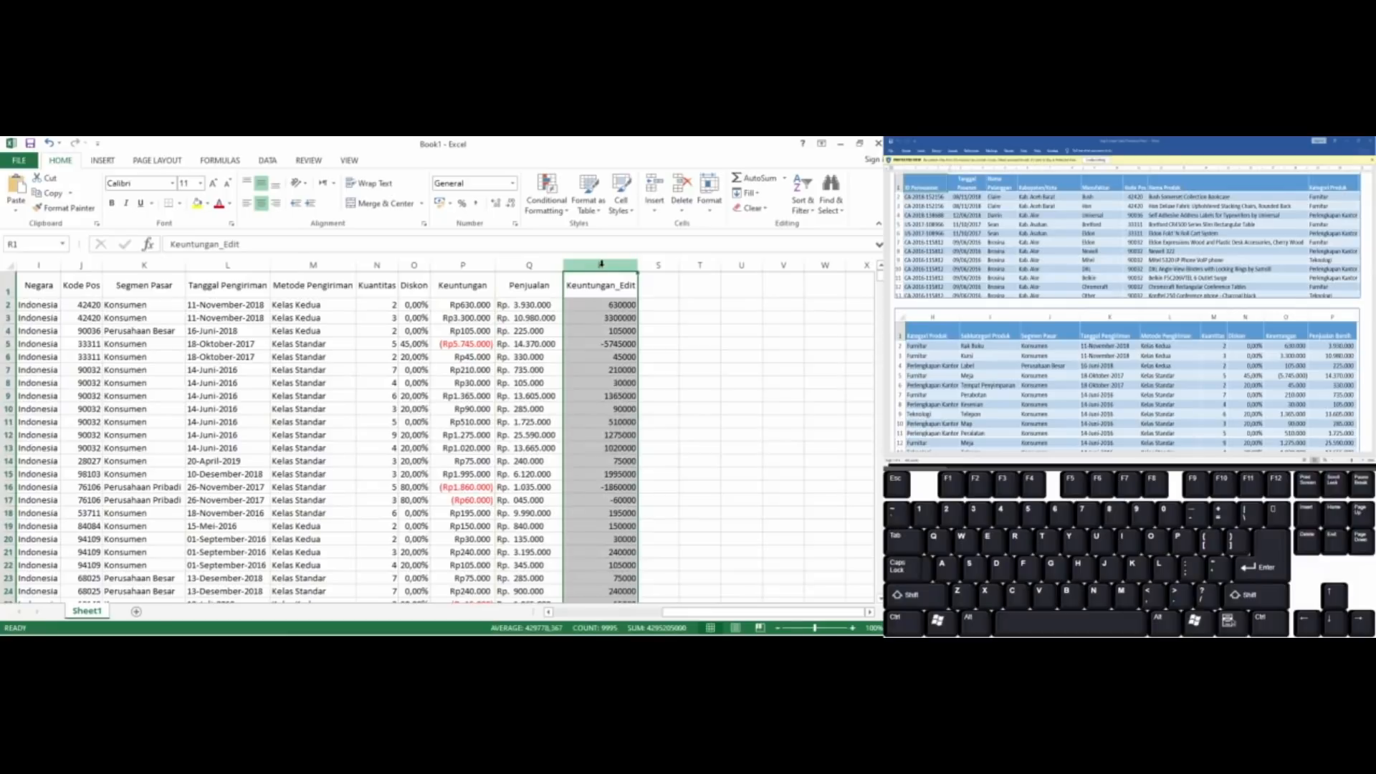
click(682, 185)
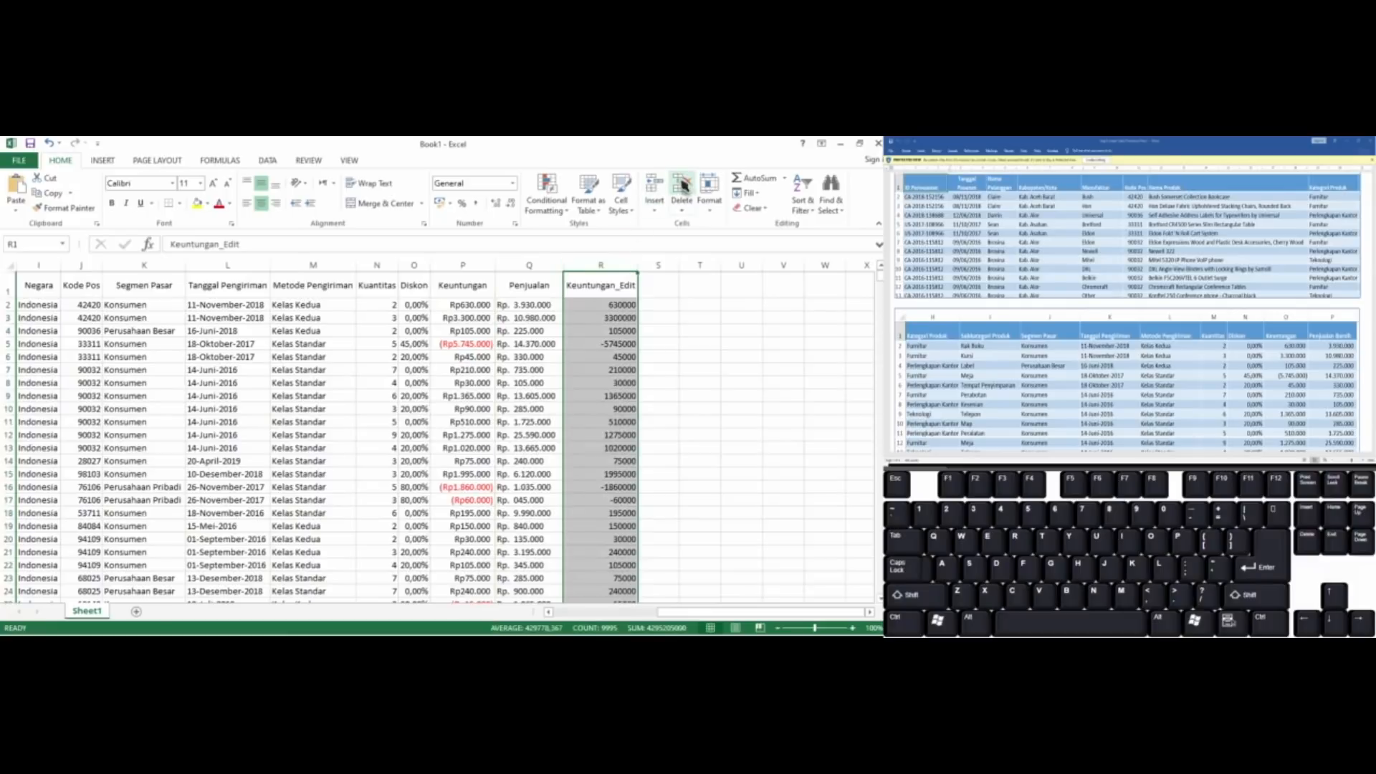
Remove every period from the Penjualan values, from Q2 down to the last row, by replacing all periods with nothing
click(507, 306)
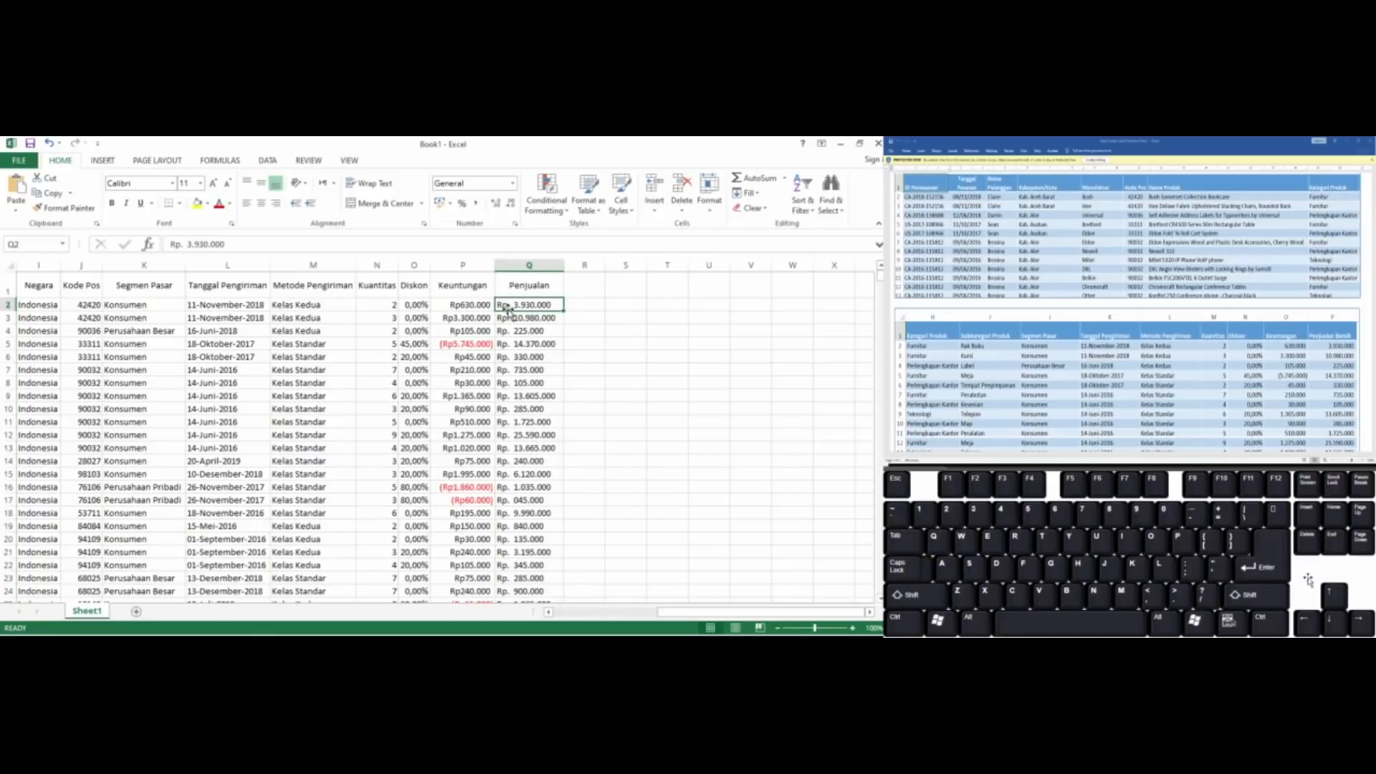
key(Left)
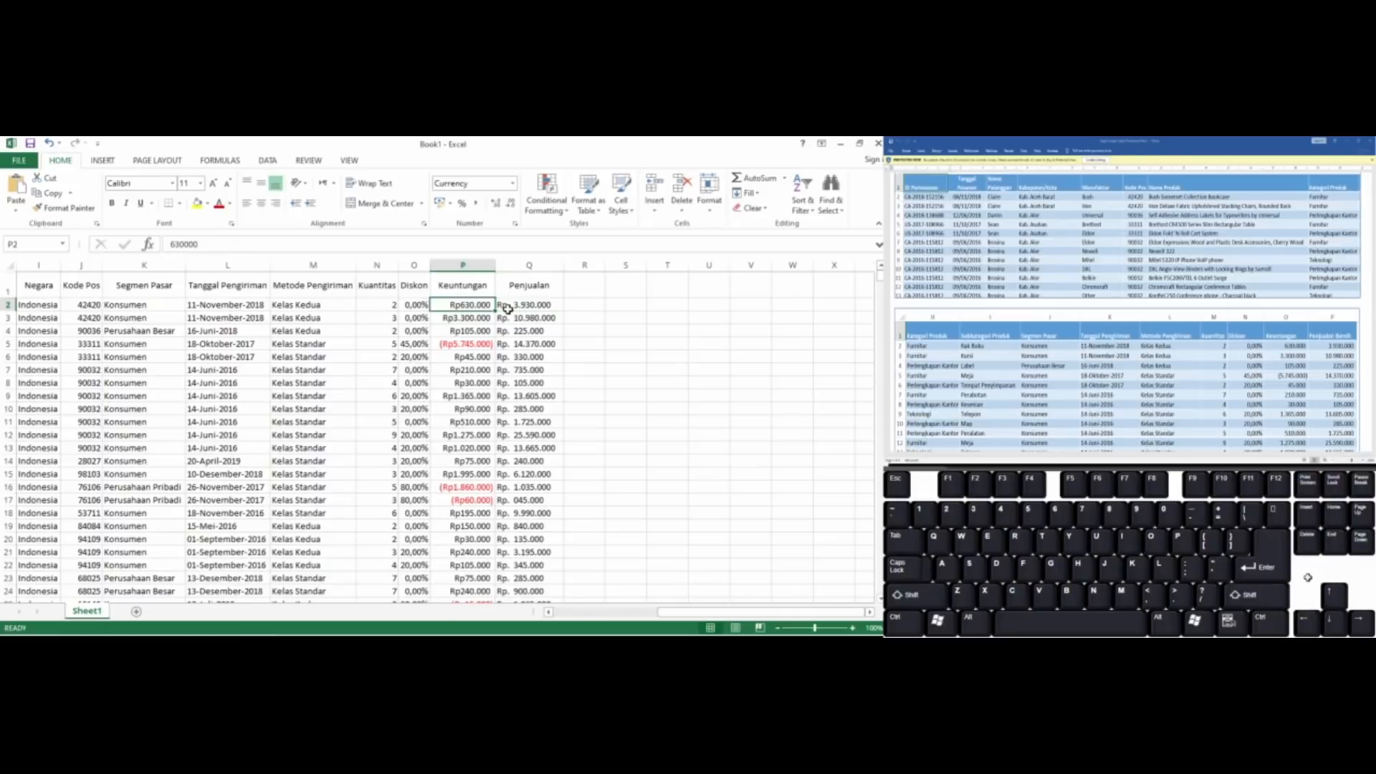
key(Right)
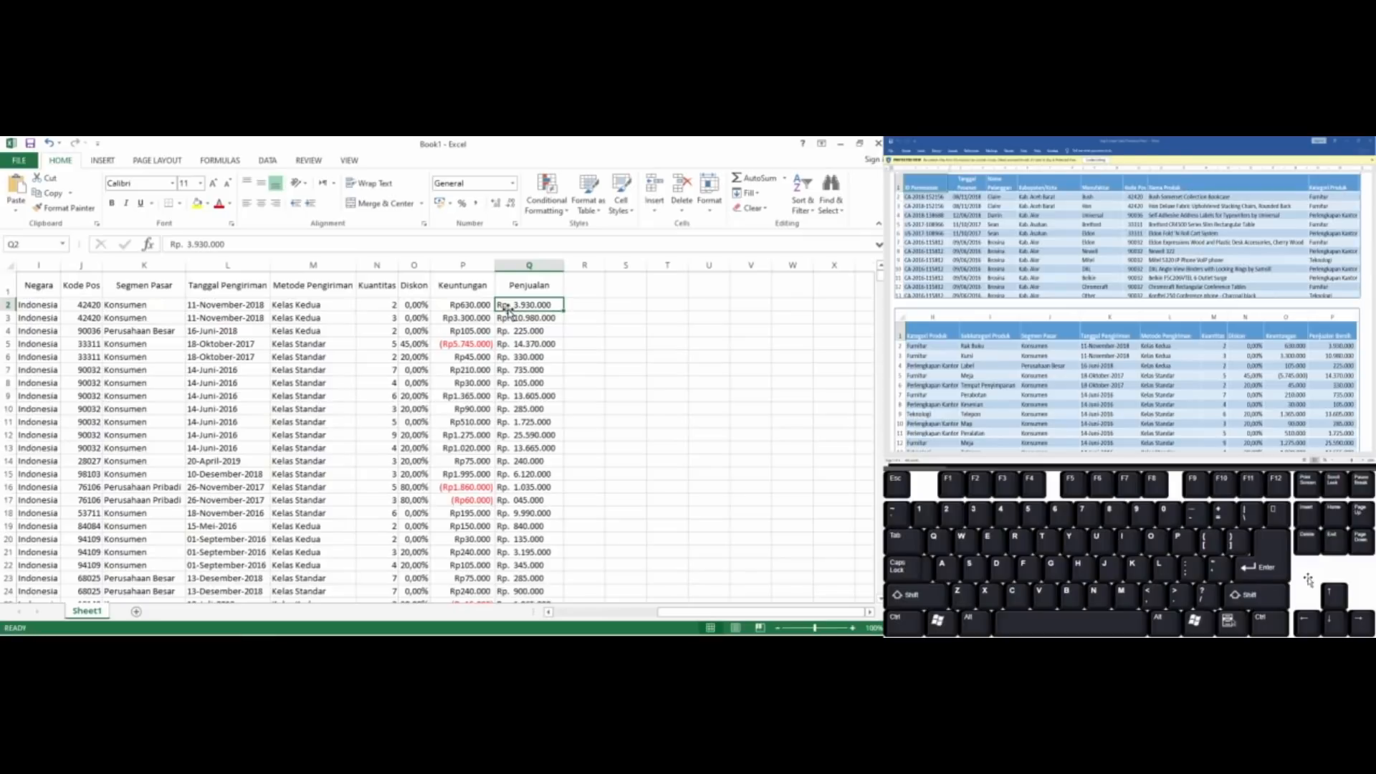
click(194, 244)
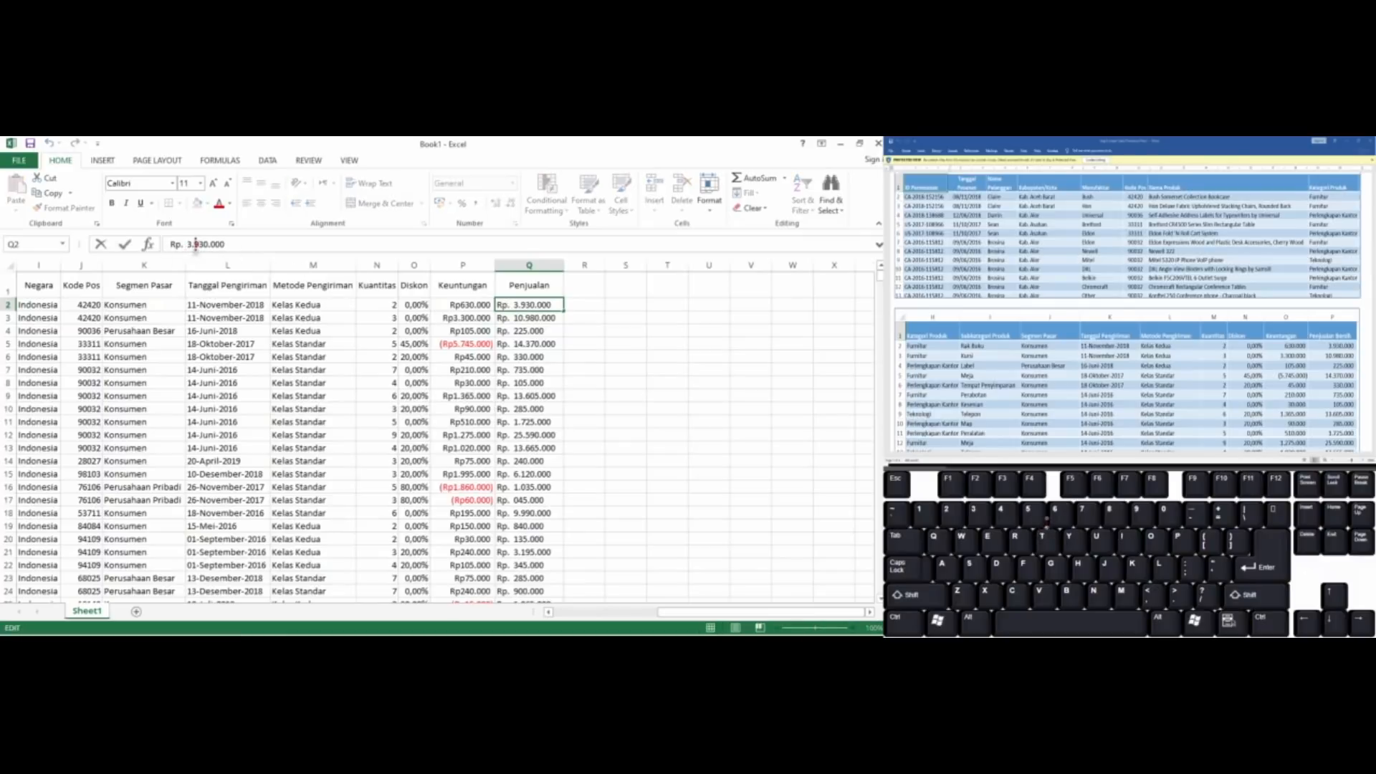
key(Return)
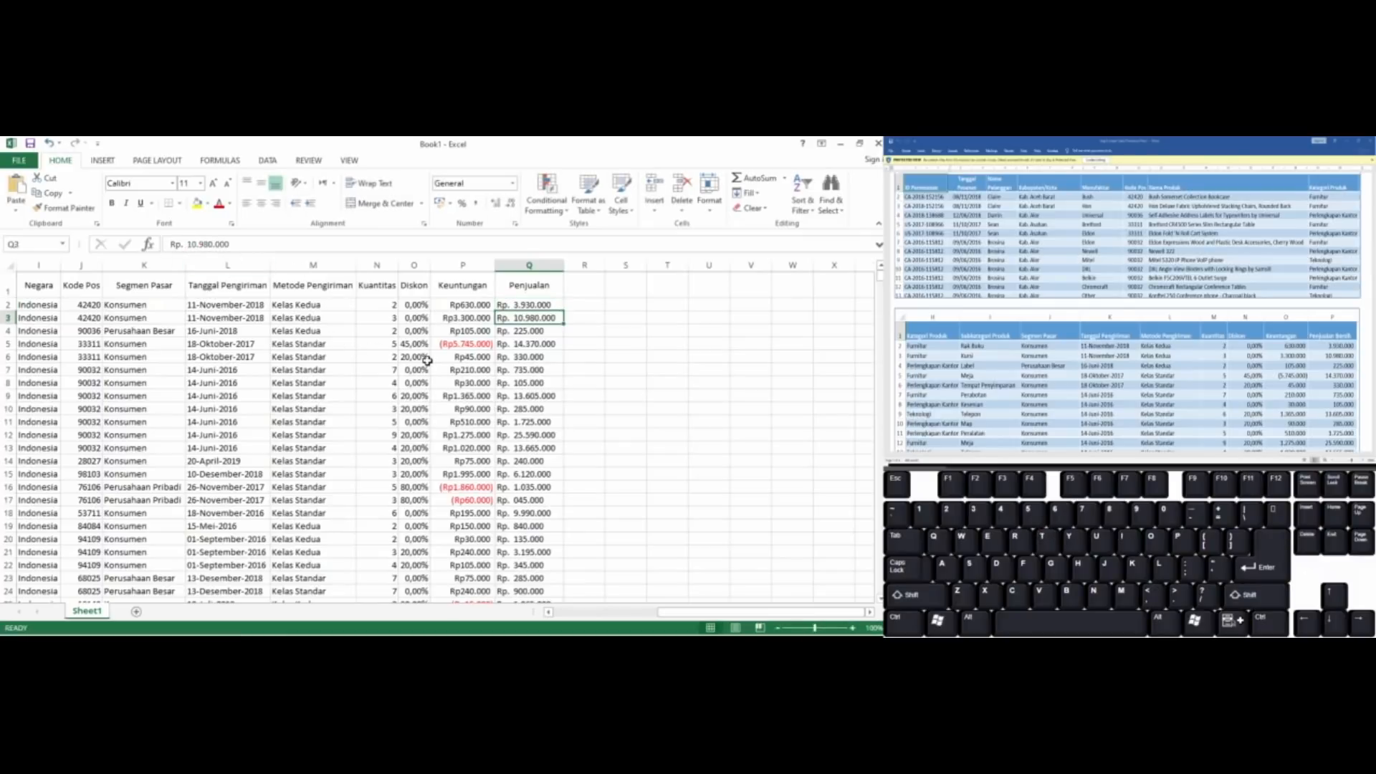
key(Up)
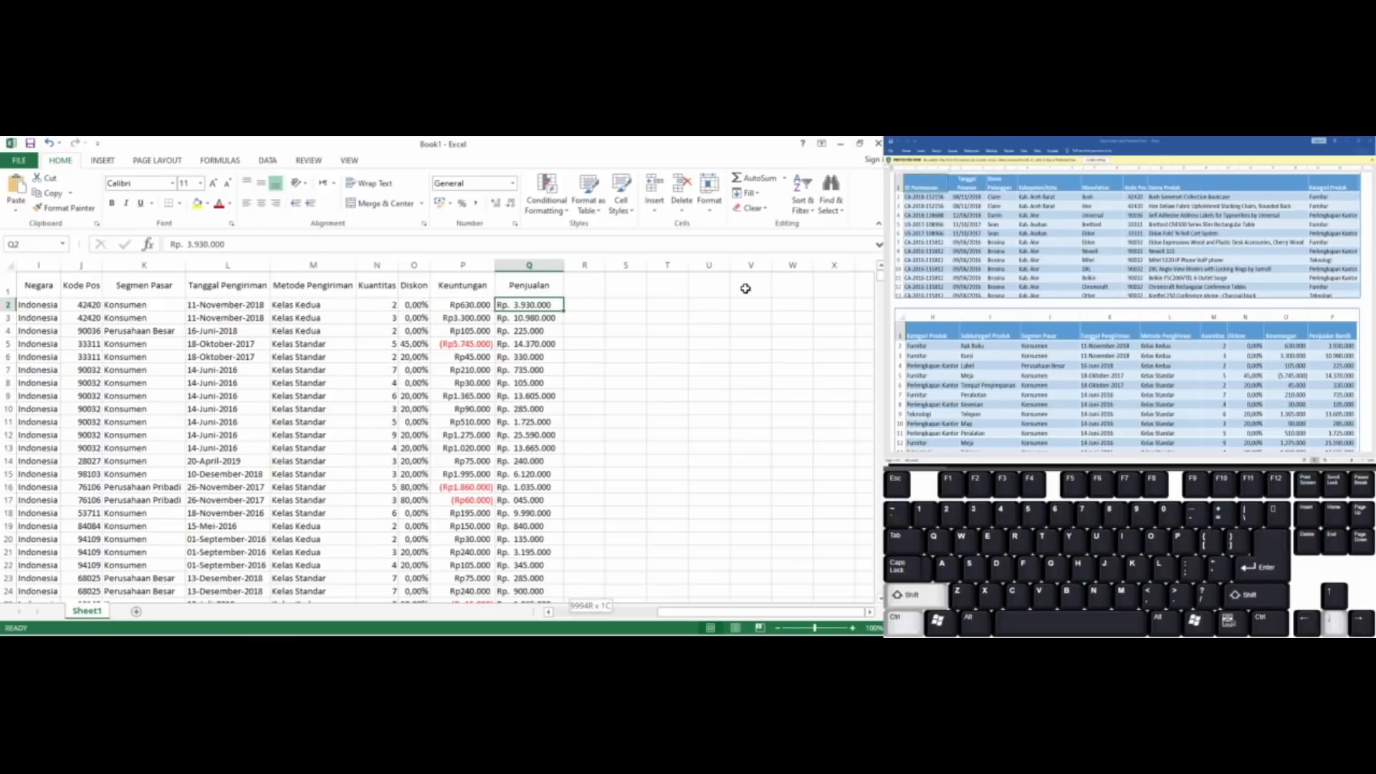
key(ctrl+shift+Down)
click(826, 205)
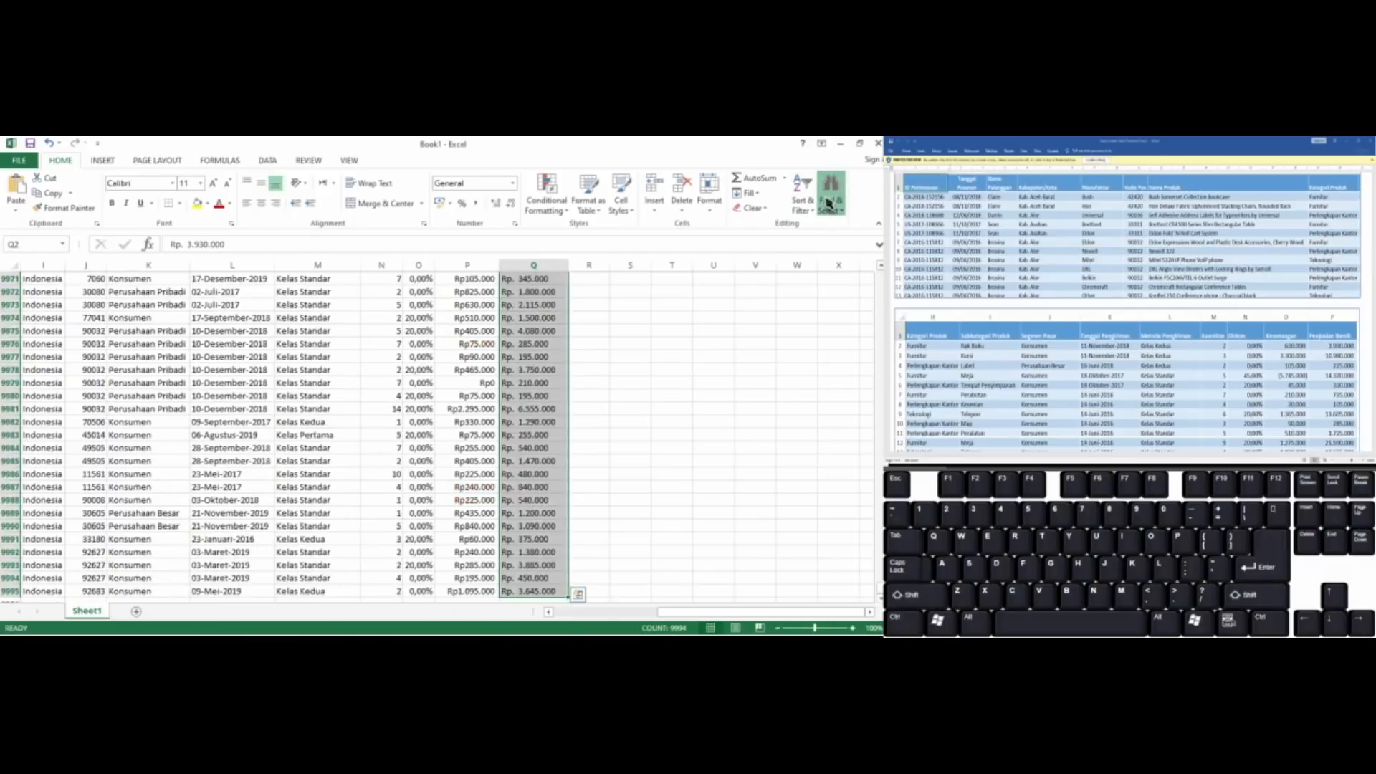
click(810, 248)
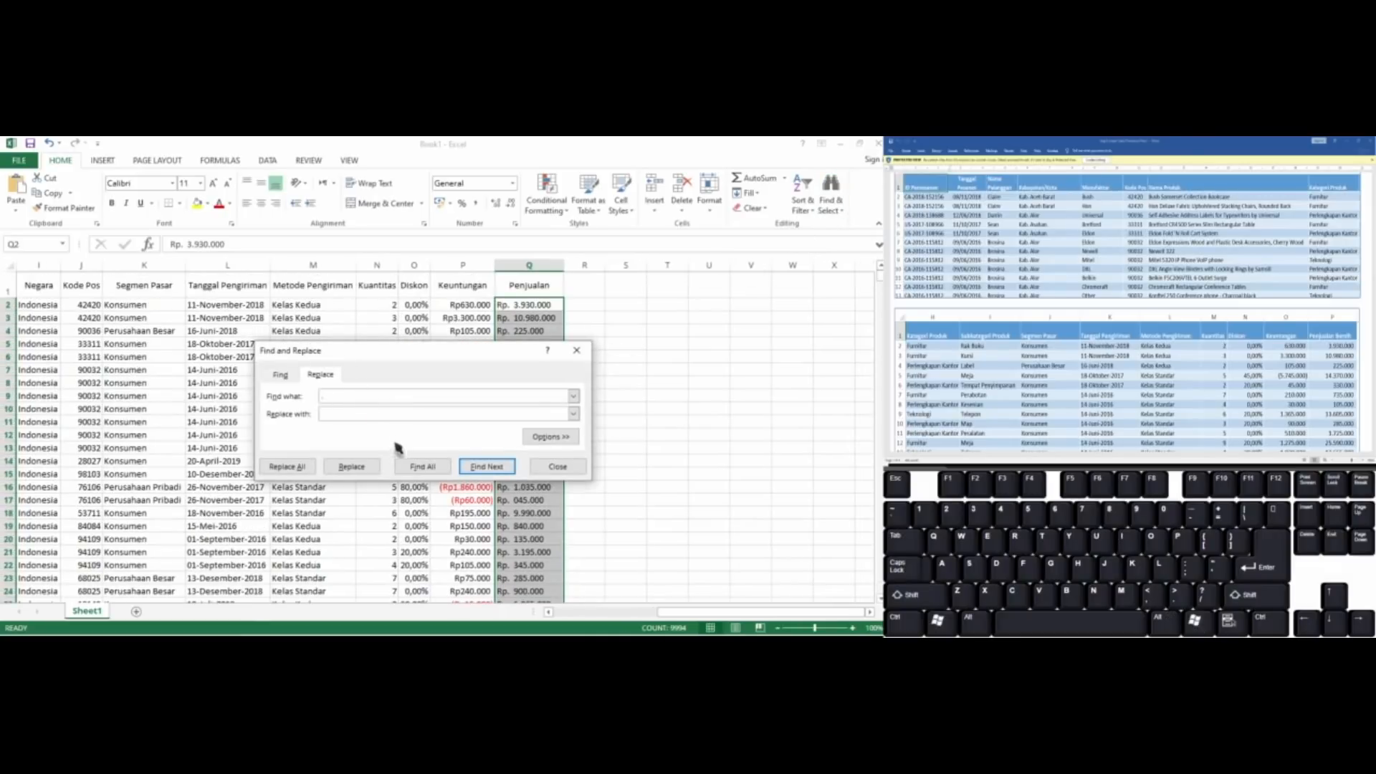
click(293, 467)
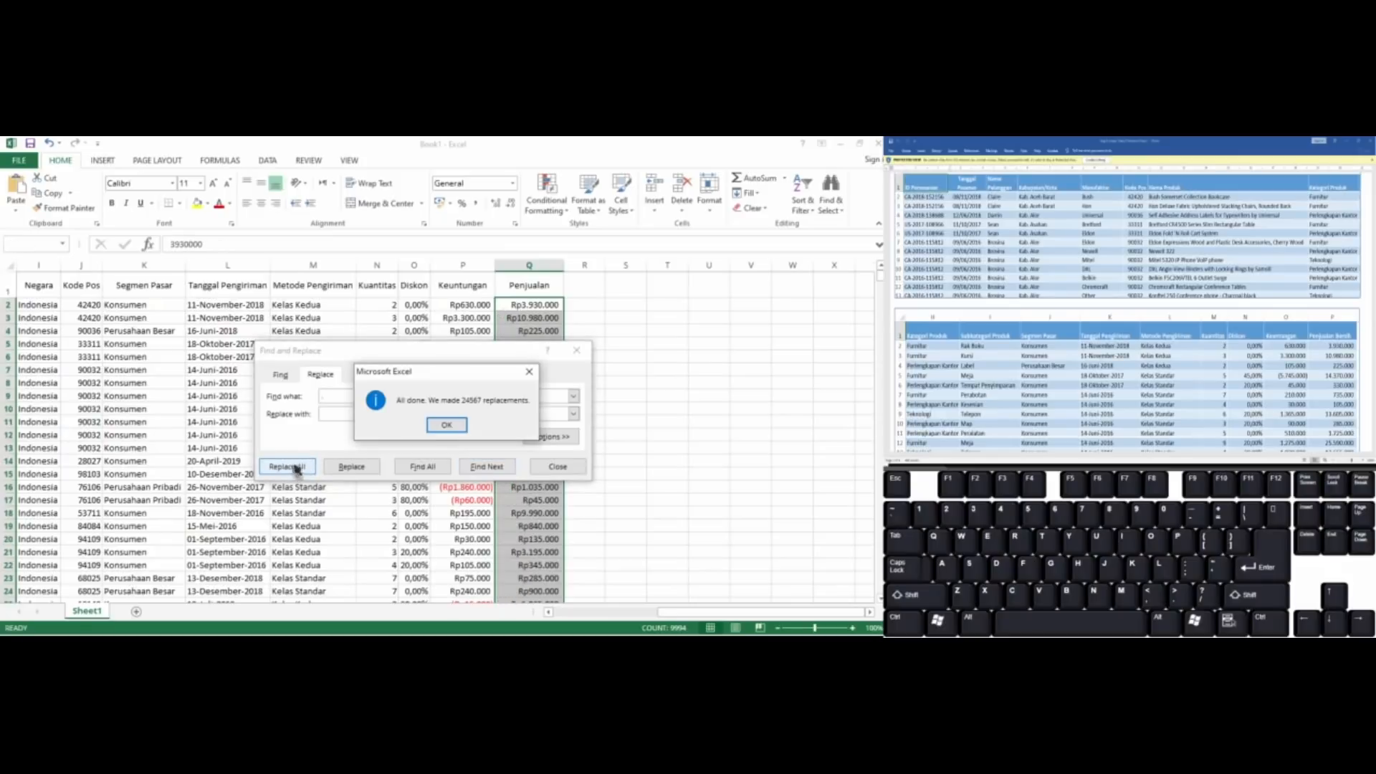
click(445, 426)
click(578, 351)
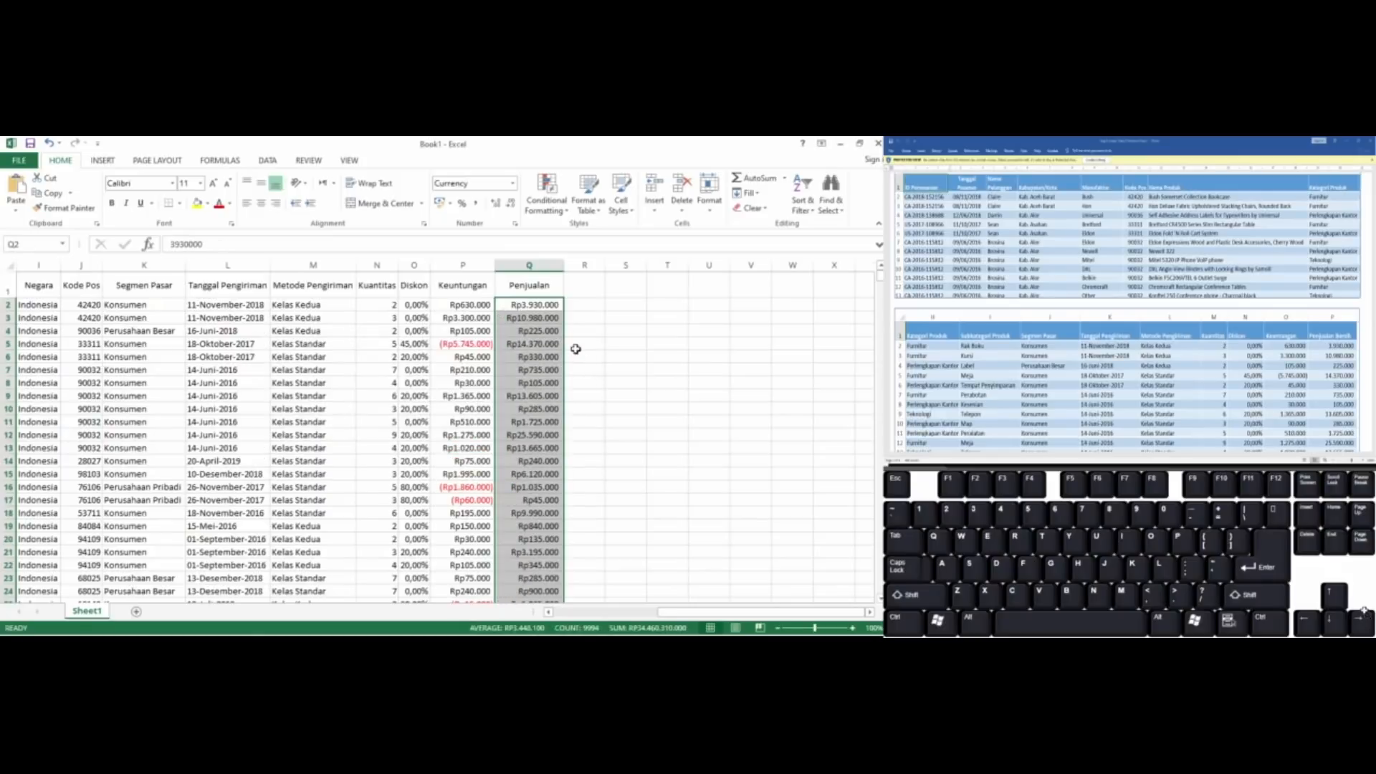
Apply the Comma Style without decimals to the Keuntungan and Penjualan values from P2:Q2 down to the last row
click(526, 305)
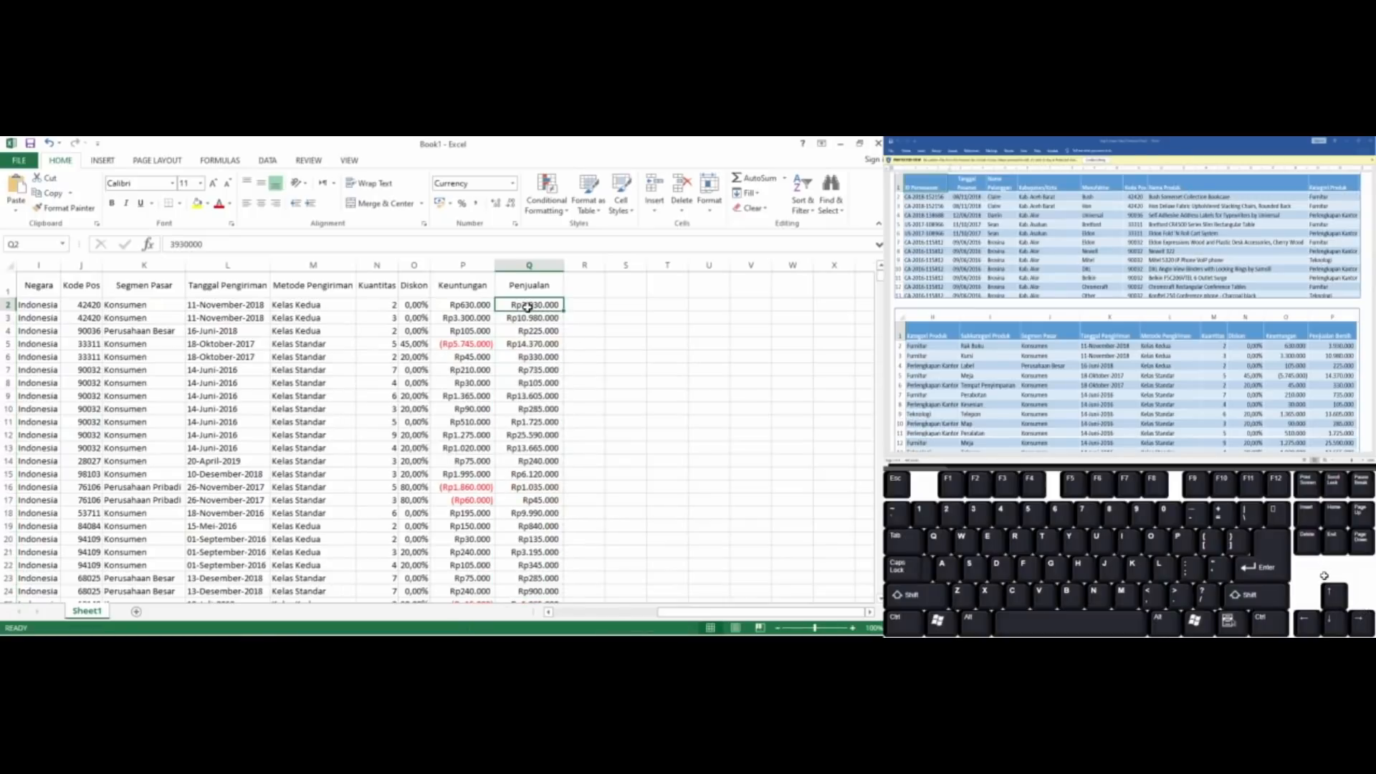
key(Left)
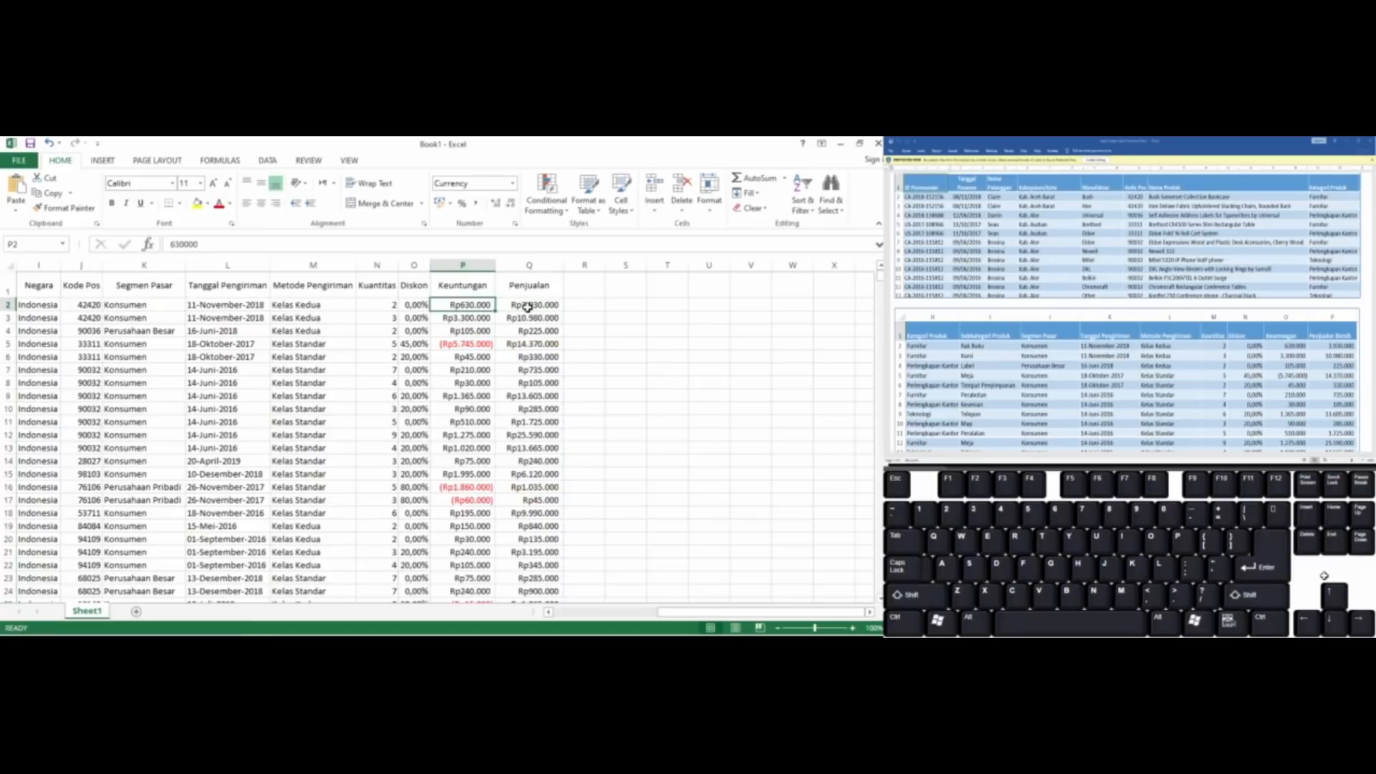
key(ctrl+shift+Right)
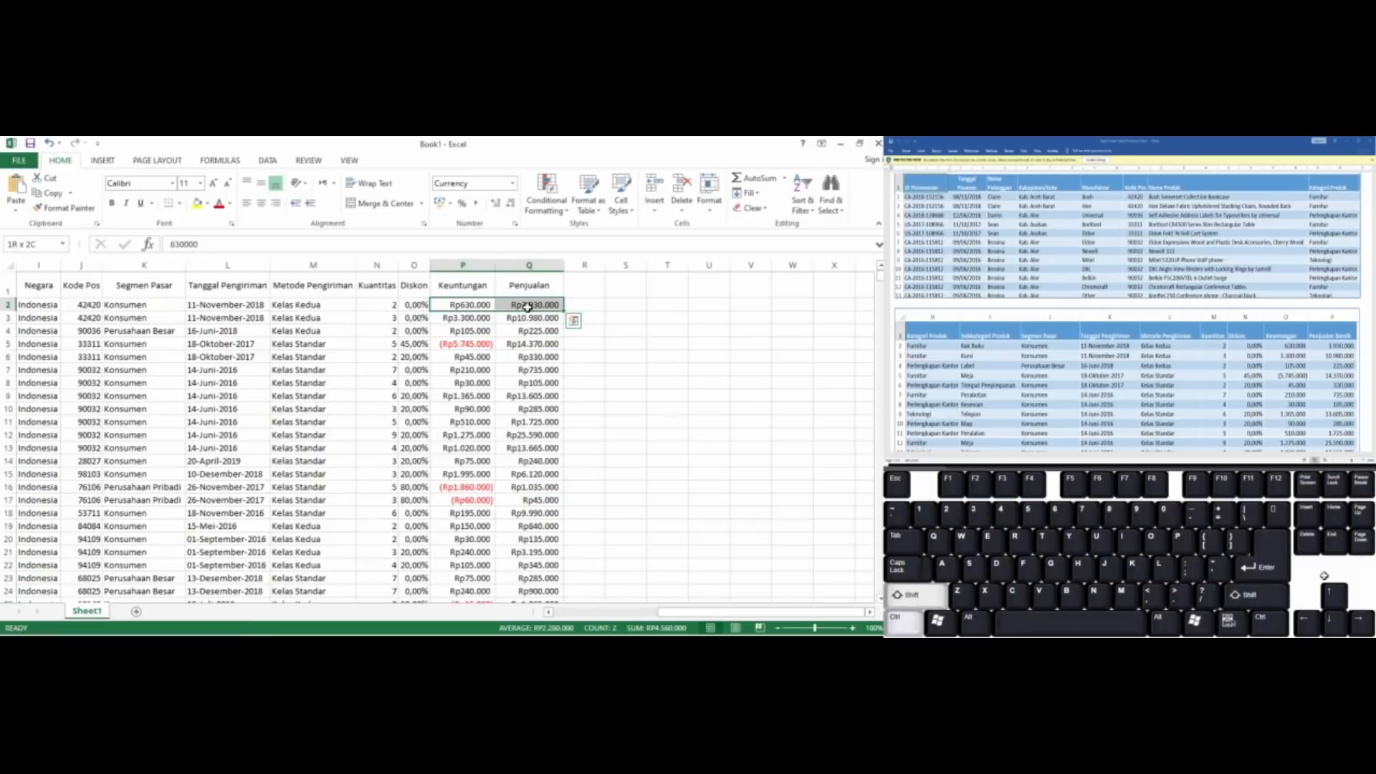
key(ctrl+shift+Down)
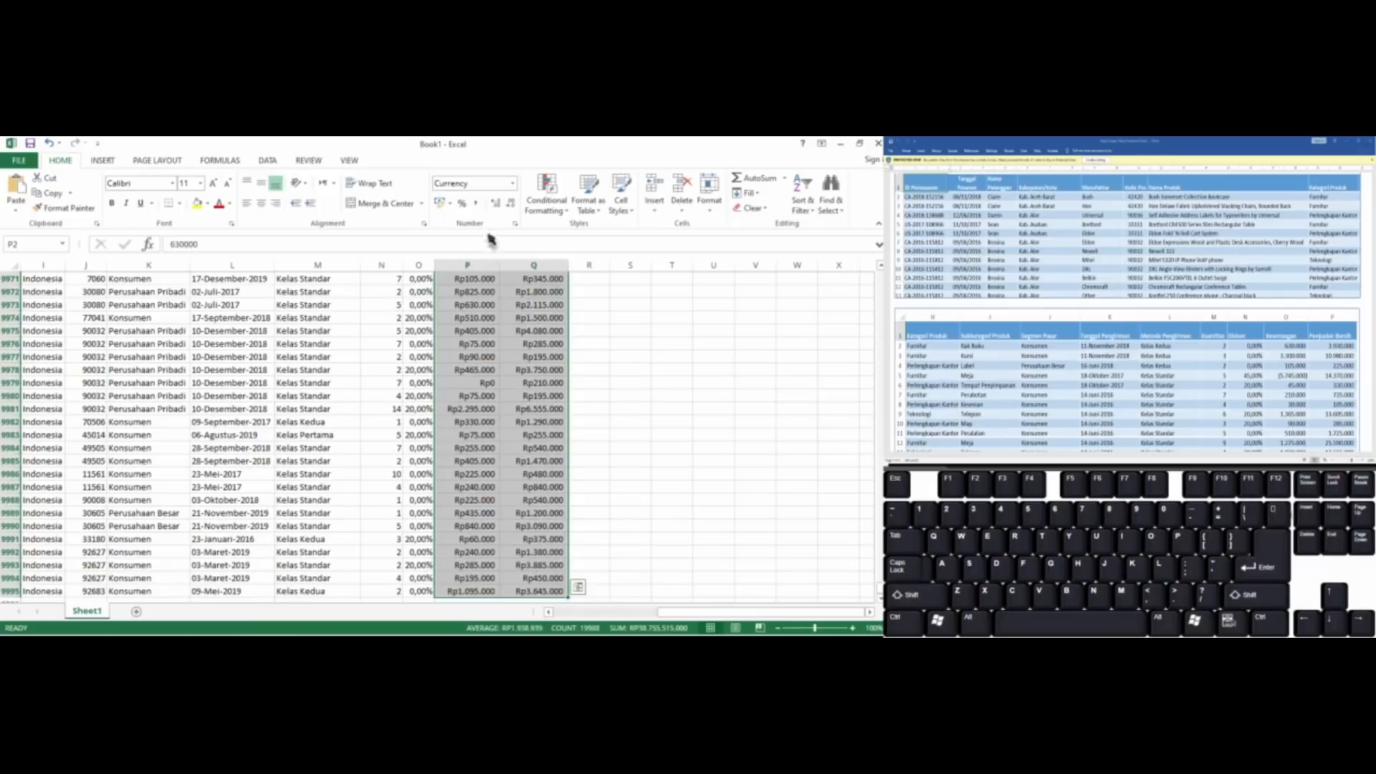
click(476, 206)
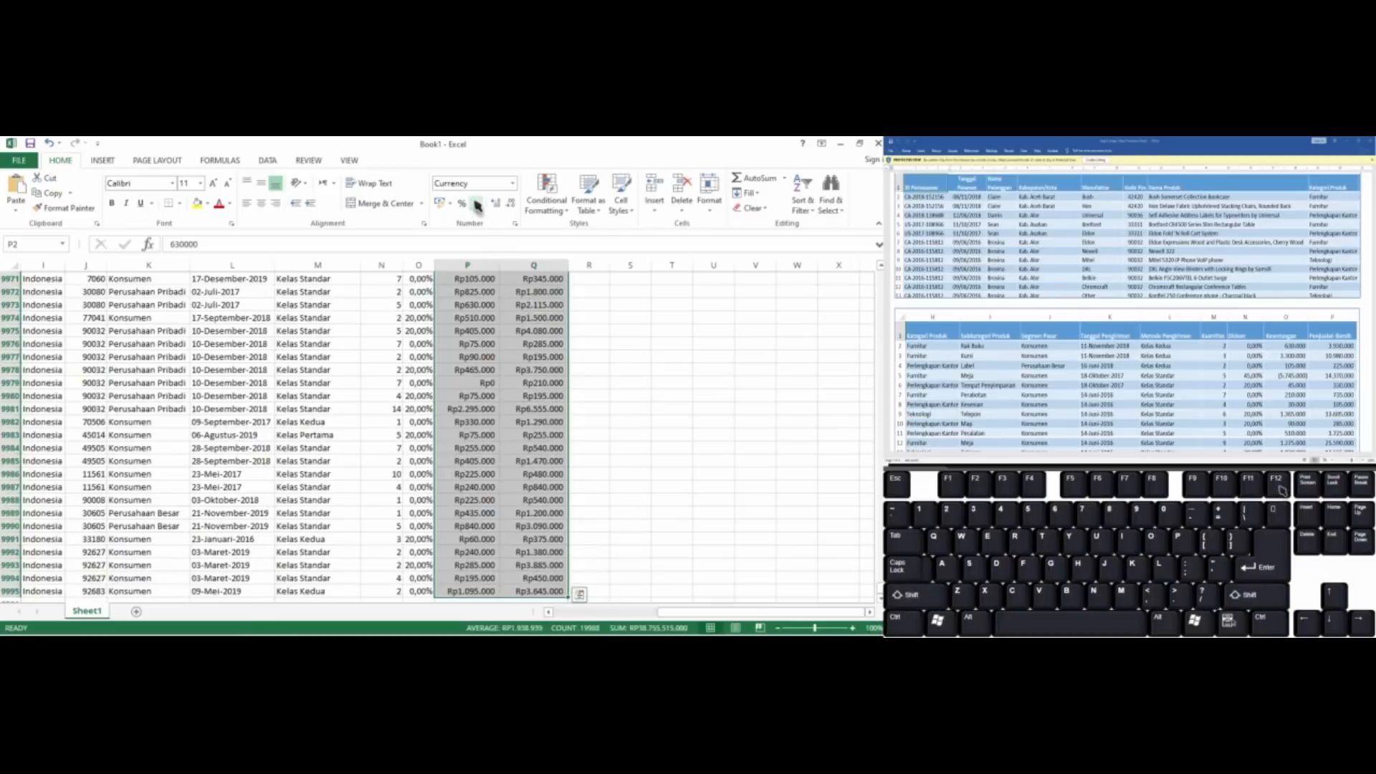
click(511, 205)
click(512, 206)
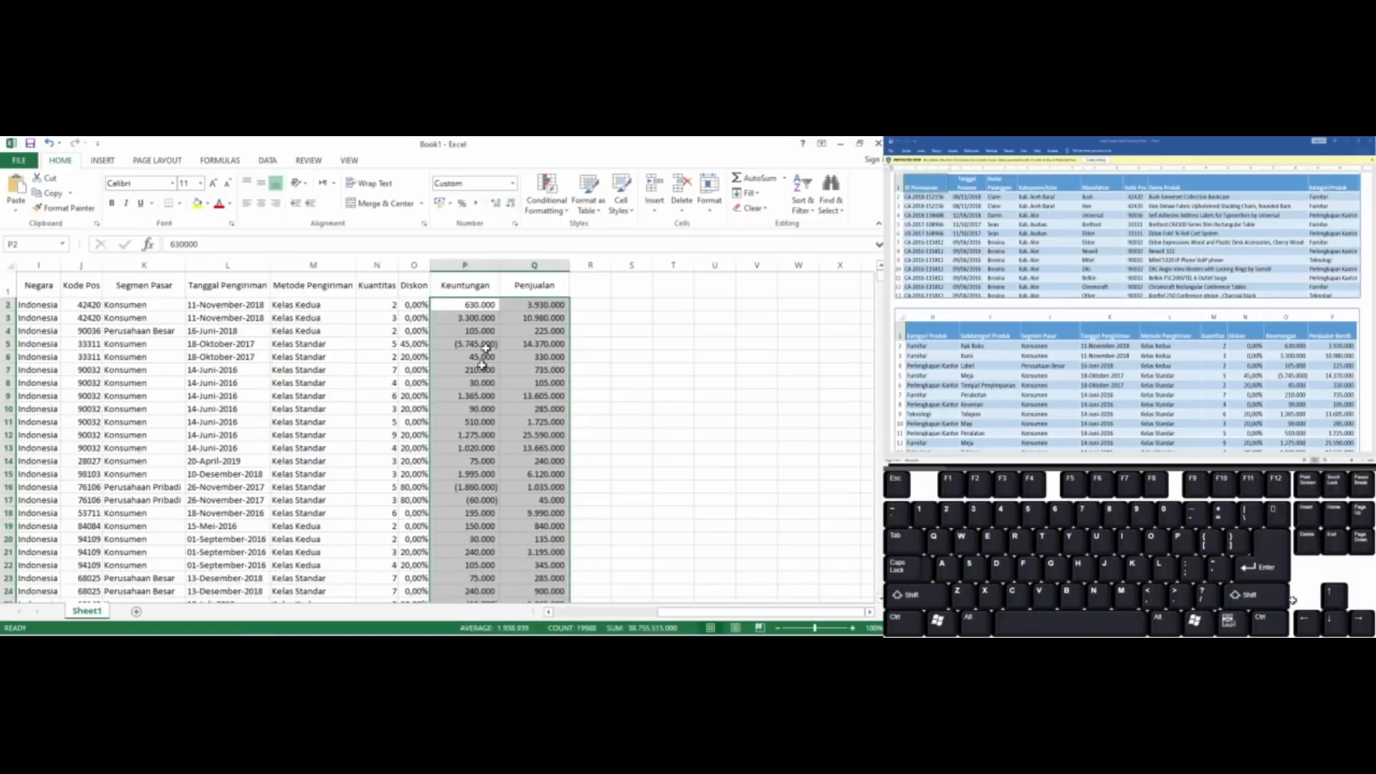
click(467, 319)
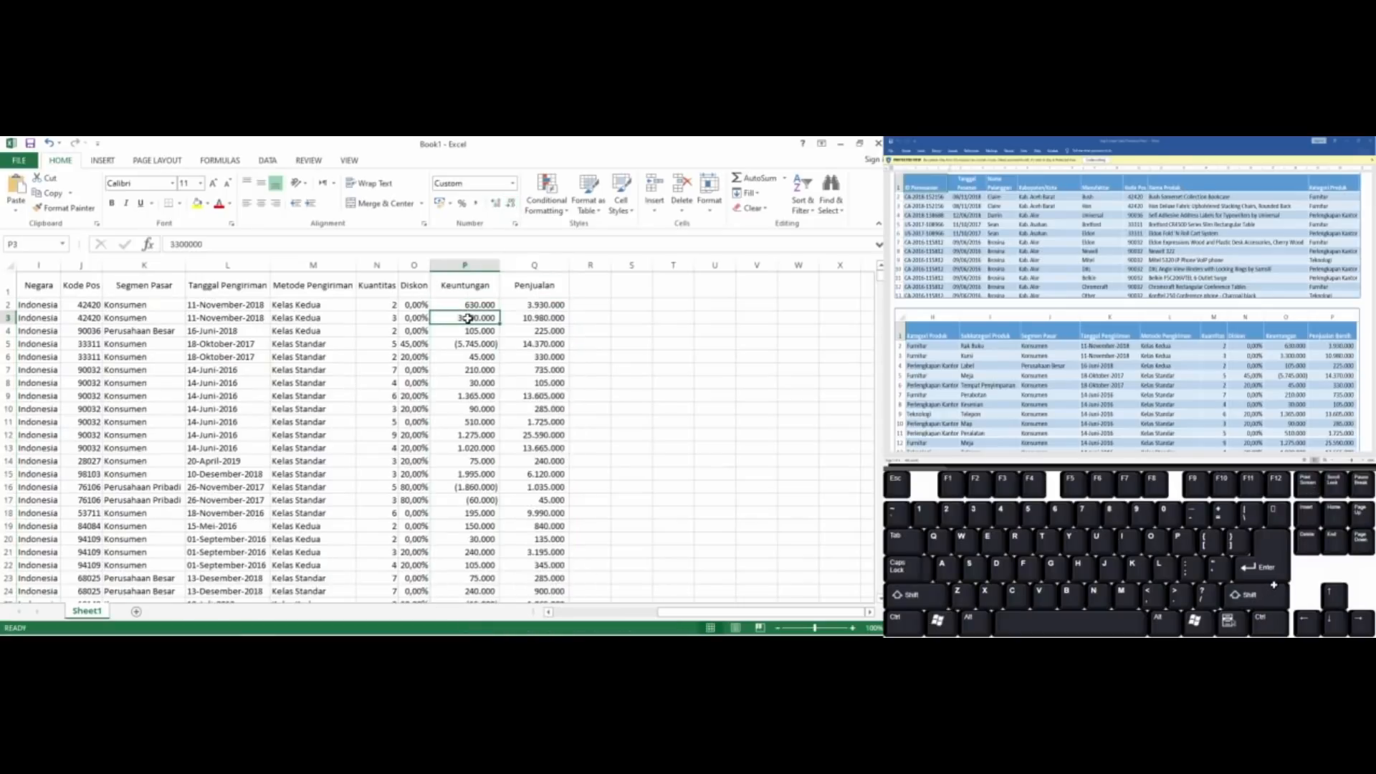
Check the column order from ID Pemesanan through Nama Pelanggan against the sample tables
key(Up)
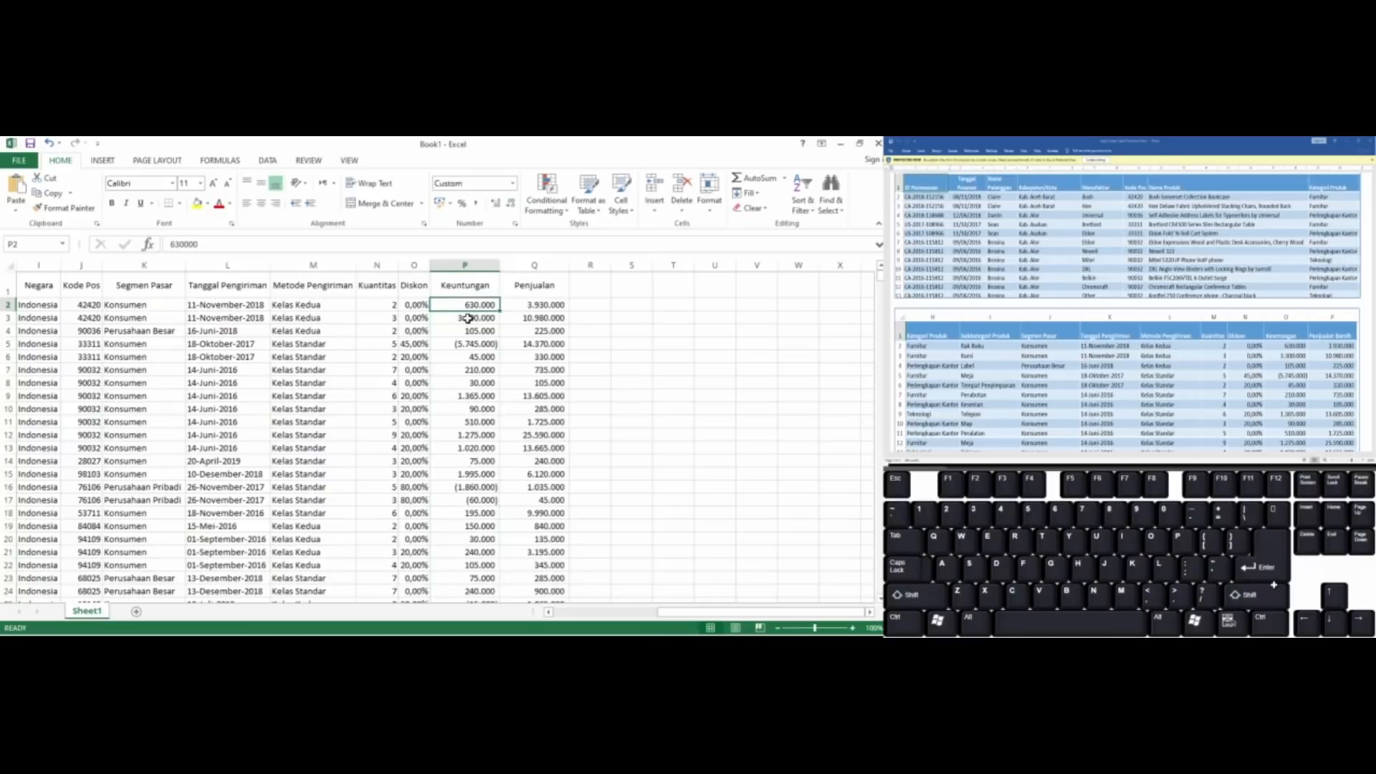
key(ctrl+Left)
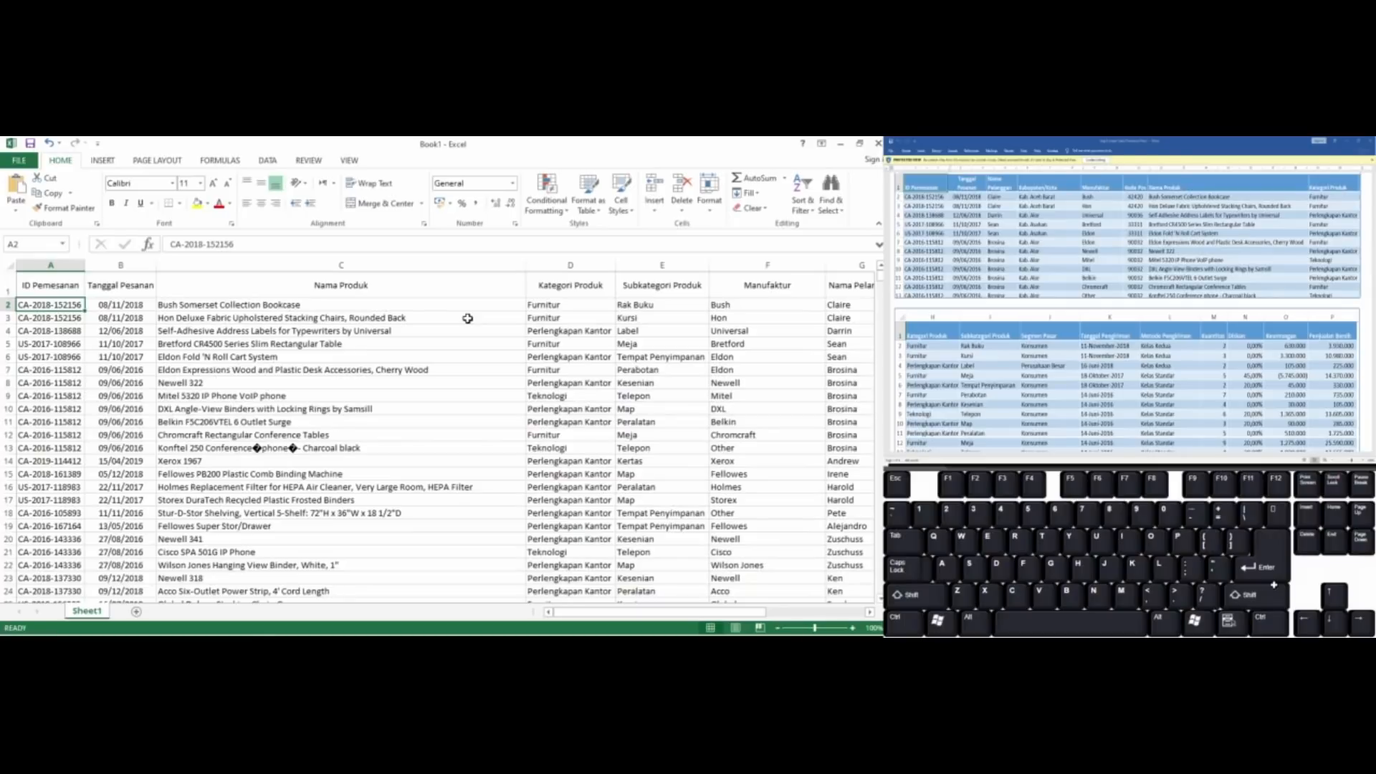
key(Right)
key(Left)
key(Up)
key(Right)
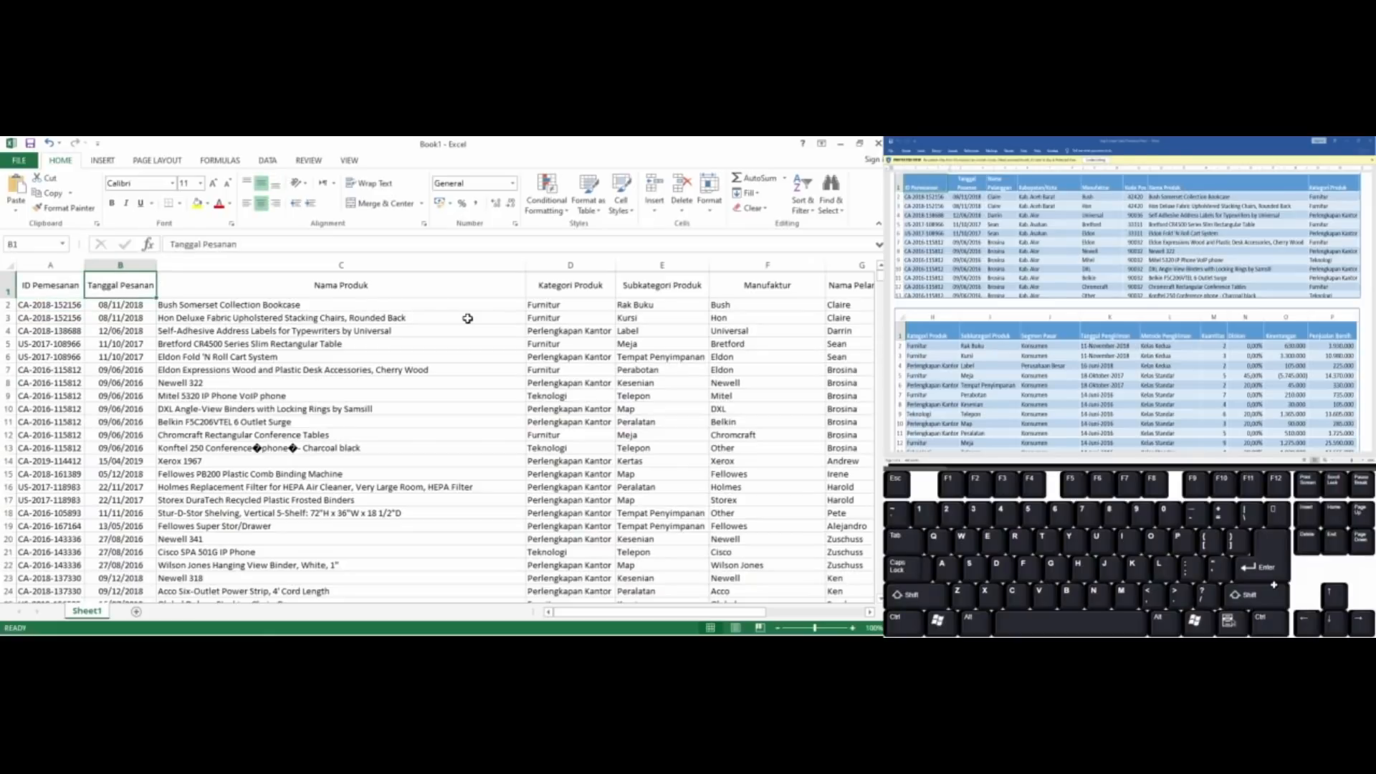
key(Right)
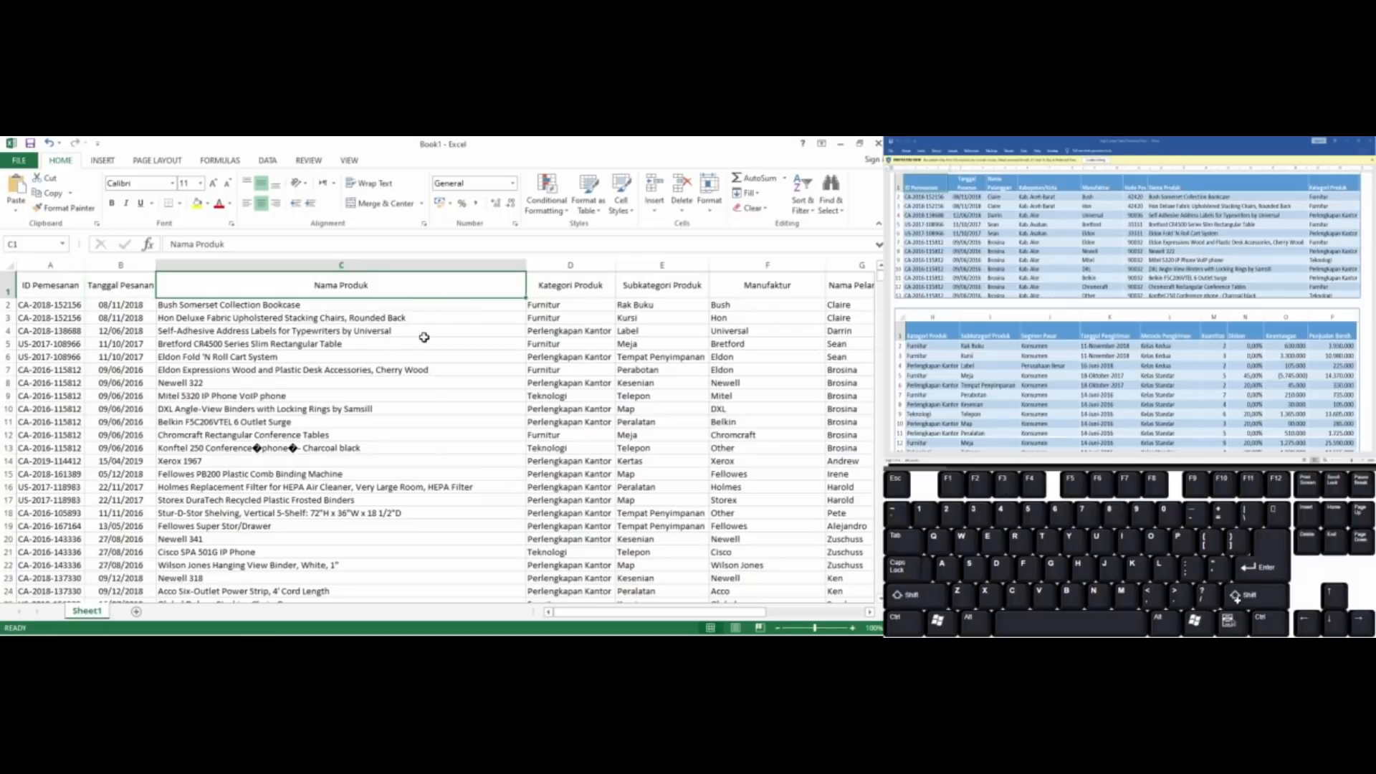
key(Down)
key(Down)
key(Down)
key(Down)
key(Right)
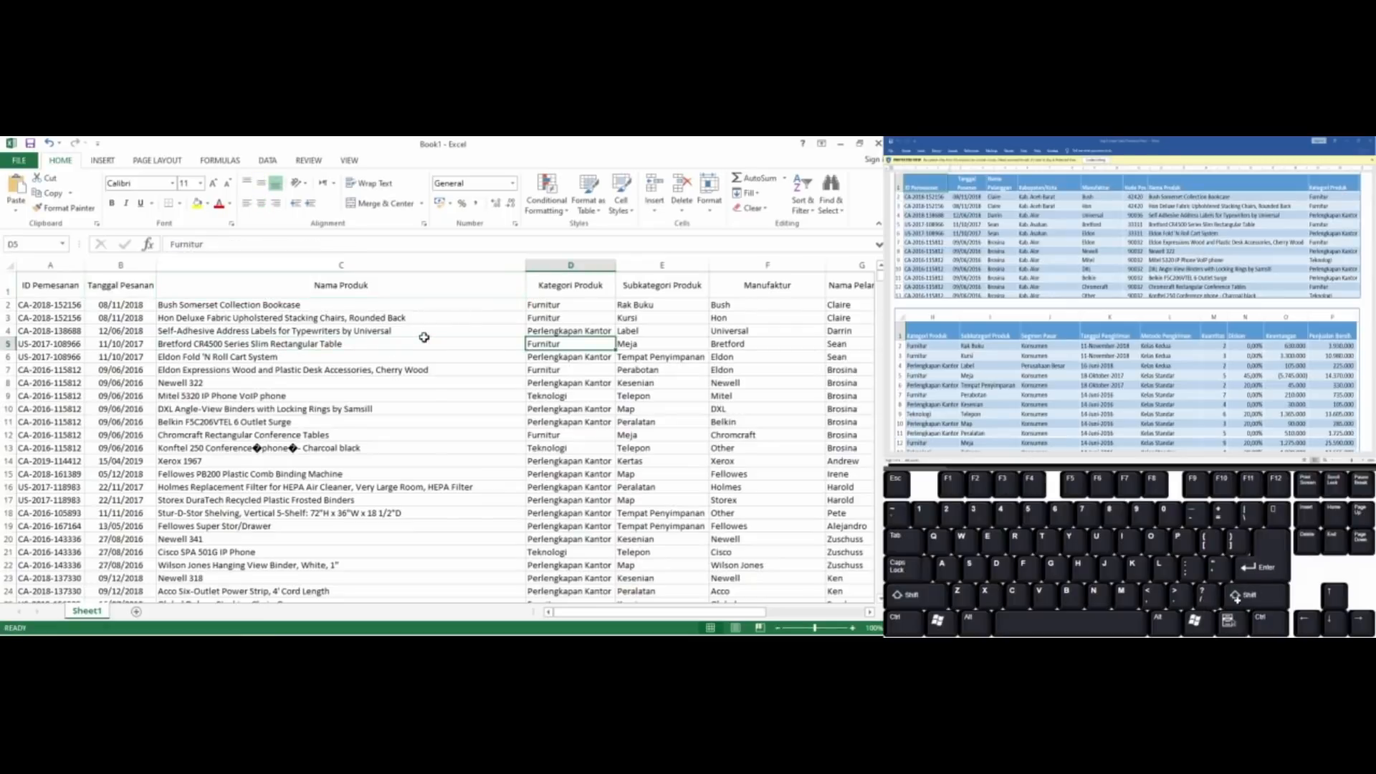
key(Right)
key(Right)
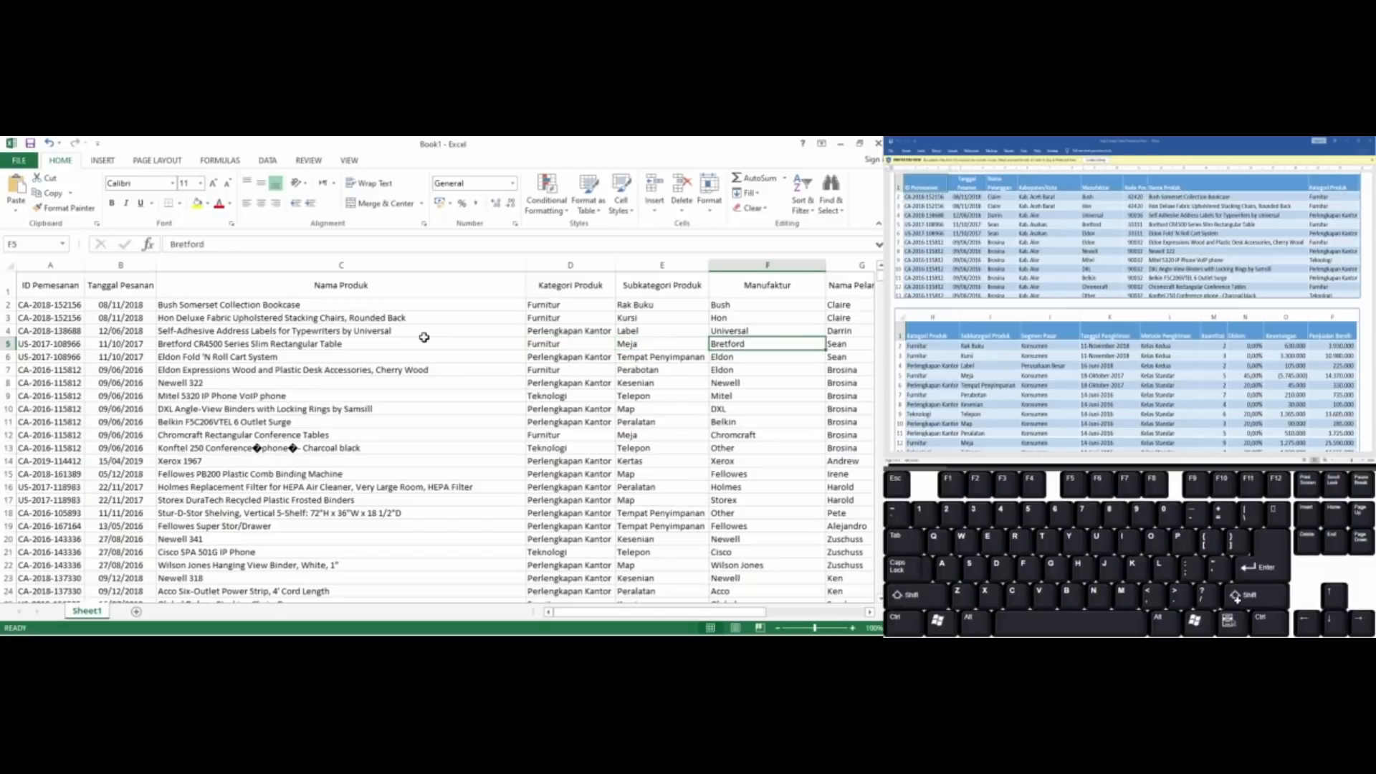
key(Right)
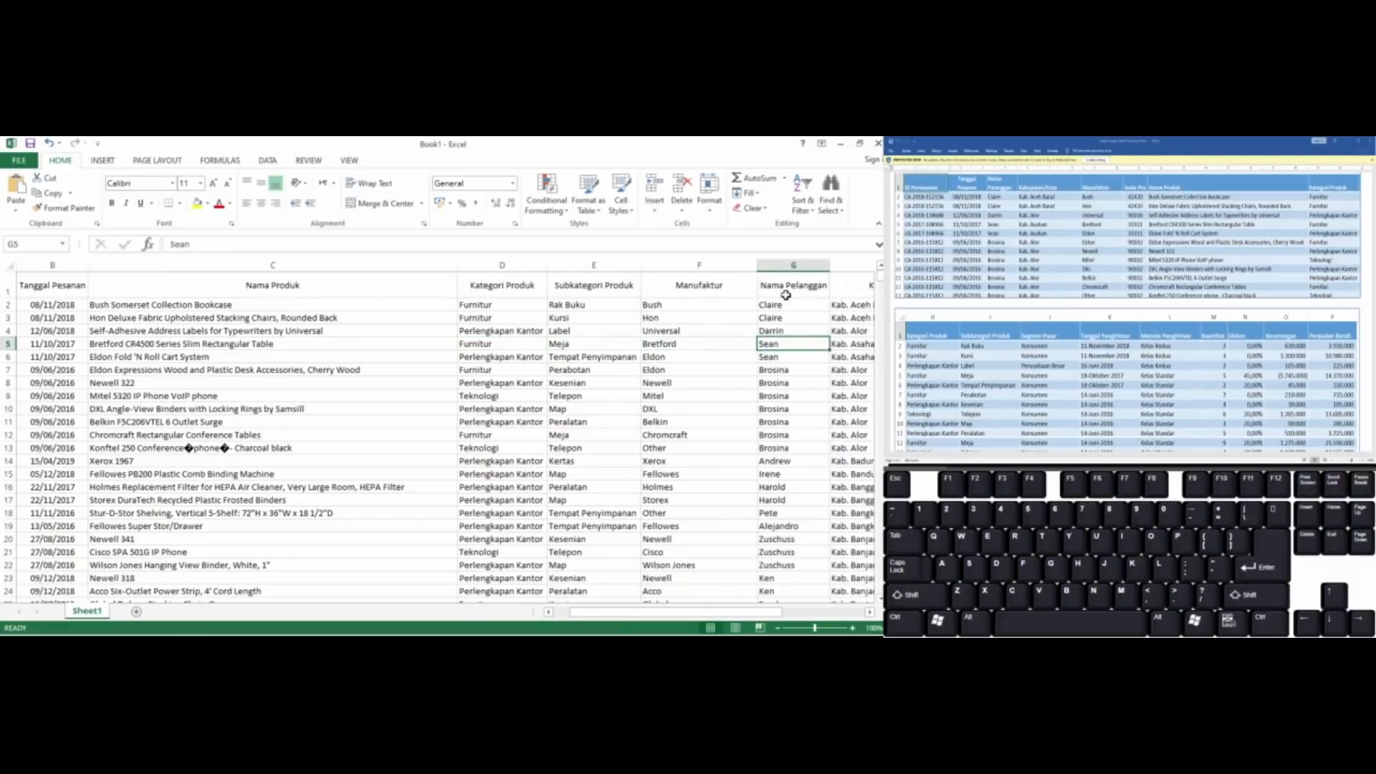
Move the entire Nama Pelanggan column to column C, between Tanggal Pesanan and Nama Produk, shifting the other columns over
key(Left)
key(Right)
key(ctrl)
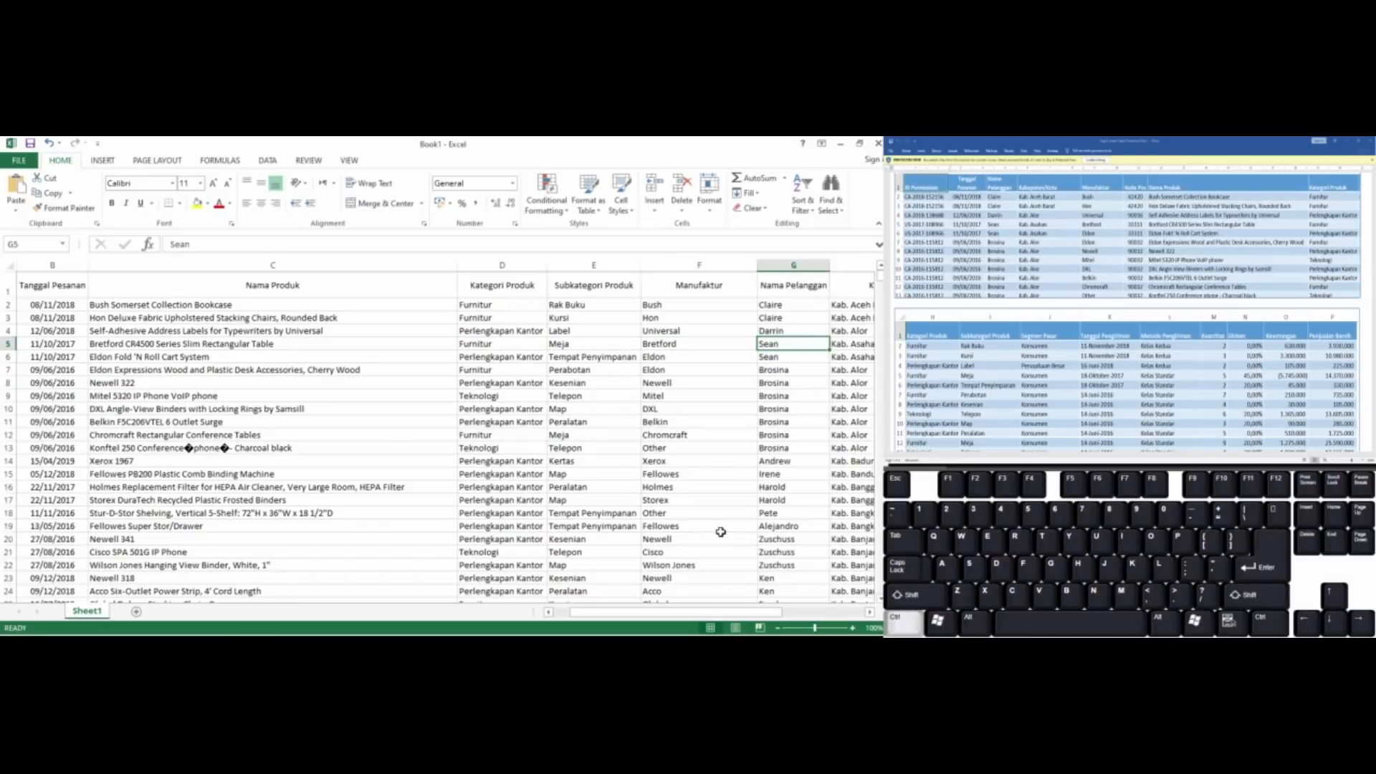
key(ctrl+space)
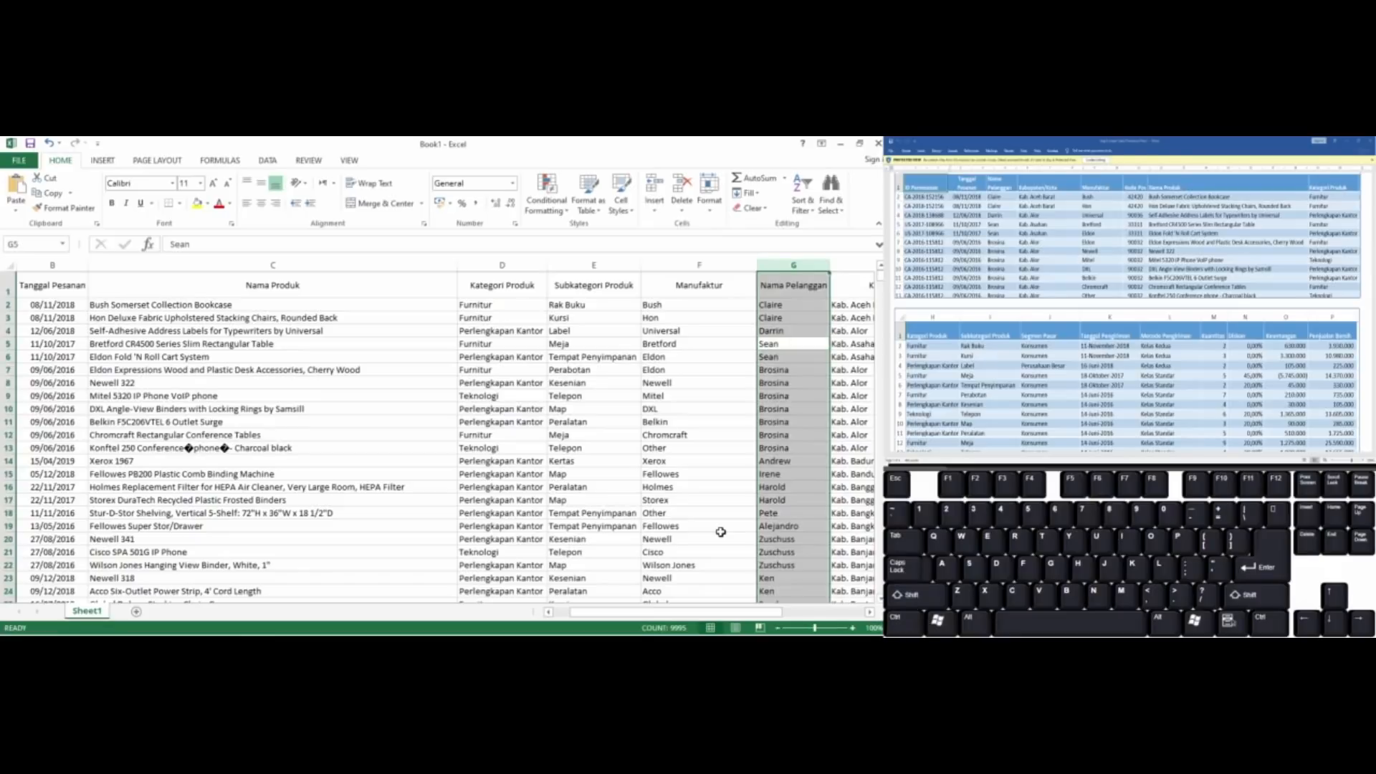
key(ctrl+x)
key(ctrl+Left)
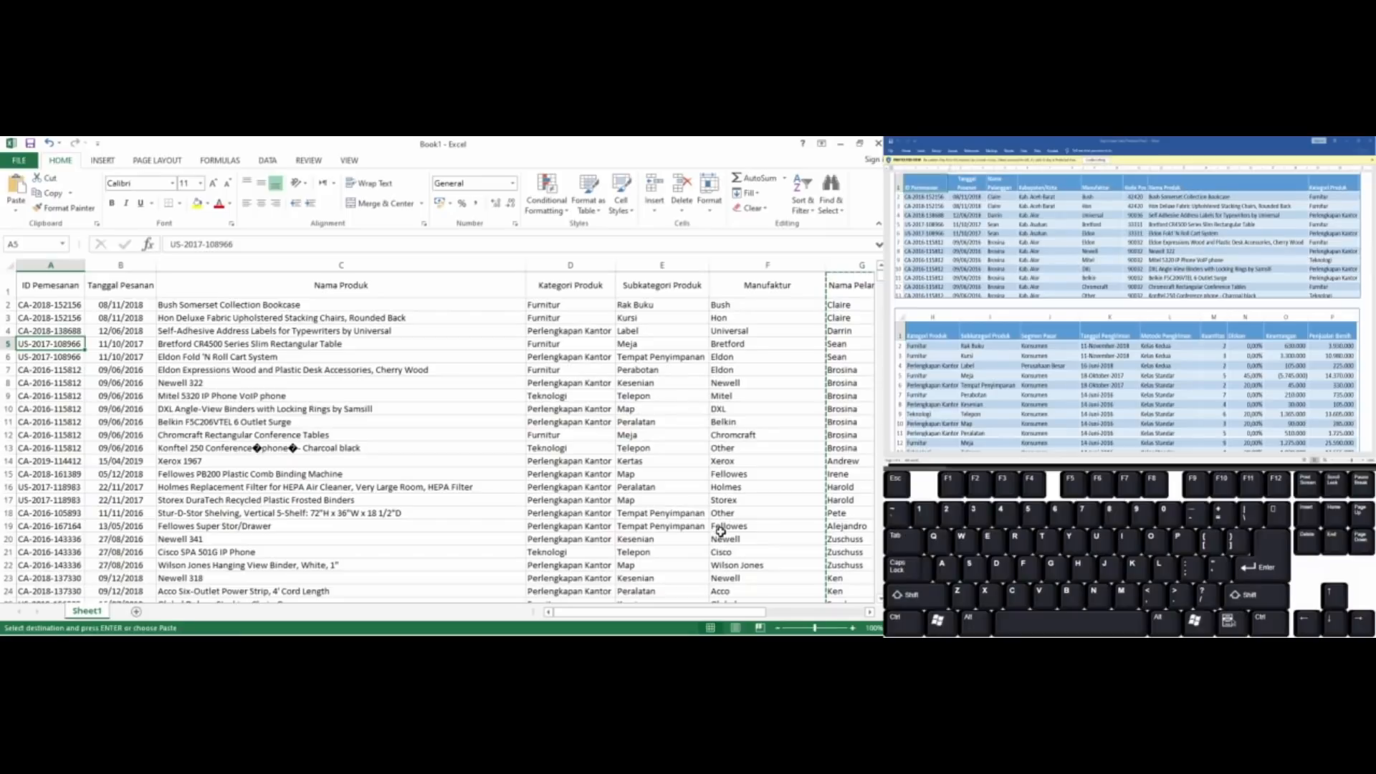
key(Right)
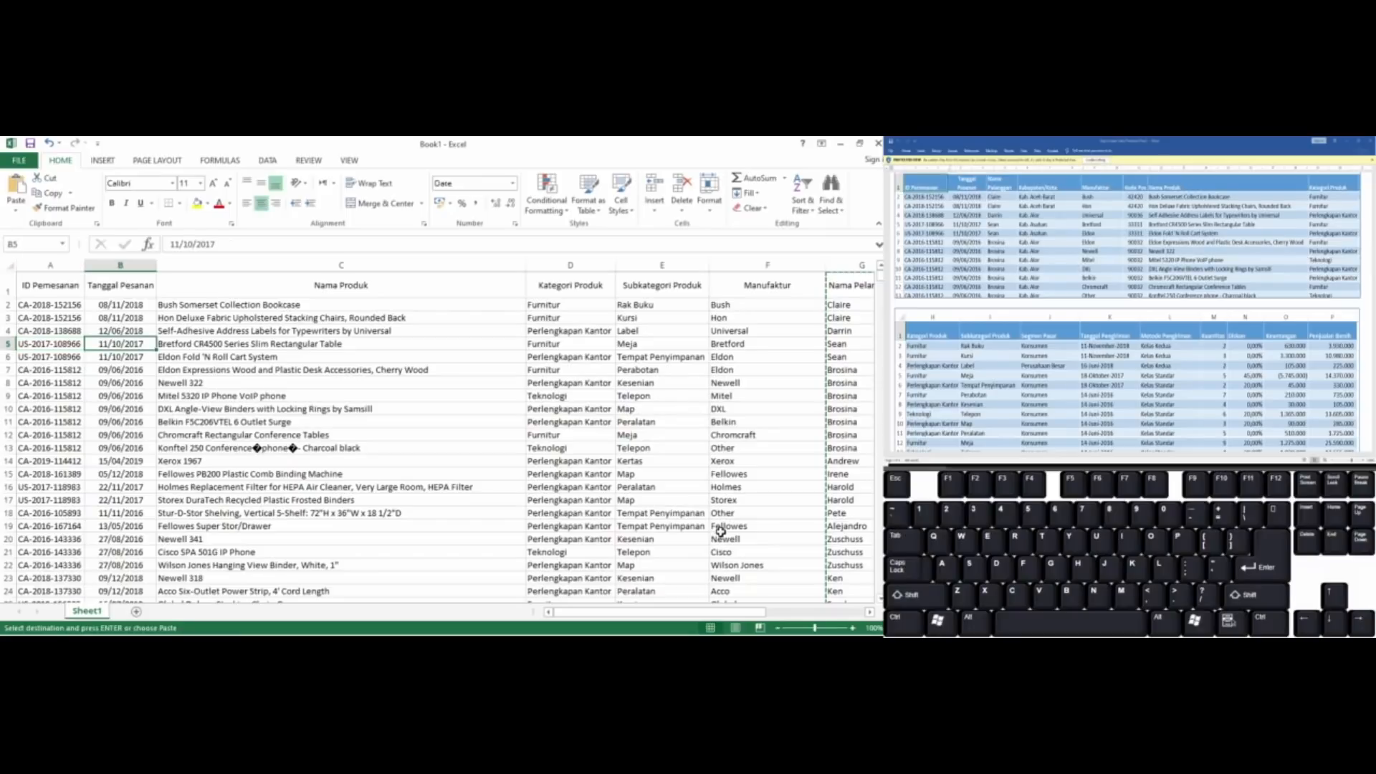
key(Right)
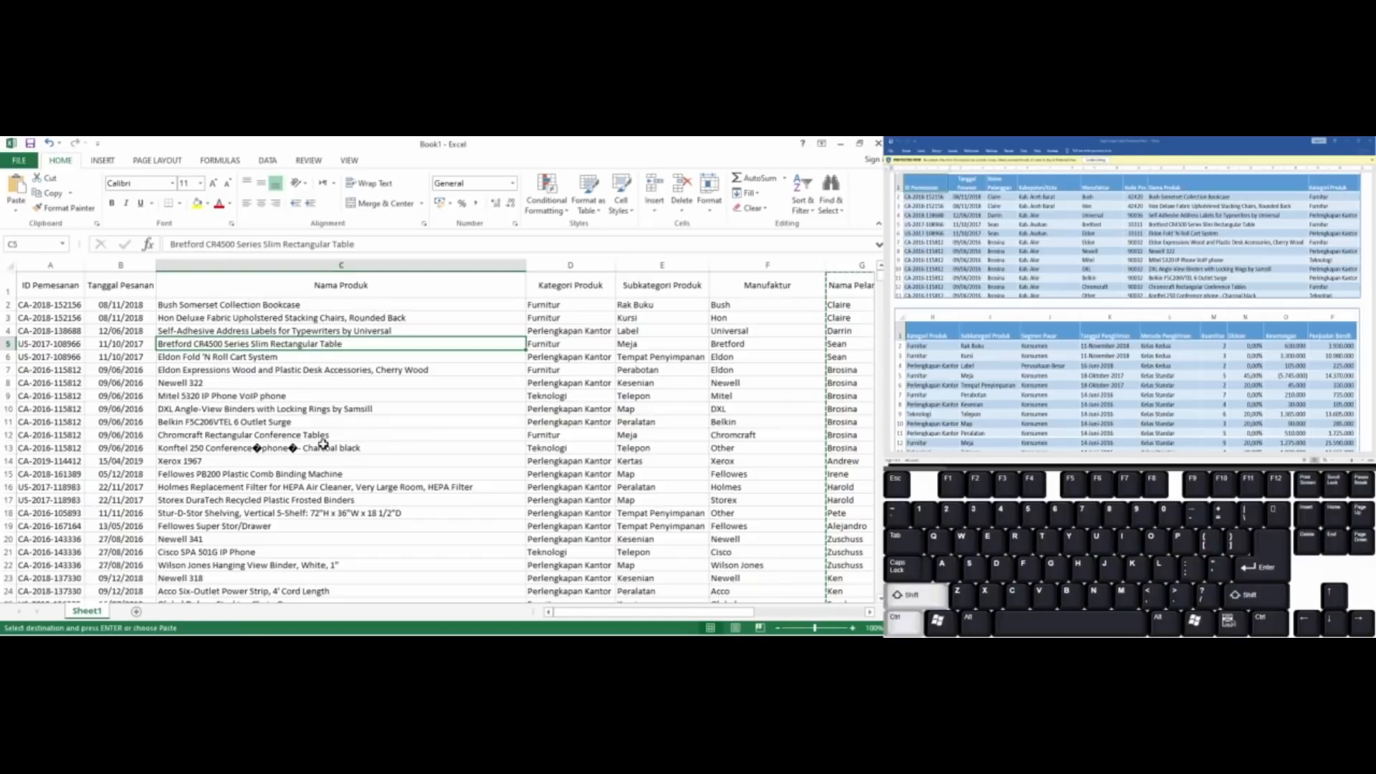
key(ctrl+v)
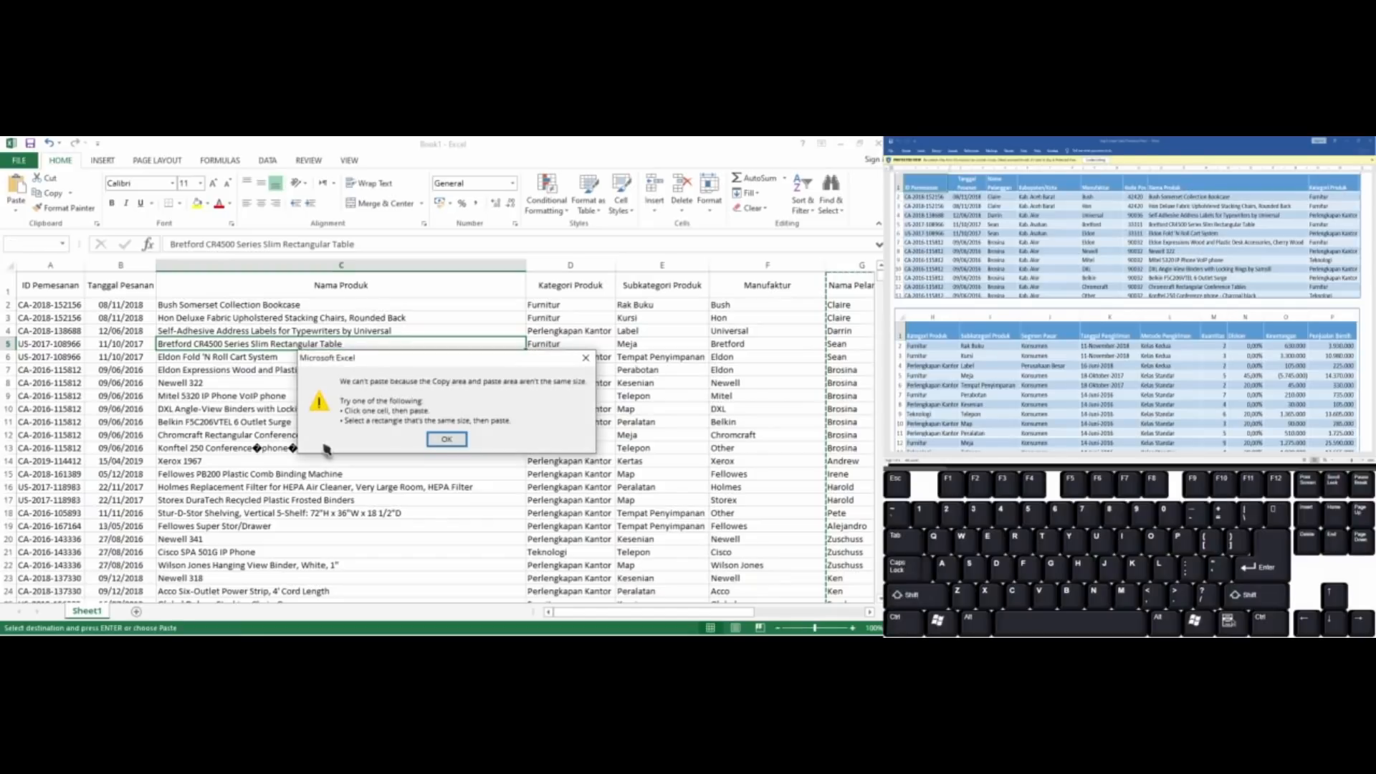
key(Return)
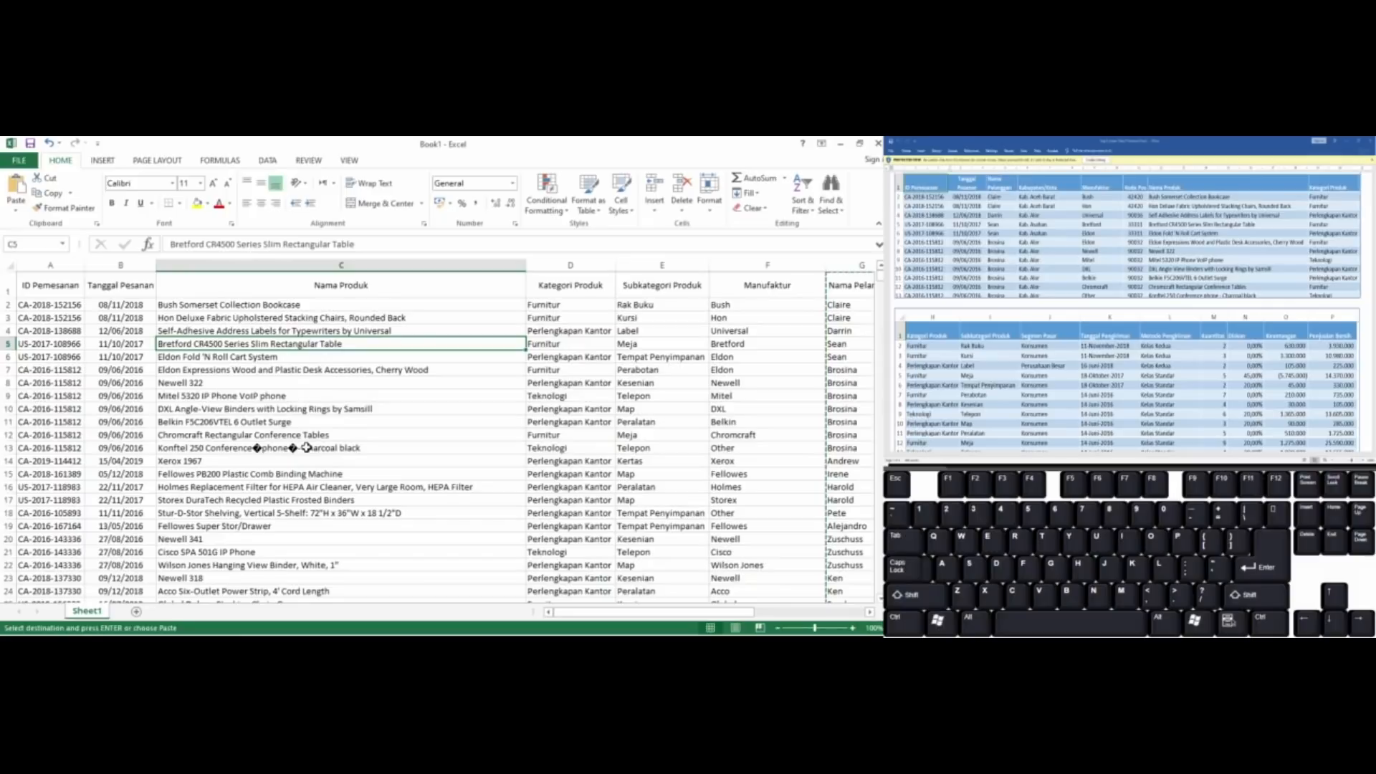
key(ctrl+space)
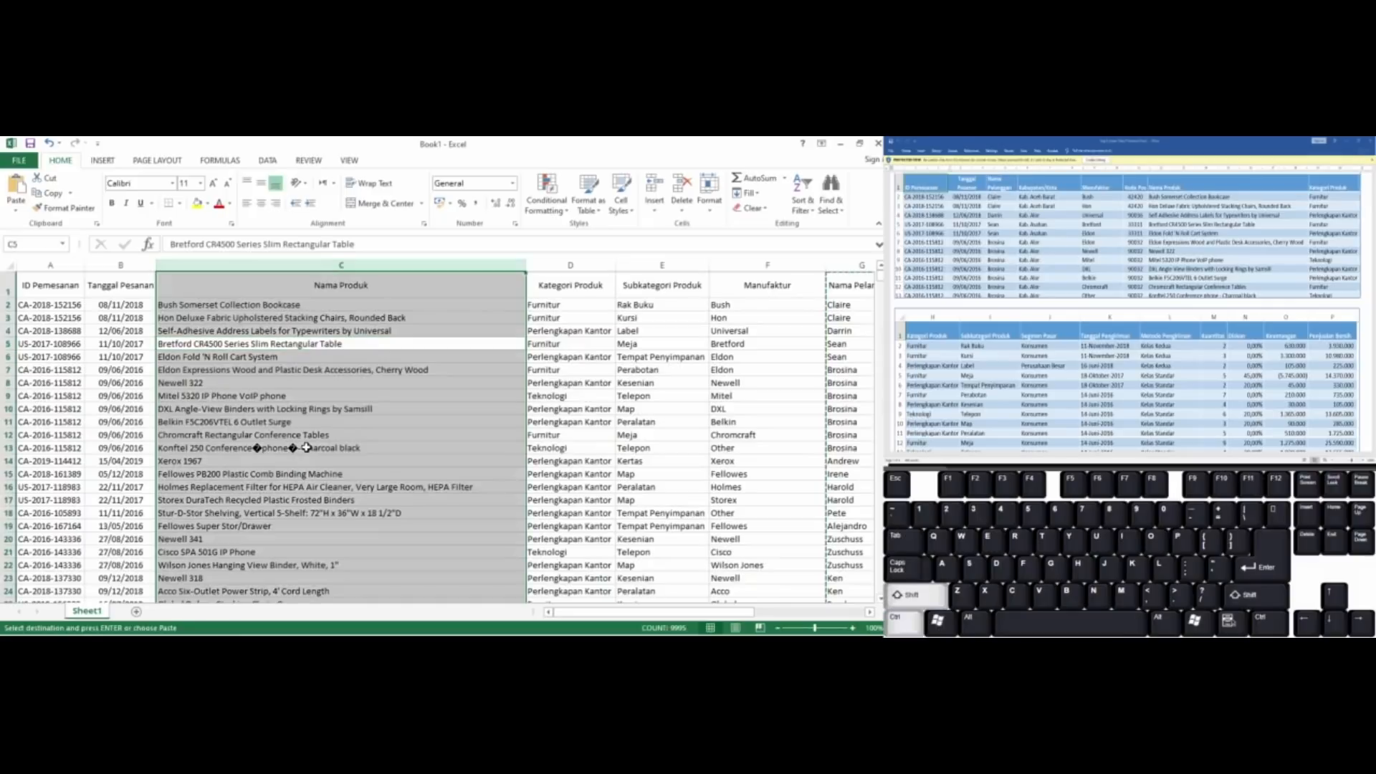
key(ctrl+shift+plus)
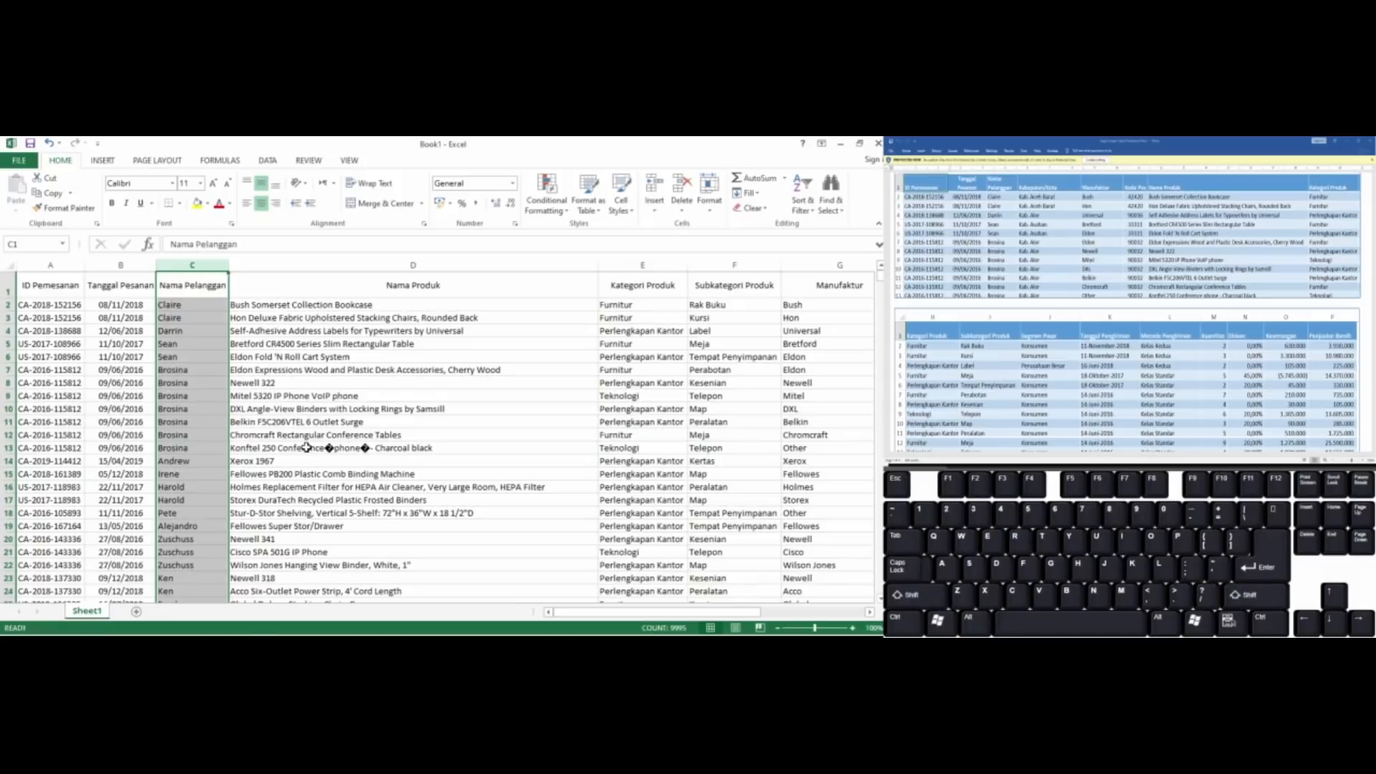
Move the entire Kabupaten/Kota column to column D, between Nama Pelanggan and Nama Produk
key(Right)
key(Right)
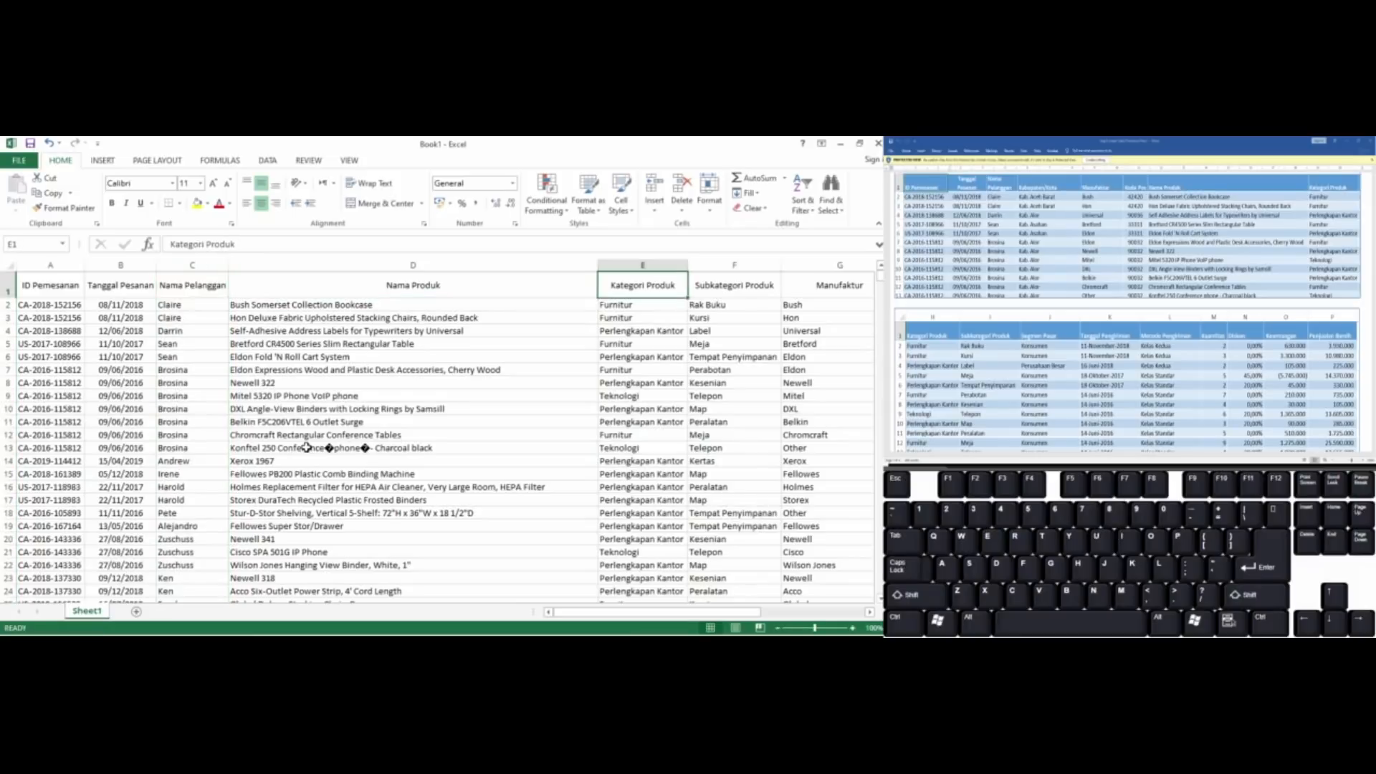
key(Right)
key(Right)
key(Right)
key(Right)
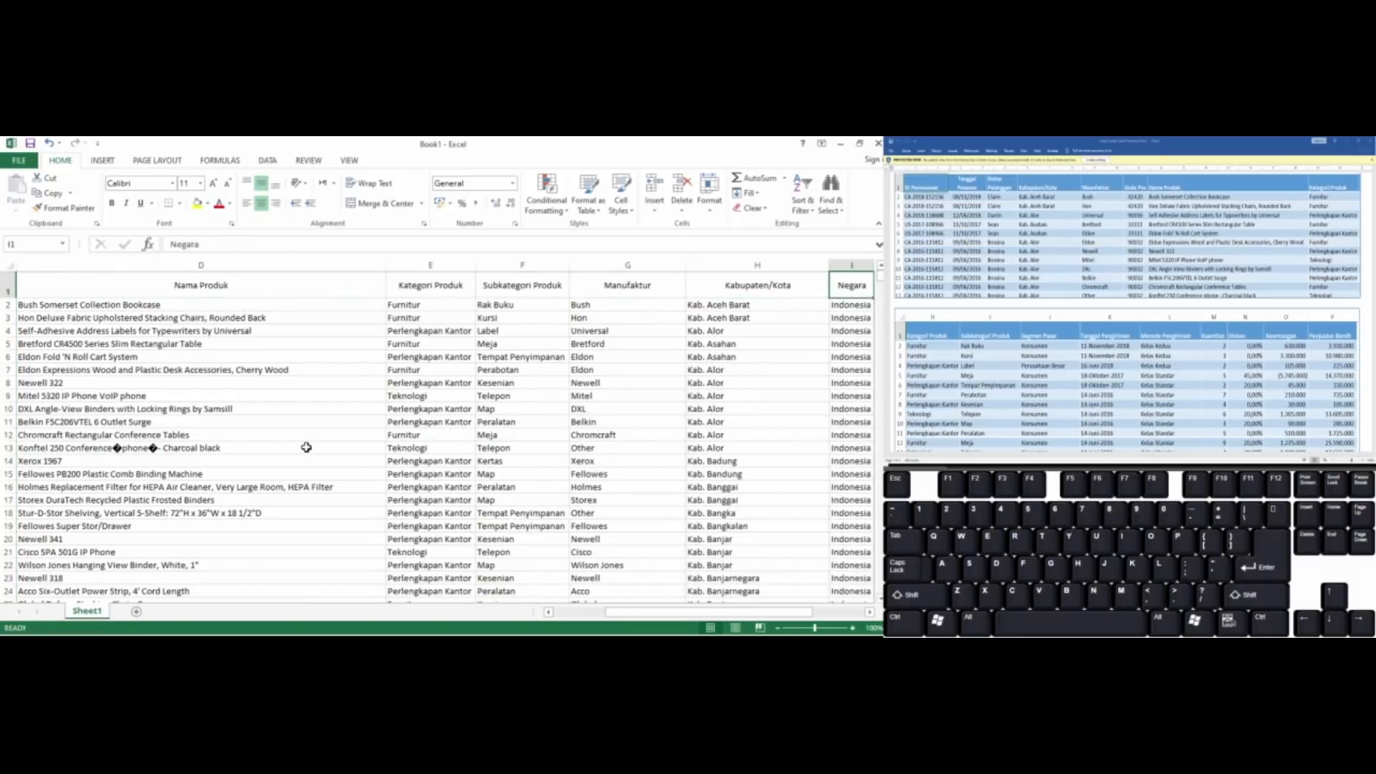
key(Left)
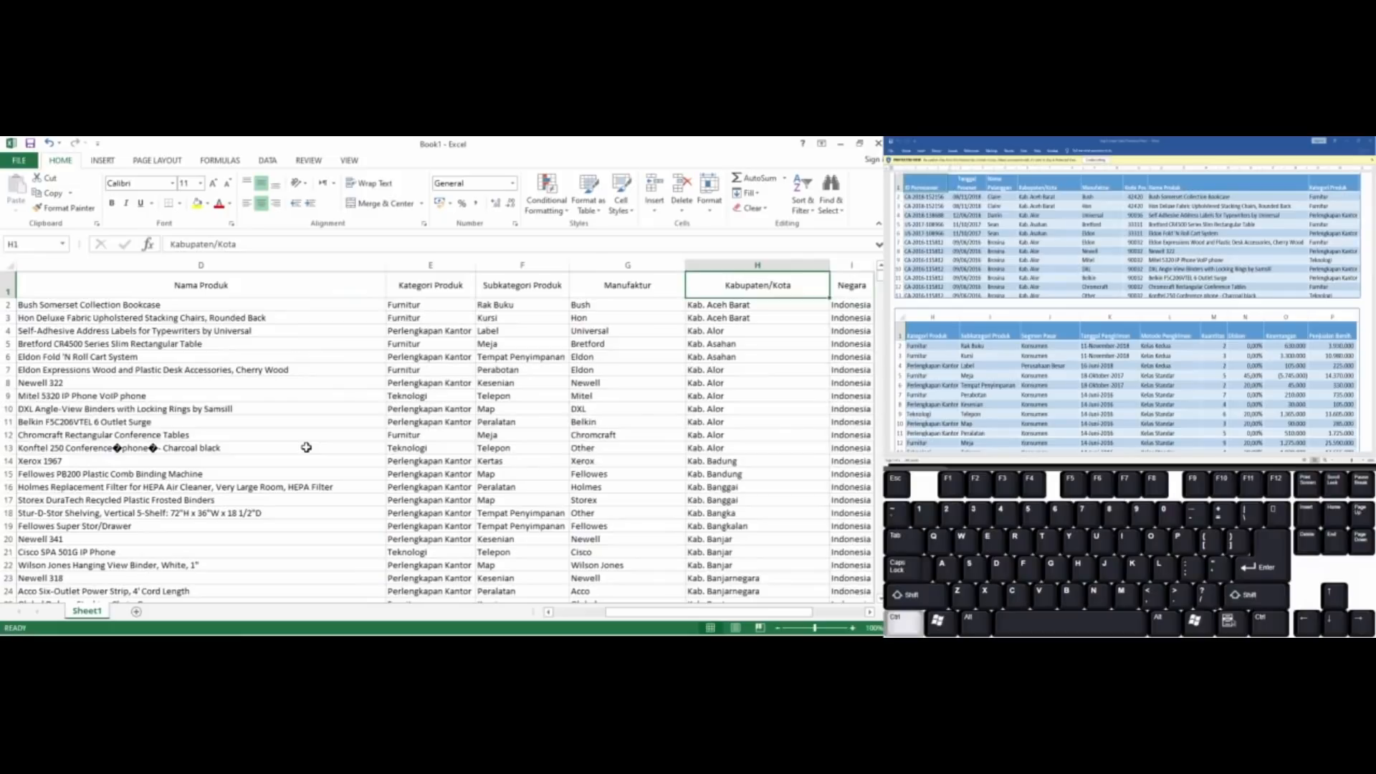
key(ctrl+space)
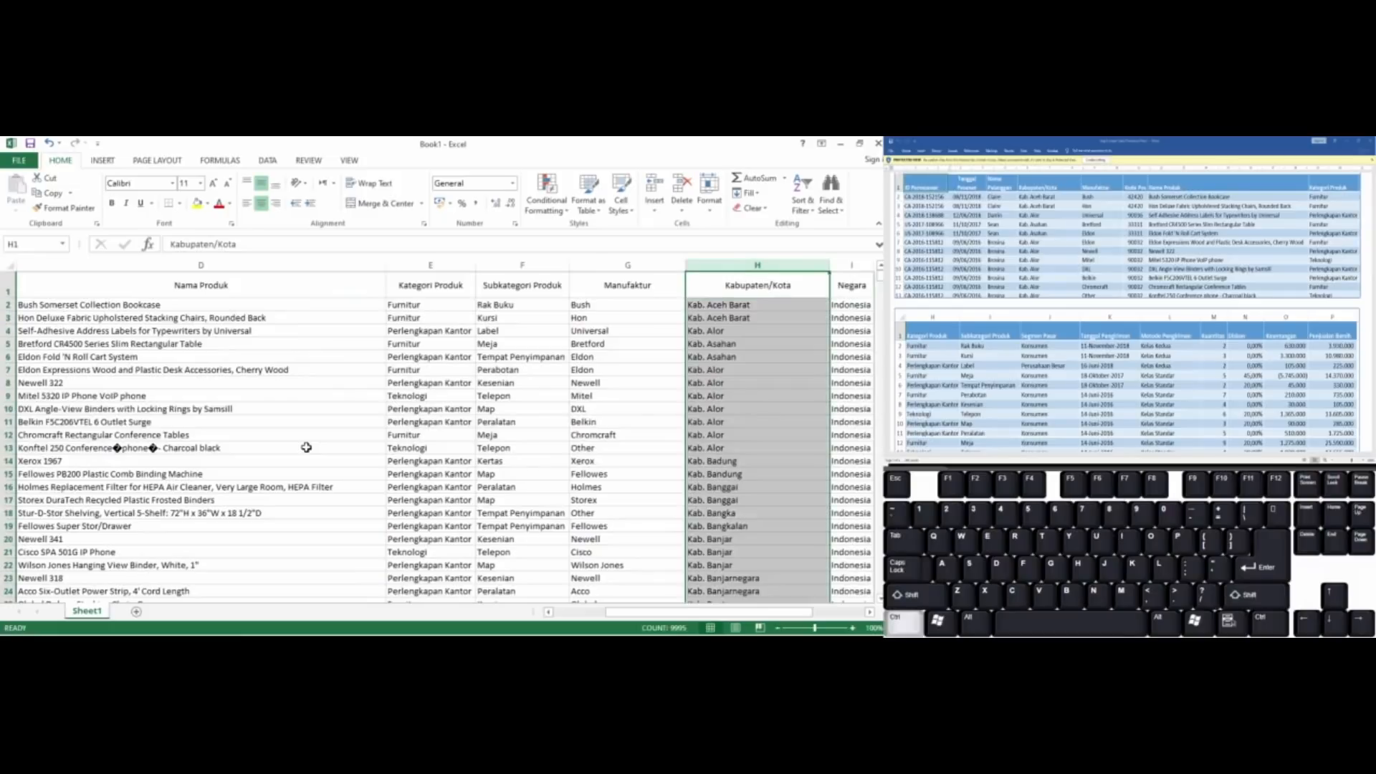
key(ctrl+x)
key(ctrl+Home)
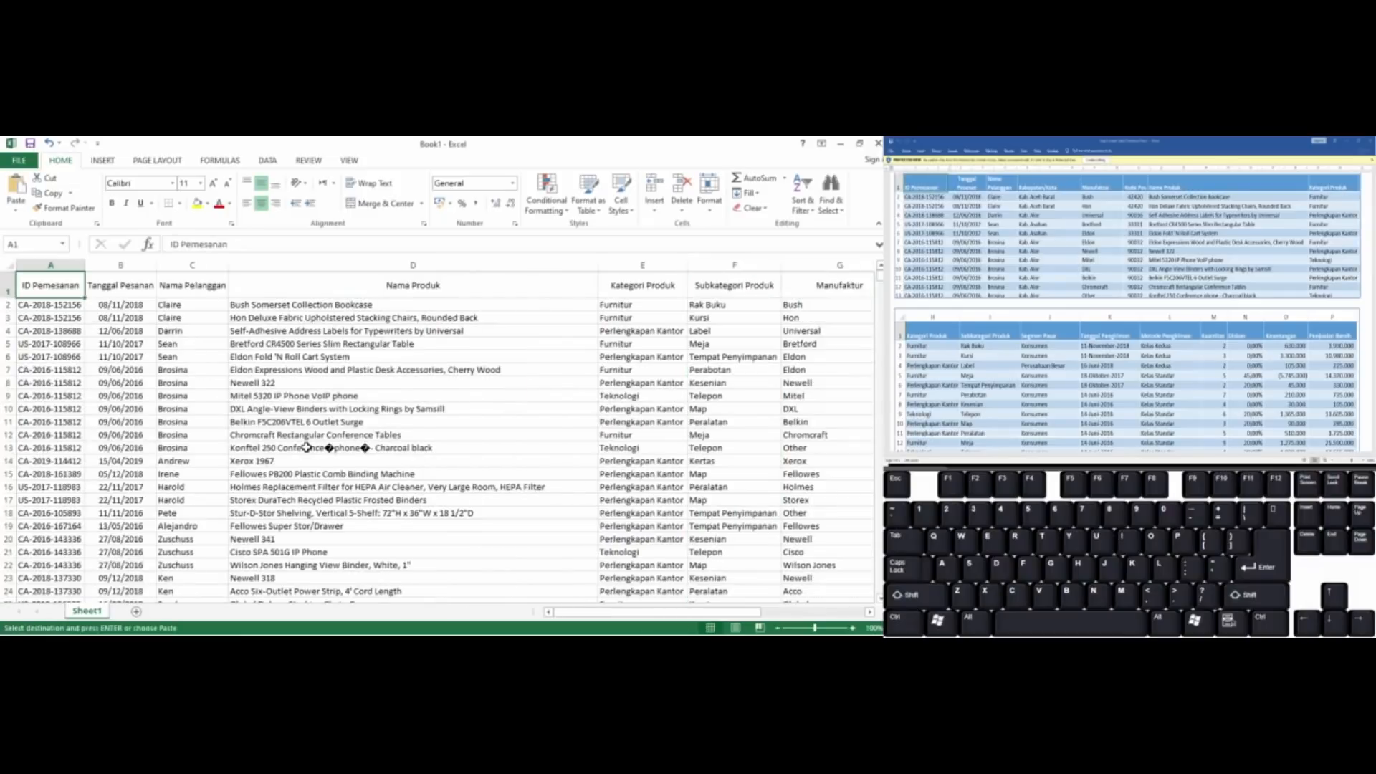
key(Right)
key(Right)
key(Right)
key(Down)
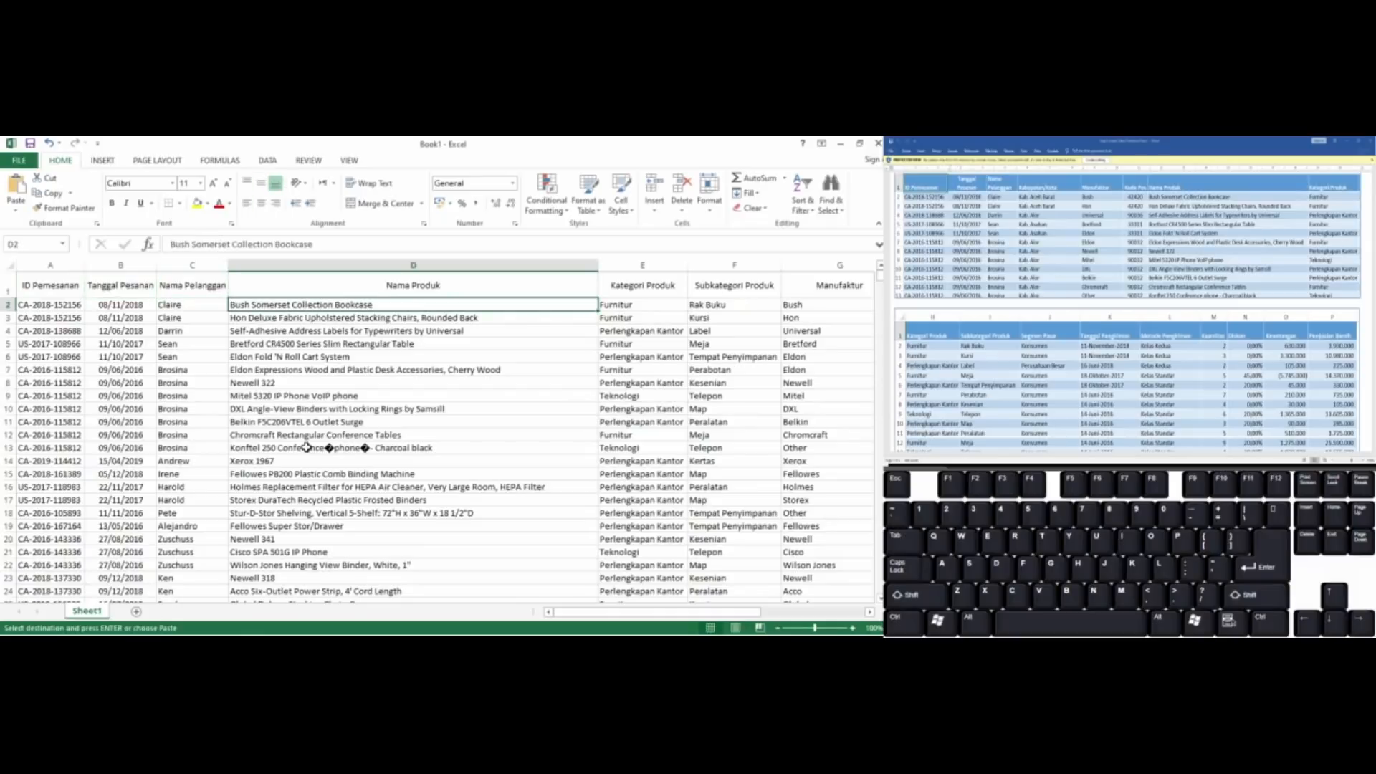
key(ctrl+shift+Down)
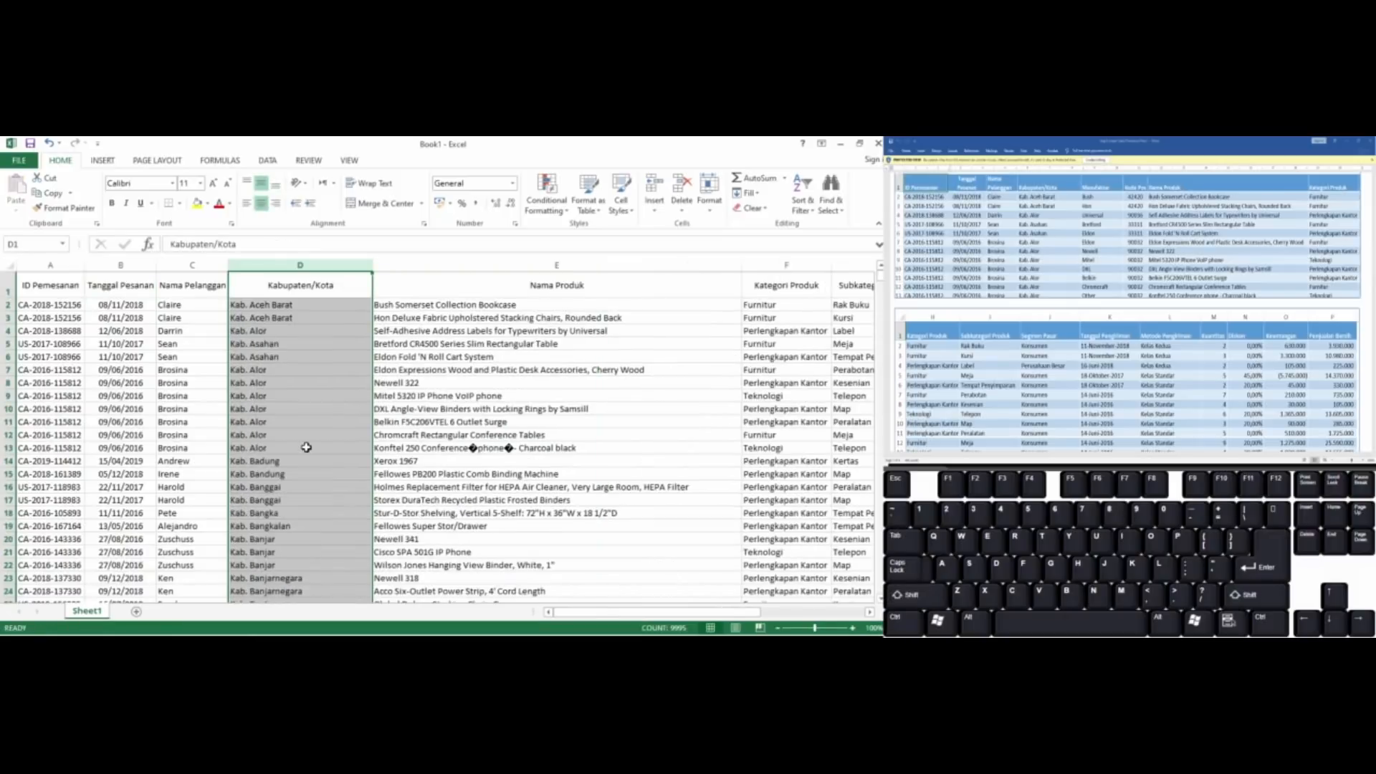
Move the entire Manufaktur column to column E, between Kabupaten/Kota and Nama Produk
key(Right)
key(Right)
key(Down)
key(Left)
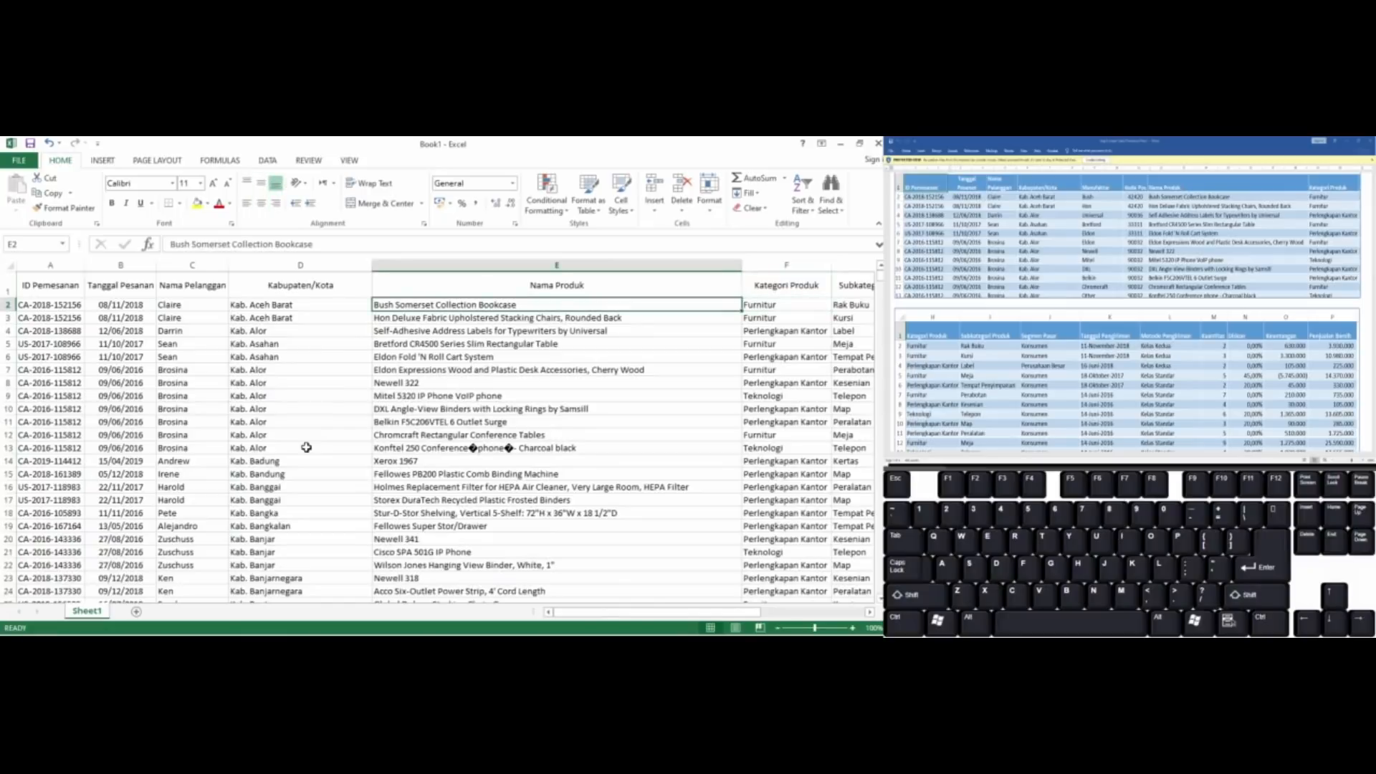
key(Right)
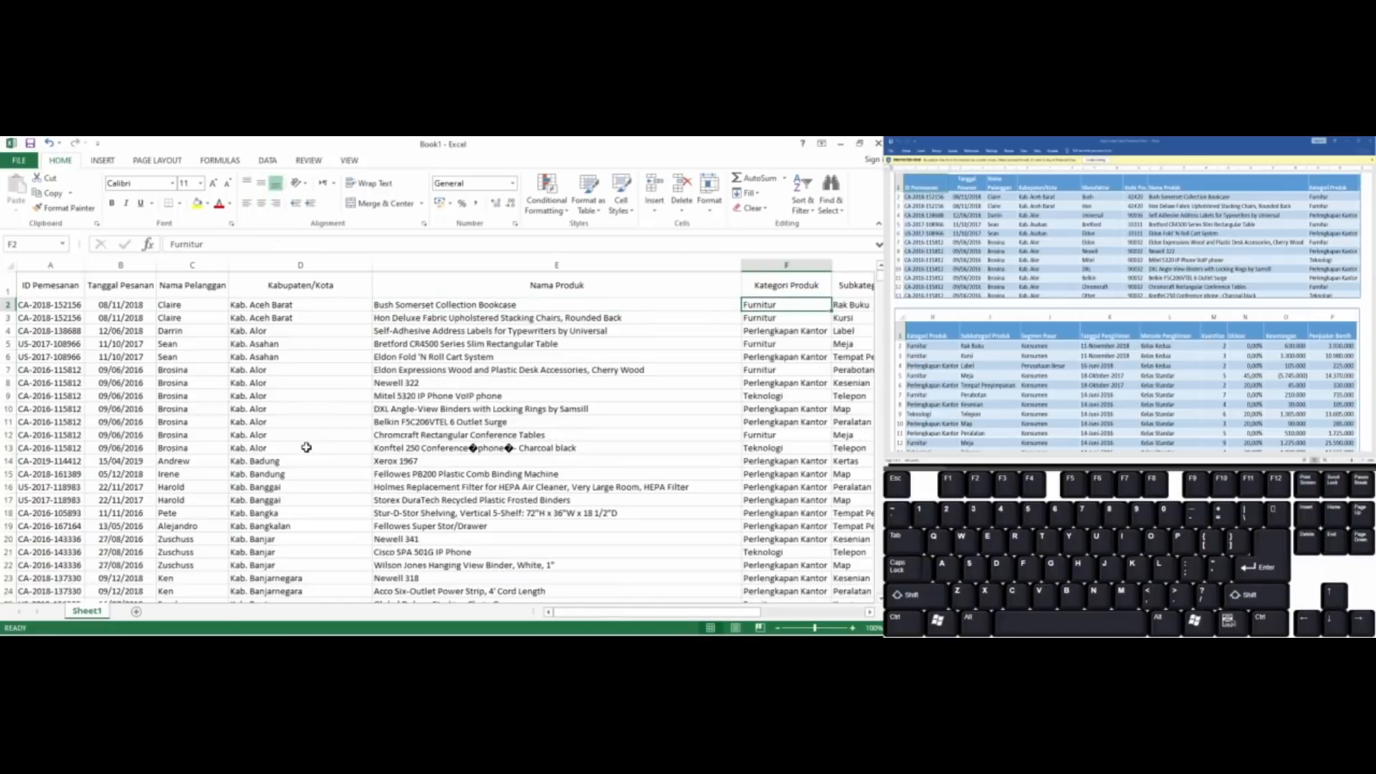
key(Right)
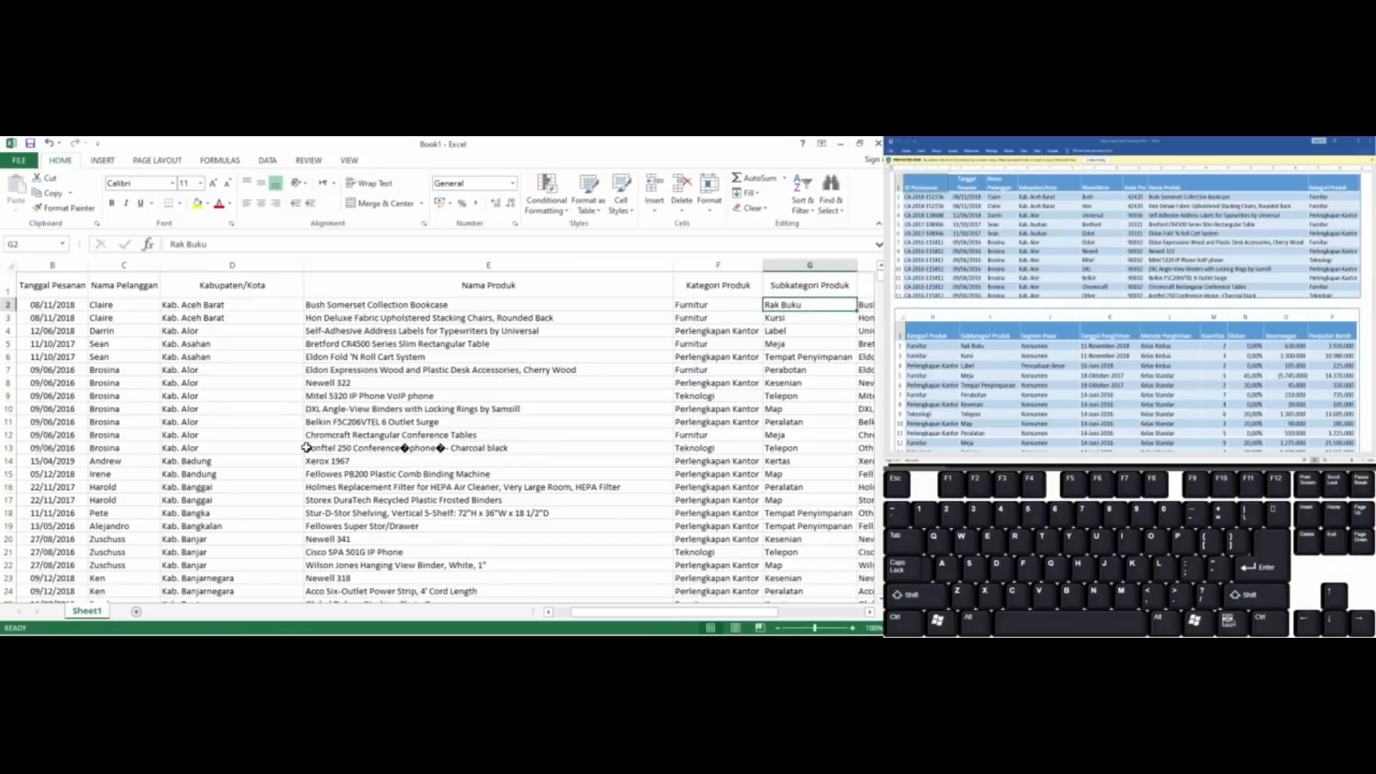
key(Right)
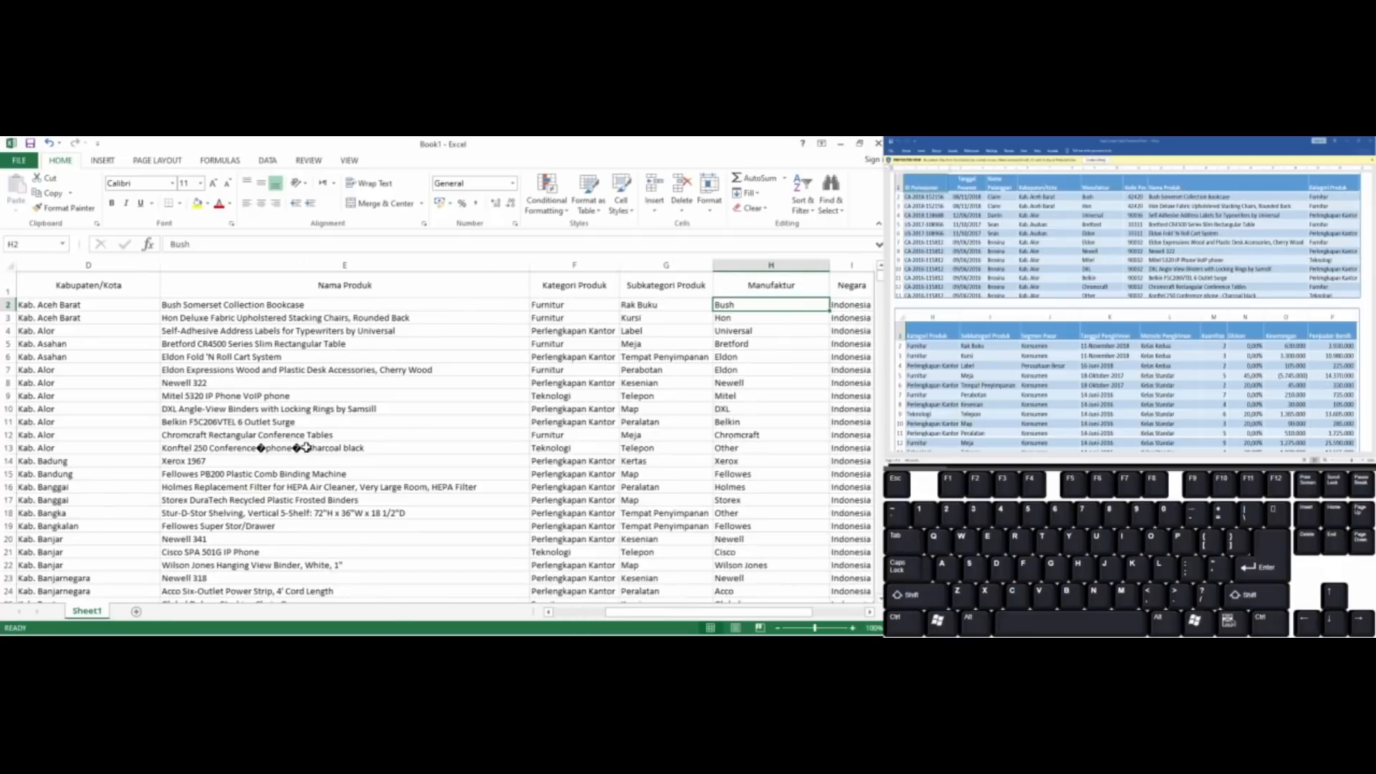
key(ctrl+shift+Down)
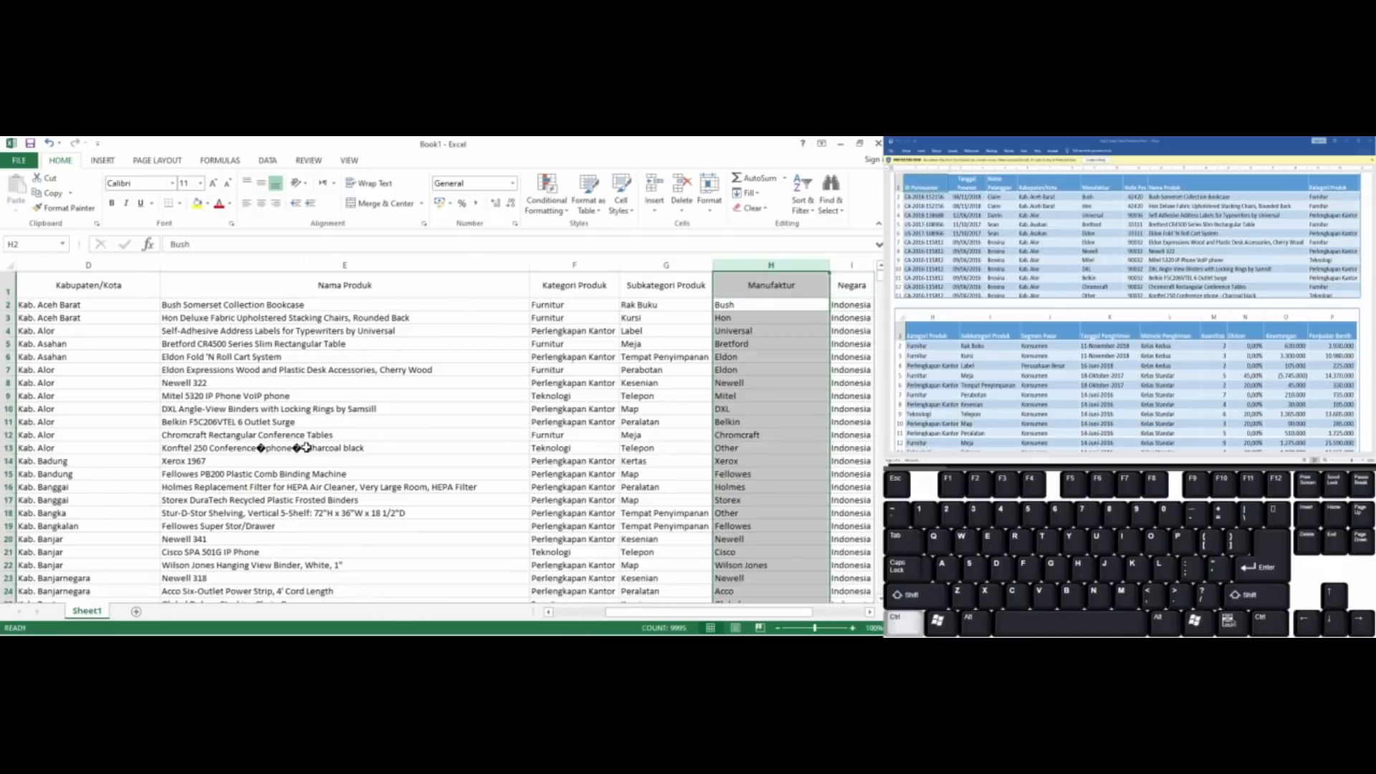
key(ctrl+x)
key(ctrl+Left)
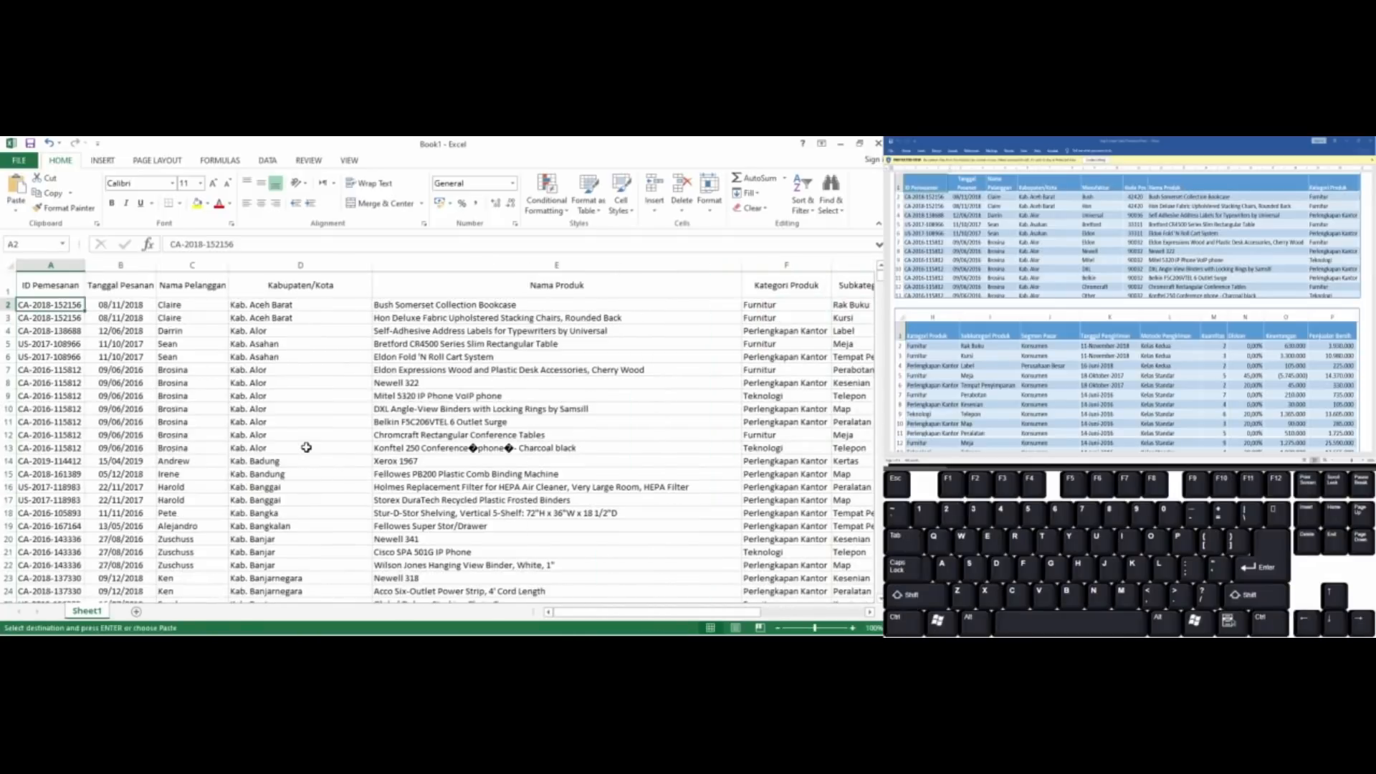
key(Right)
key(Right)
key(Right)
key(Right)
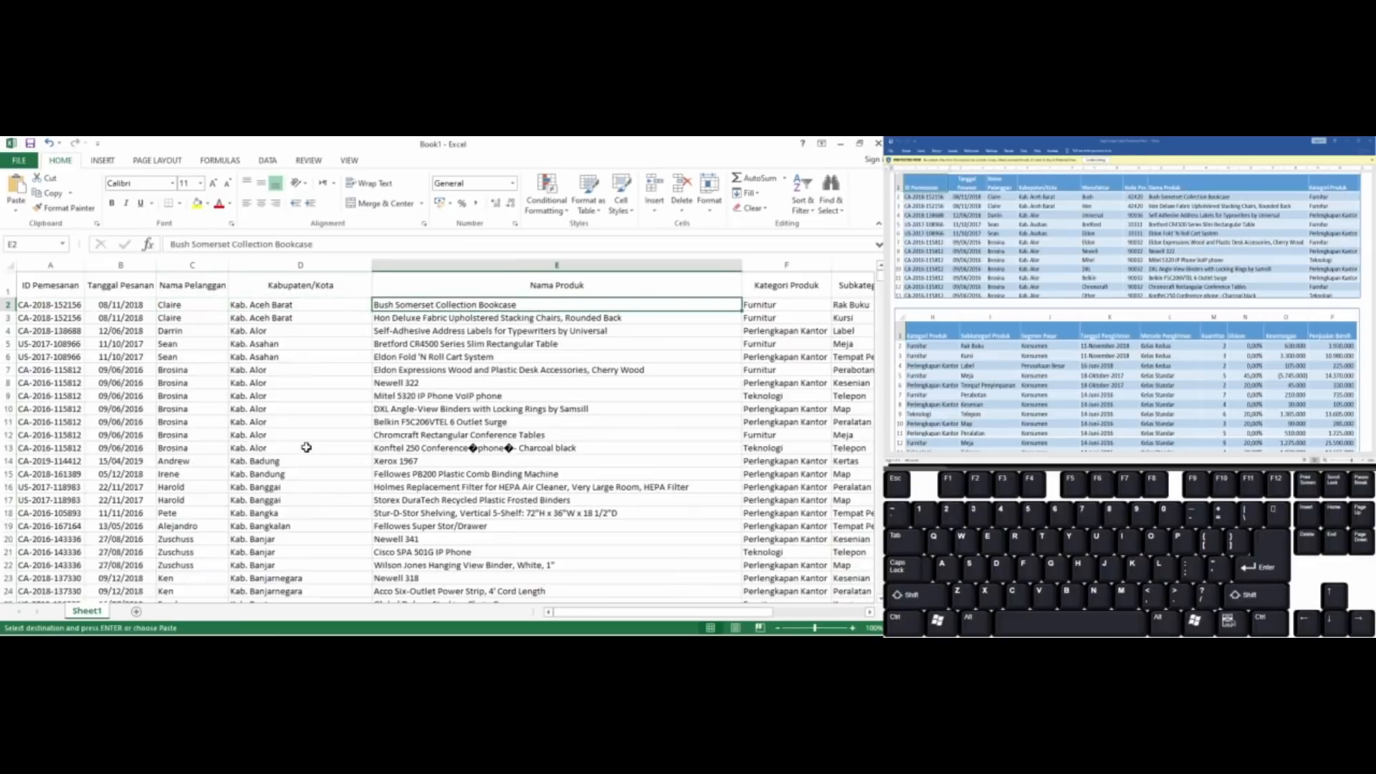
key(ctrl+shift)
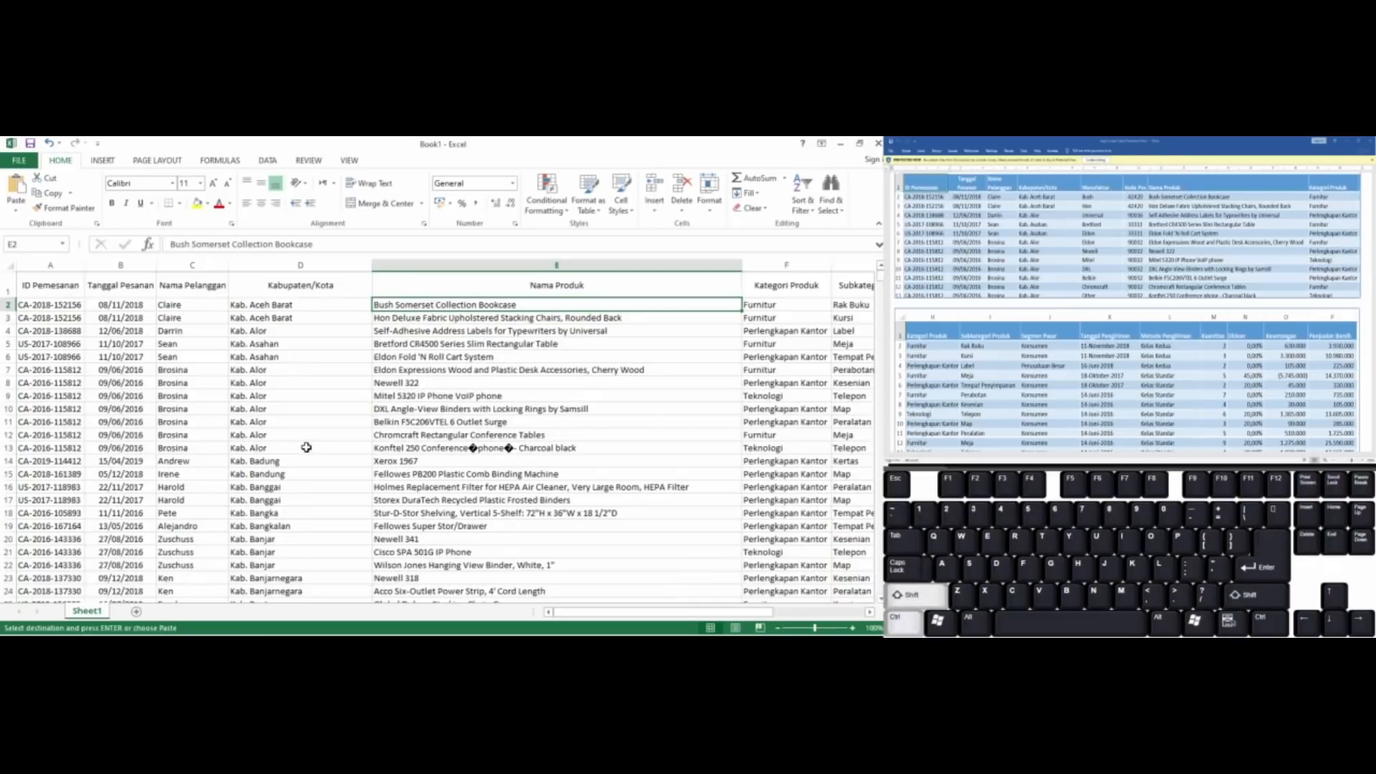
key(ctrl+v)
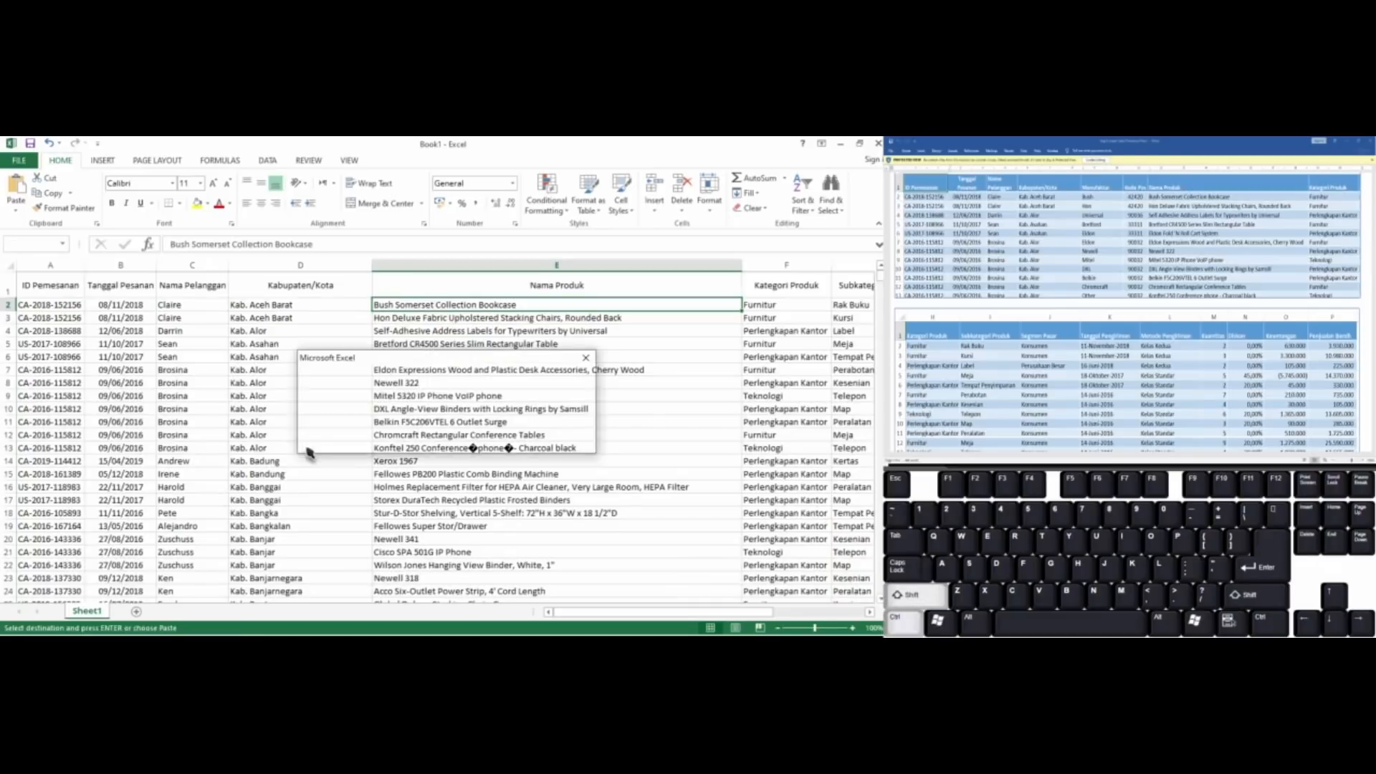
click(446, 440)
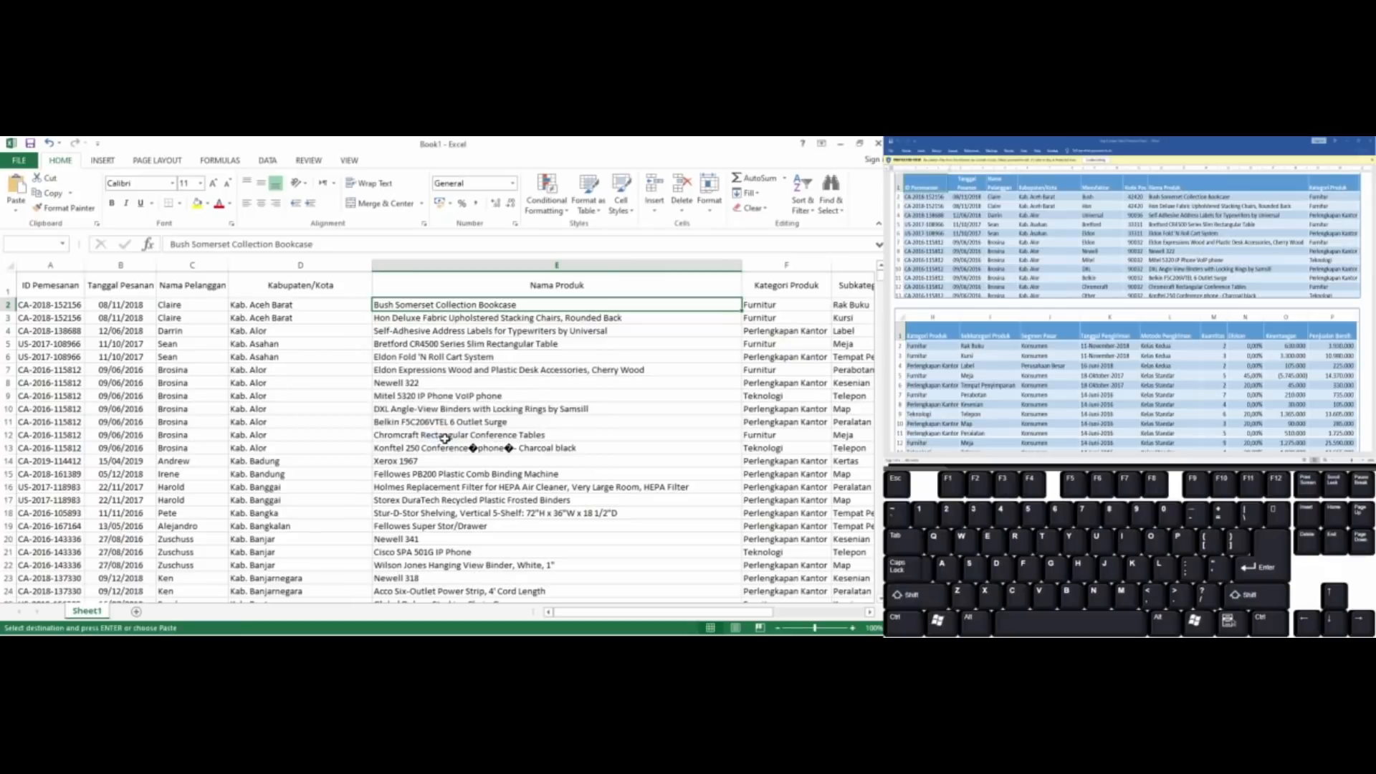
key(ctrl+shift+Down)
key(ctrl+shift+equal)
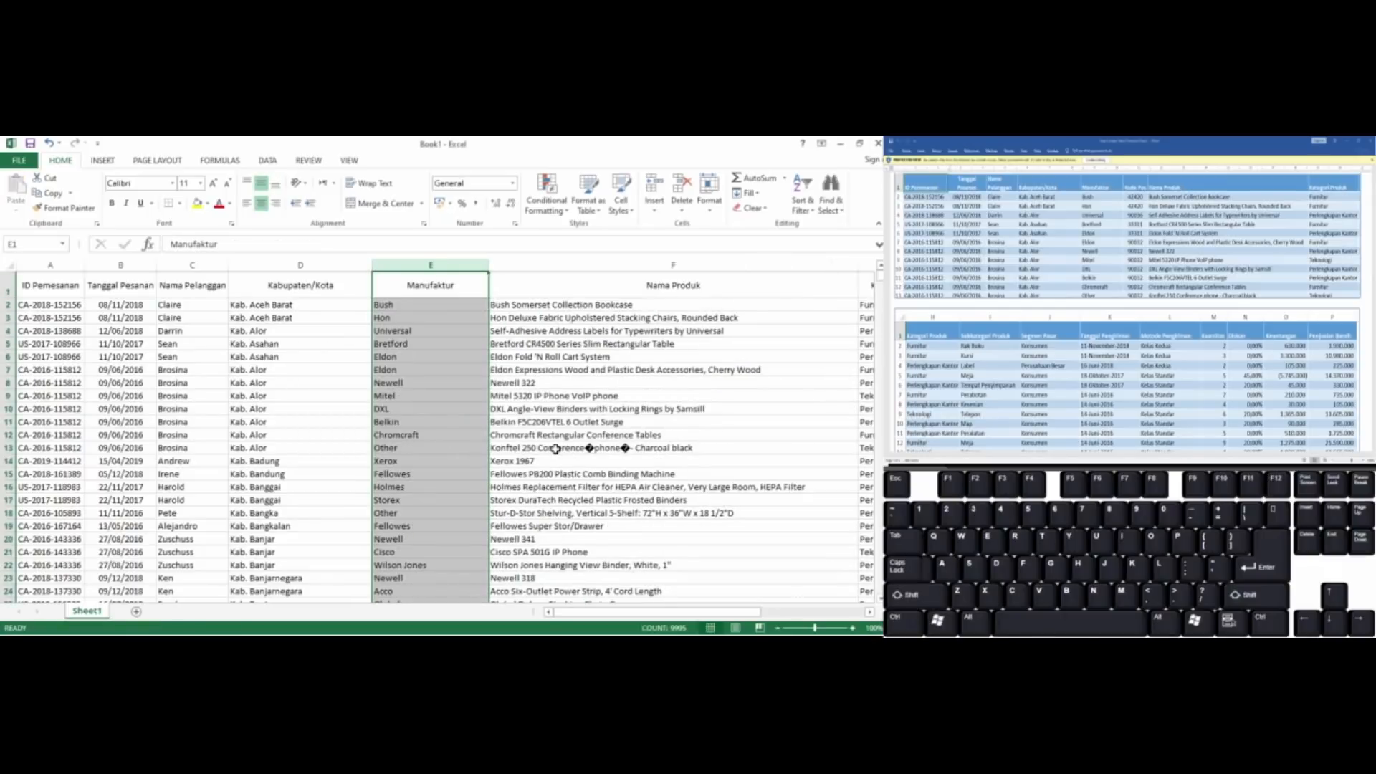
key(Right)
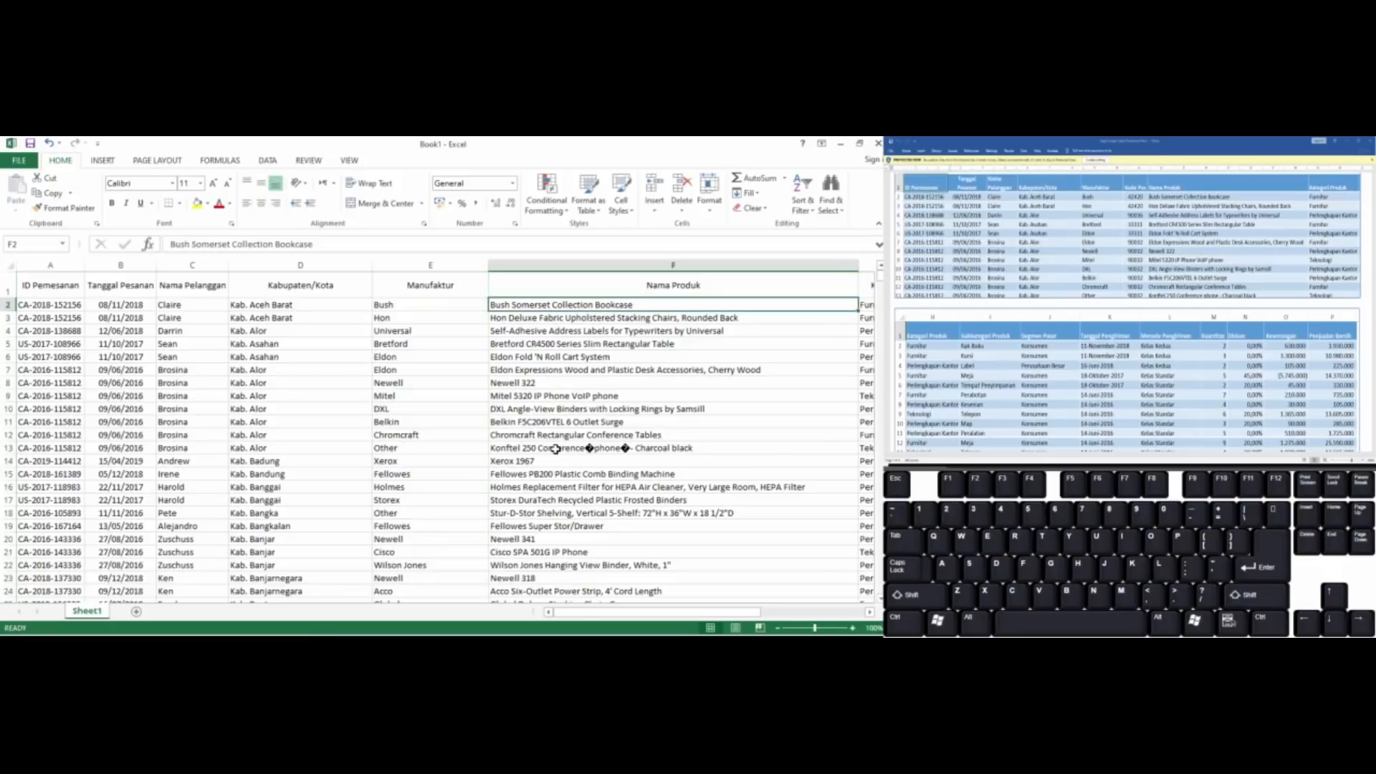
Move the entire Kode Pos column to column F, between Manufaktur and Nama Produk, shifting the other columns over
key(Right)
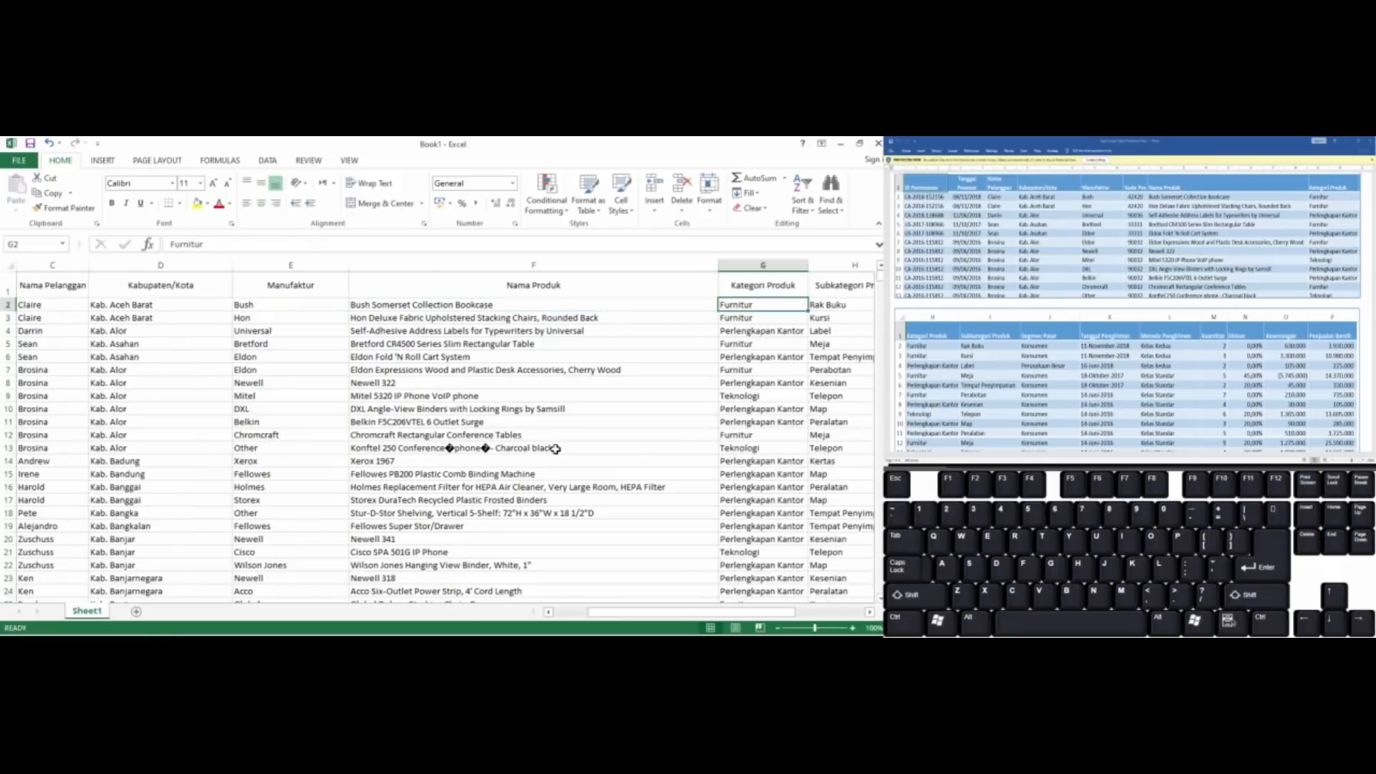
key(Right)
key(Right)
key(Right)
key(Right)
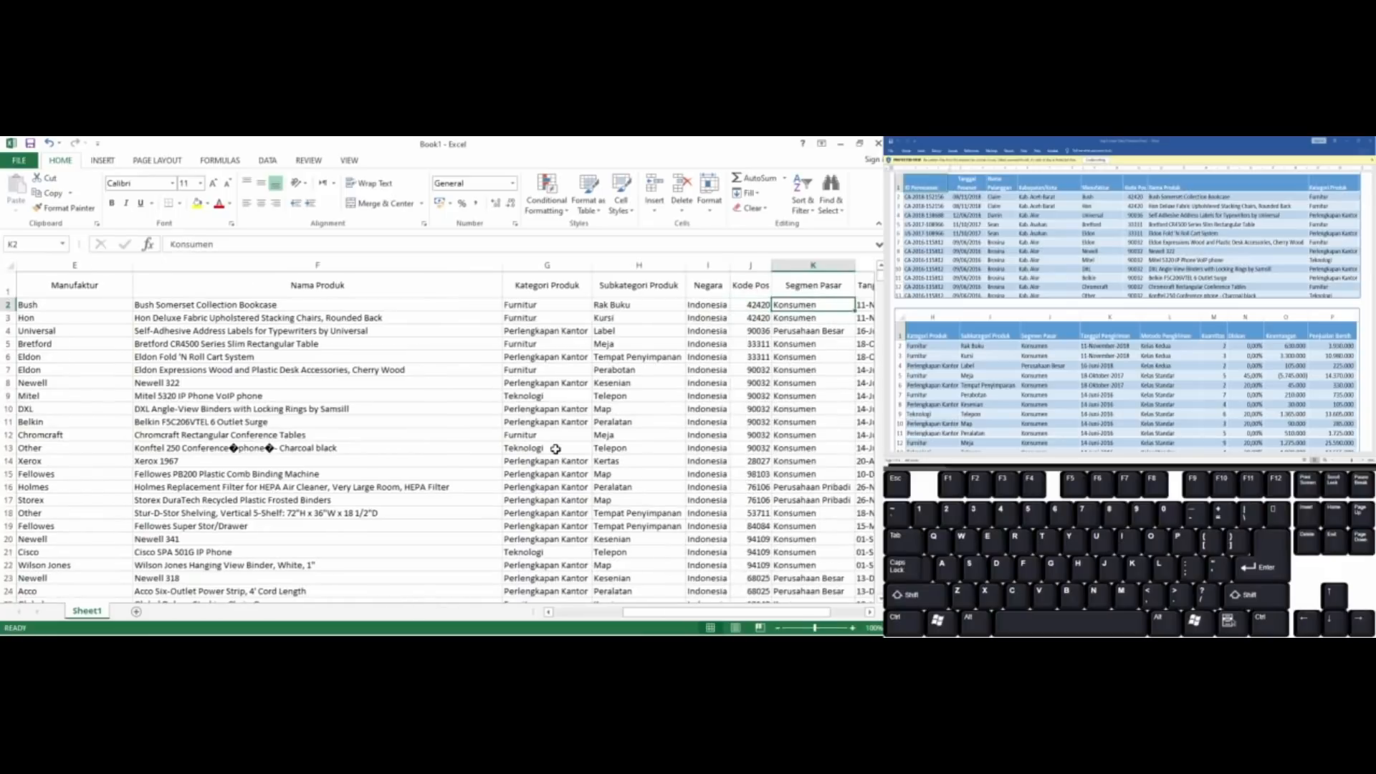
key(Left)
key(ctrl+shift+Down)
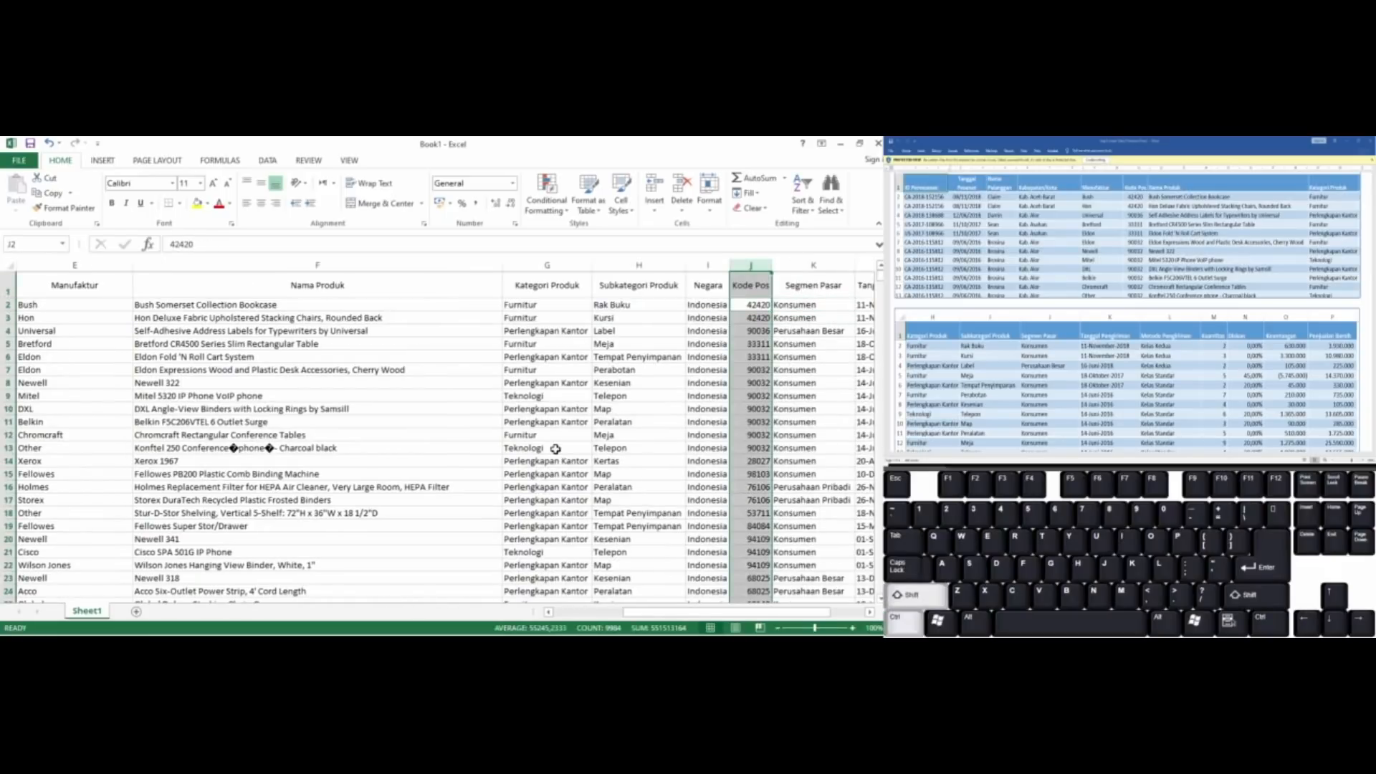
key(ctrl+x)
key(ctrl+Left)
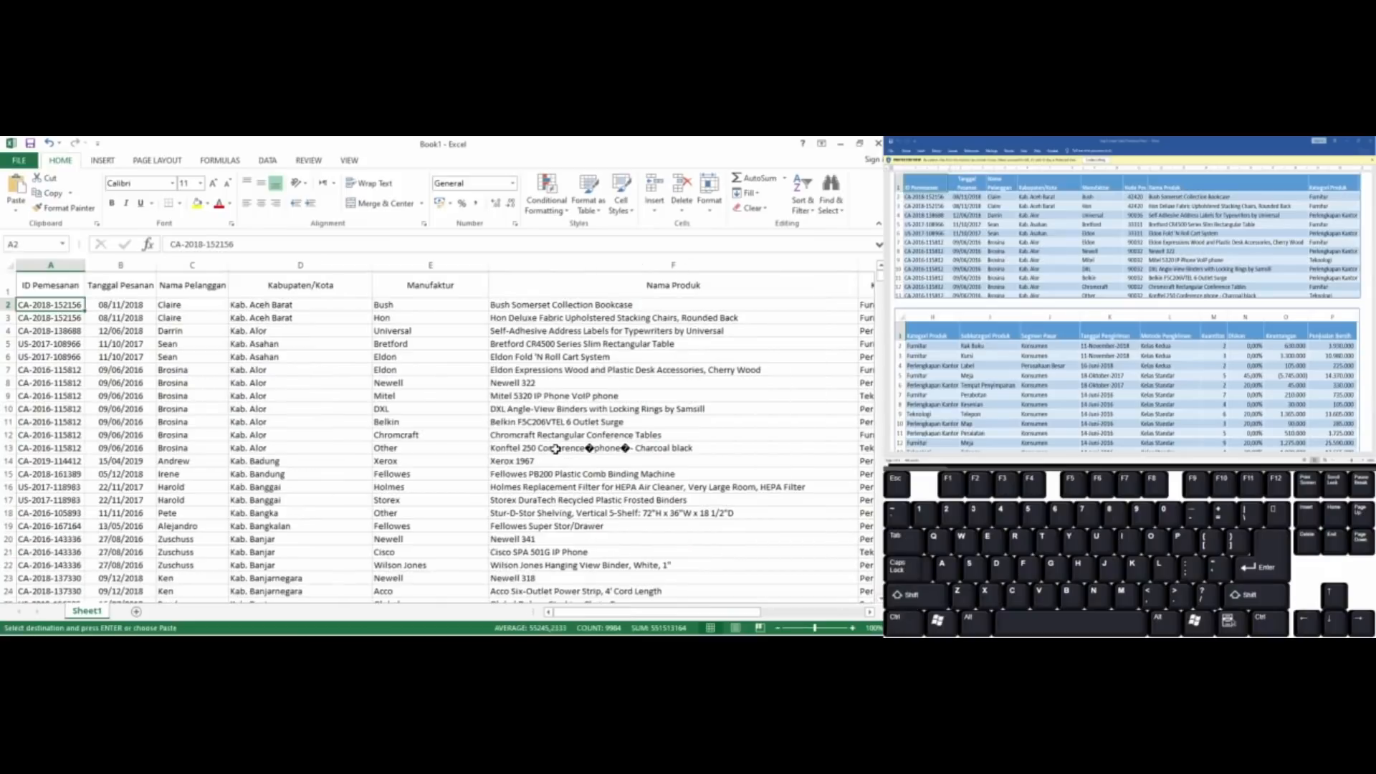
key(Right)
key(Right)
key(Right)
key(Right)
key(Right)
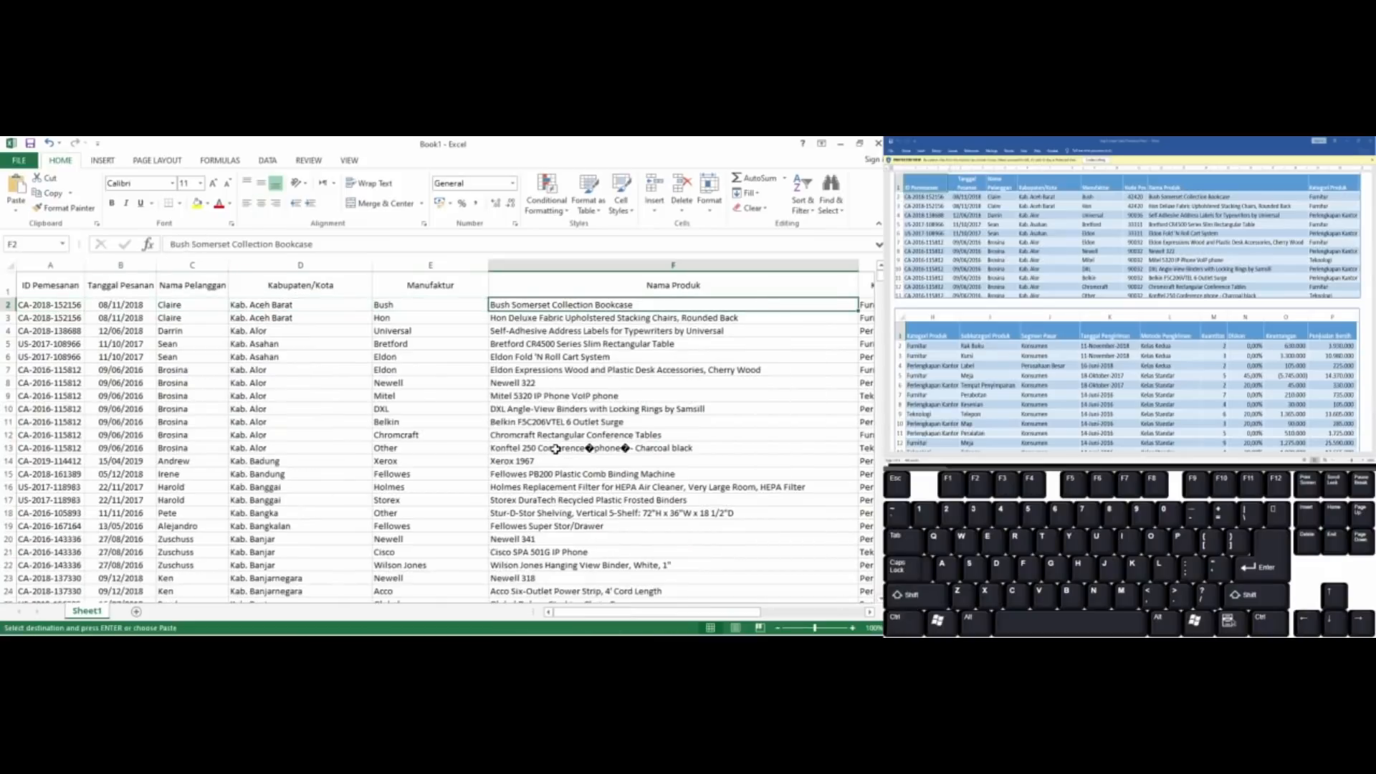
key(ctrl+plus)
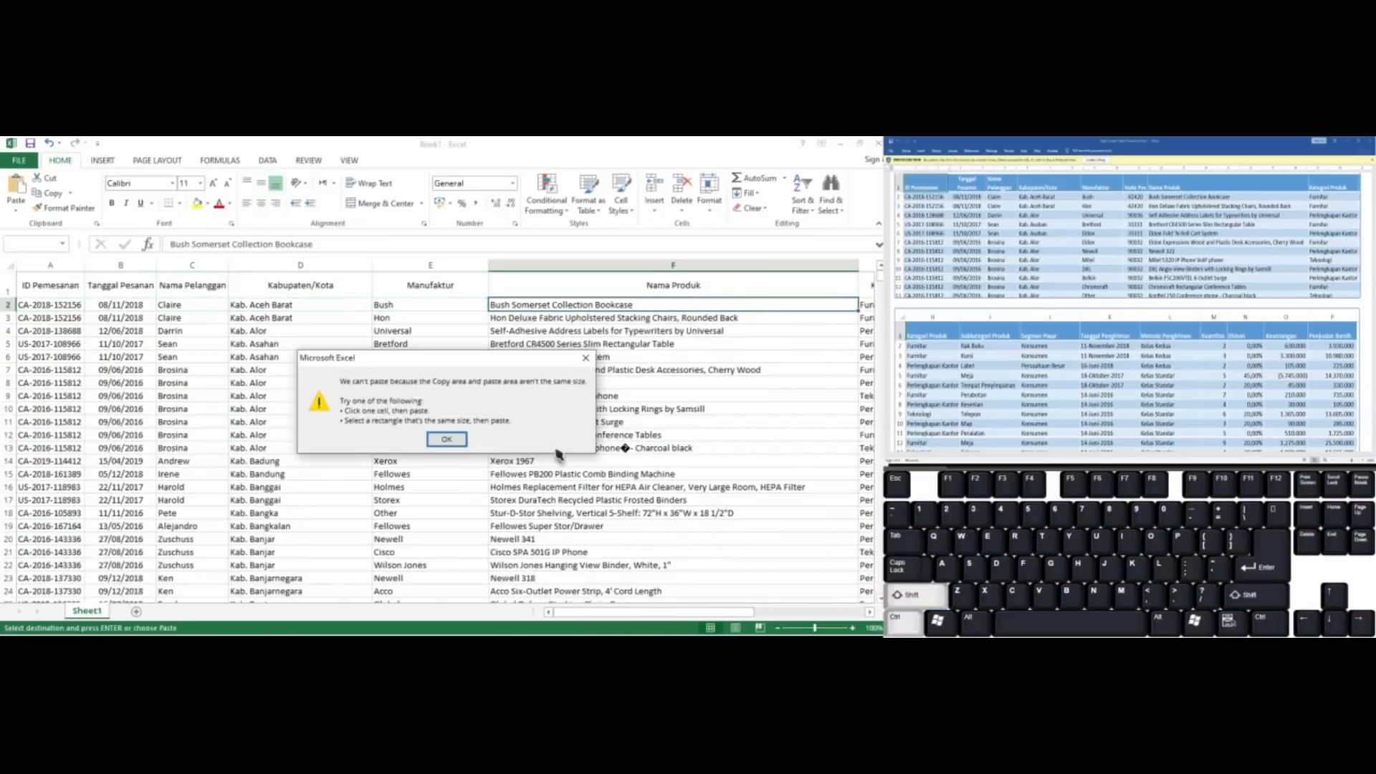
key(Return)
key(ctrl+space)
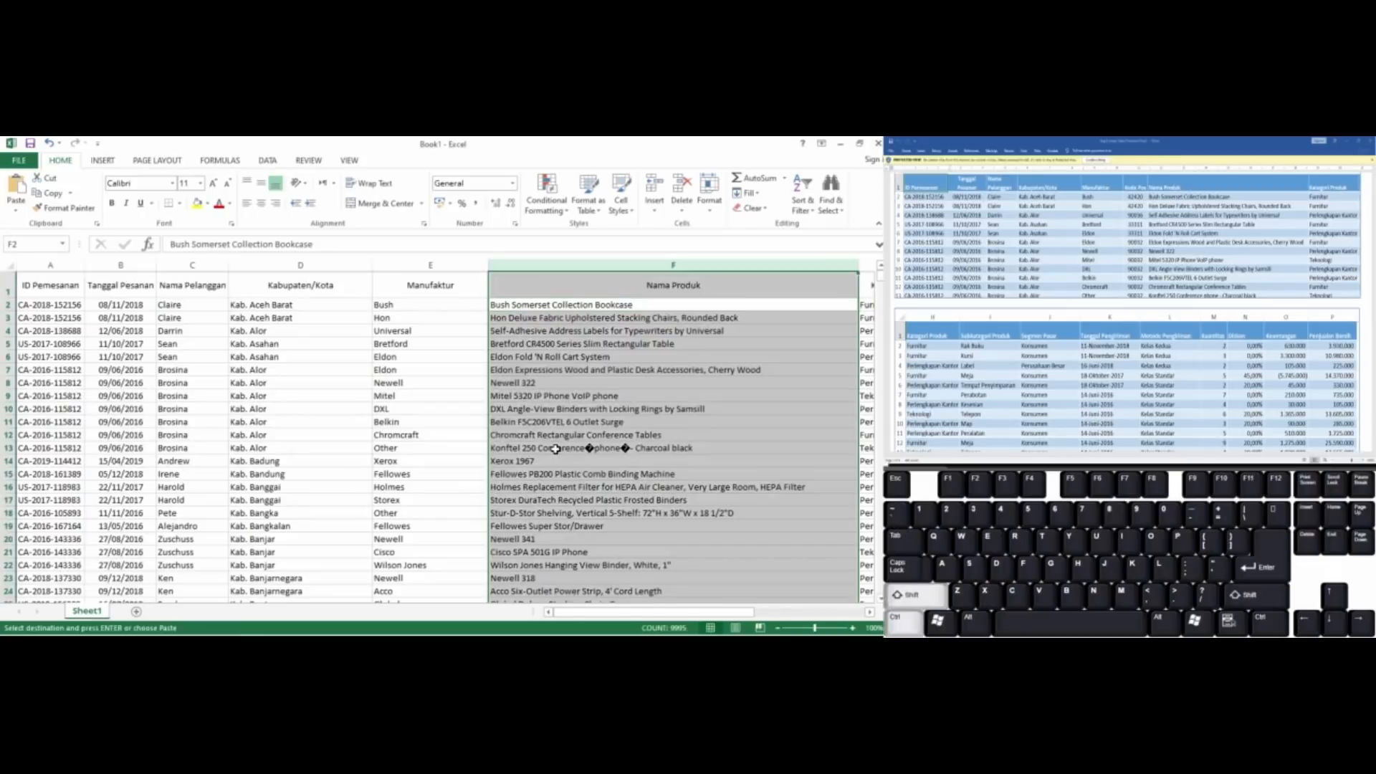
key(ctrl+plus)
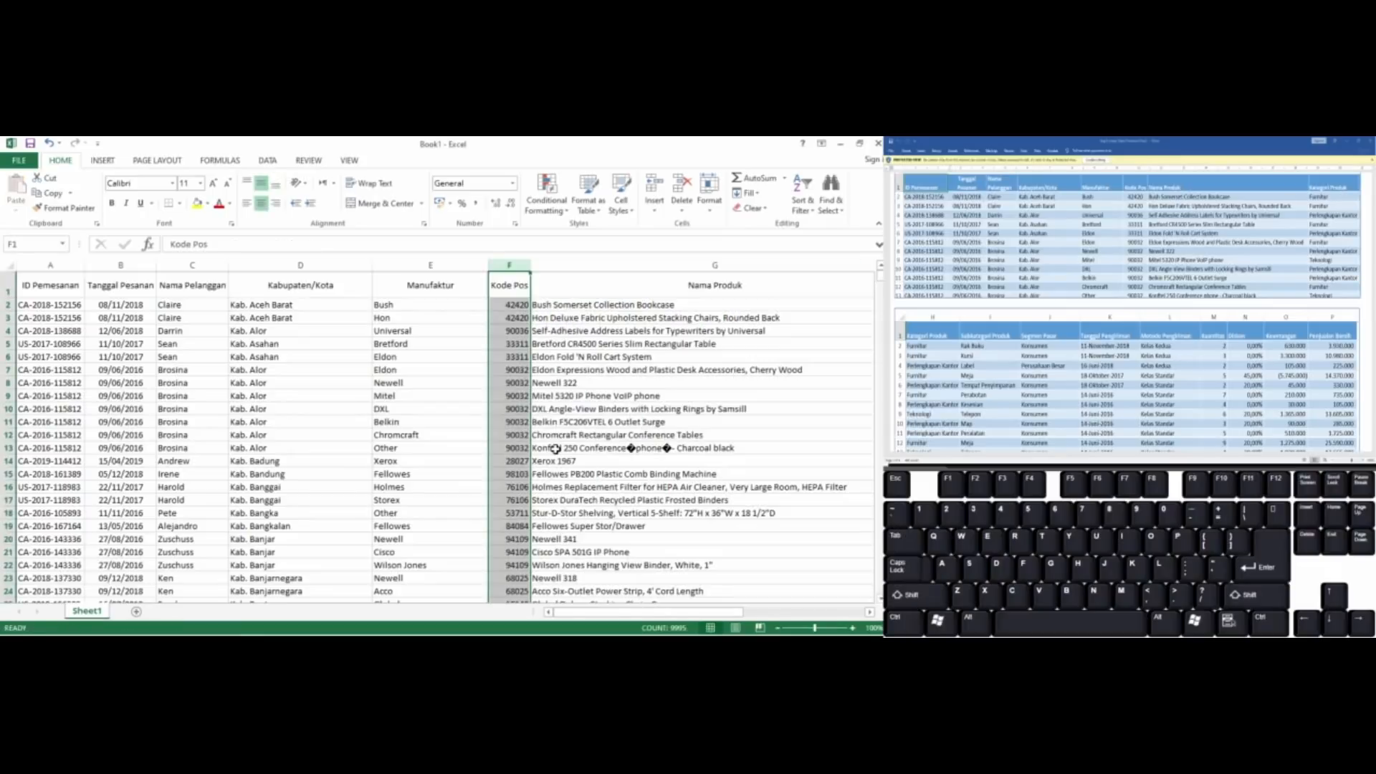
Check the order of the Nama Produk, Kategori Produk and Subkategori Produk columns against the sample tables
key(Right)
key(Down)
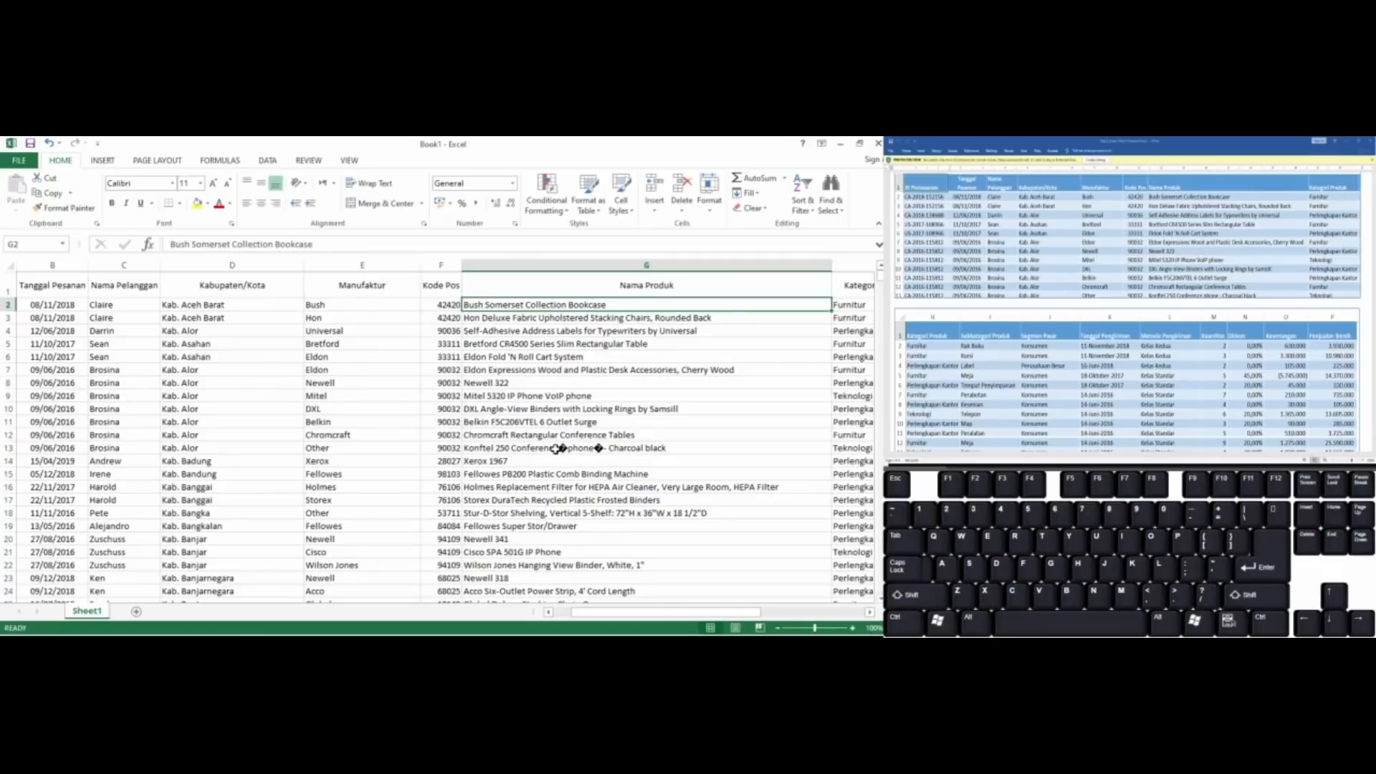
key(Right)
key(Left)
key(ctrl+space)
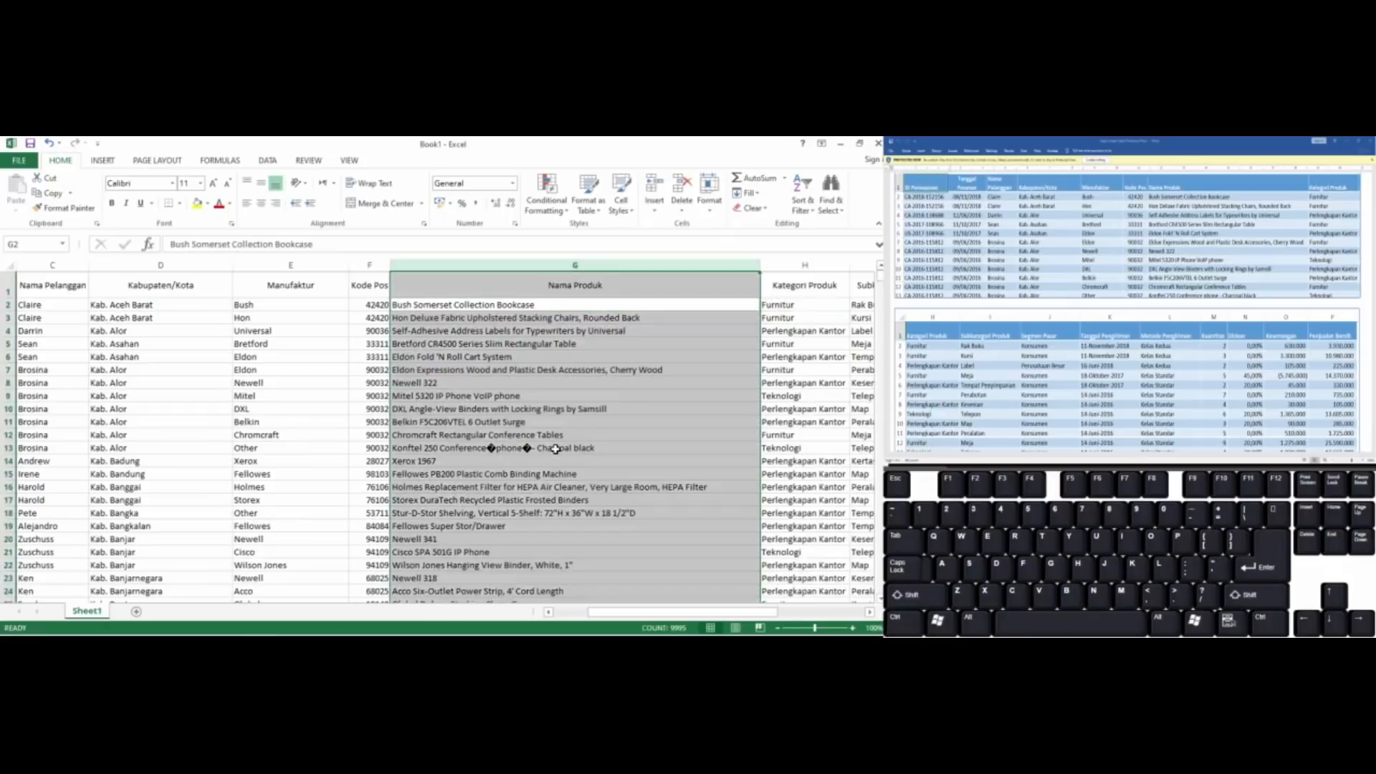
key(Right)
key(Right)
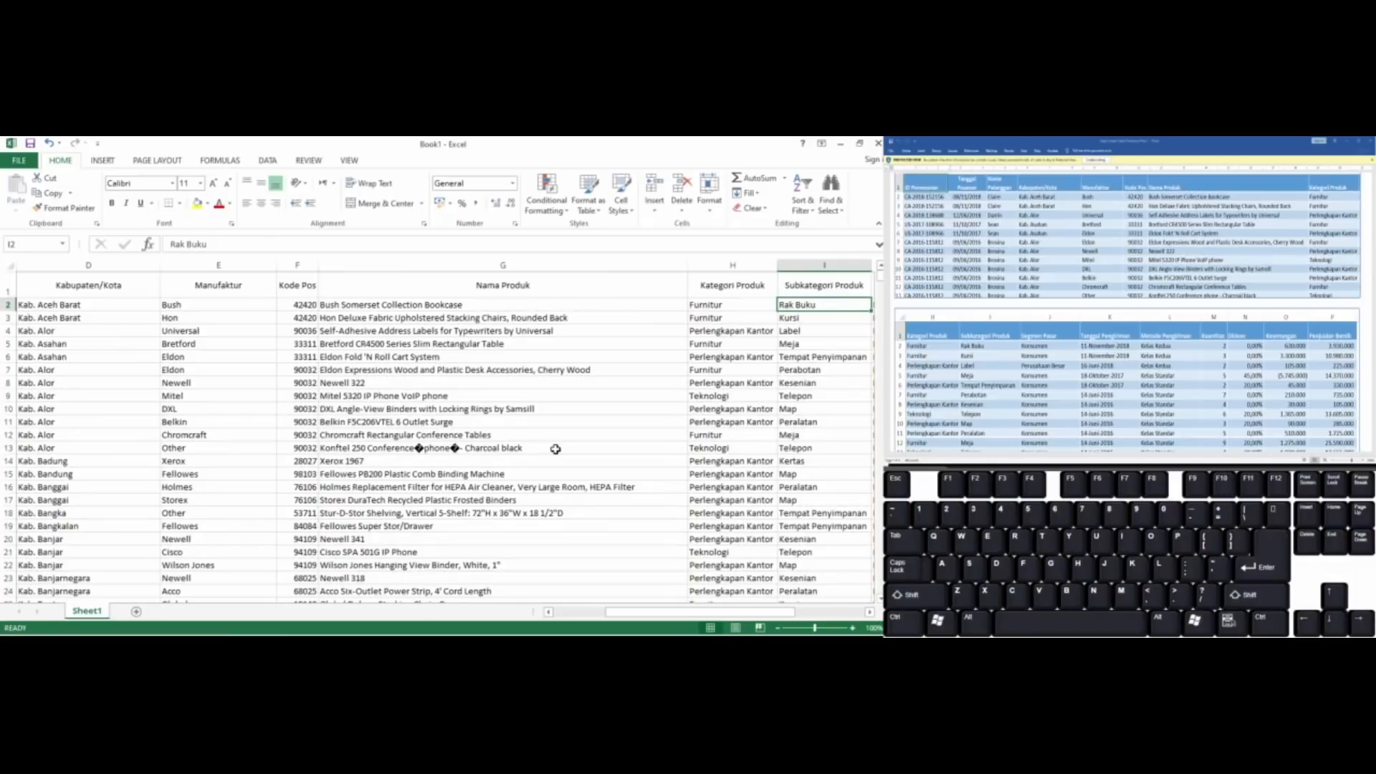
key(Left)
key(Left)
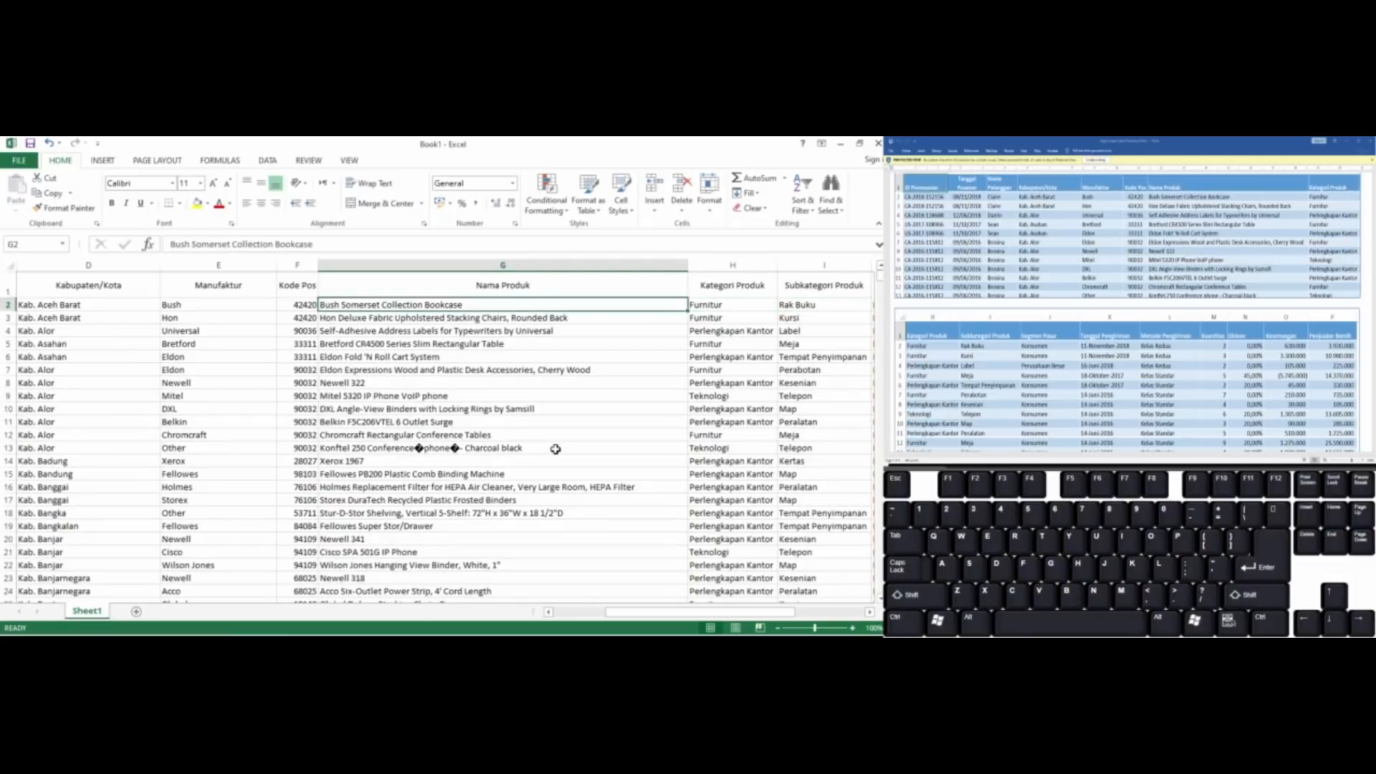
Delete the entire Negara column between Subkategori Produk and Segmen Pasar, since the sample tables do not include it
key(Right)
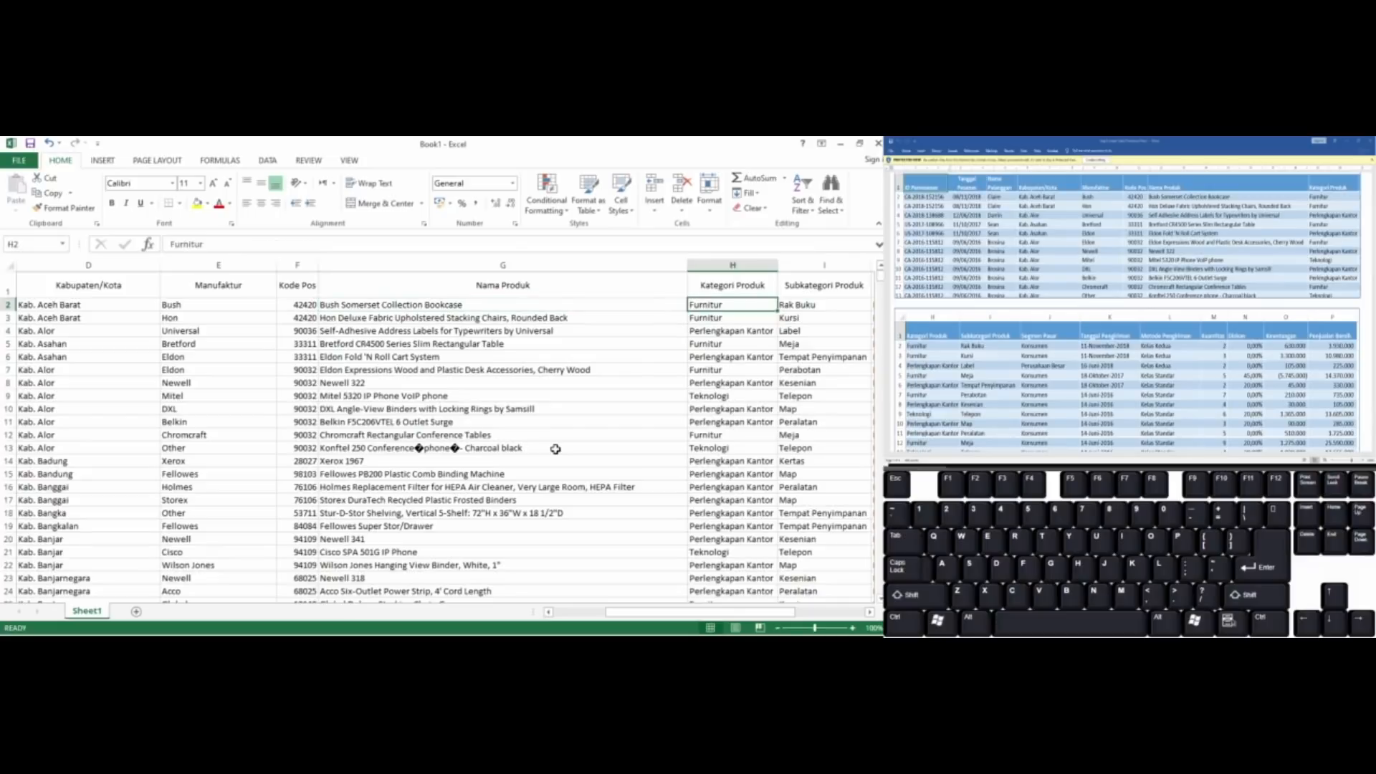
key(Right)
key(Right)
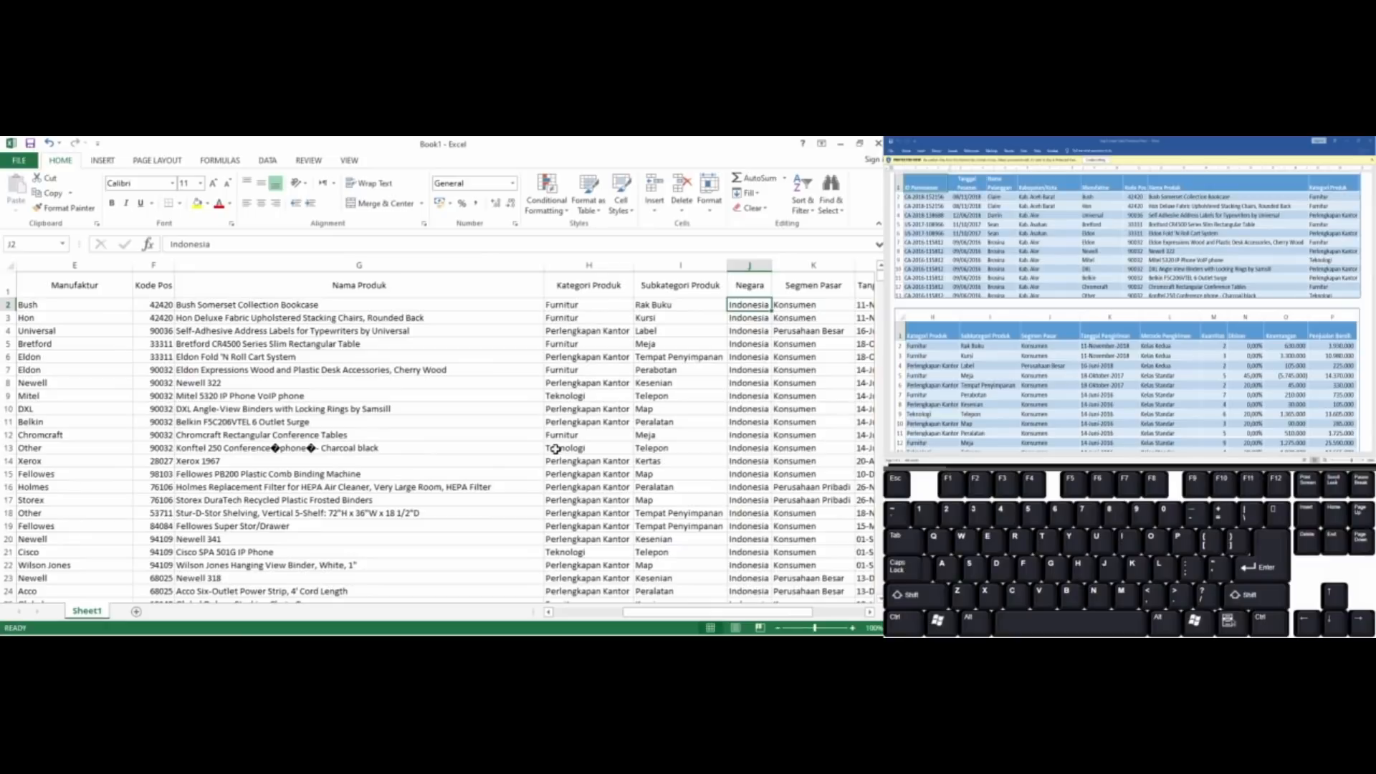
key(ctrl)
key(ctrl+space)
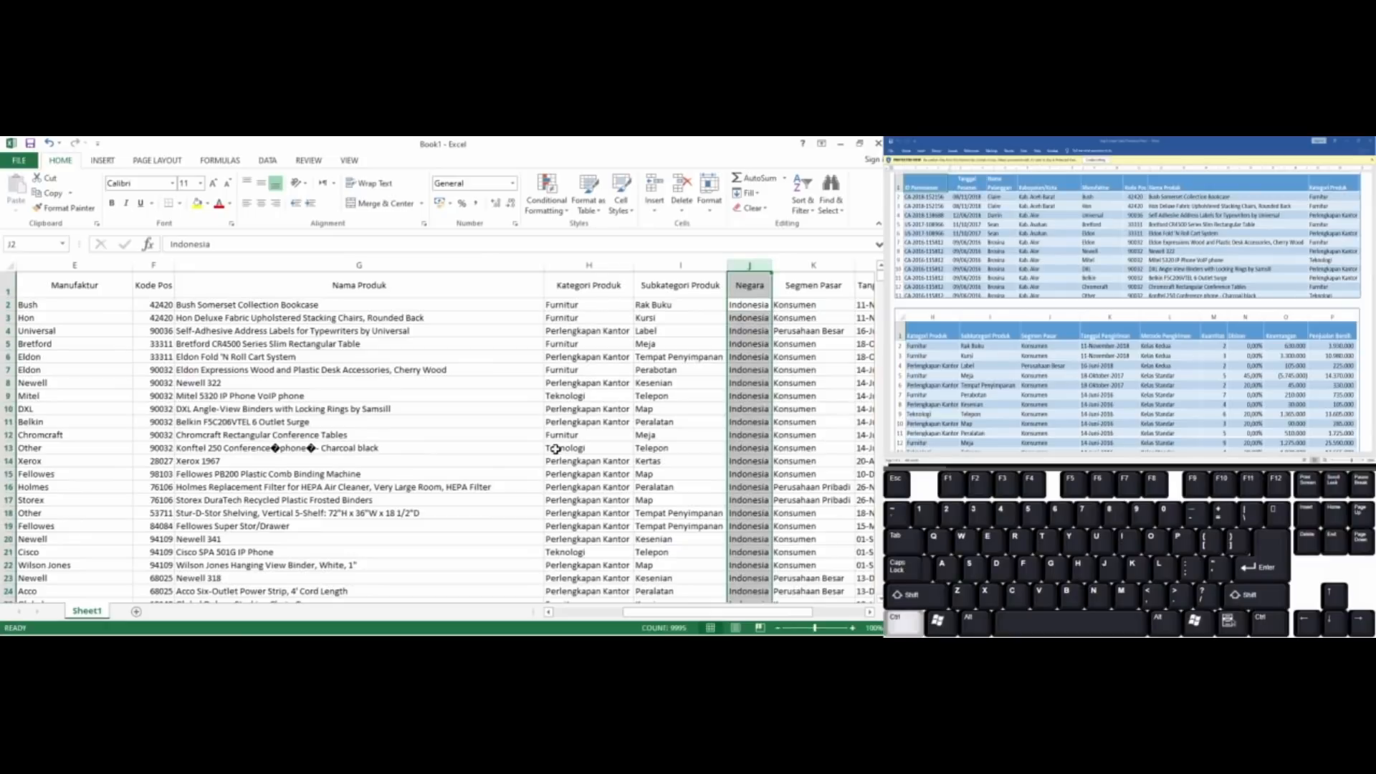
key(alt)
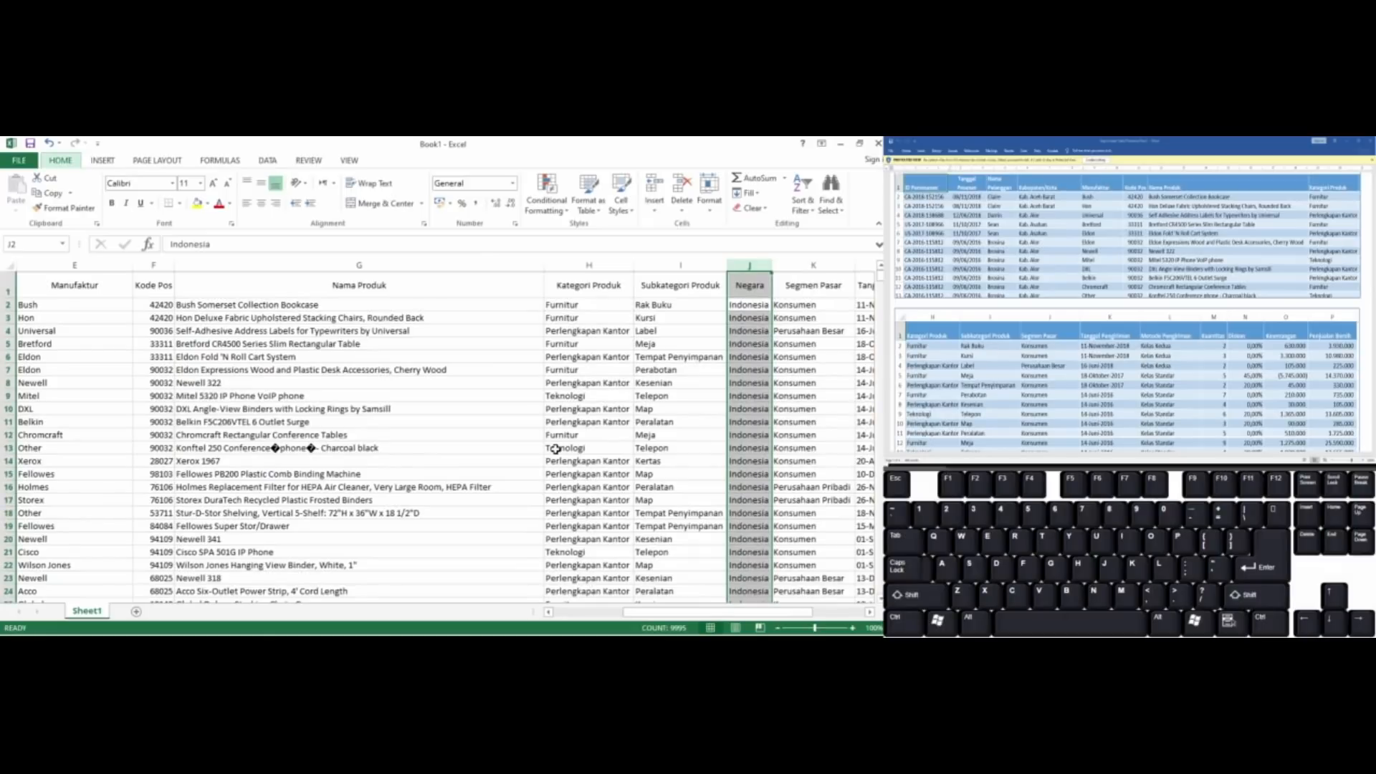
key(d)
key(c)
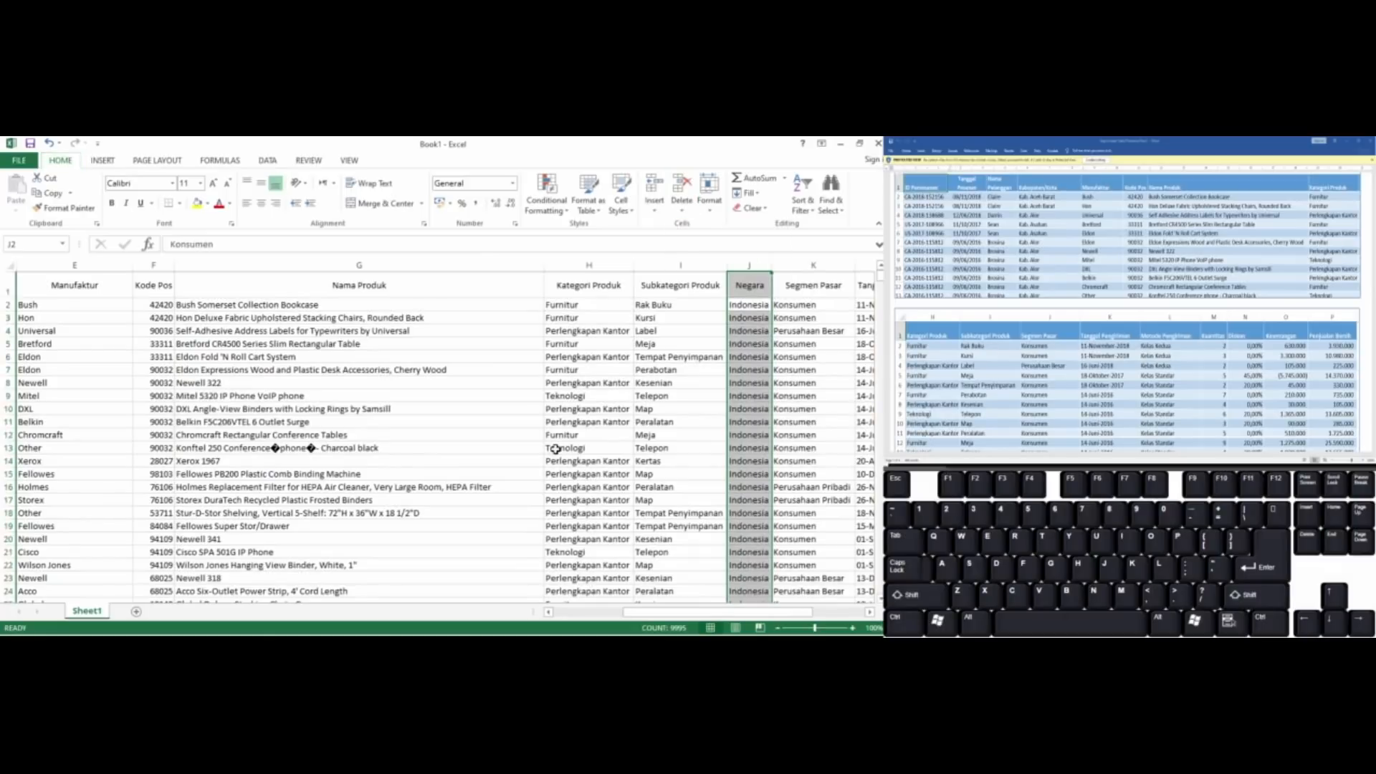
key(Right)
key(Left)
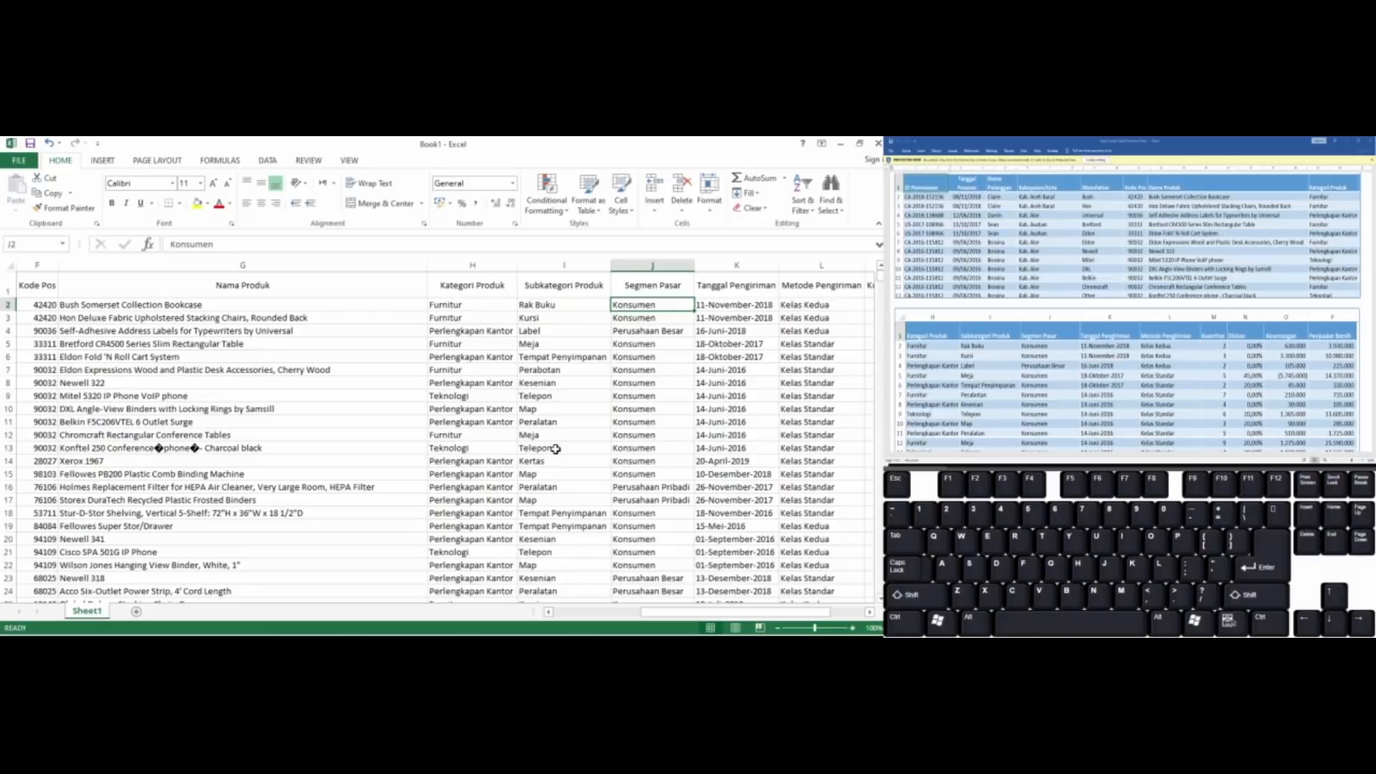
Compare the remaining columns with the sample tables and rename the Penjualan header in P1 as Penjualan Bersih
key(Right)
key(Right)
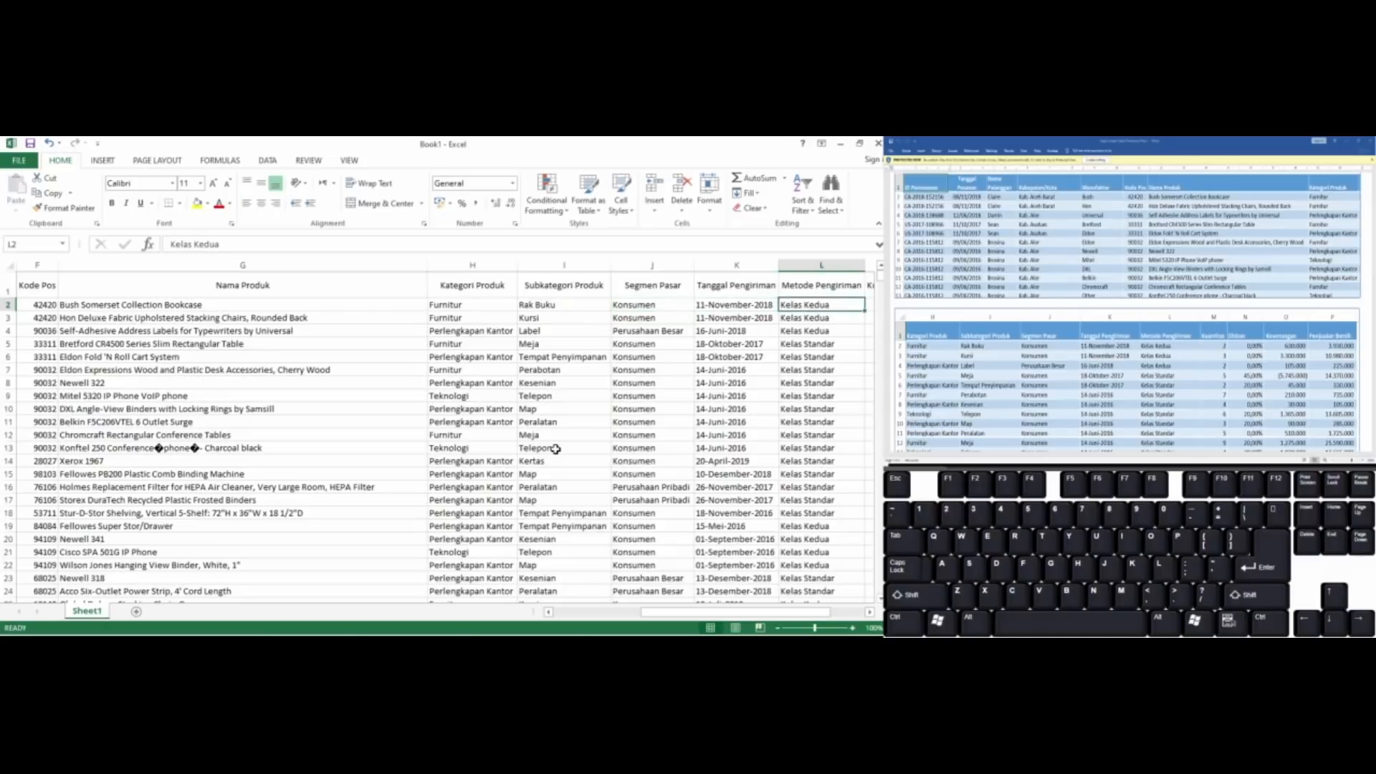
key(Right)
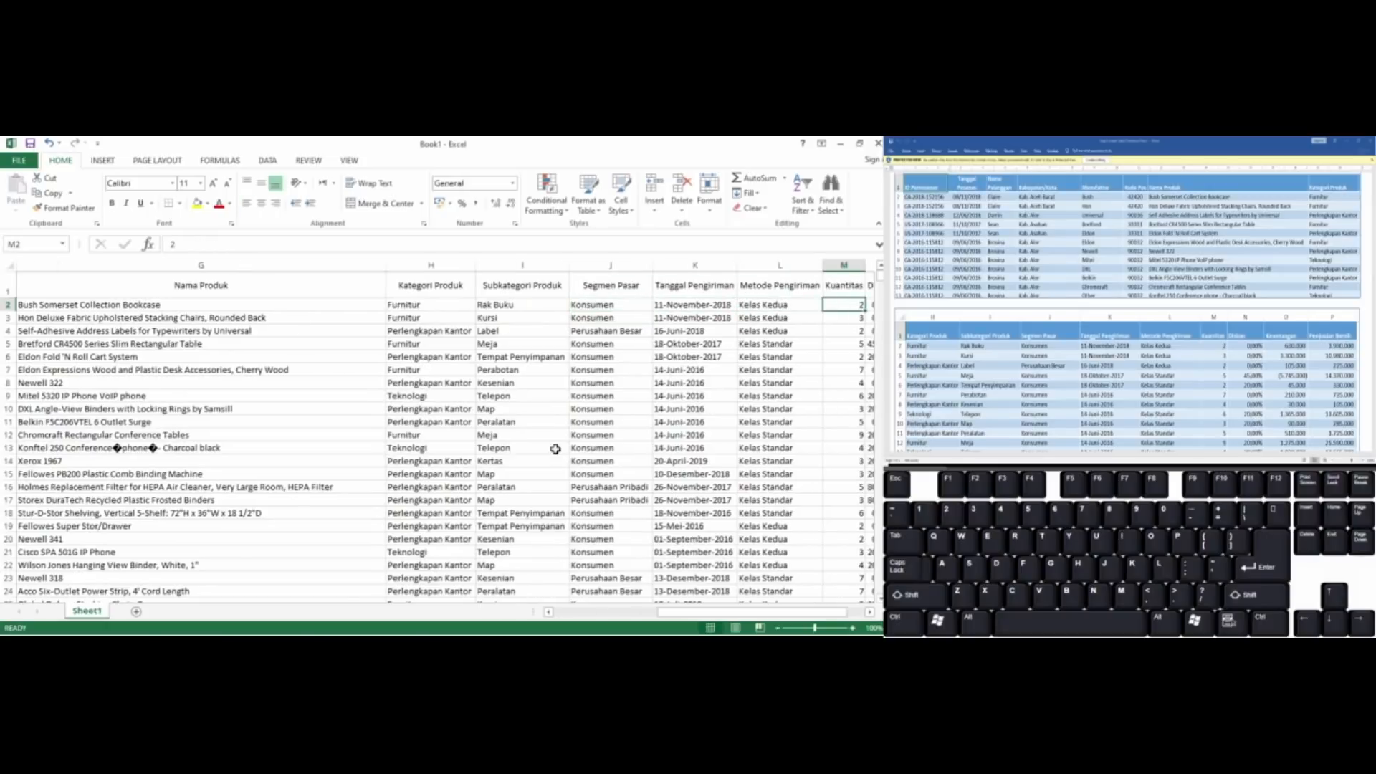
key(Right)
key(Right)
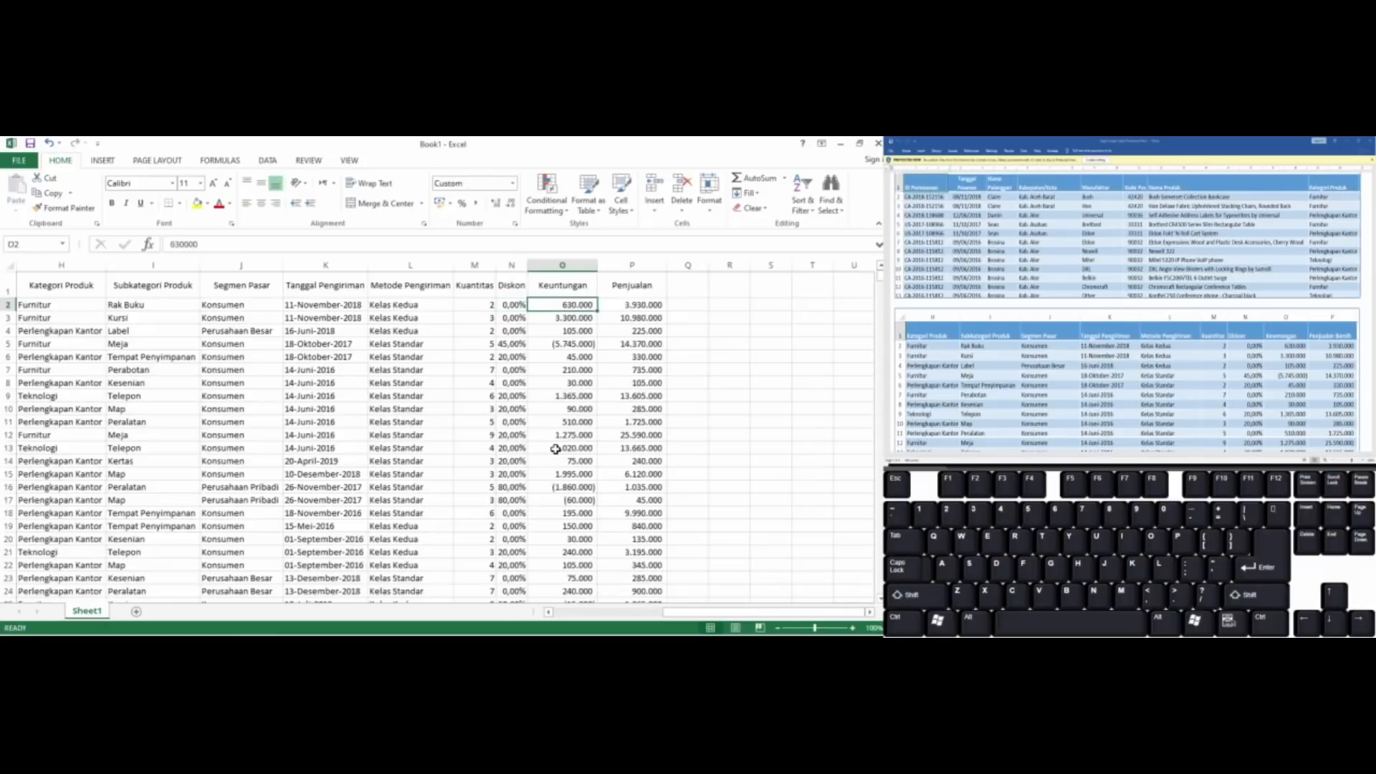
key(Right)
key(Up)
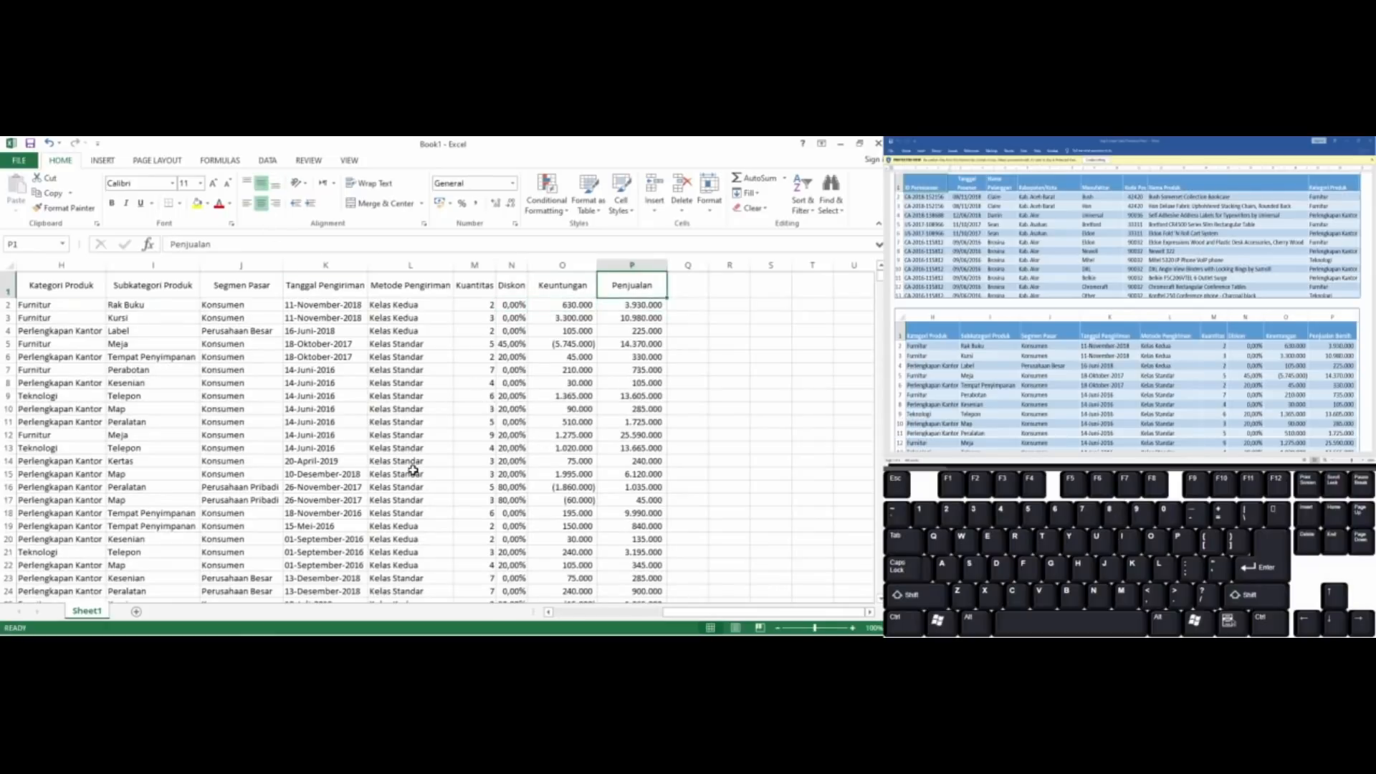
key(F2)
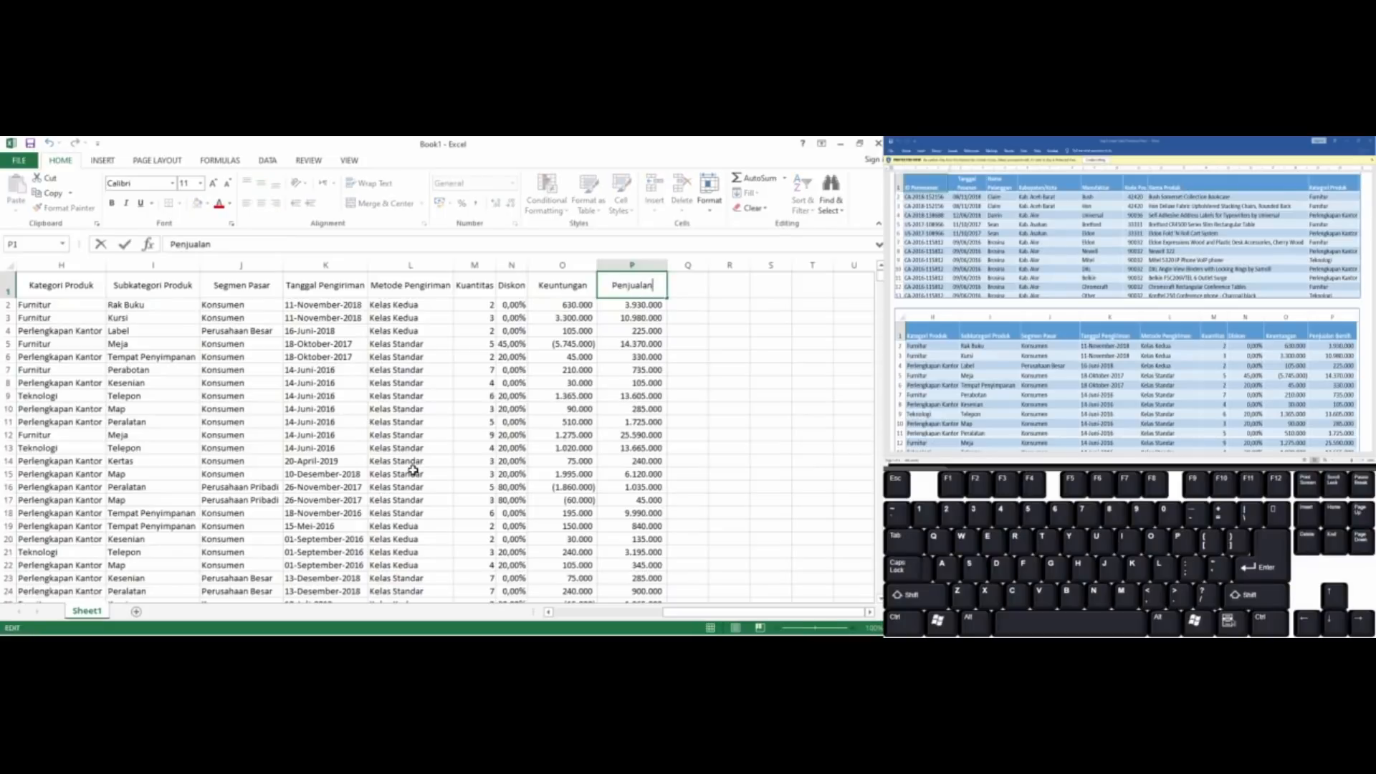
text(Bersih)
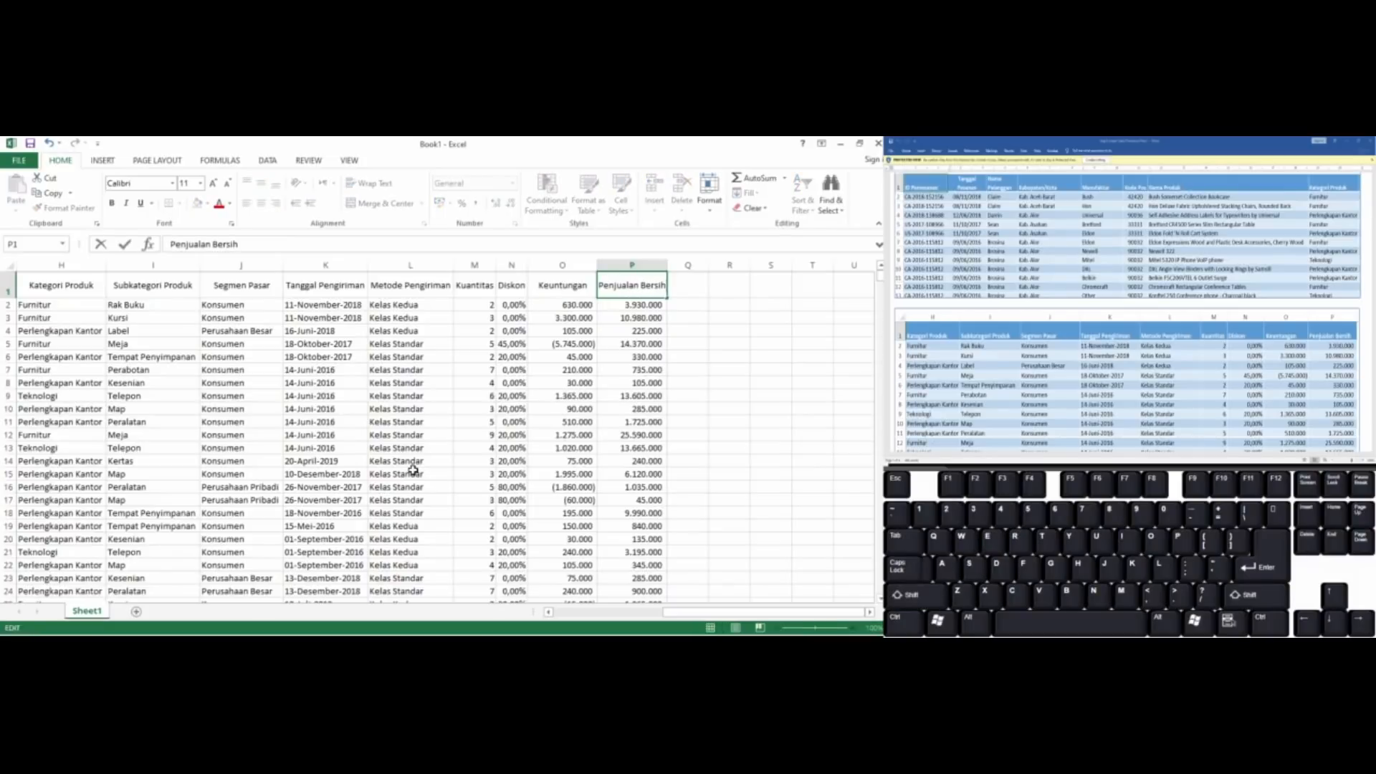
key(Return)
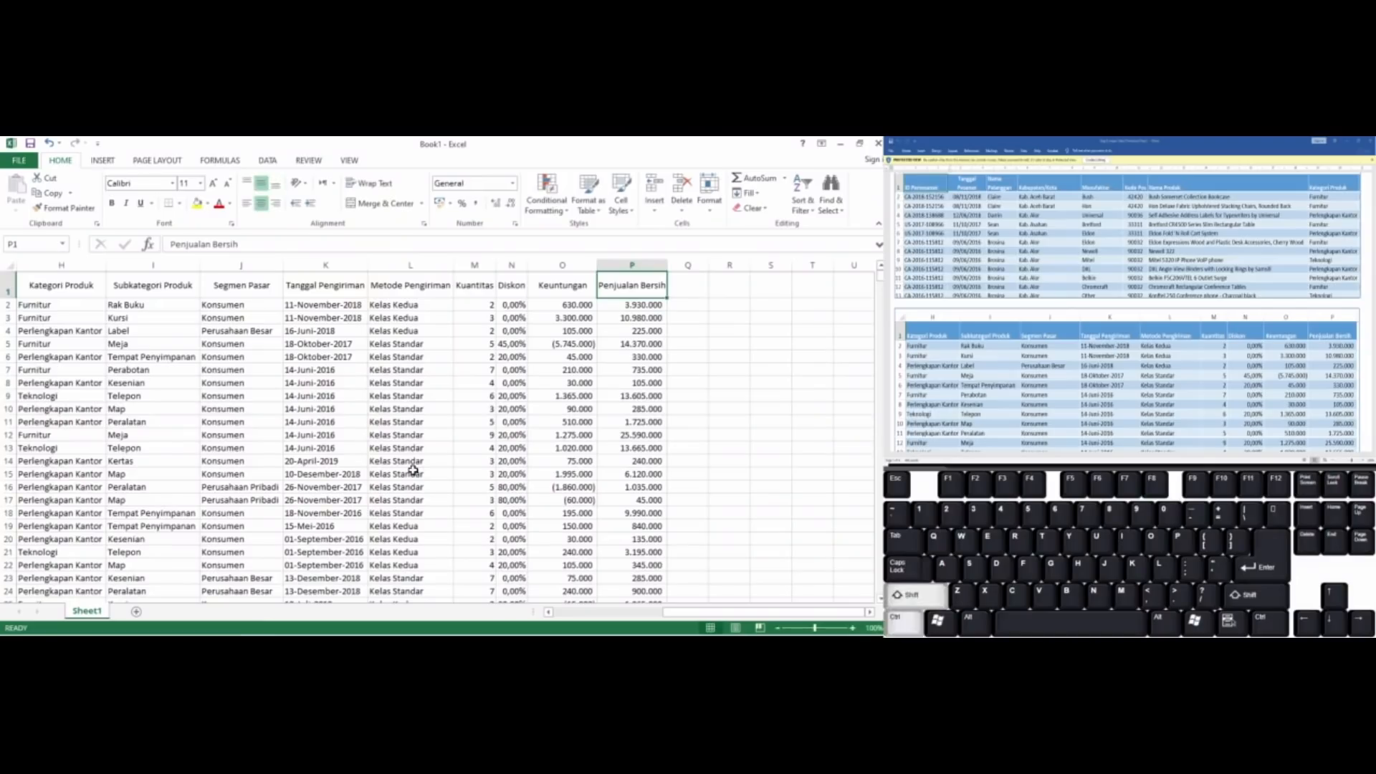
Turn on text wrapping for all header cells in row 1, from ID Pemesanan to Penjualan Bersih
key(ctrl+shift+Left)
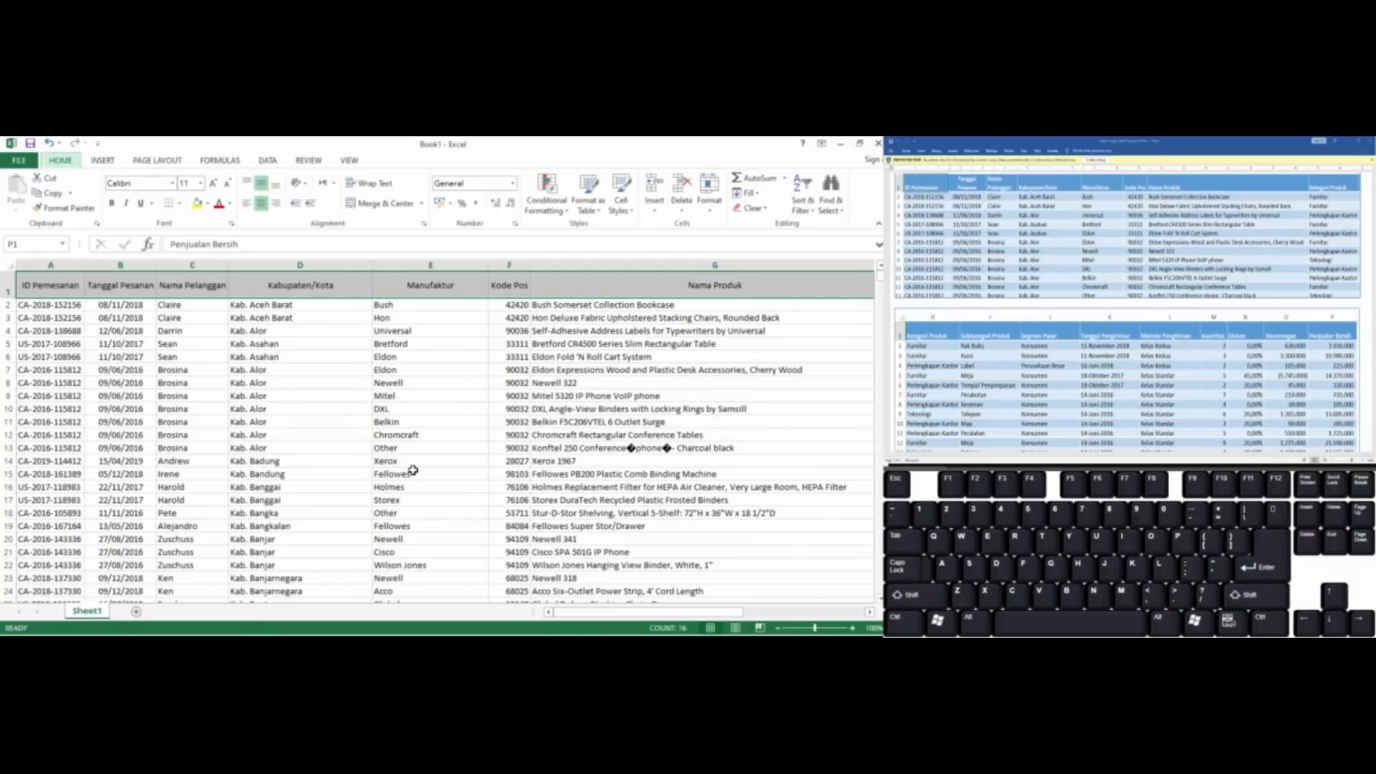
key(alt+h)
key(w)
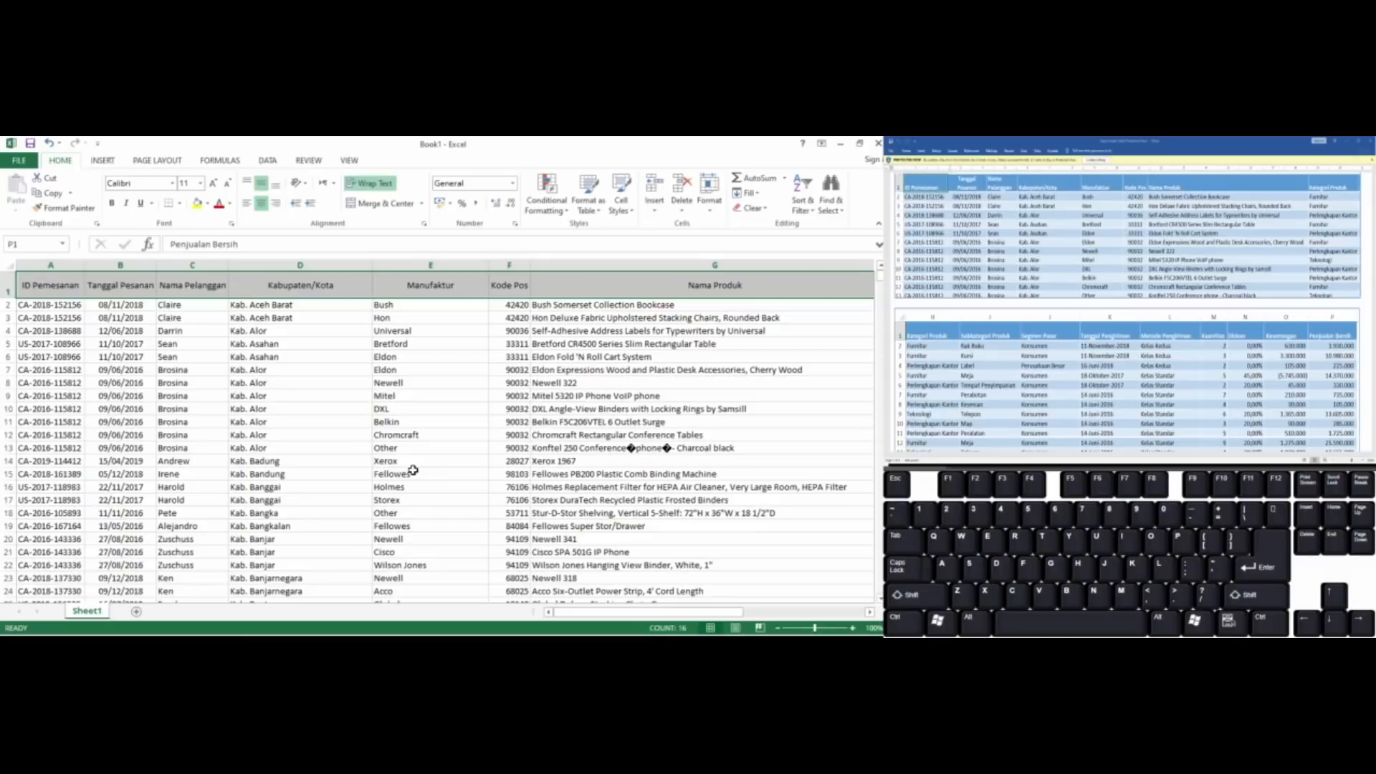
key(Right)
key(Left)
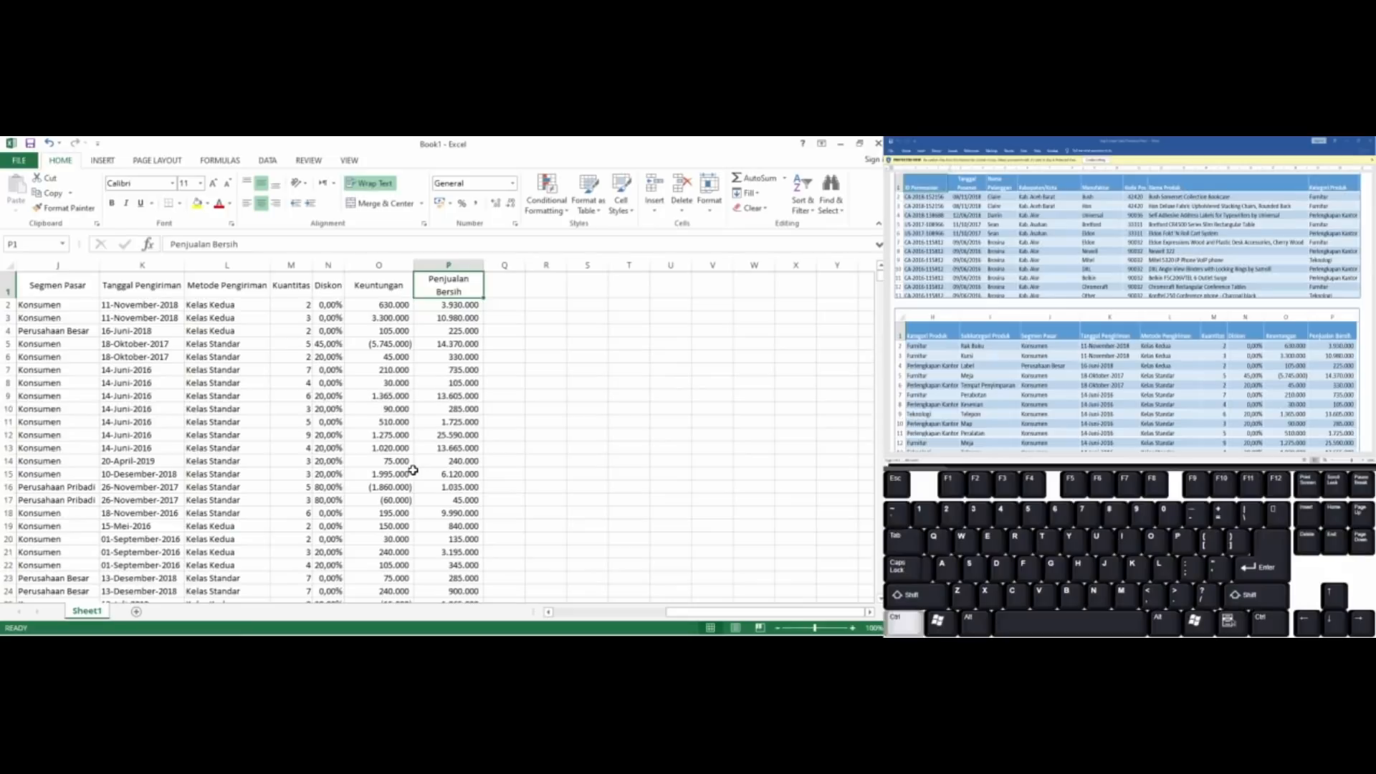
key(ctrl+Left)
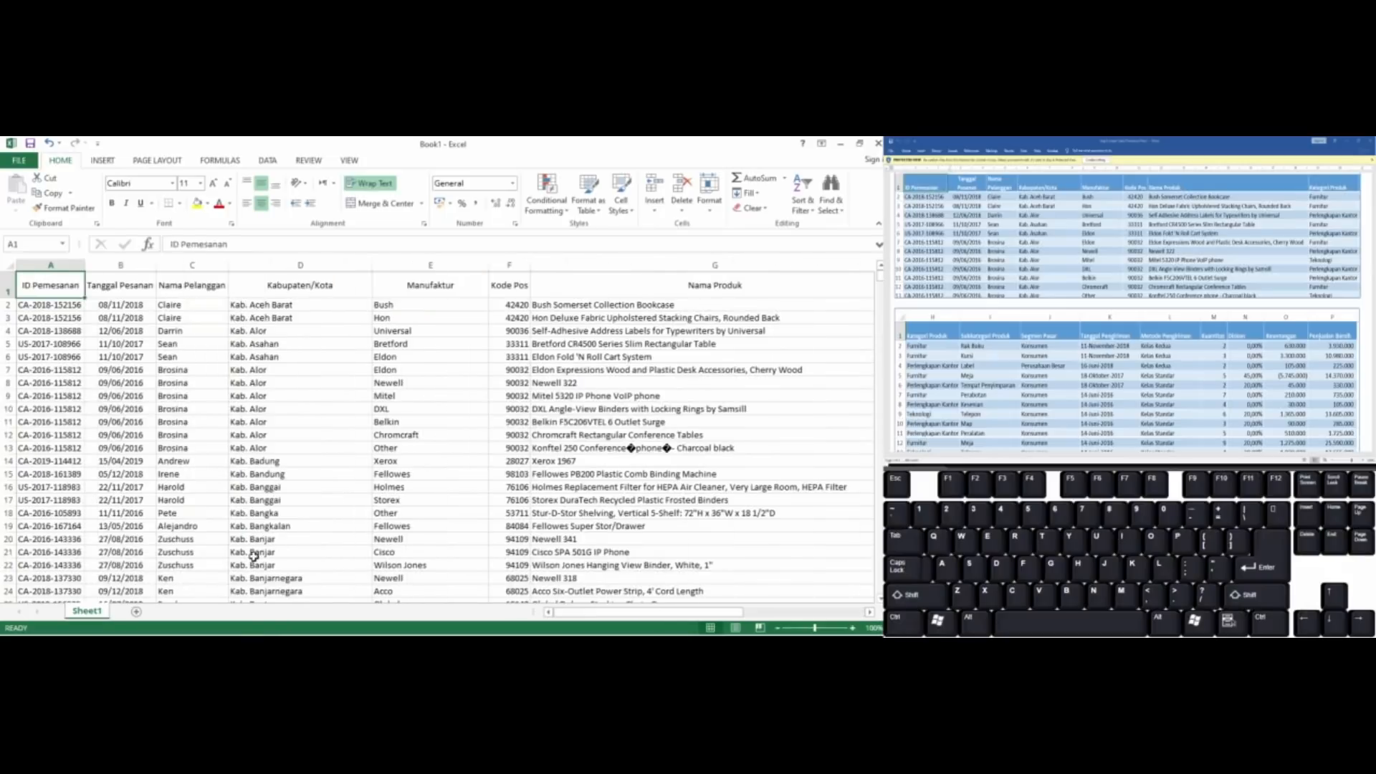
Review the Soal A instructions and sample tables in the Word assignment, and rename the Excel worksheet as 6A
click(1165, 246)
scroll(1165, 245, down, 5)
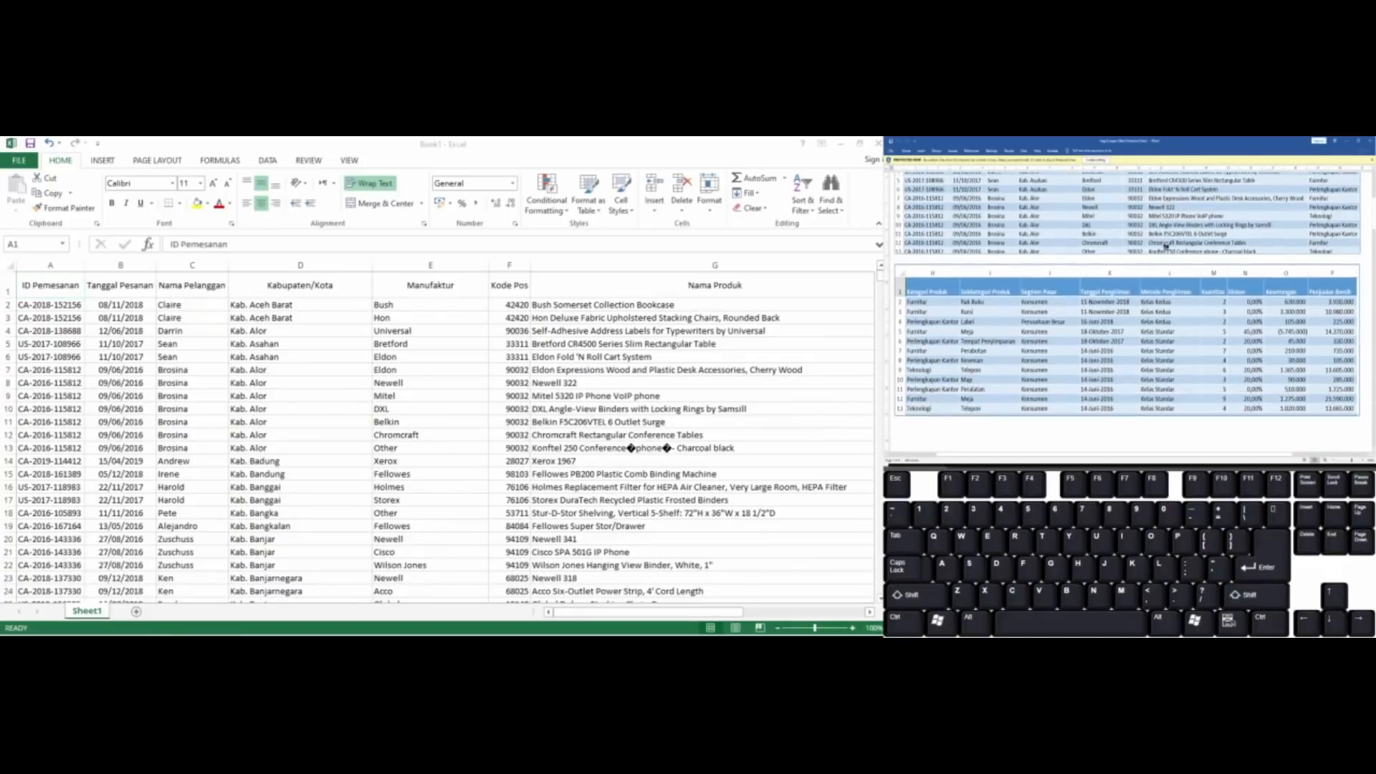
scroll(1165, 247, up, 10)
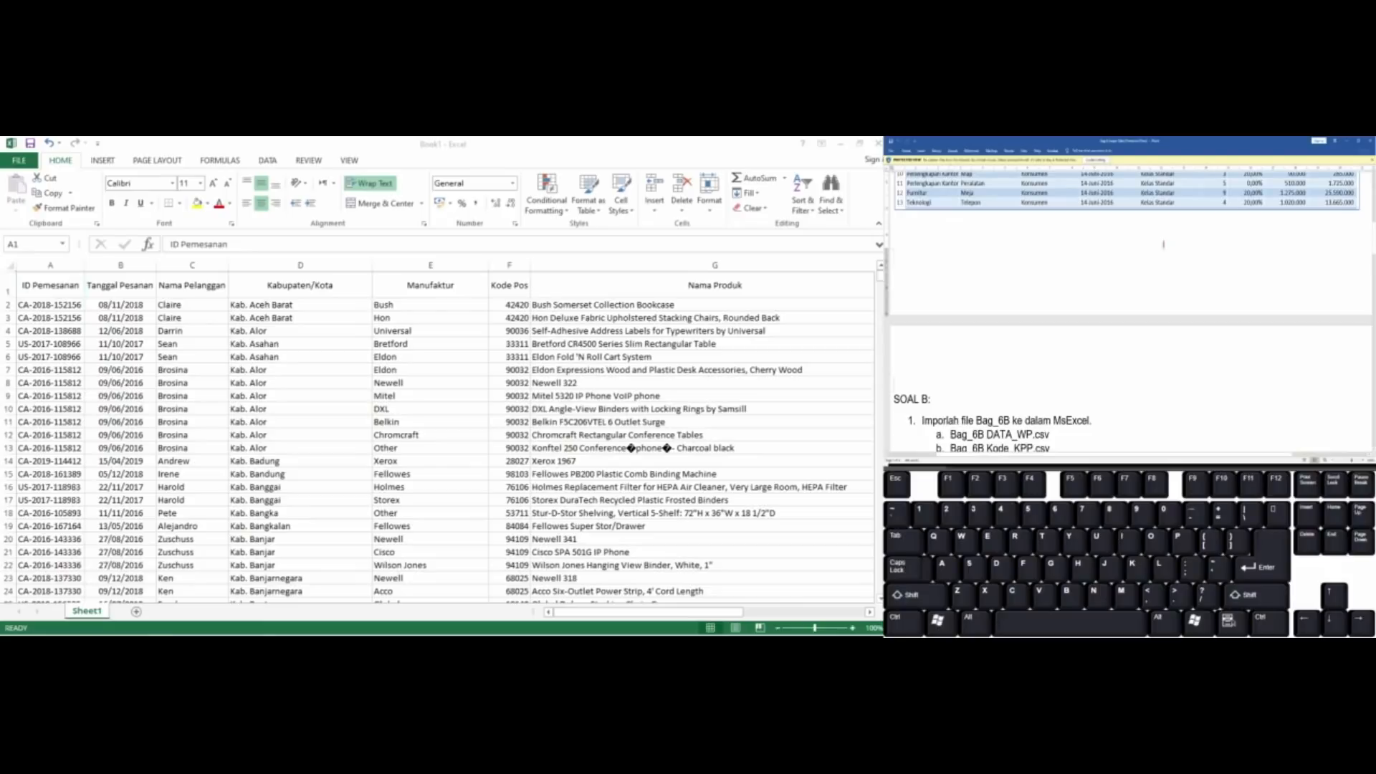
scroll(1163, 244, up, 2)
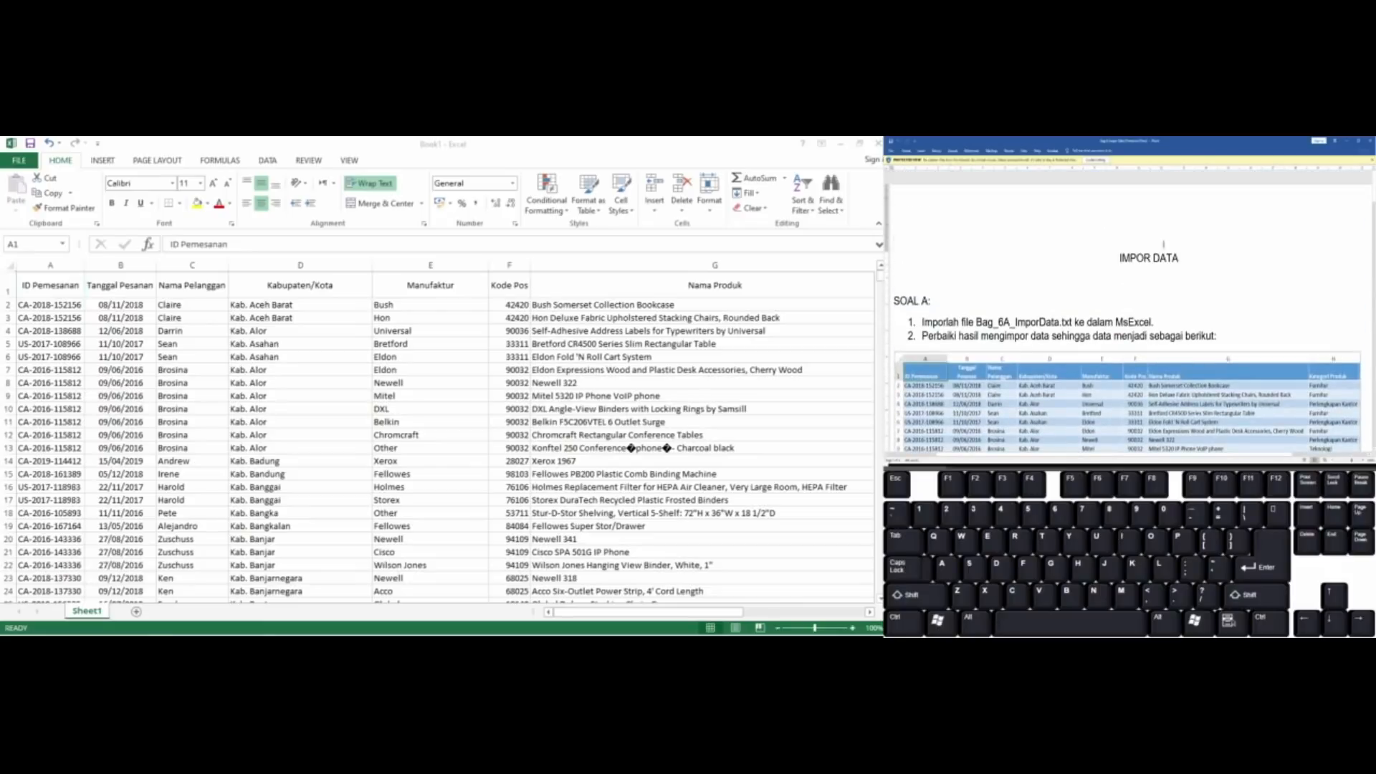
scroll(1163, 245, down, 10)
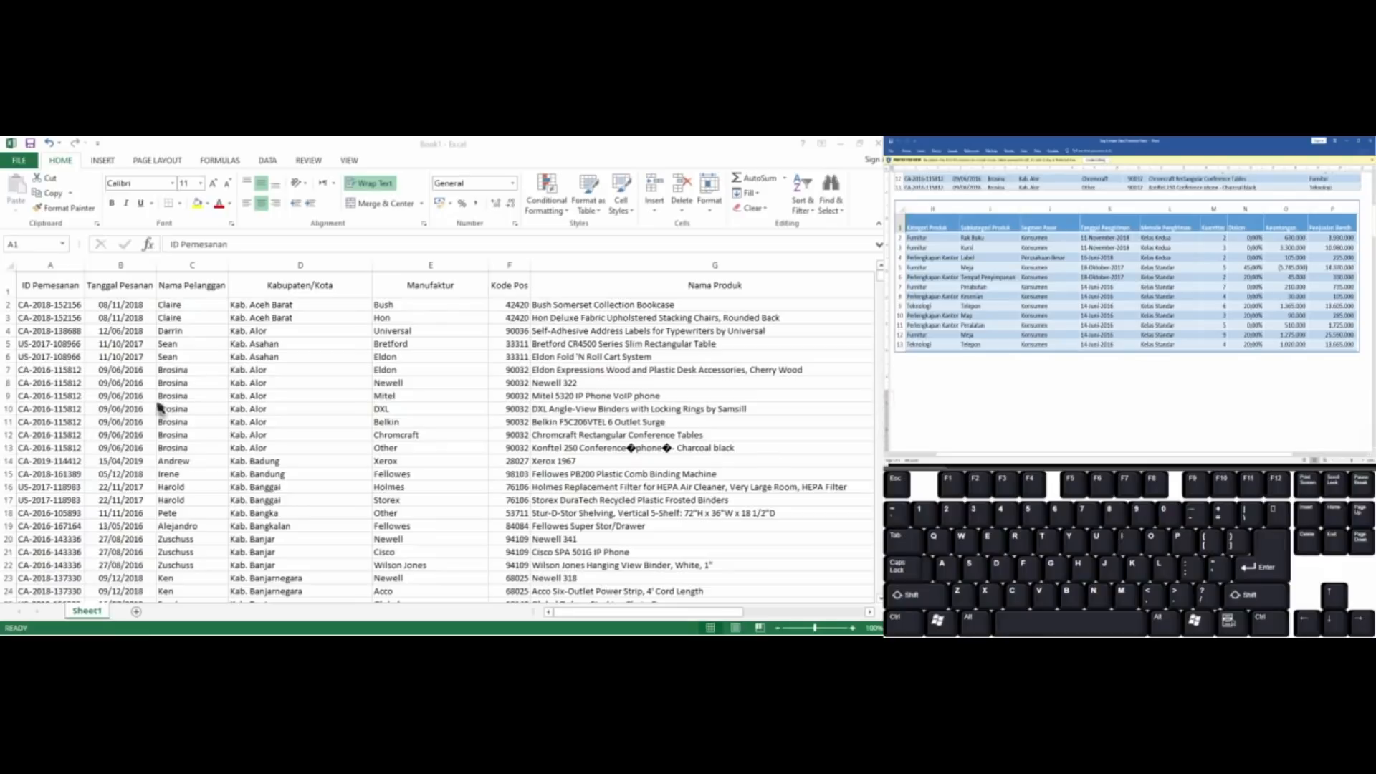
click(83, 615)
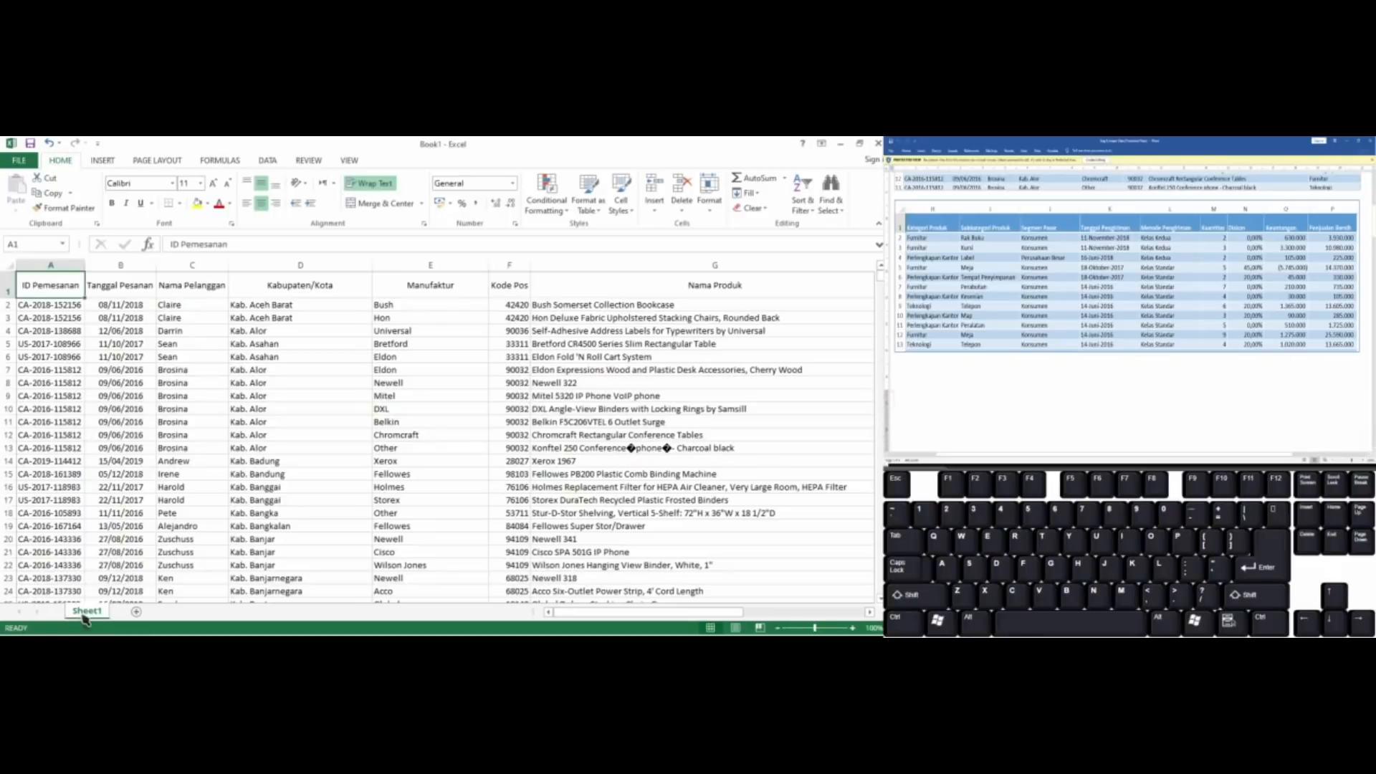
double_click(87, 612)
text(6A)
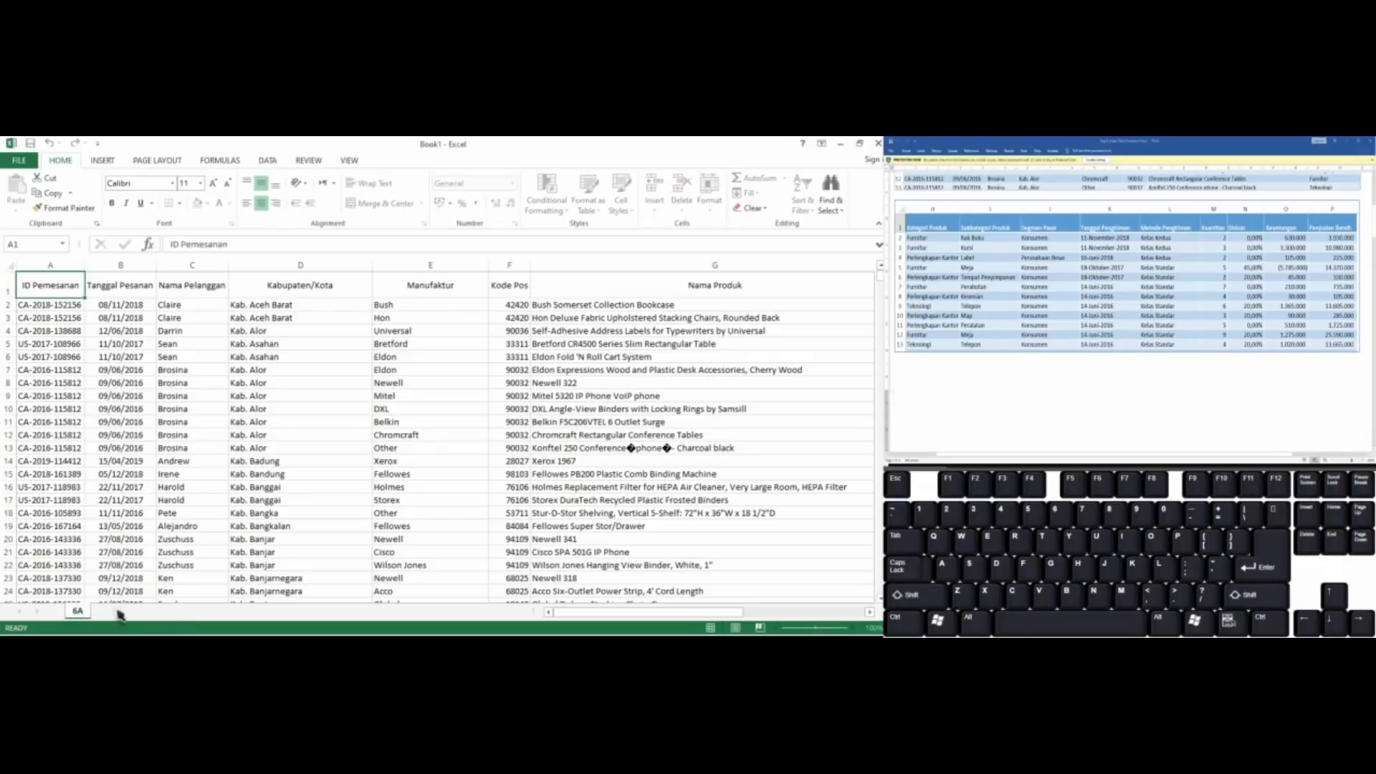
Add a new worksheet after 6A and review the Soal B import instructions in the Word assignment
click(117, 612)
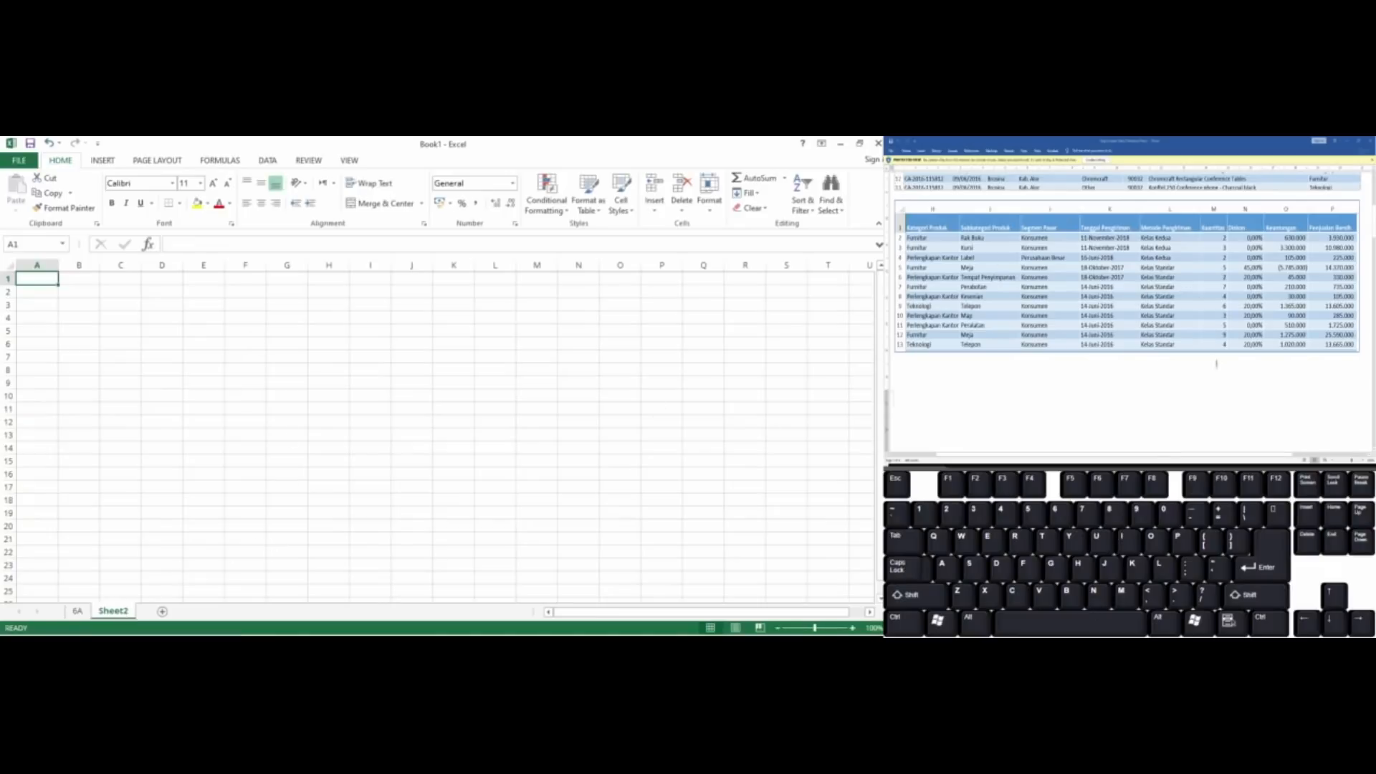
scroll(1214, 352, down, 2)
scroll(1216, 365, down, 5)
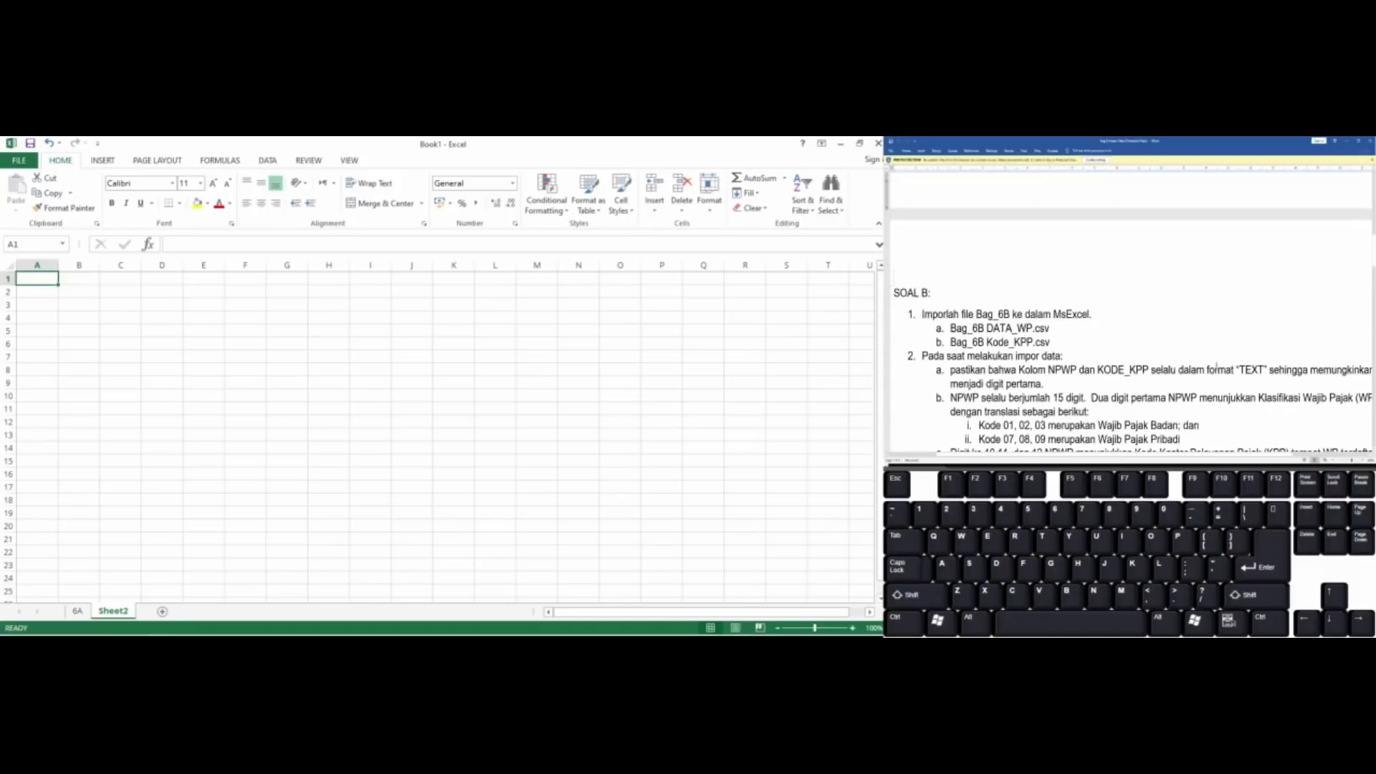
click(1216, 366)
scroll(1216, 366, down, 3)
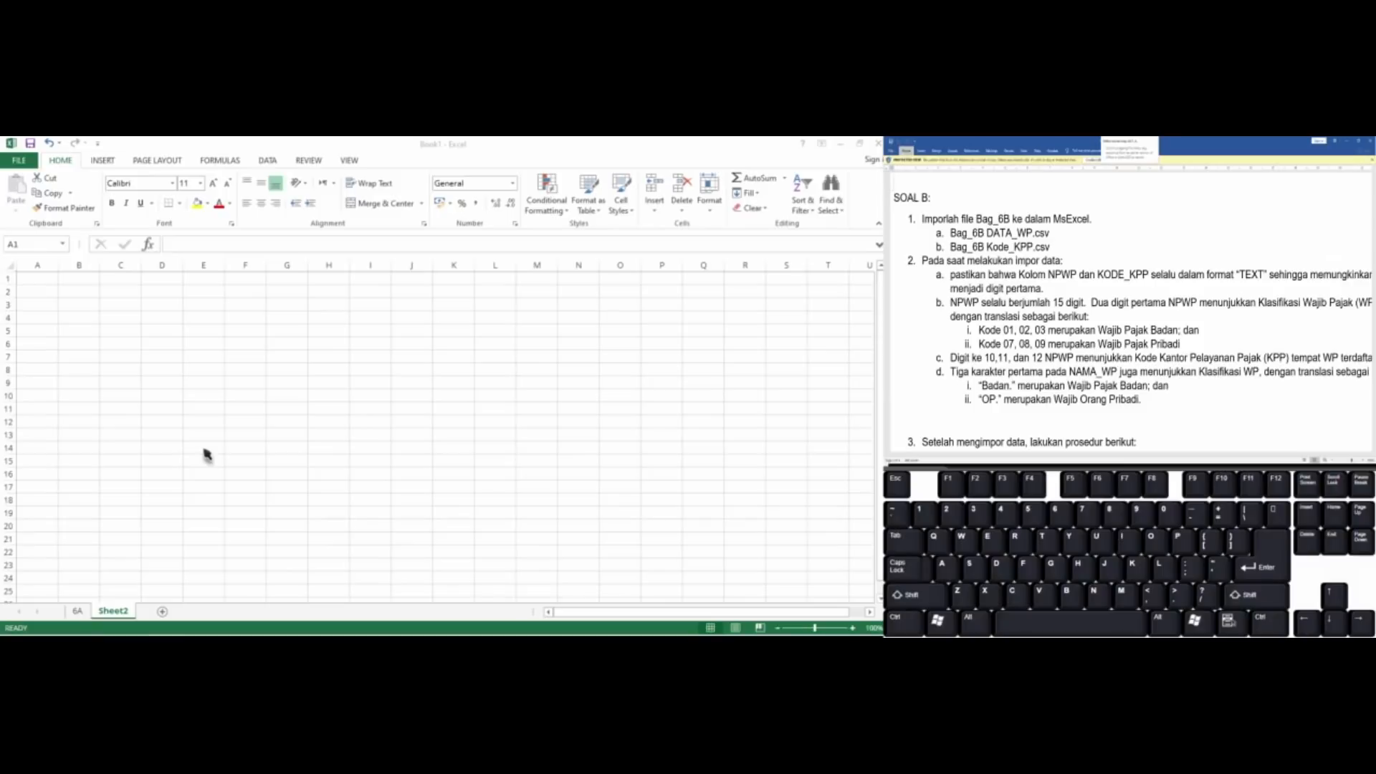
mouse_move(206, 634)
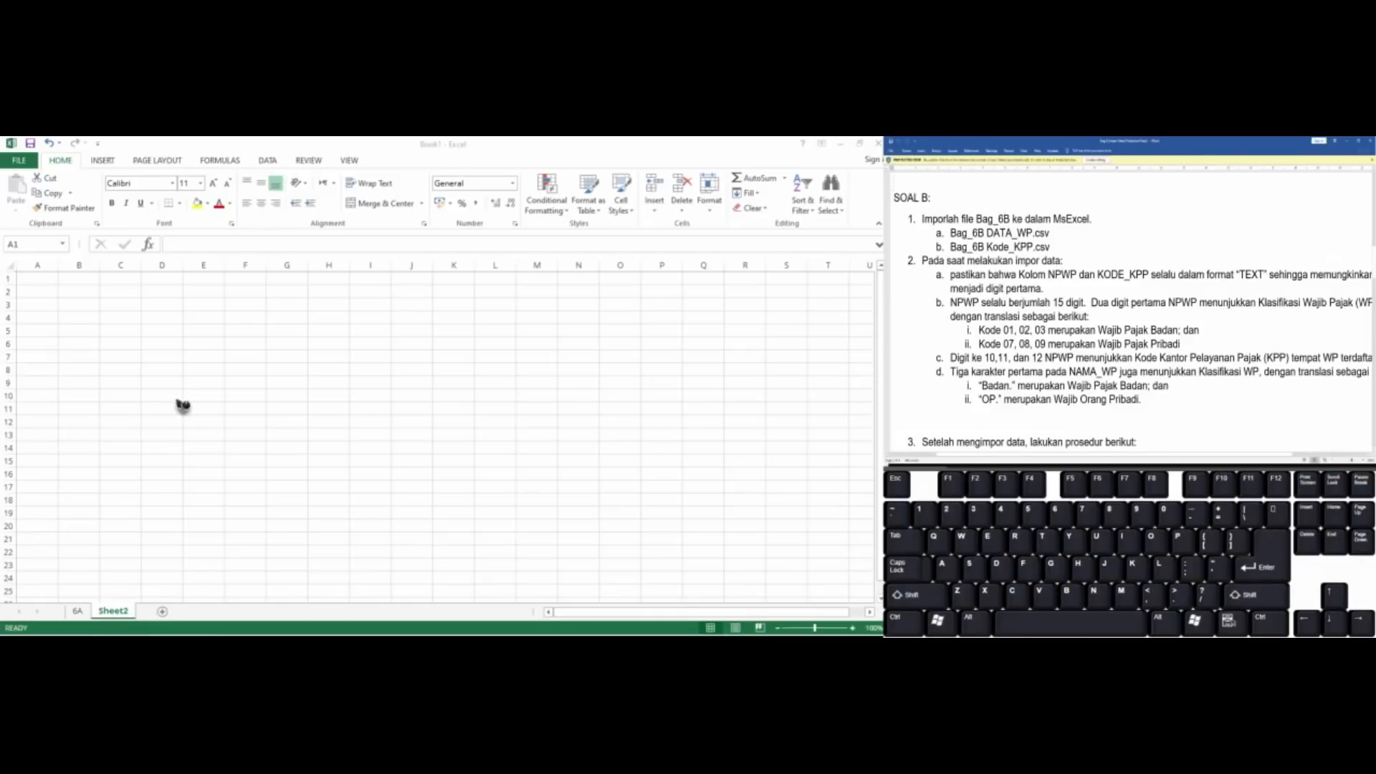
Start a text import of the Bag 6 B_DATA_WP file from cell F9 of the empty Sheet2
click(234, 382)
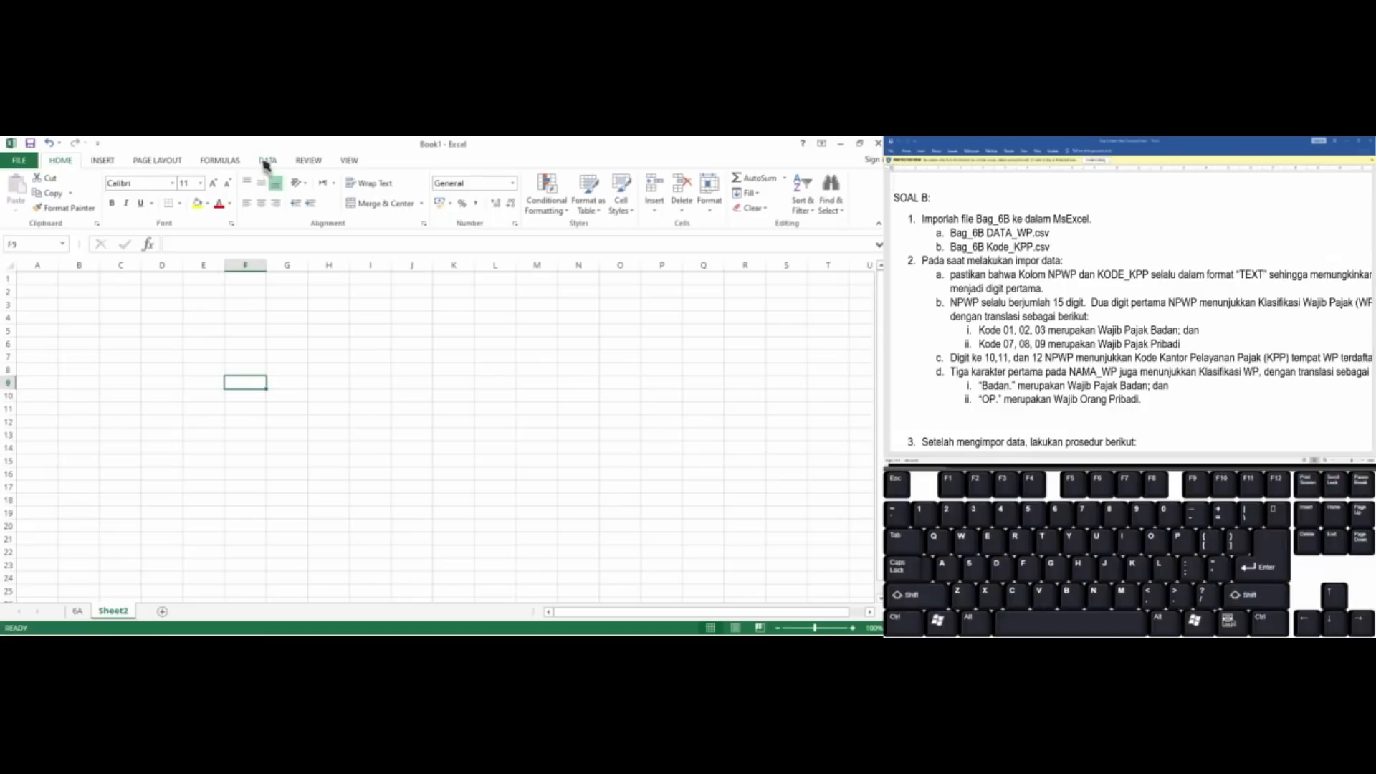
click(266, 163)
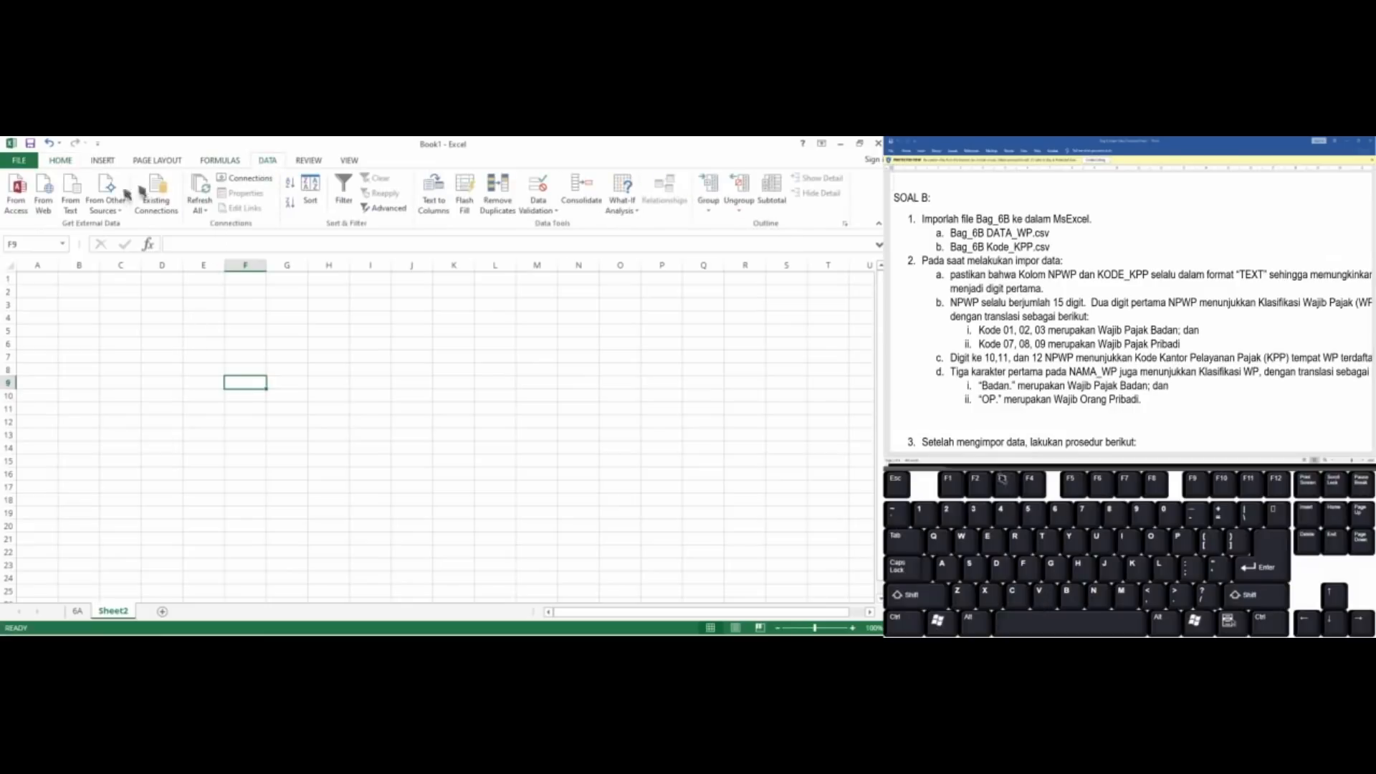
click(77, 201)
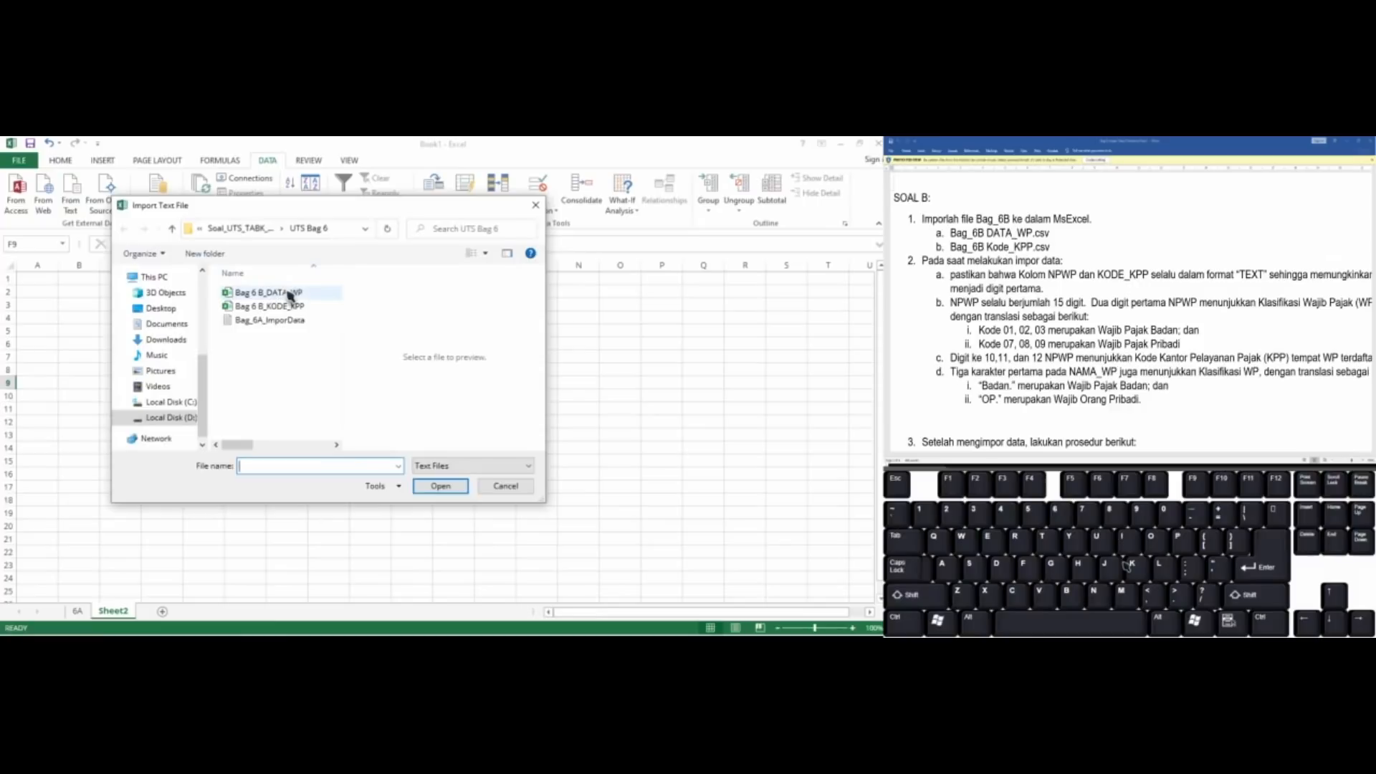
click(289, 294)
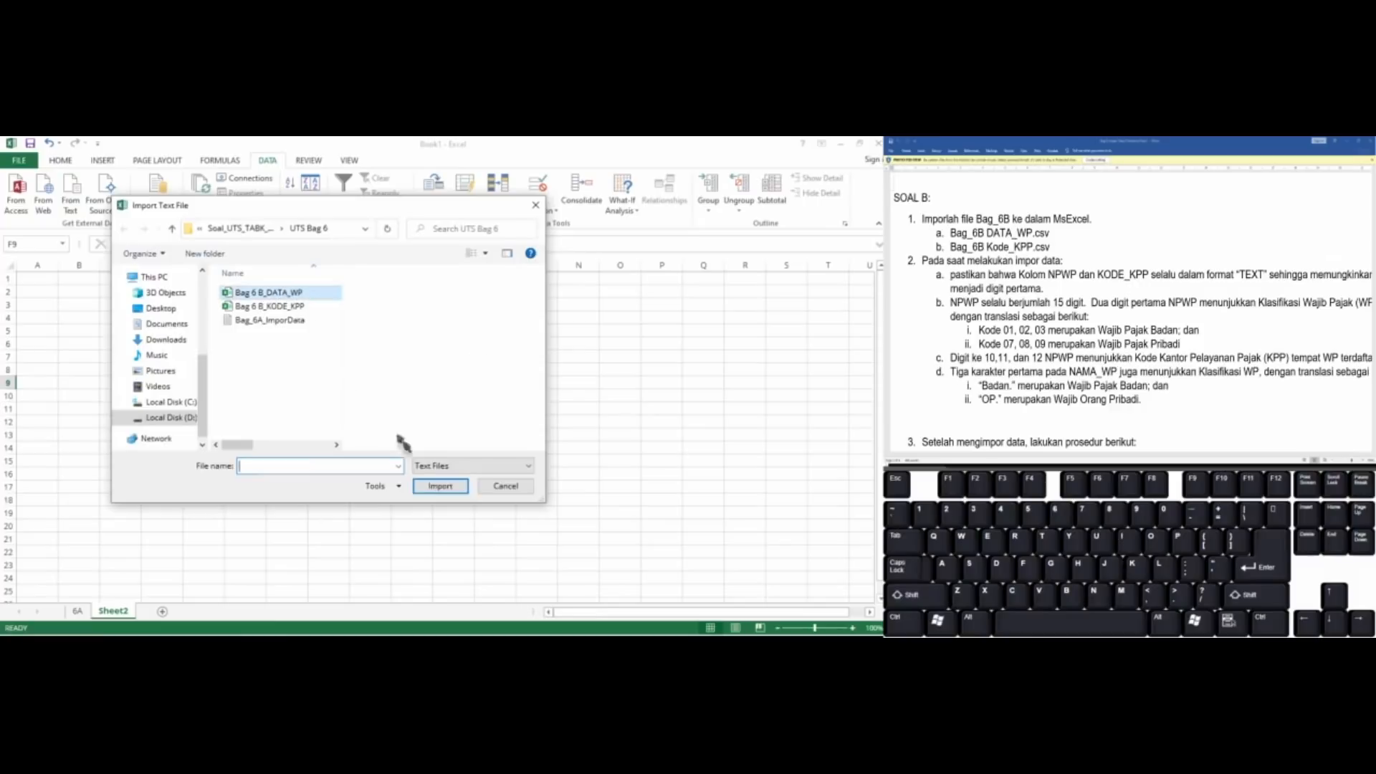
click(446, 487)
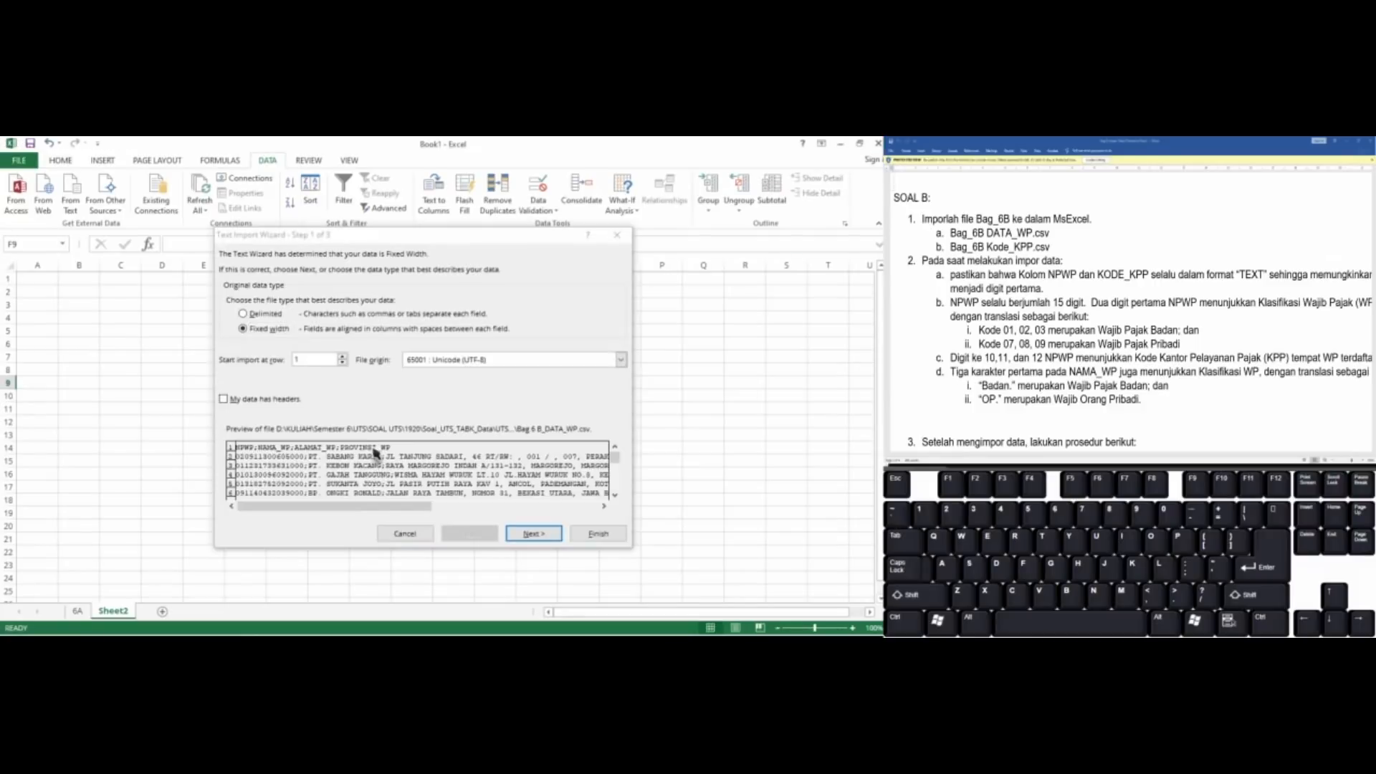
Set the import's file origin to MS-DOS (PC-8) and the original data type to Delimited
click(620, 360)
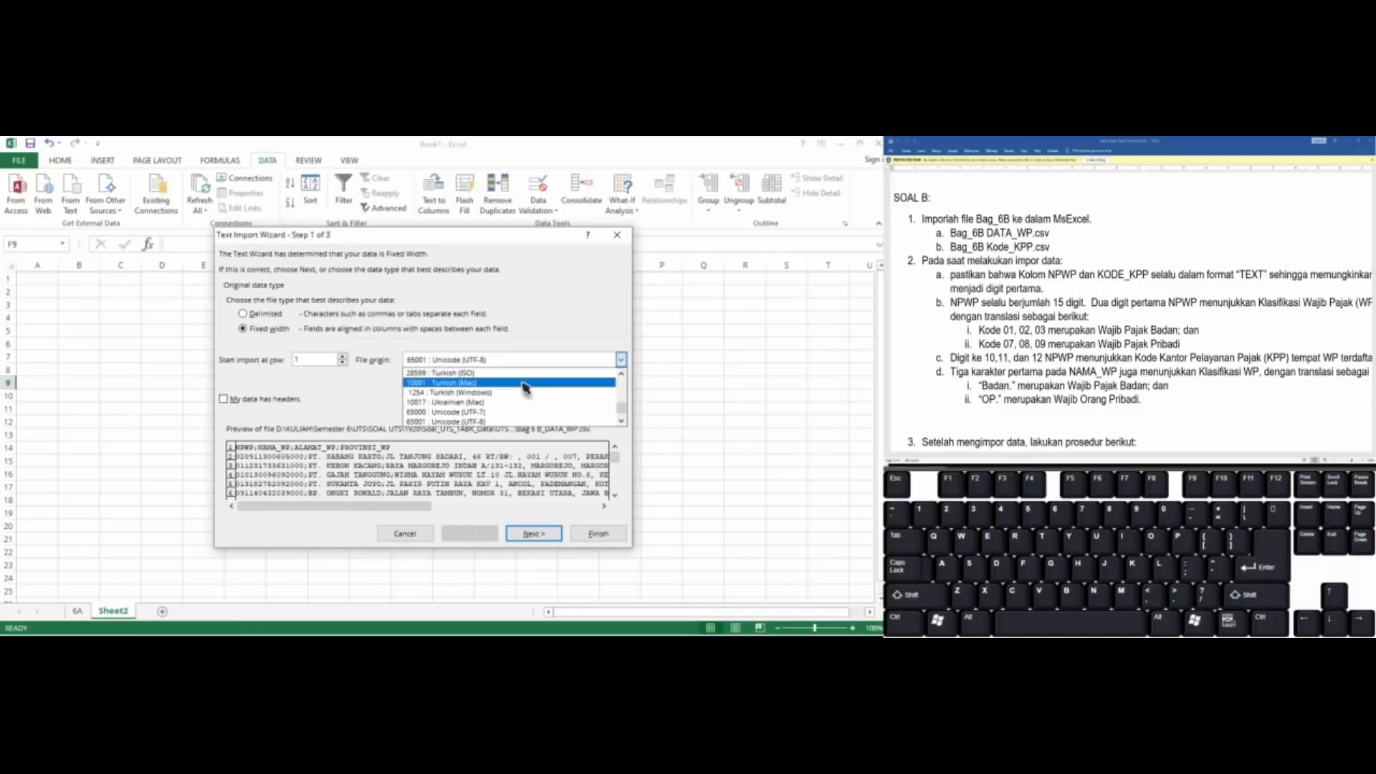
drag(624, 408, 624, 362)
drag(621, 407, 618, 383)
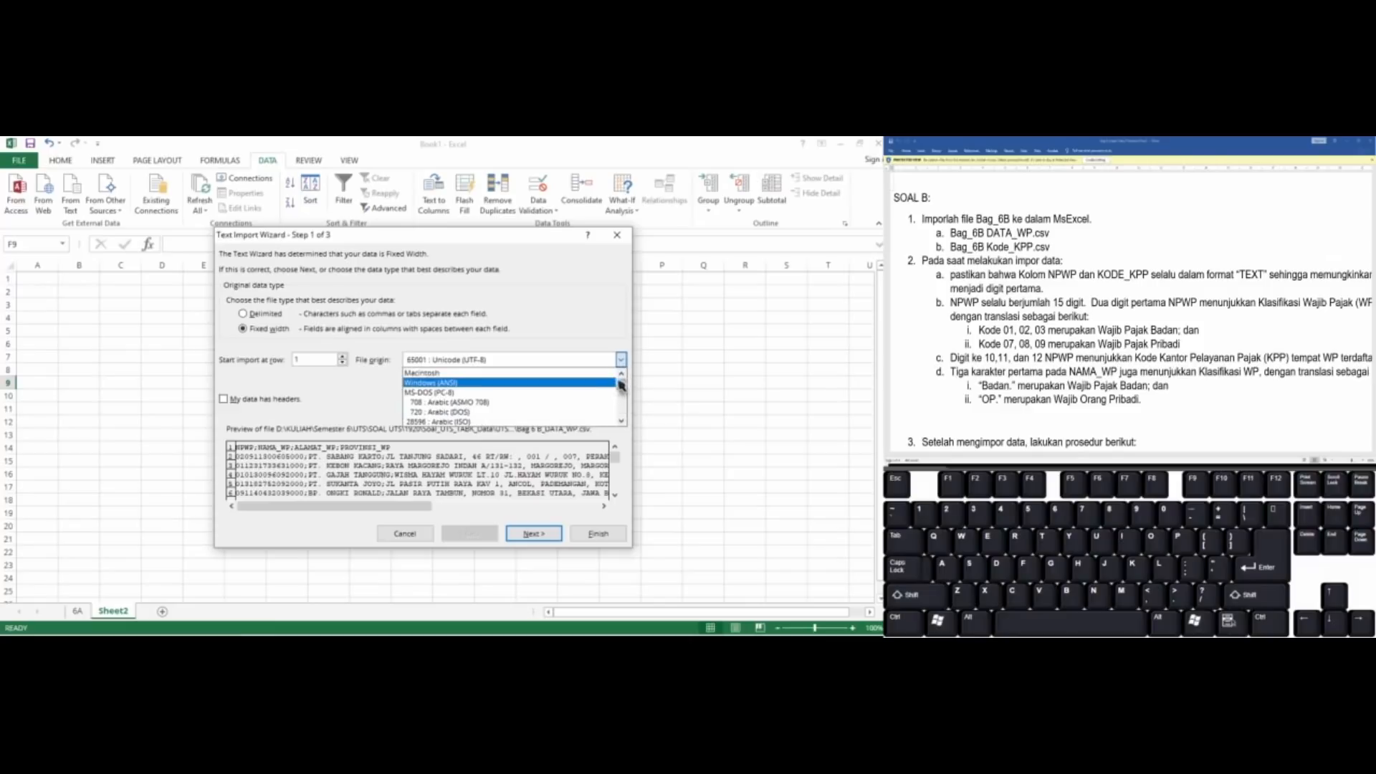
click(514, 393)
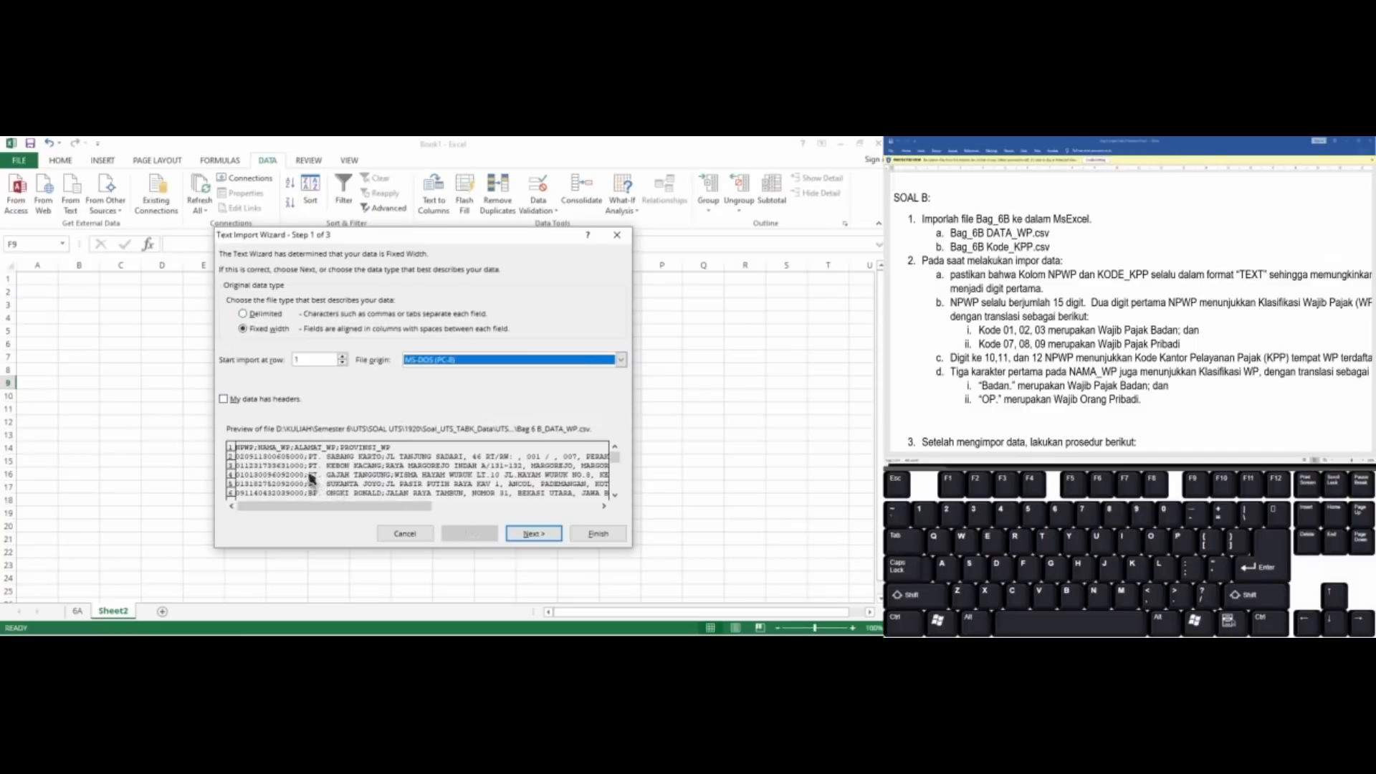
click(244, 314)
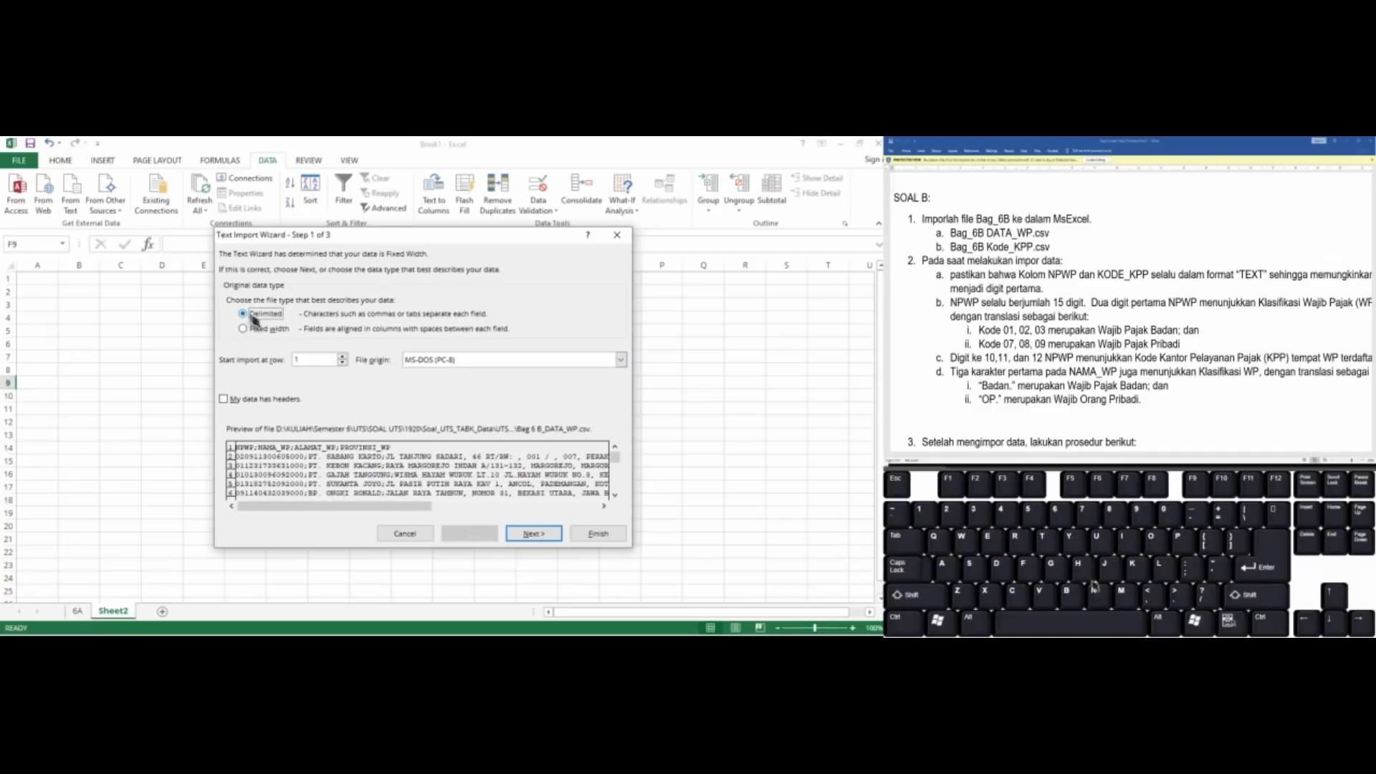
click(532, 534)
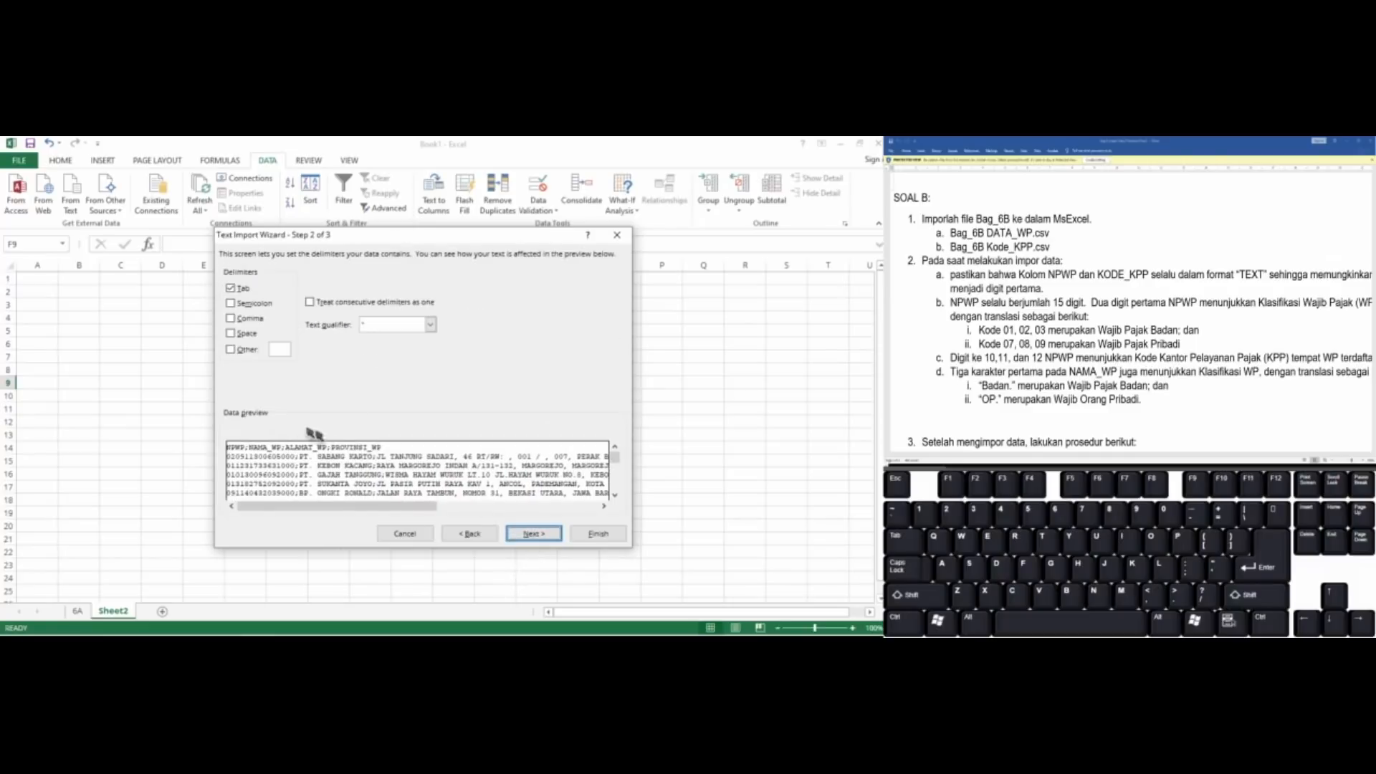
Split the imported data by Semicolon instead of Tab and continue to the column data formats
click(231, 290)
click(231, 304)
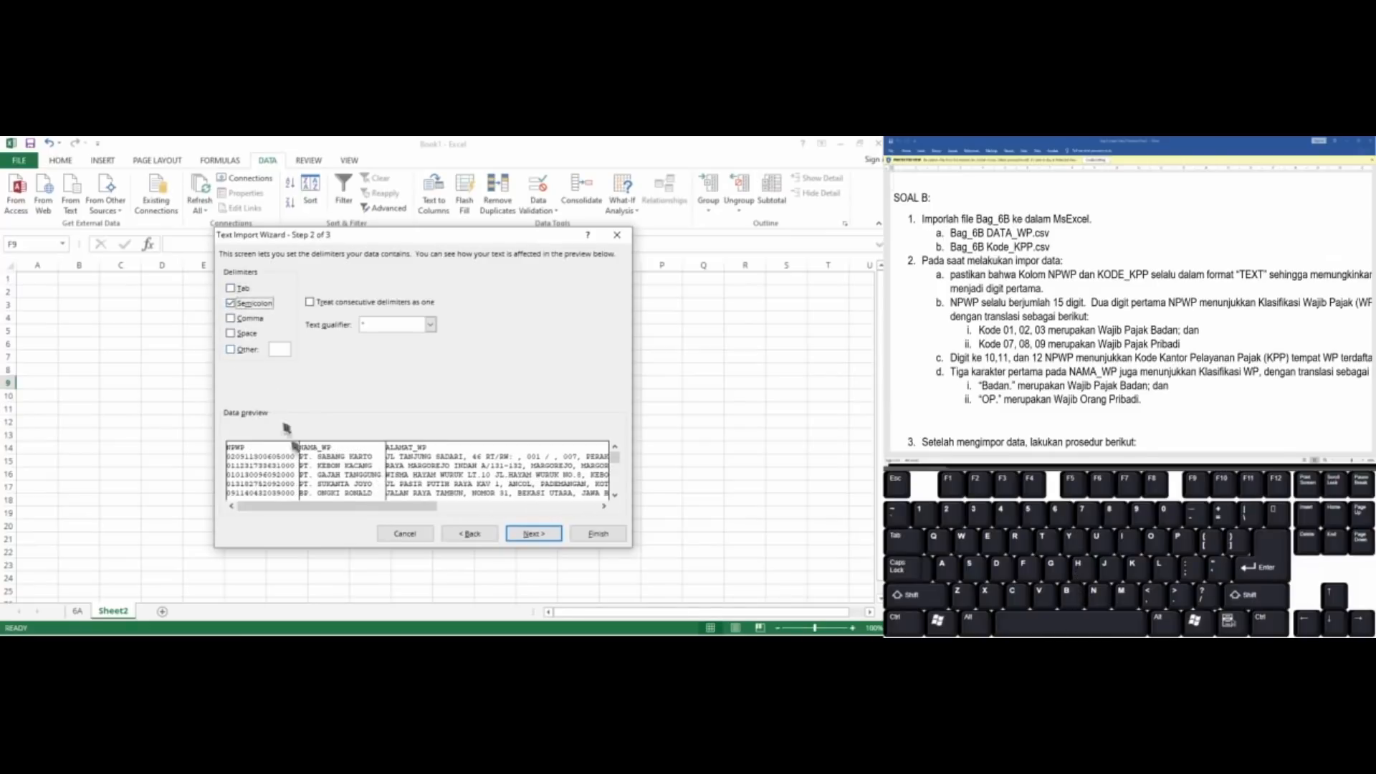
click(529, 539)
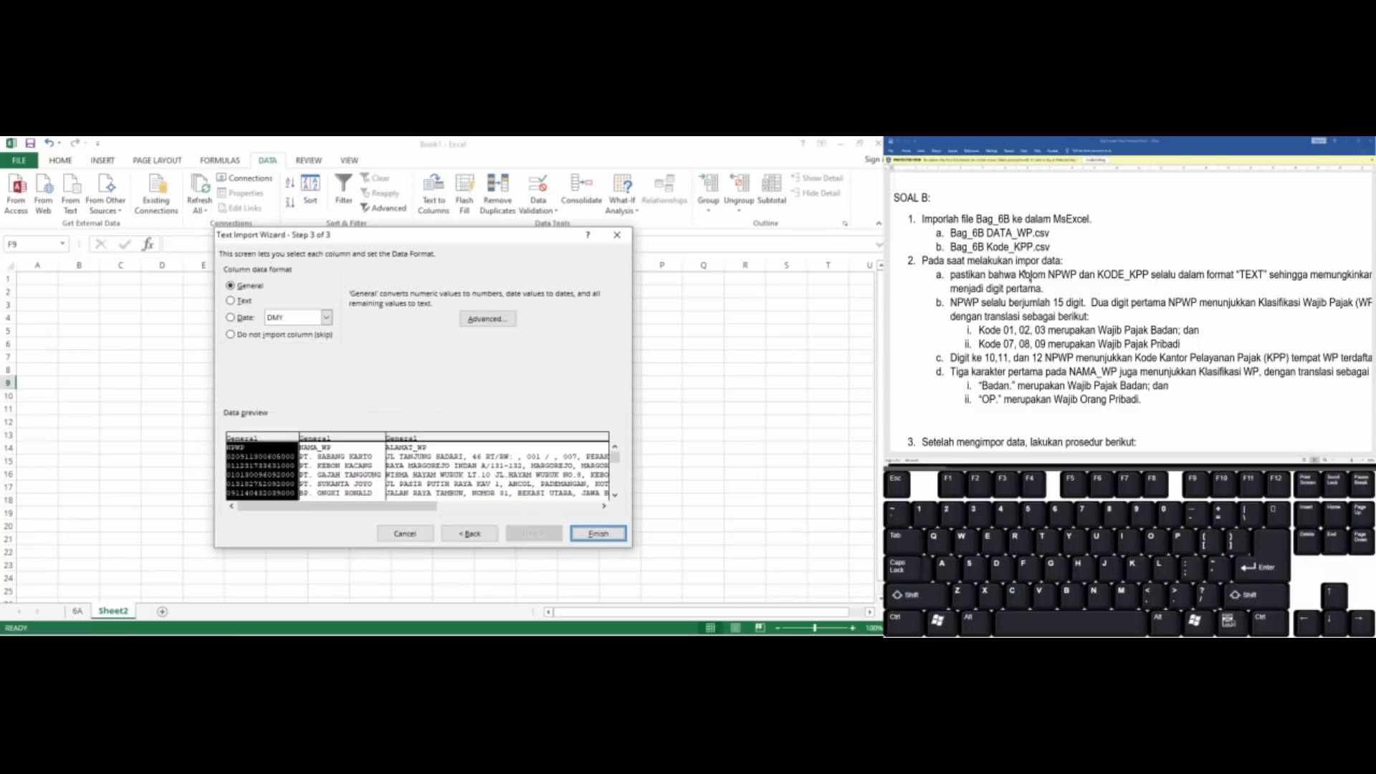
Following the Soal B format rule, set the NPWP column to Text and import the data into the existing worksheet at F9
click(603, 506)
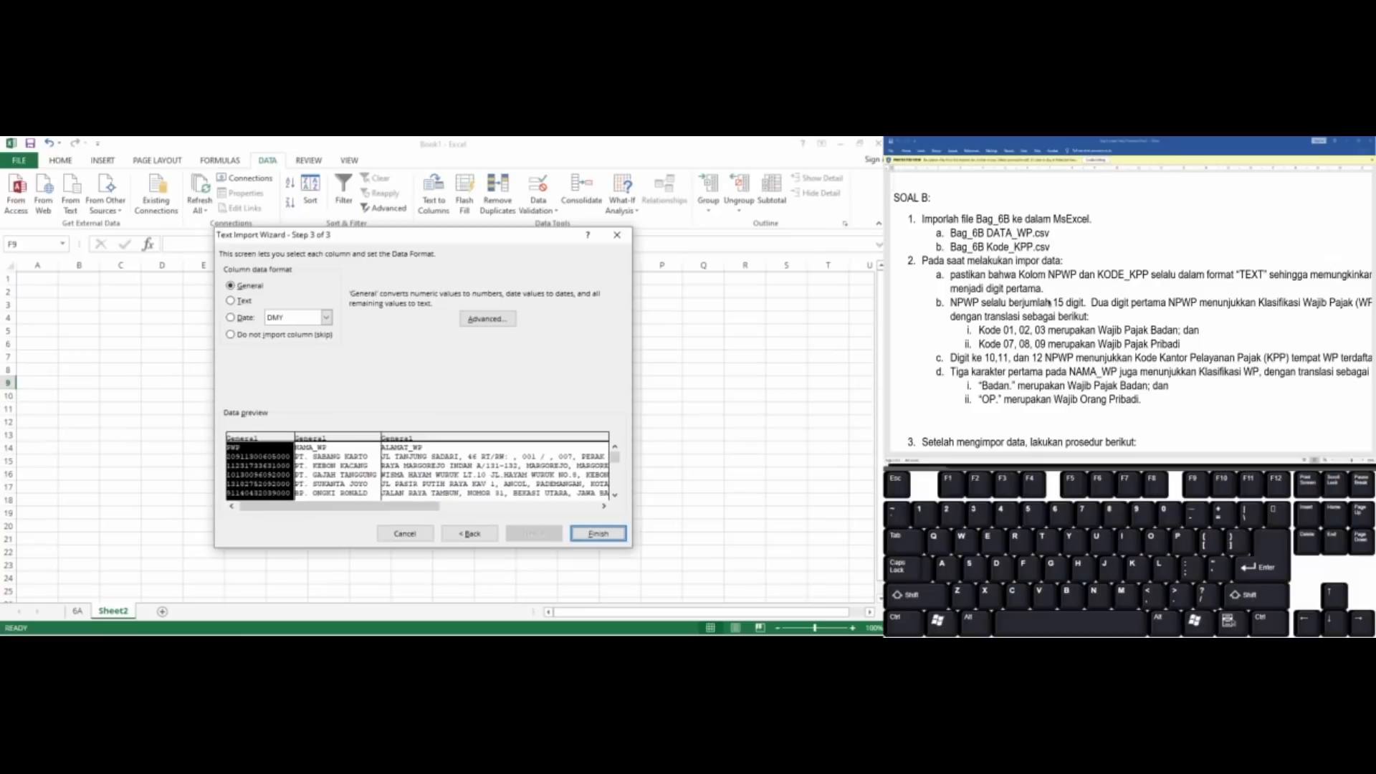
click(1158, 275)
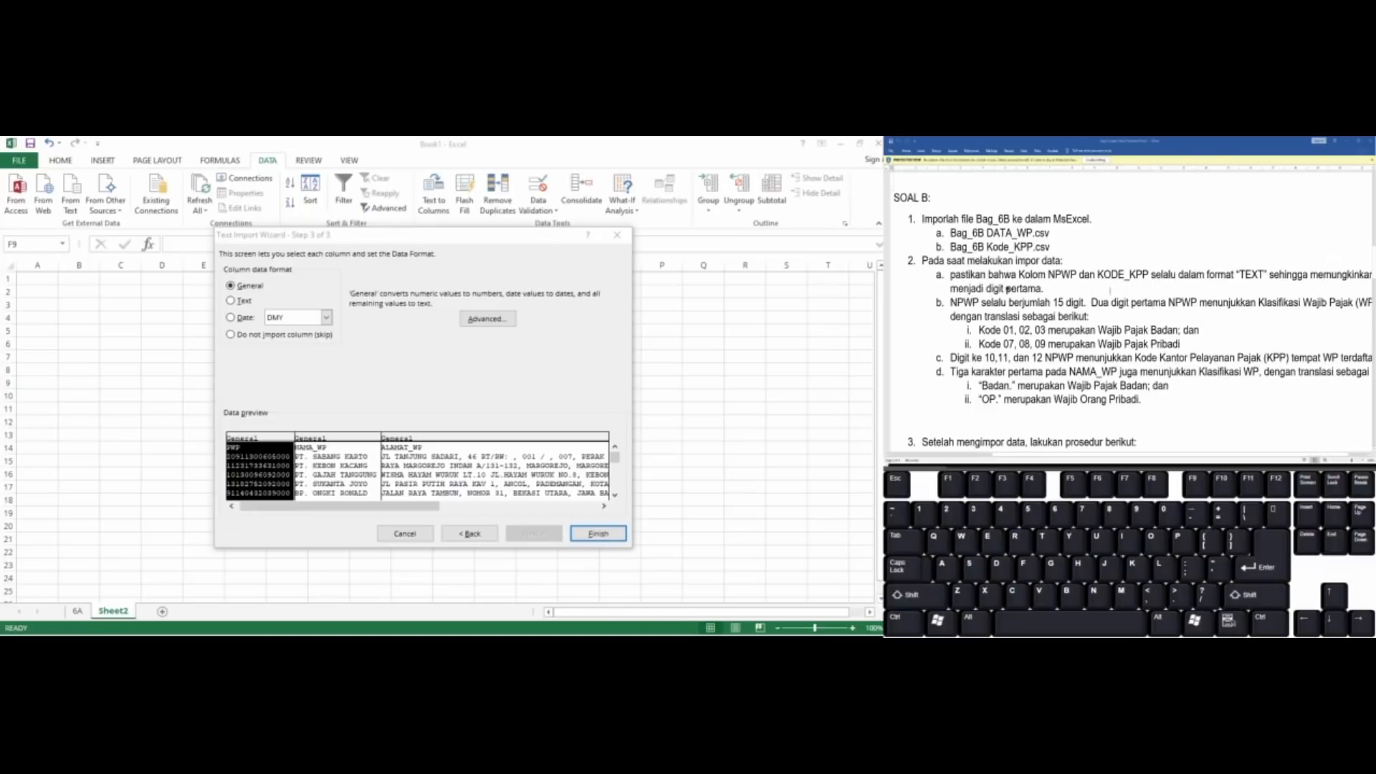
scroll(1159, 316, right, 3)
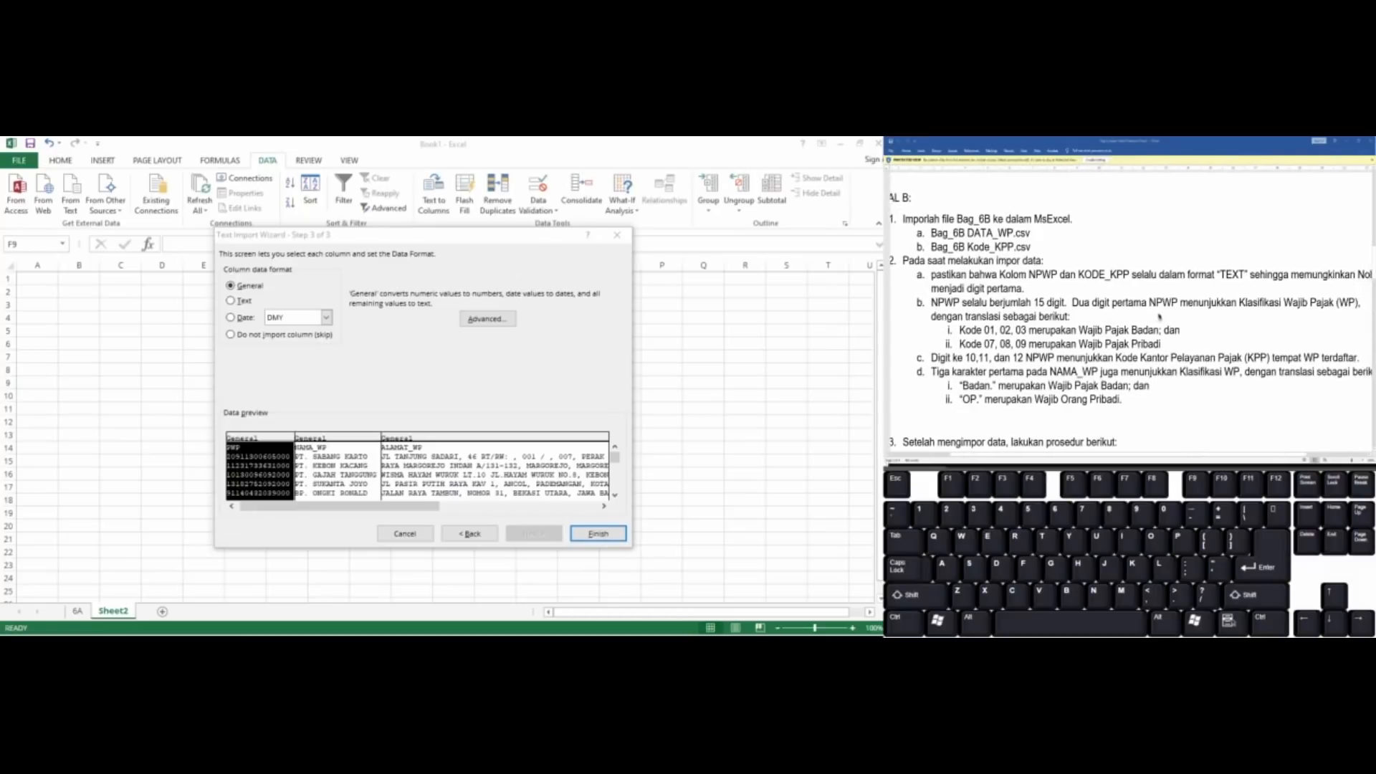
scroll(1159, 316, right, 3)
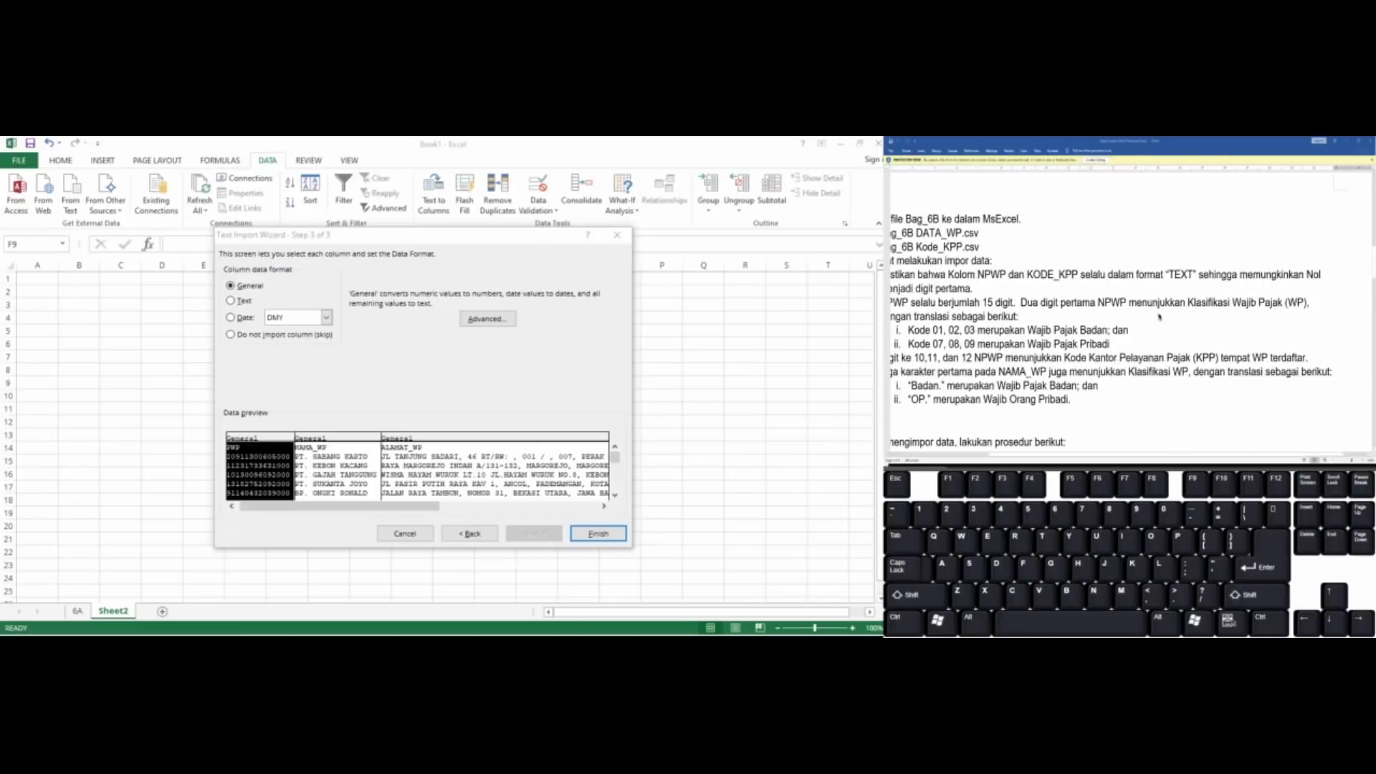
scroll(1159, 316, left, 3)
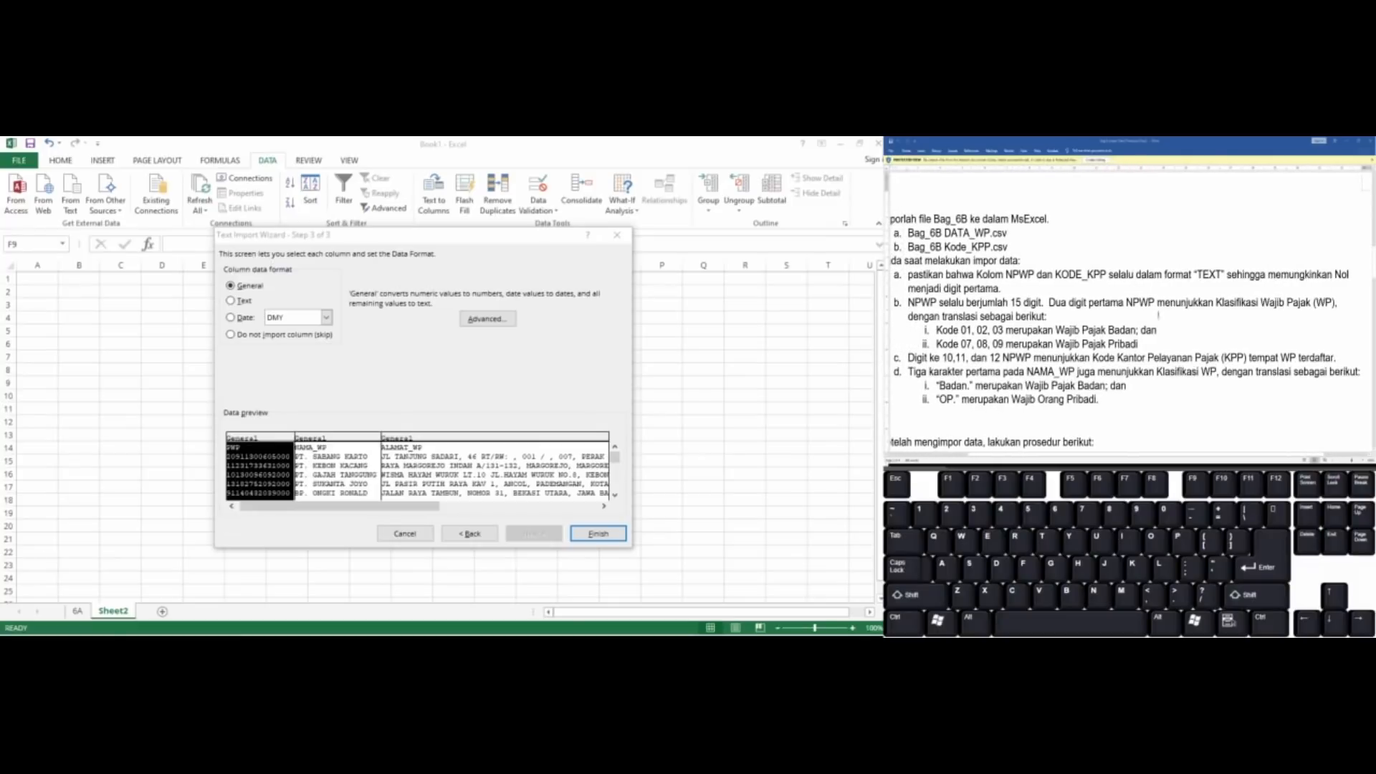
scroll(1158, 315, left, 2)
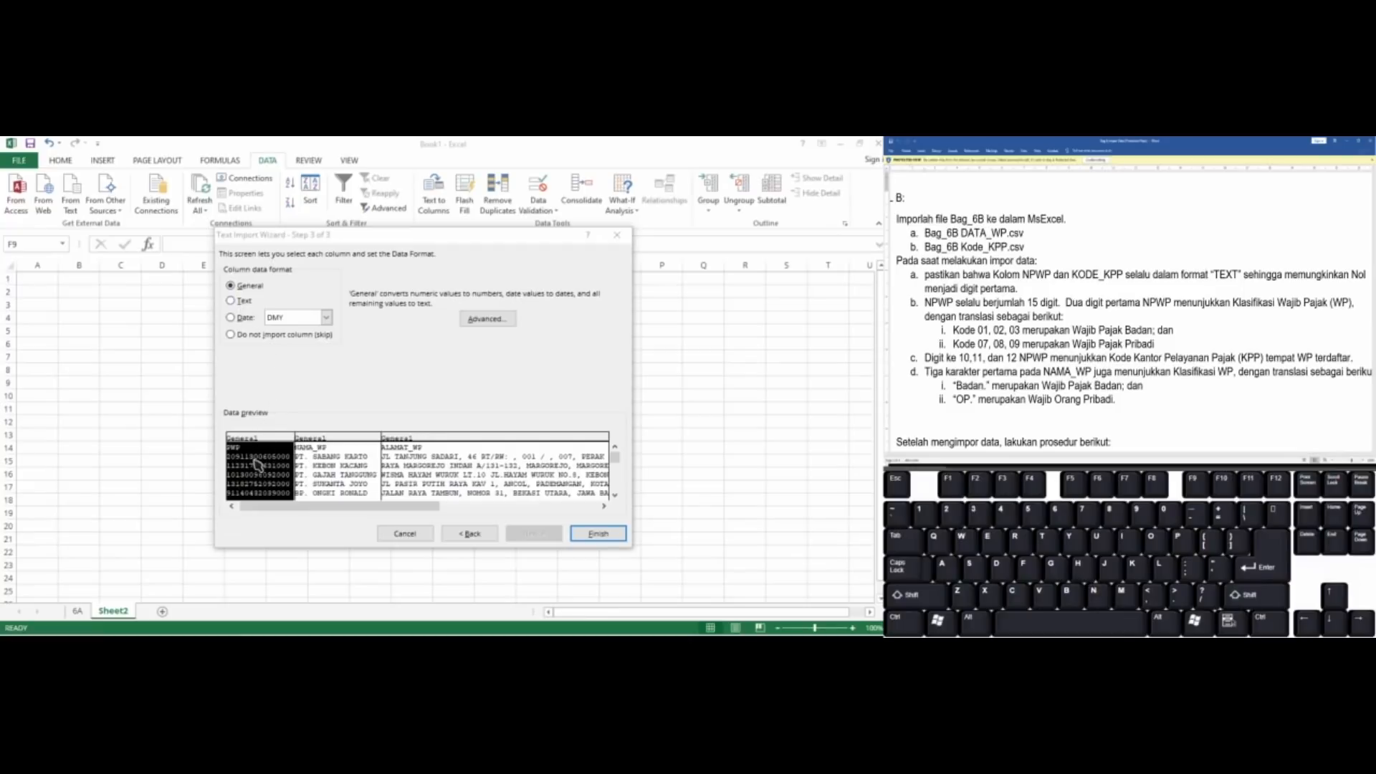
drag(306, 506, 276, 505)
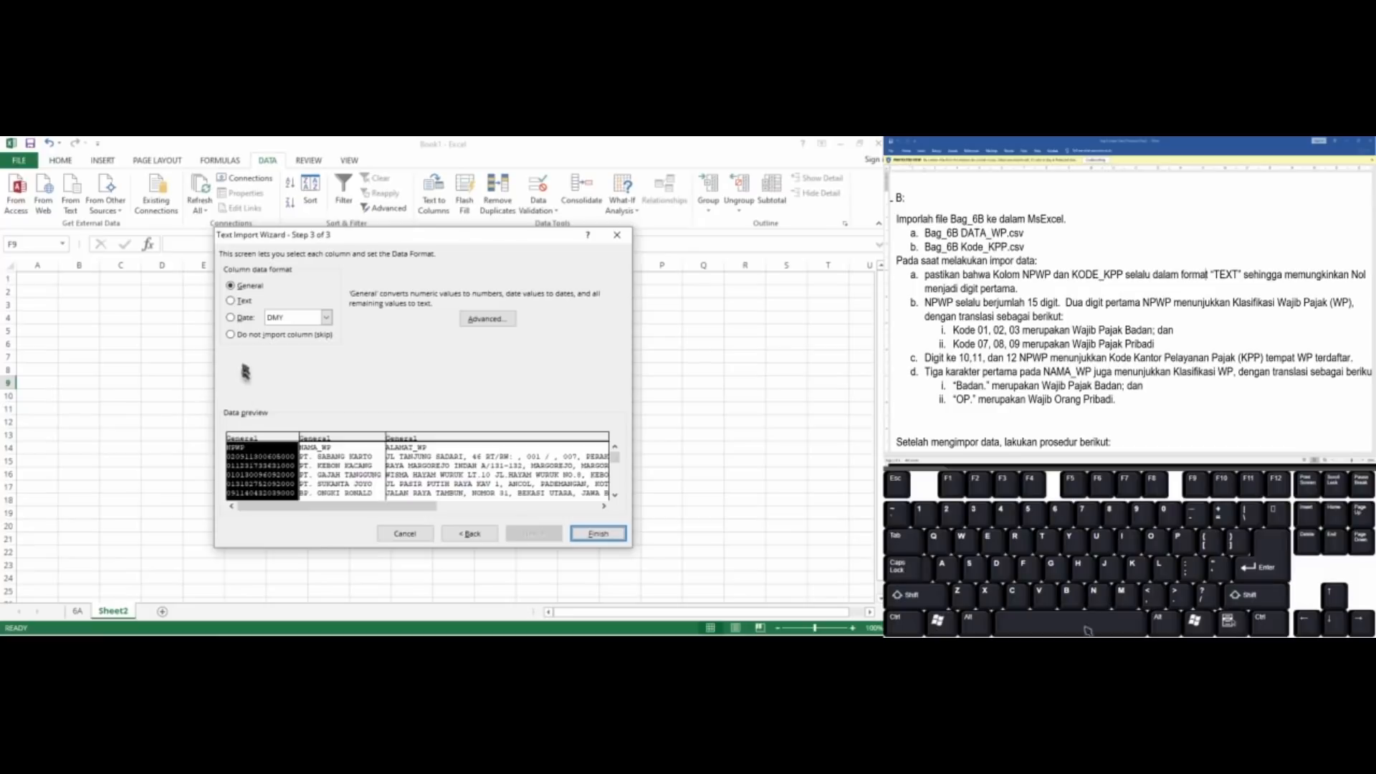
click(238, 302)
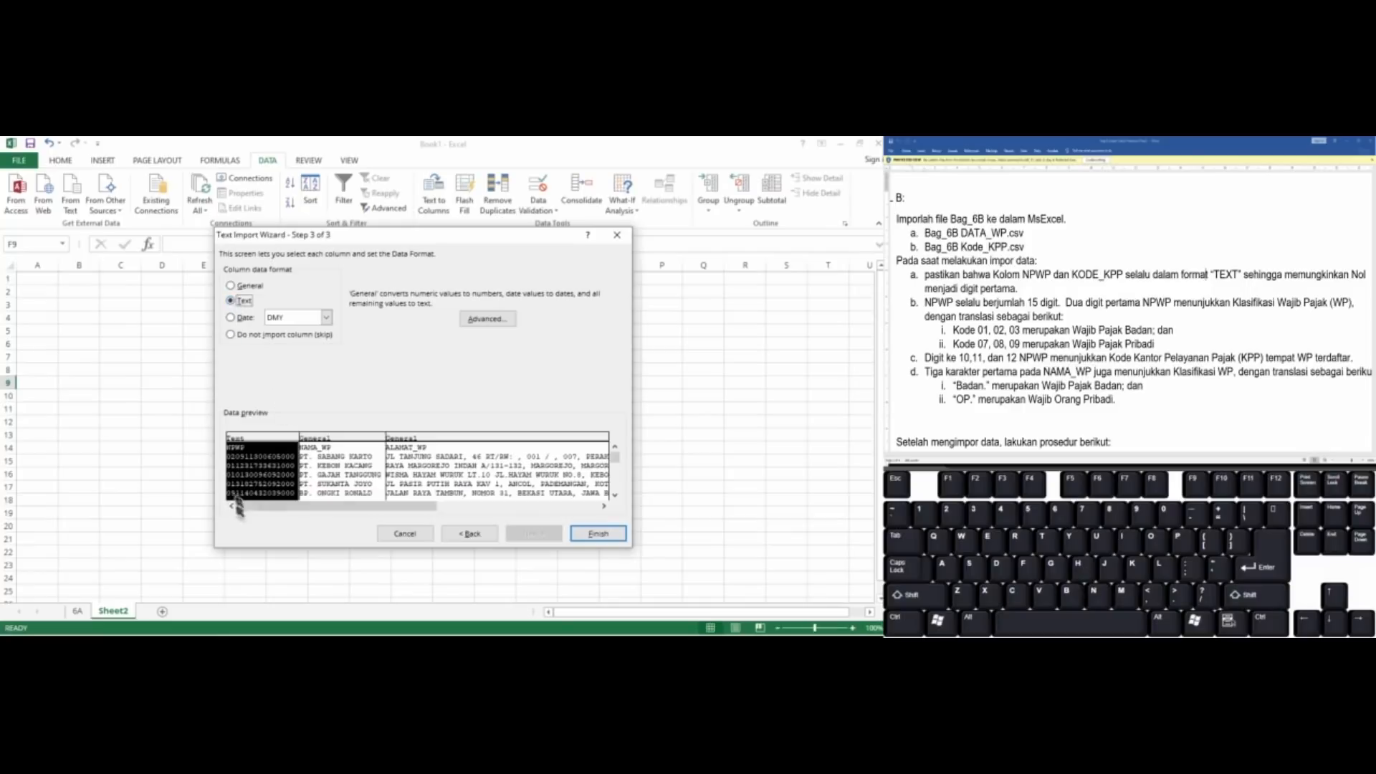
drag(377, 505, 279, 506)
click(608, 541)
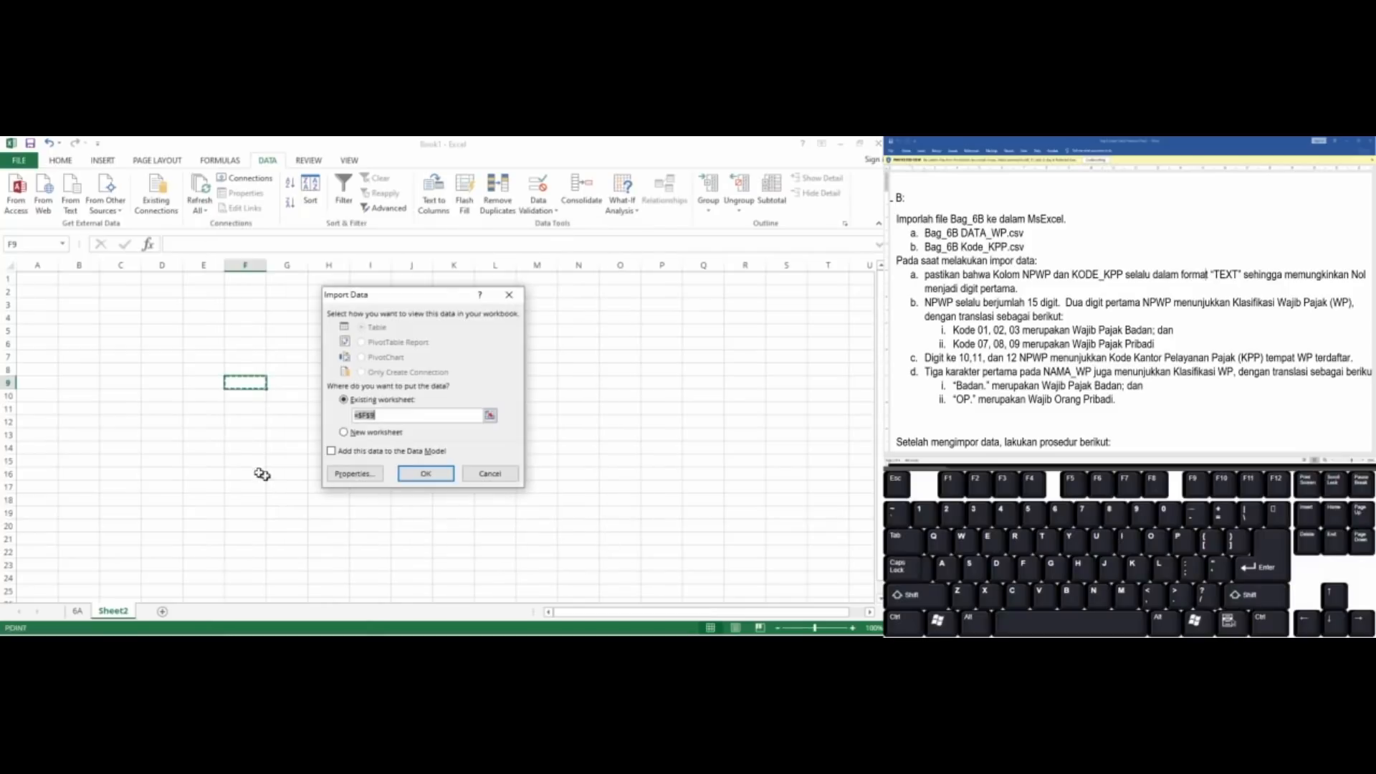
click(407, 477)
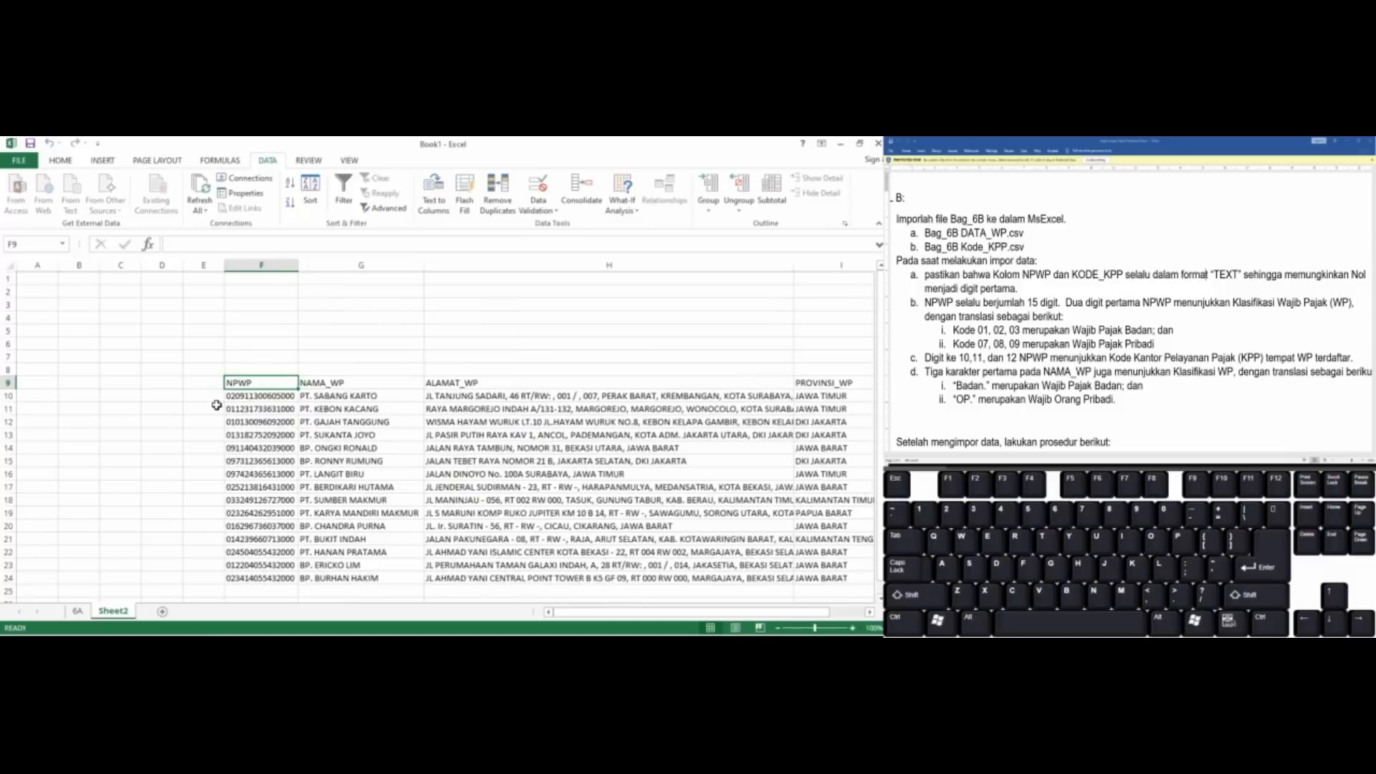
Move the whole imported taxpayer table from F9 so that it starts in cell A1
key(ctrl+a)
key(ctrl+c)
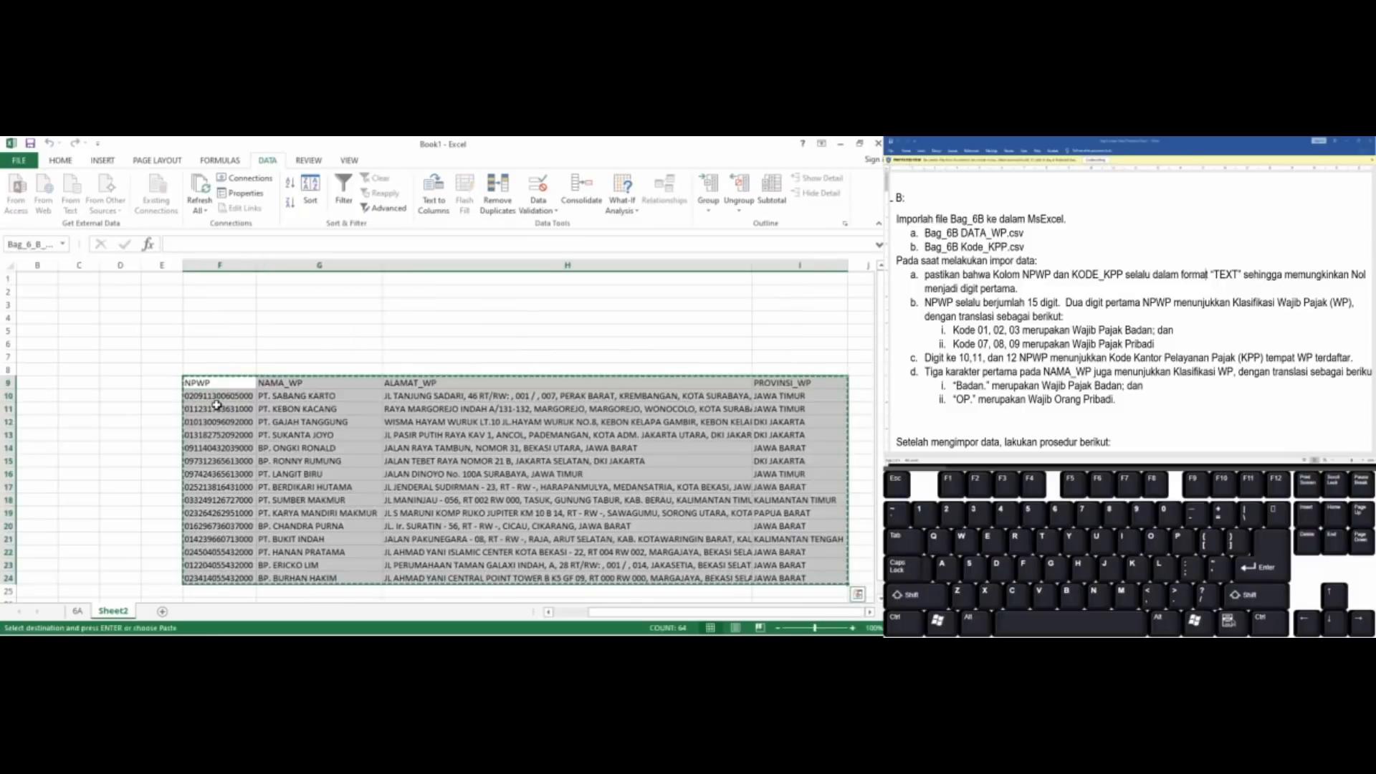
click(37, 282)
key(Left)
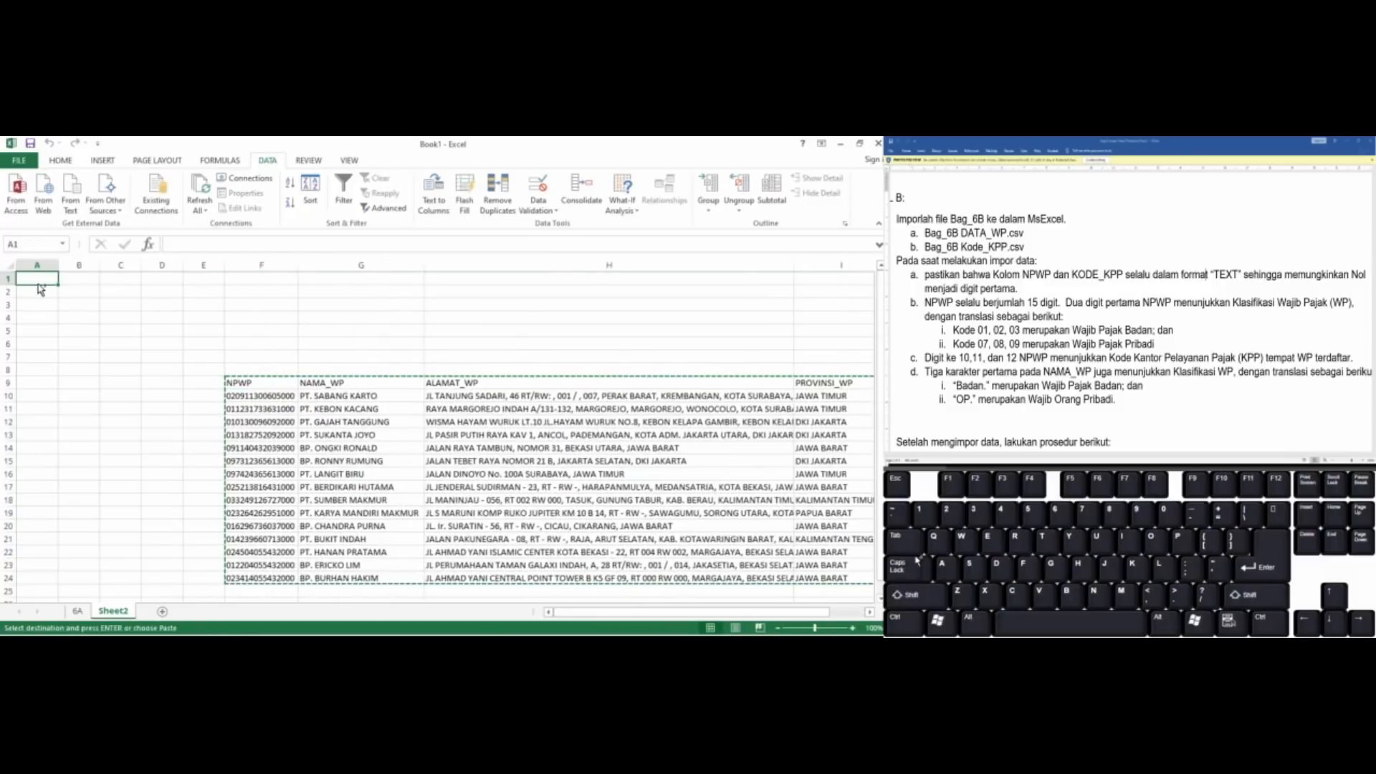
key(ctrl+v)
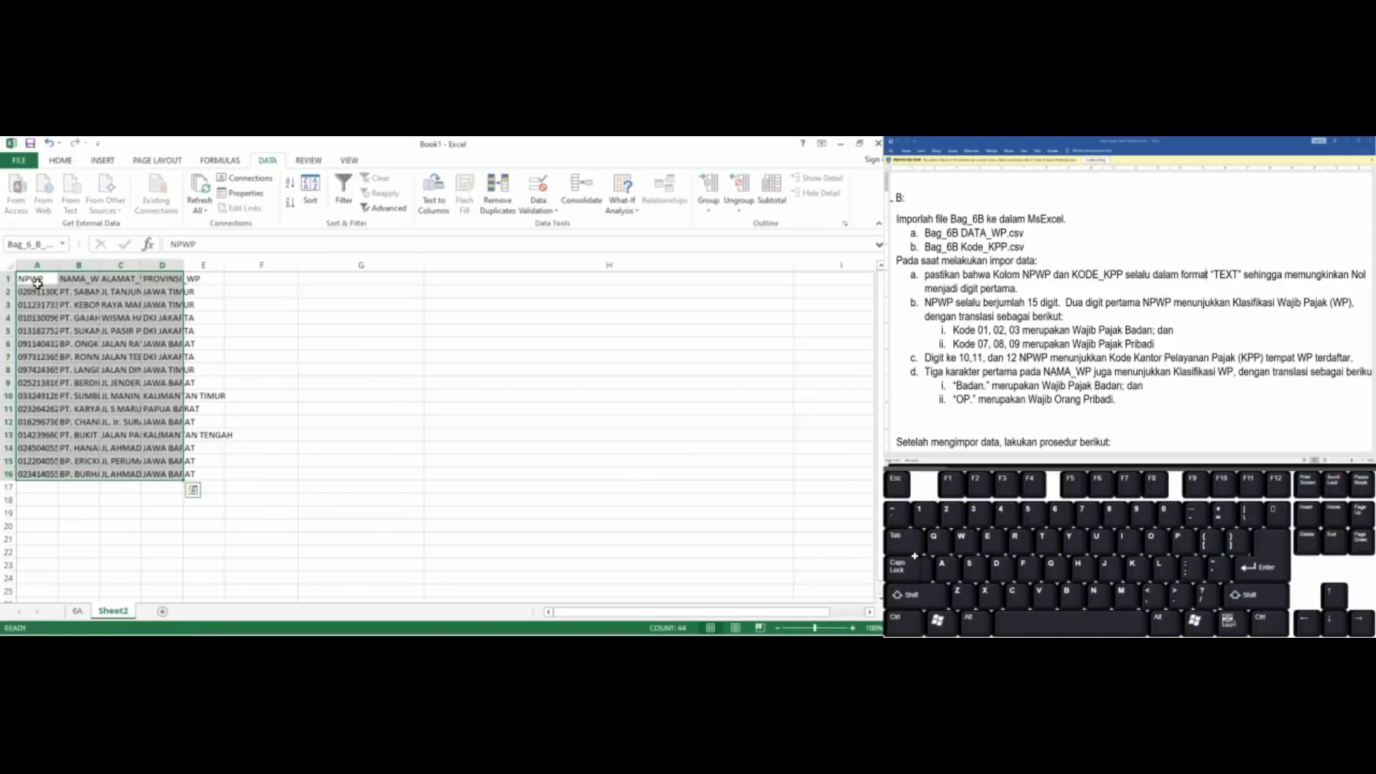
key(ctrl+q)
click(258, 384)
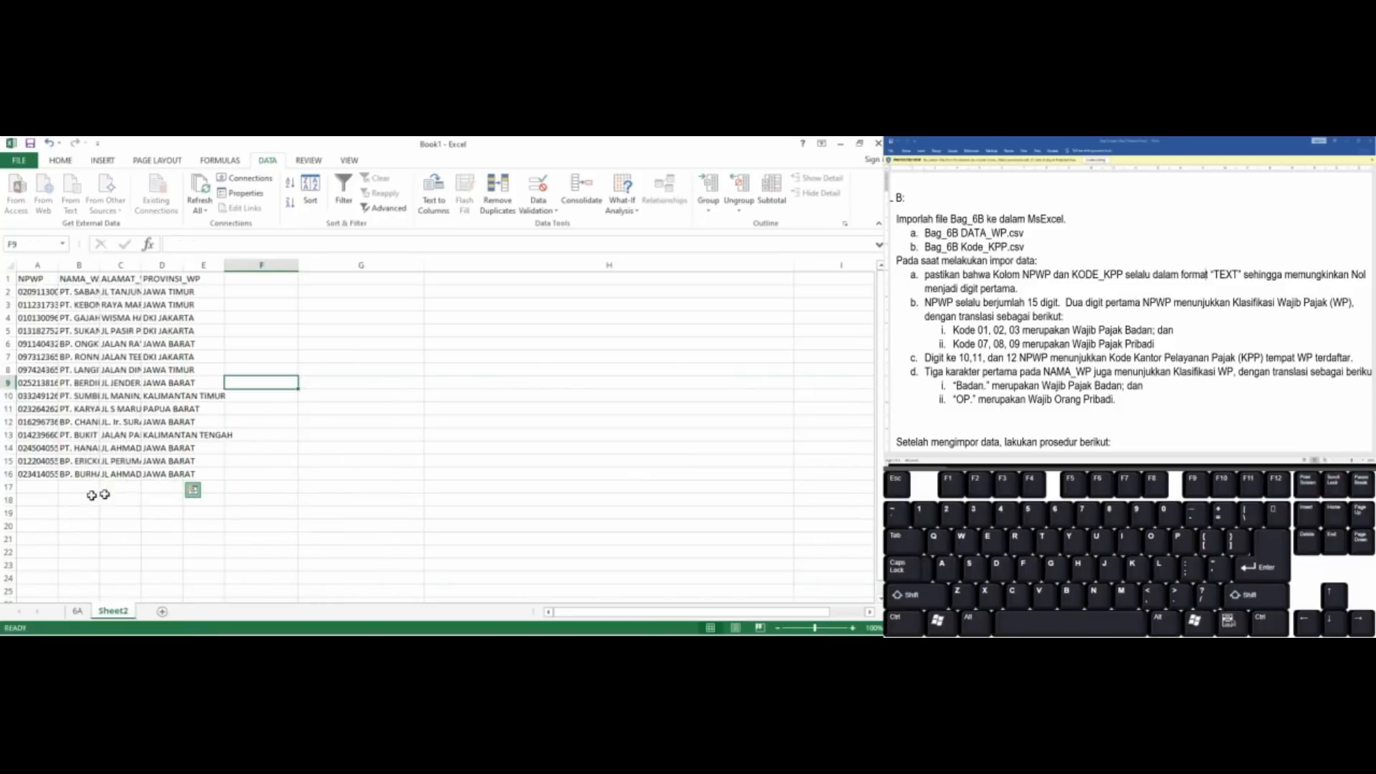
AutoFit the widths of the NPWP, NAMA_WP and ALAMAT_WP columns to their contents
click(59, 265)
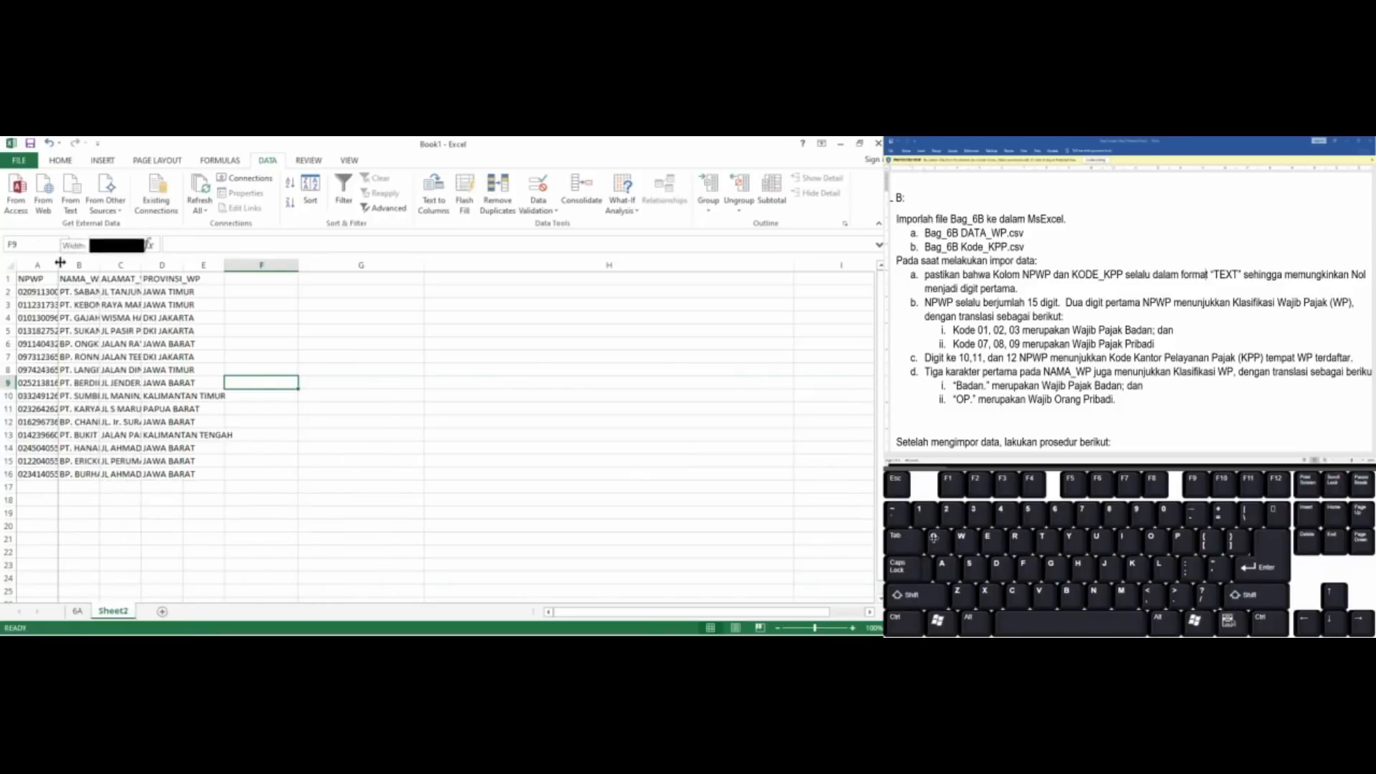
double_click(58, 265)
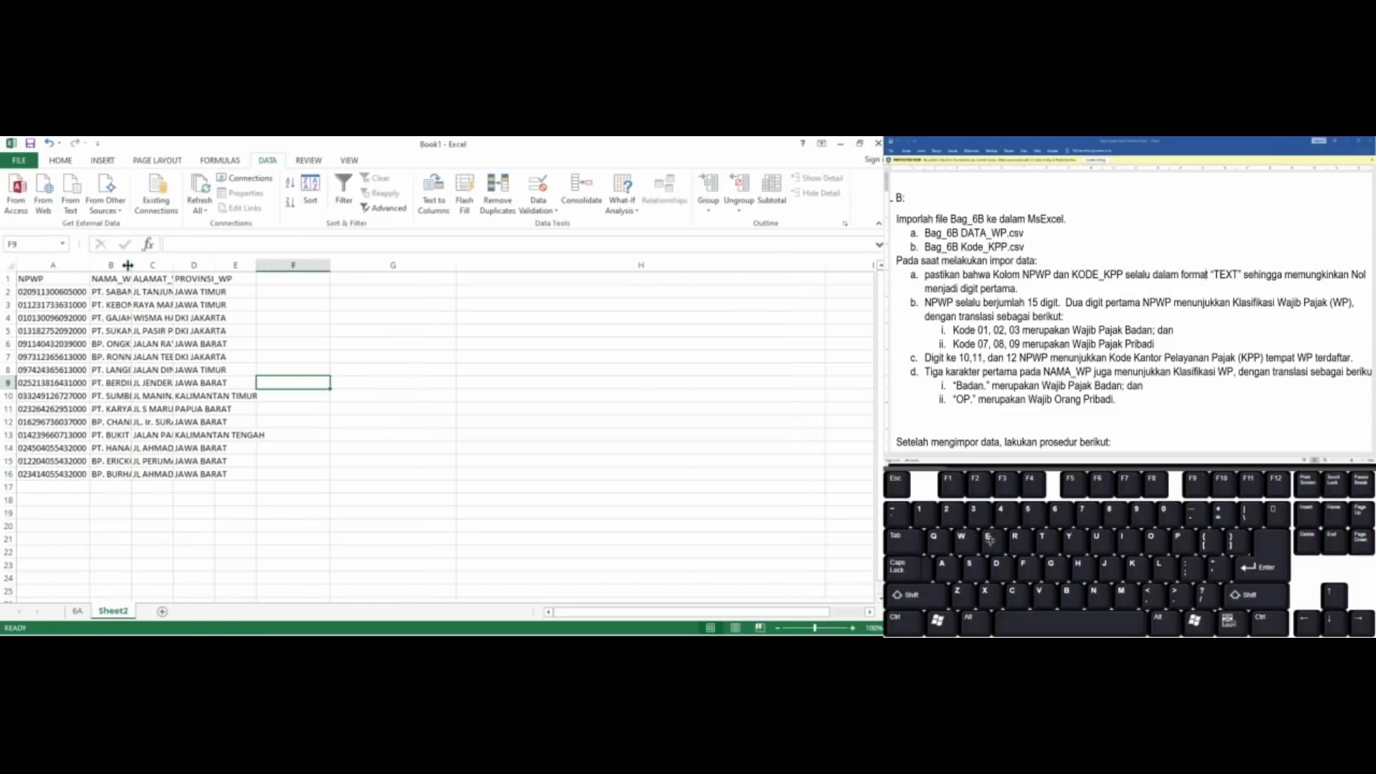
click(127, 265)
double_click(127, 266)
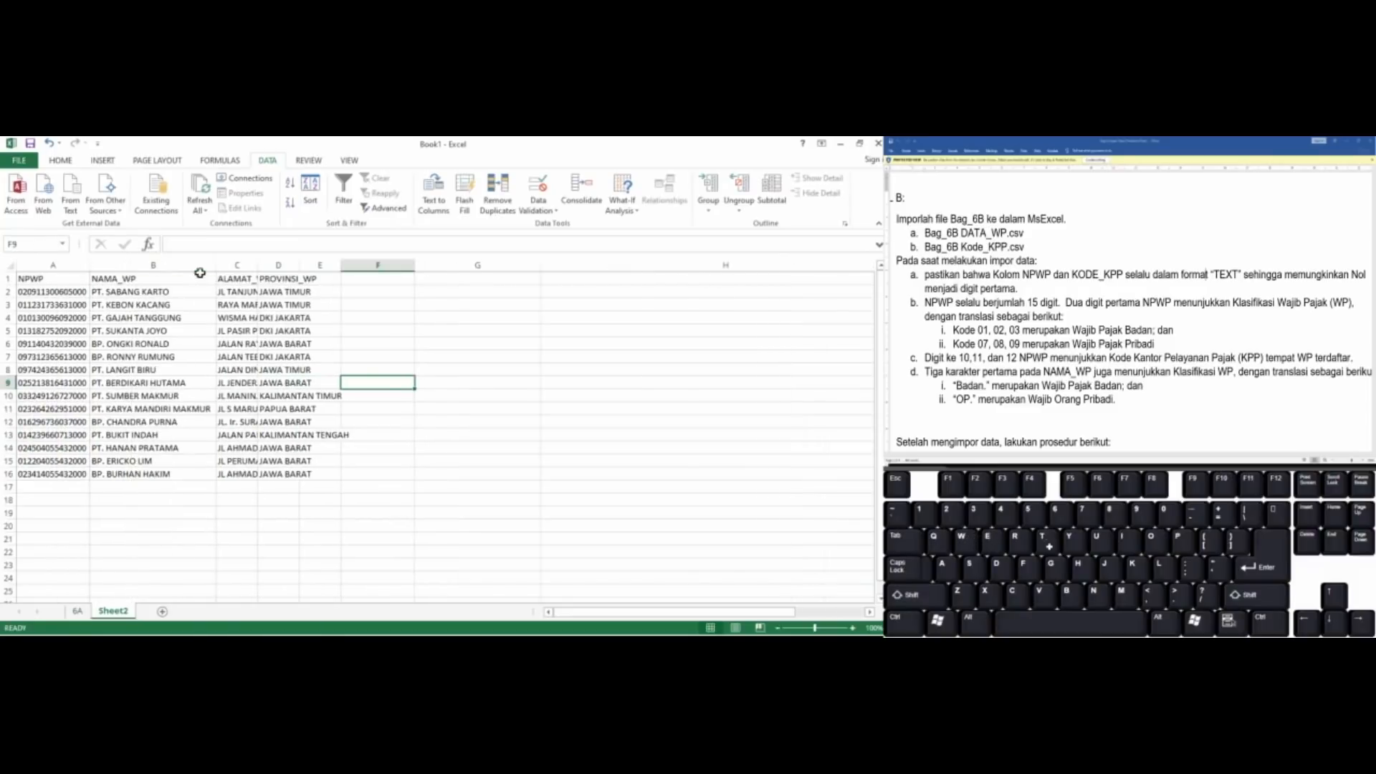
double_click(258, 266)
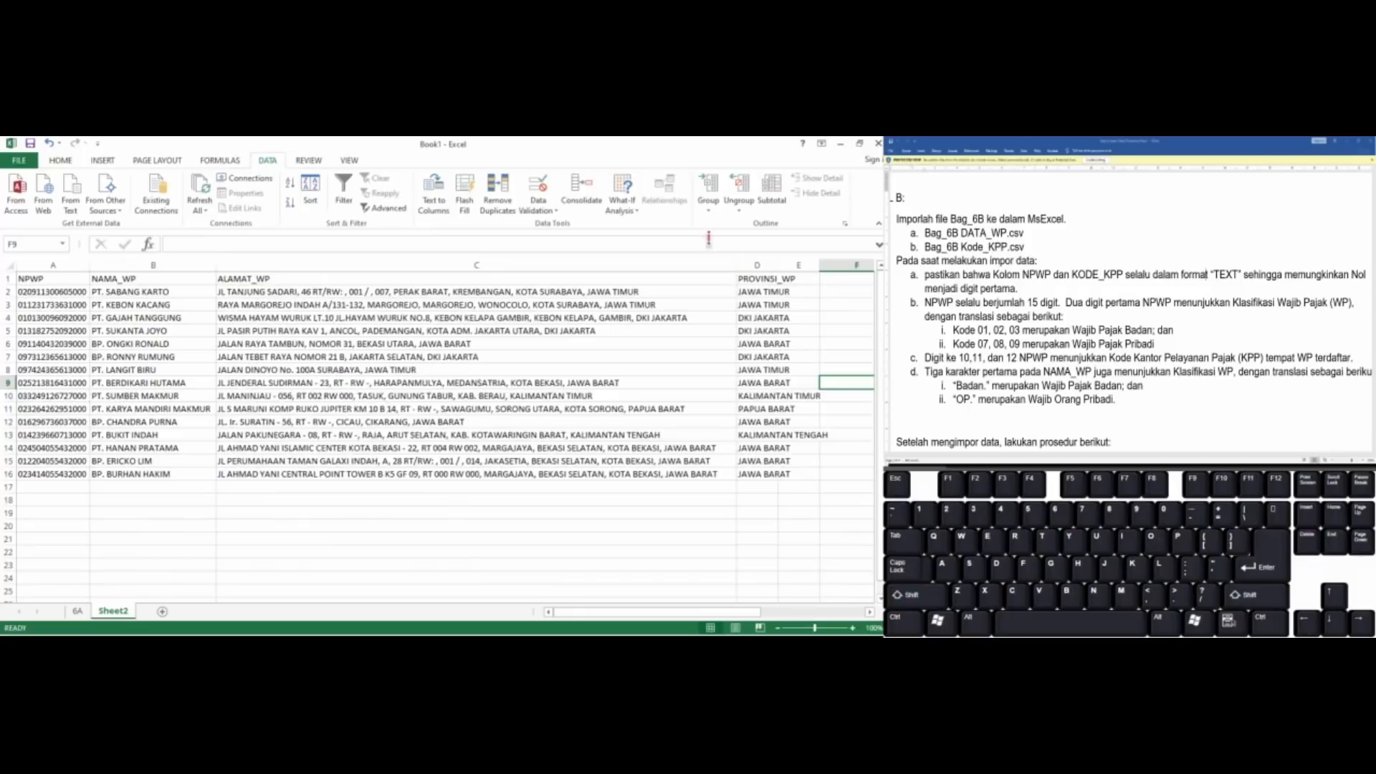
AutoFit the width of the PROVINSI_WP column to its contents
double_click(779, 269)
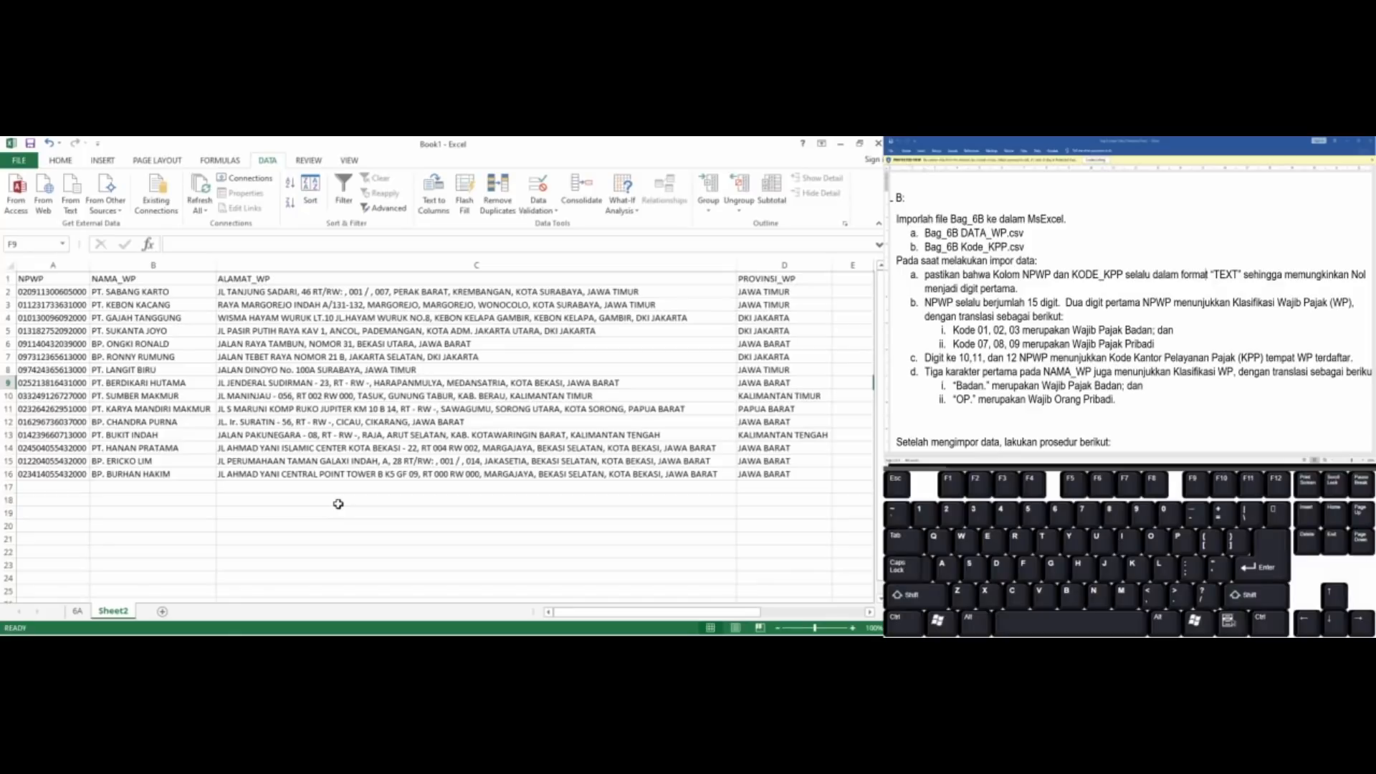
click(545, 505)
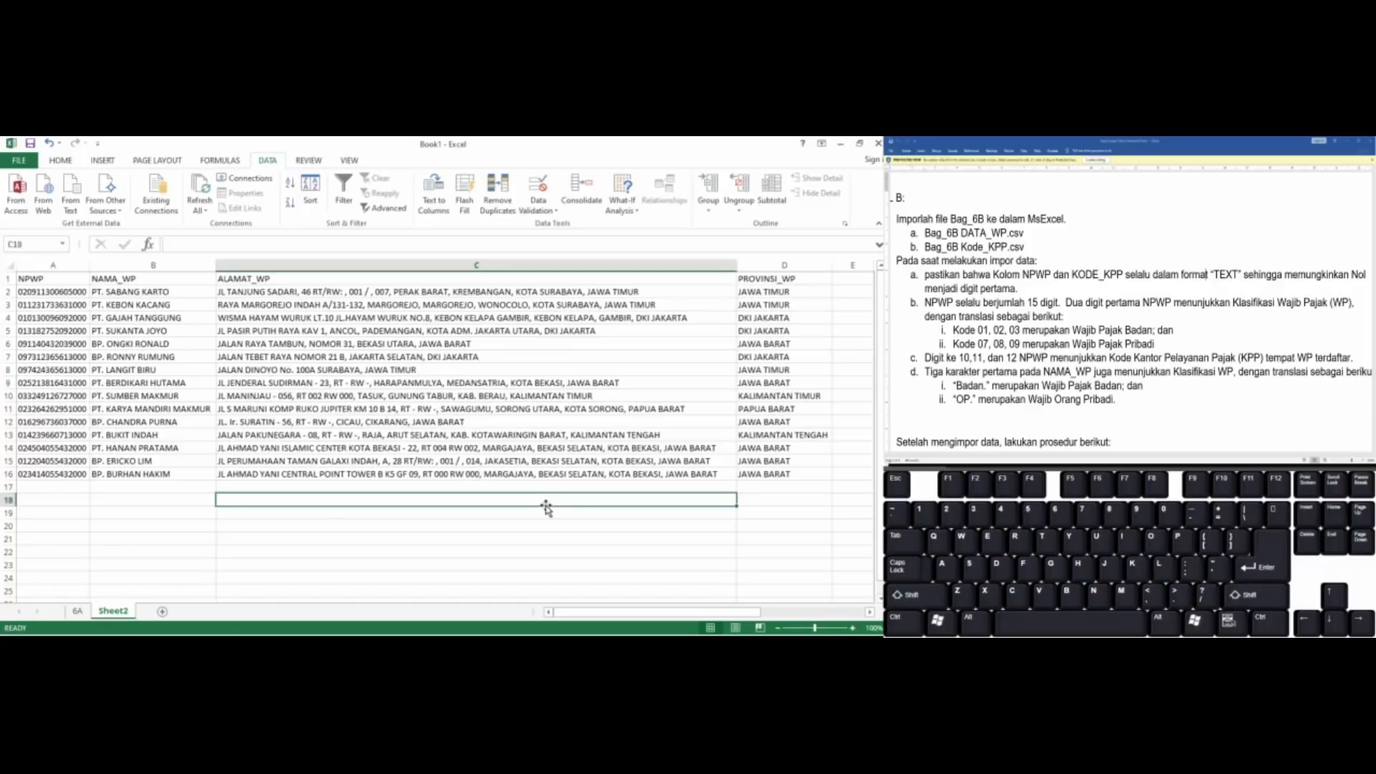
key(Right)
key(Right)
key(Left)
key(Left)
key(Left)
key(Left)
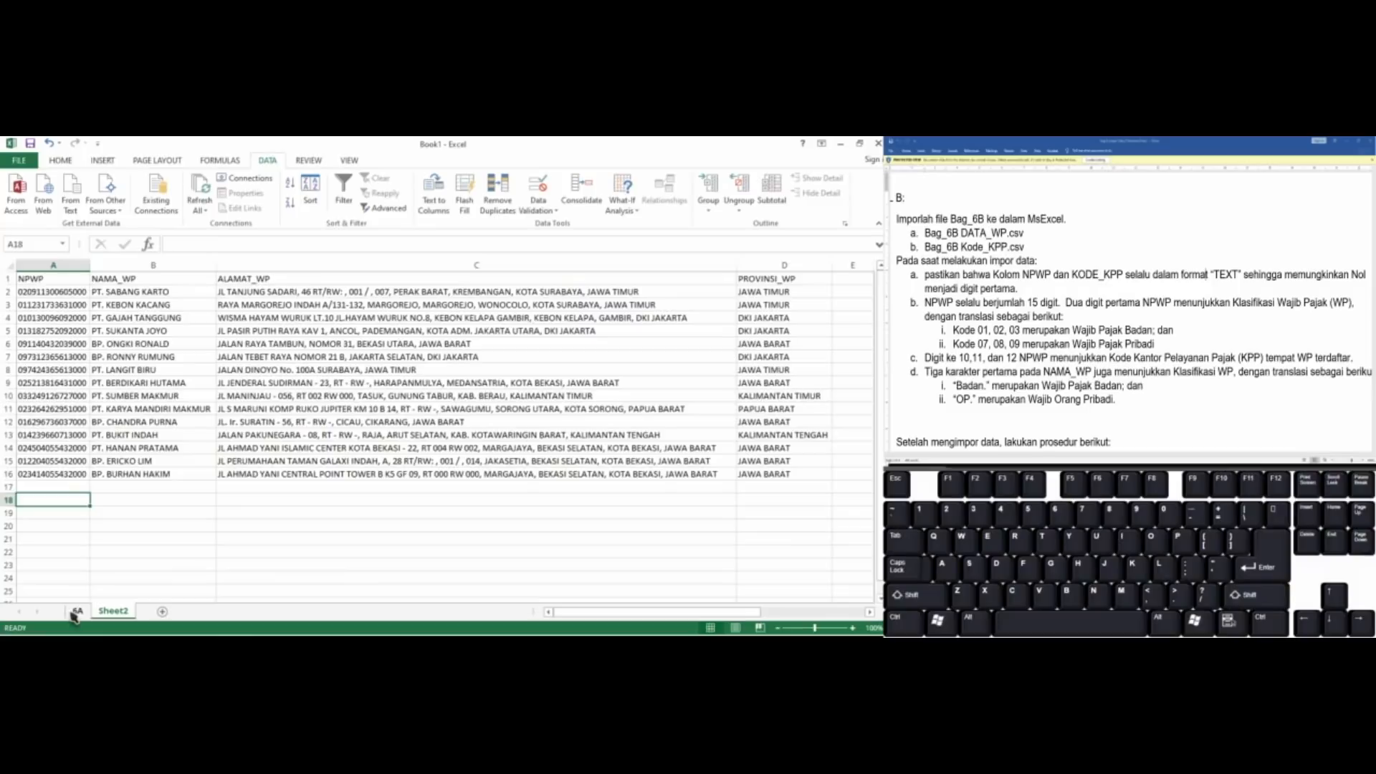
Rename the sheet holding the imported taxpayer data as DATA_WP
double_click(114, 611)
text(DATA_WP)
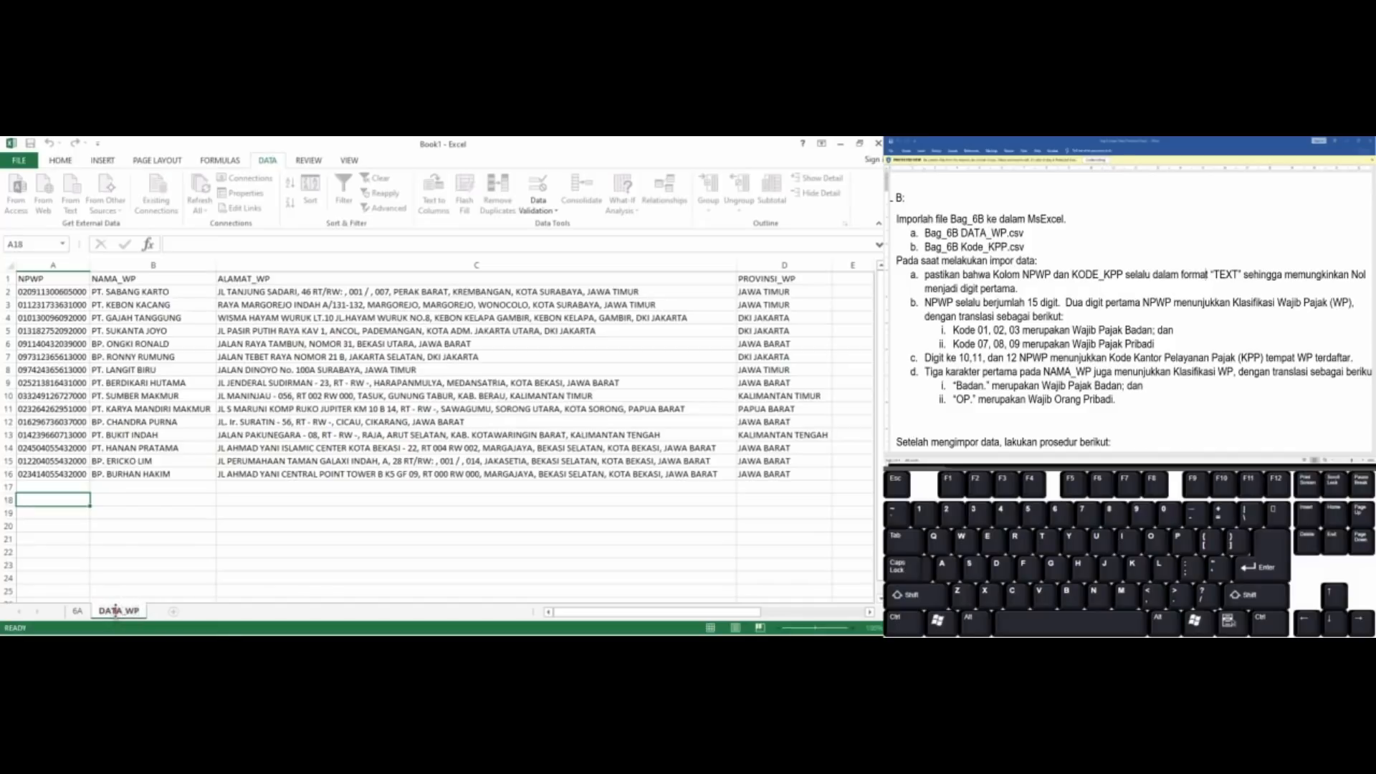
key(Return)
Add a new sheet and start a text import of the file Bag 6 B_KODE_KPP into it
click(173, 613)
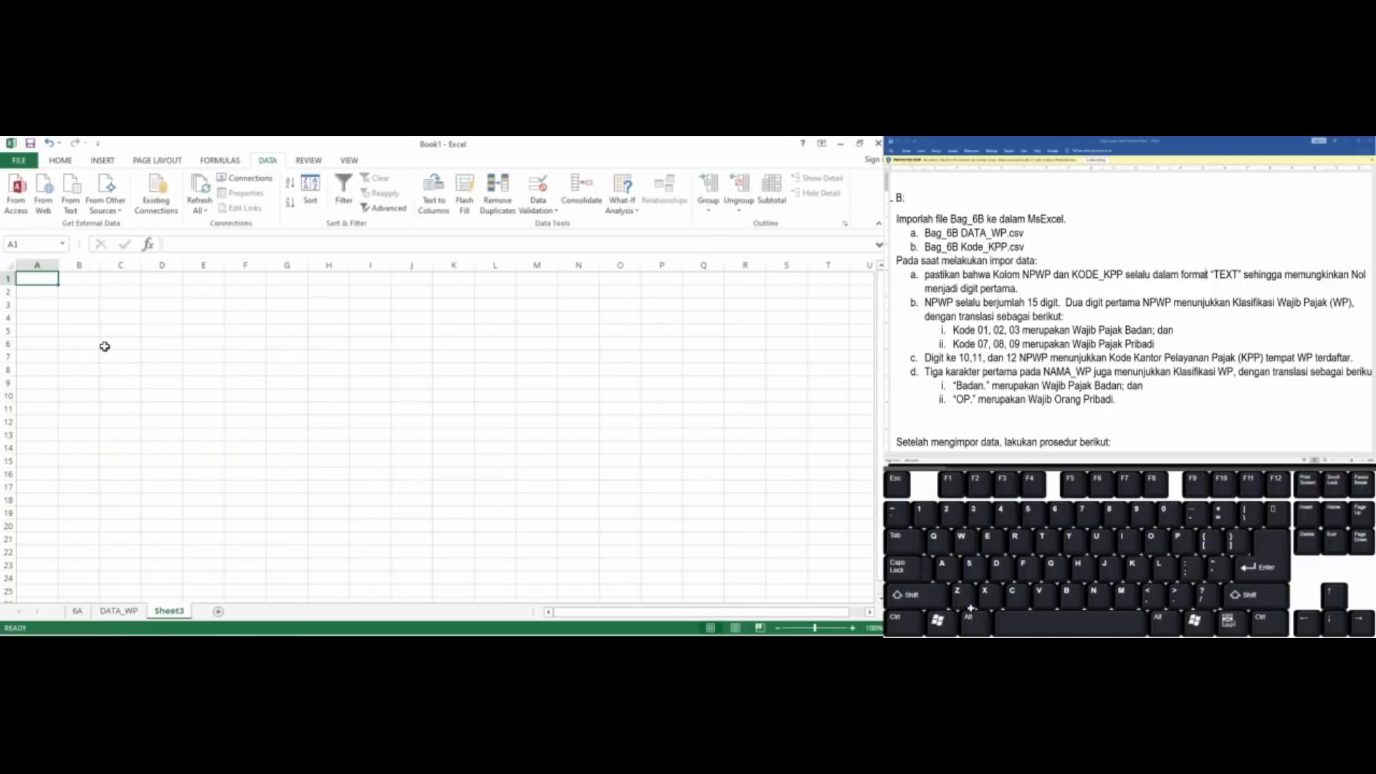
click(76, 190)
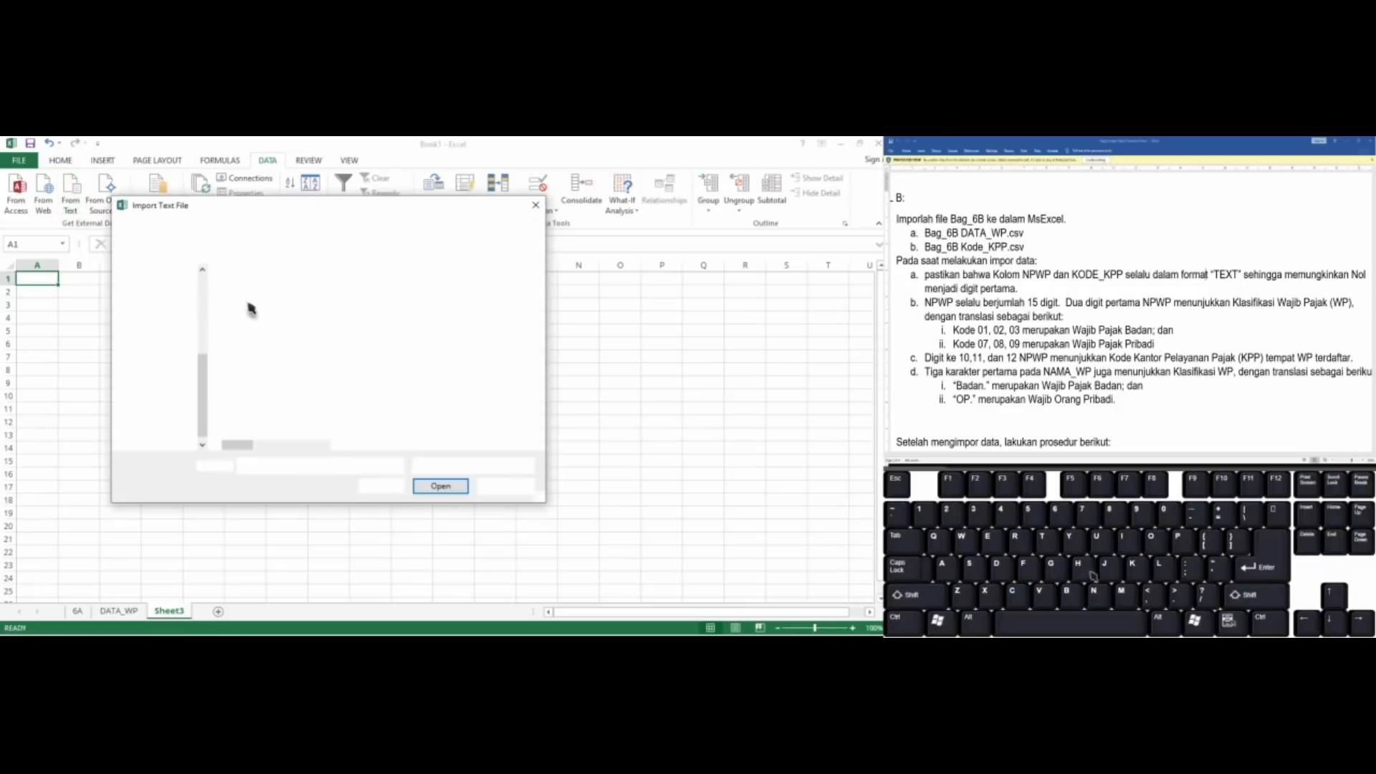
click(254, 308)
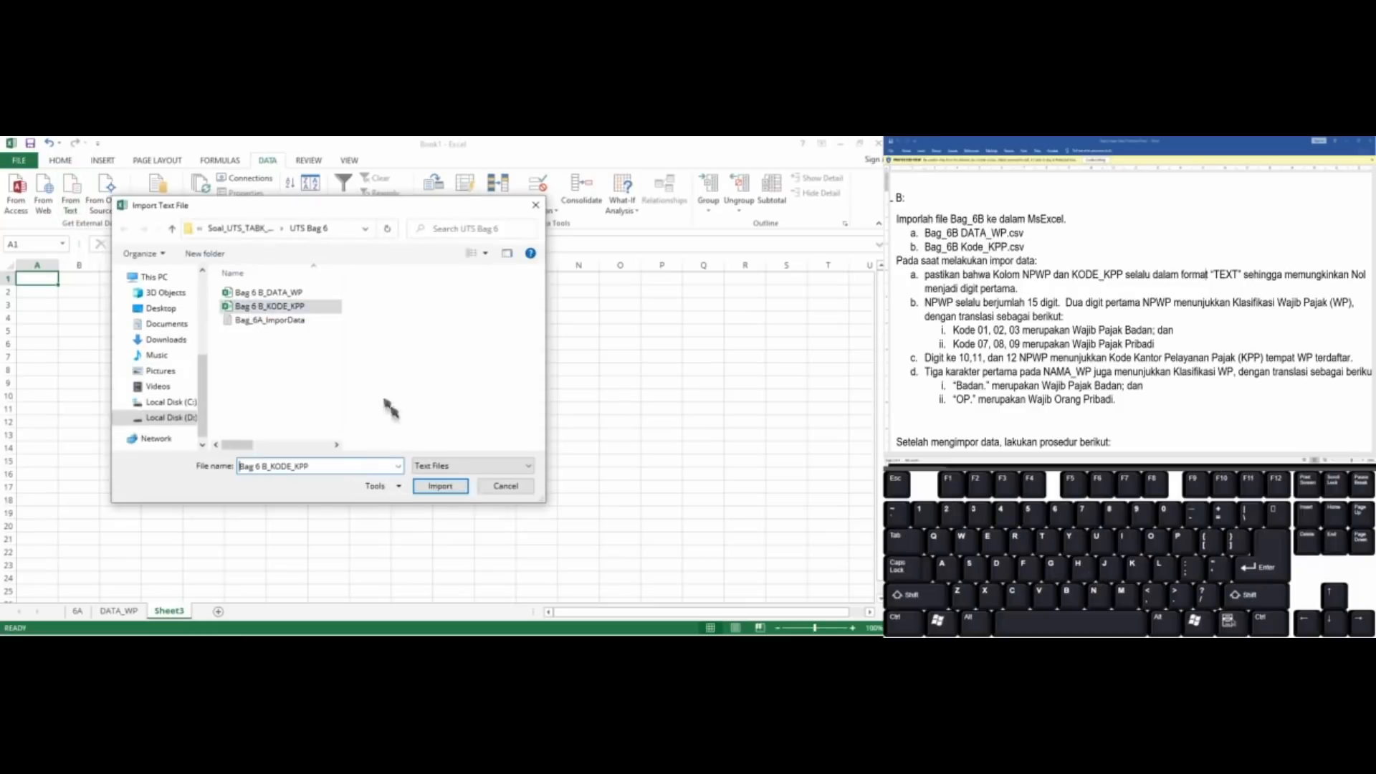
click(440, 486)
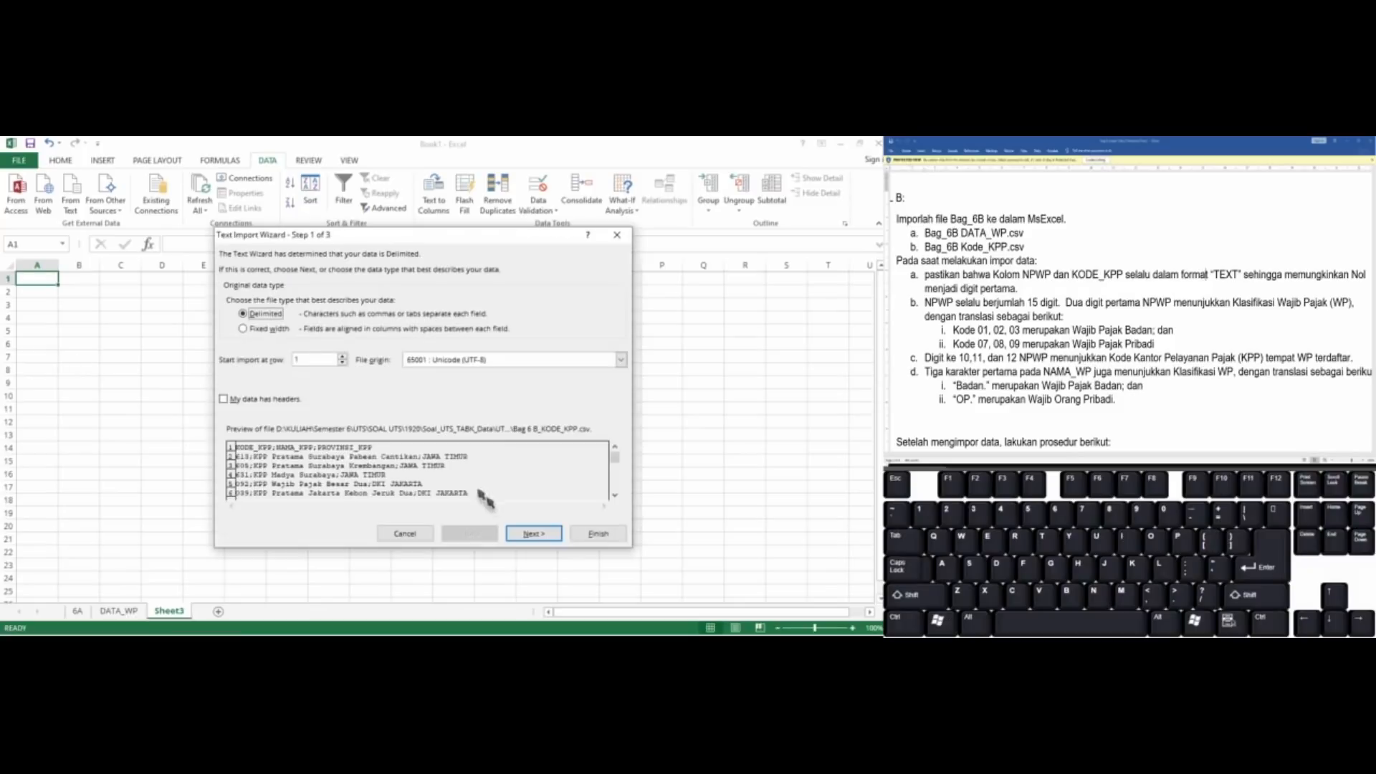
Set the file origin of the KODE_KPP import to MS-DOS (PC-8) and continue to the delimiter settings
click(621, 359)
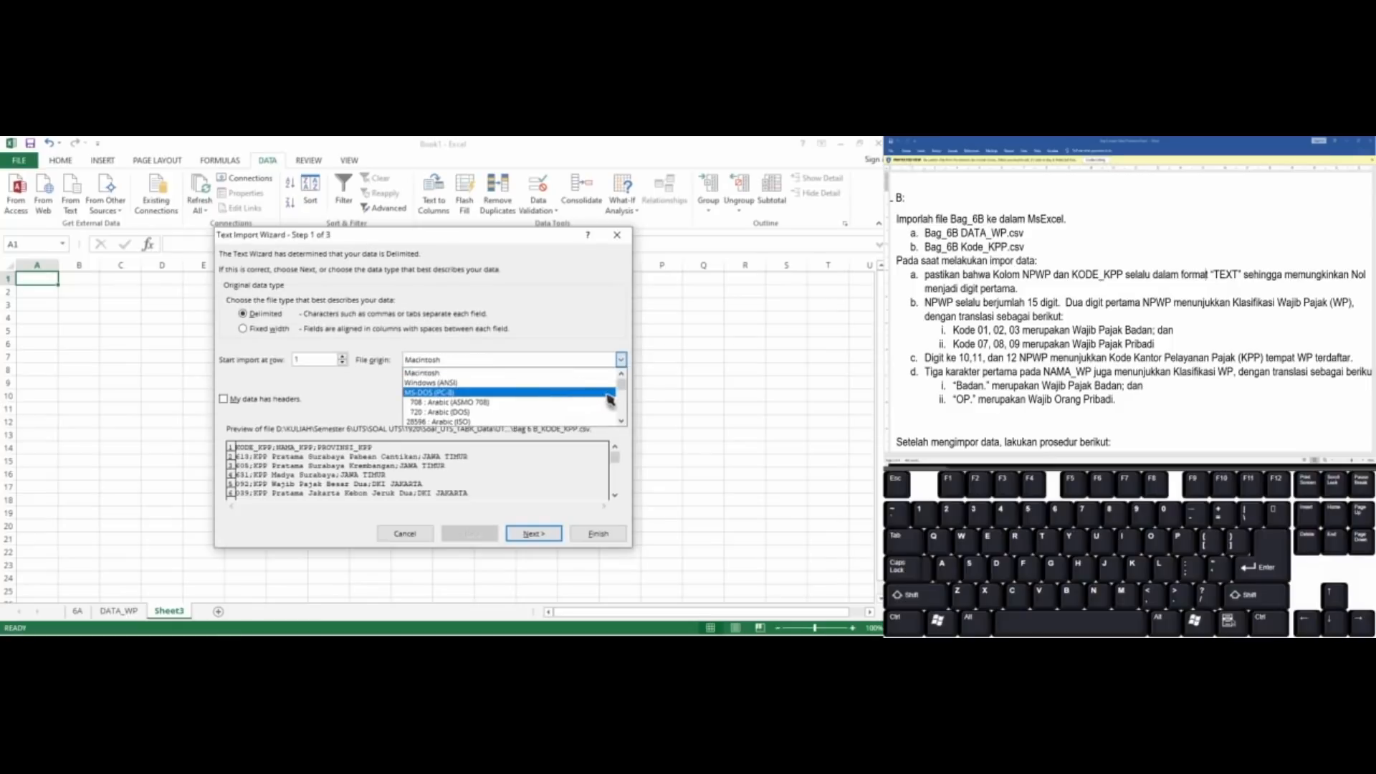
click(608, 393)
click(555, 534)
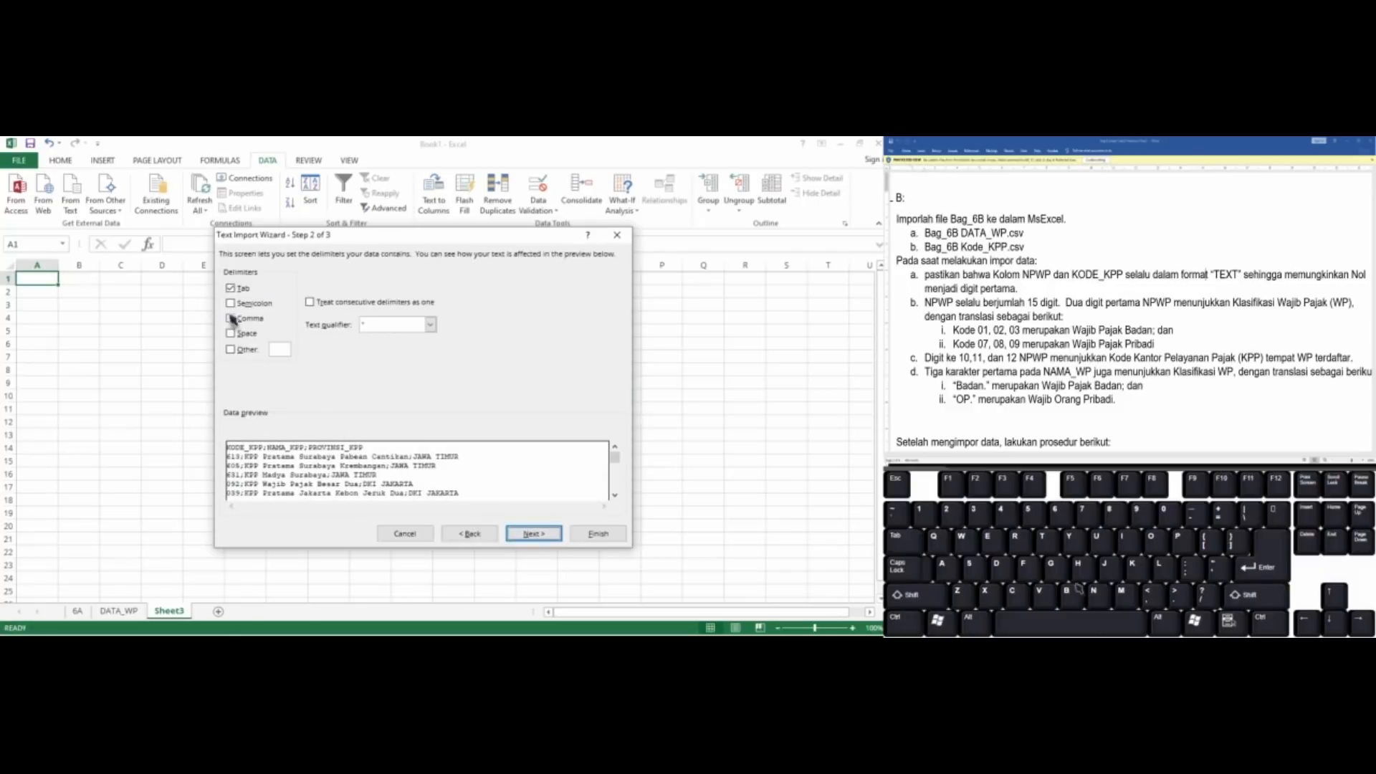
Use Semicolon instead of Tab as the delimiter for the KODE_KPP data and continue to the column formats
click(231, 303)
click(230, 288)
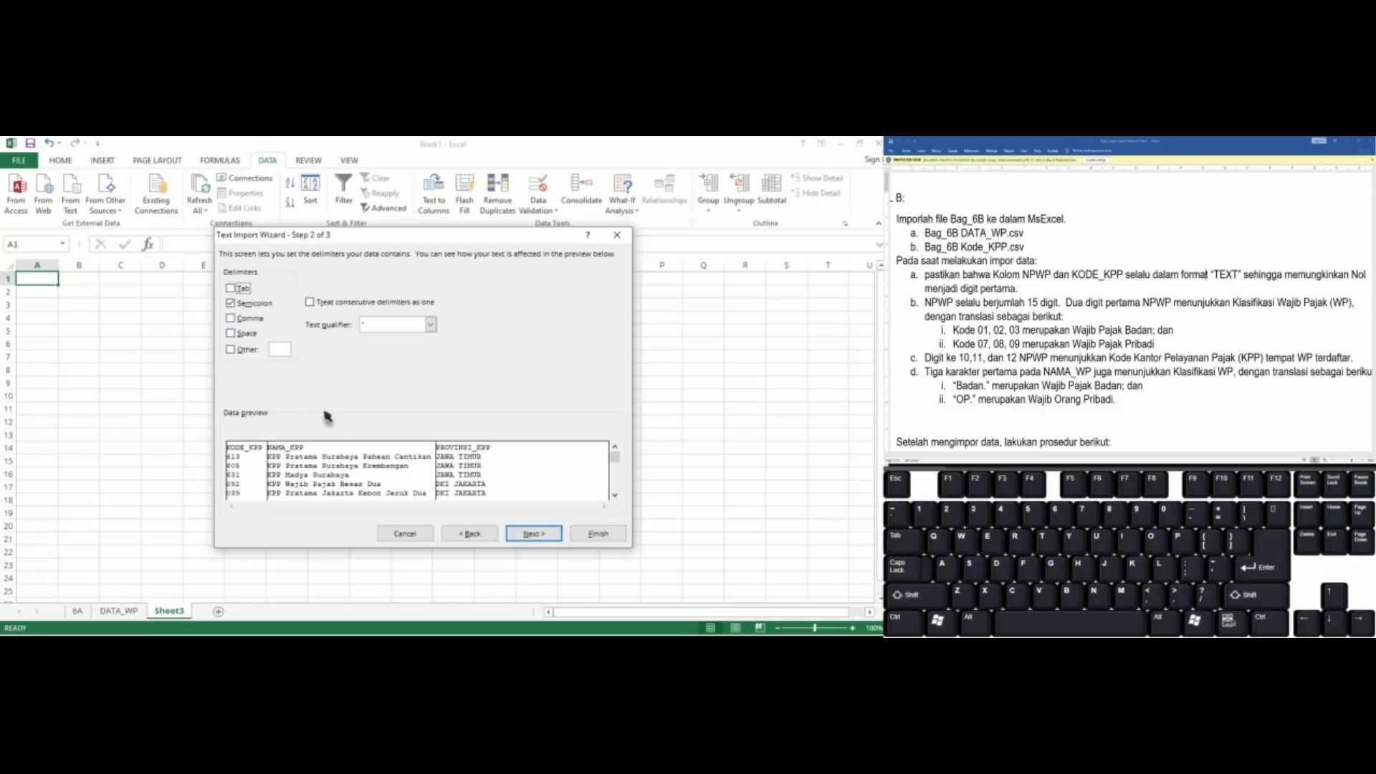
click(530, 534)
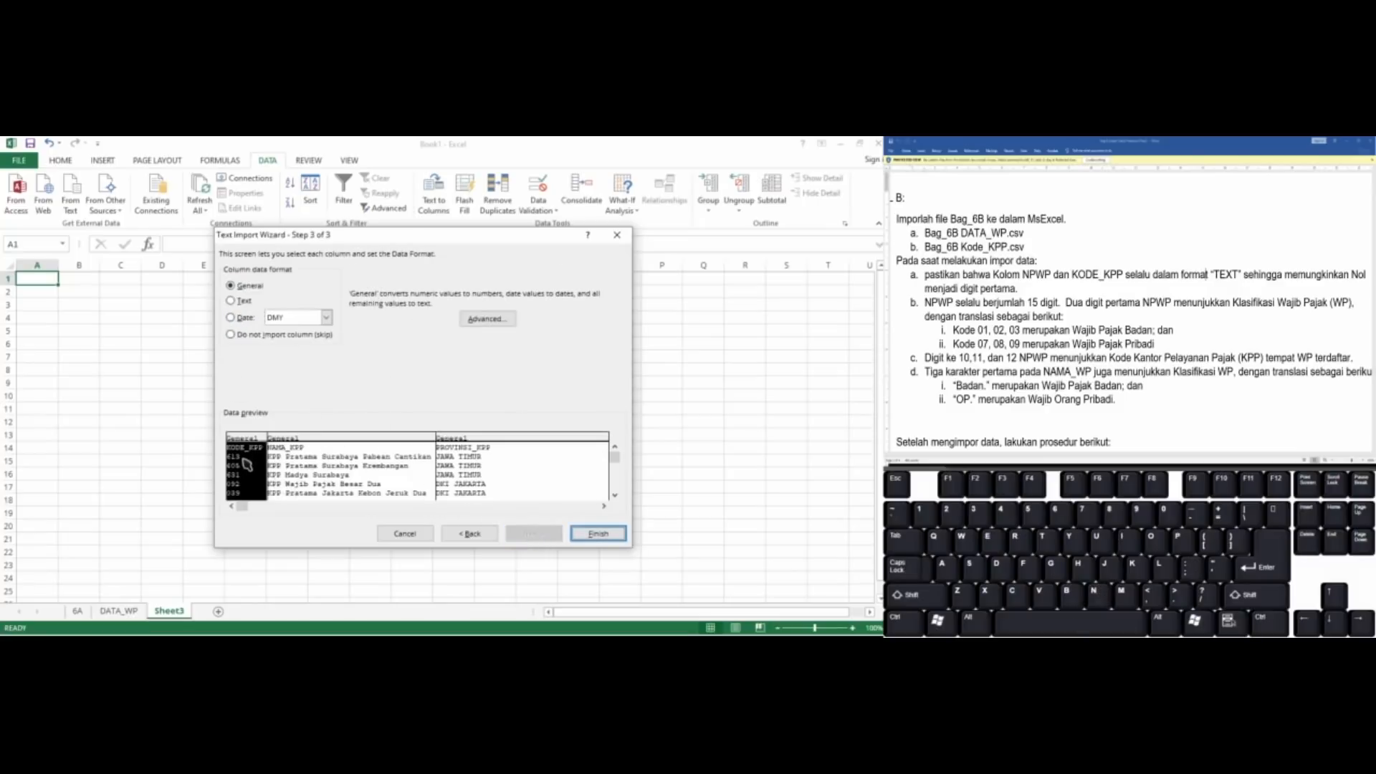
Set the KODE_KPP column to Text format and import the data into the new sheet at A1
click(232, 301)
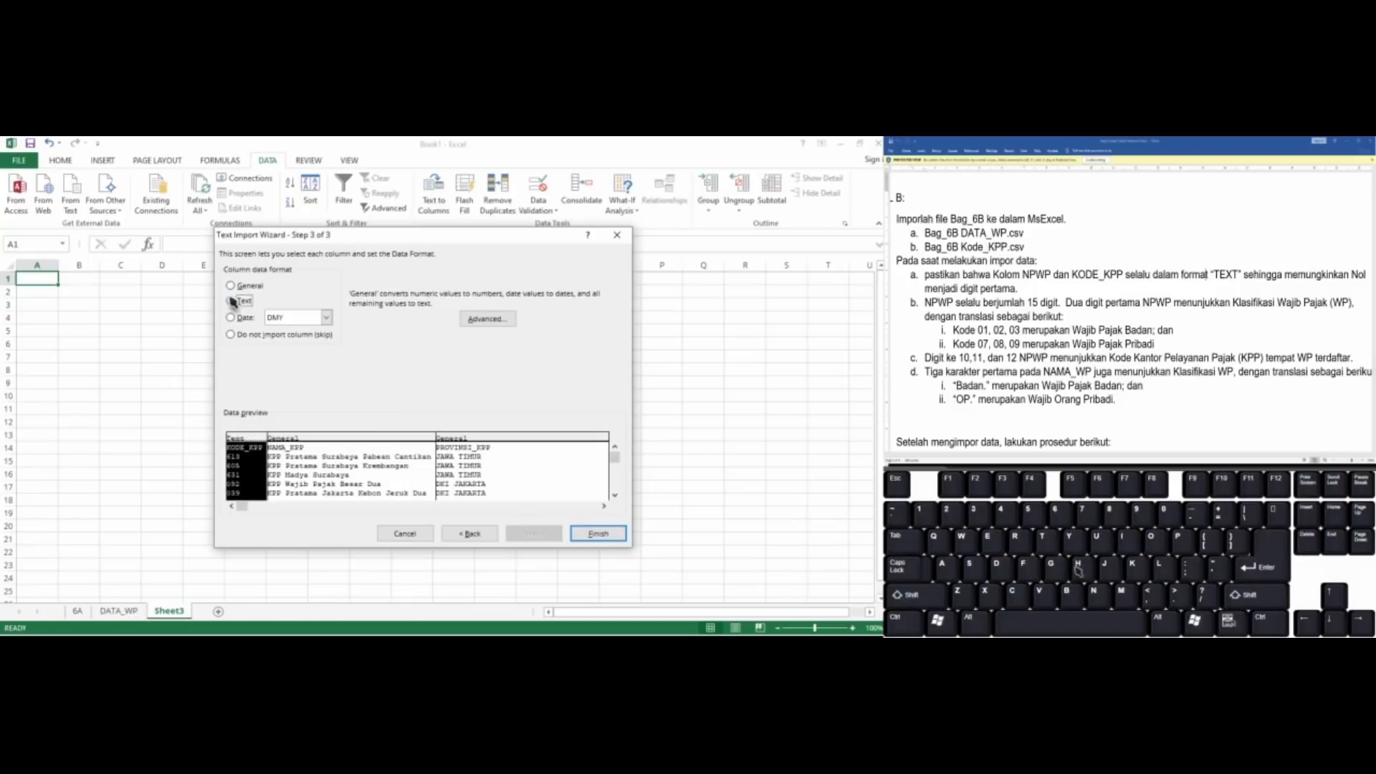
click(588, 537)
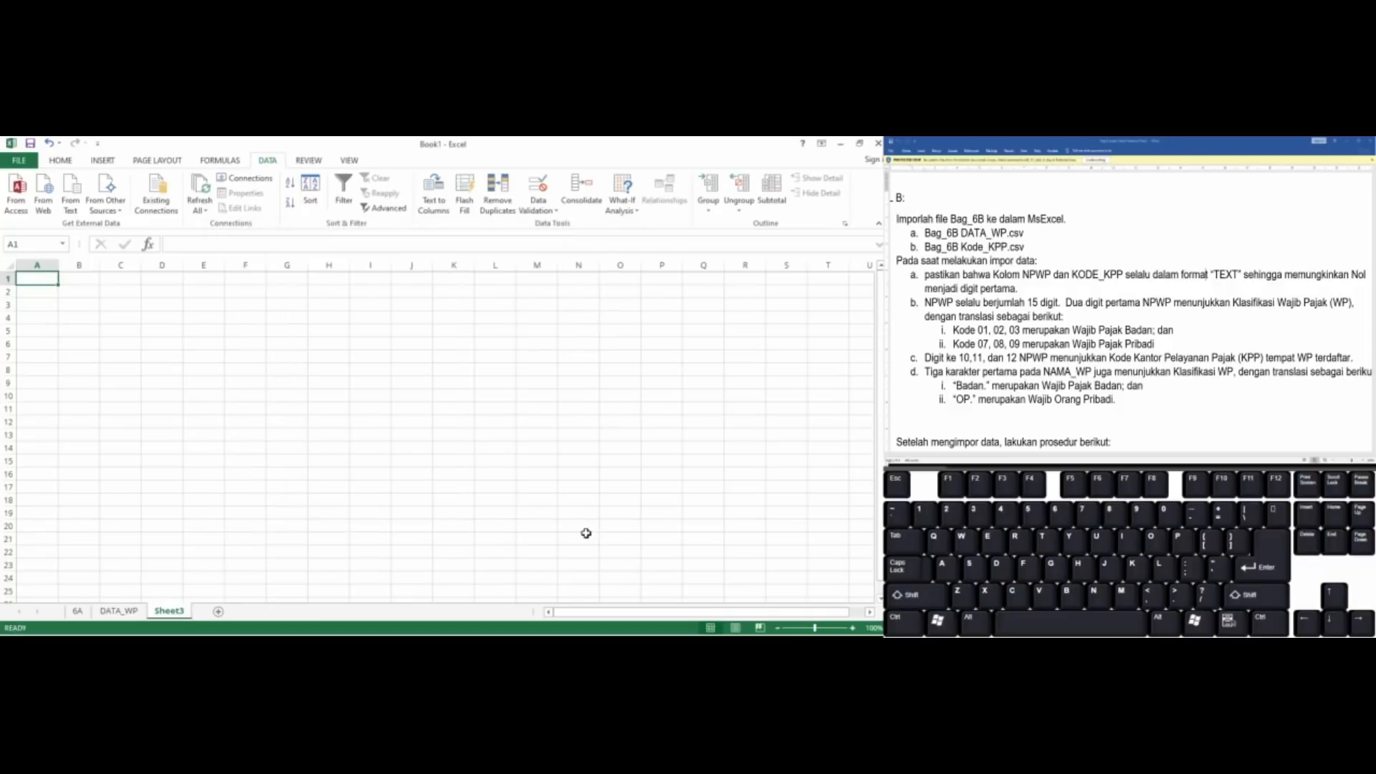
click(408, 477)
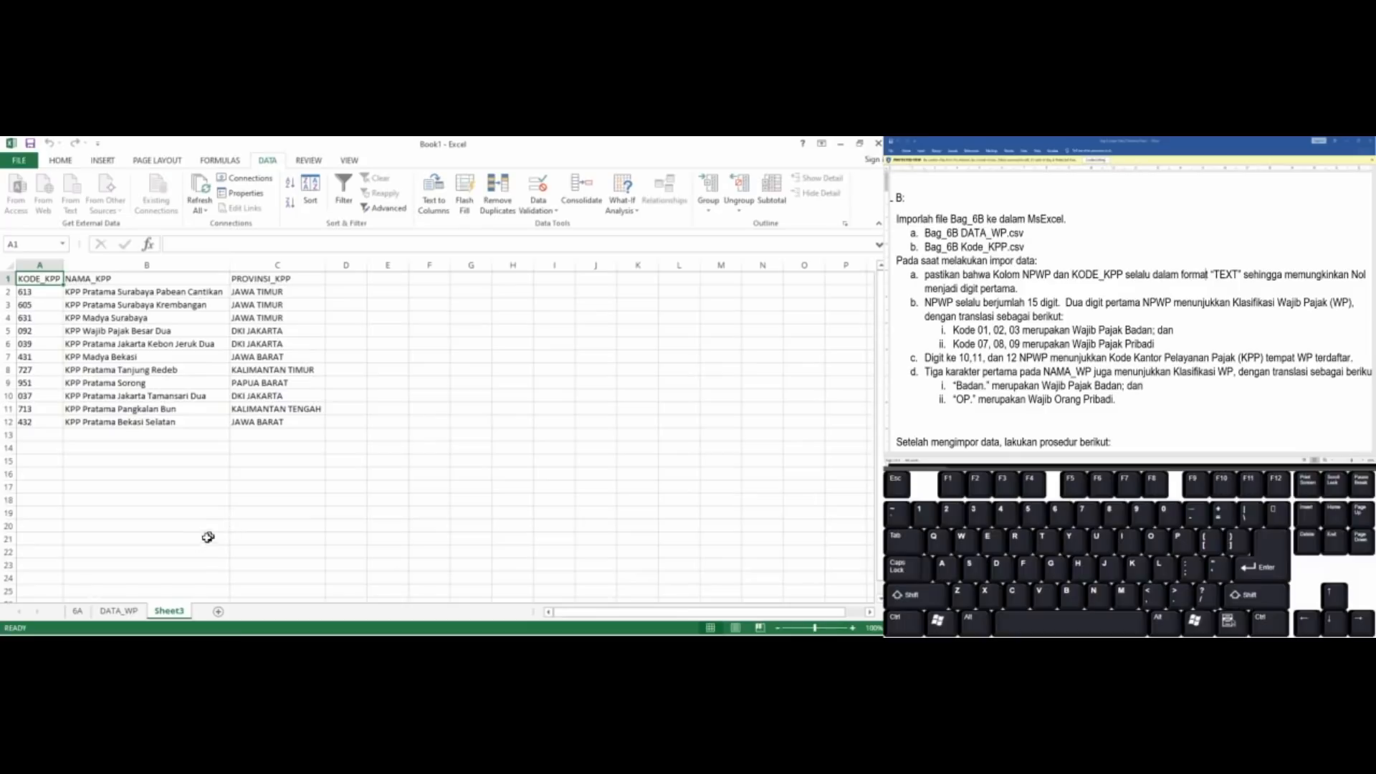
Rename the sheet with the imported tax office codes as KODE_KPP
double_click(177, 615)
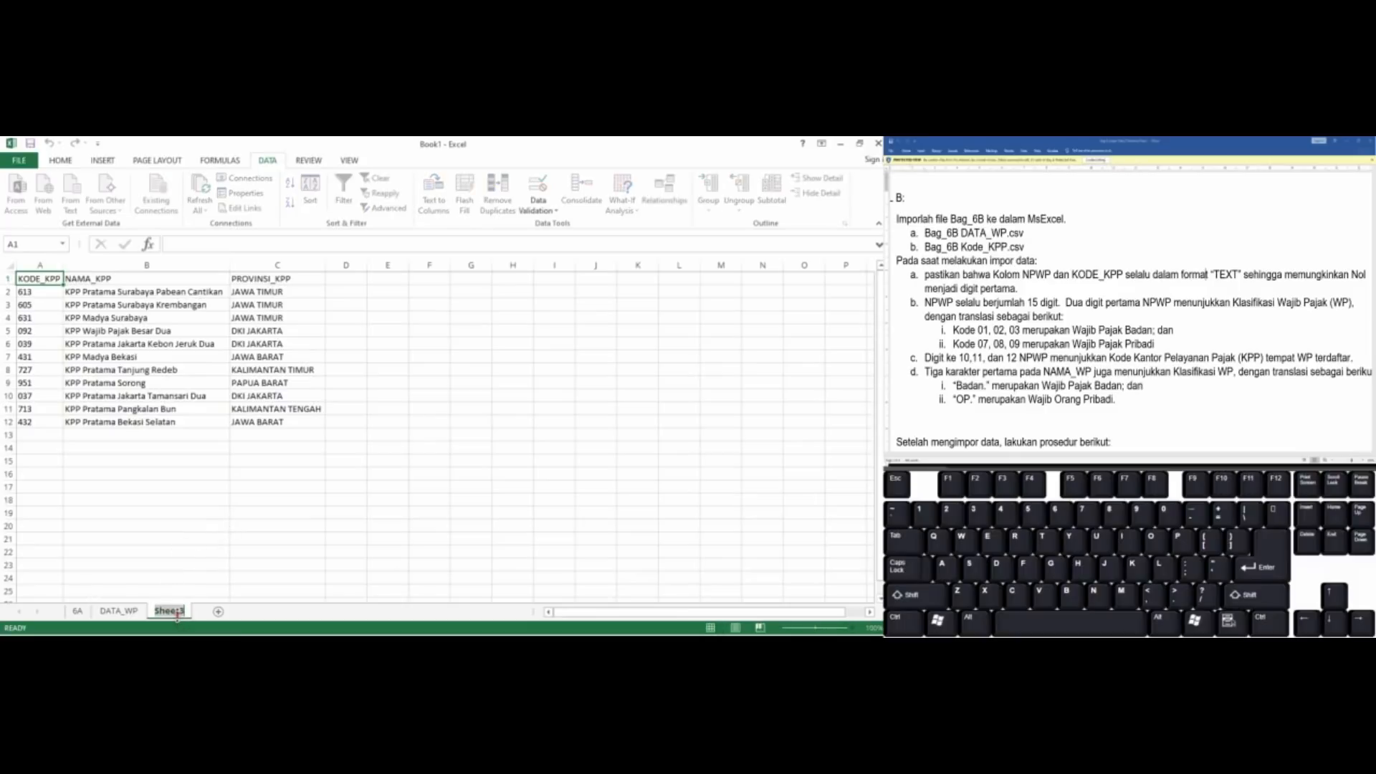
text(KODE_KPP)
key(Return)
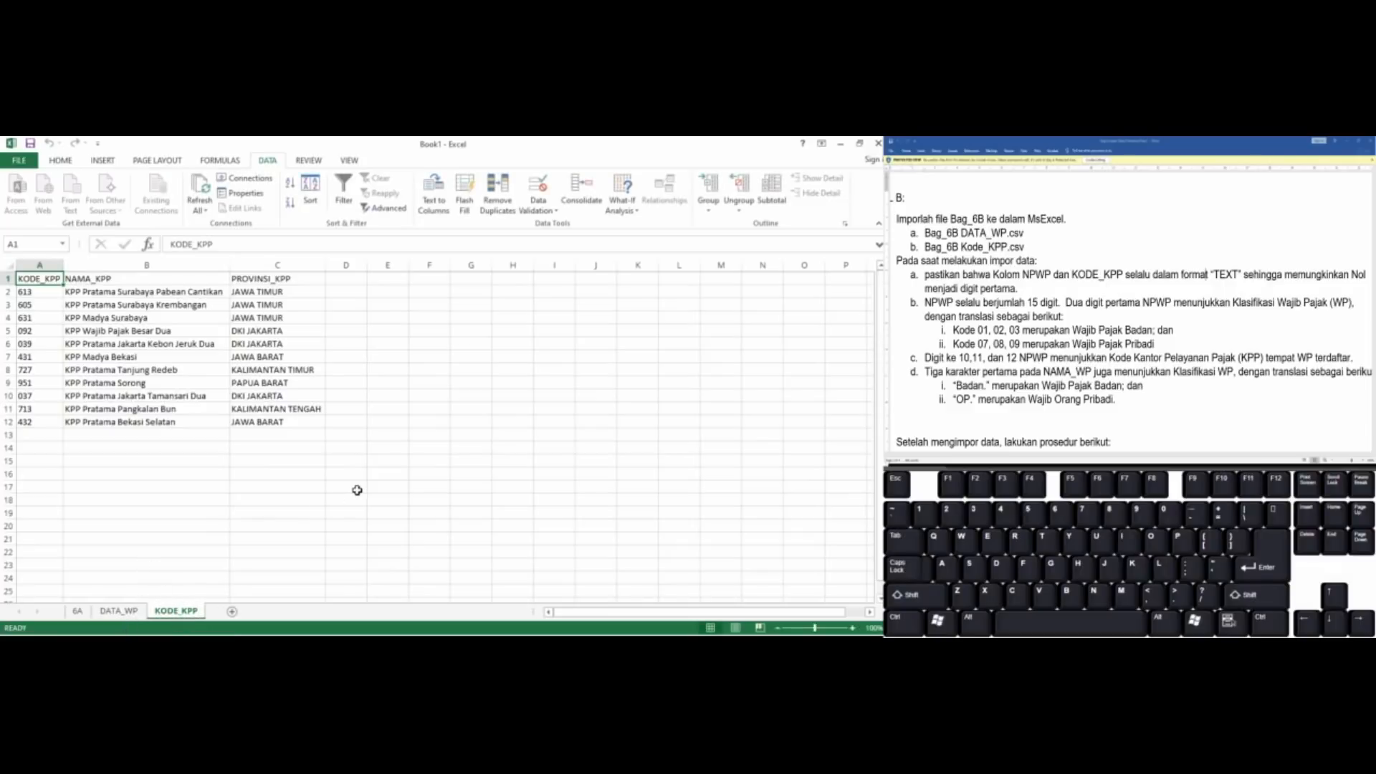
click(347, 486)
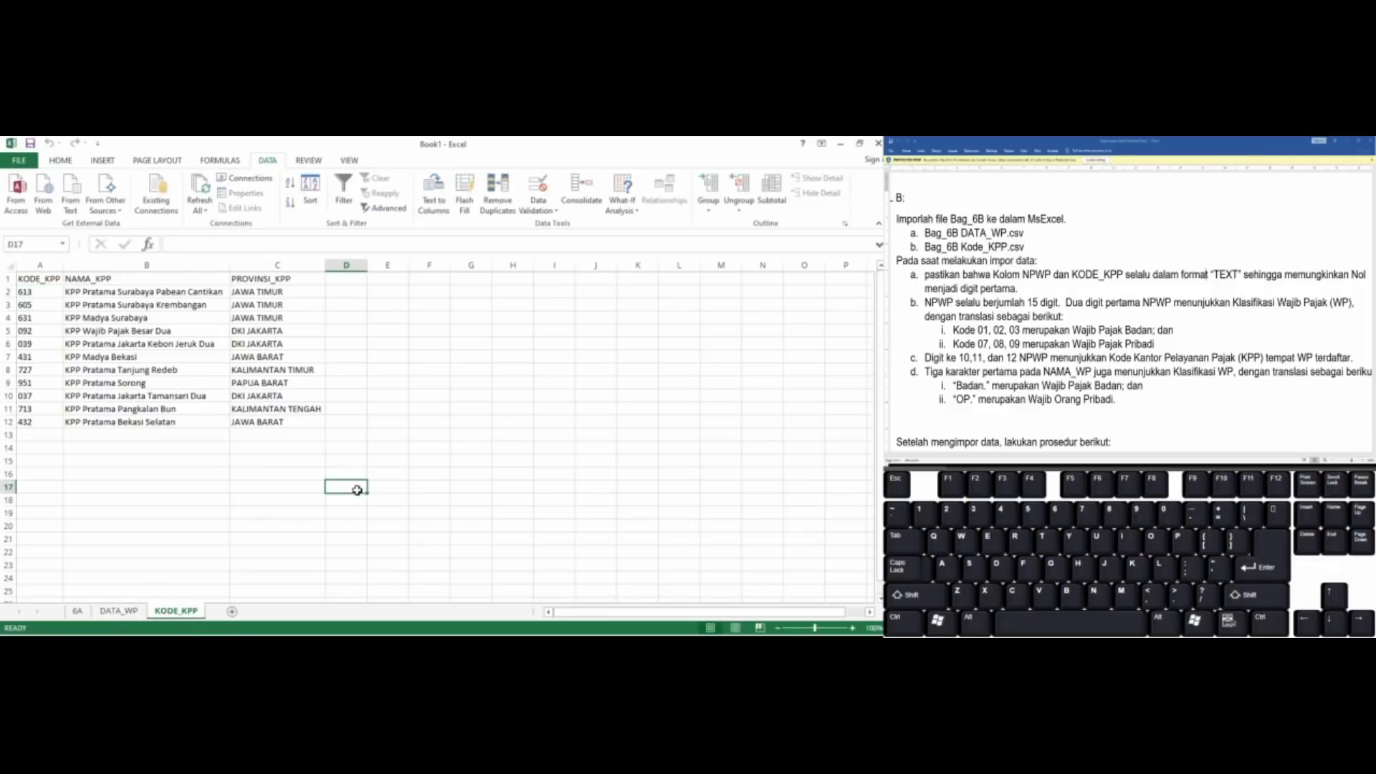
Return to the DATA_WP sheet and set its zoom to 70%
click(134, 608)
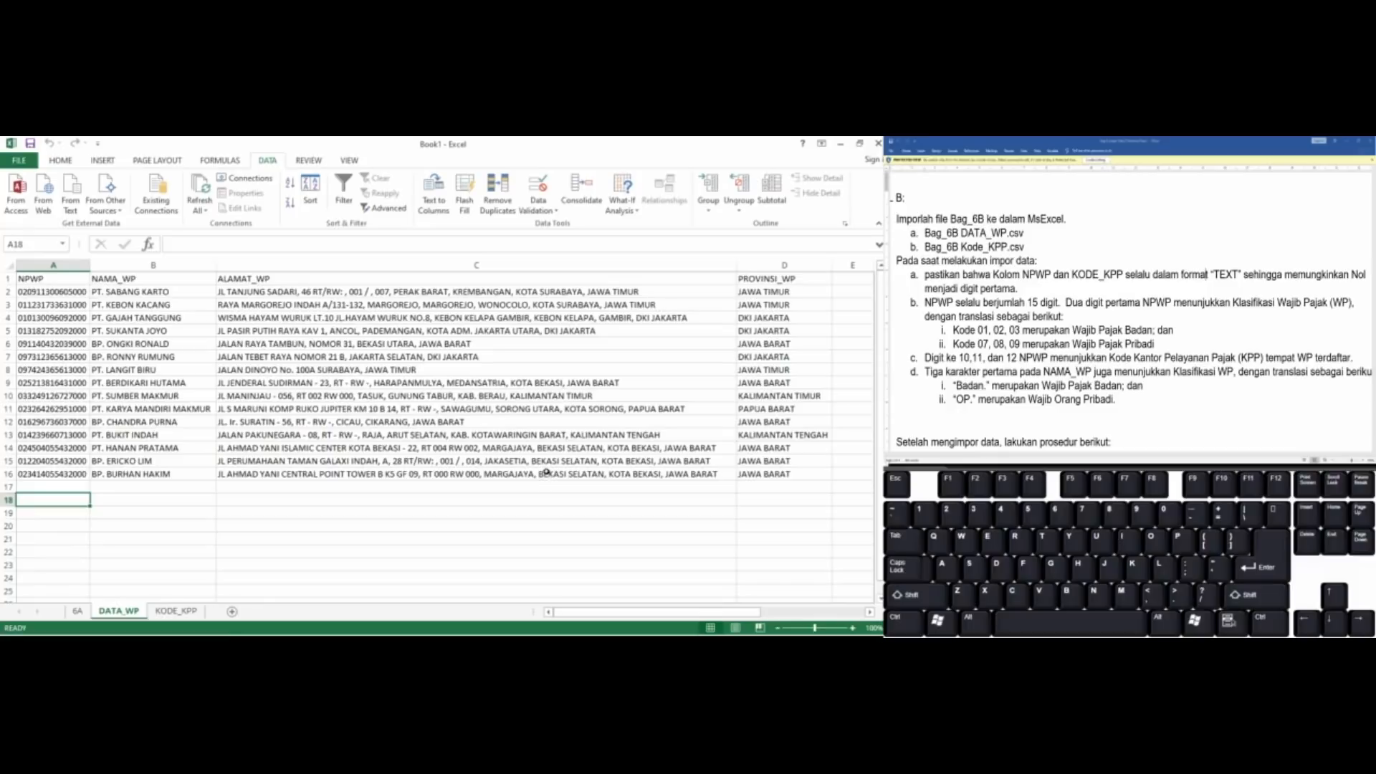
ctrl+scroll(546, 472, down, 5)
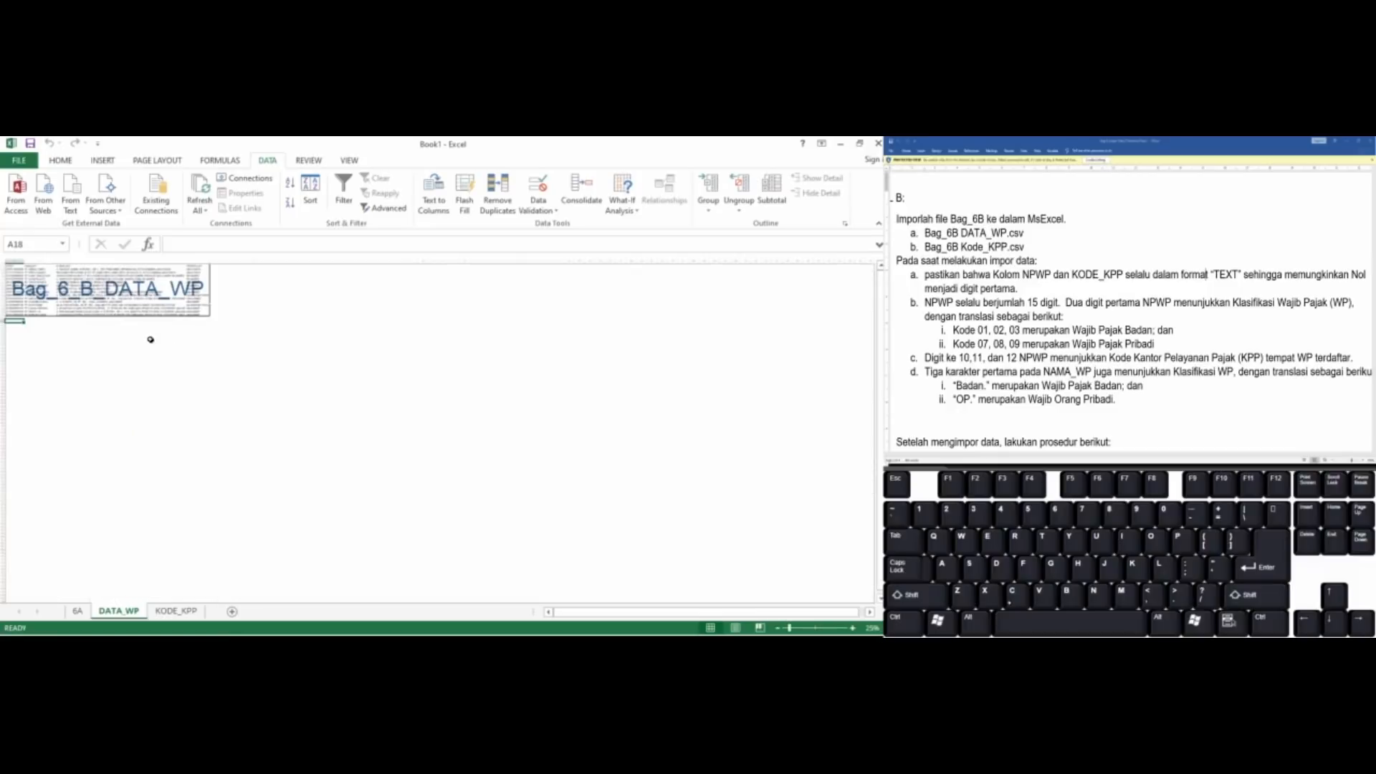
click(853, 628)
click(855, 628)
click(855, 628)
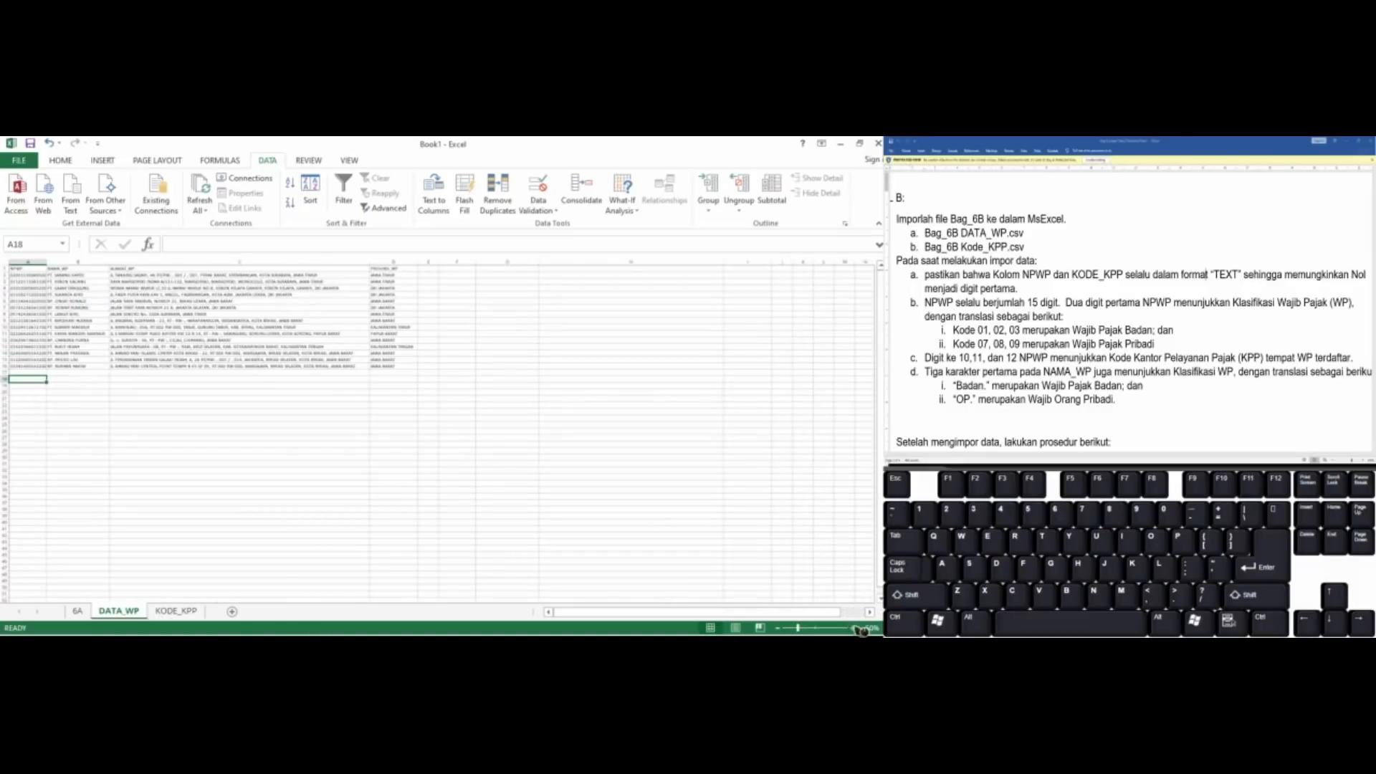
click(857, 629)
click(857, 629)
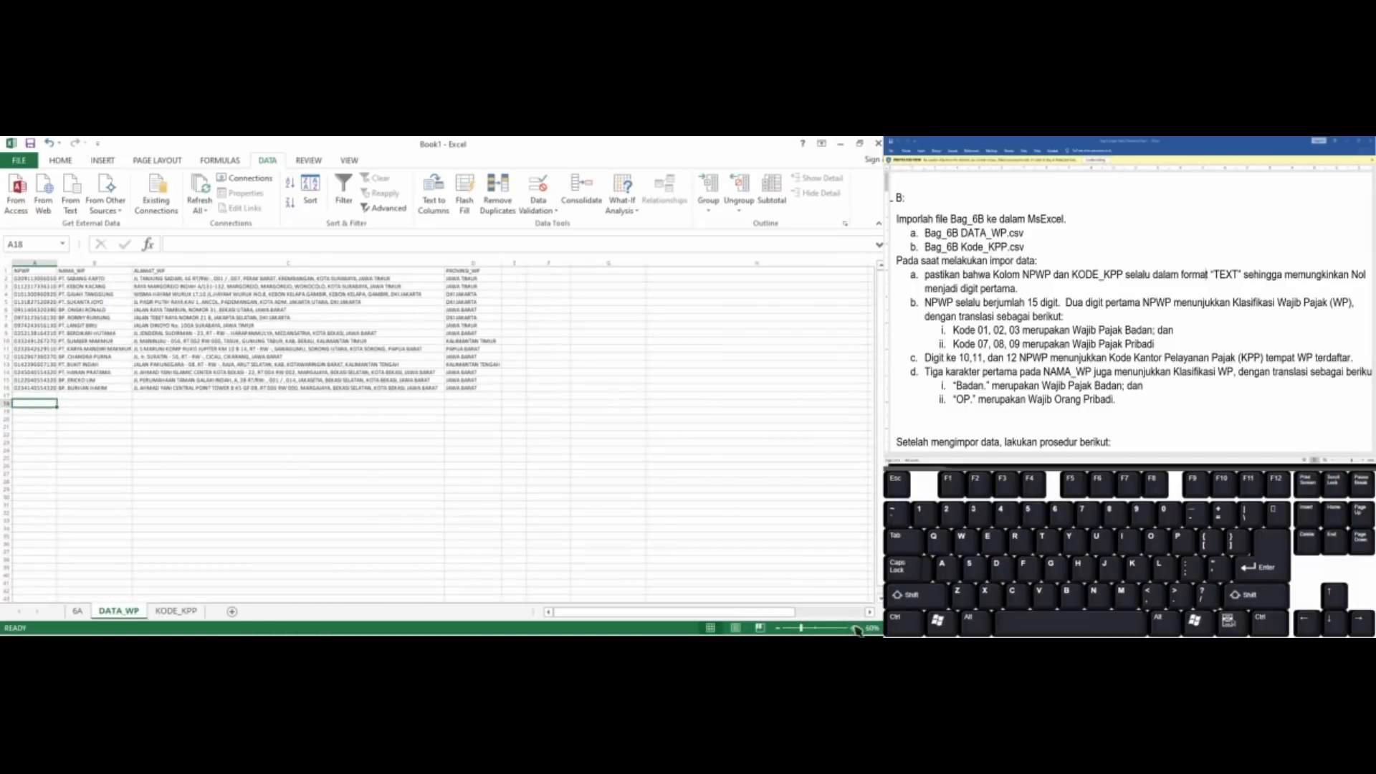
click(857, 628)
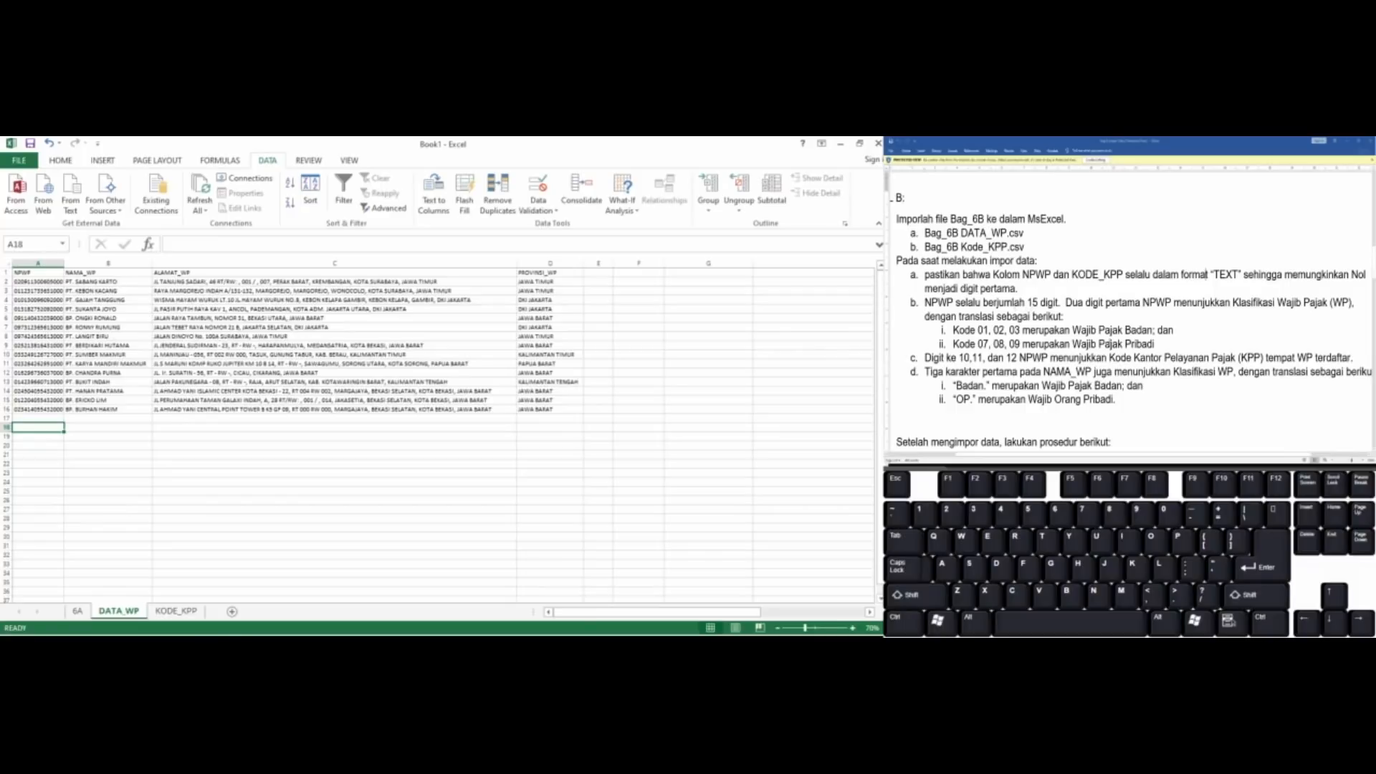
Switch to the Word assignment document and read the Soal B procedure for testing the NPWP digit count
scroll(1207, 274, down, 2)
click(1190, 327)
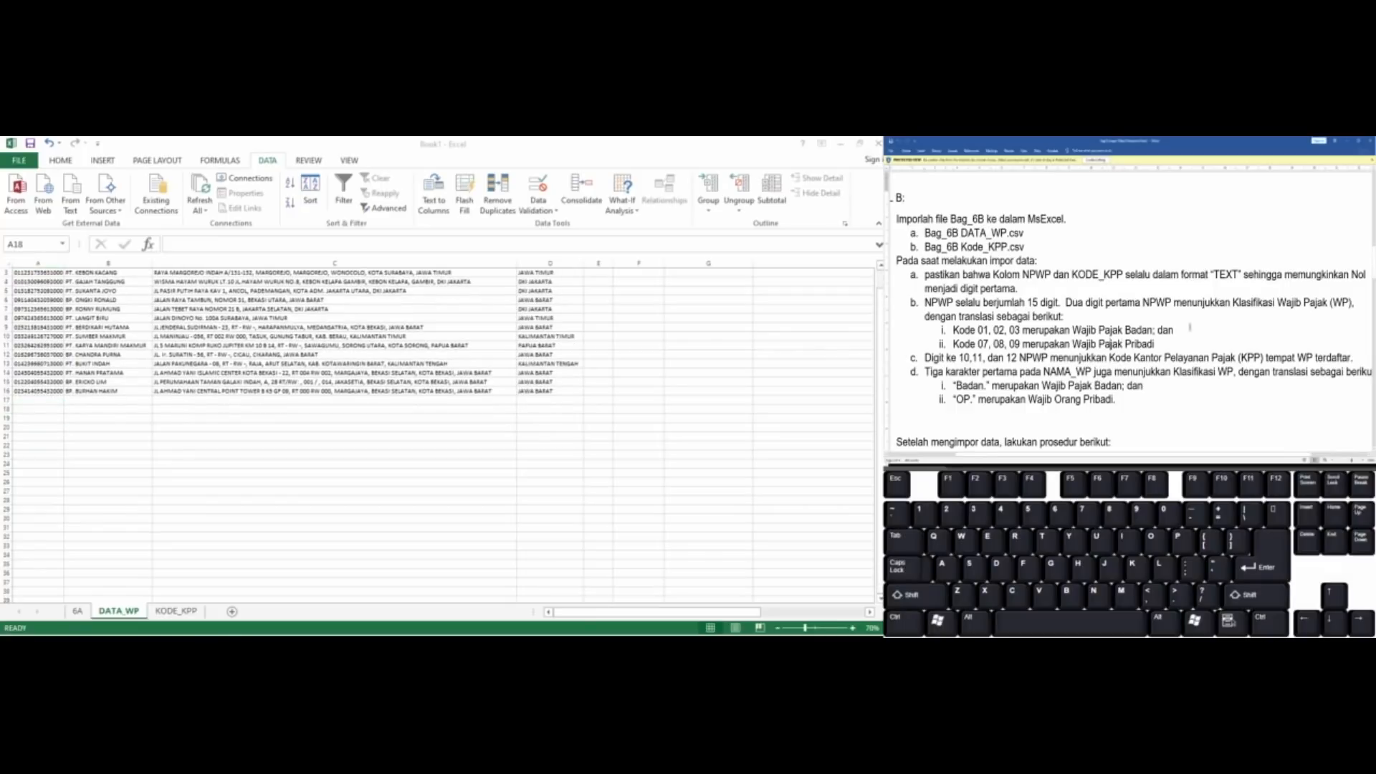
scroll(1190, 328, down, 2)
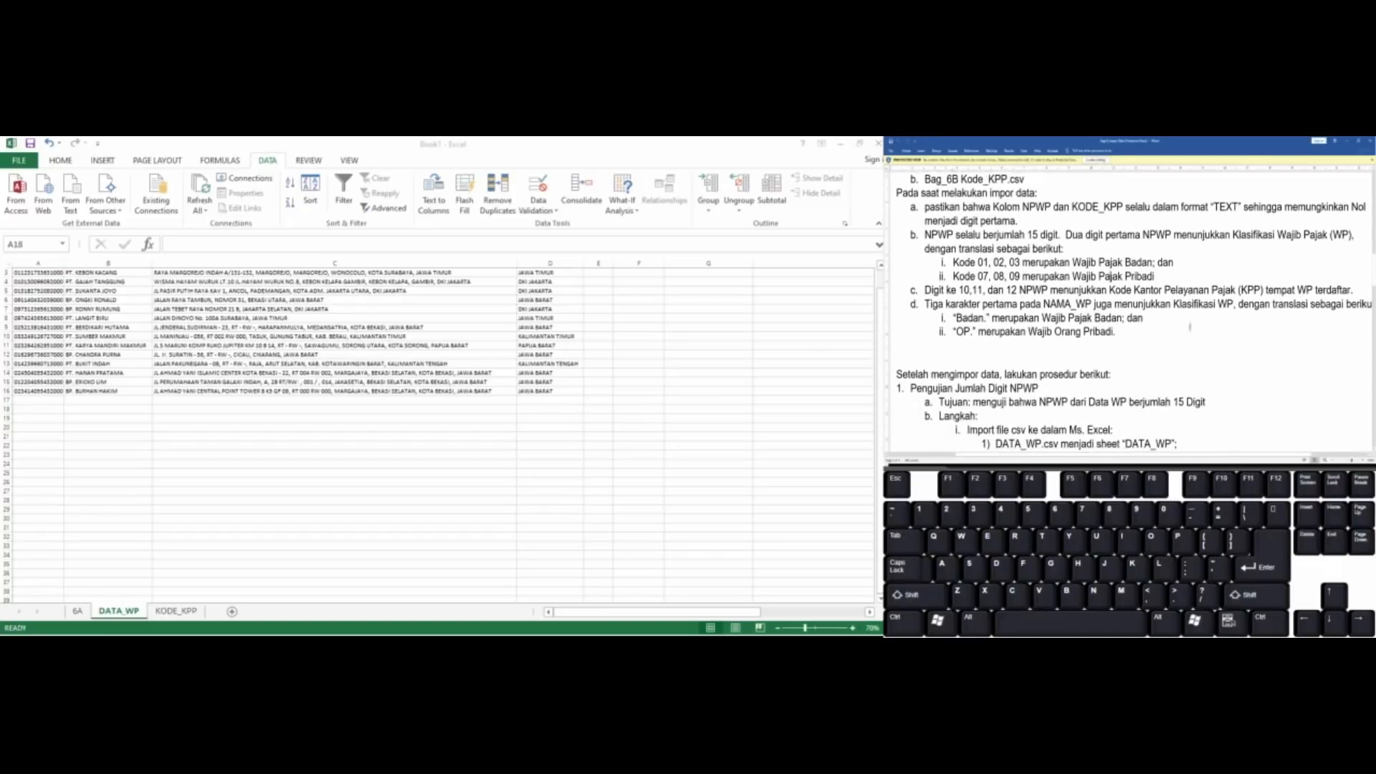
scroll(1190, 328, down, 1)
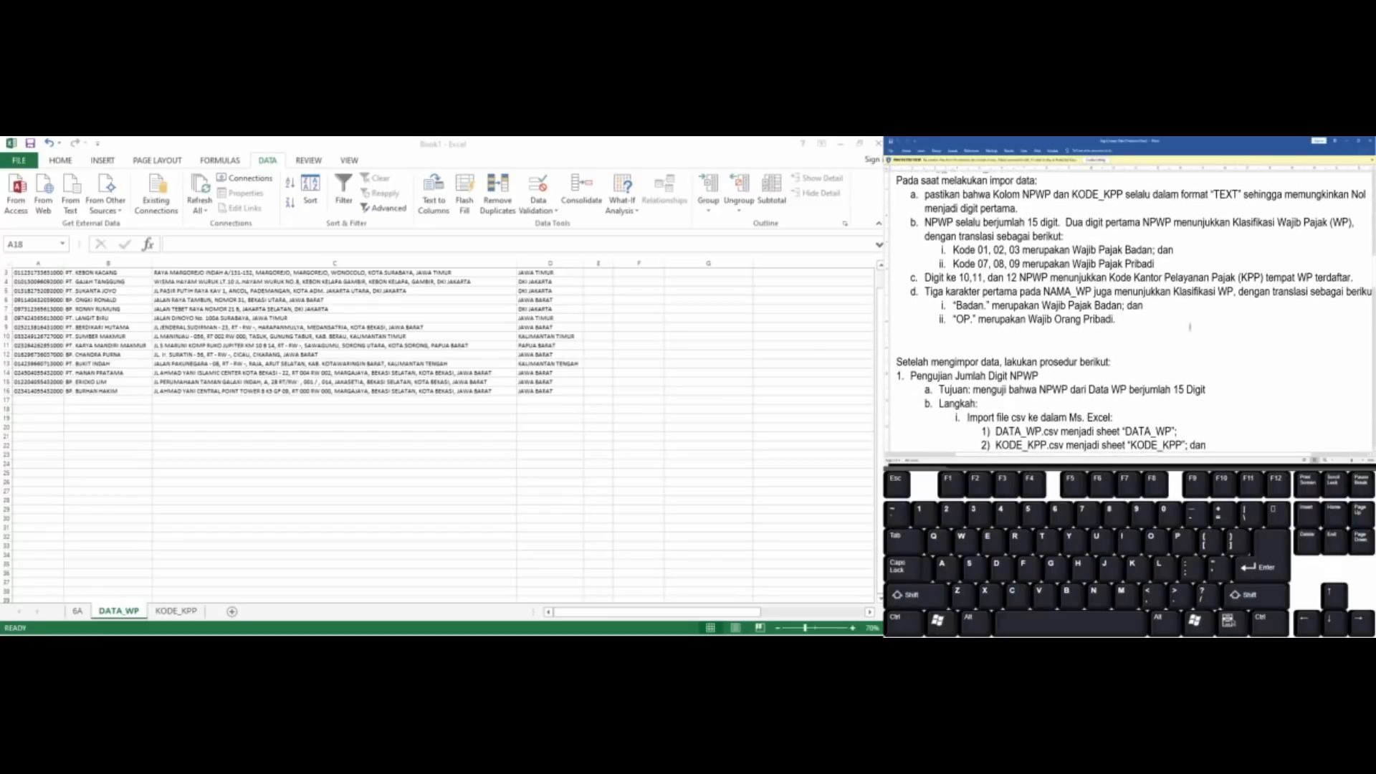
scroll(1190, 328, down, 1)
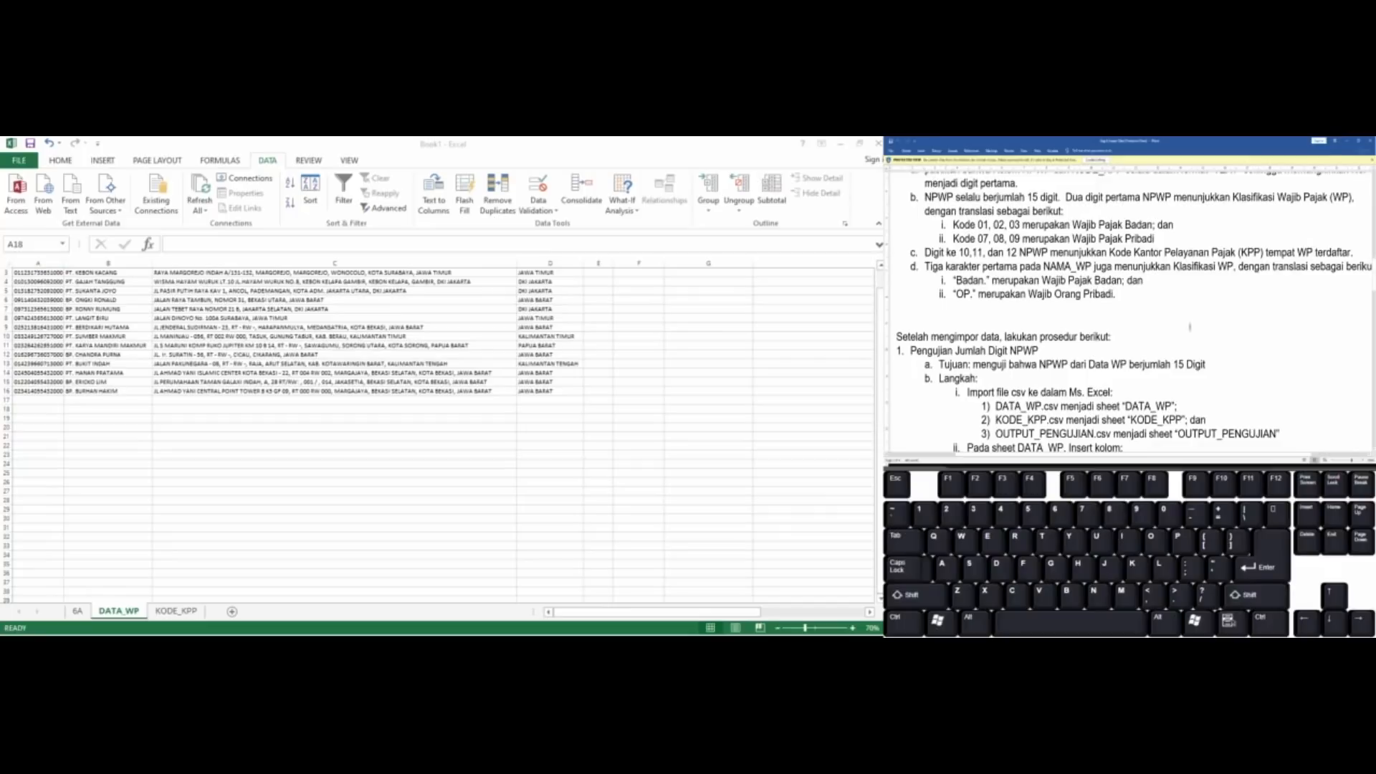
scroll(1190, 327, down, 1)
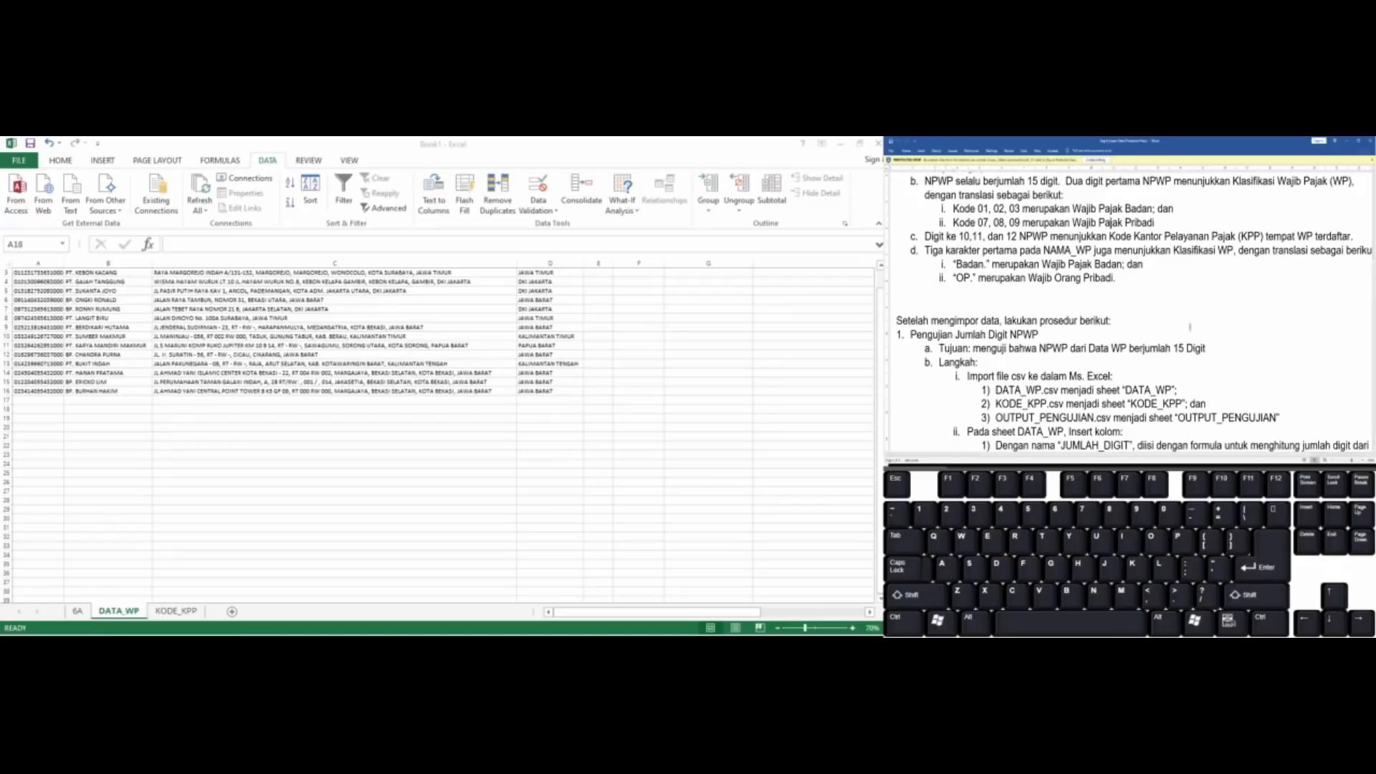
scroll(1190, 327, down, 1)
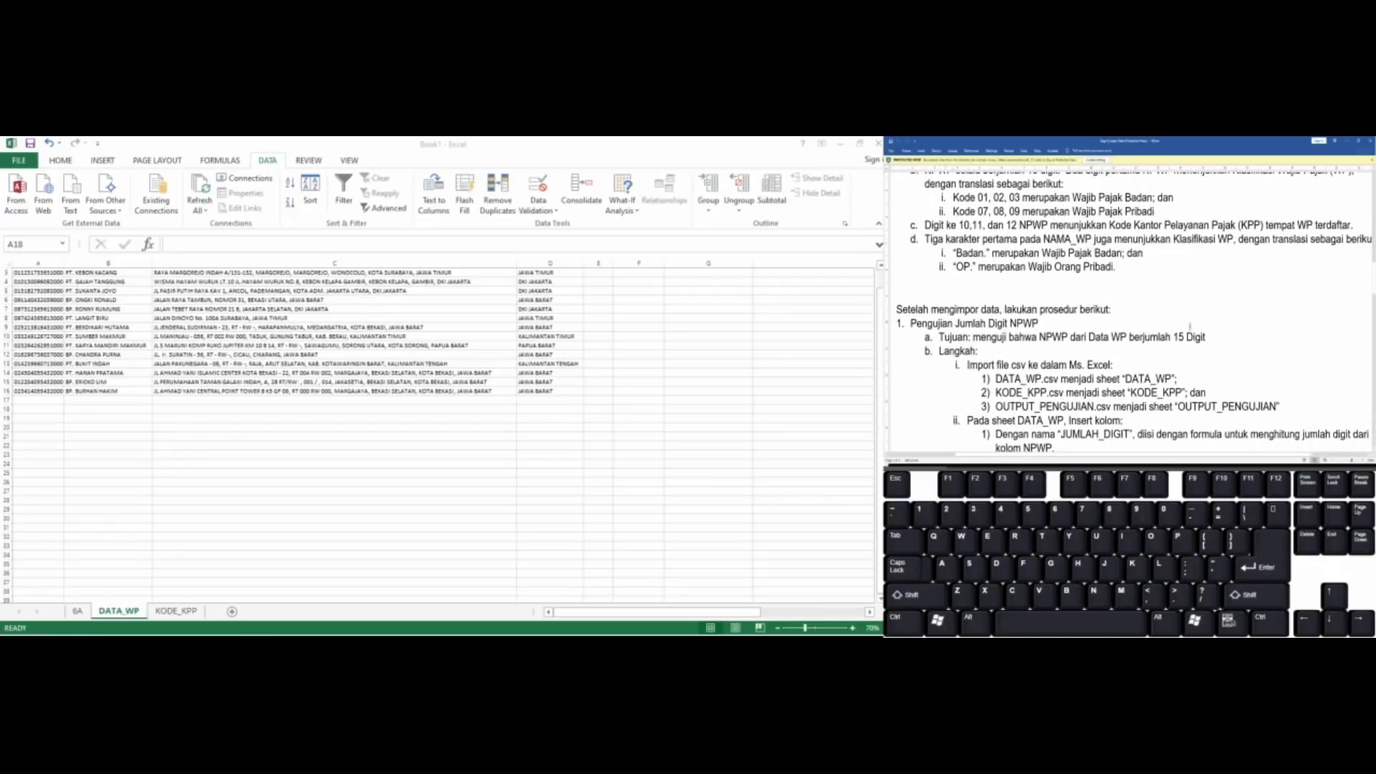
scroll(1190, 328, right, 1)
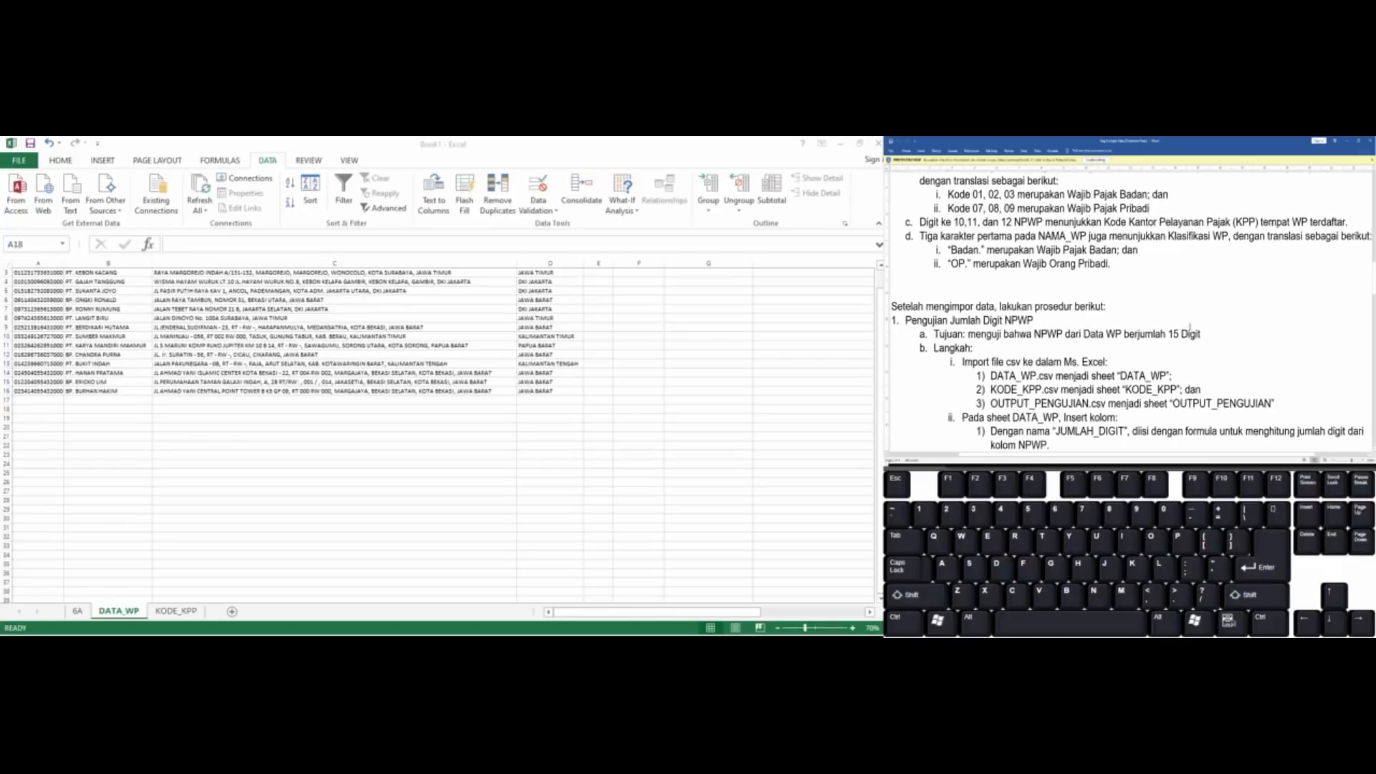
scroll(1189, 328, down, 4)
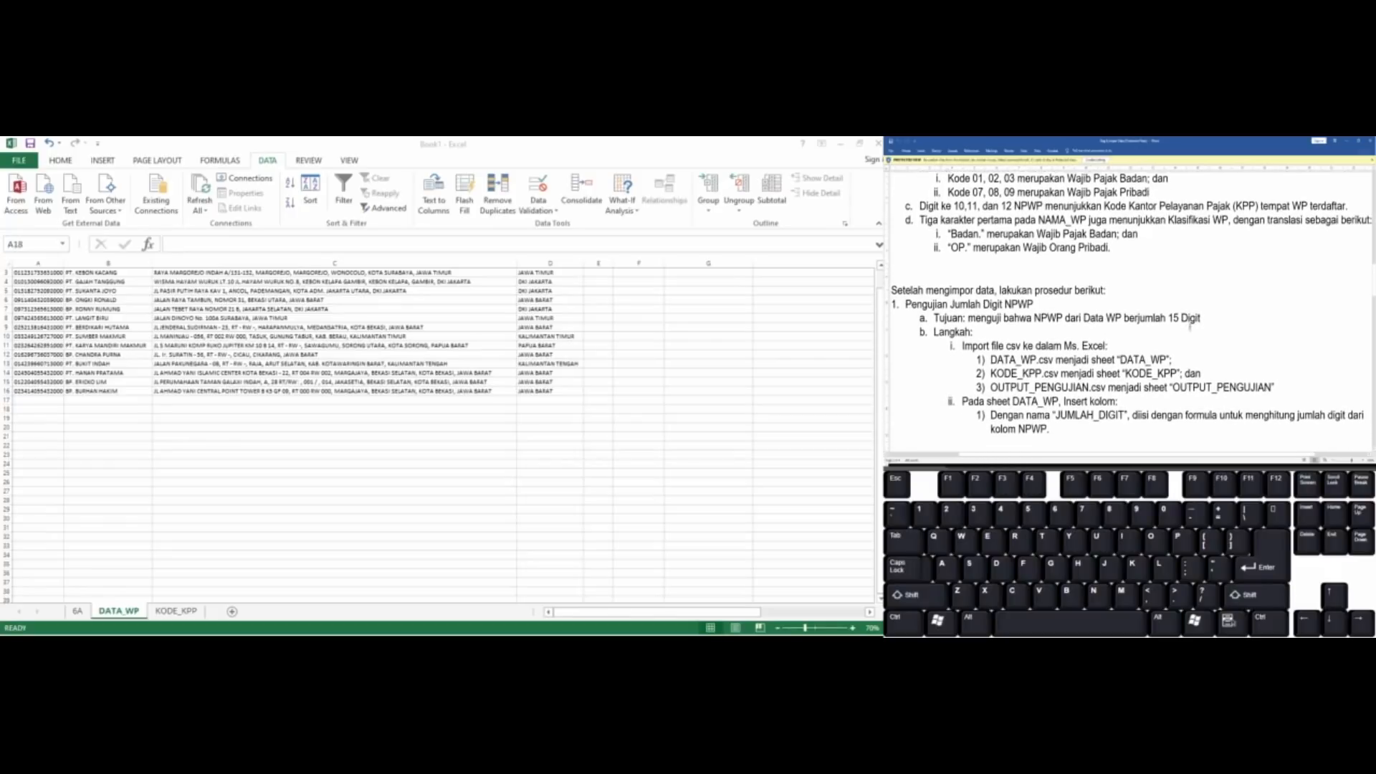
scroll(1190, 328, left, 4)
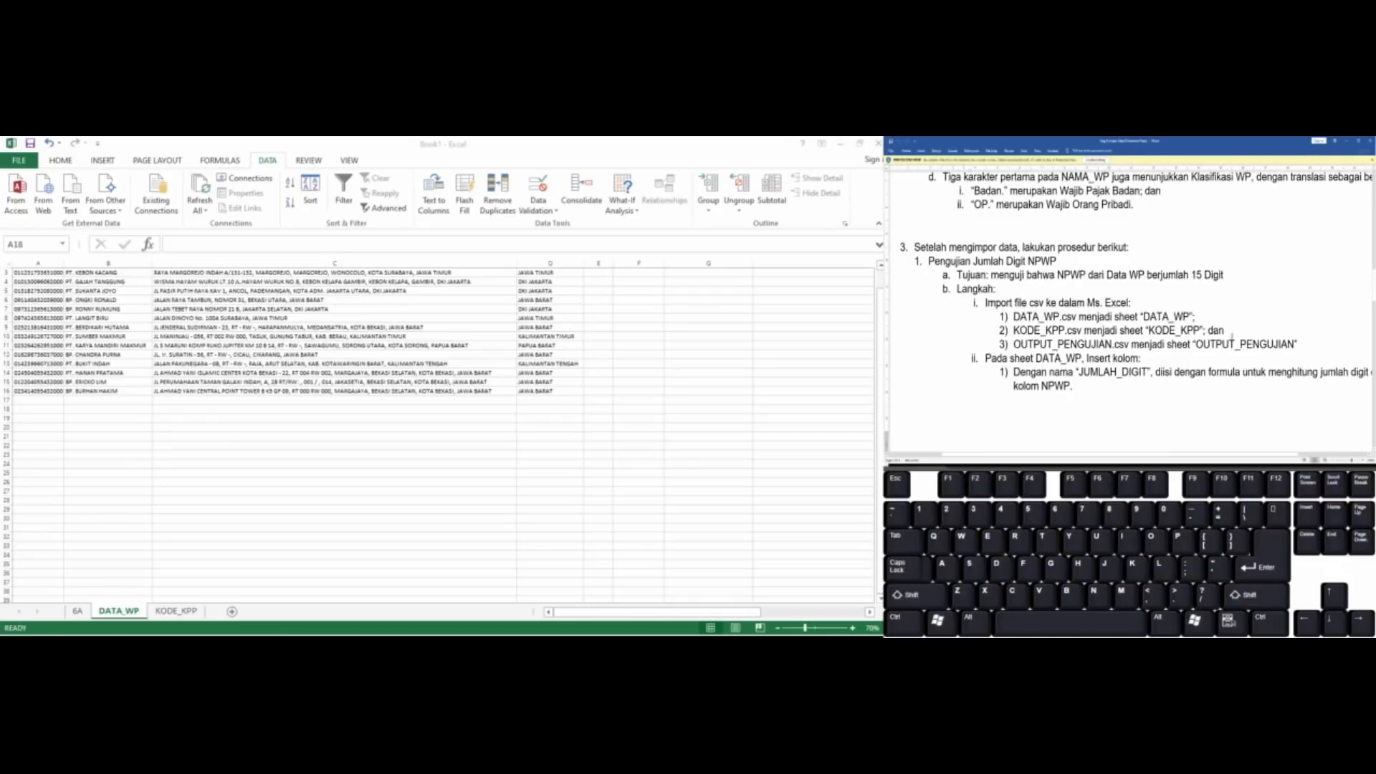
scroll(1232, 335, down, 1)
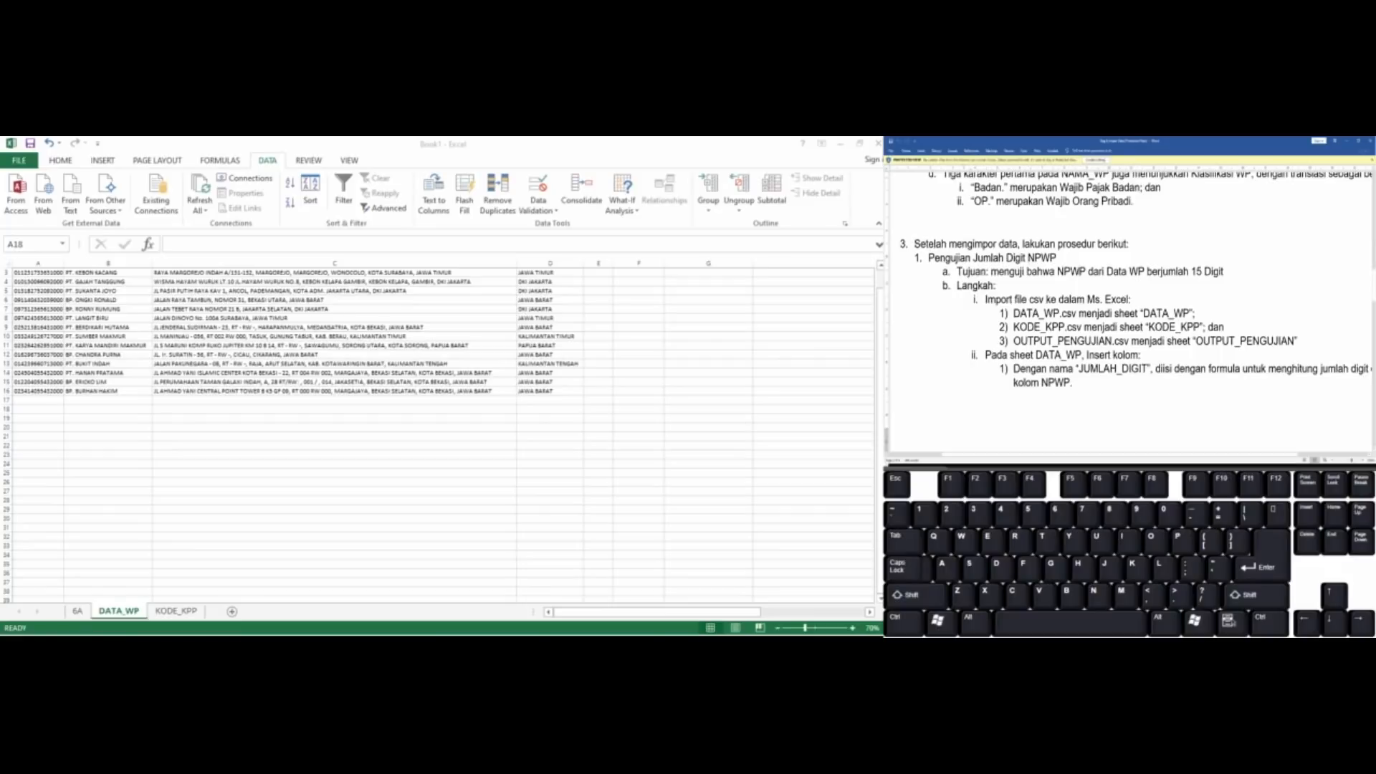
scroll(1261, 304, down, 1)
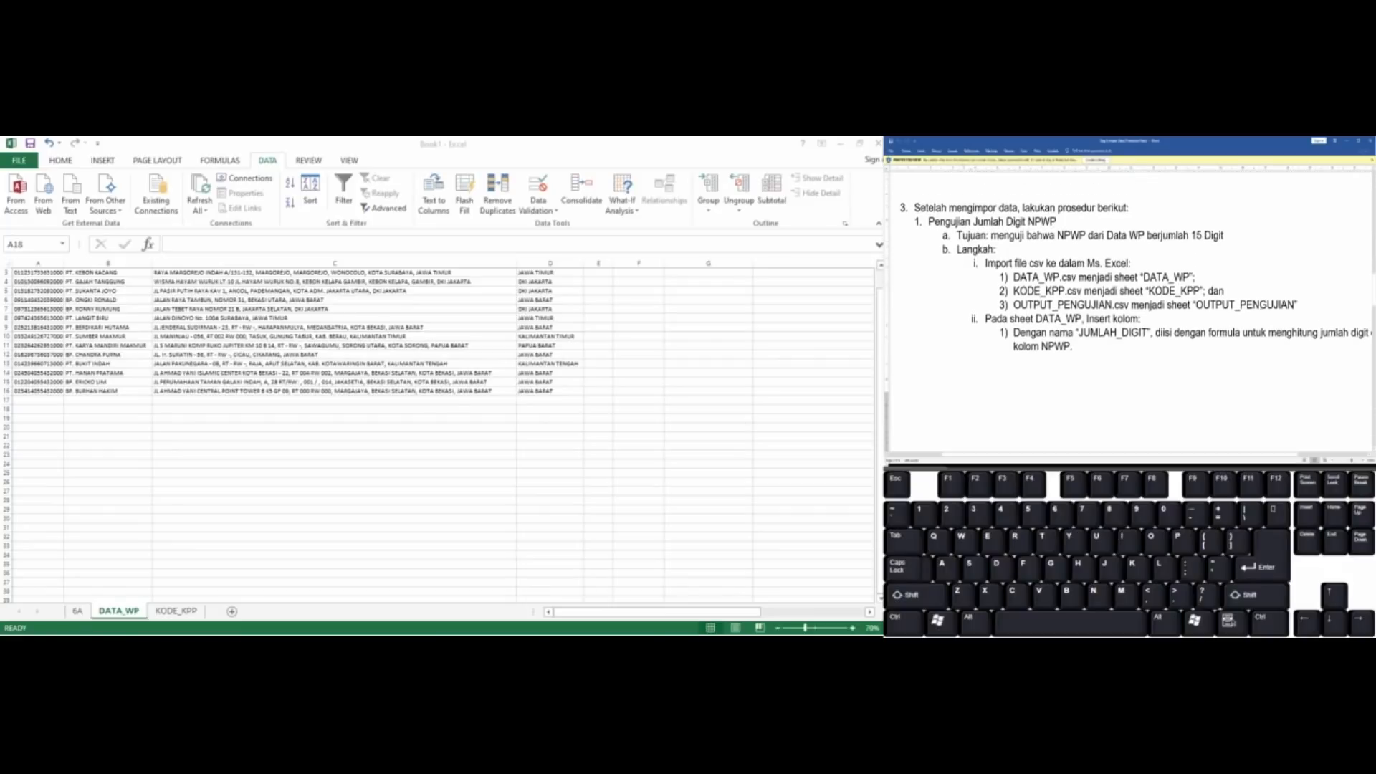
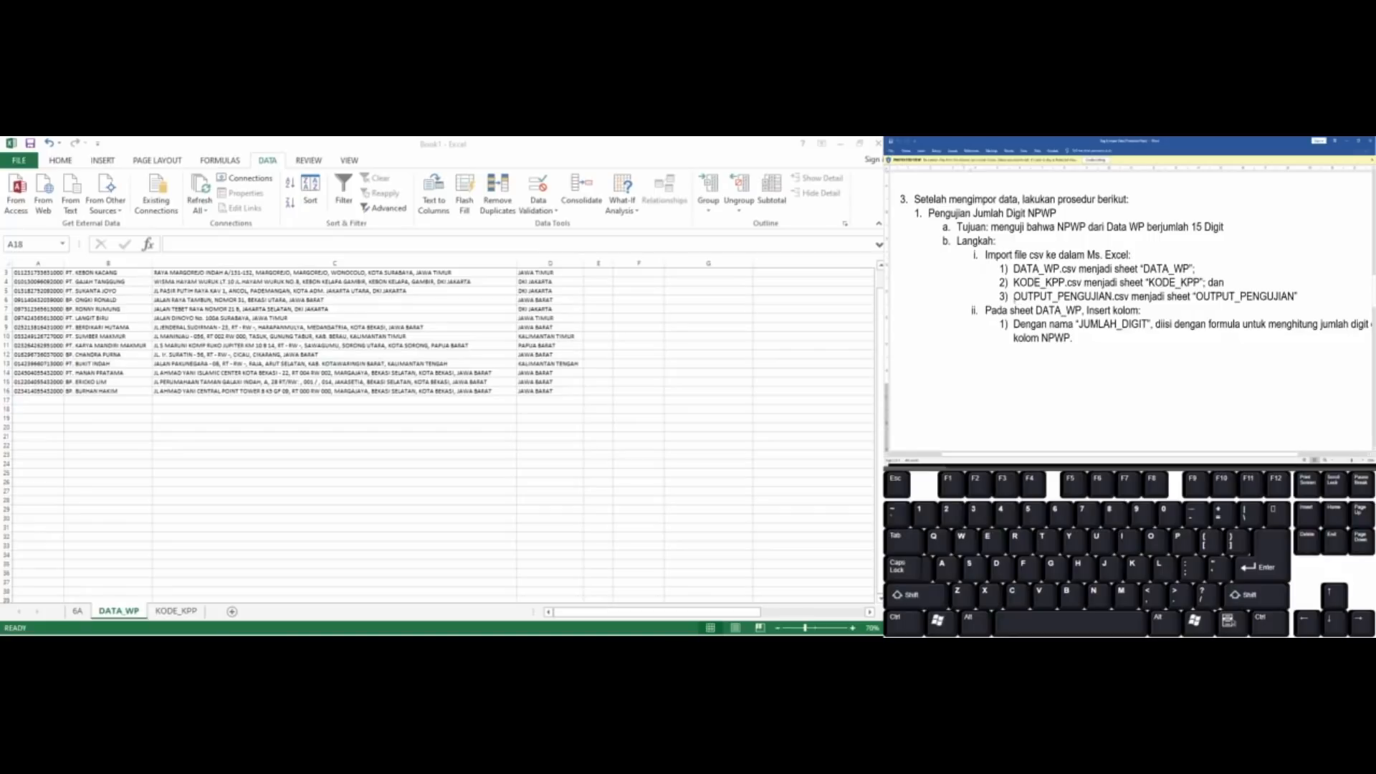
Read the Word assignment's instructions for the output sheet import and the JUMLAH_DIGIT and SIMPULAN_UJI1 columns
drag(1015, 296, 1130, 297)
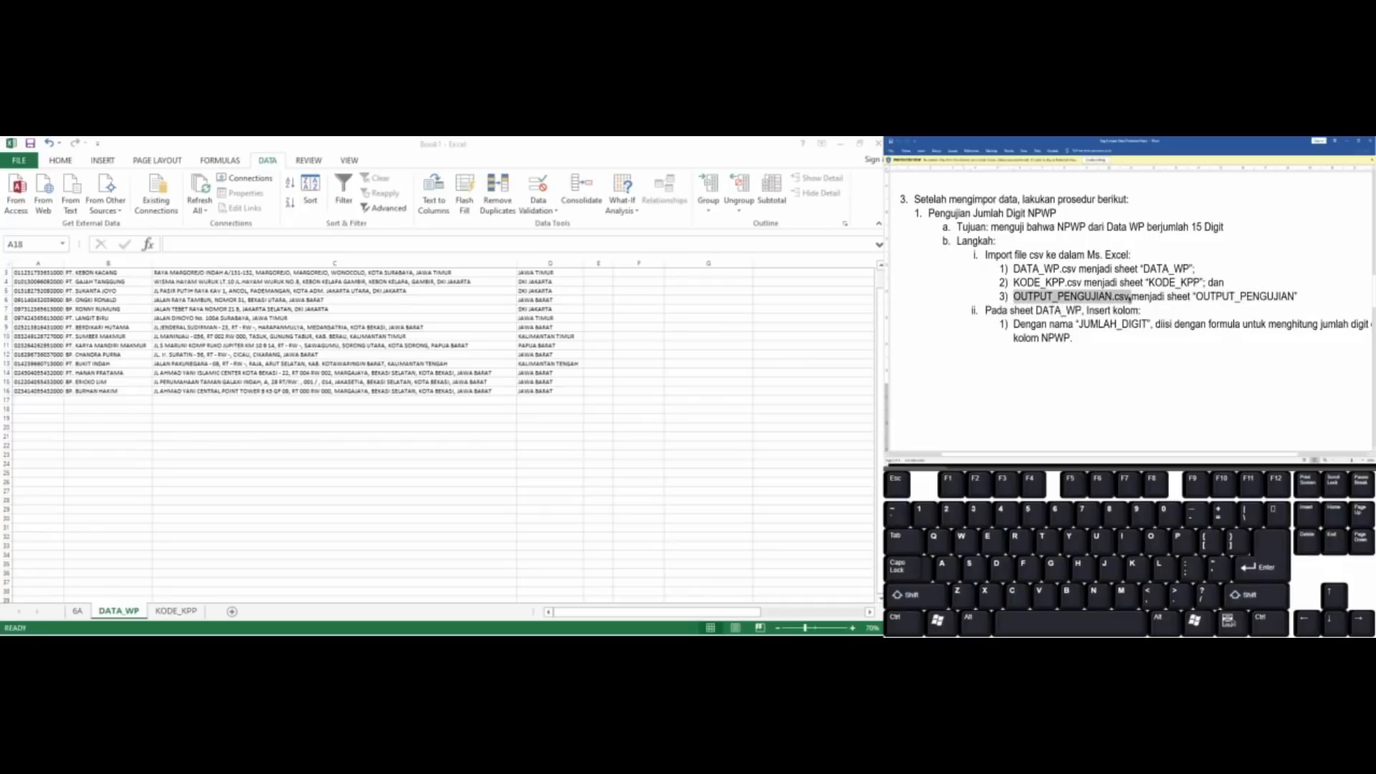
click(1130, 298)
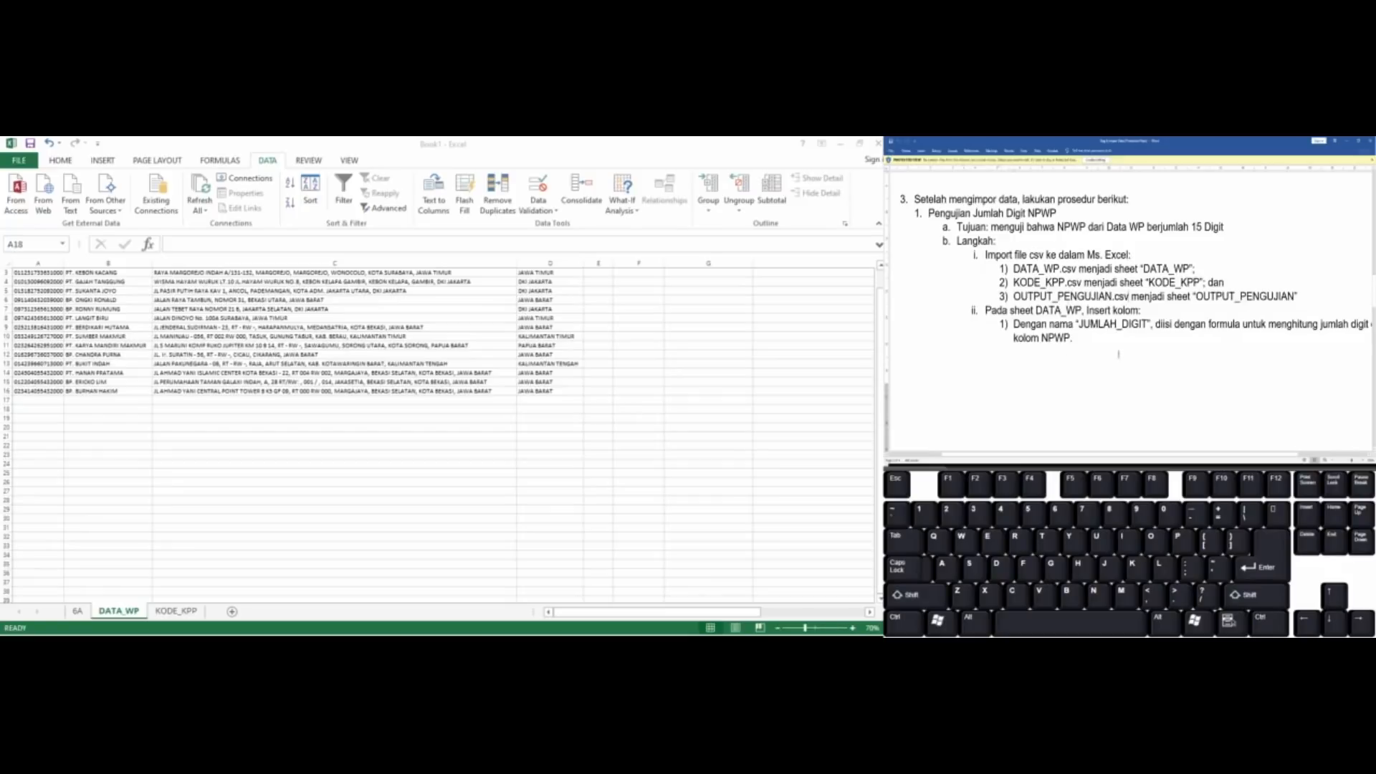
scroll(1119, 354, right, 1)
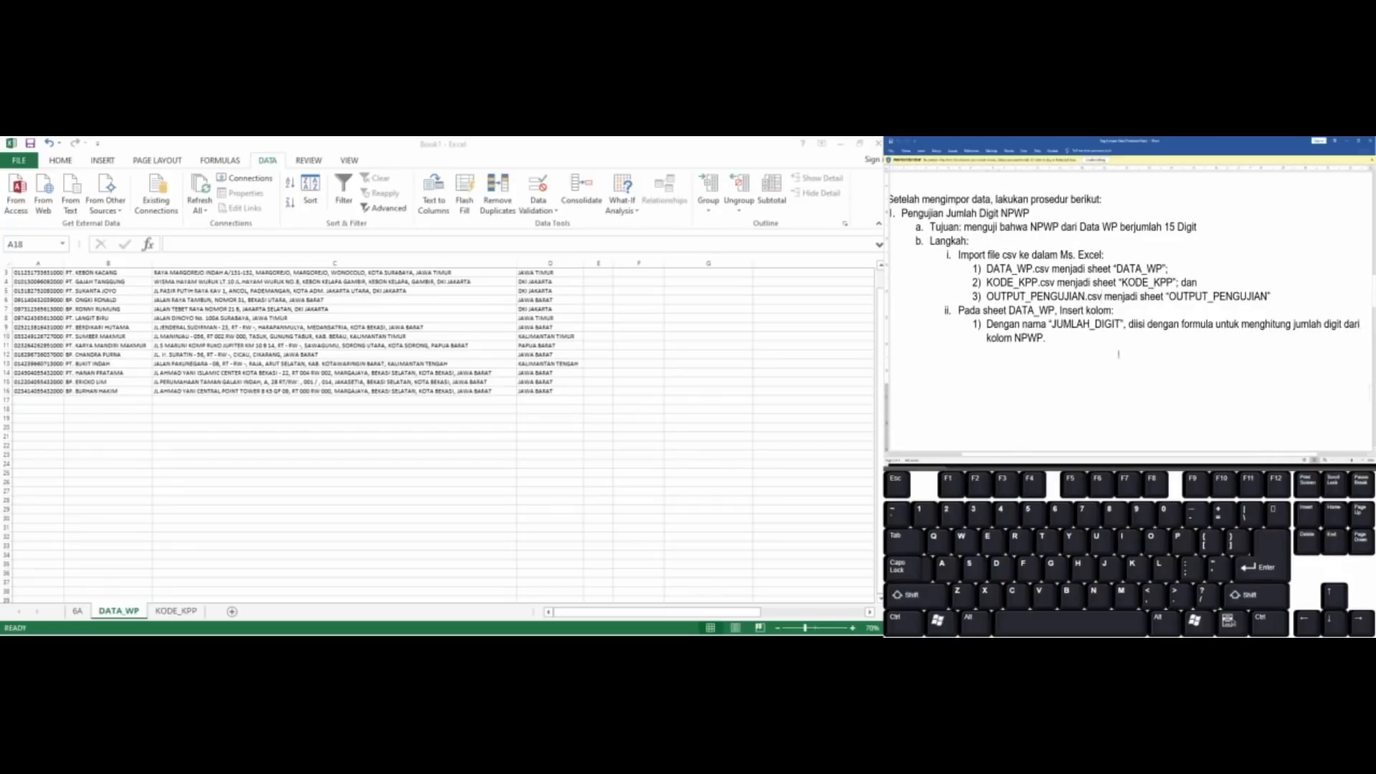
scroll(1119, 354, right, 2)
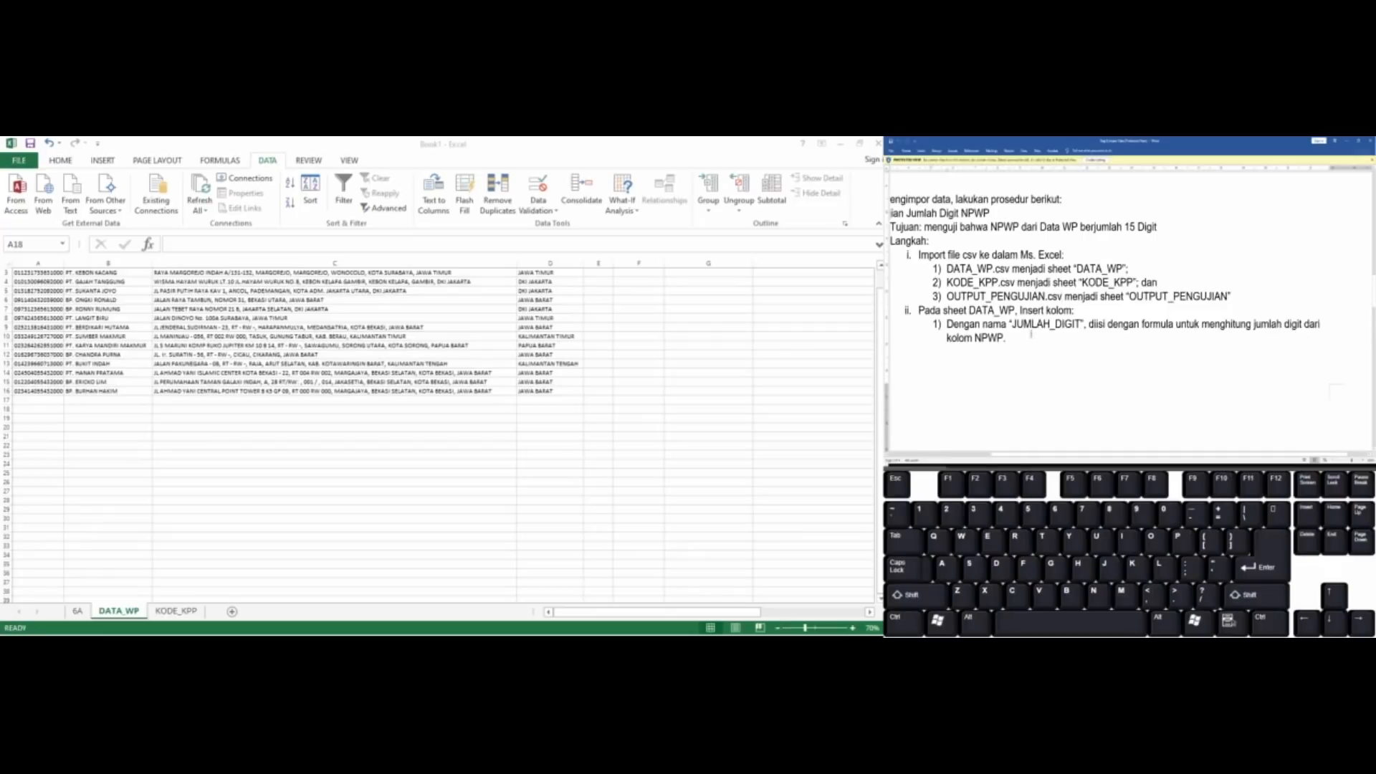
scroll(1031, 334, down, 3)
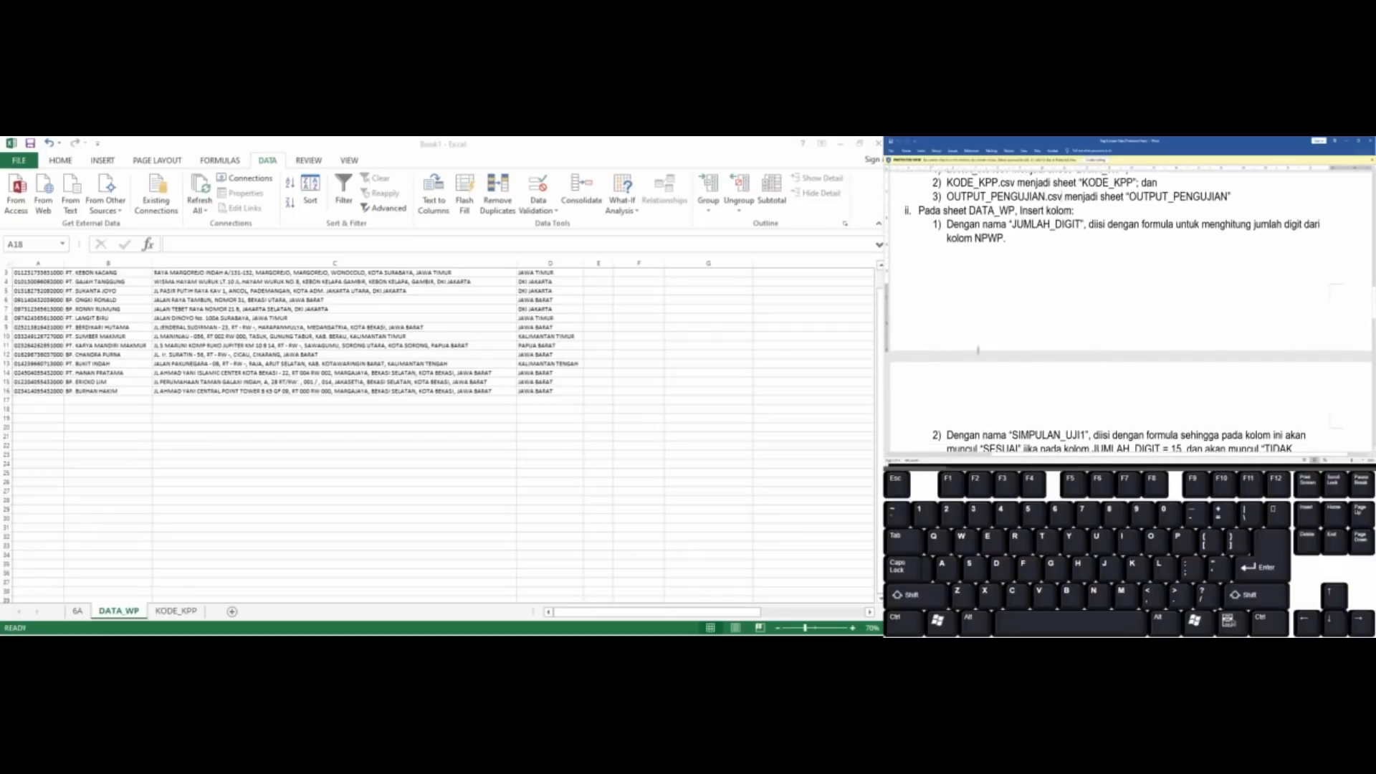
scroll(977, 350, down, 1)
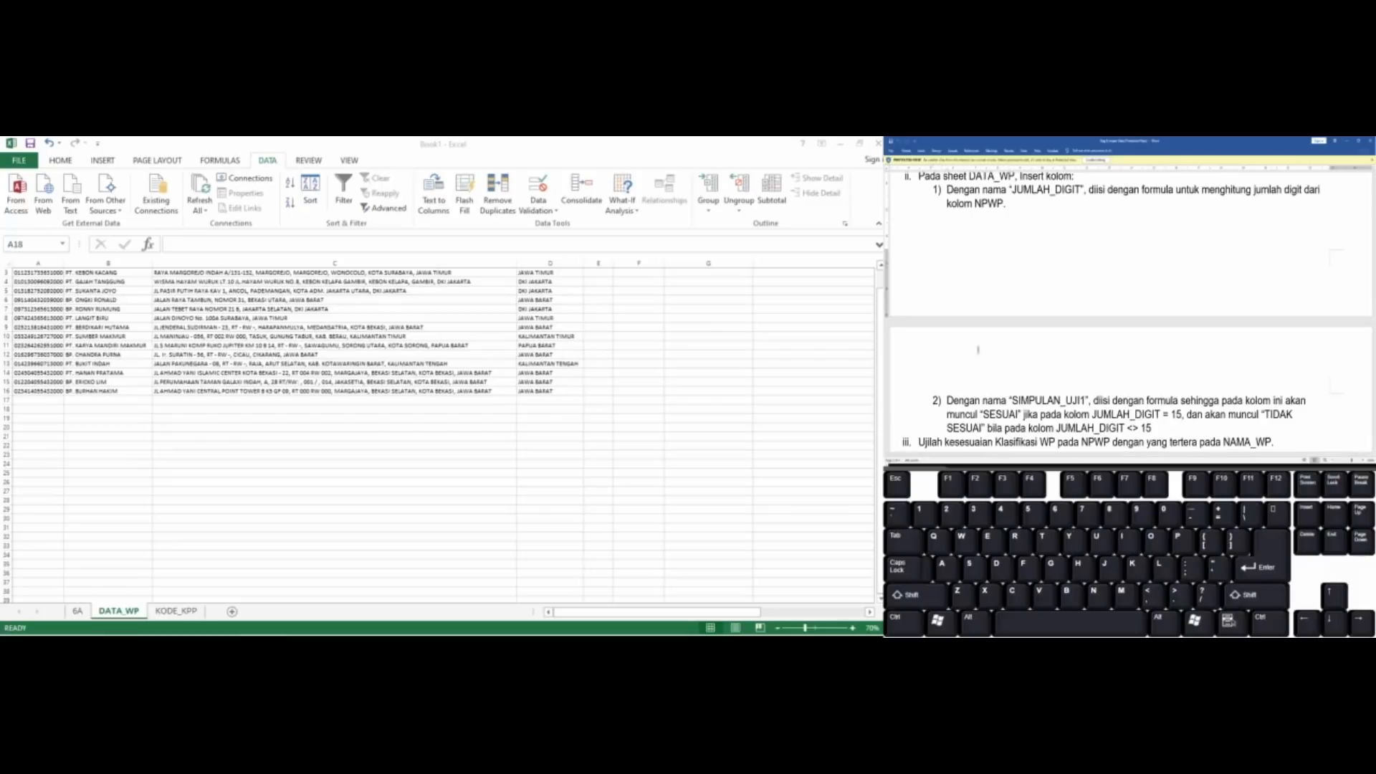
Switch to Excel and add the column heading JUMLAH_DIGIT in cell E1 of the DATA_WP sheet
click(588, 406)
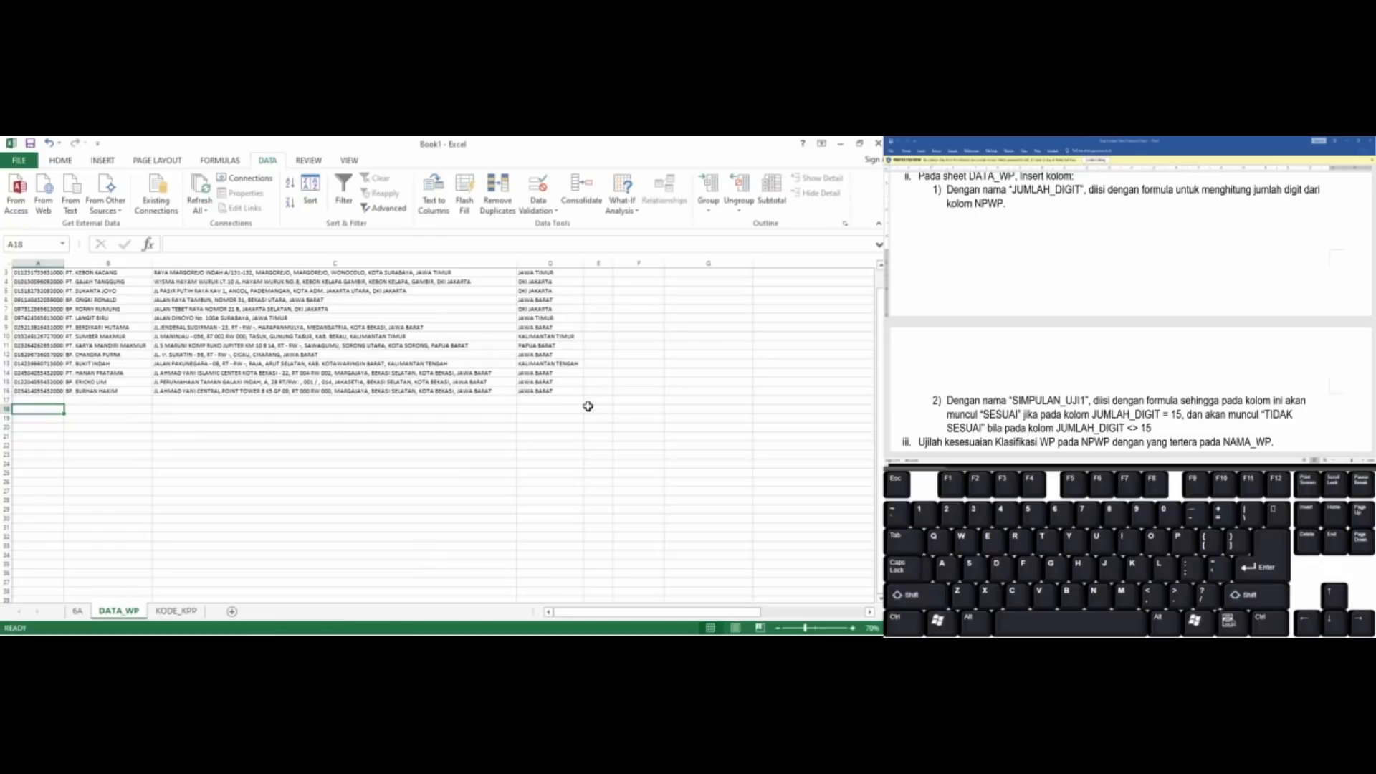
scroll(588, 407, up, 1)
click(600, 298)
key(ctrl+Up)
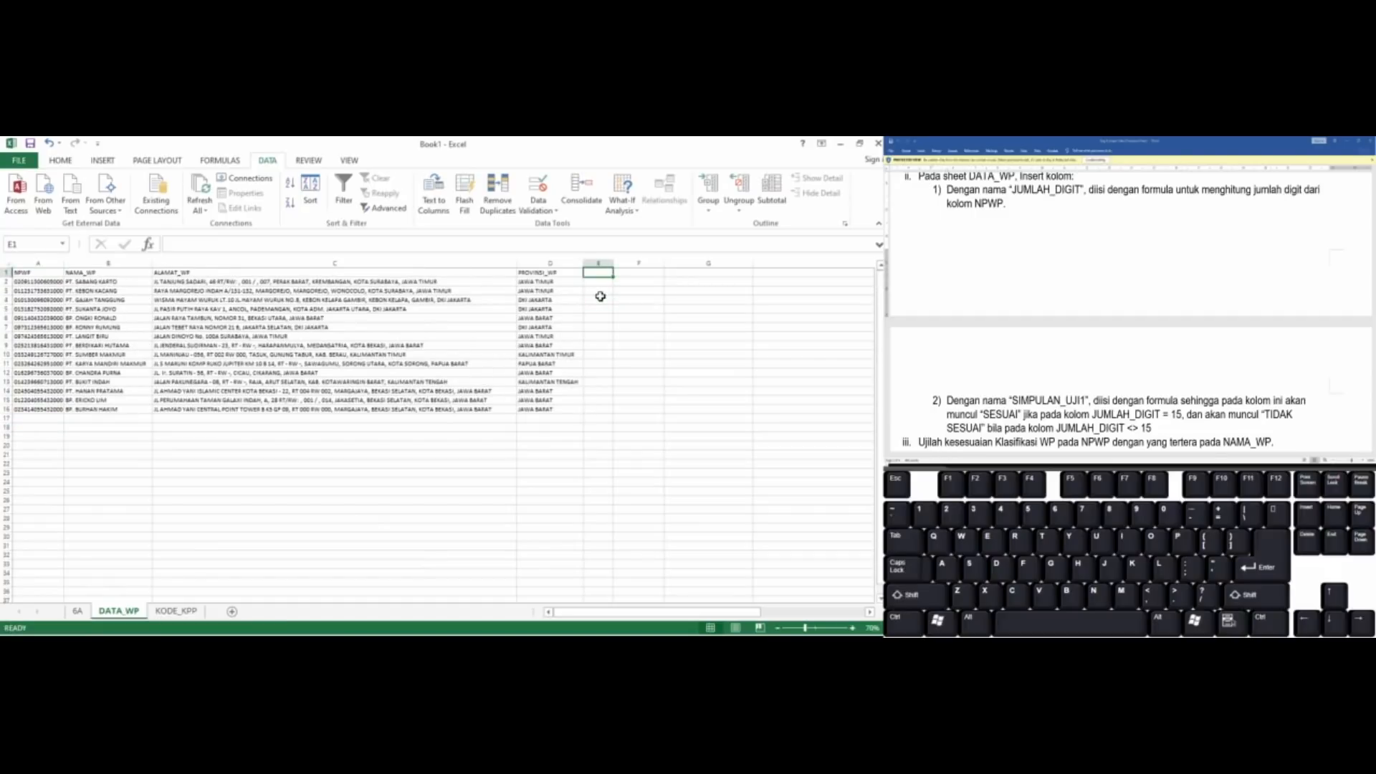
text(JUMLA)
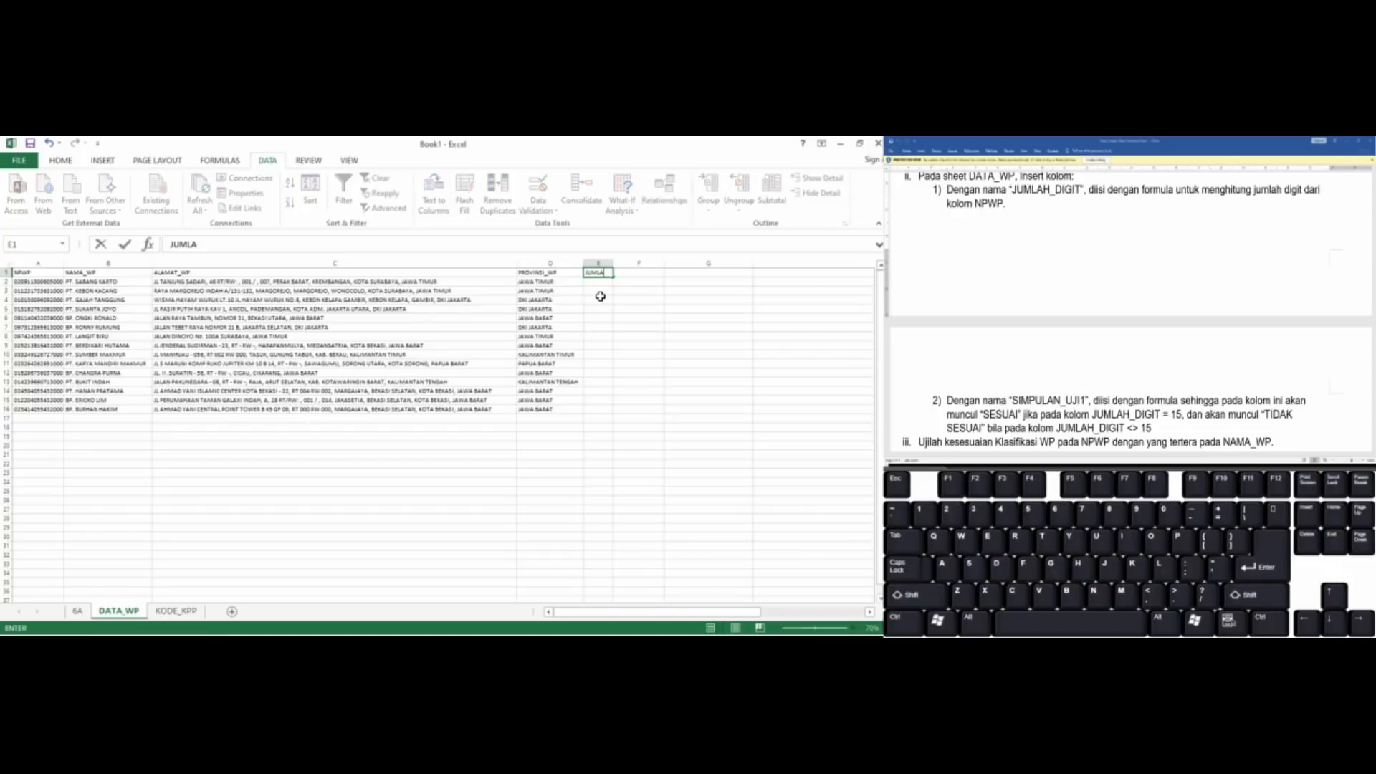
text(H_DIGIT)
key(Return)
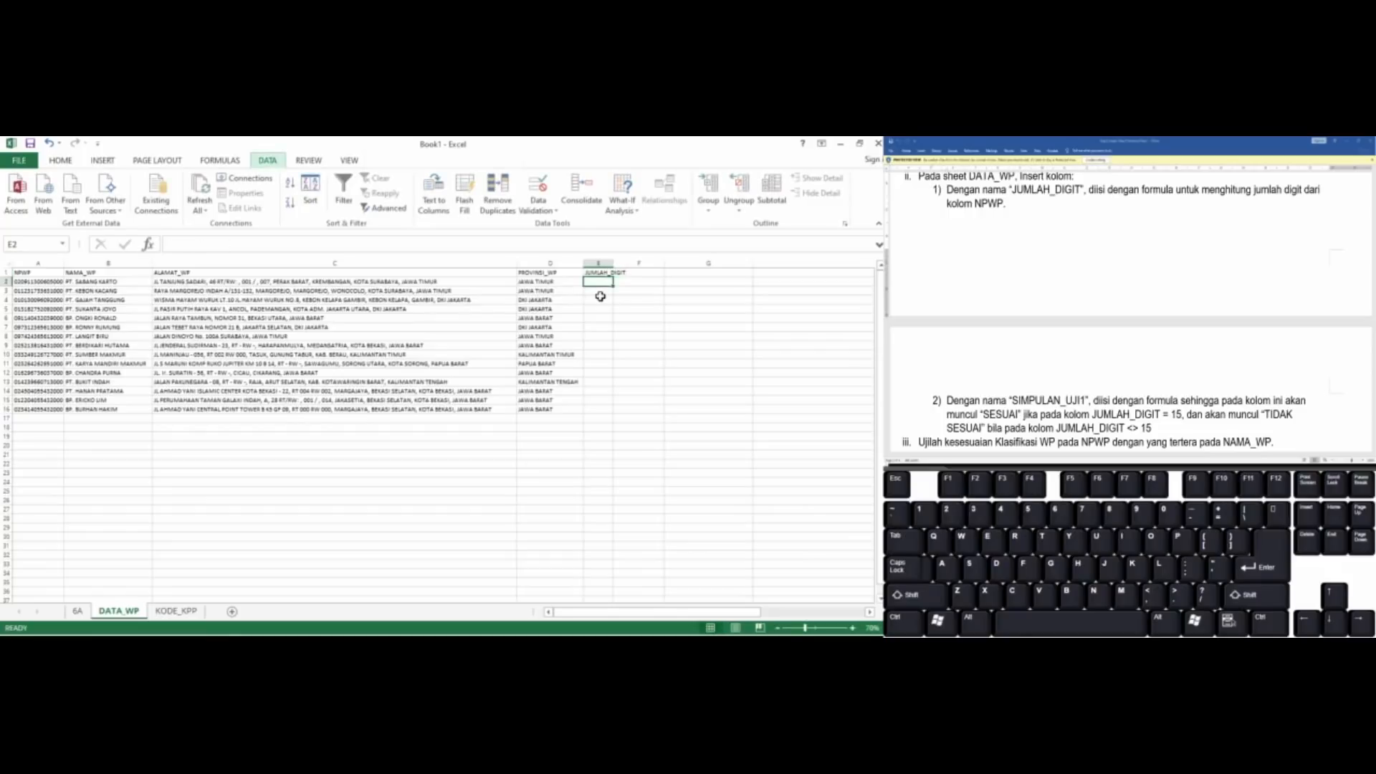
Widen column E so the JUMLAH_DIGIT heading fits inside it
key(alt+o)
text(cw22)
key(Return)
key(alt+o)
text(cw15)
key(Return)
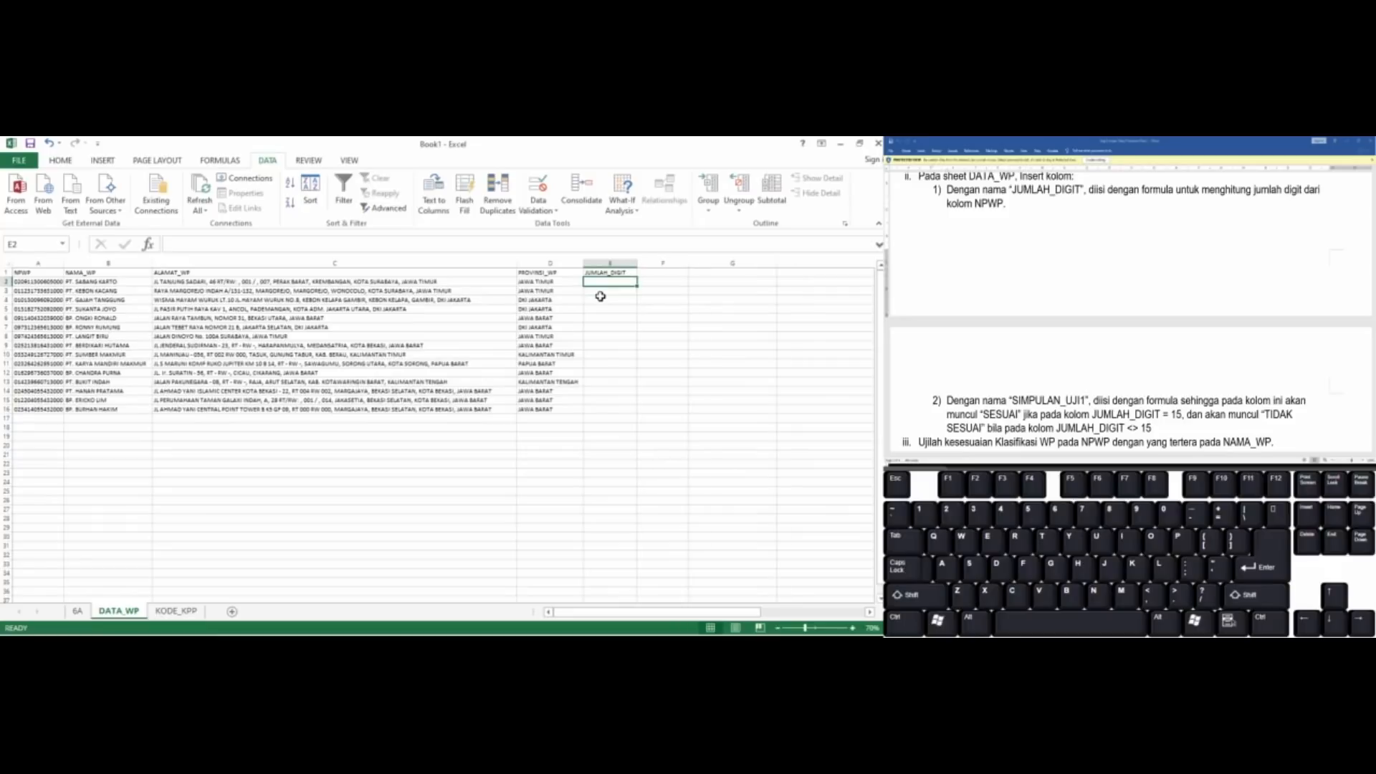
Enter the formula =LEN(A2) in cell E2 to count the digits of the first NPWP
text(=E)
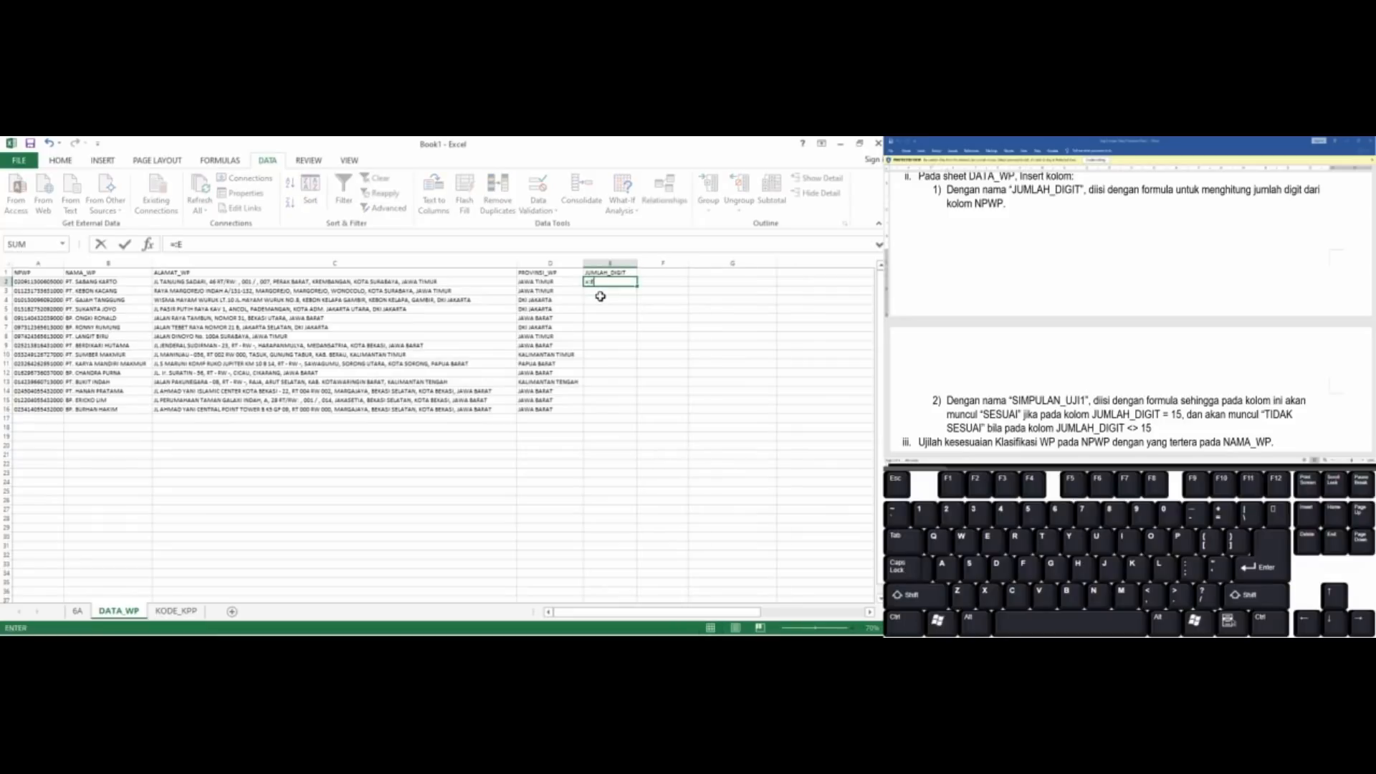
key(BackSpace)
text(LEN()
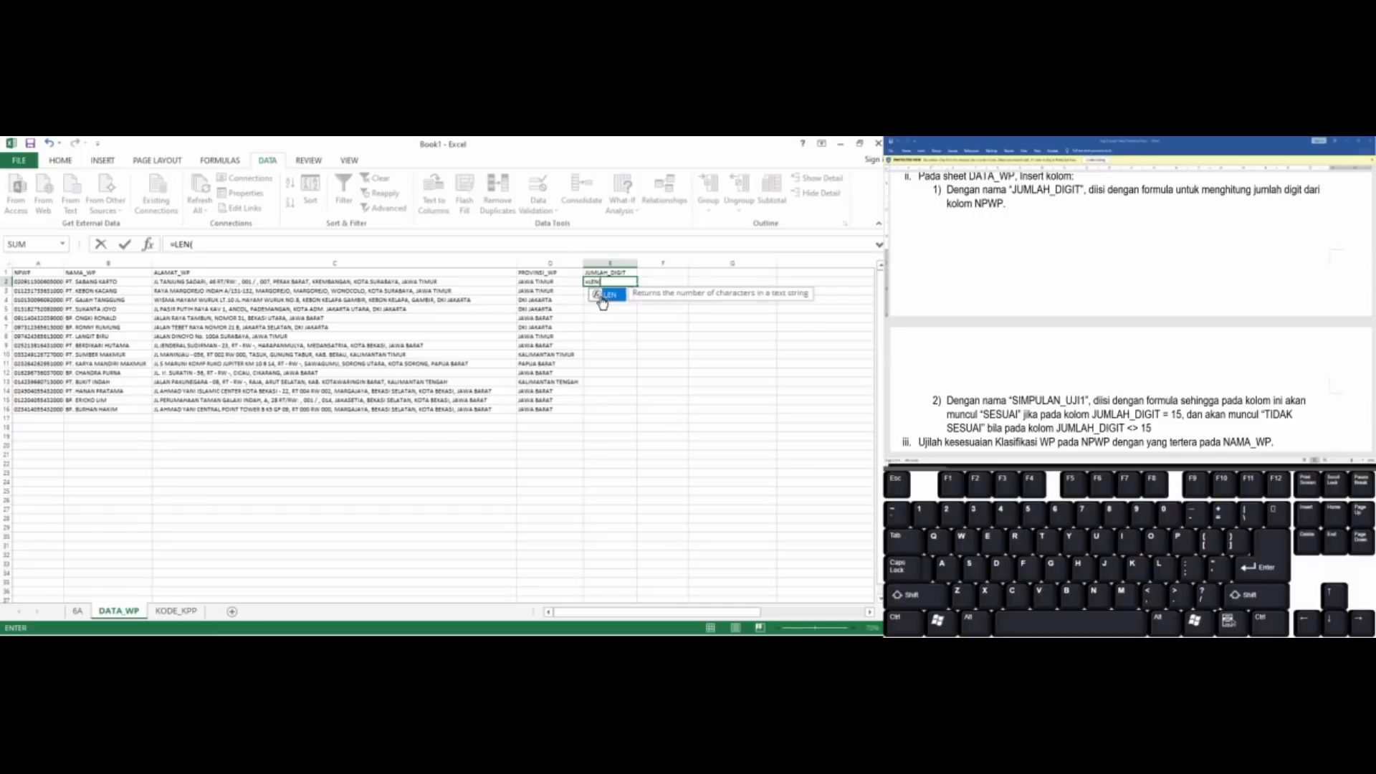
double_click(604, 295)
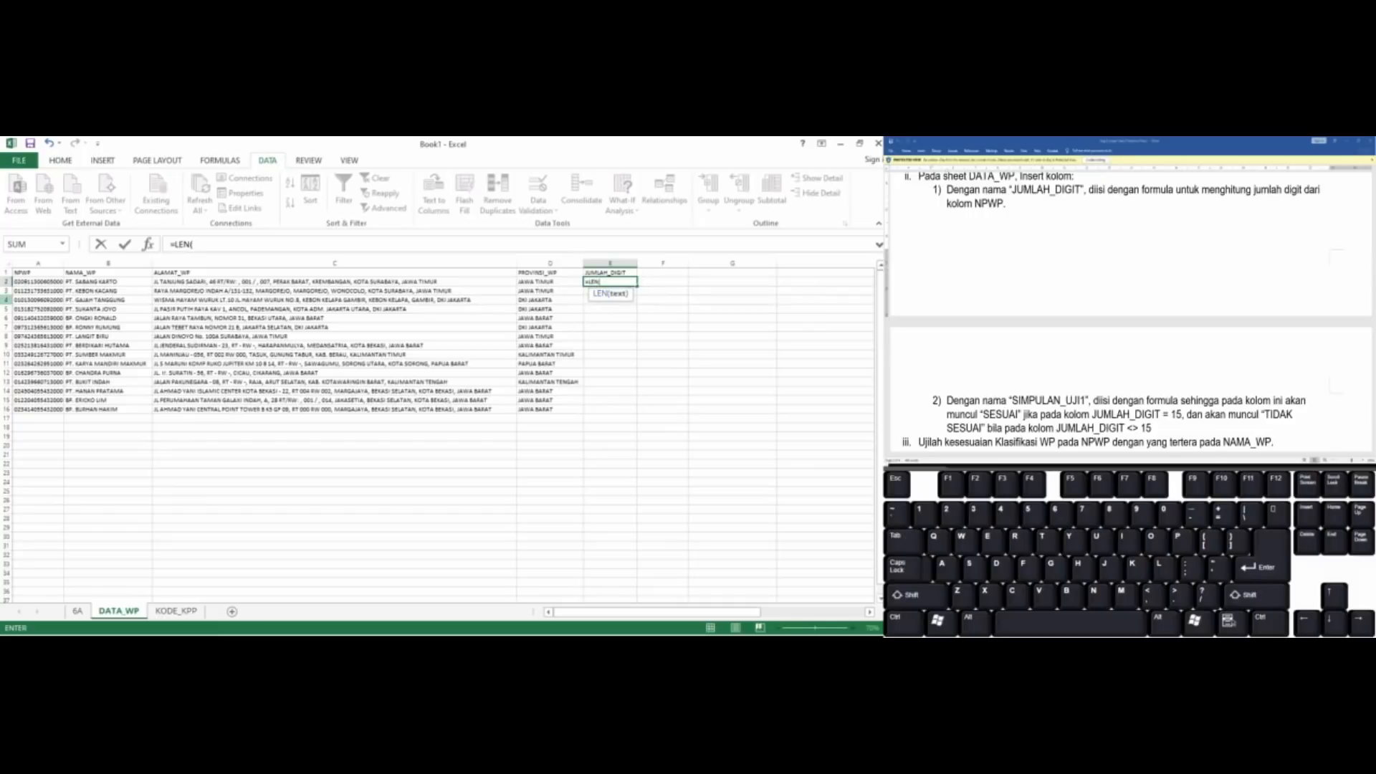
click(36, 283)
text())
key(ctrl+Return)
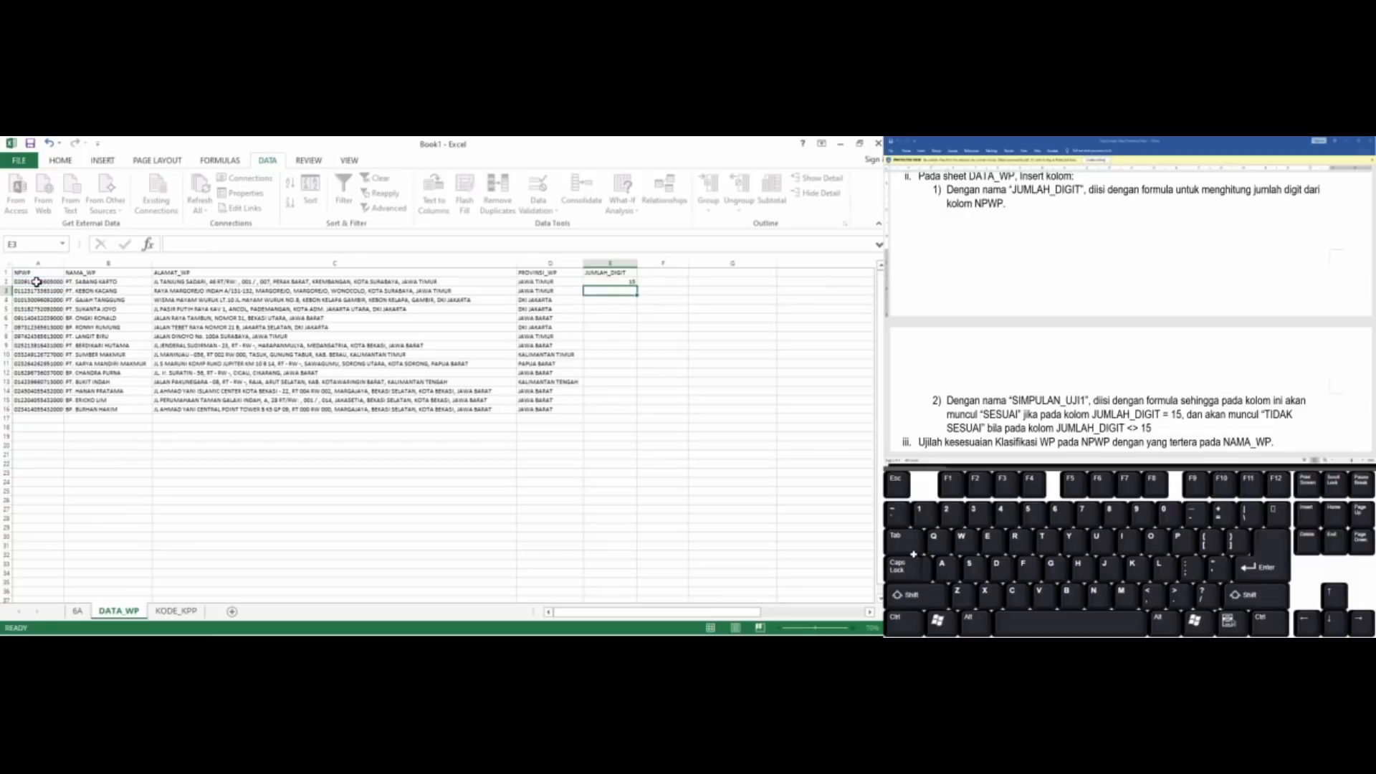
Copy the digit-count formula from E2 down through E16
key(ctrl+c)
key(shift+Down)
key(shift+Down)
key(shift+Down)
key(shift+Down)
key(shift+Down)
key(shift+Down)
key(shift+Down)
key(shift+Down)
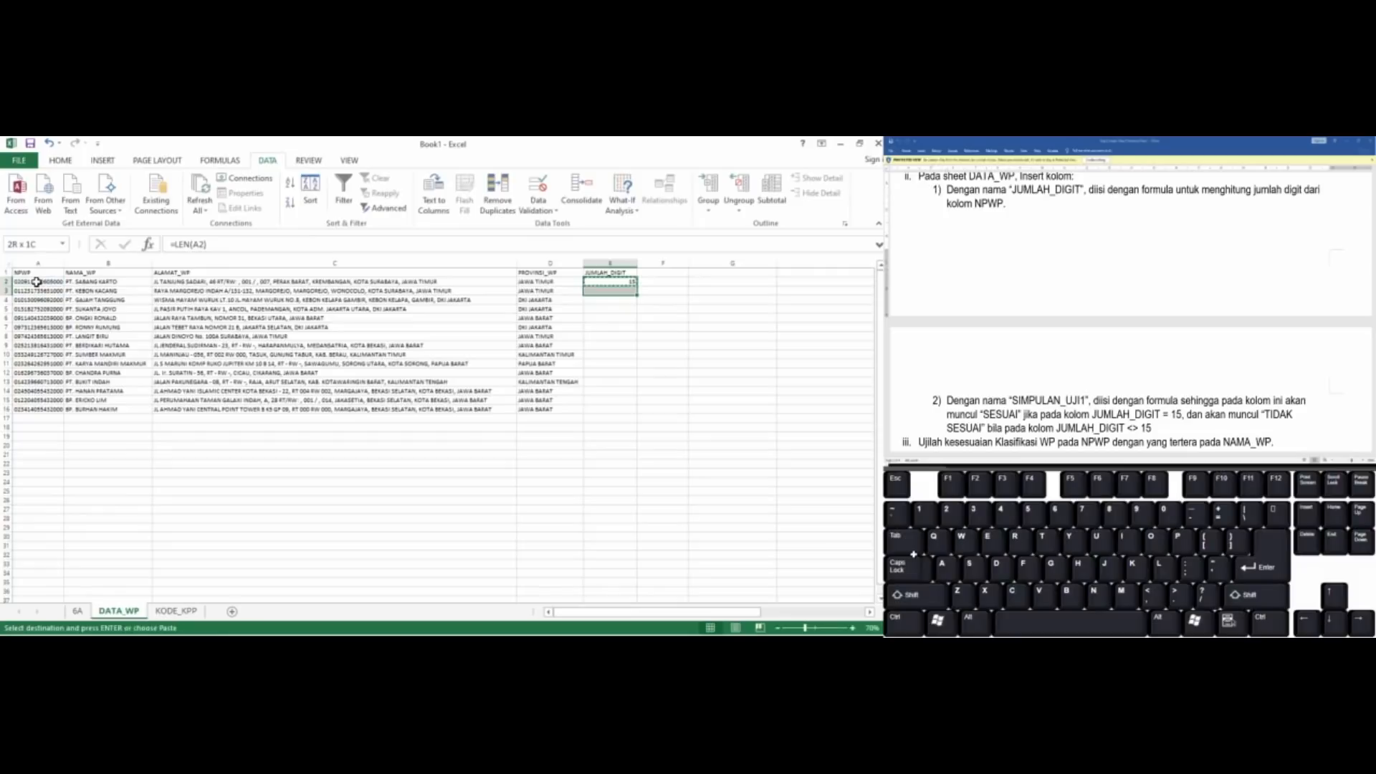
key(shift+Down)
key(shift+Down)
key(shift+Down)
key(shift+Down)
key(shift+Down)
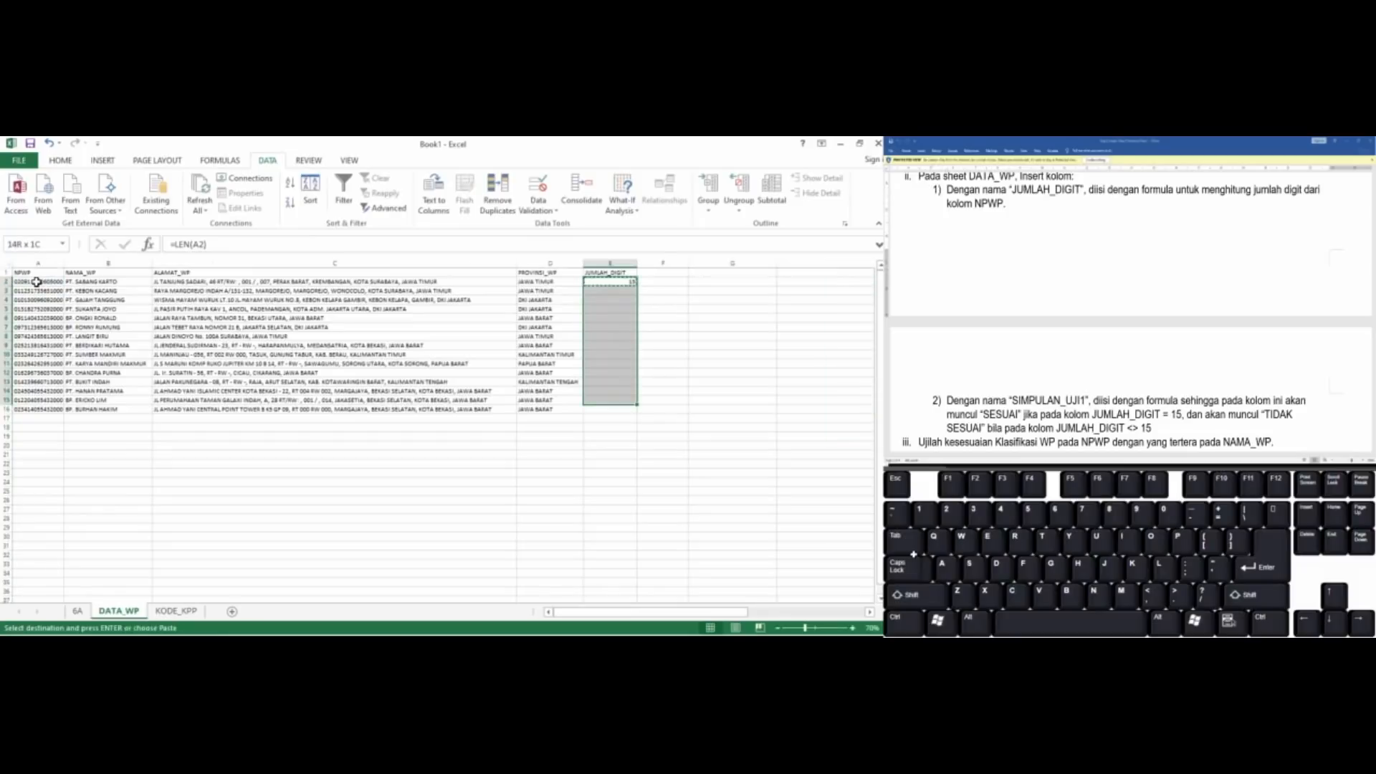
key(shift+Down)
key(ctrl+v)
key(Escape)
Add the column heading SIMPULAN_UJI1 in cell F1
key(Right)
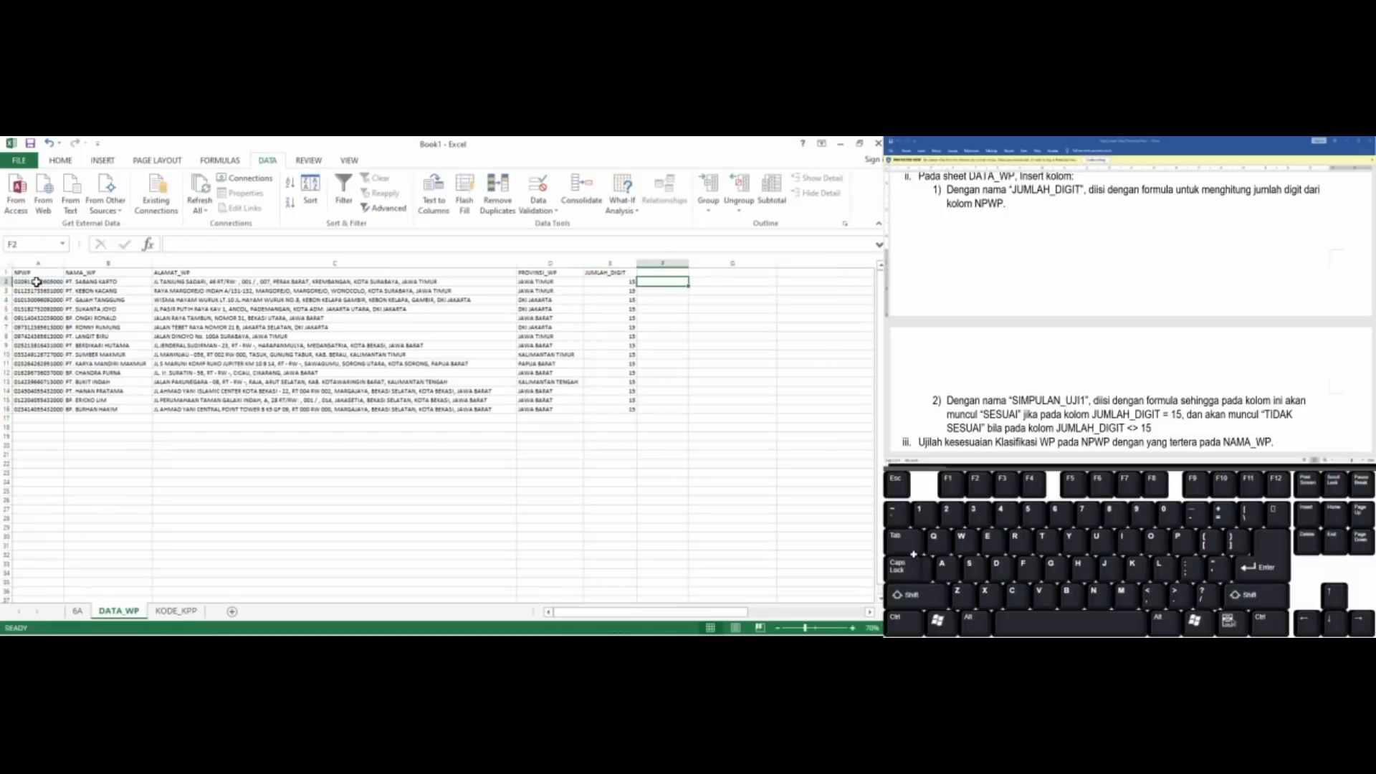
key(Up)
text(SIMPULAN)
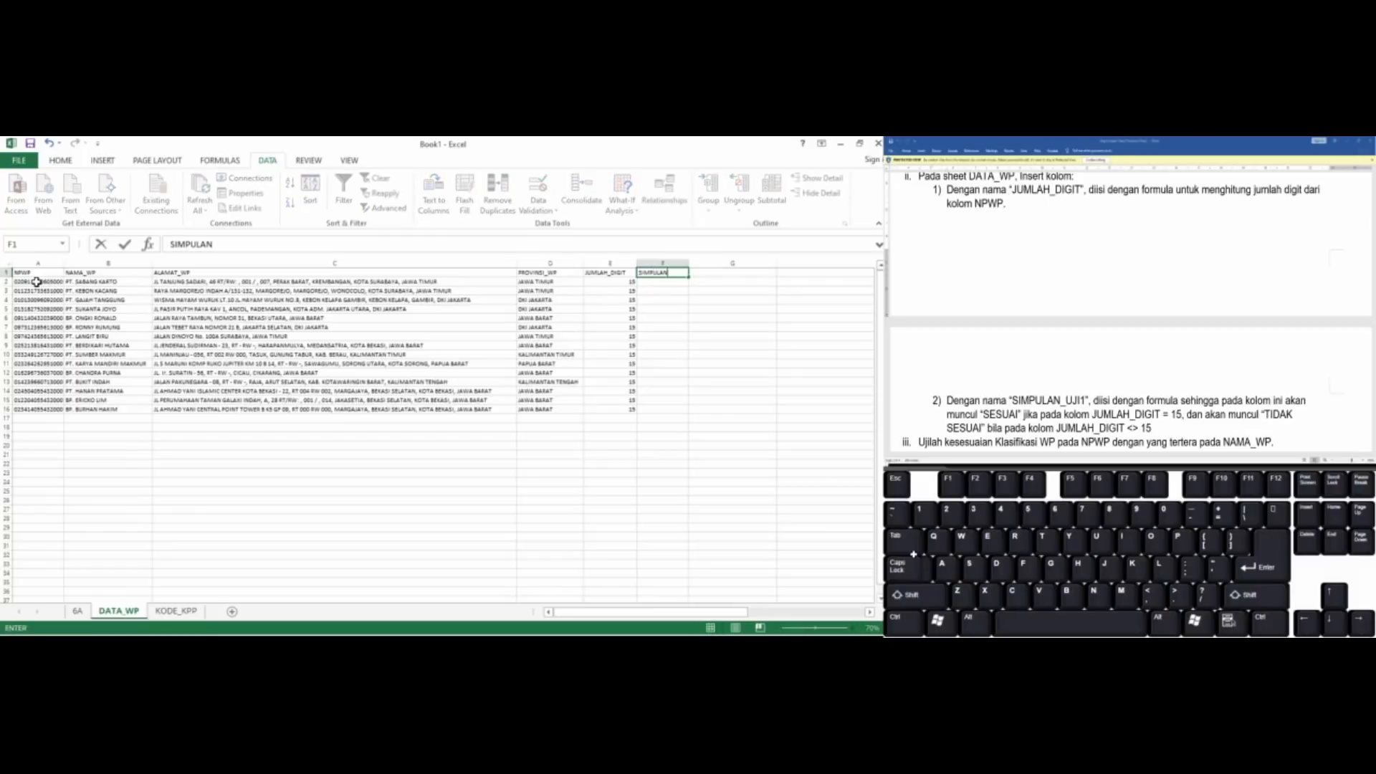
text(_UJI1)
key(Return)
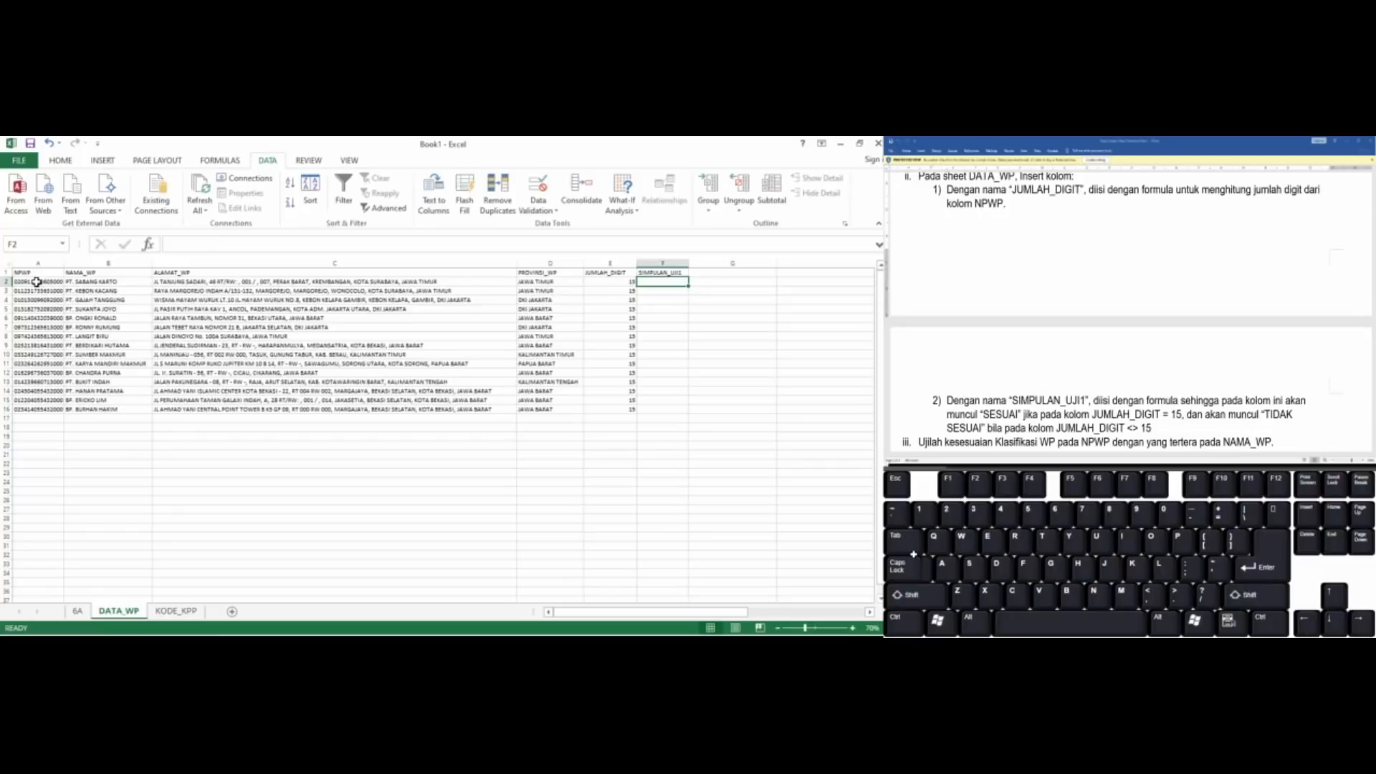
Enter the formula =IF(E2=15;"SESUAI";"TIDAK SESUAI") in cell F2
text(=)
key(Left)
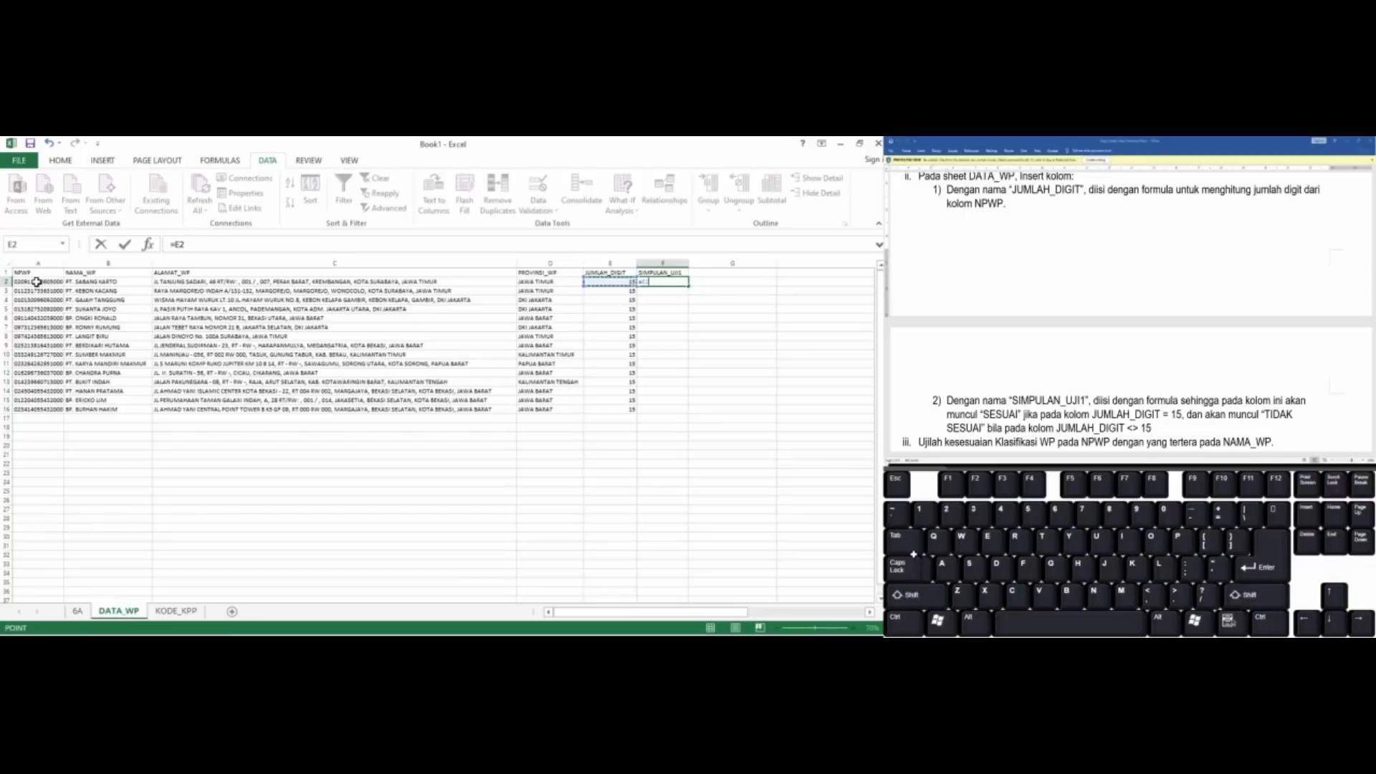
key(BackSpace)
key(BackSpace)
text(IF()
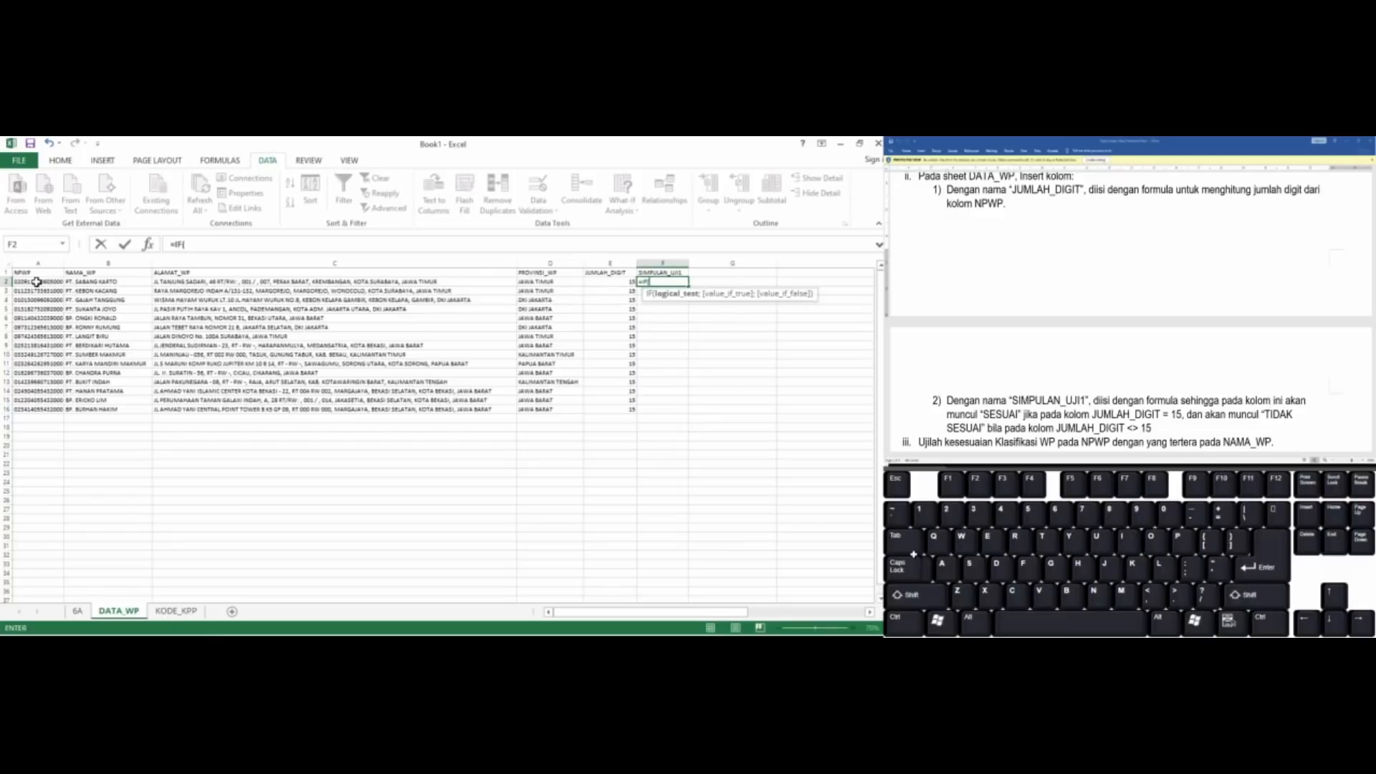
key(Left)
text(=15;)
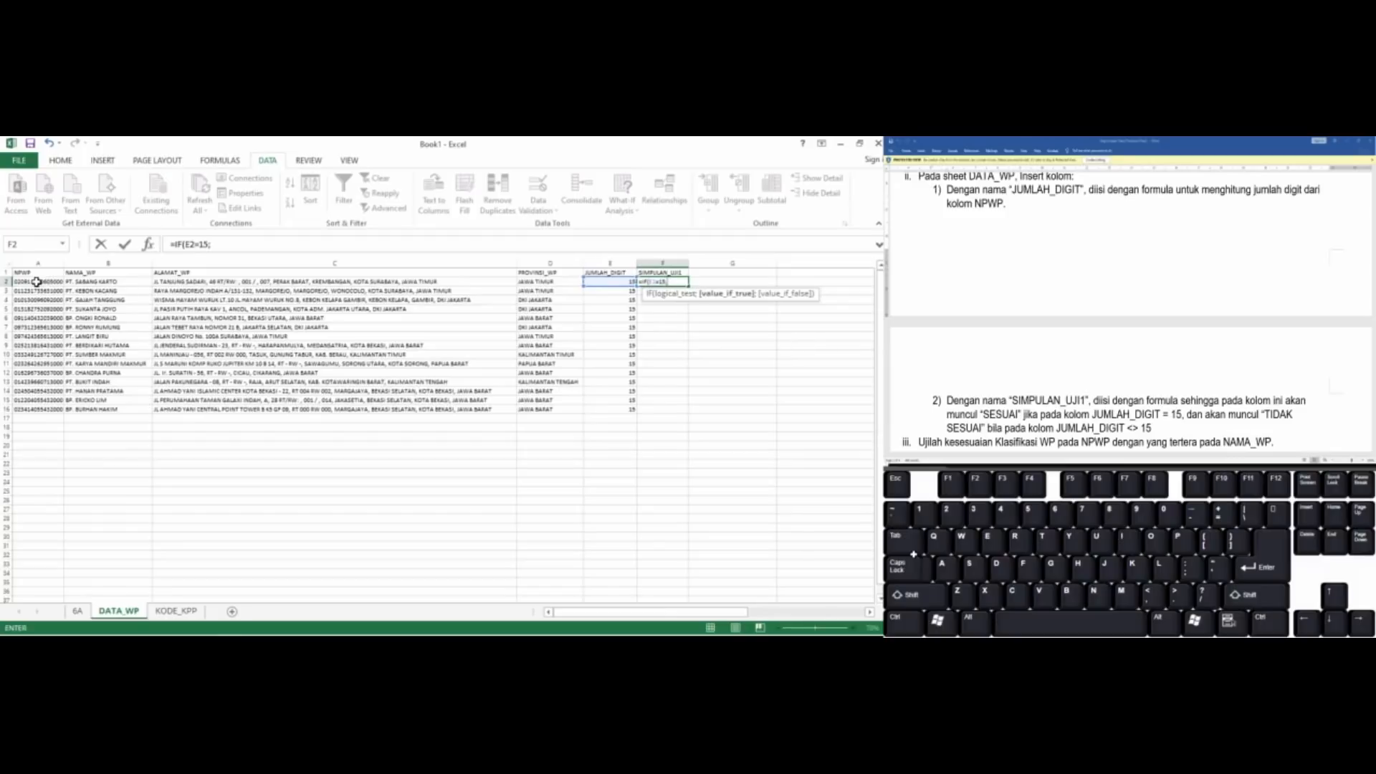
text("SESUAI";)
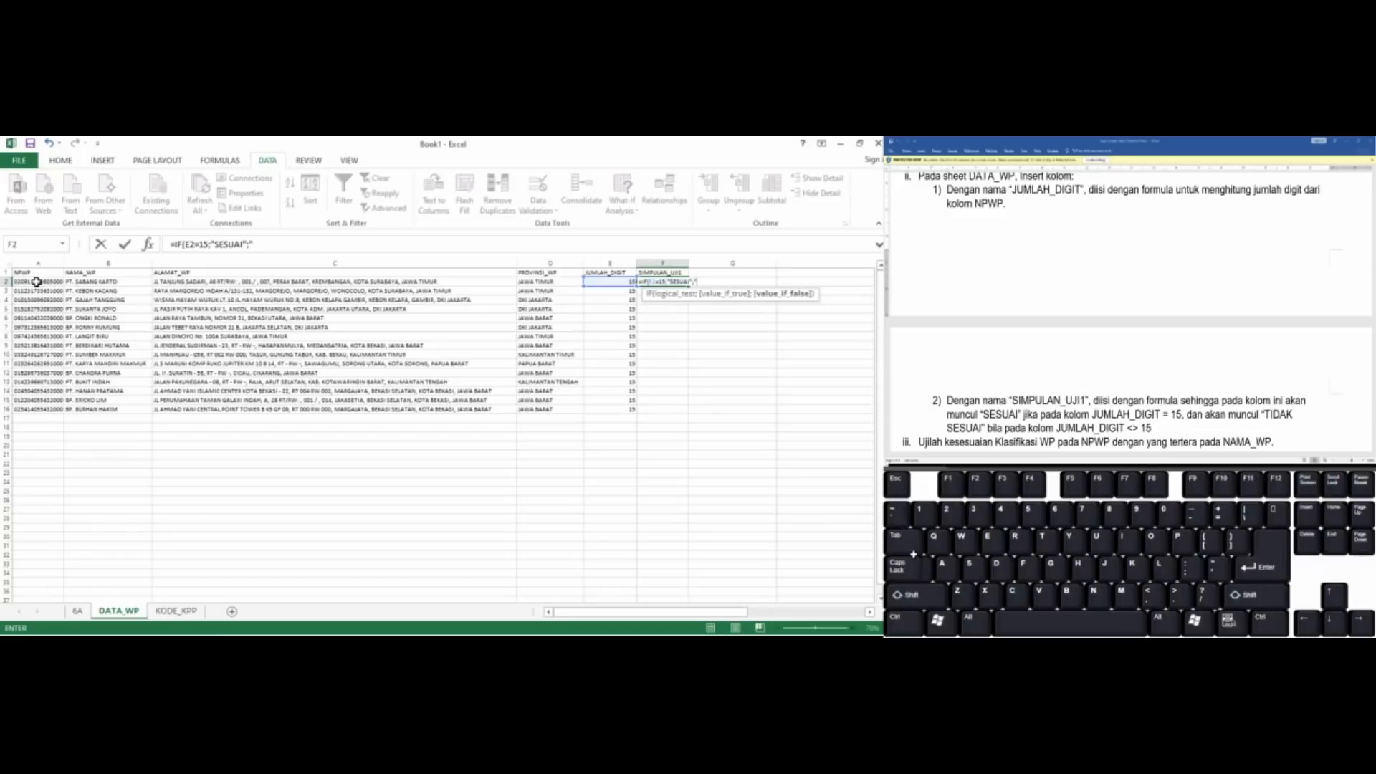
text("TIDAK SESUAI"))
key(ctrl+Return)
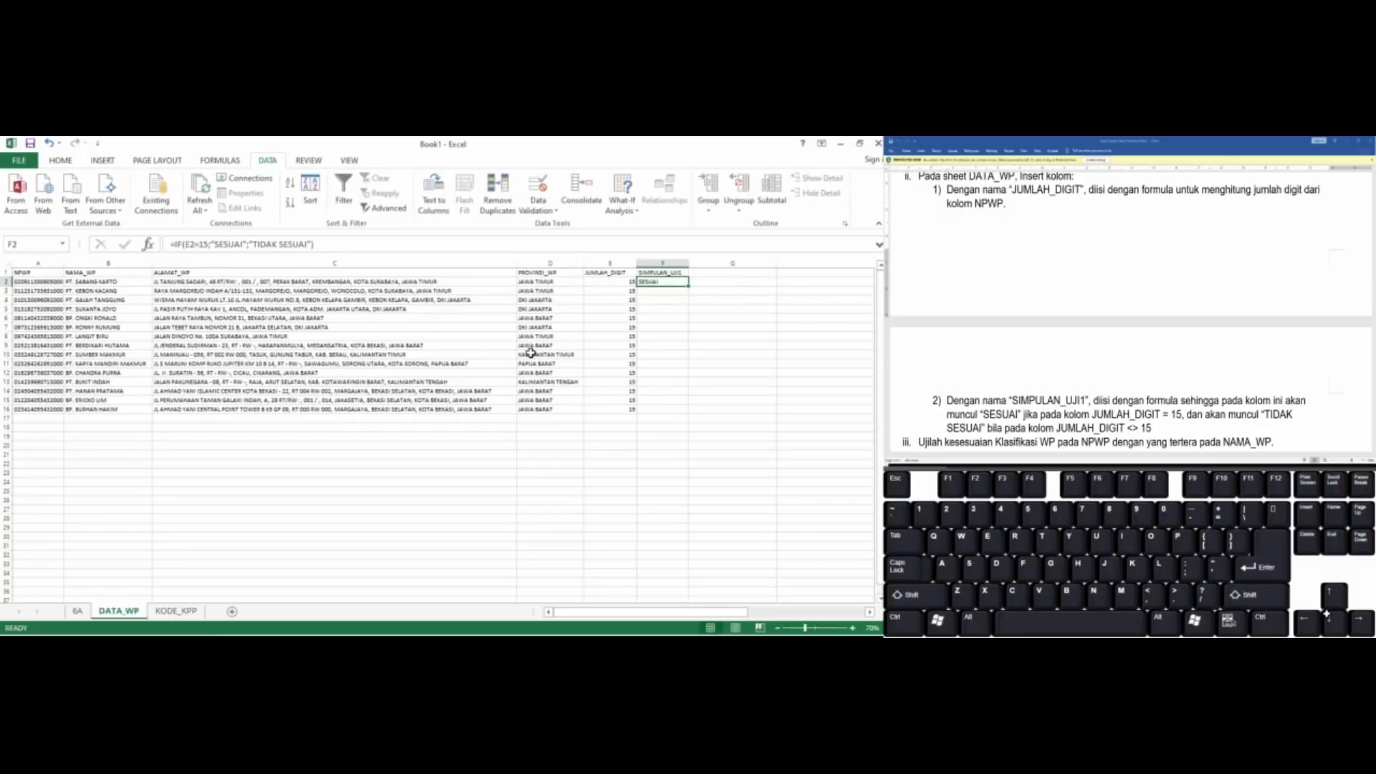
Copy the SIMPULAN_UJI1 formula from F2 down through F16
key(ctrl+c)
key(shift+Down)
key(shift+Down)
key(shift+Down)
key(shift+Down)
key(shift+Down)
key(shift+Down)
key(shift+Down)
key(shift+Down)
key(shift+Down)
key(shift+Down)
key(shift+Down)
key(shift+Down)
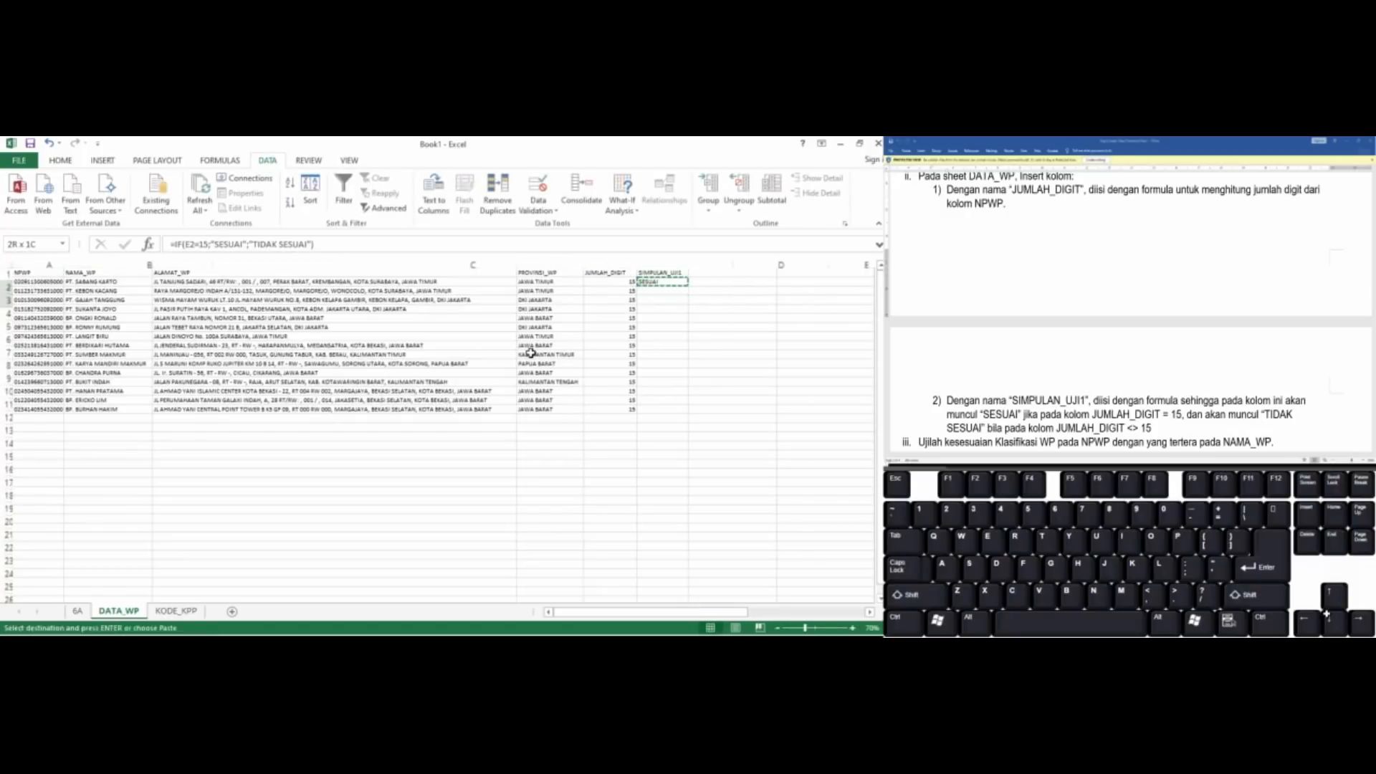
key(shift+Down)
key(shift+Down)
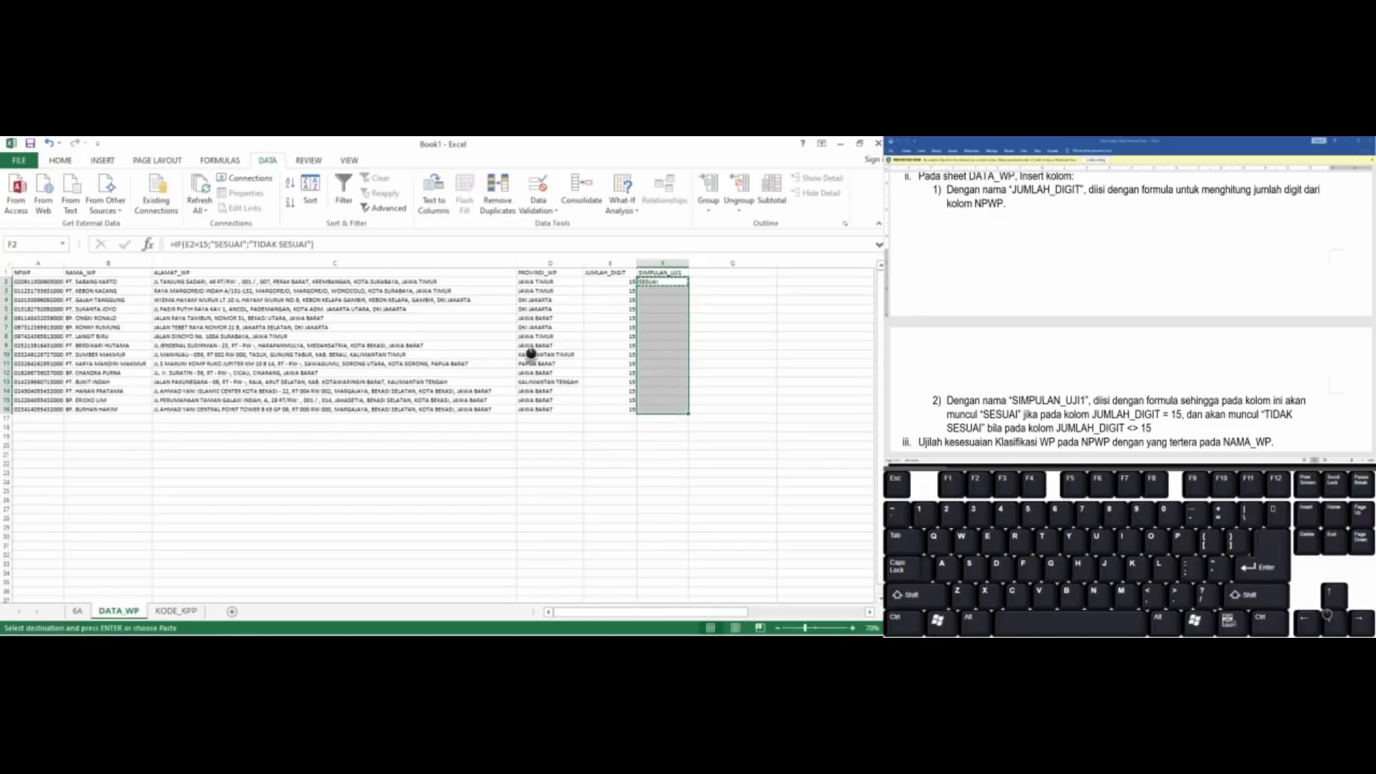
key(ctrl+v)
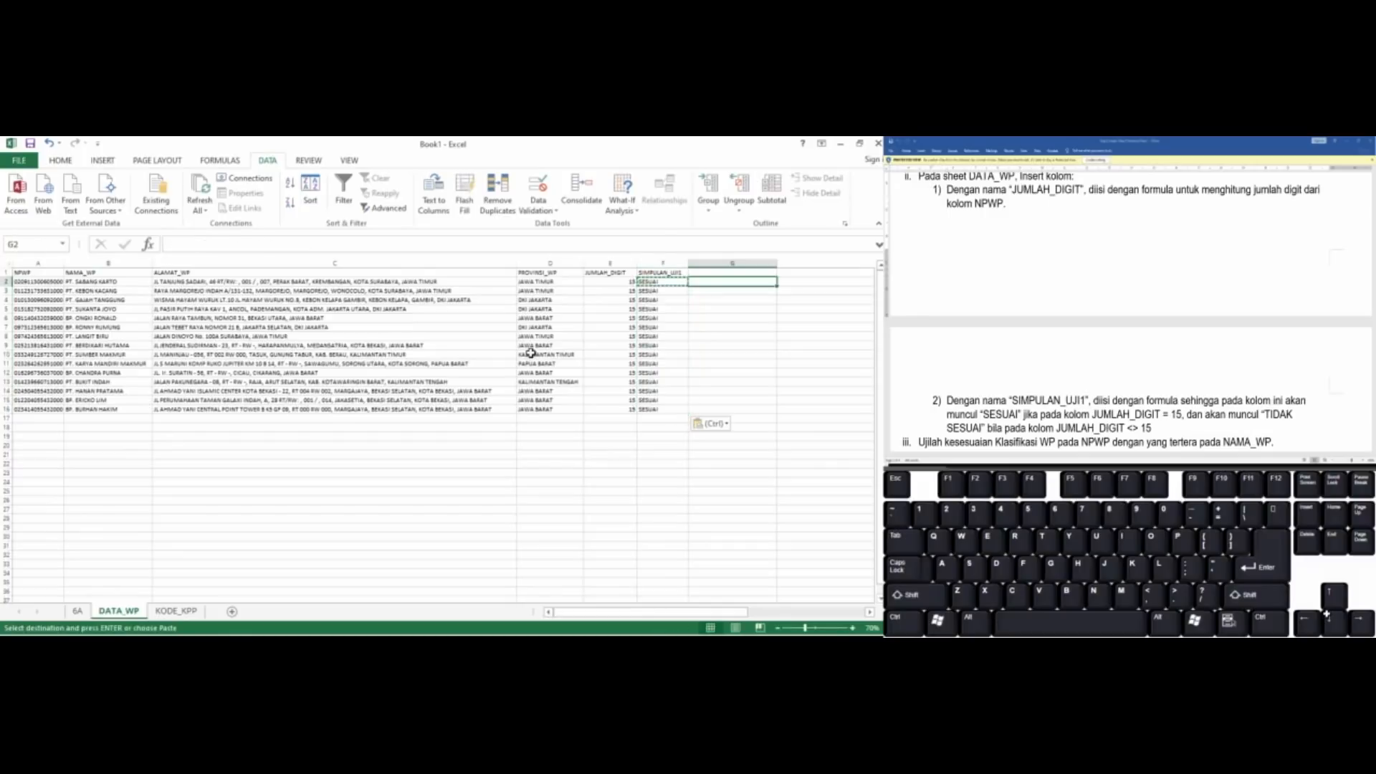
key(Escape)
Read the assignment instructions for testing the NPWP classification against NAMA_WP
key(Up)
key(Right)
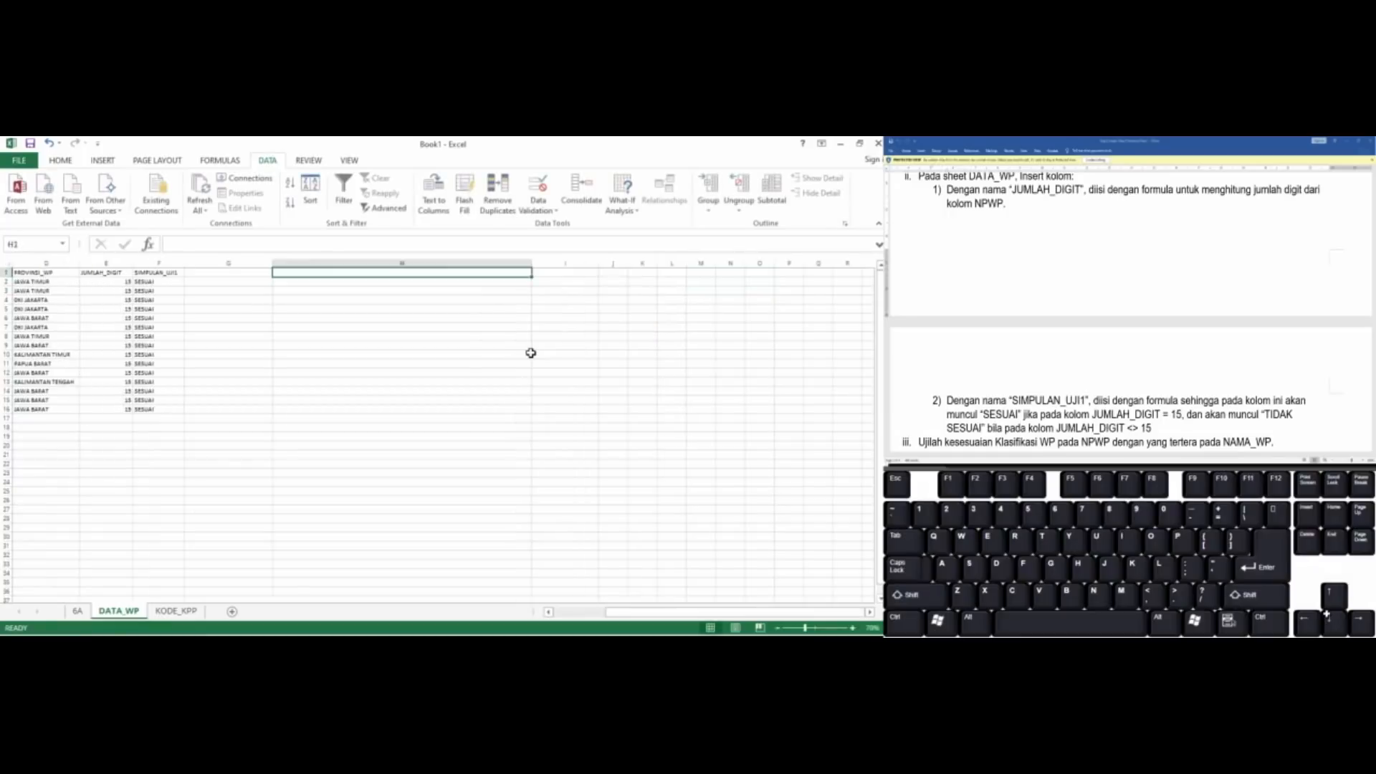
key(Left)
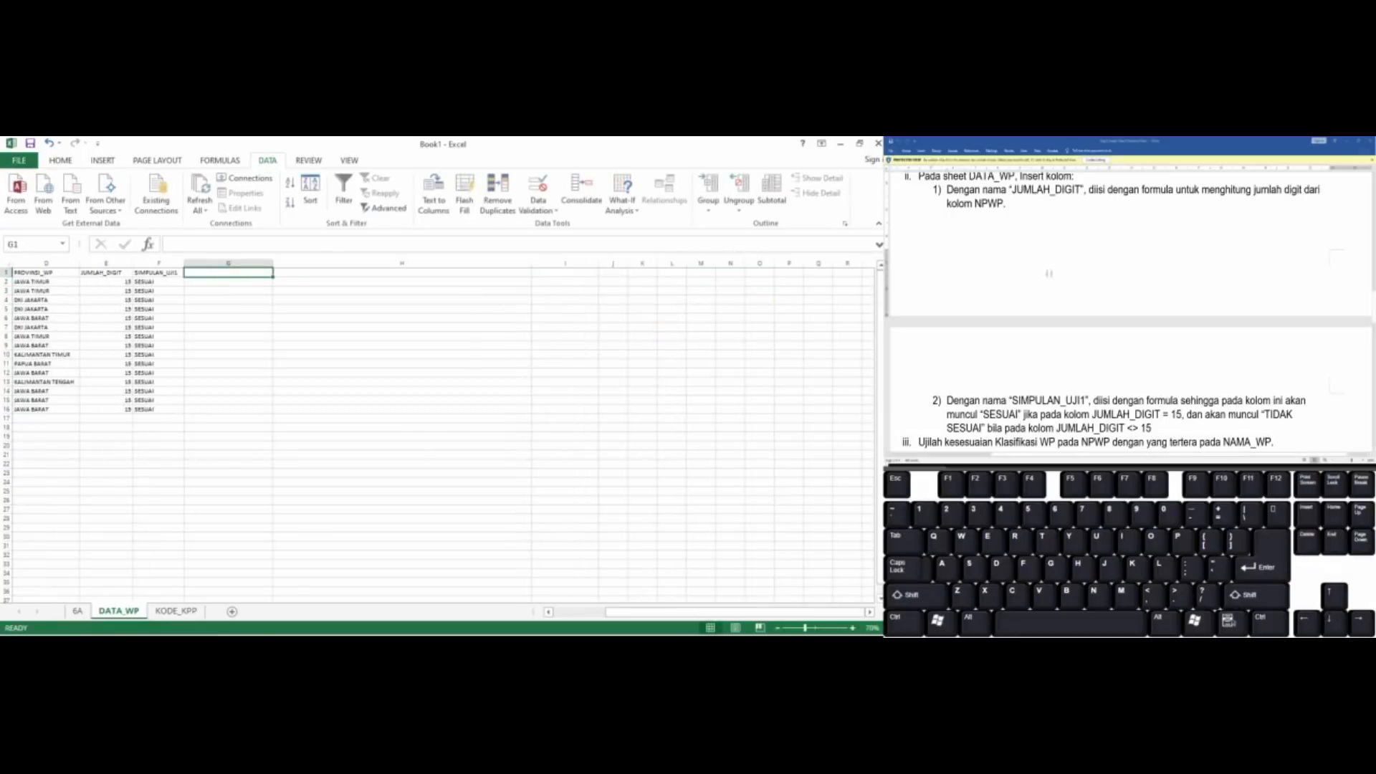
click(1058, 273)
scroll(1058, 273, down, 4)
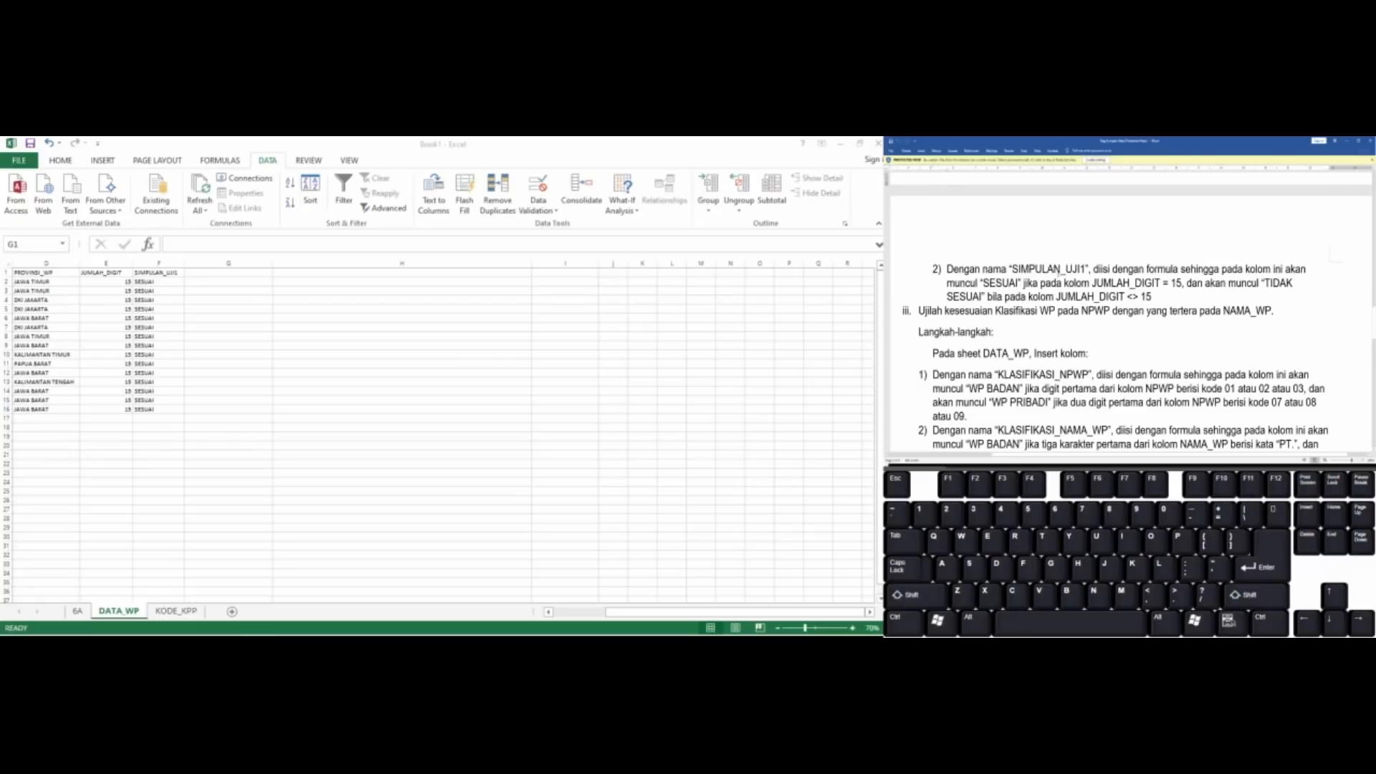
scroll(1129, 313, down, 2)
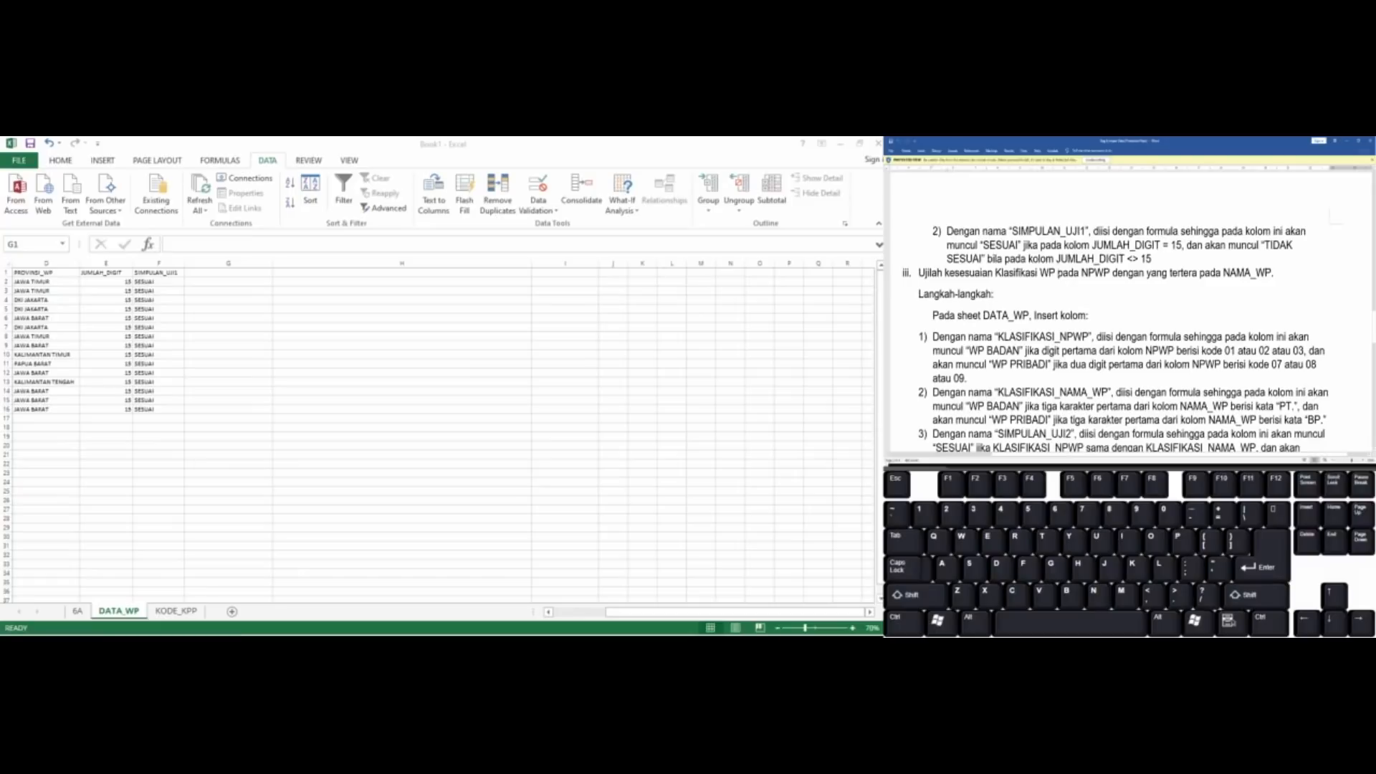
scroll(1130, 312, down, 1)
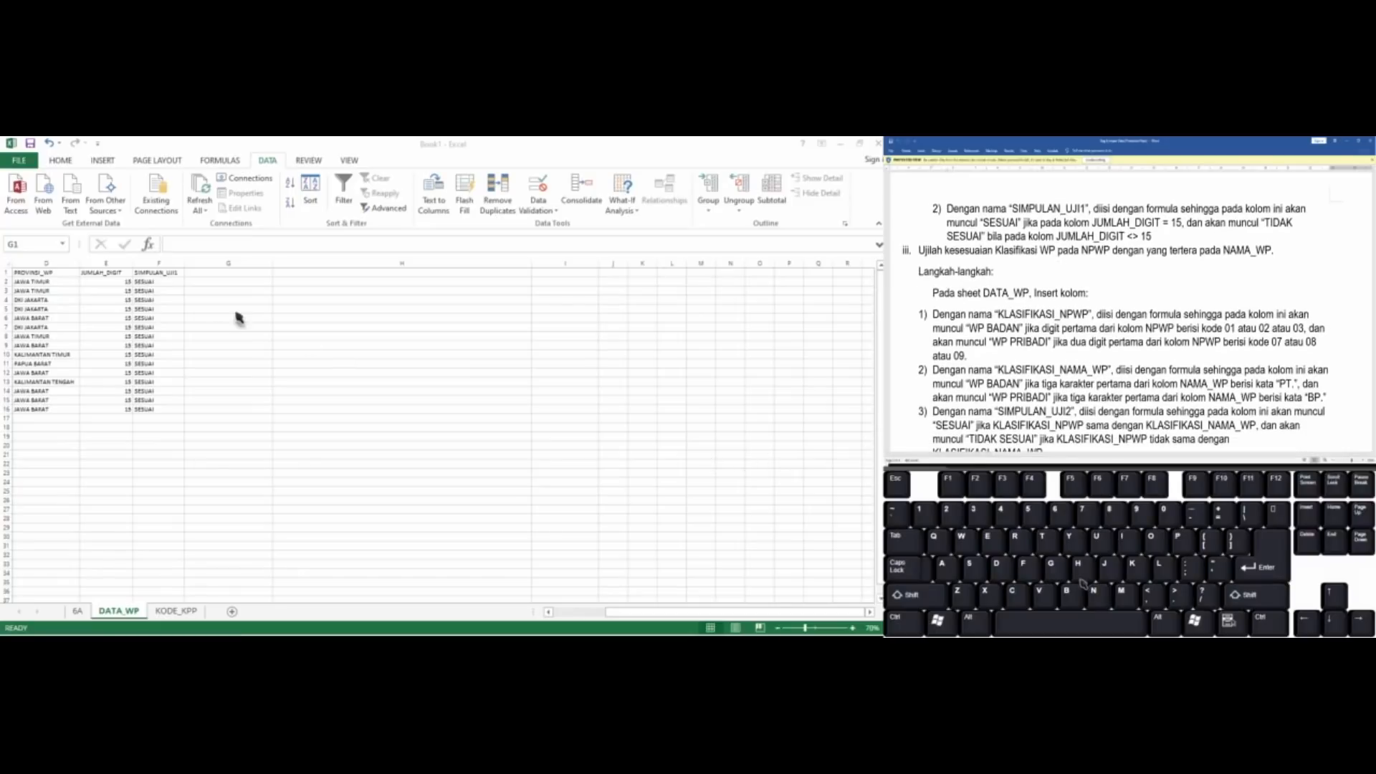
Add the column heading KLASIFIKASI_NPWP in cell G1 of DATA_WP
click(194, 291)
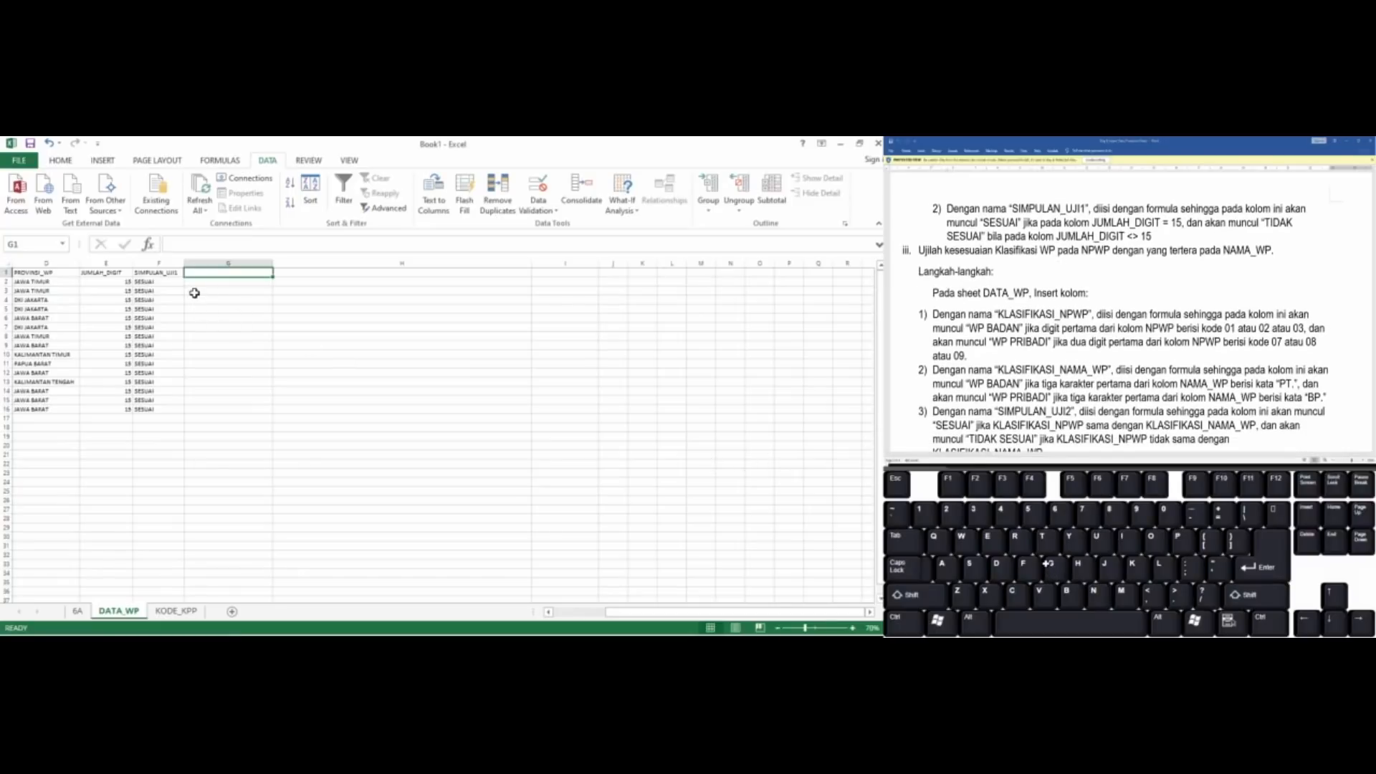
text(KLASI)
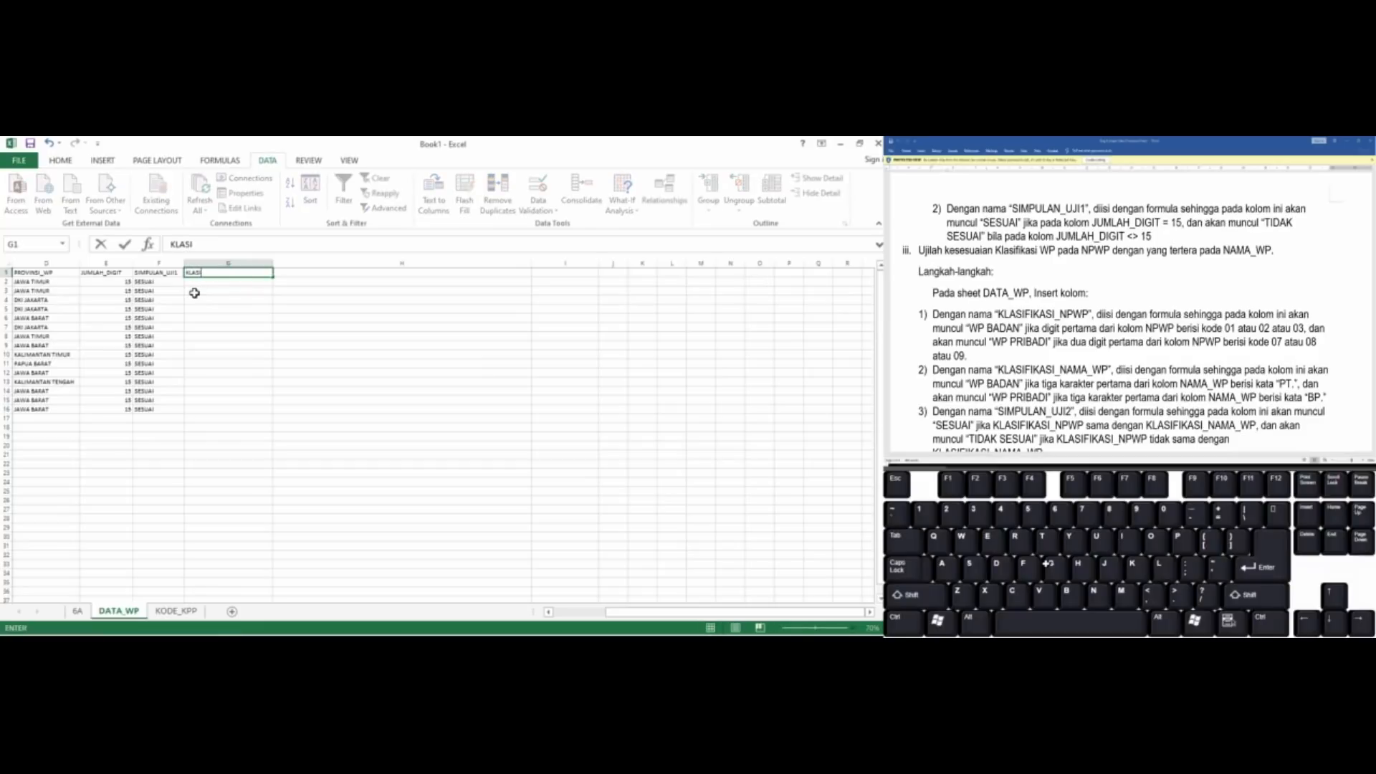
text(FIKASI_WP)
key(ctrl+Return)
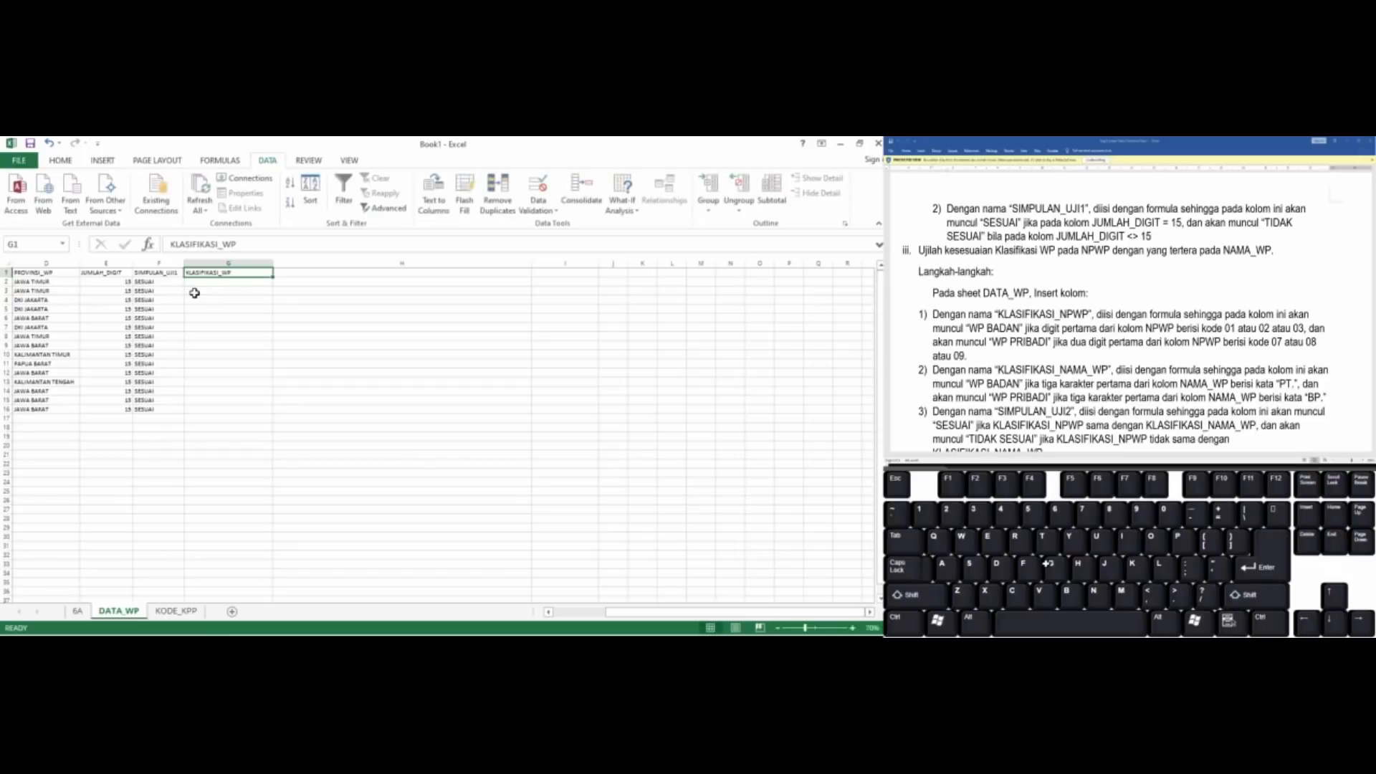
click(223, 244)
text(NP)
key(Return)
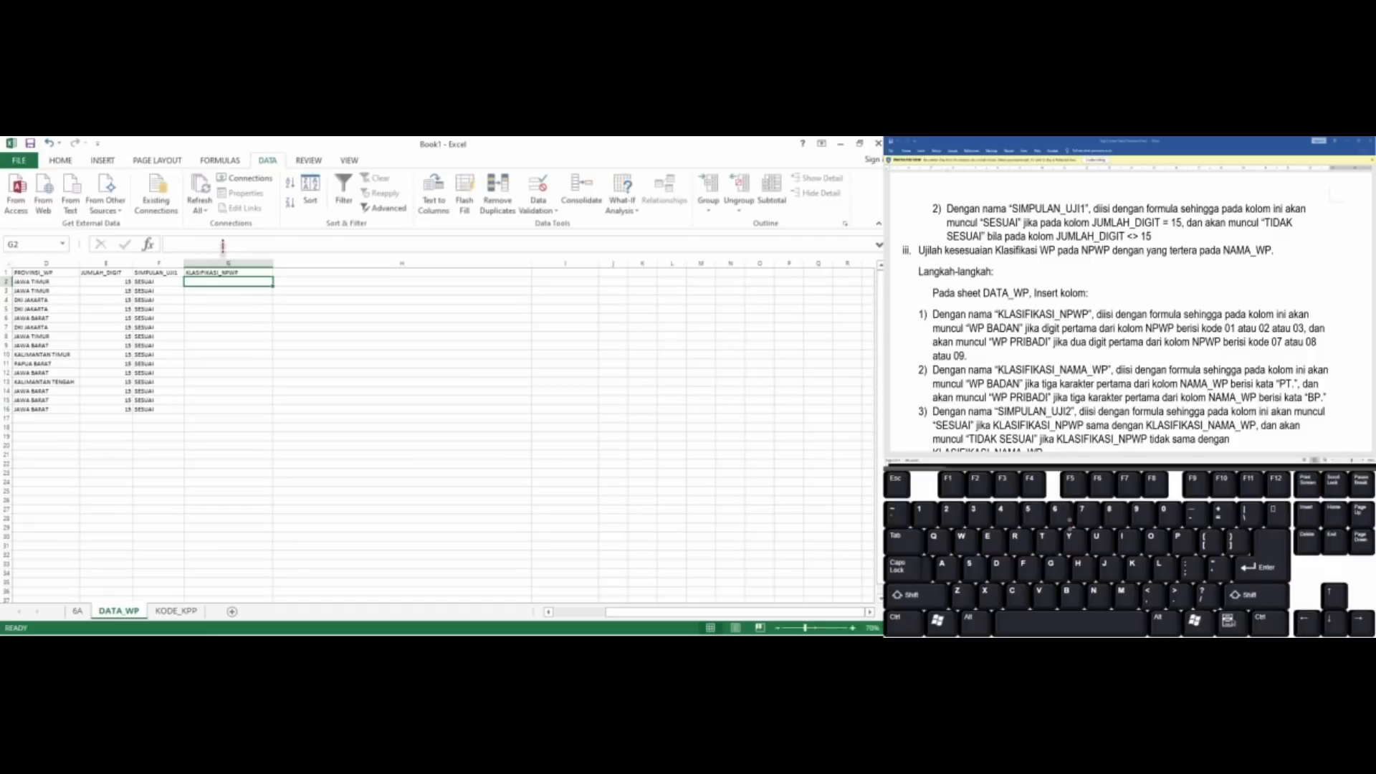
Examine the NPWP codes and NAMA_WP prefixes in DATA_WP in relation to the classification rules
click(231, 344)
key(Up)
key(Up)
key(Up)
key(Up)
key(Up)
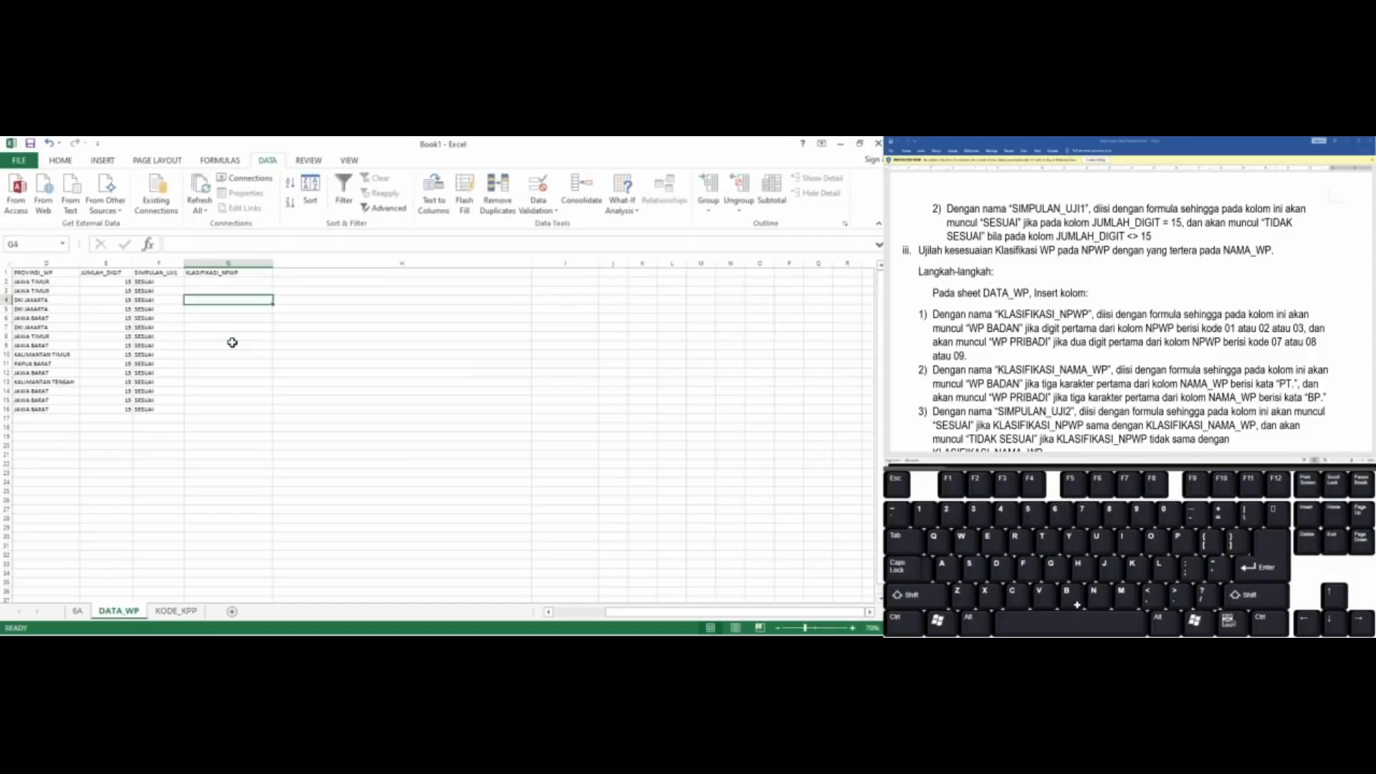
key(Up)
key(Up)
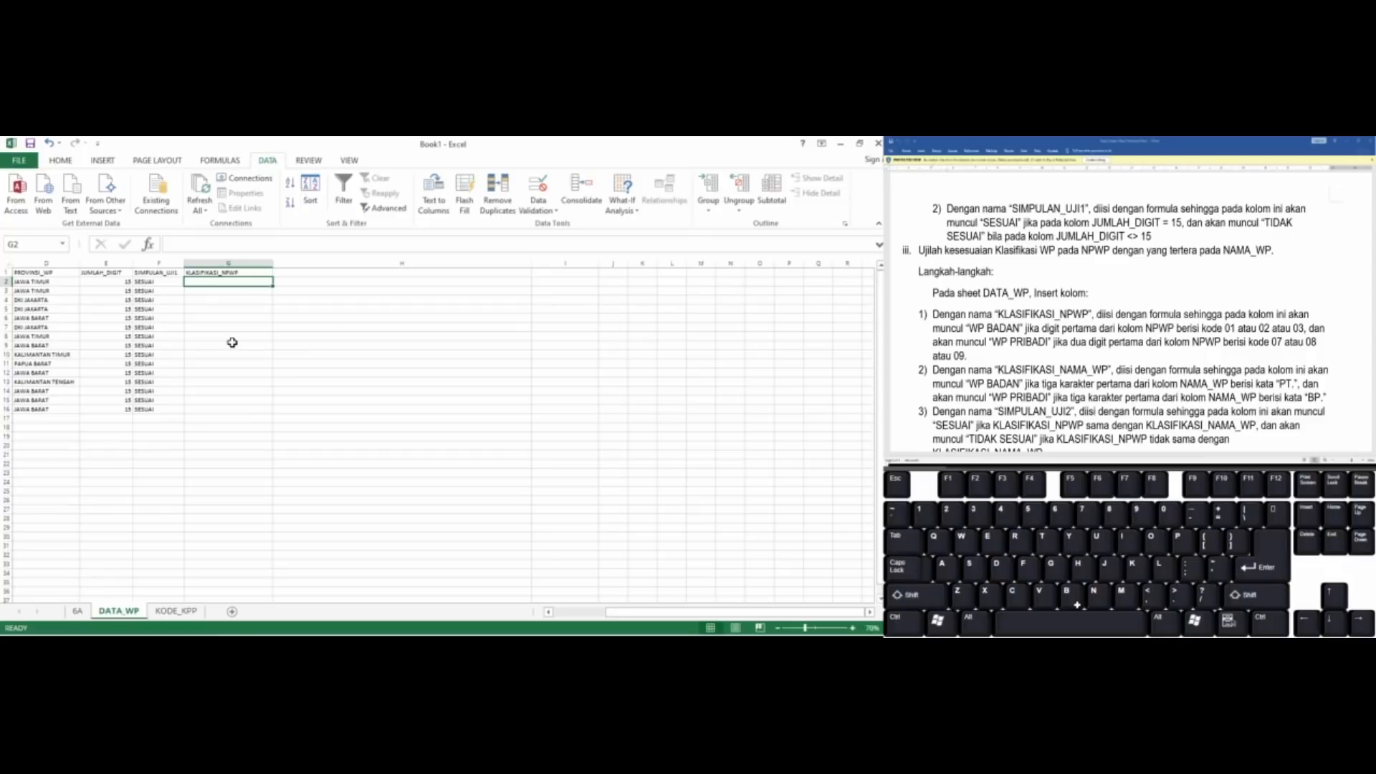
key(Home)
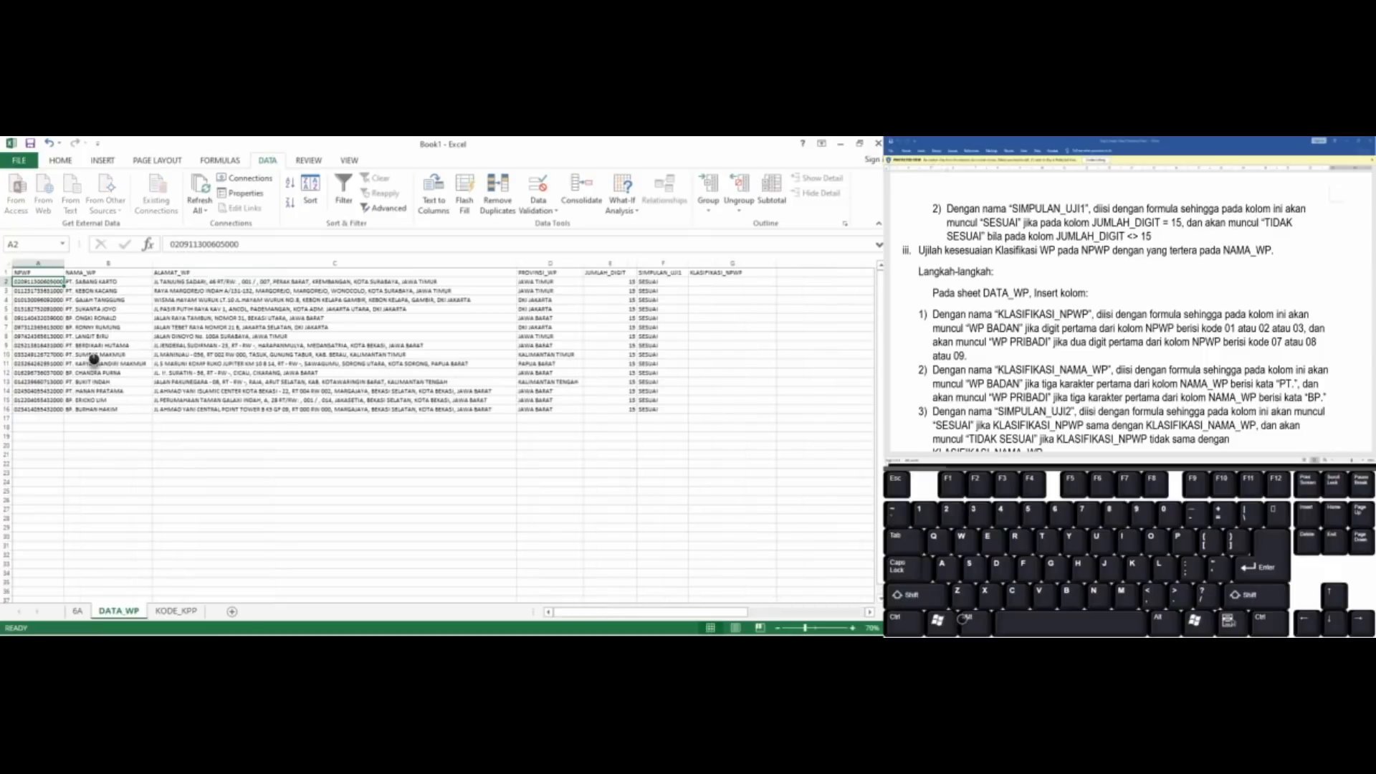
ctrl+scroll(94, 359, up, 2)
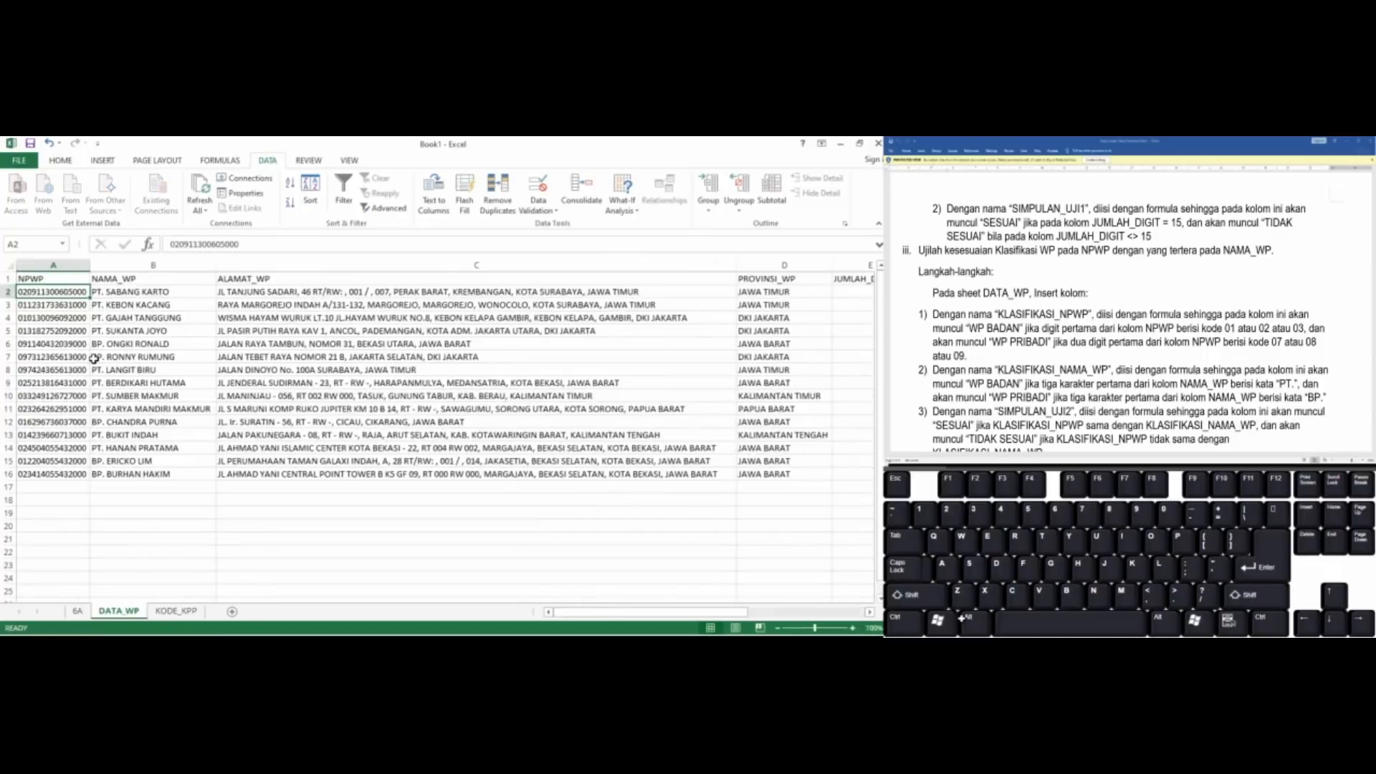
ctrl+scroll(94, 359, up, 2)
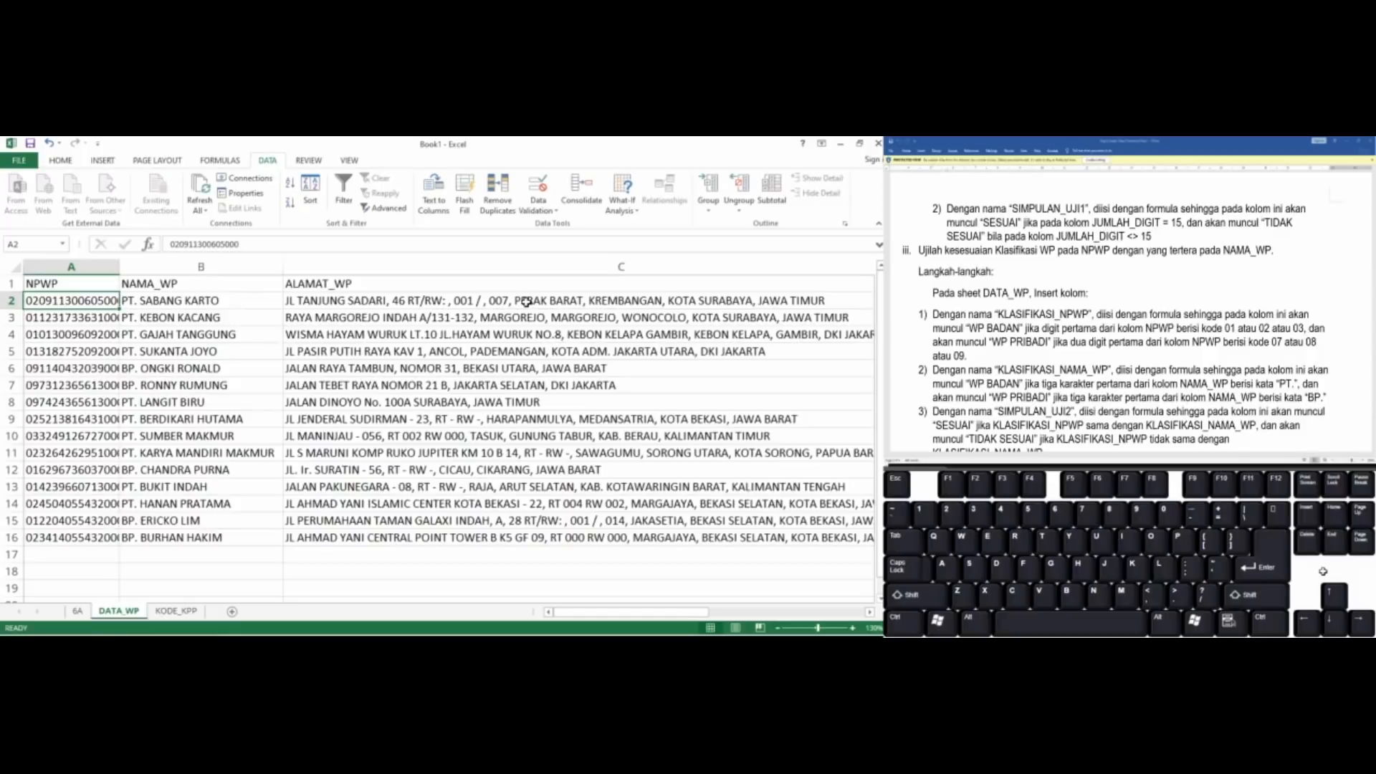
key(Right)
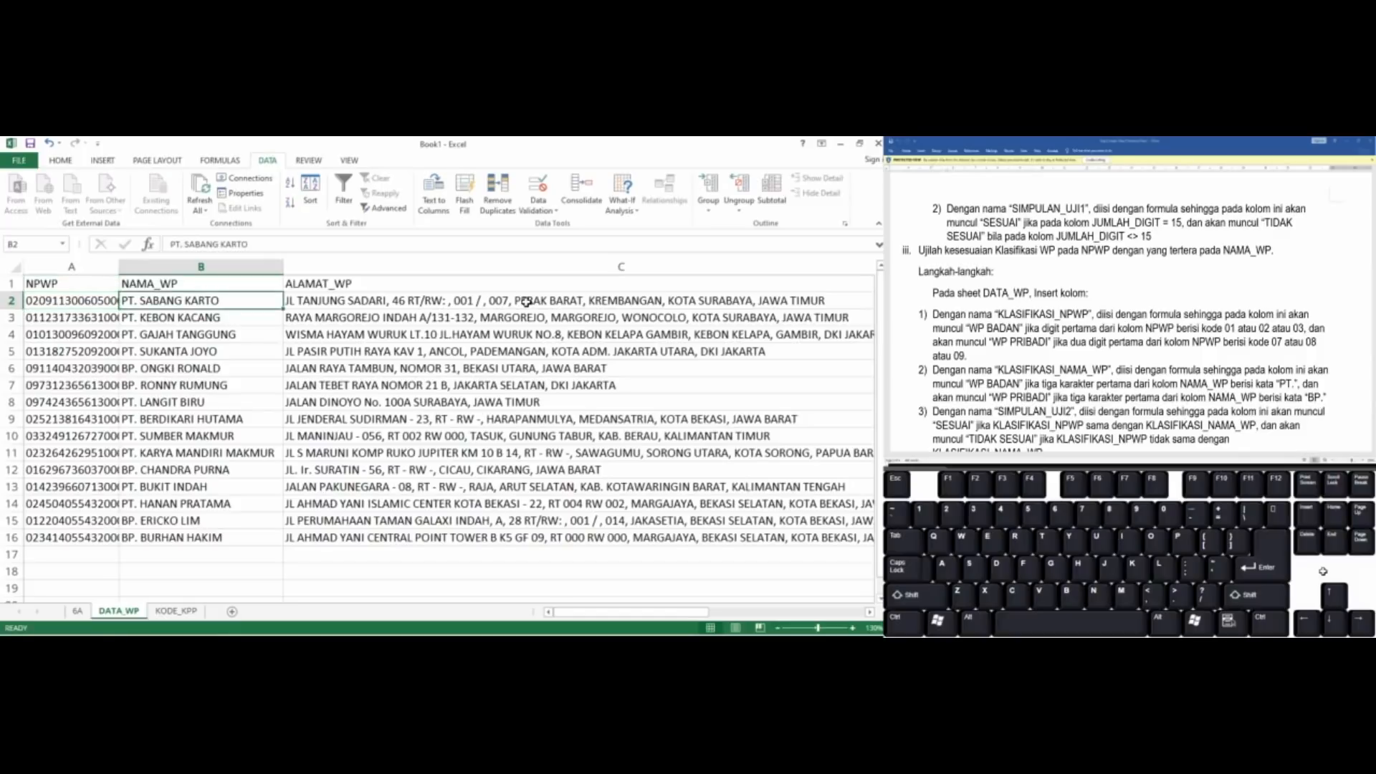
key(Right)
key(Right)
key(Right)
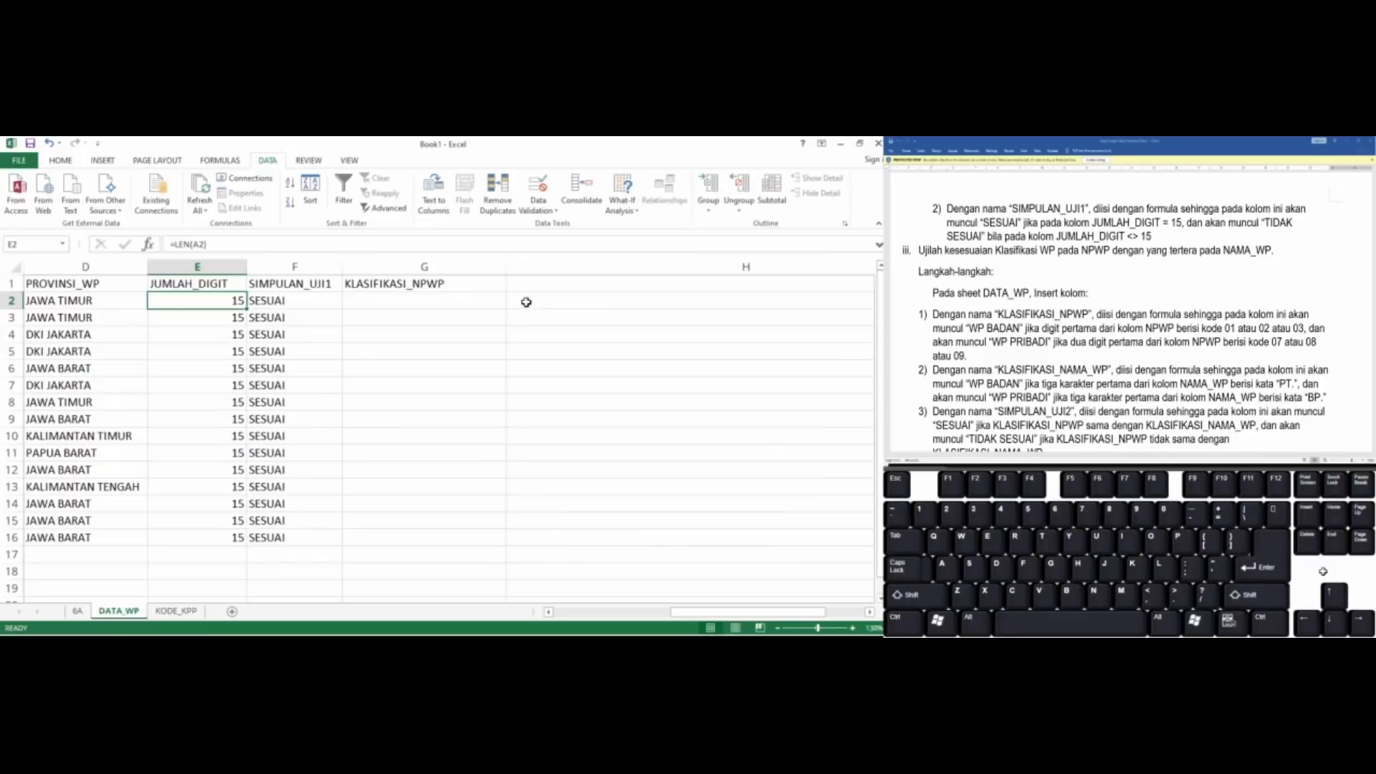
scroll(200, 334, down, 3)
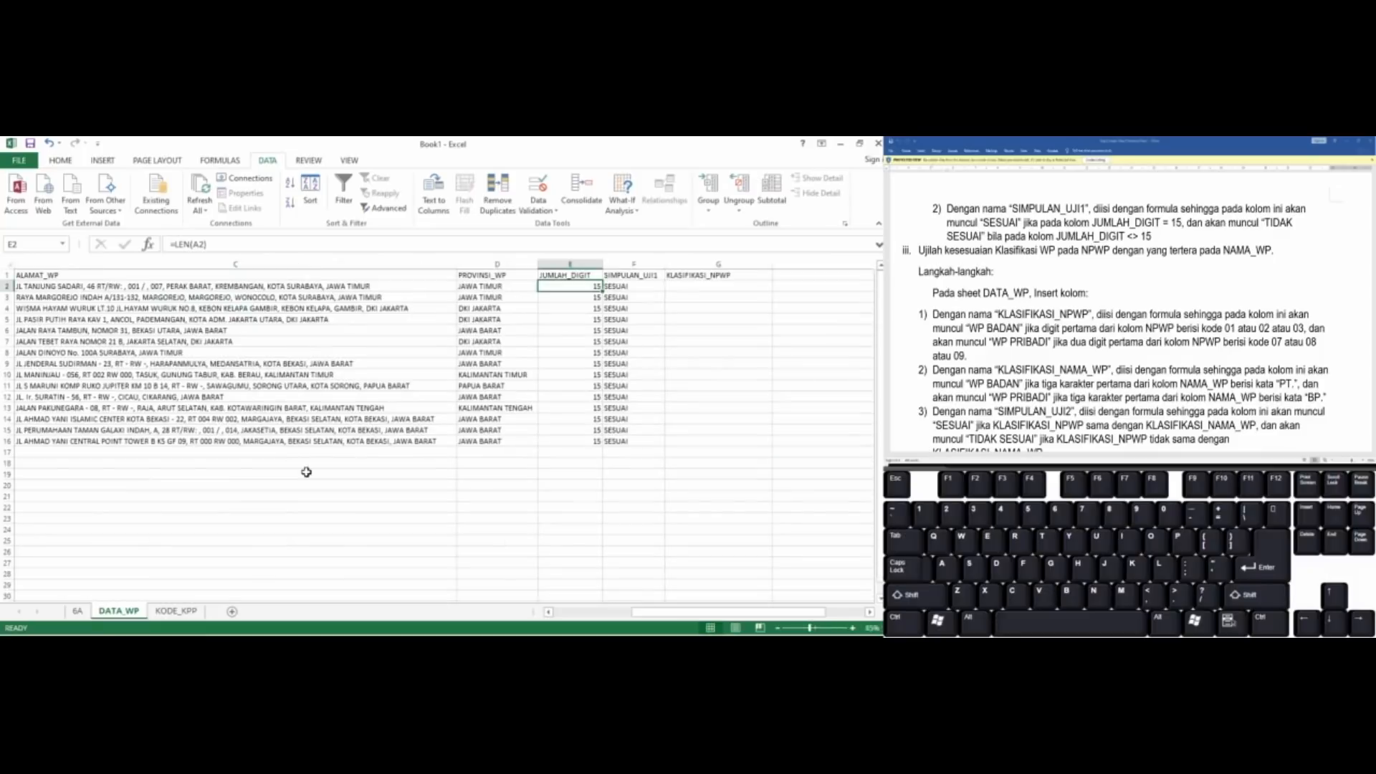
Hide the ALAMAT_WP and PROVINSI_WP columns, C and D
click(256, 380)
key(Home)
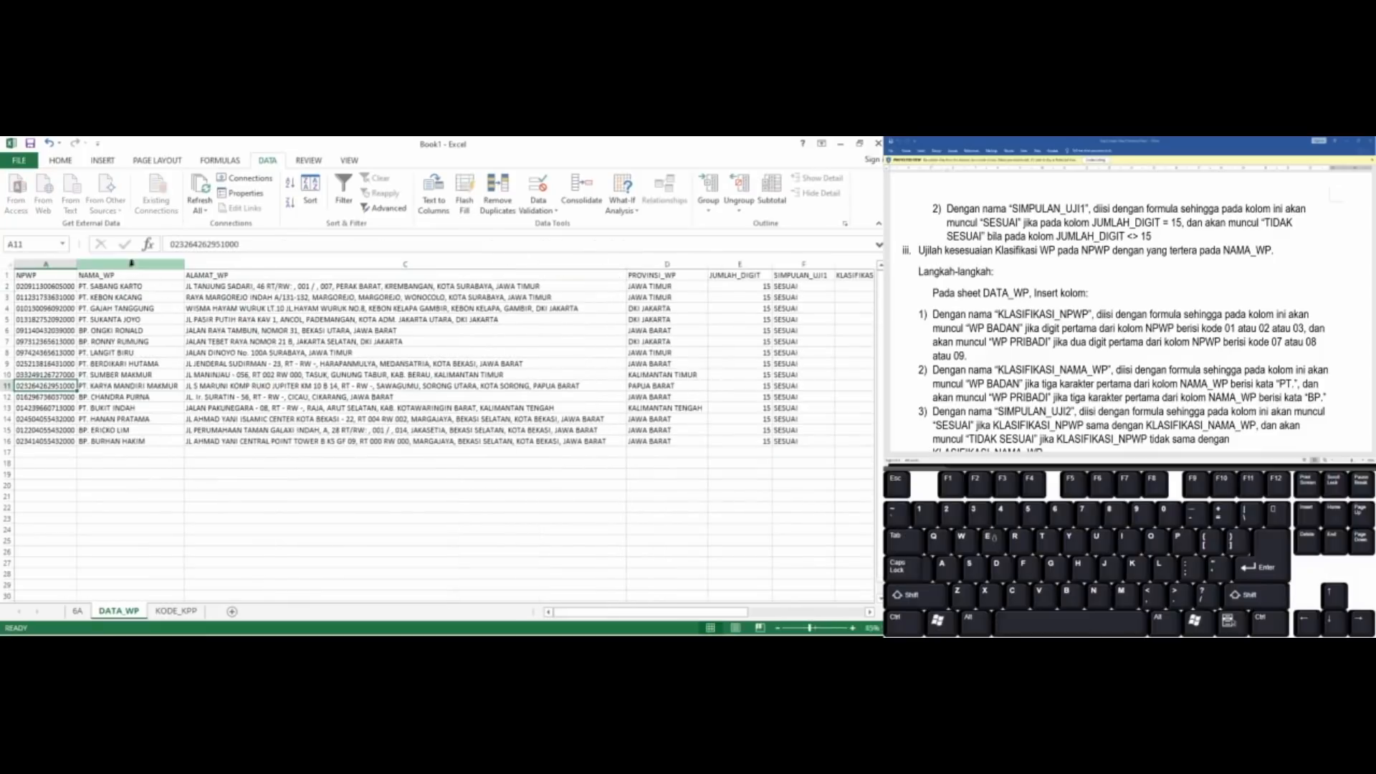
click(331, 261)
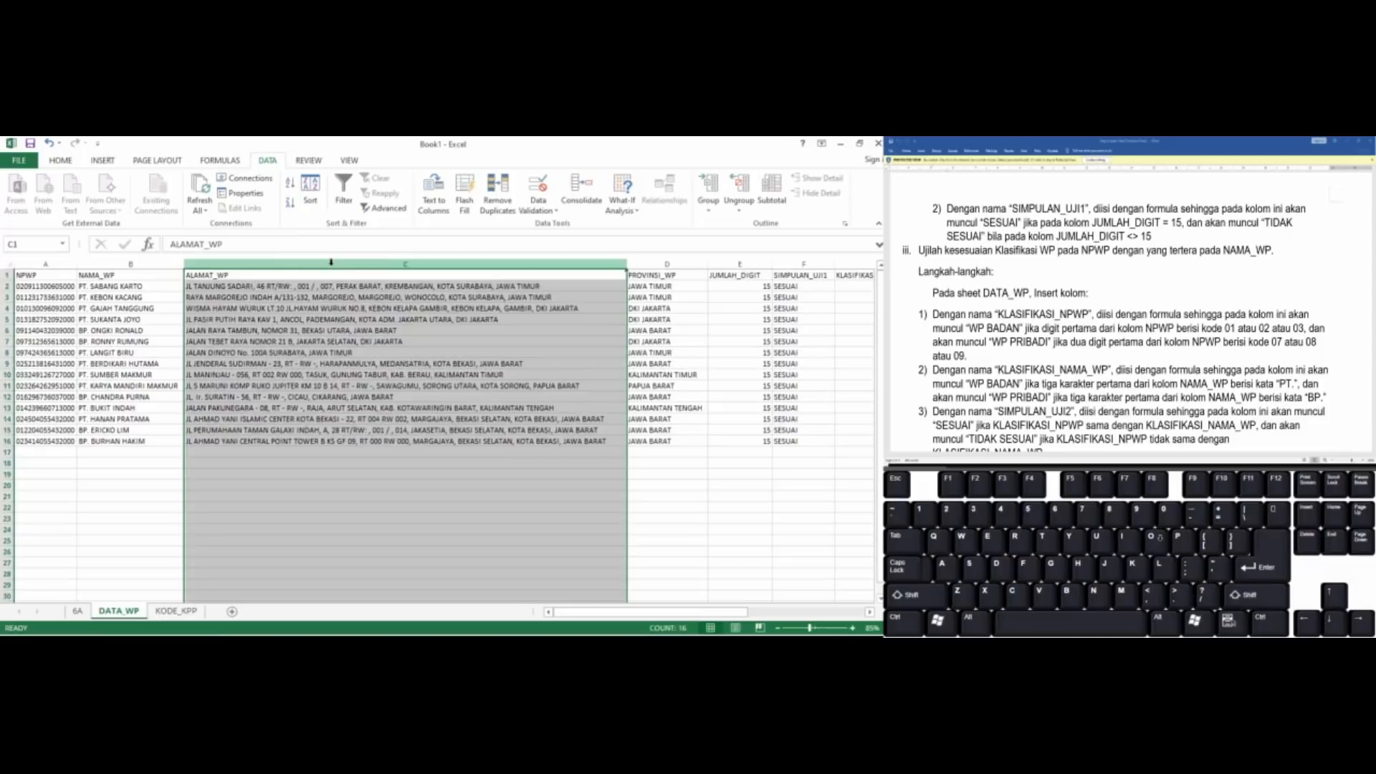
click(658, 259)
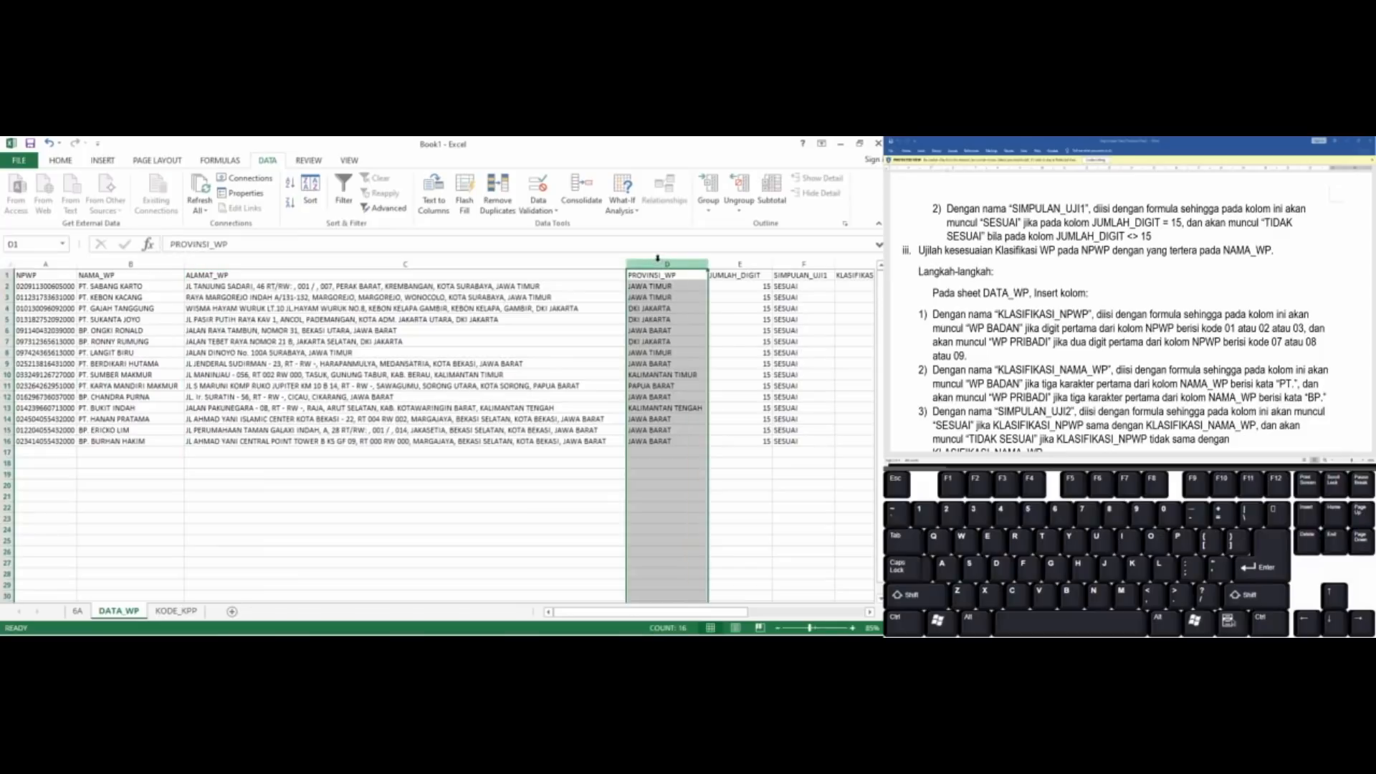
ctrl+click(602, 259)
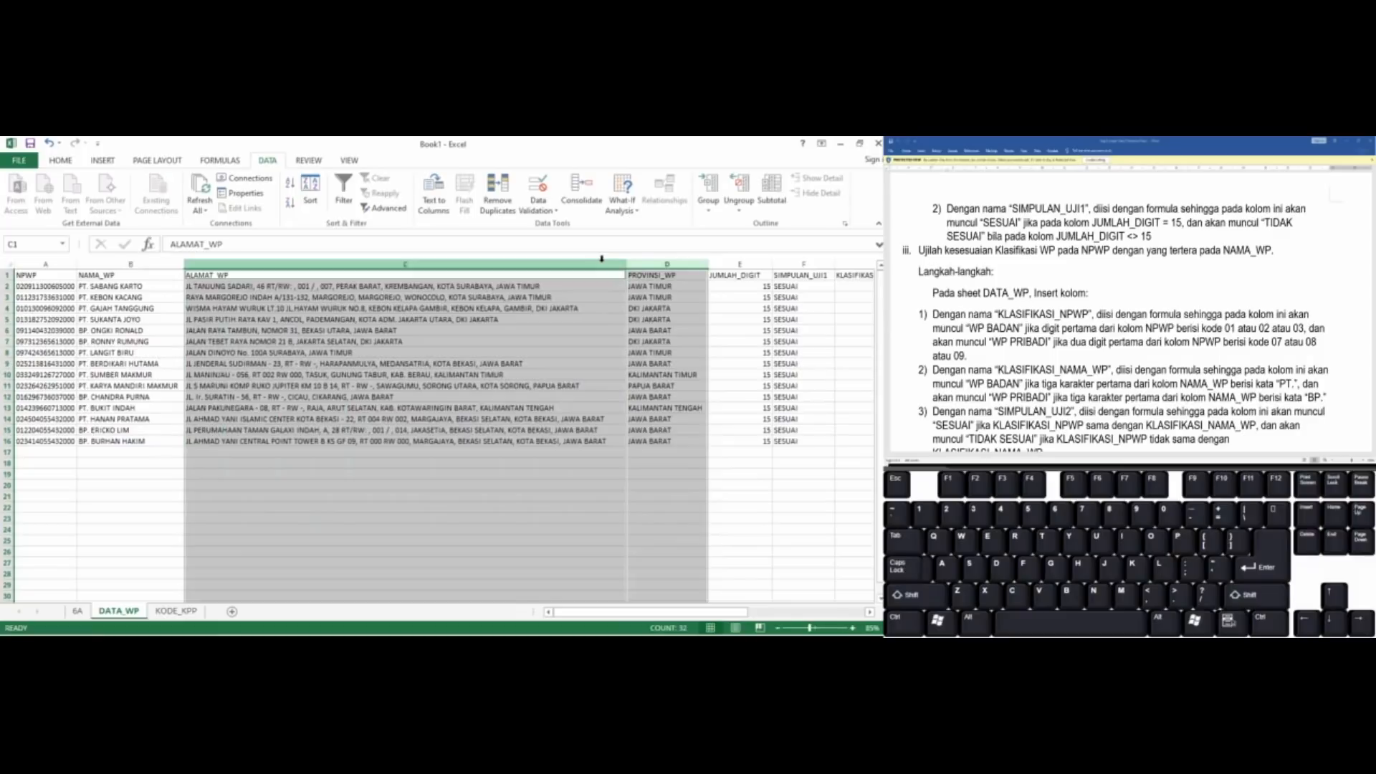
key(ctrl+0)
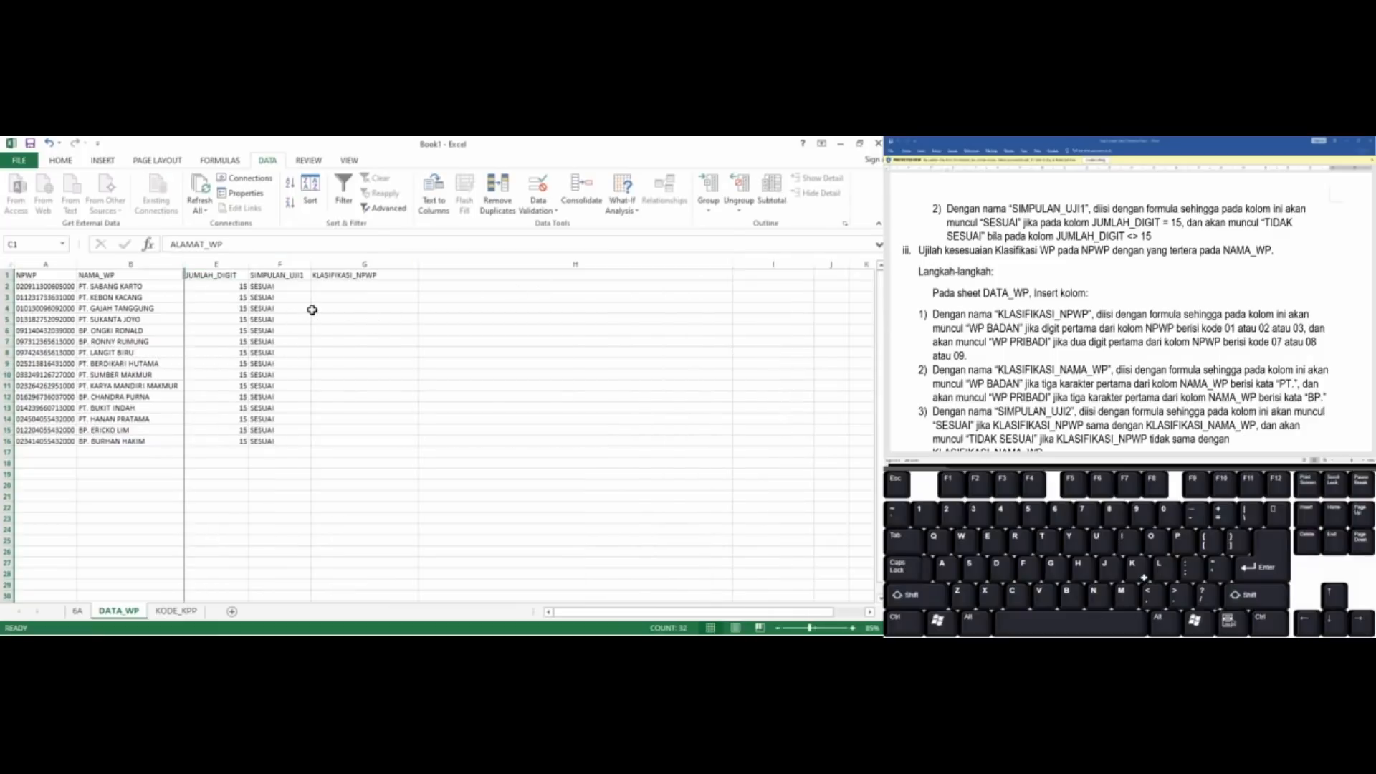
Begin a formula in cell G2 with an IF function whose logical test is a nested OR: =IF(OR(
click(313, 309)
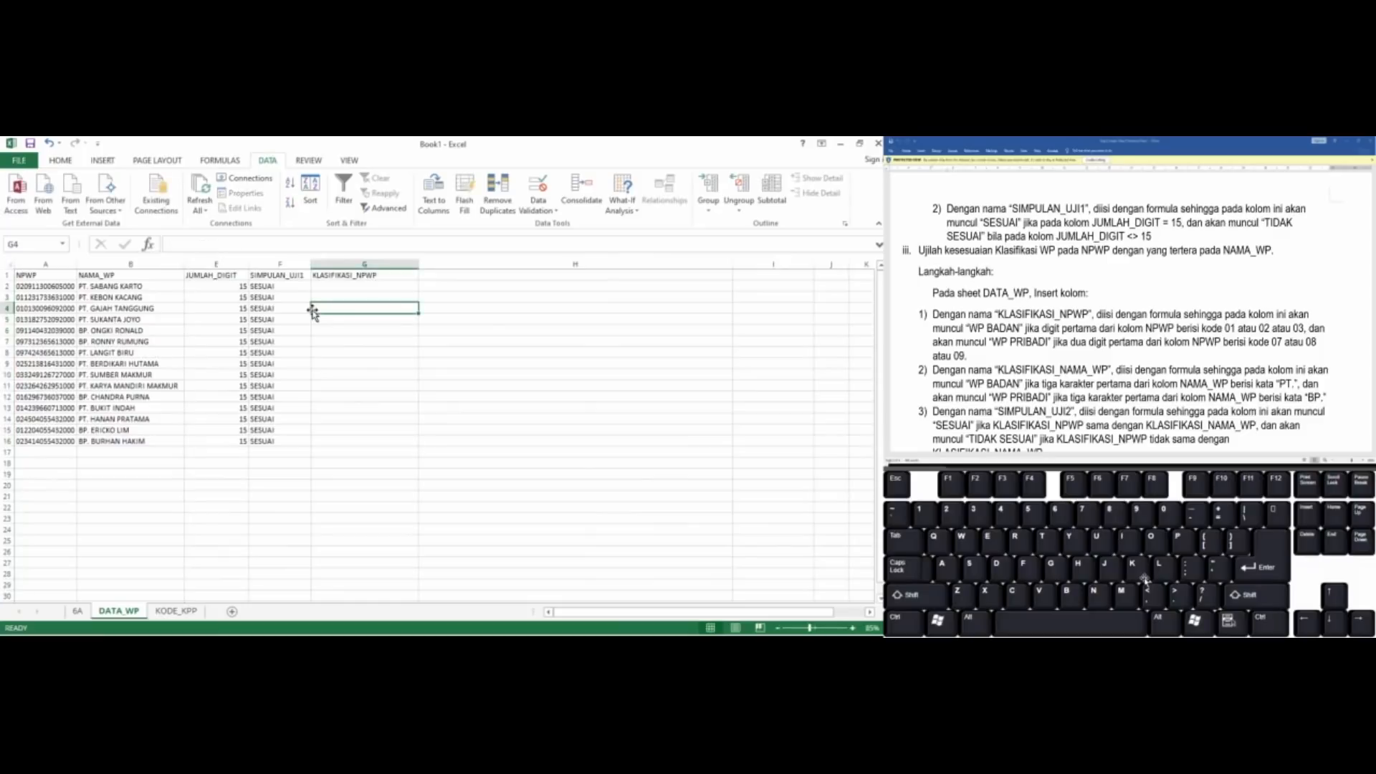
key(Up)
key(Up)
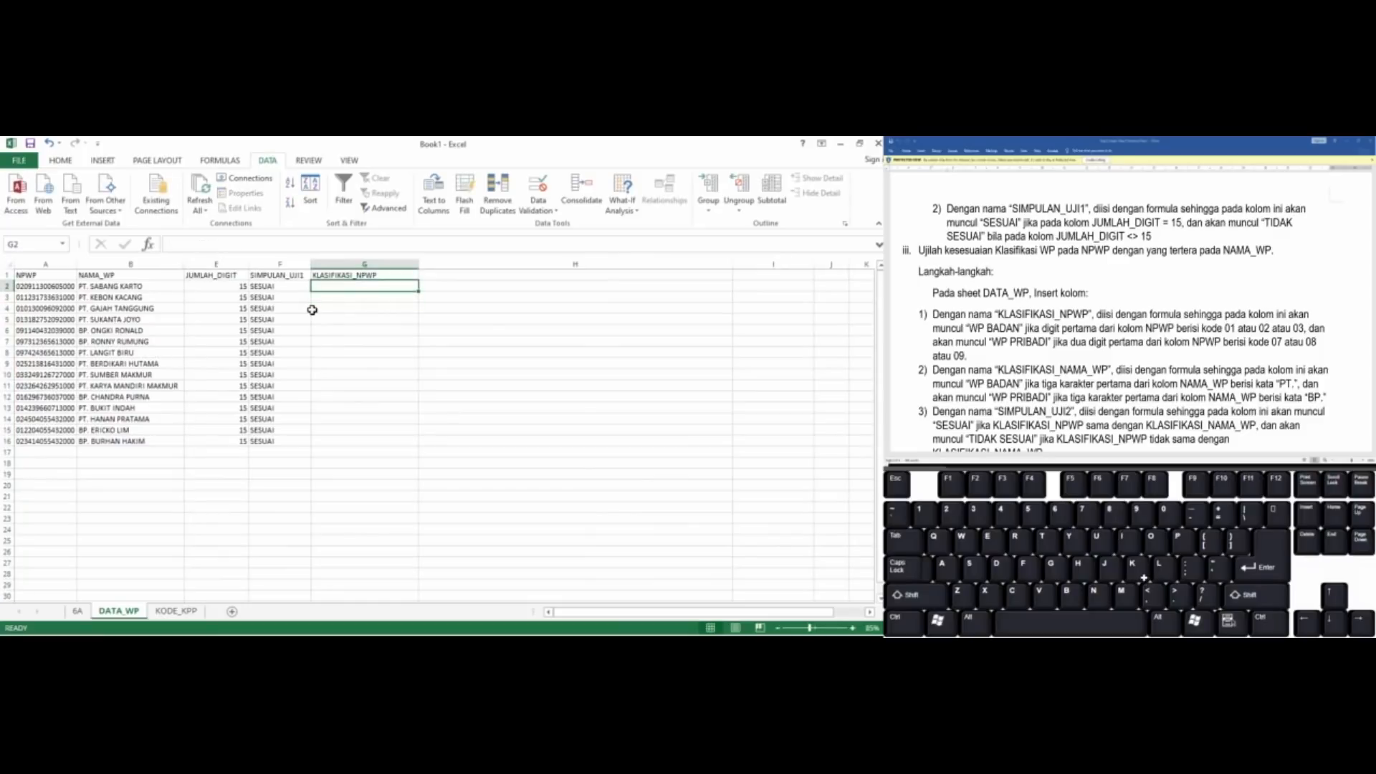
text(=if)
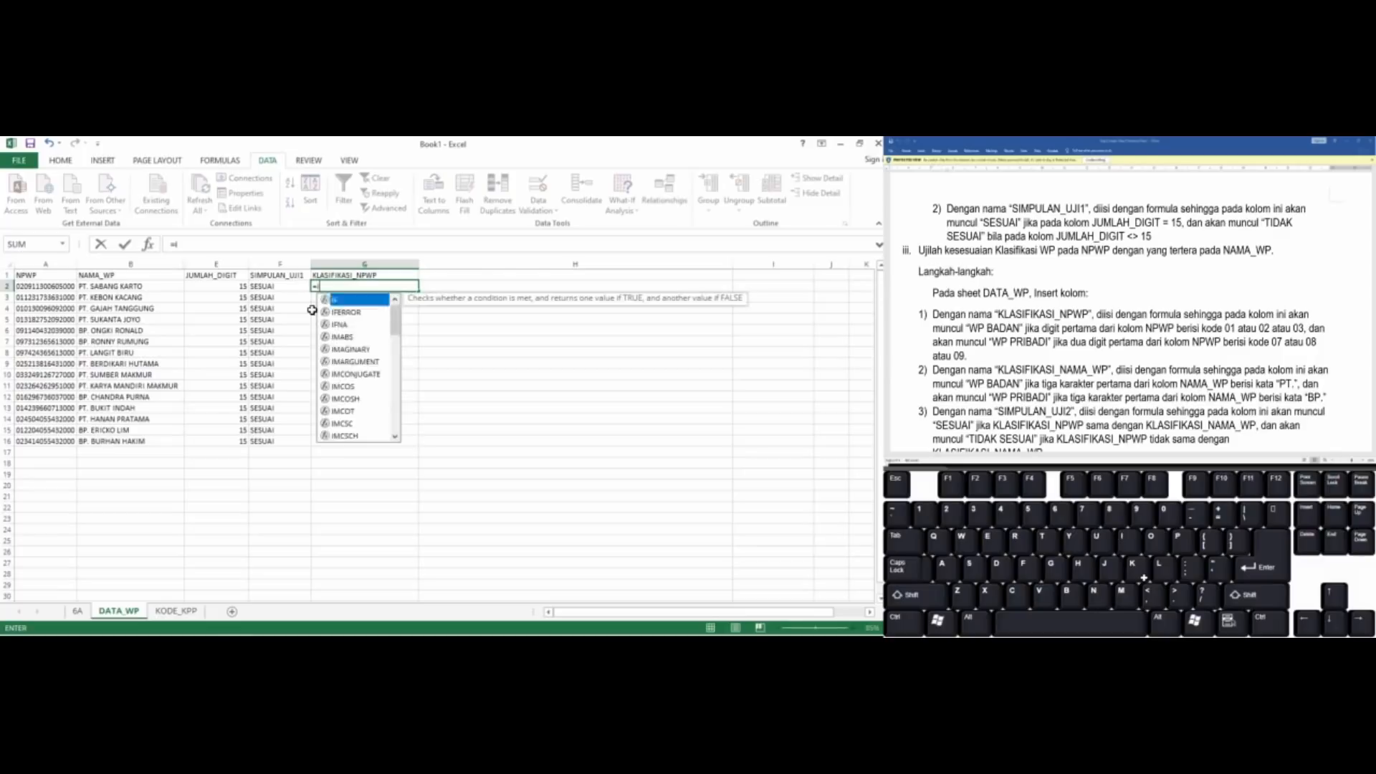
key(BackSpace)
key(BackSpace)
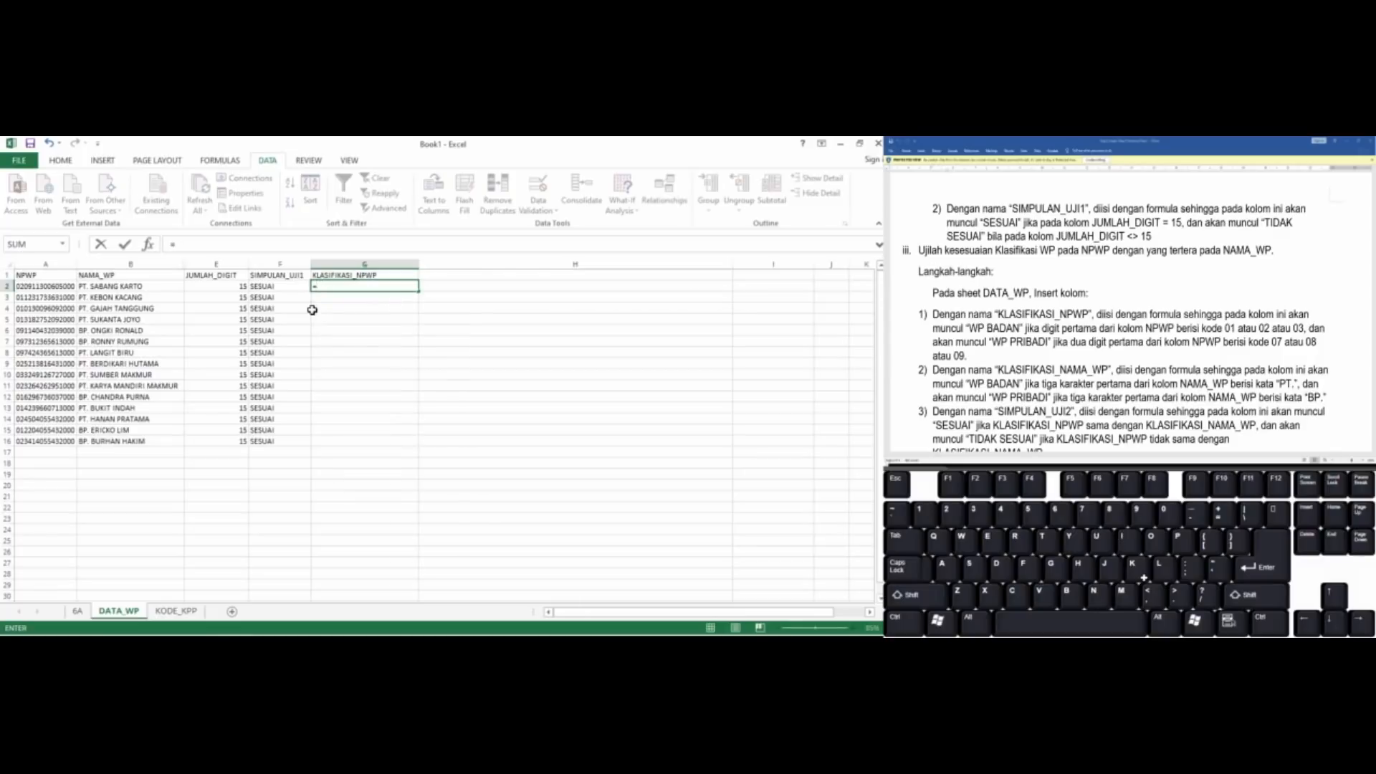
text(IF)
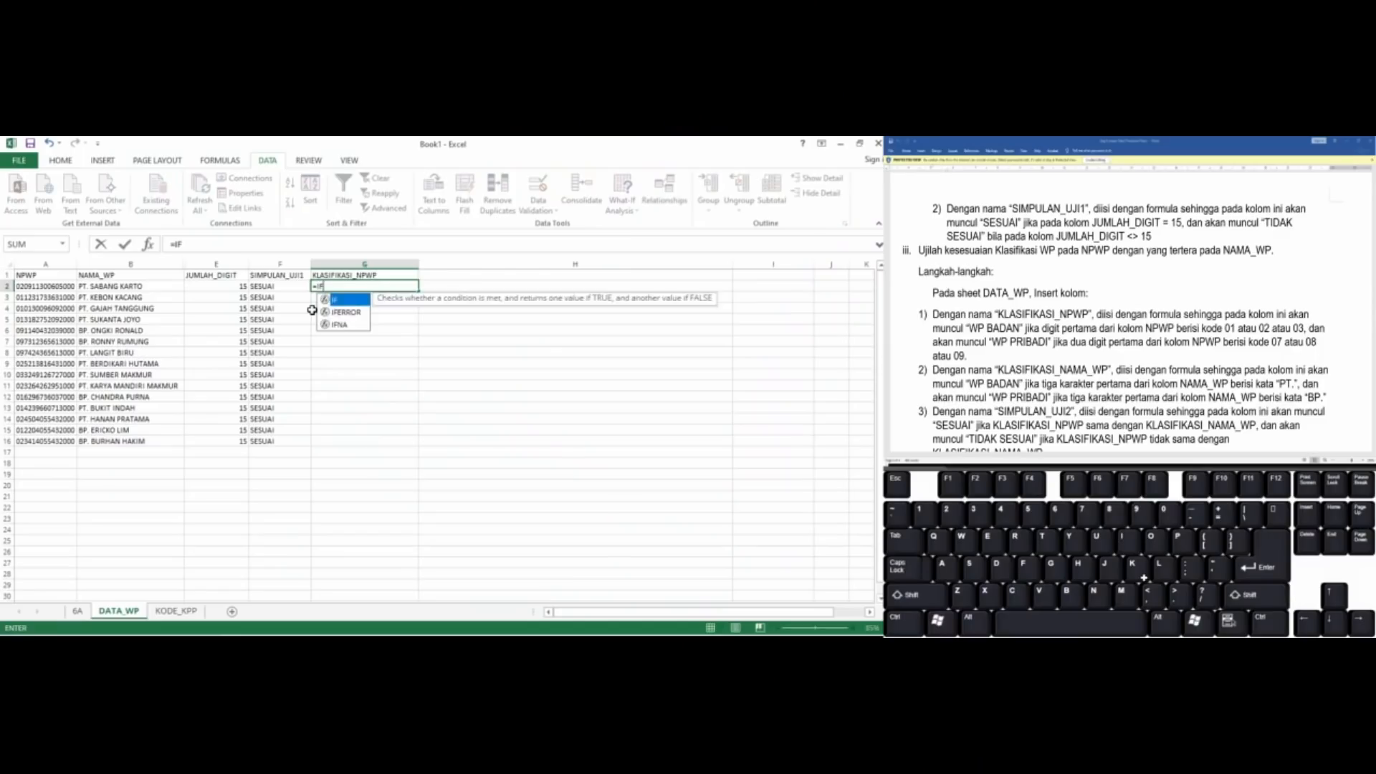
text((o)
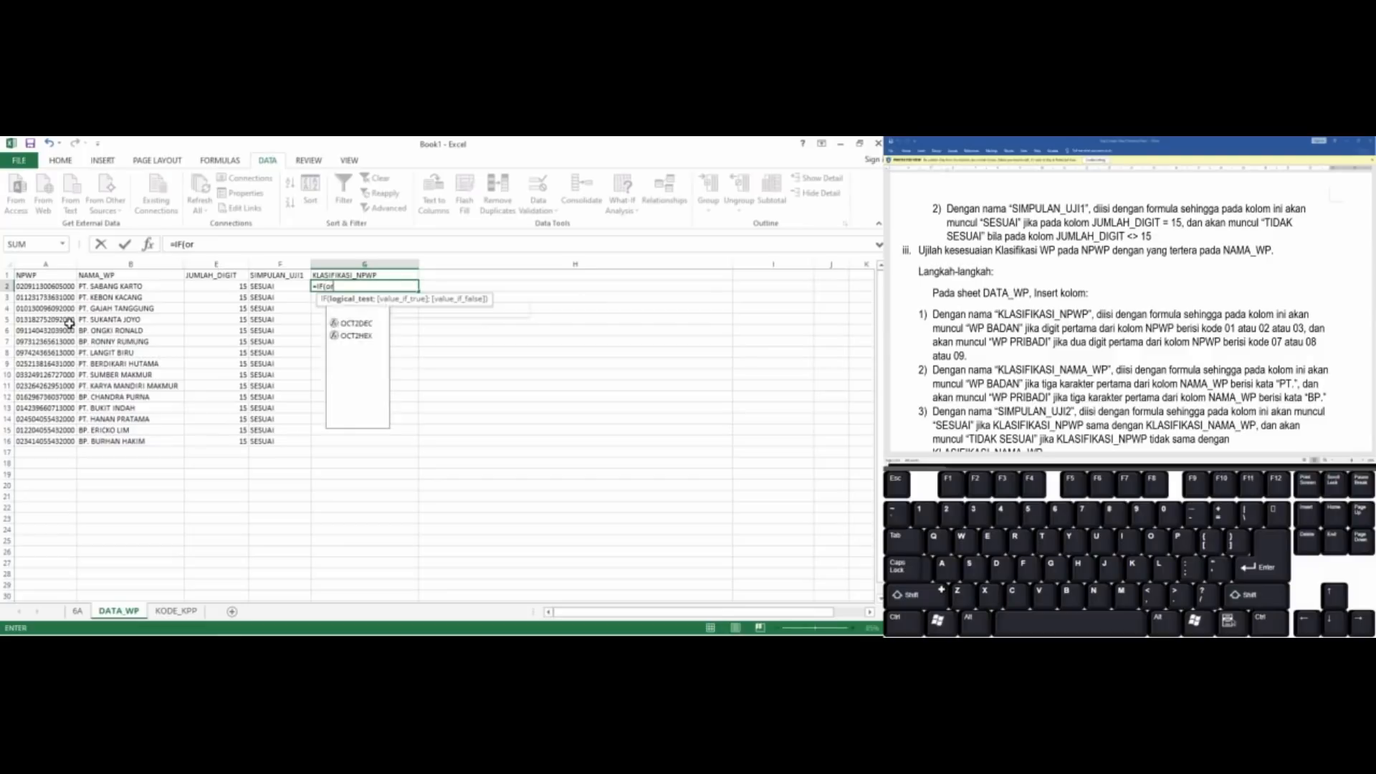
text(r)
key(BackSpace)
key(BackSpace)
text(OR)
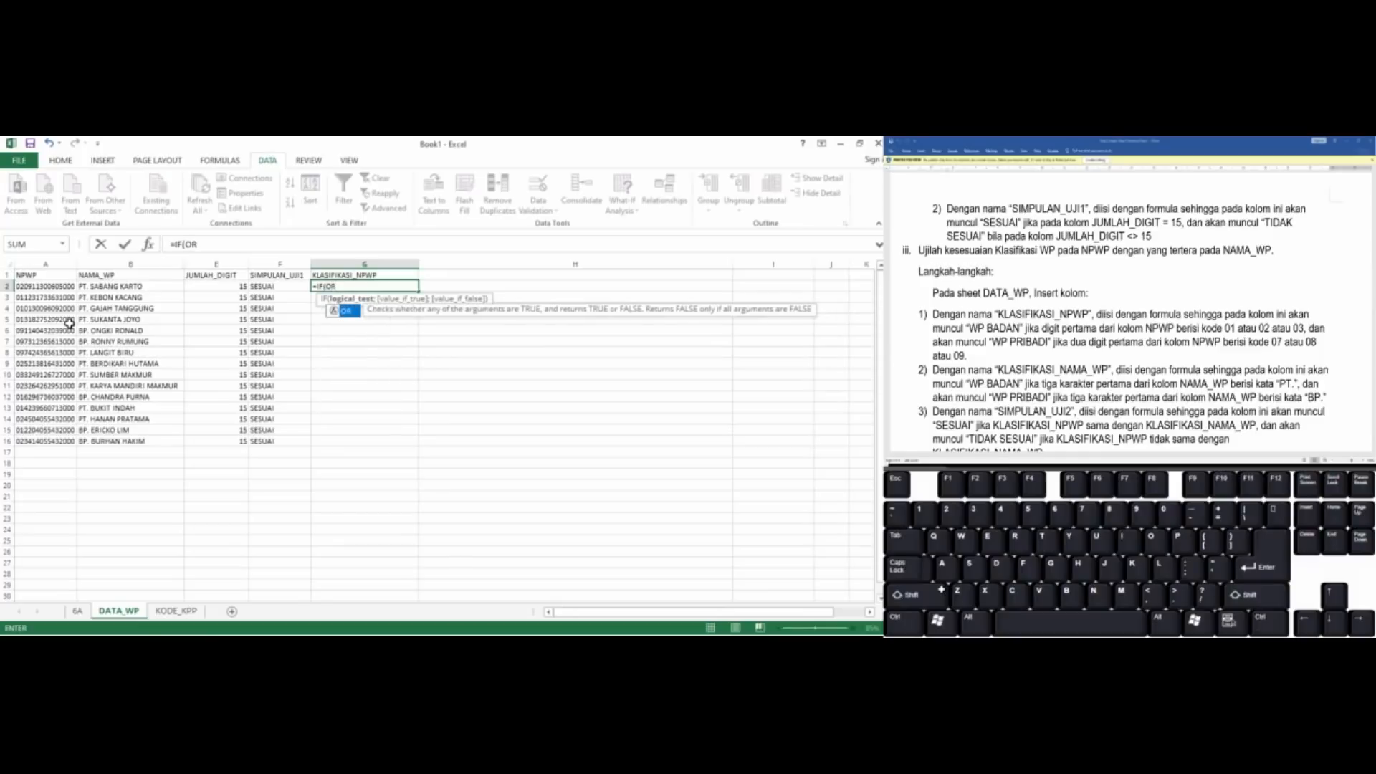
text(()
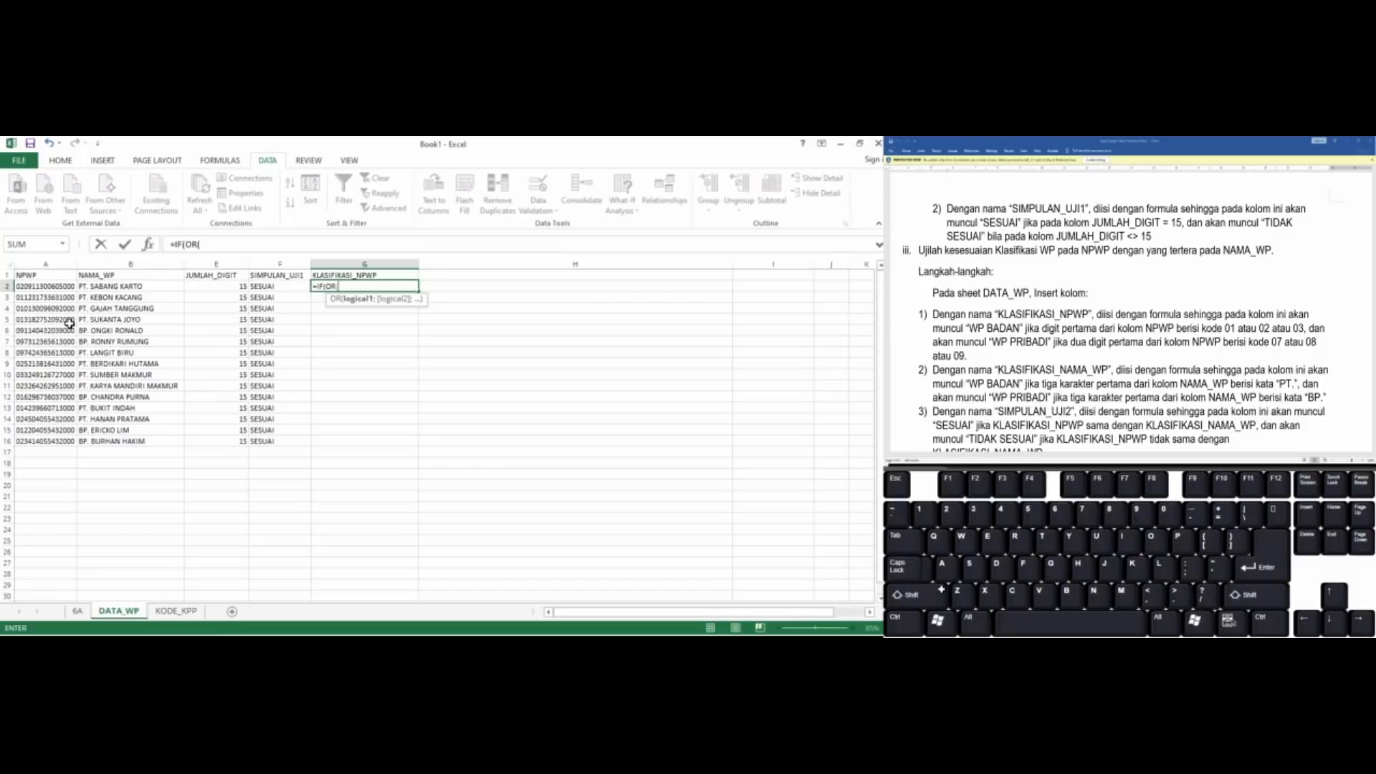
Add conditions to the OR test in G2 comparing A2 with 01 and with "02", separated by a semicolon
click(37, 288)
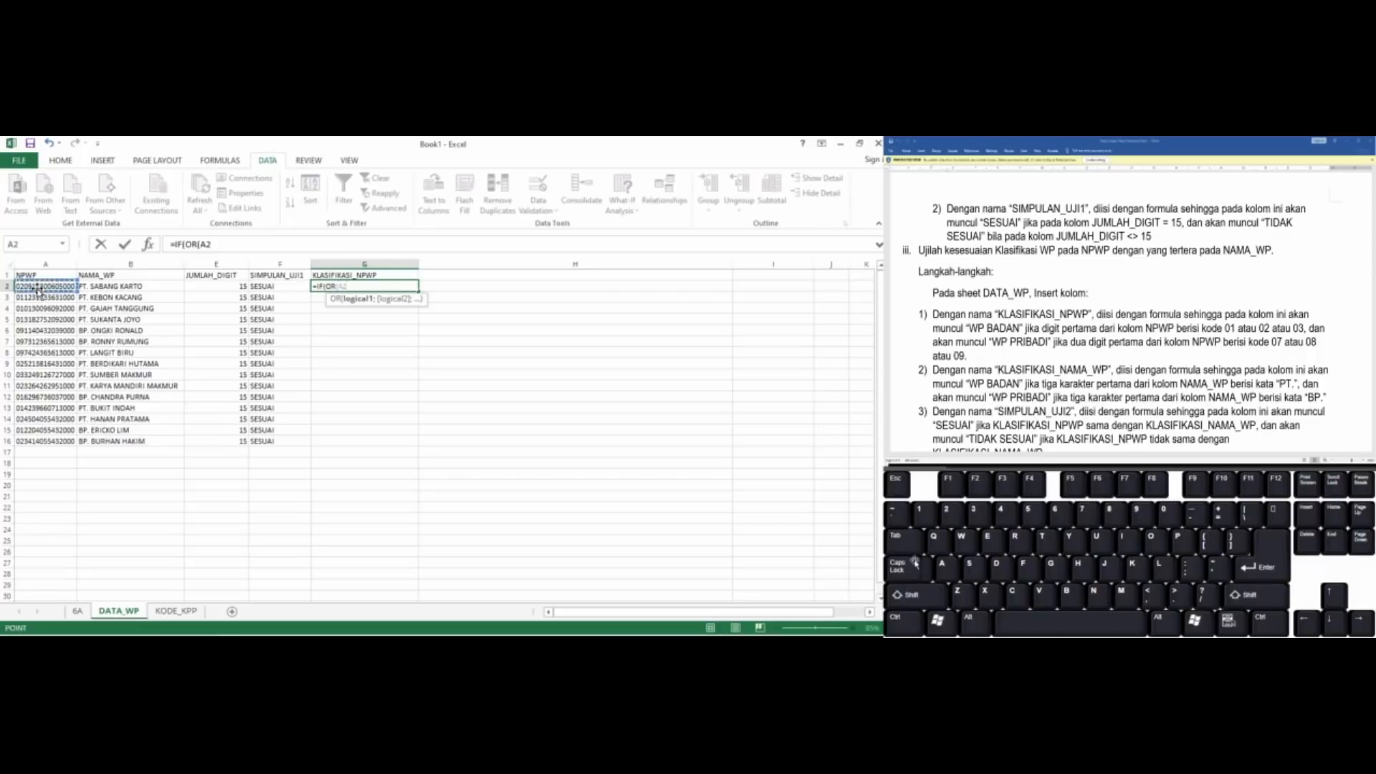
text(="01;A2=)
text("02)
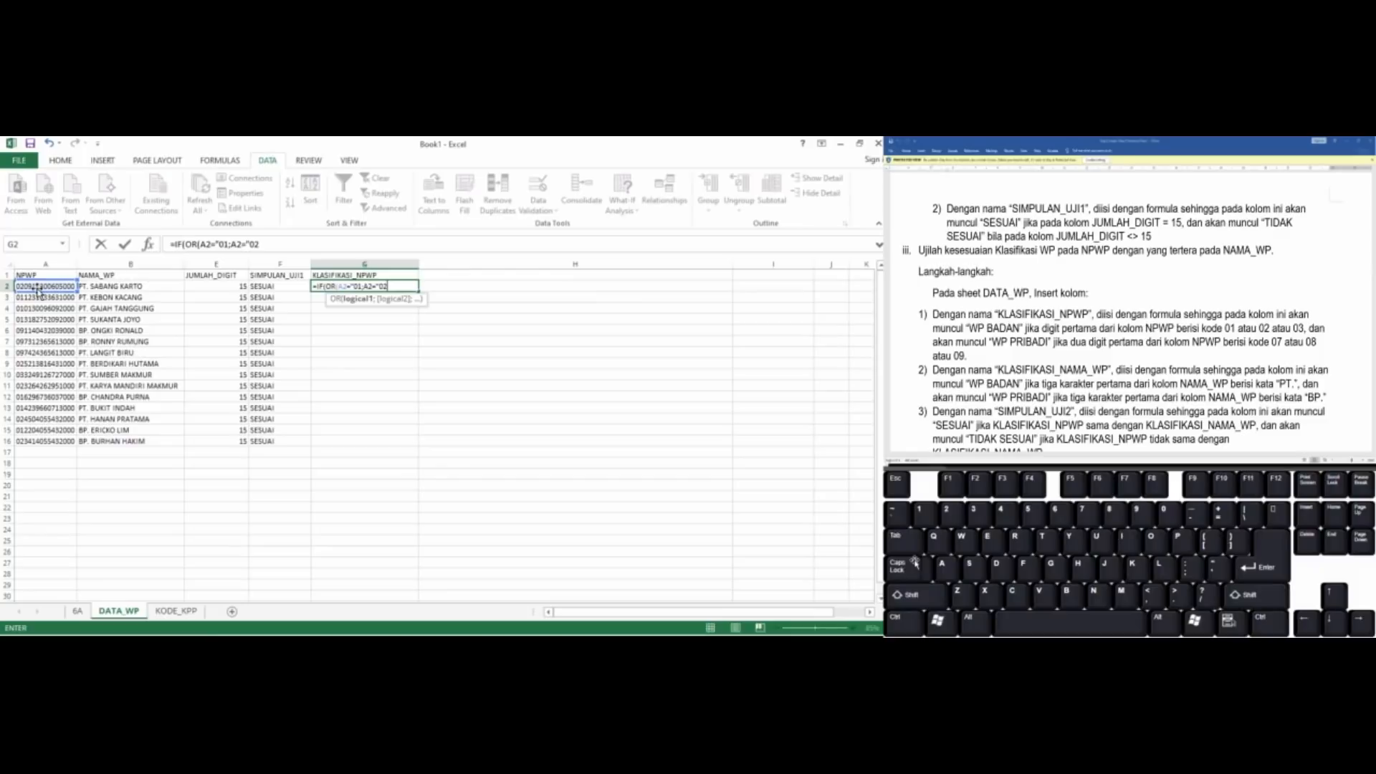
text(")
Replace the A2 reference in the first OR condition of G2's formula with LEFT(A2;2)
click(208, 245)
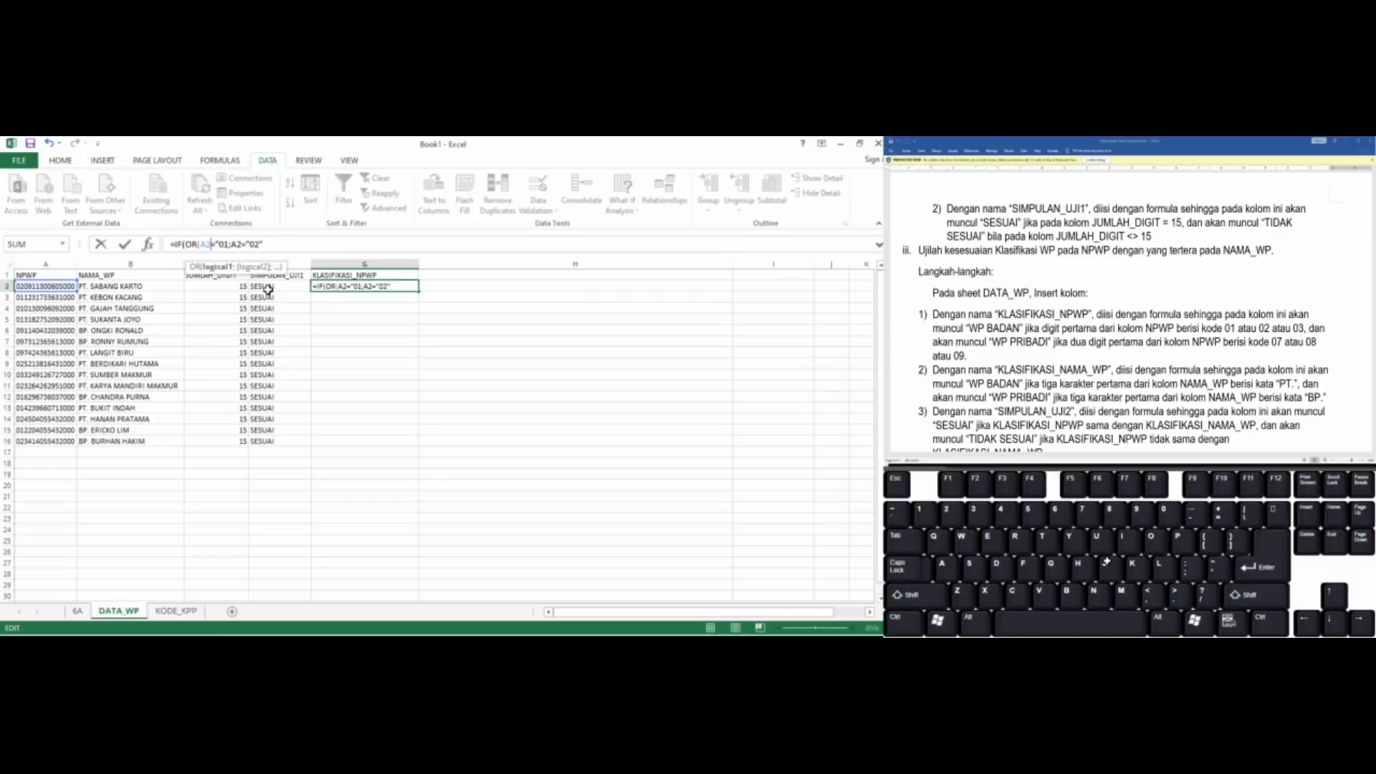
key(BackSpace)
key(BackSpace)
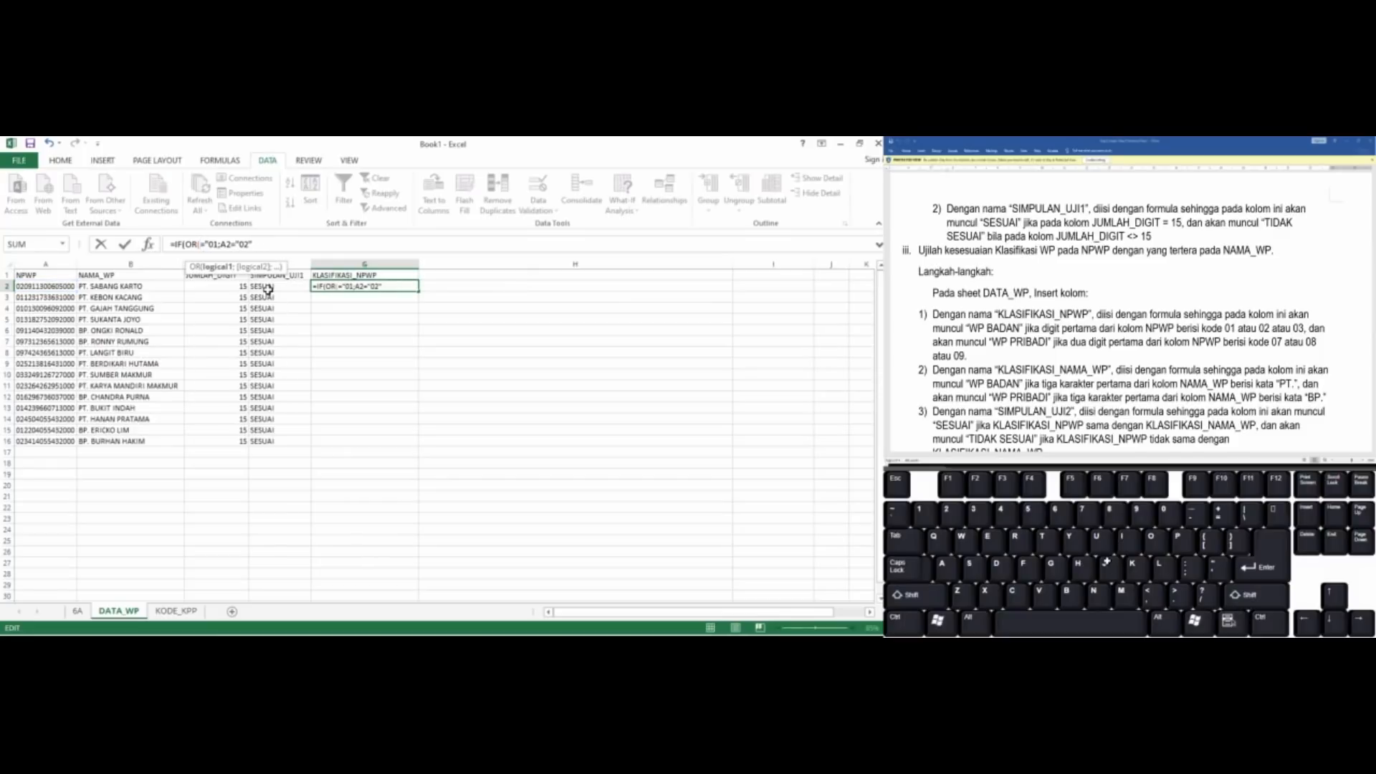
text(le)
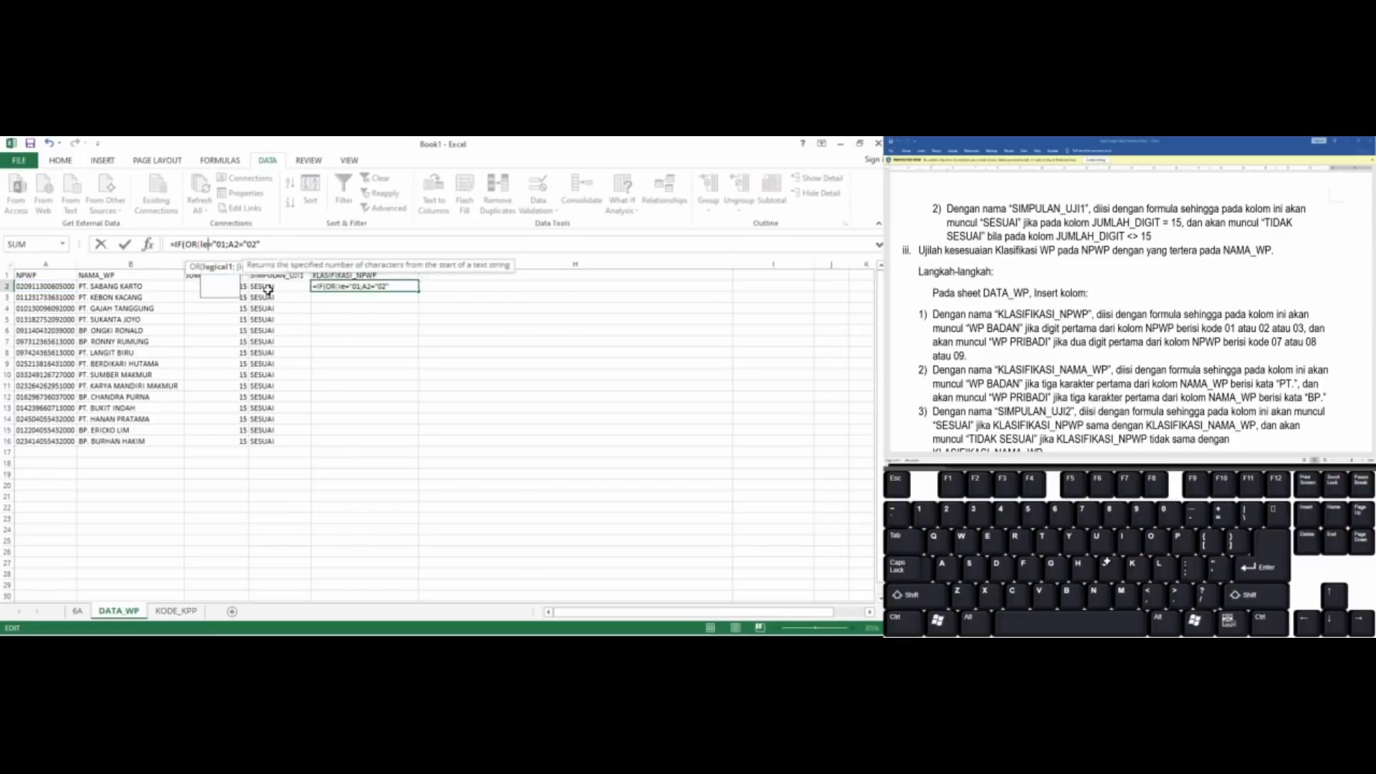
key(BackSpace)
key(BackSpace)
text(LEF)
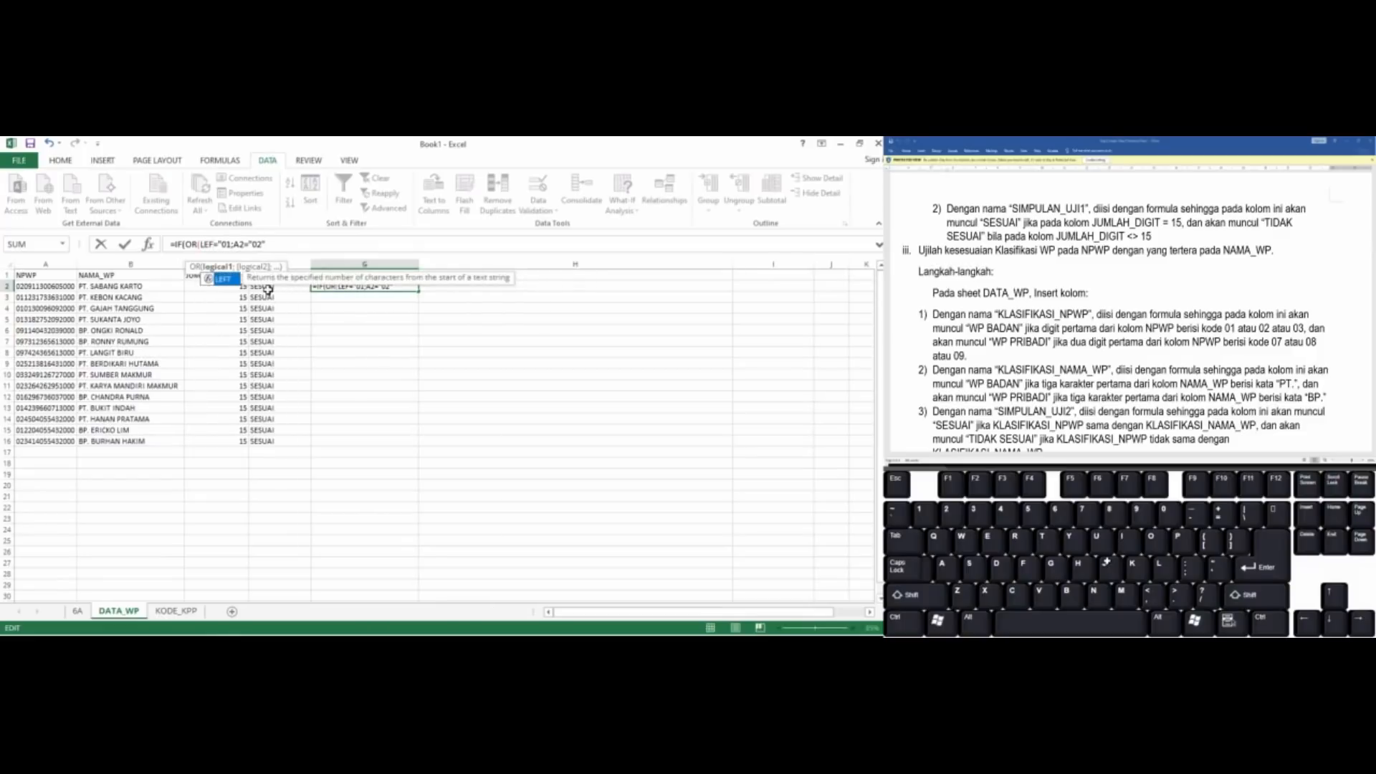
text(T()
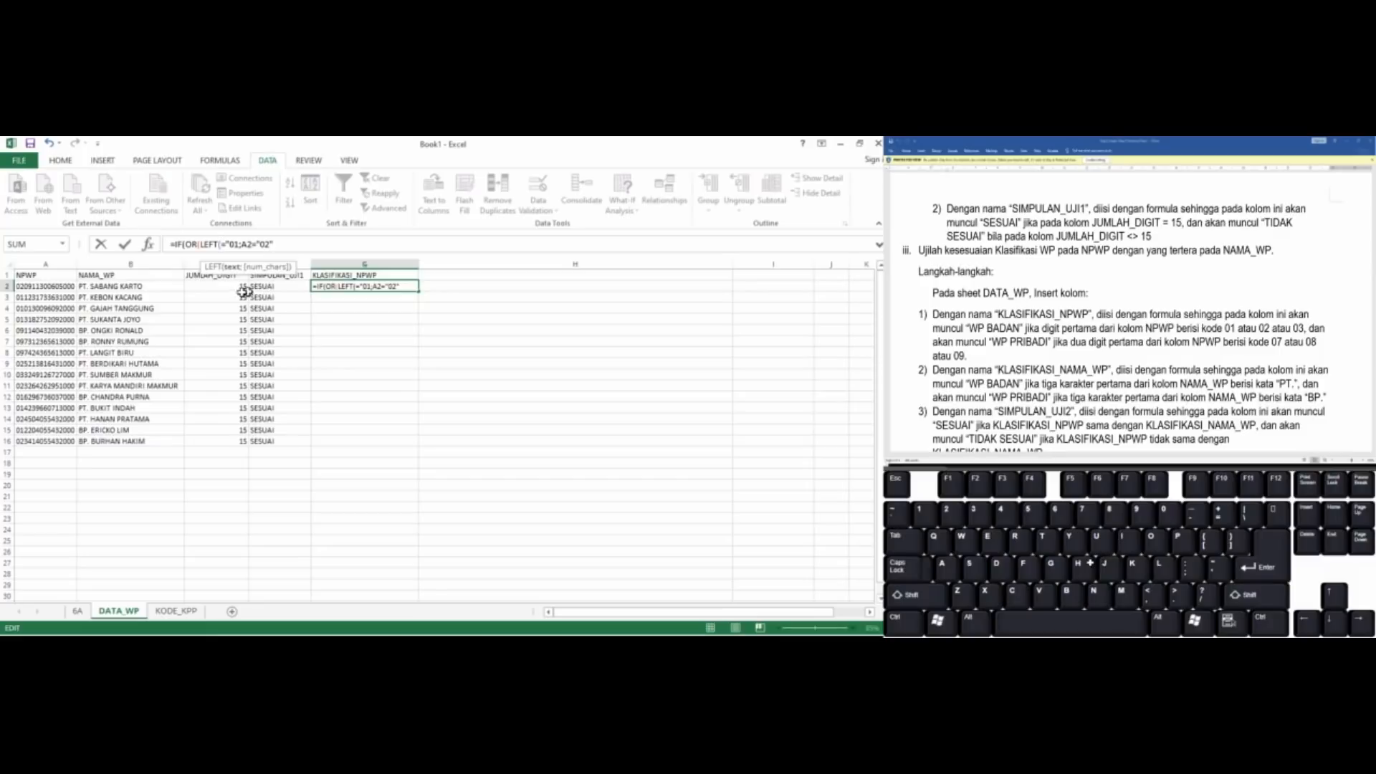
click(60, 287)
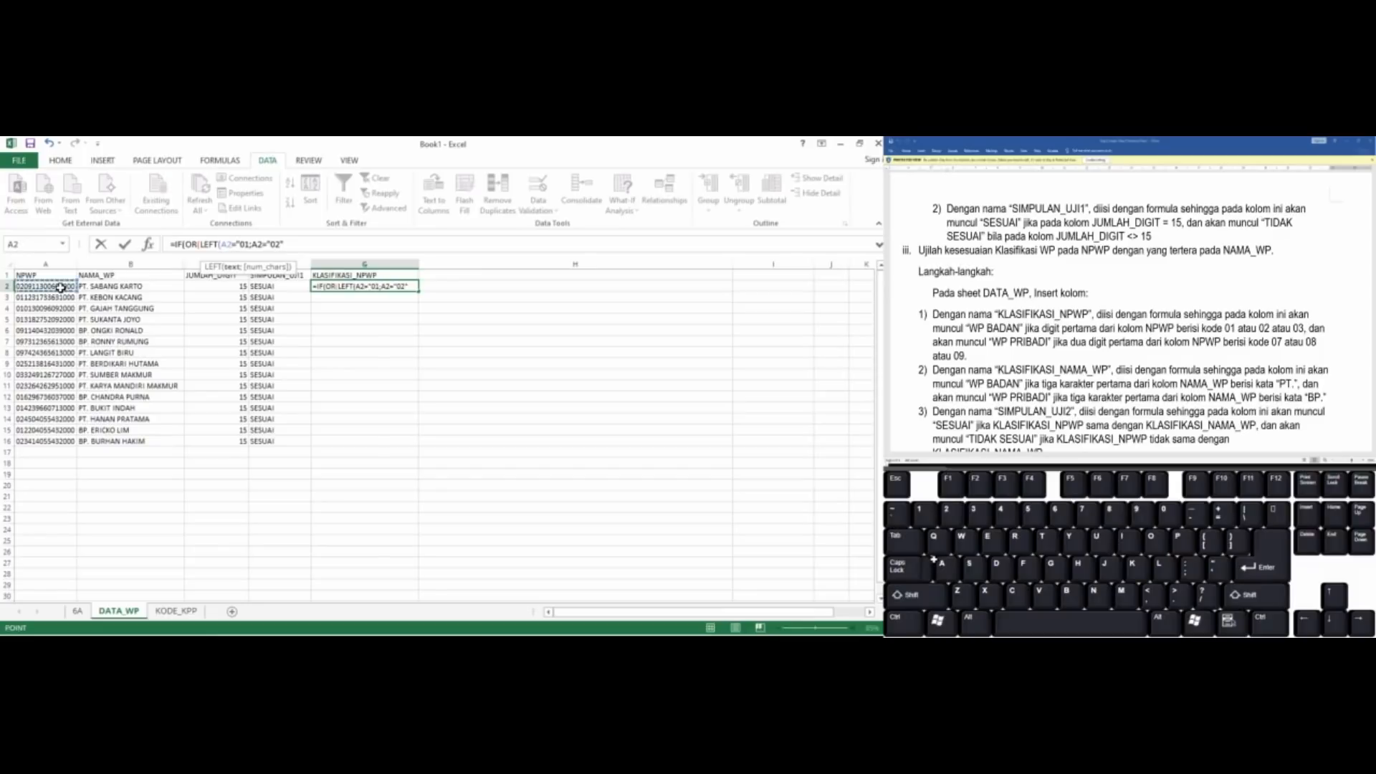
text(;)
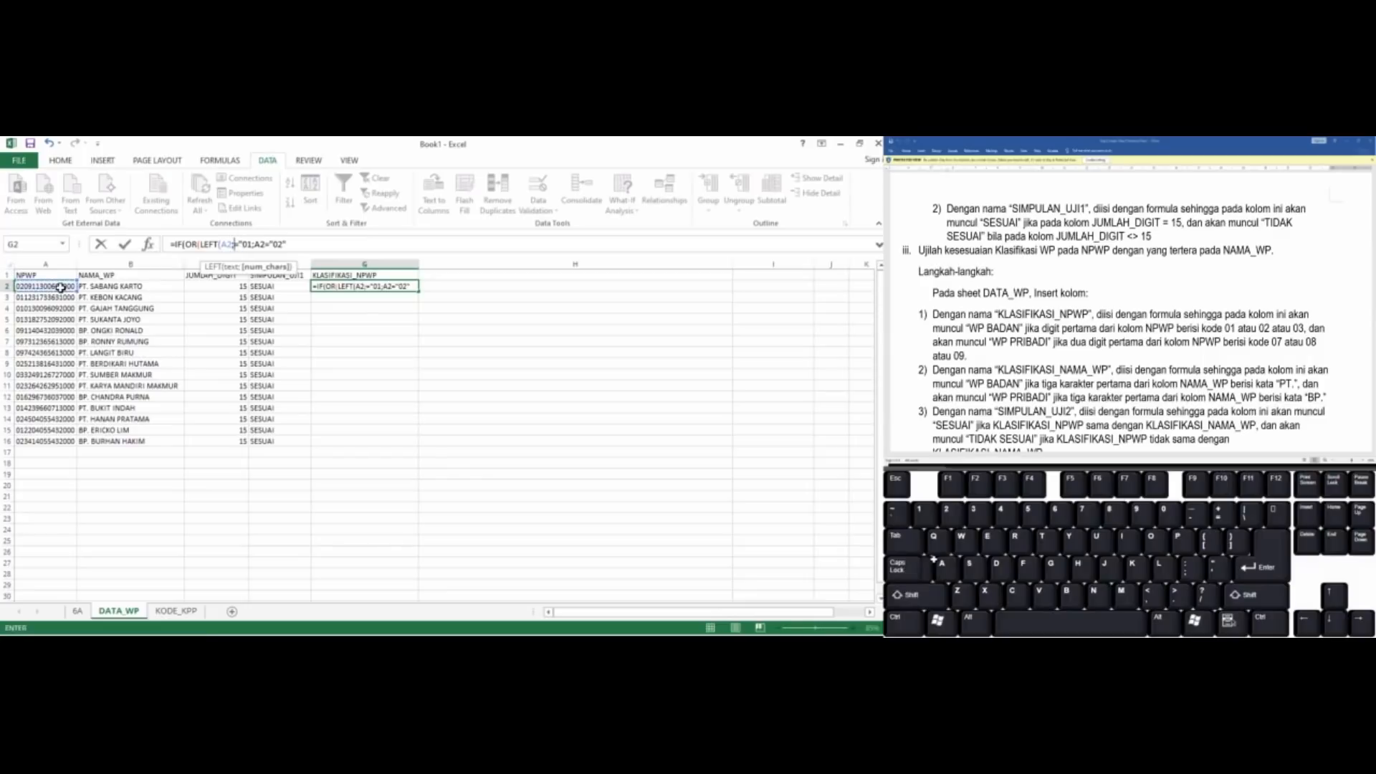
text(2))
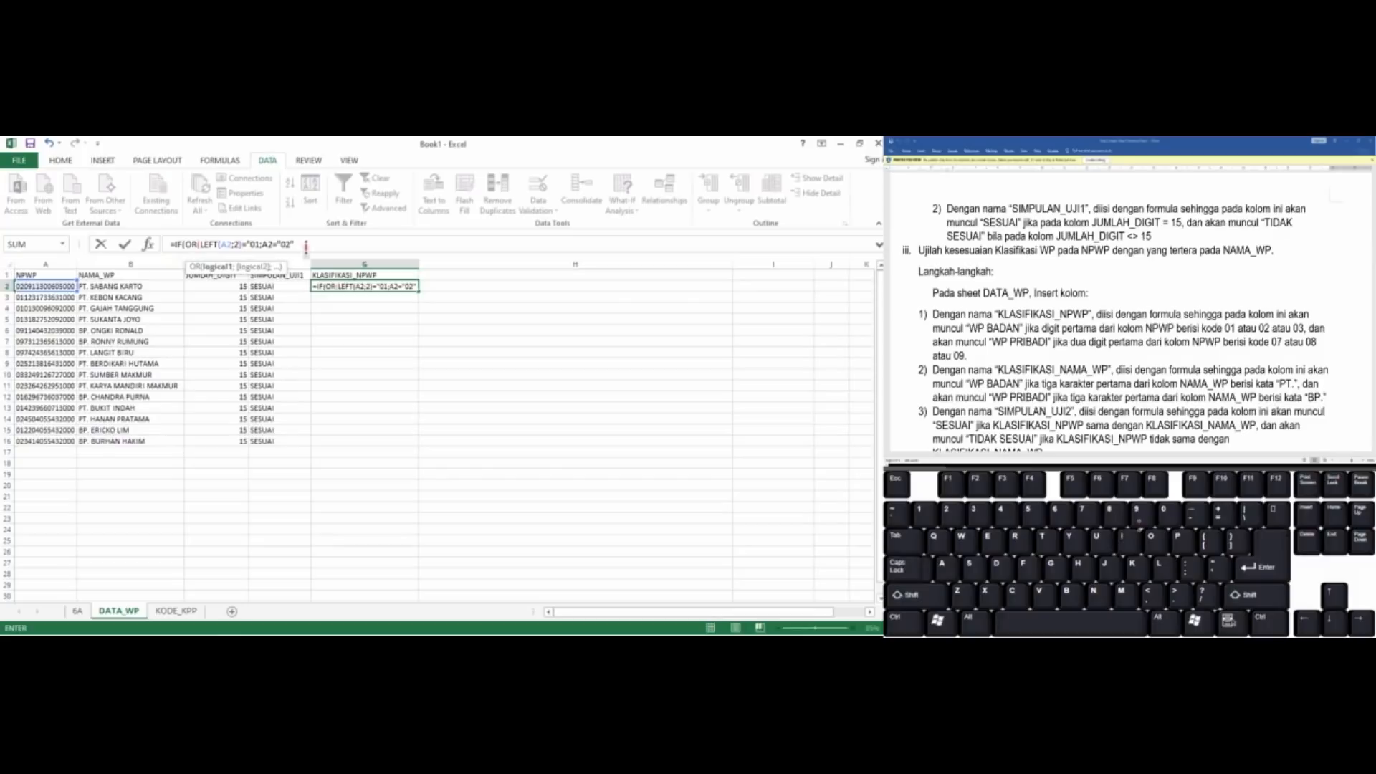
Enclose the code 01 in quotation marks in G2's first condition and select the LEFT(A2;2)="01" expression
click(244, 246)
text(=)
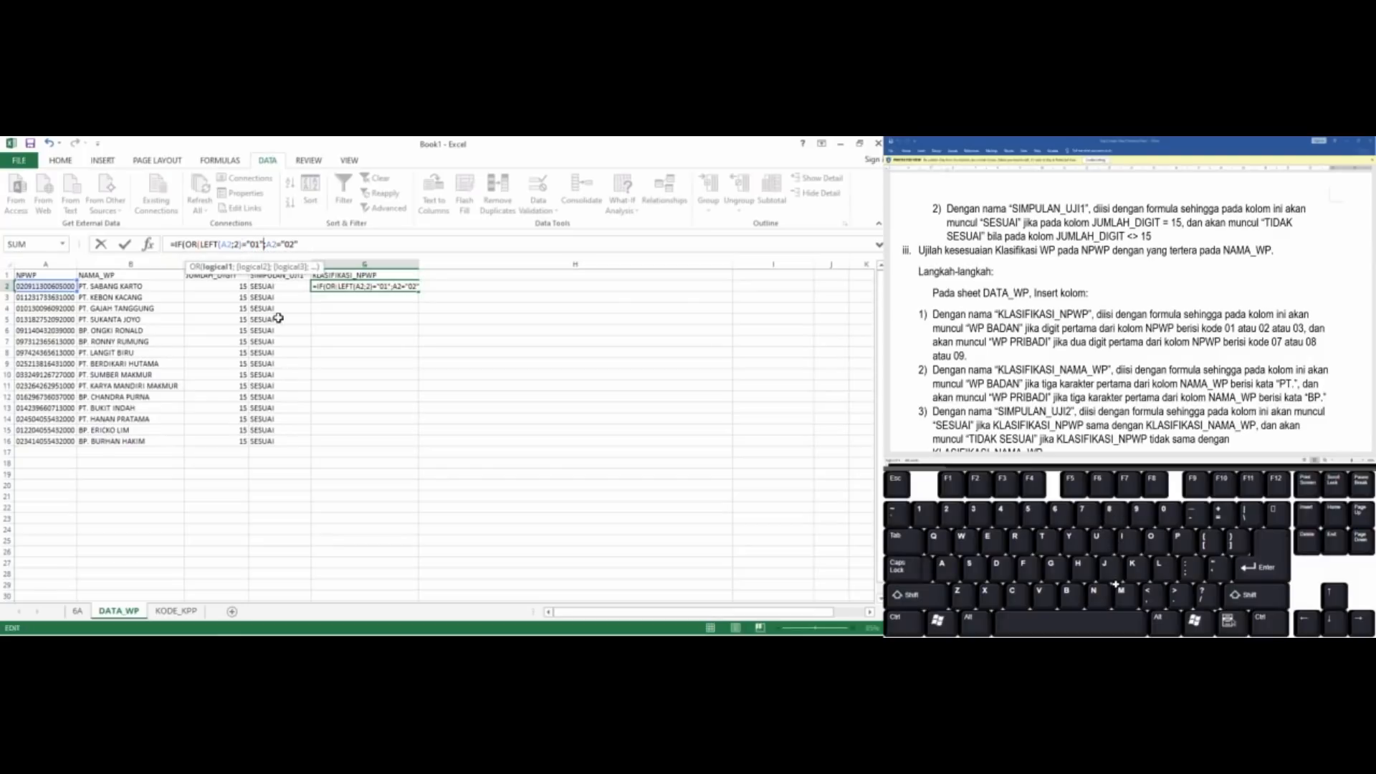
text(")
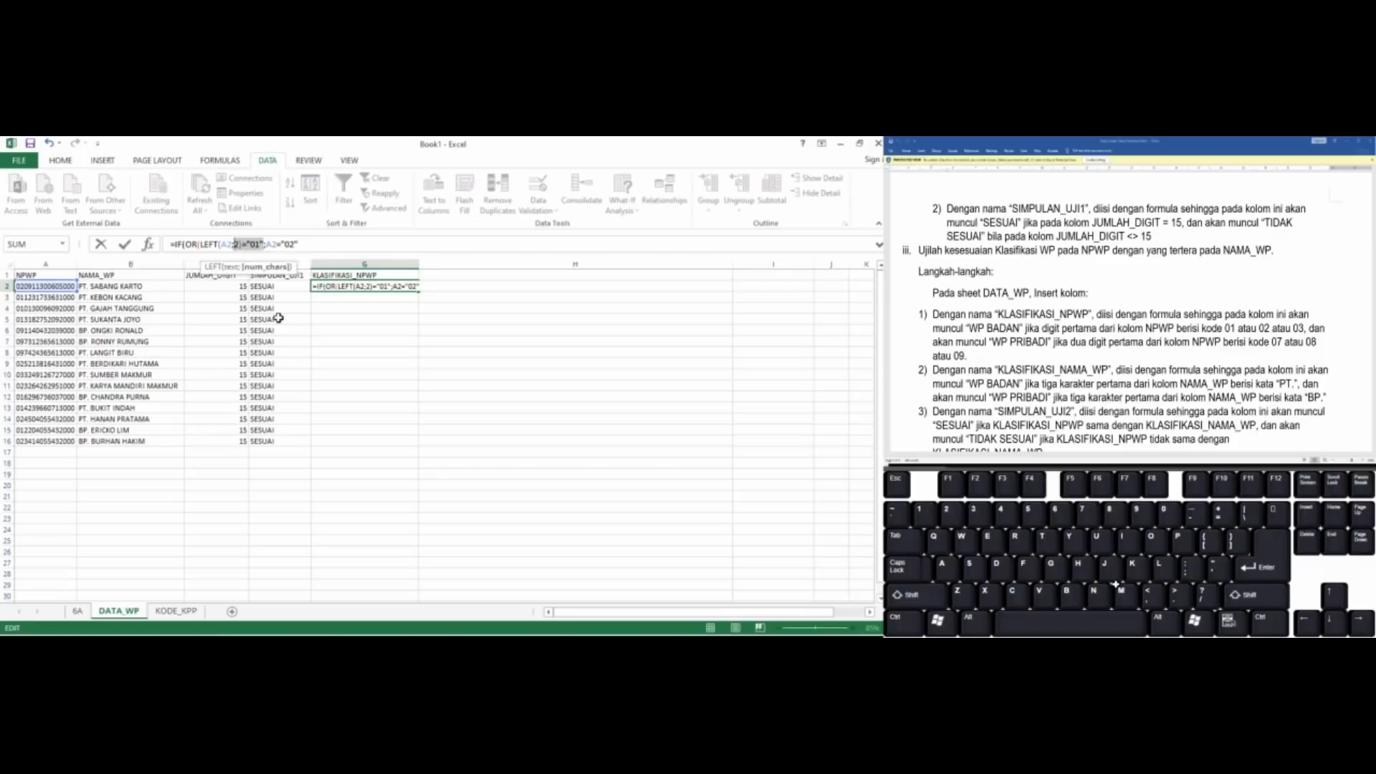
key(shift+Left)
key(shift+Left)
key(shift+Left)
key(shift+Left)
key(shift+Left)
key(shift+Left)
key(shift+Left)
key(shift+Left)
key(shift+Left)
key(shift+Left)
key(shift+Left)
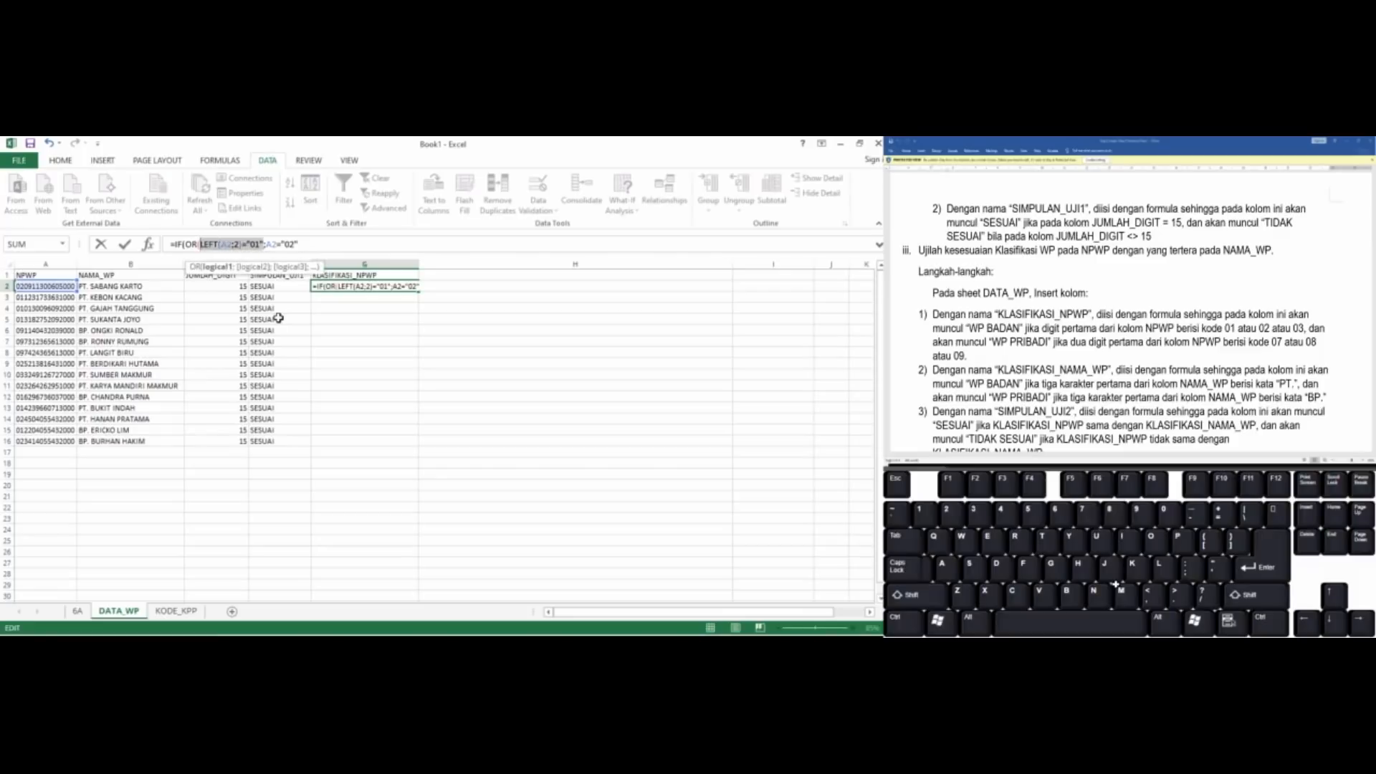
key(End)
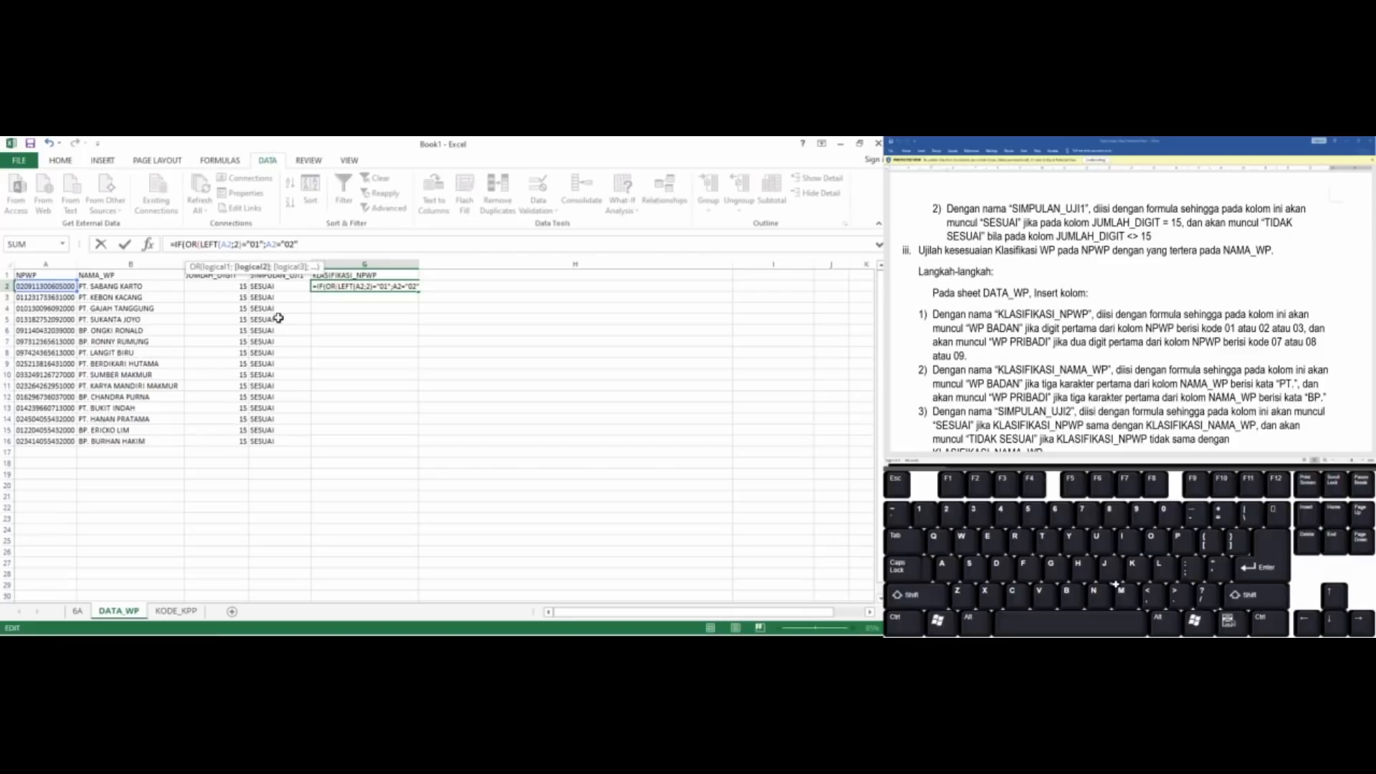
Remove the quotation marks around the codes 01 and 02 in the OR test of G2
click(286, 244)
key(BackSpace)
key(End)
key(BackSpace)
key(Left)
key(Left)
key(Left)
key(Left)
key(Left)
key(Left)
key(BackSpace)
key(Left)
key(Left)
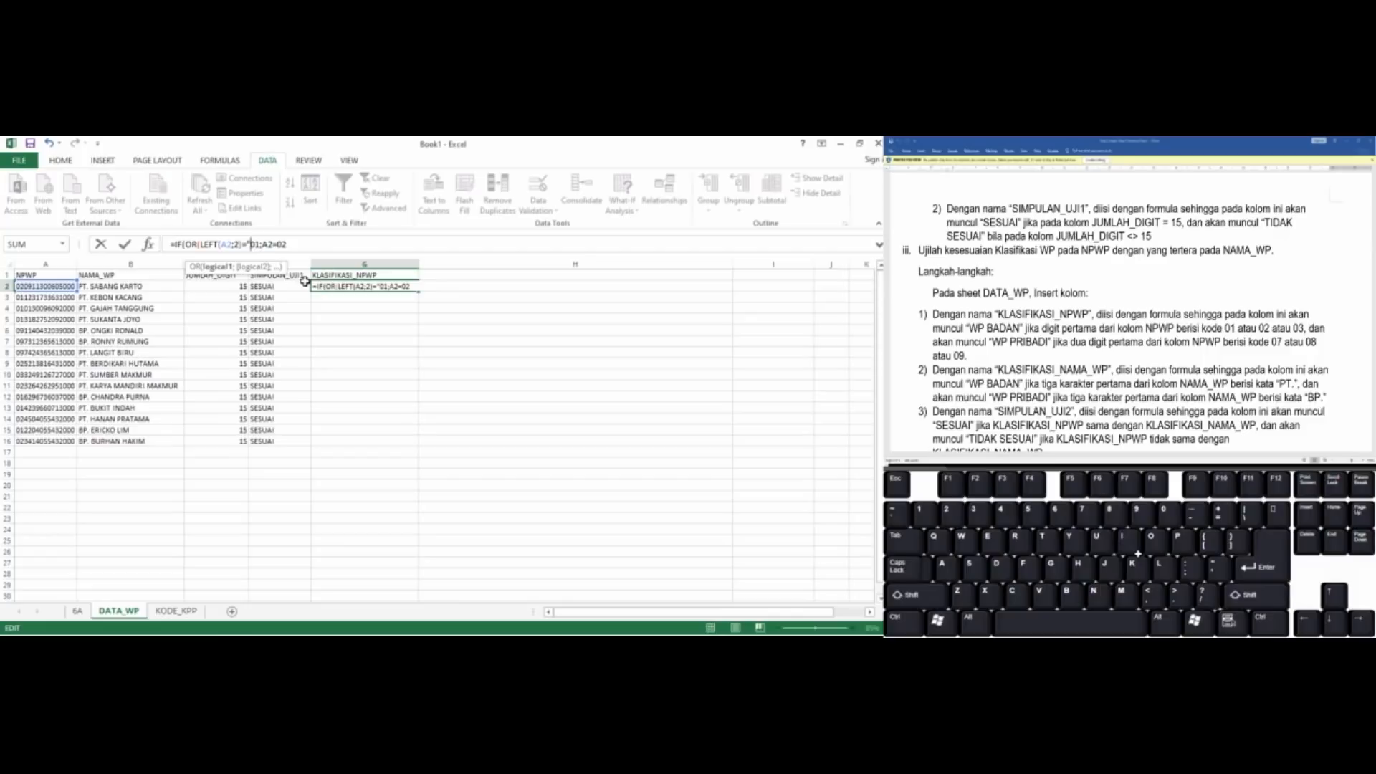
key(BackSpace)
Replace the second condition of G2's OR test with LEFT(A2;2)=02, followed by a semicolon
key(End)
key(shift+Left)
key(shift+Left)
key(shift+Left)
key(shift+Left)
key(shift+Left)
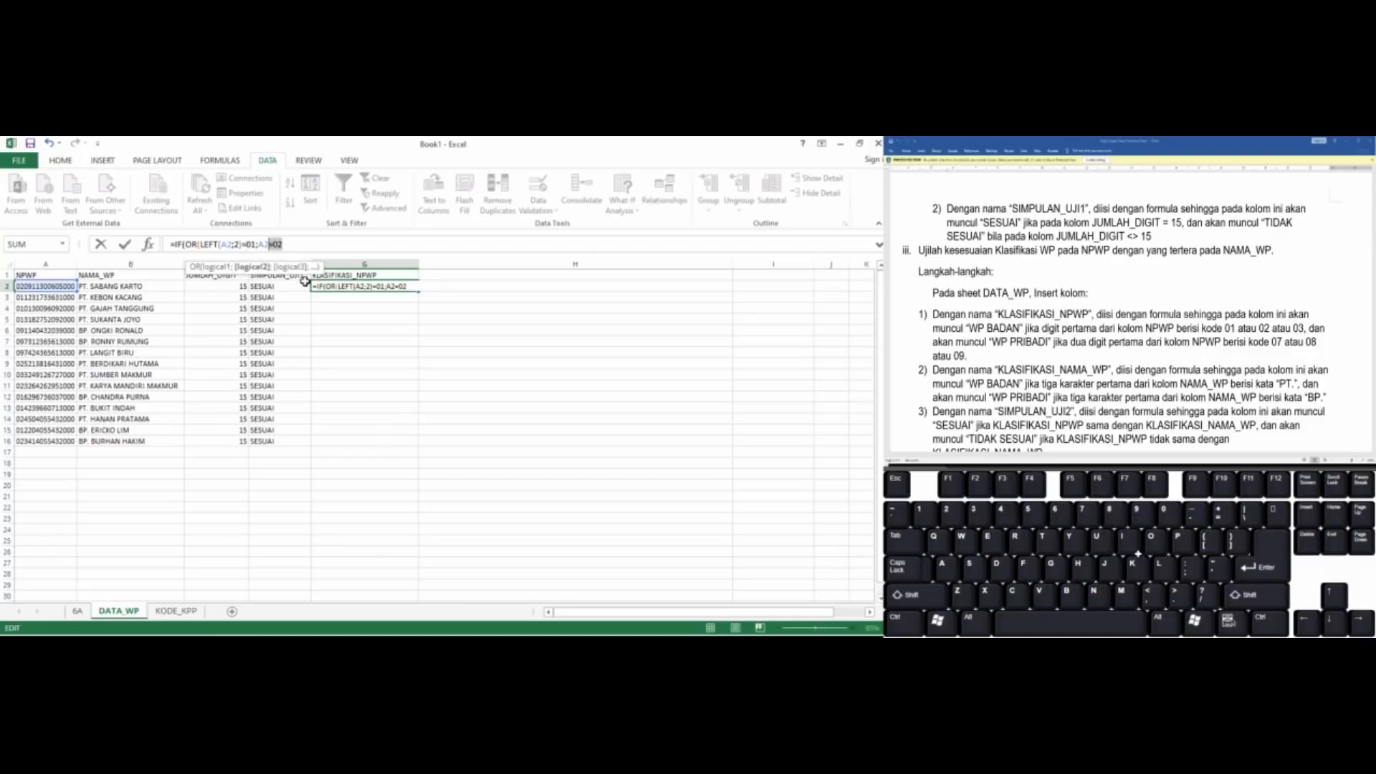
text(LEFT(A2;2)=02;)
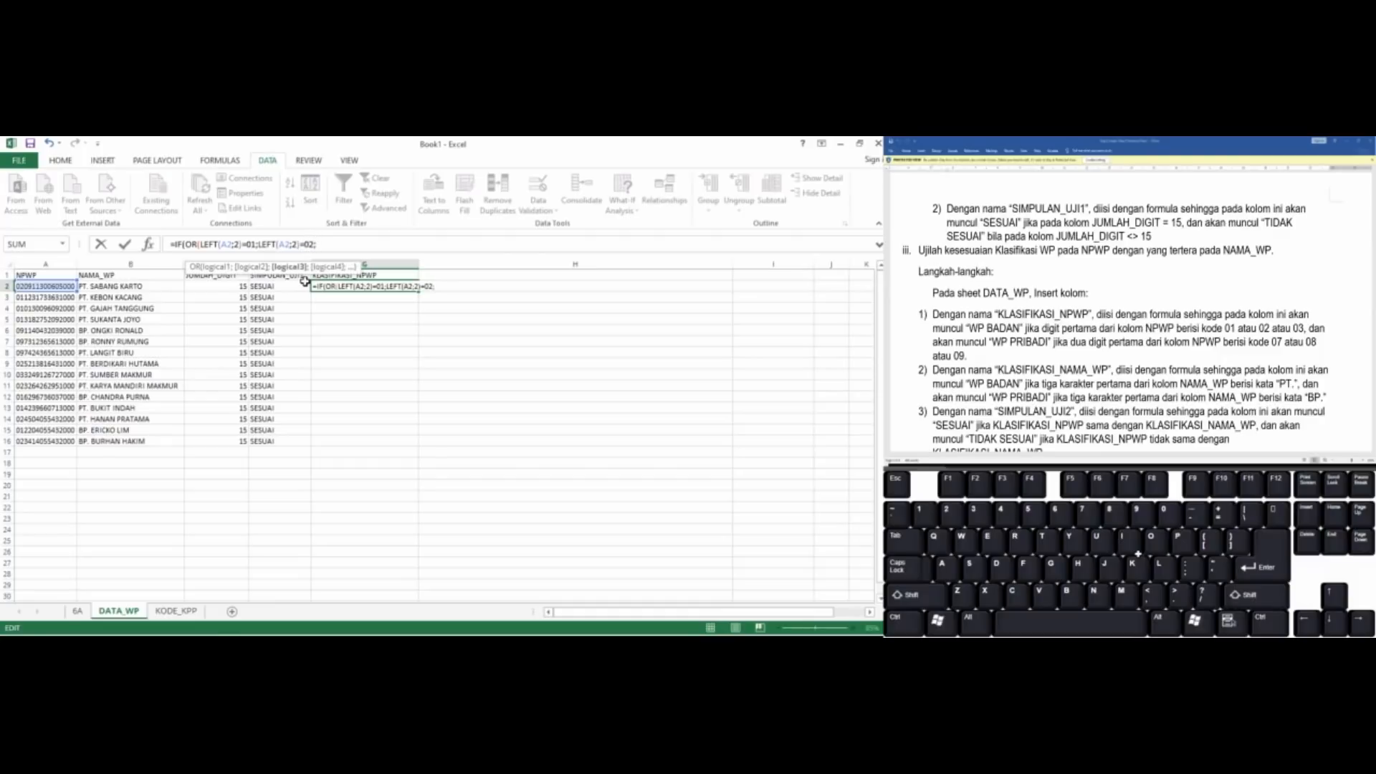
text(LEFT(A2;2)="01")
Add LEFT(A2;2)=03 as the third condition in G2 and close the OR function
key(BackSpace)
text(3)
key(BackSpace)
key(End)
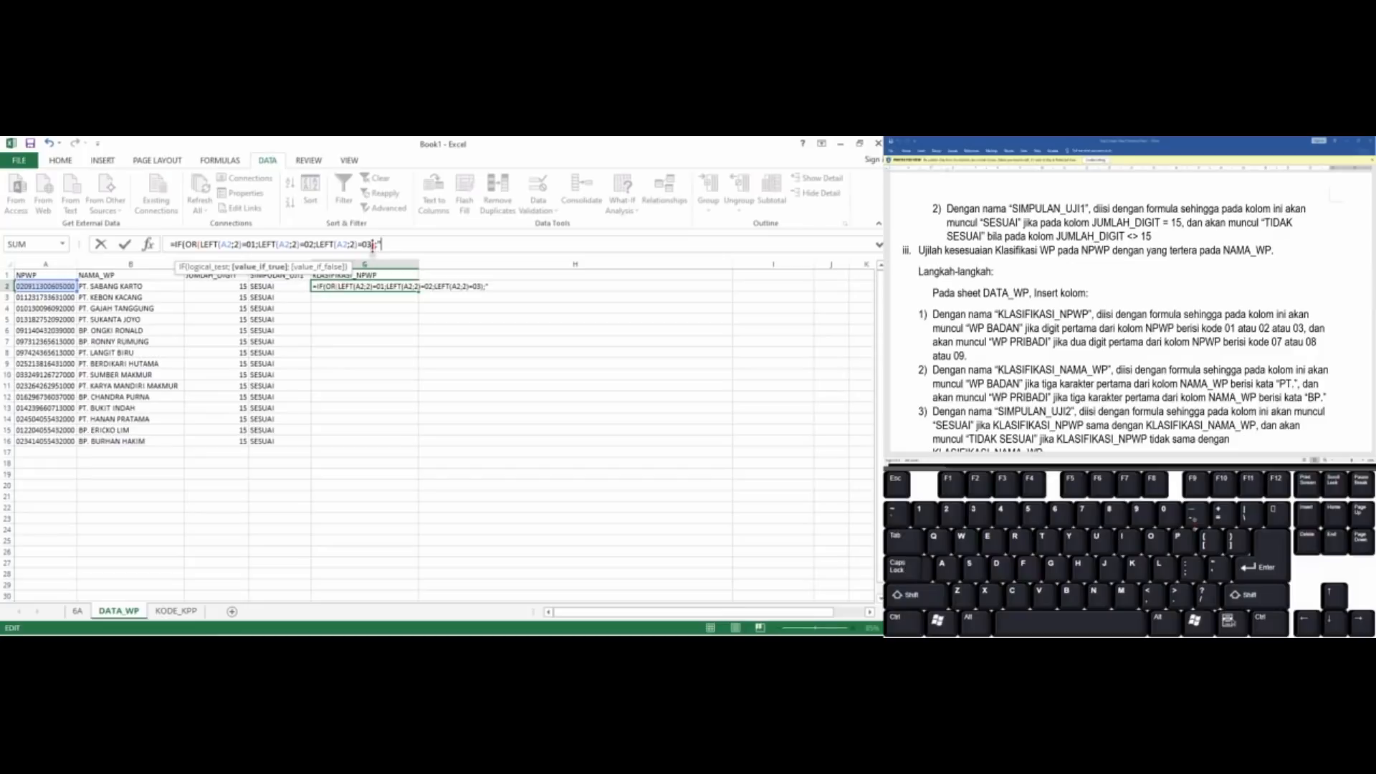
Set "WP BADAN" as the value if true in G2 and open a nested IF as the value if false
text(WP BADAN"L)
key(BackSpace)
text(;)
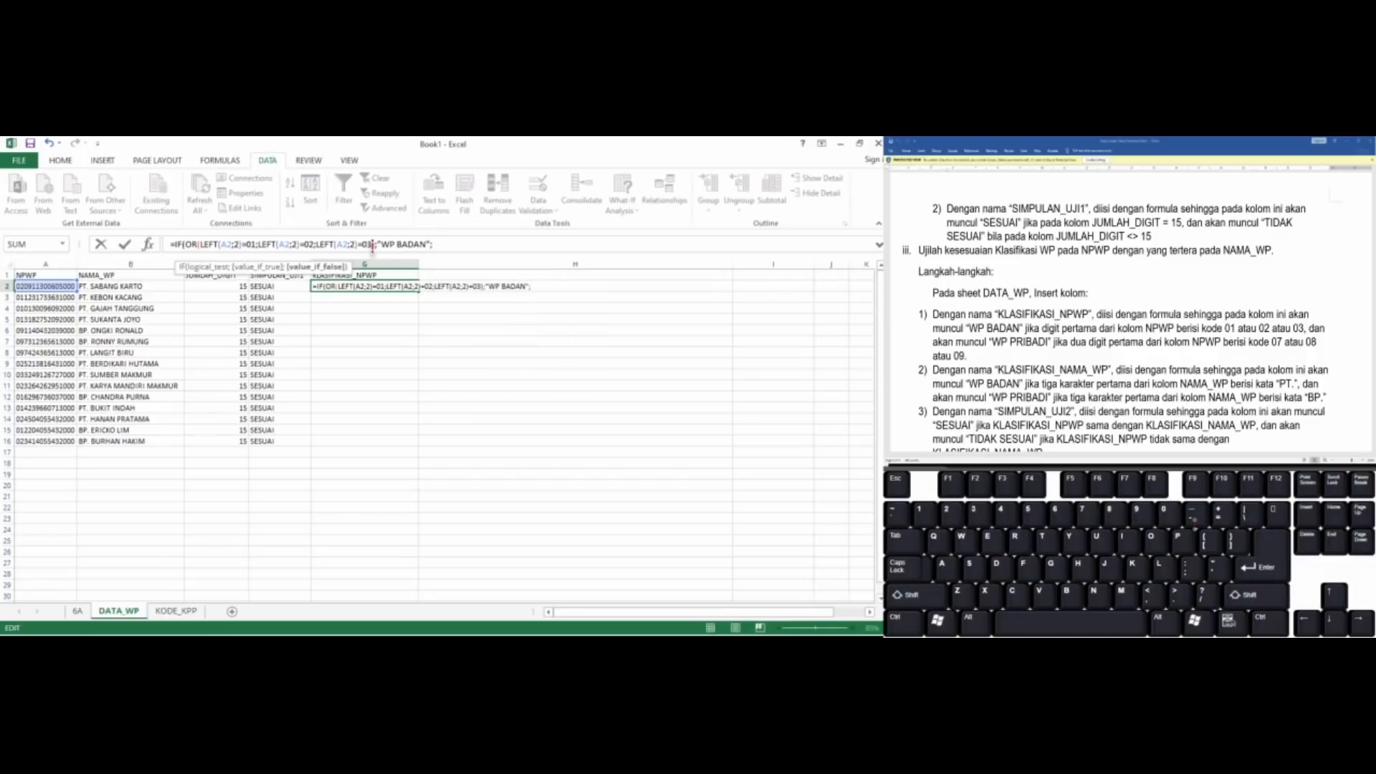
text(IF)
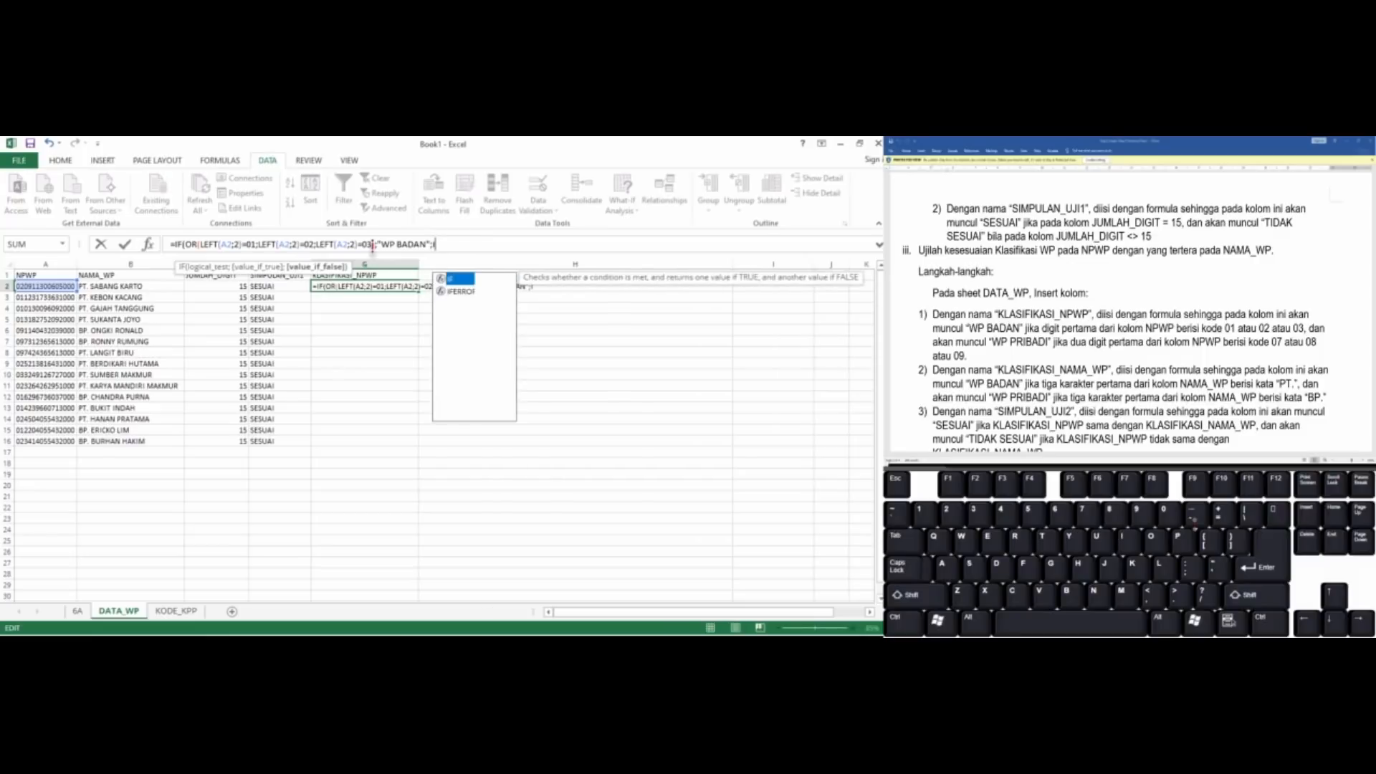
text(F)
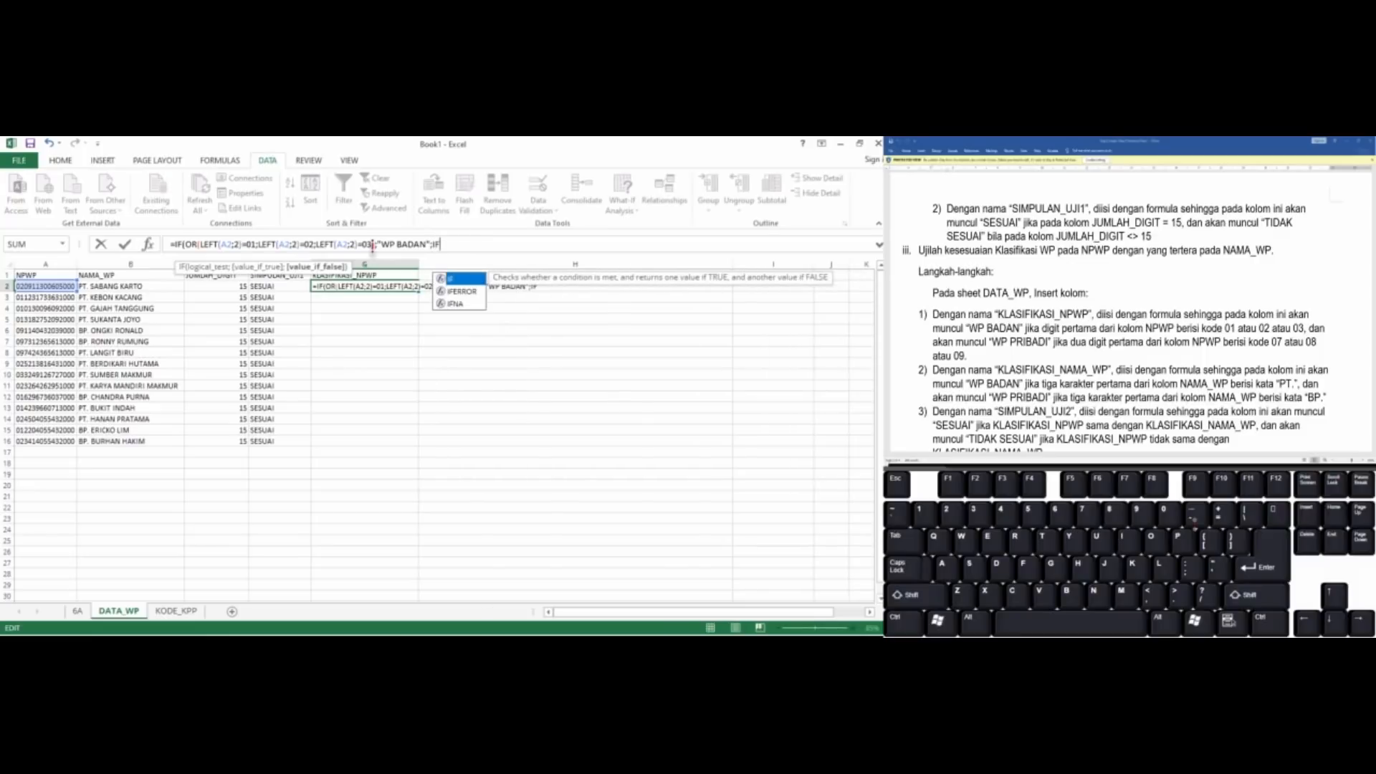
text(()
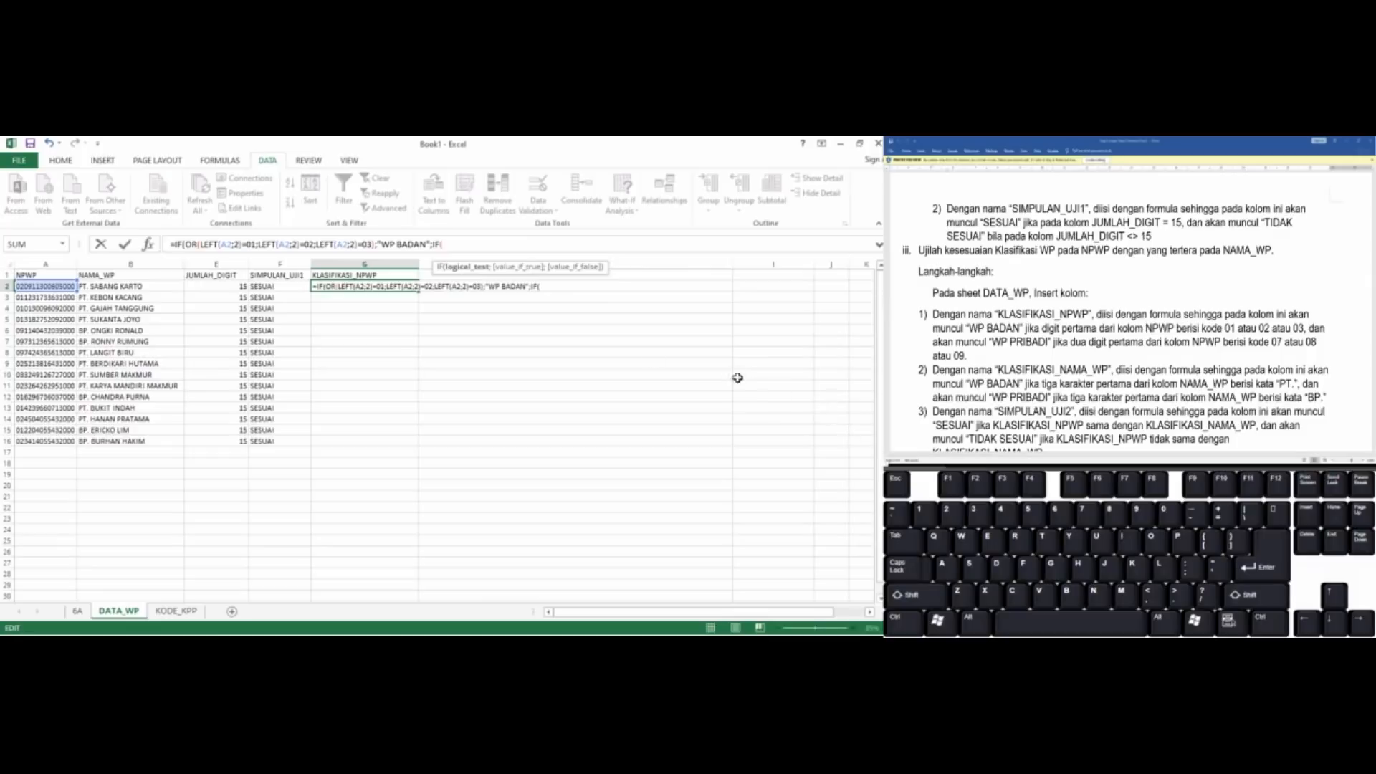
Copy the complete OR test of G2's formula into the nested IF as its logical test
click(186, 245)
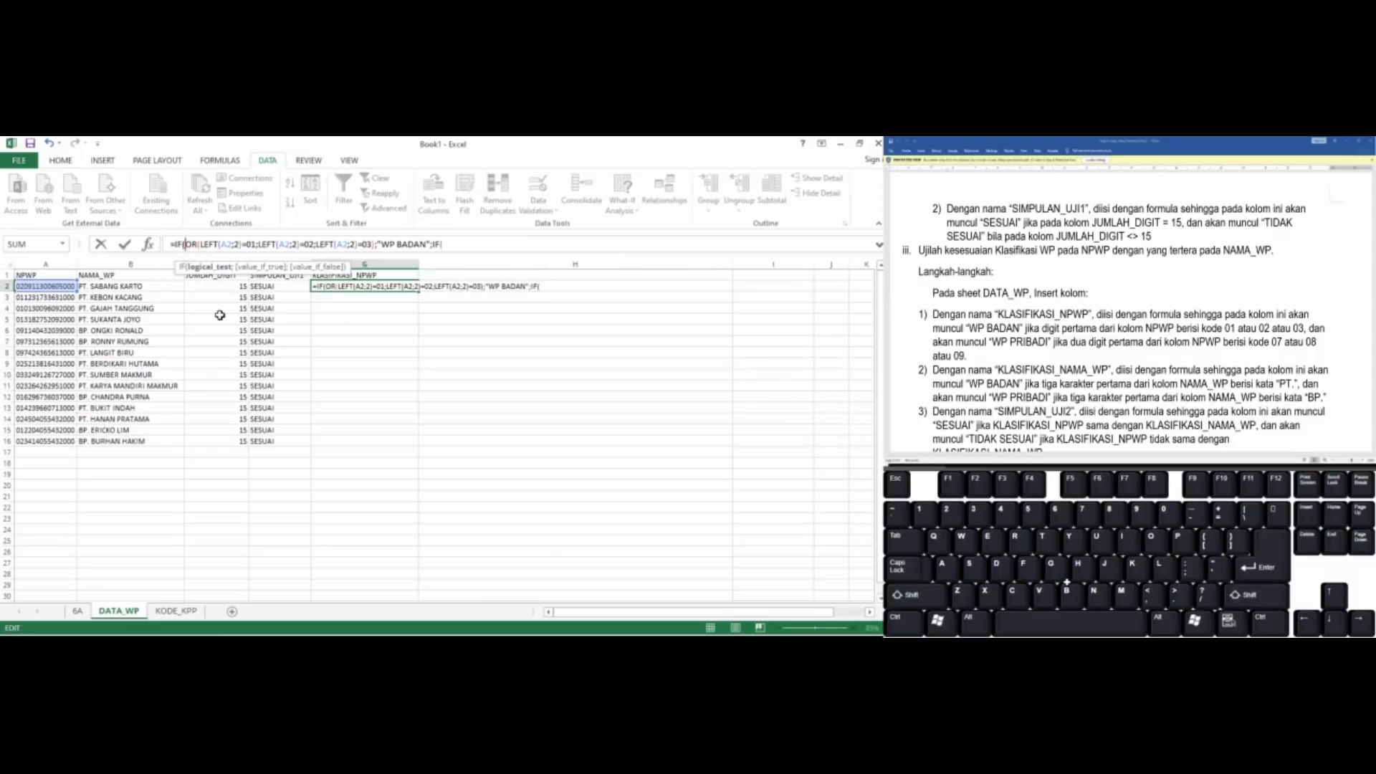
key(shift+Right)
key(shift+Right)
key(shift+Right)
key(shift+Right)
key(shift+Right)
key(shift+Right)
key(shift+Right)
key(shift+Right)
key(shift+Right)
key(shift+Right)
key(shift+Right)
key(shift+Right)
key(shift+Right)
key(shift+Right)
key(shift+Right)
key(shift+Right)
key(shift+Right)
key(shift+Right)
key(shift+Right)
key(shift+Right)
key(shift+Right)
key(shift+Right)
key(shift+Right)
key(shift+Right)
key(shift+Right)
key(shift+Right)
key(shift+Right)
key(shift+Right)
key(shift+Right)
key(shift+Right)
key(shift+Right)
key(shift+Right)
key(shift+Right)
key(shift+Right)
key(shift+Right)
key(shift+Right)
key(shift+Right)
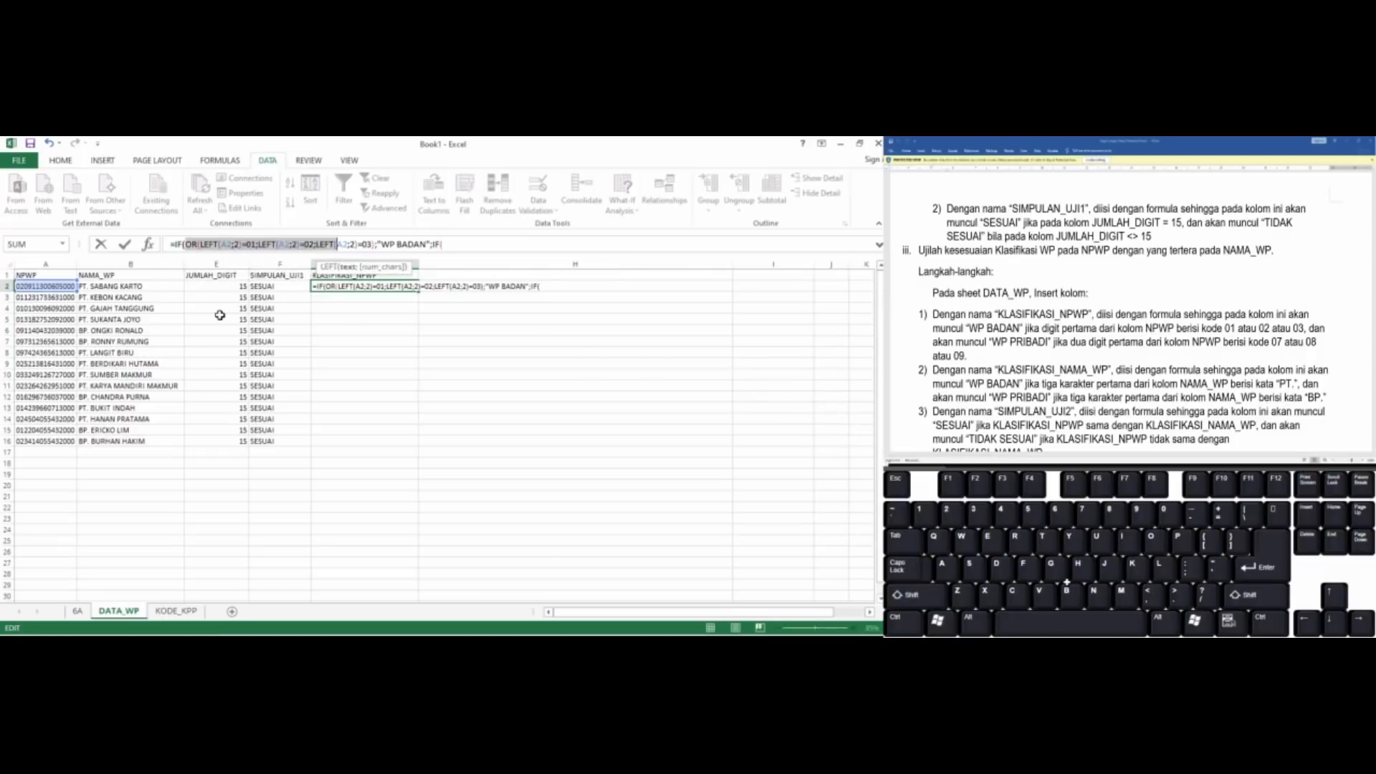
key(shift+Left)
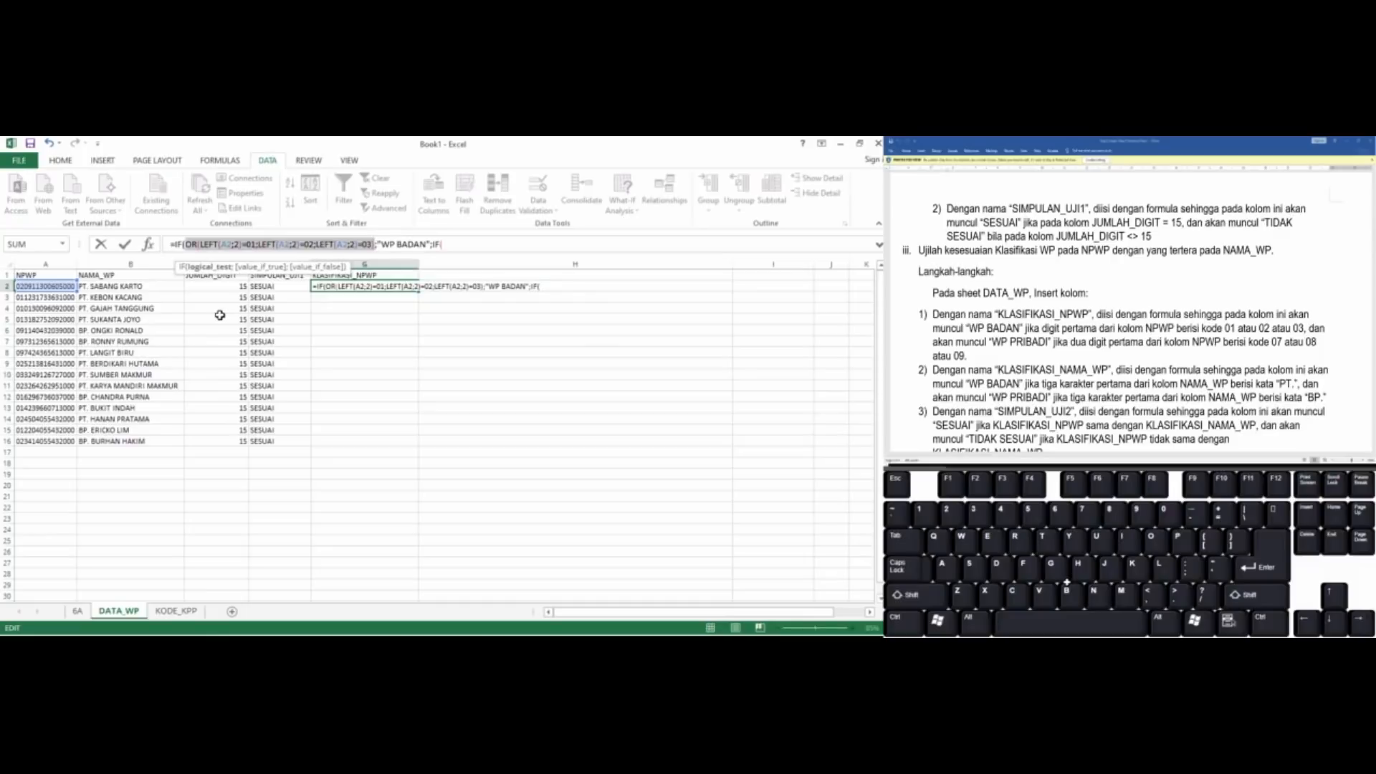
click(499, 244)
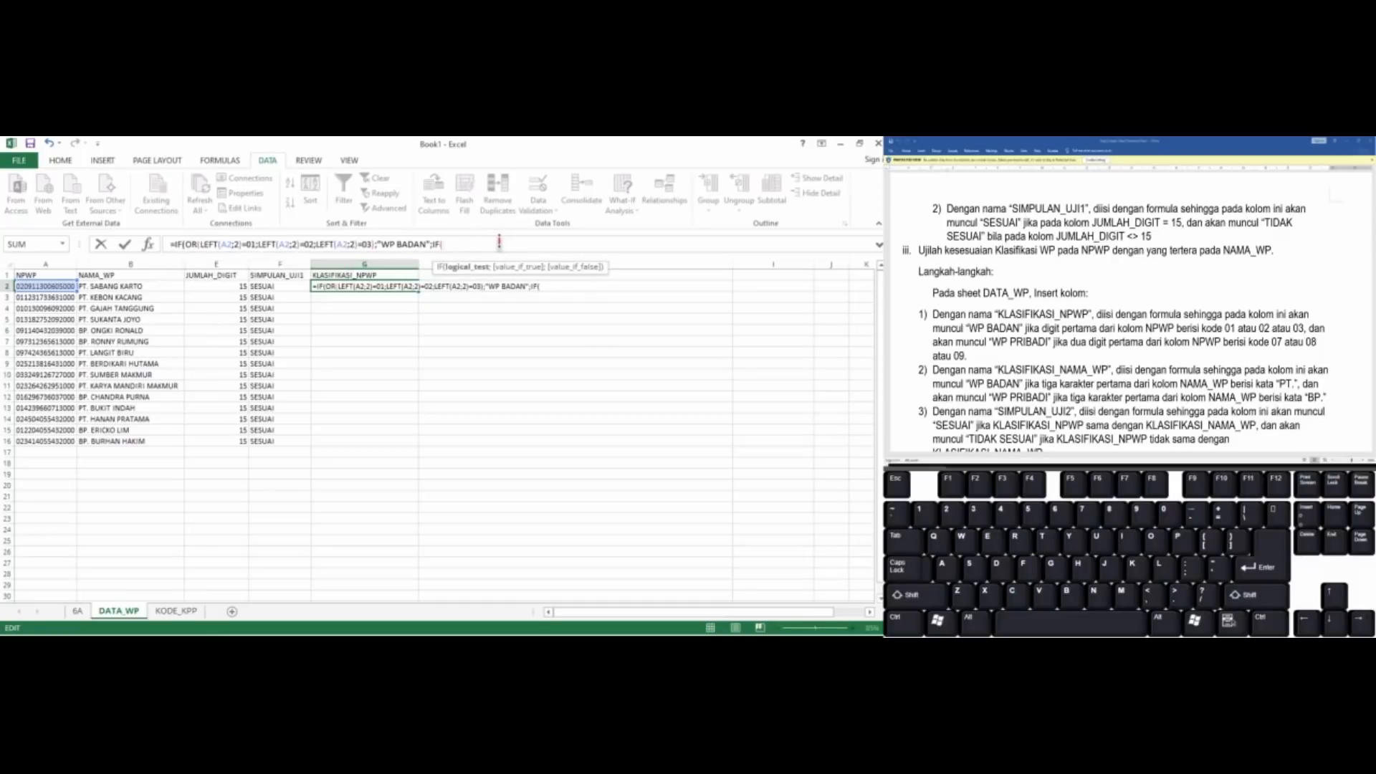
key(ctrl+v)
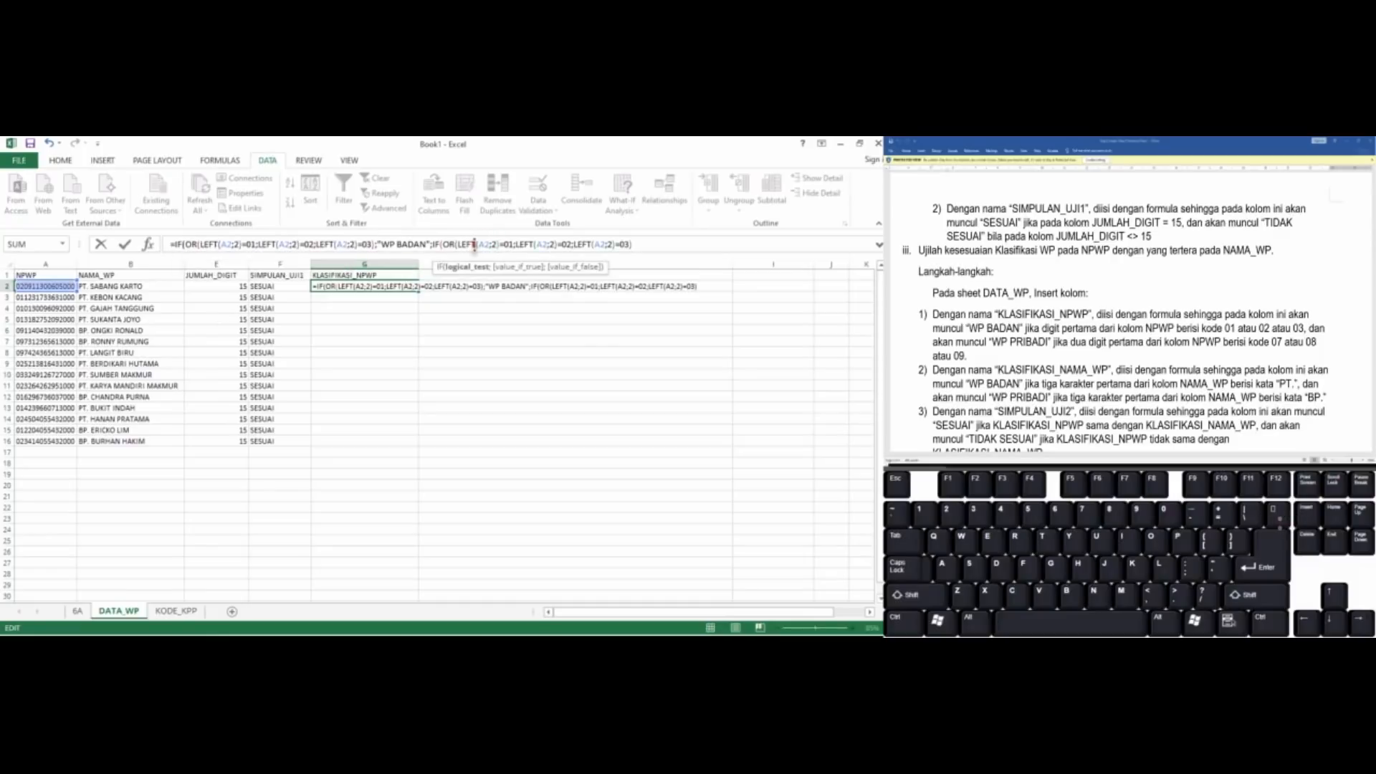
Change the three codes in the nested IF's OR test to 07, 08 and 09
click(474, 245)
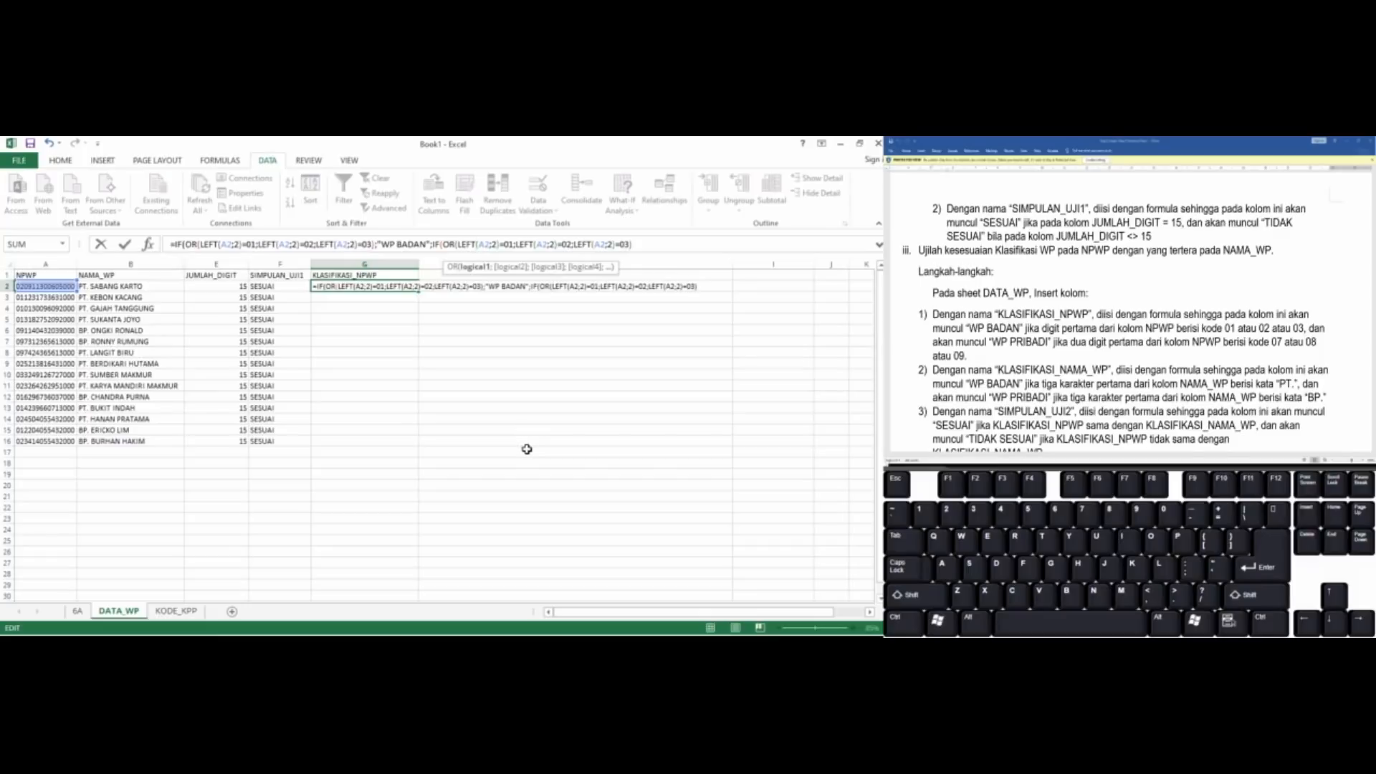
key(Right)
key(Right)
key(Right)
key(Right)
key(Right)
key(Right)
key(Right)
key(Right)
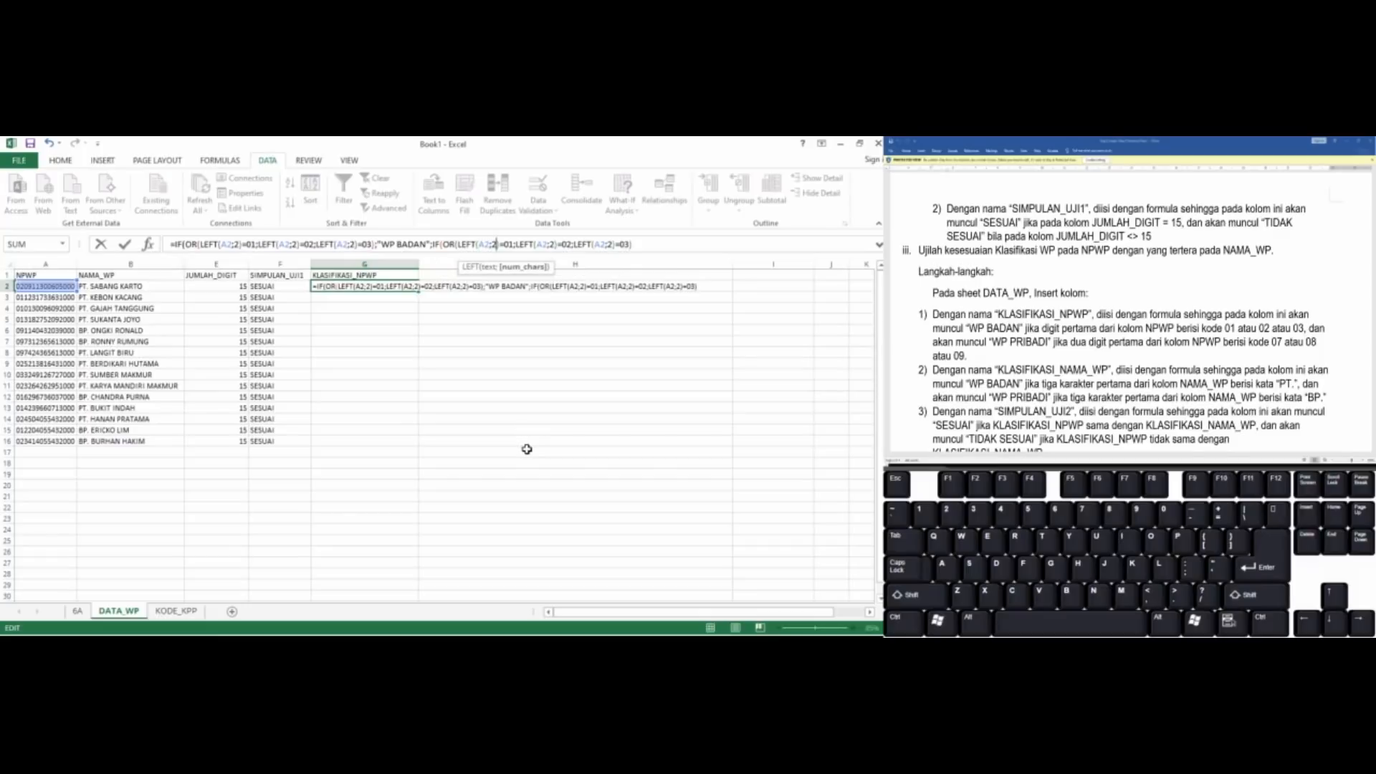
key(Right)
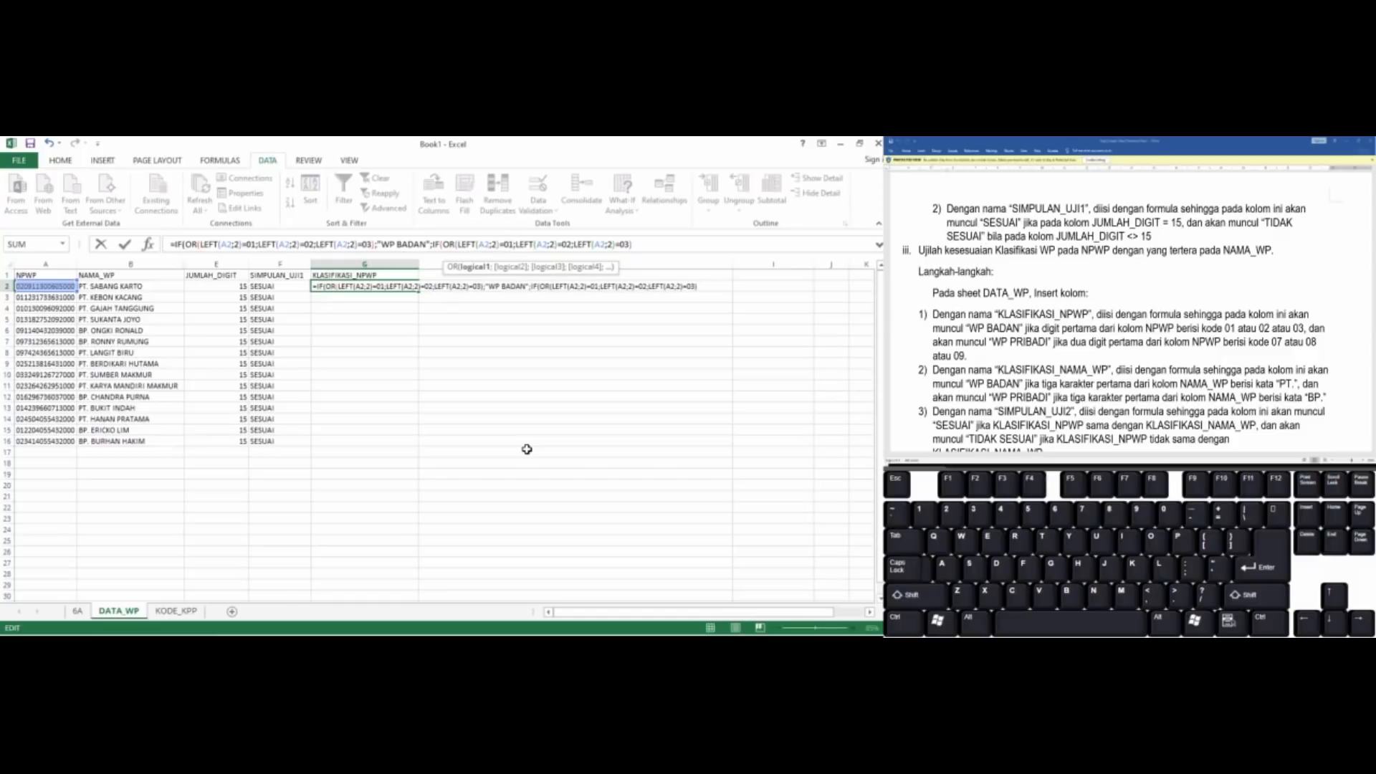
key(BackSpace)
text(7)
key(Right)
key(Right)
key(Right)
key(Right)
key(Right)
key(Right)
key(Right)
key(Right)
key(Right)
key(Right)
key(Right)
key(Right)
key(Delete)
text(8)
key(Right)
key(Right)
key(Right)
key(Right)
key(Right)
key(Right)
key(Right)
key(Right)
key(Right)
key(Right)
key(Right)
key(Right)
key(Right)
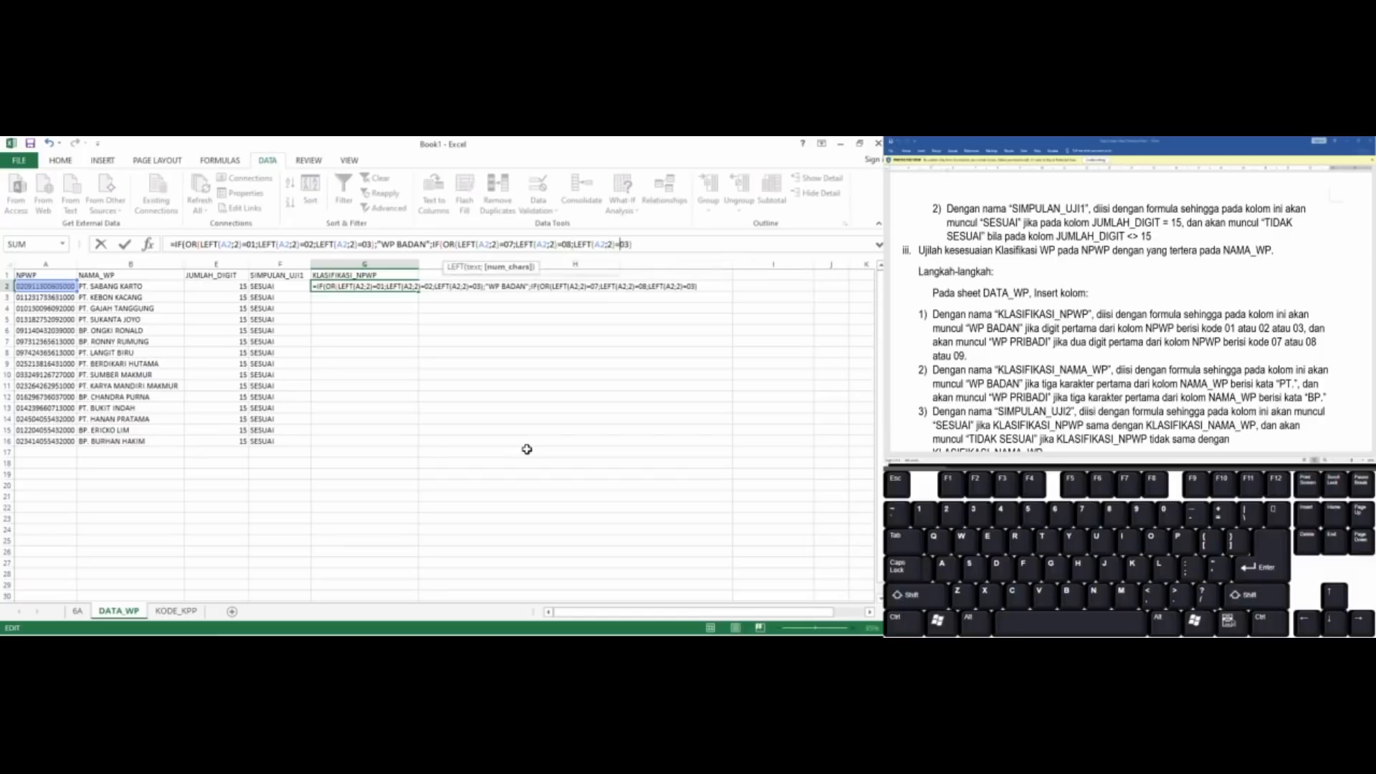
key(Delete)
text(9)
key(Right)
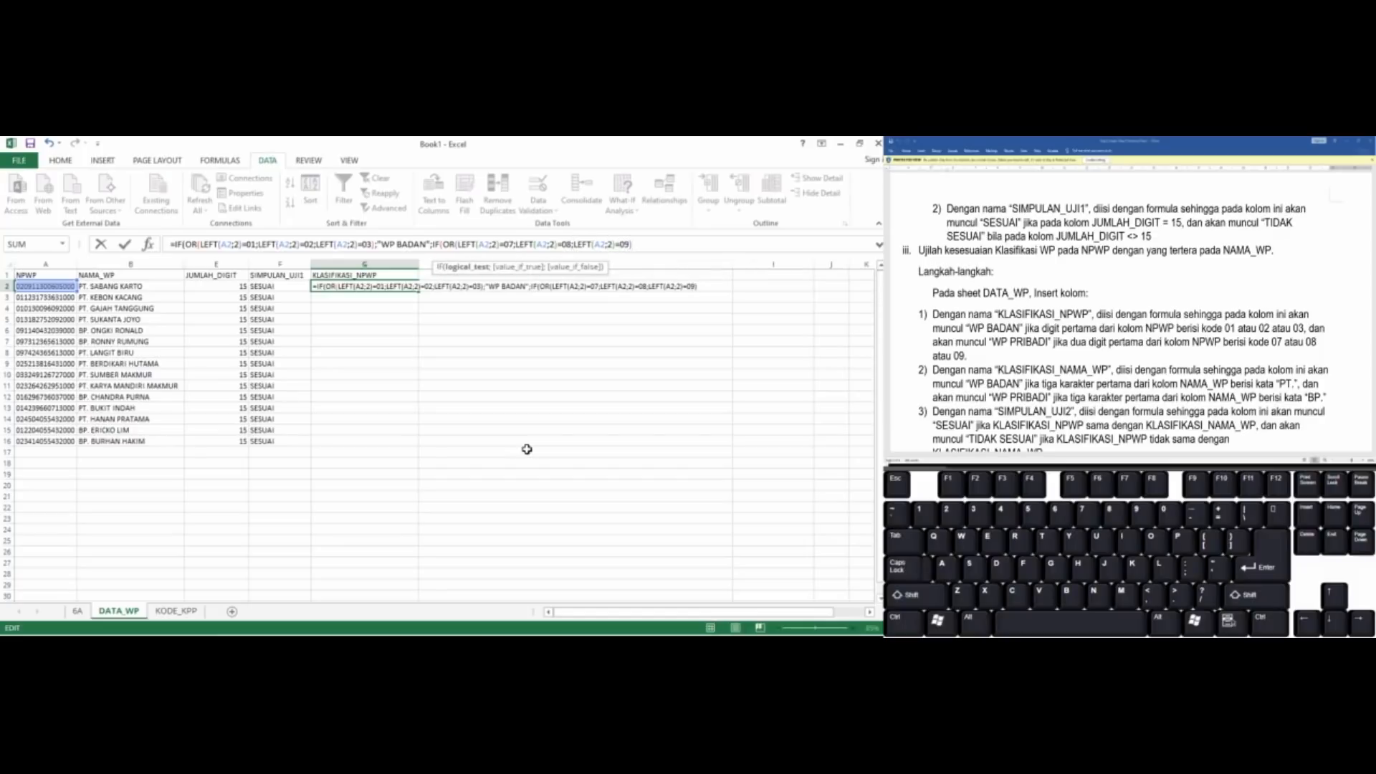
Finish the nested IF in G2 with "WP PRIBADI" if true and "-" if false, close both IFs and enter the formula
text(;"WP PRIV)
key(BackSpace)
text(BADI";)
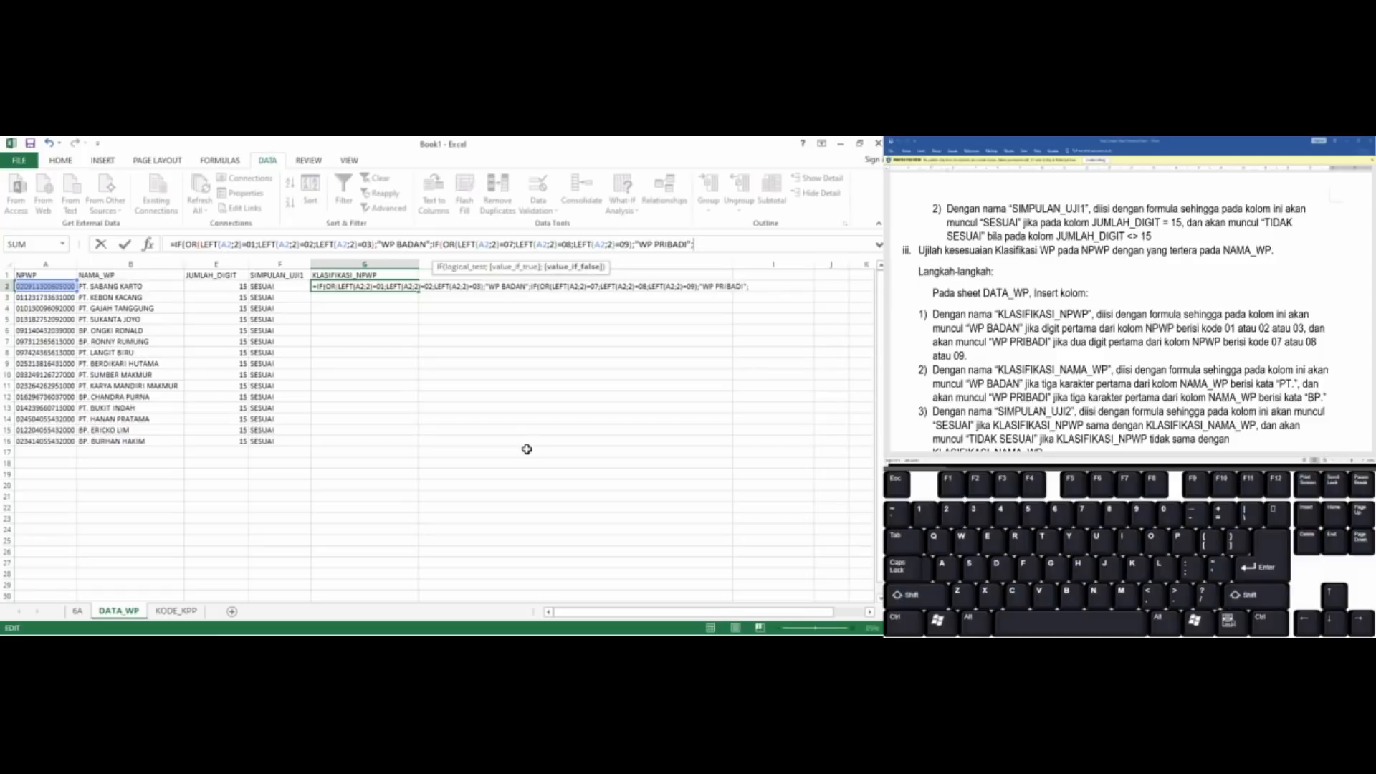
text("-"))
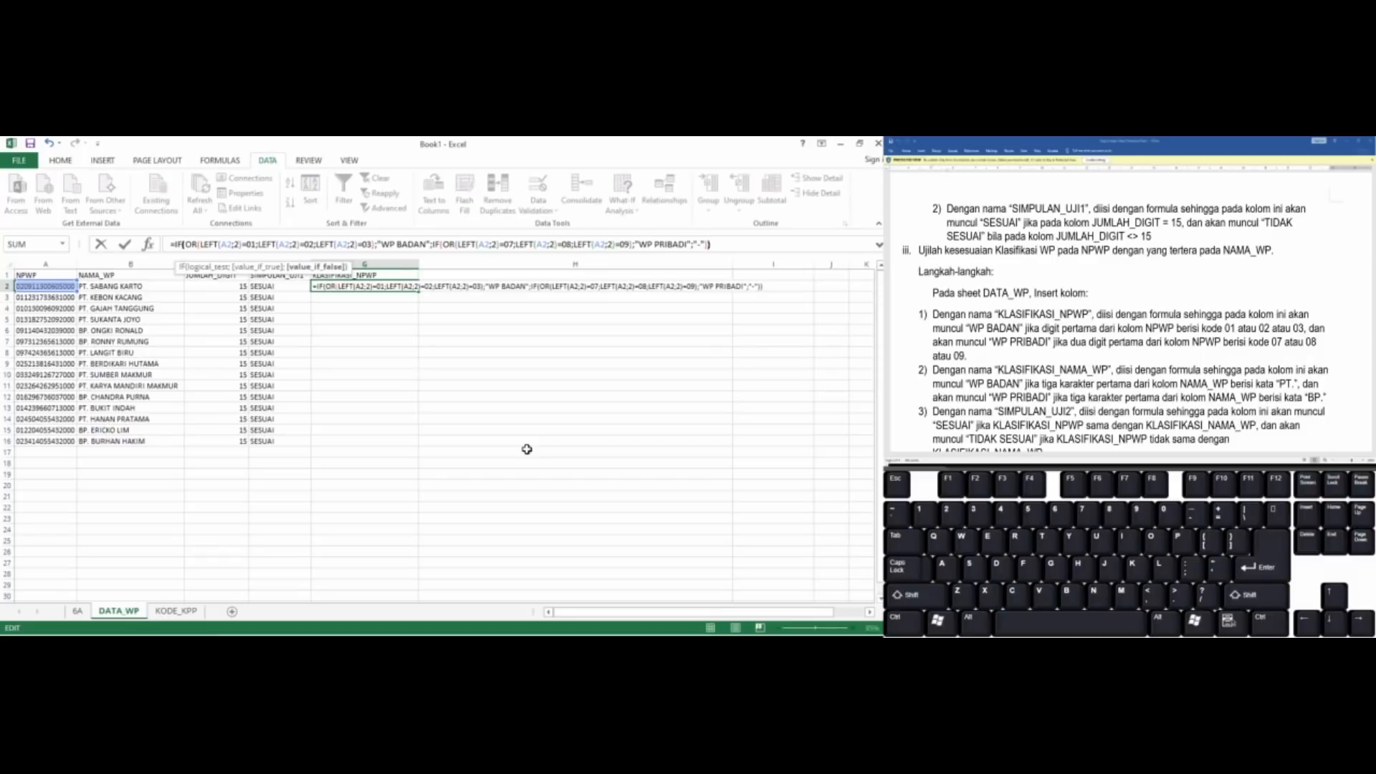
text())
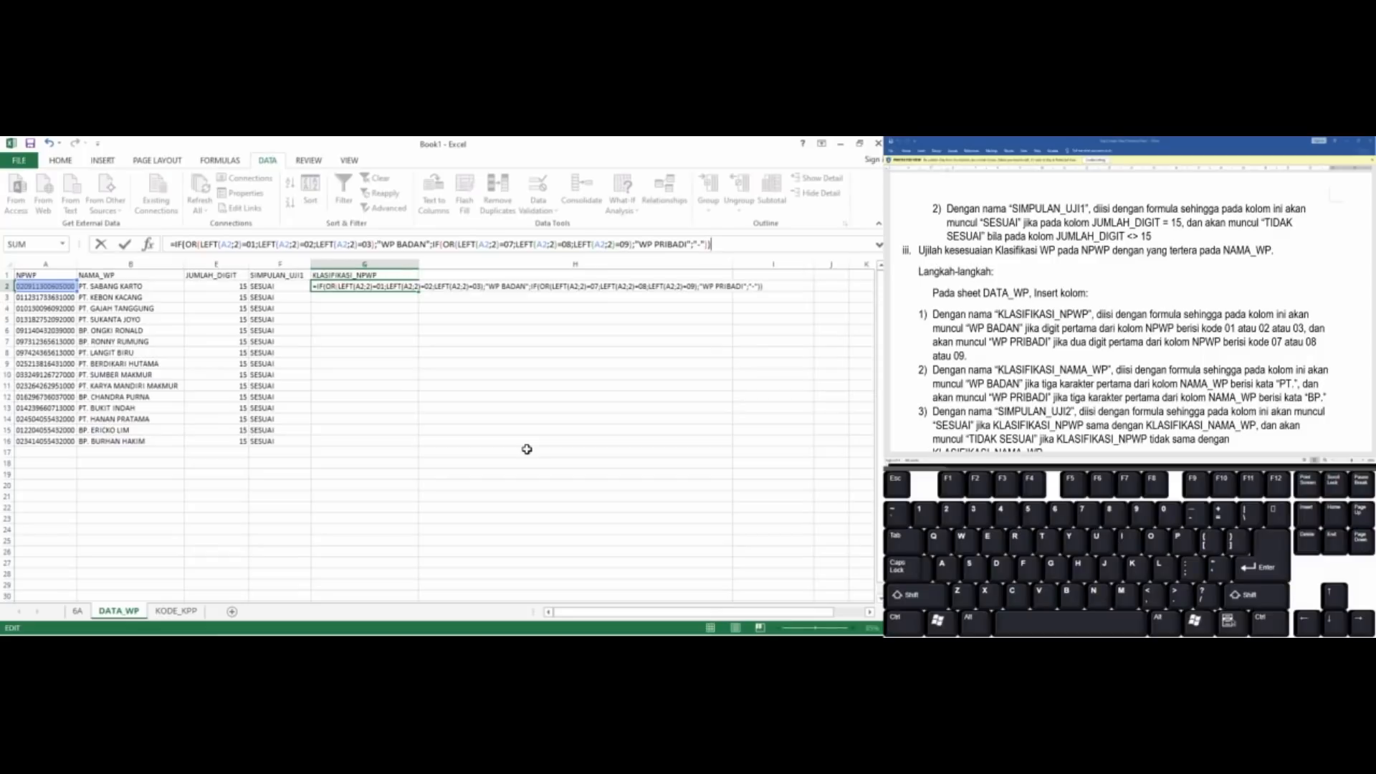
key(Return)
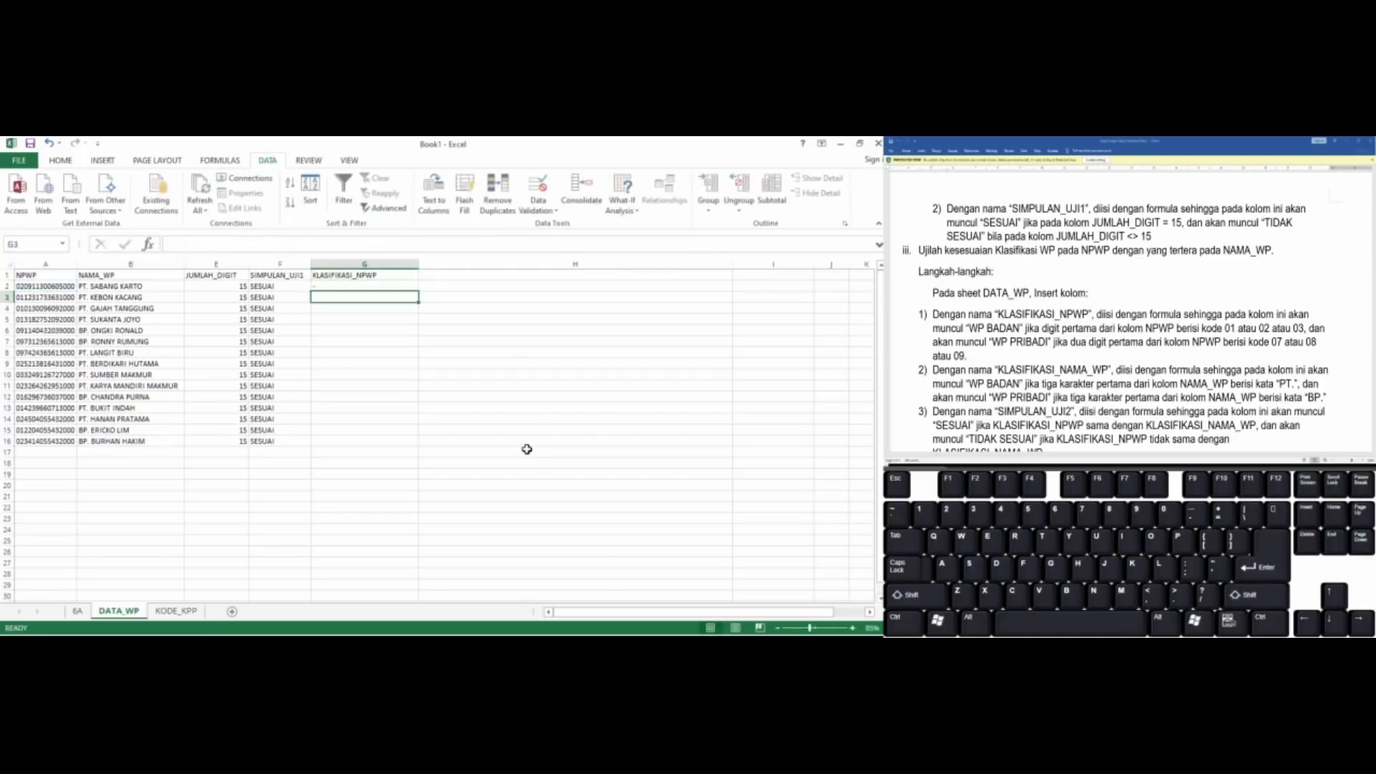
key(Up)
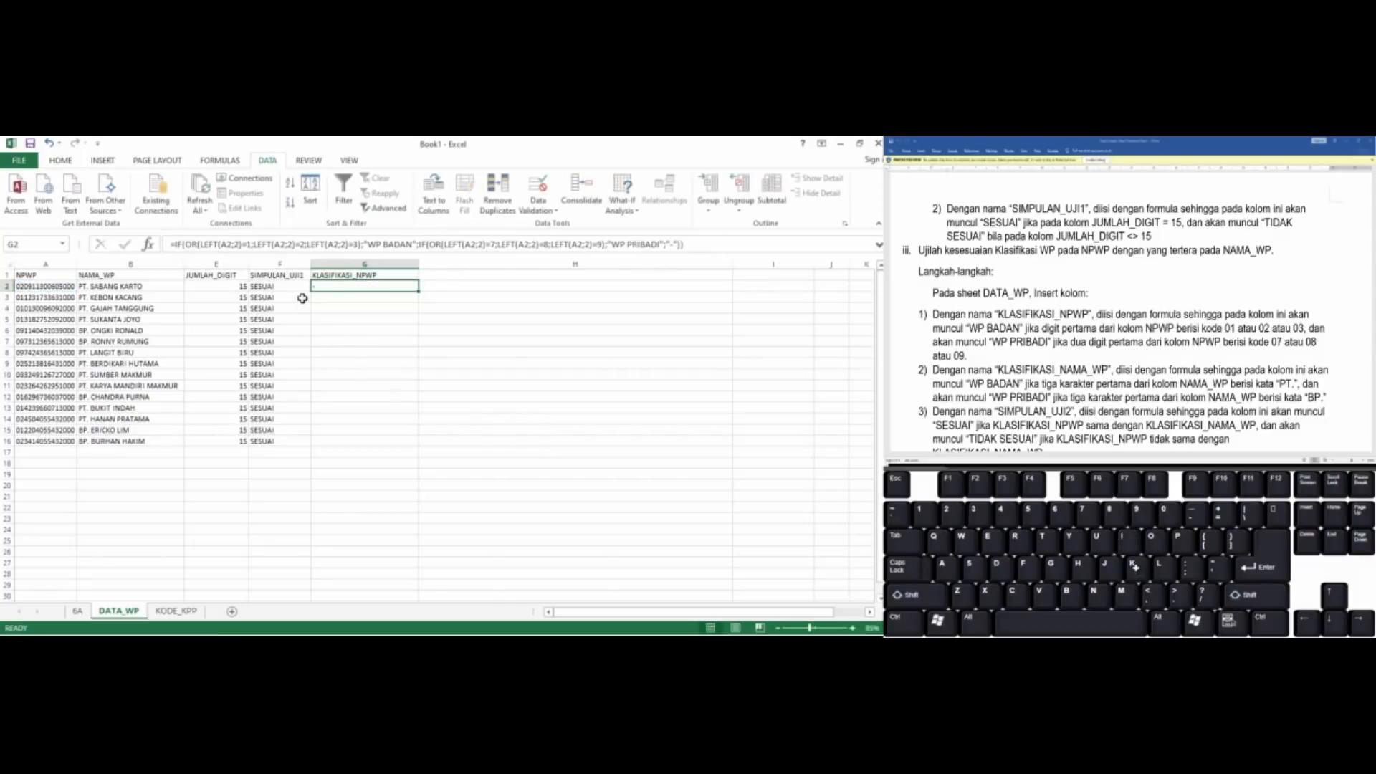
Rewrite the first two codes in G2's first OR test as the quoted text values "01" and "02"
click(246, 245)
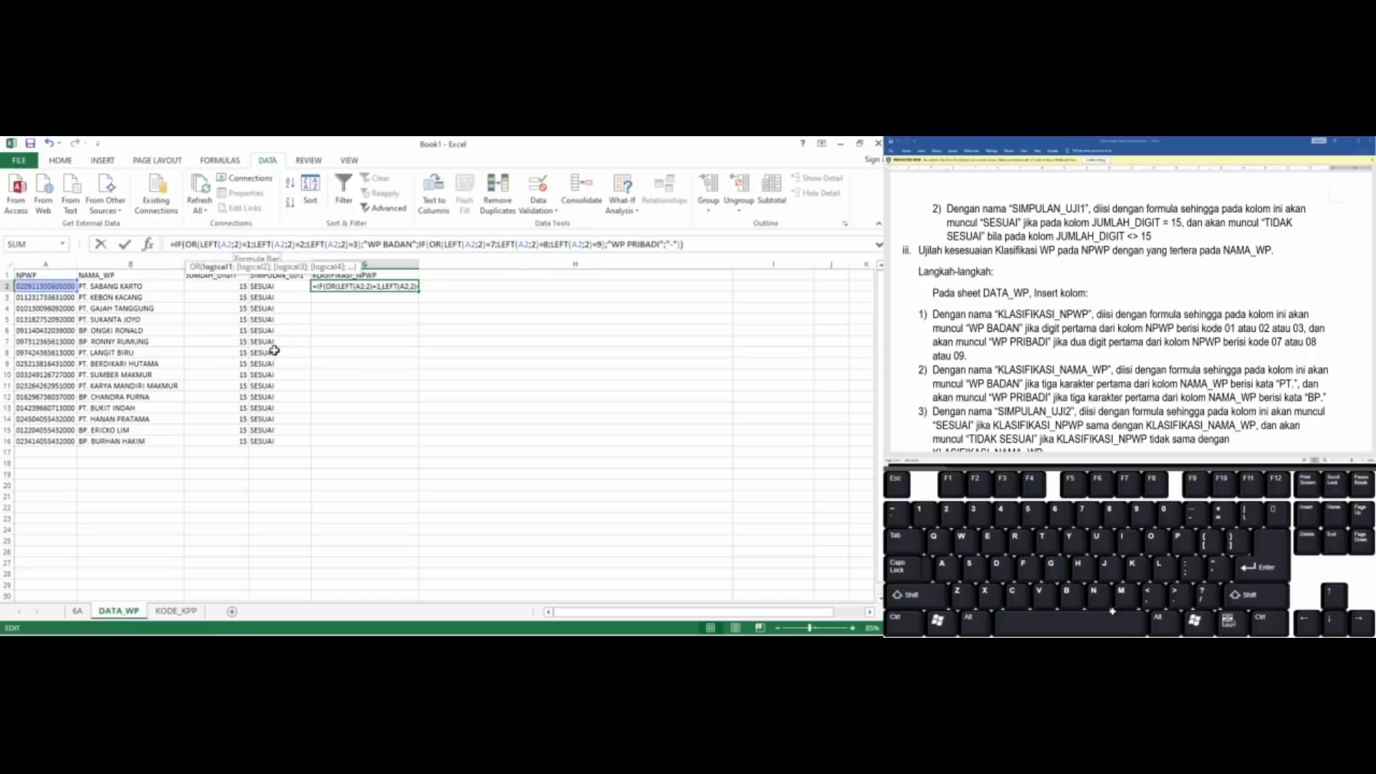
text(0)
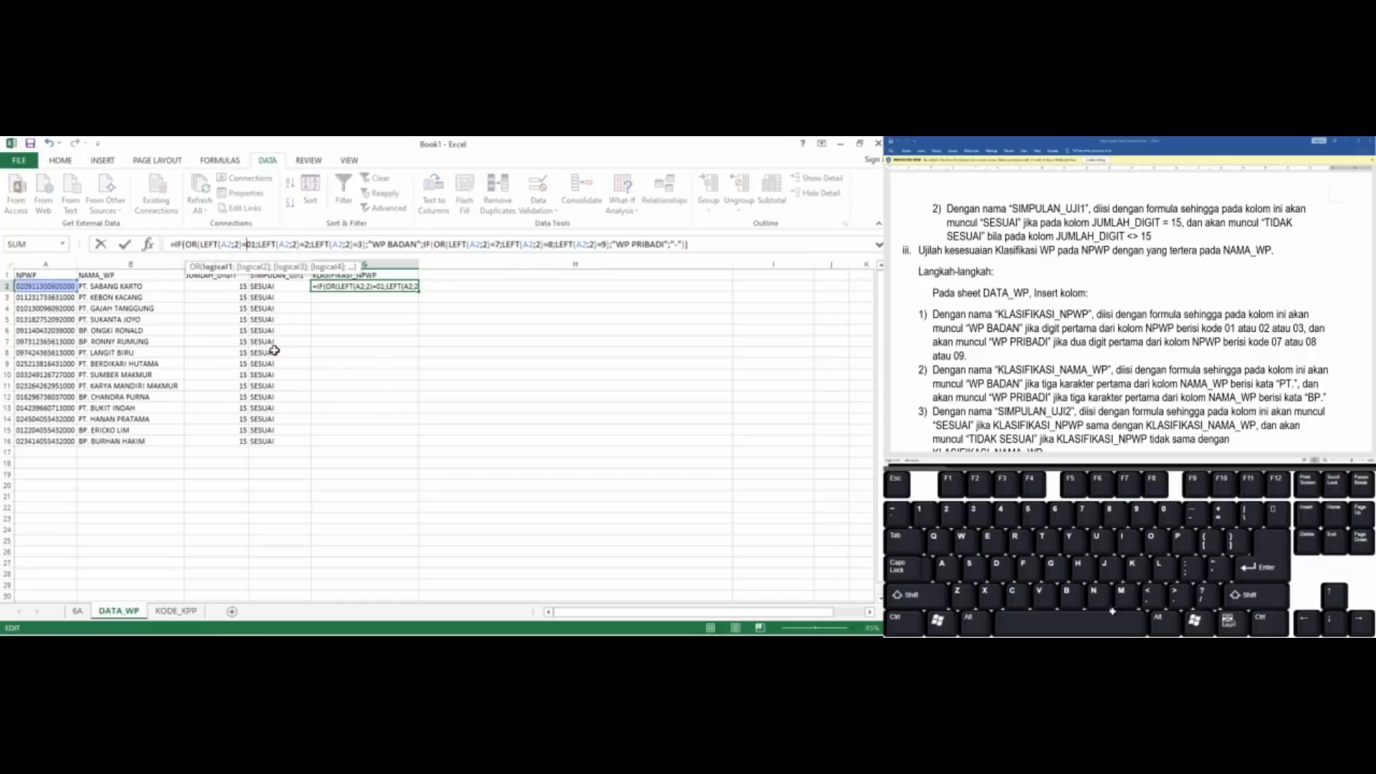
text(")
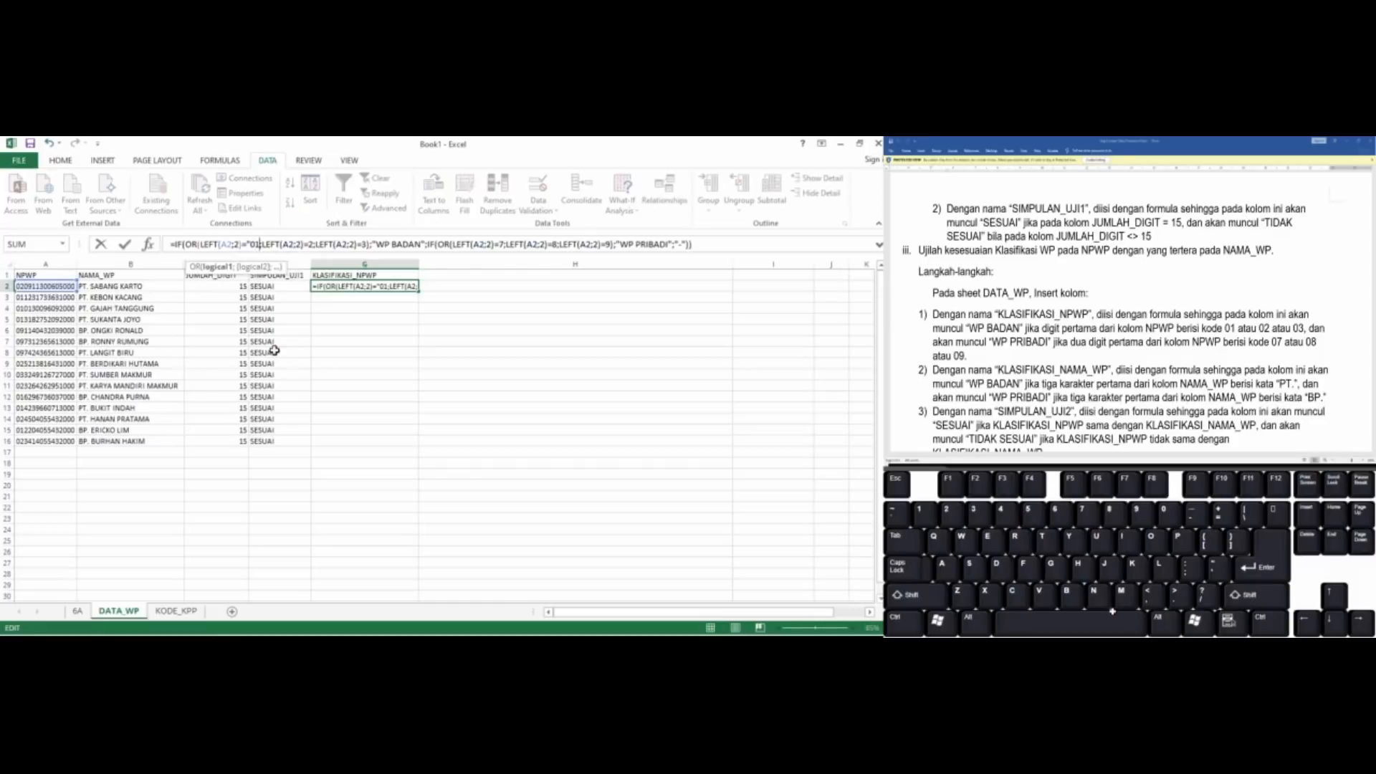
text(")
key(Right)
key(Right)
key(Right)
key(Right)
key(Right)
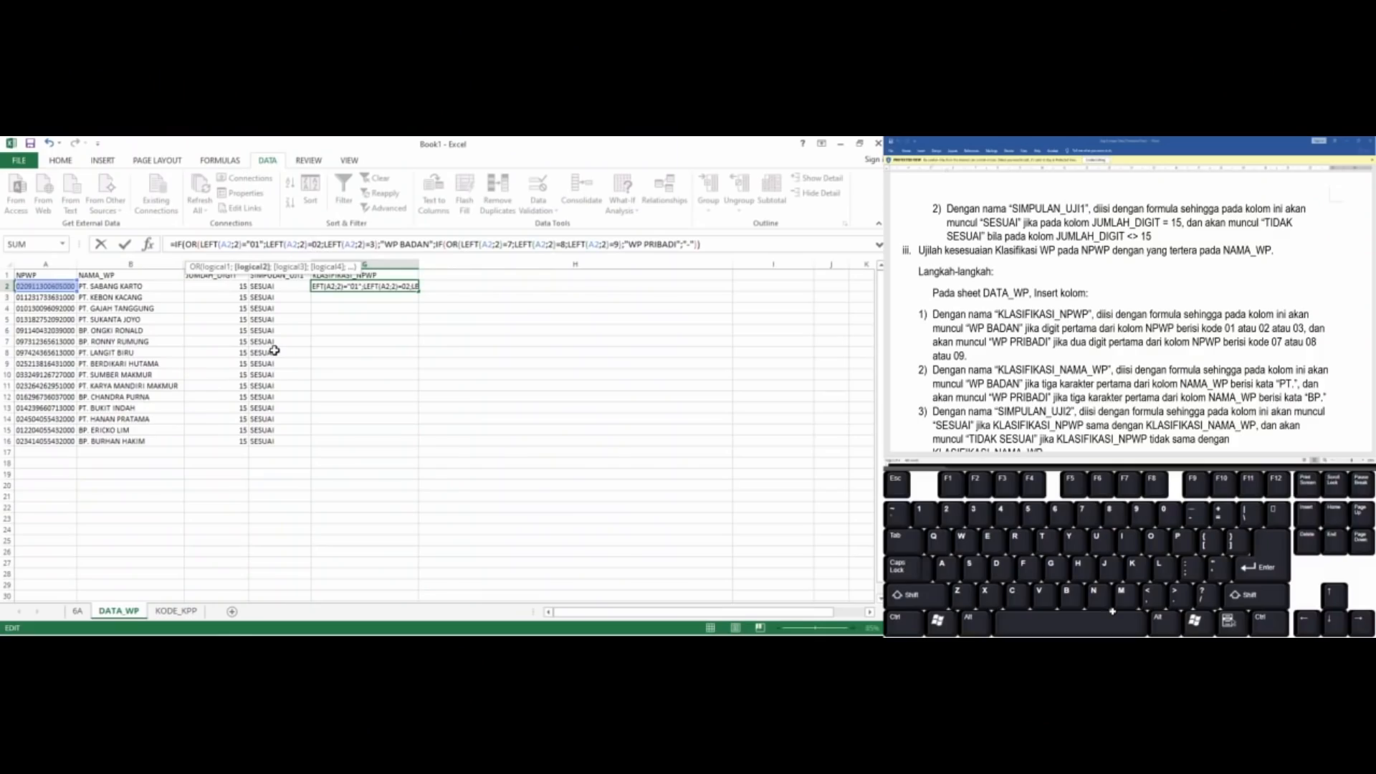
text(";)
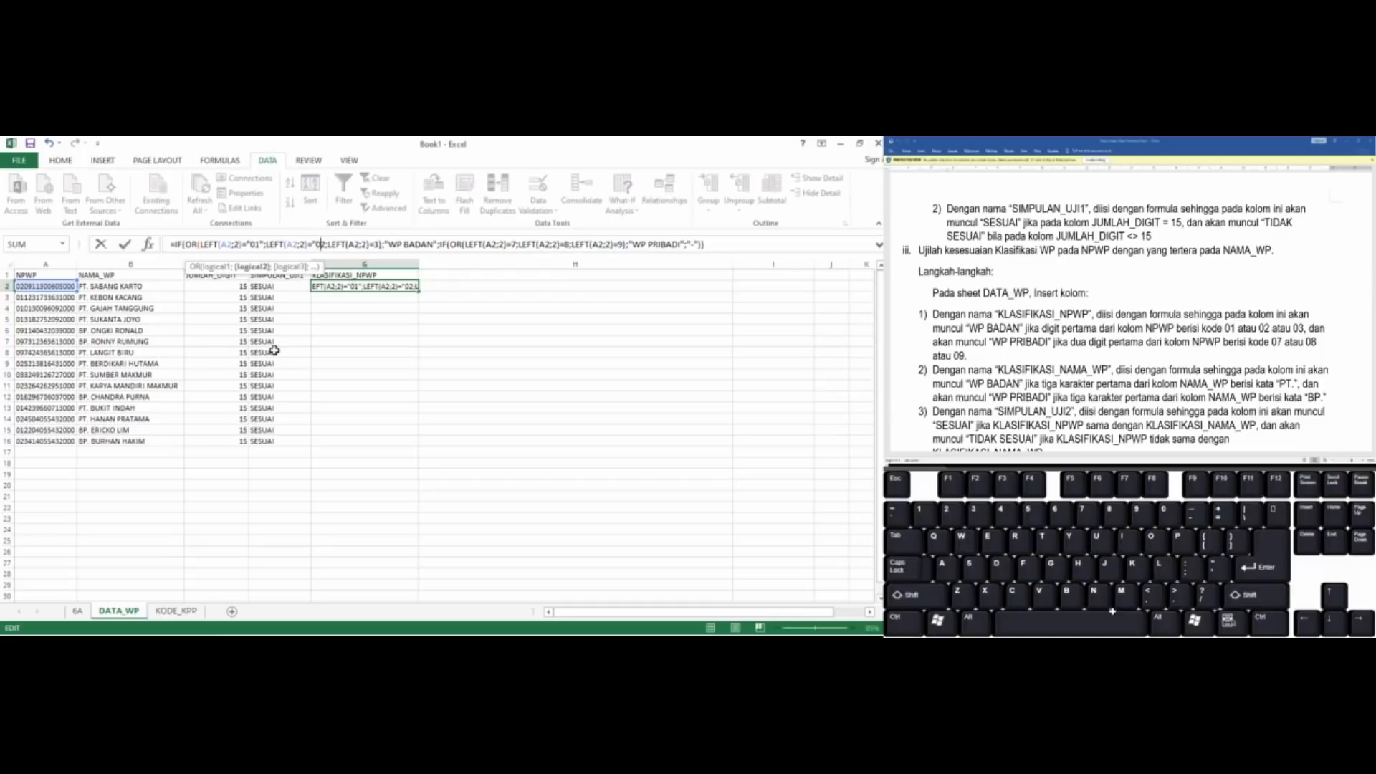
text(")
key(Right)
key(Right)
key(Right)
key(Right)
key(Right)
key(Right)
key(Right)
key(Right)
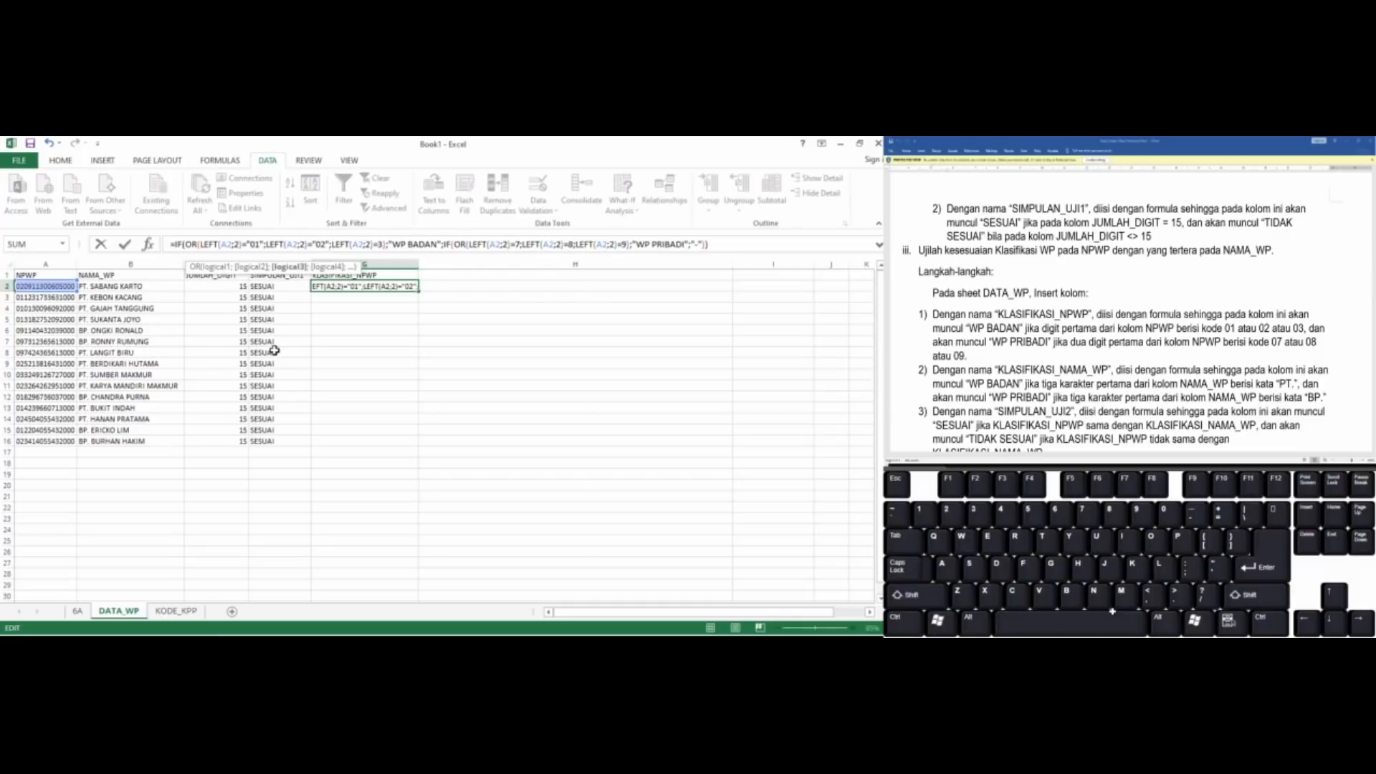
Rewrite the third code in G2's first OR test as the quoted text value "03"
key(Right)
key(Right)
key(Right)
text("0)
key(Right)
text(")
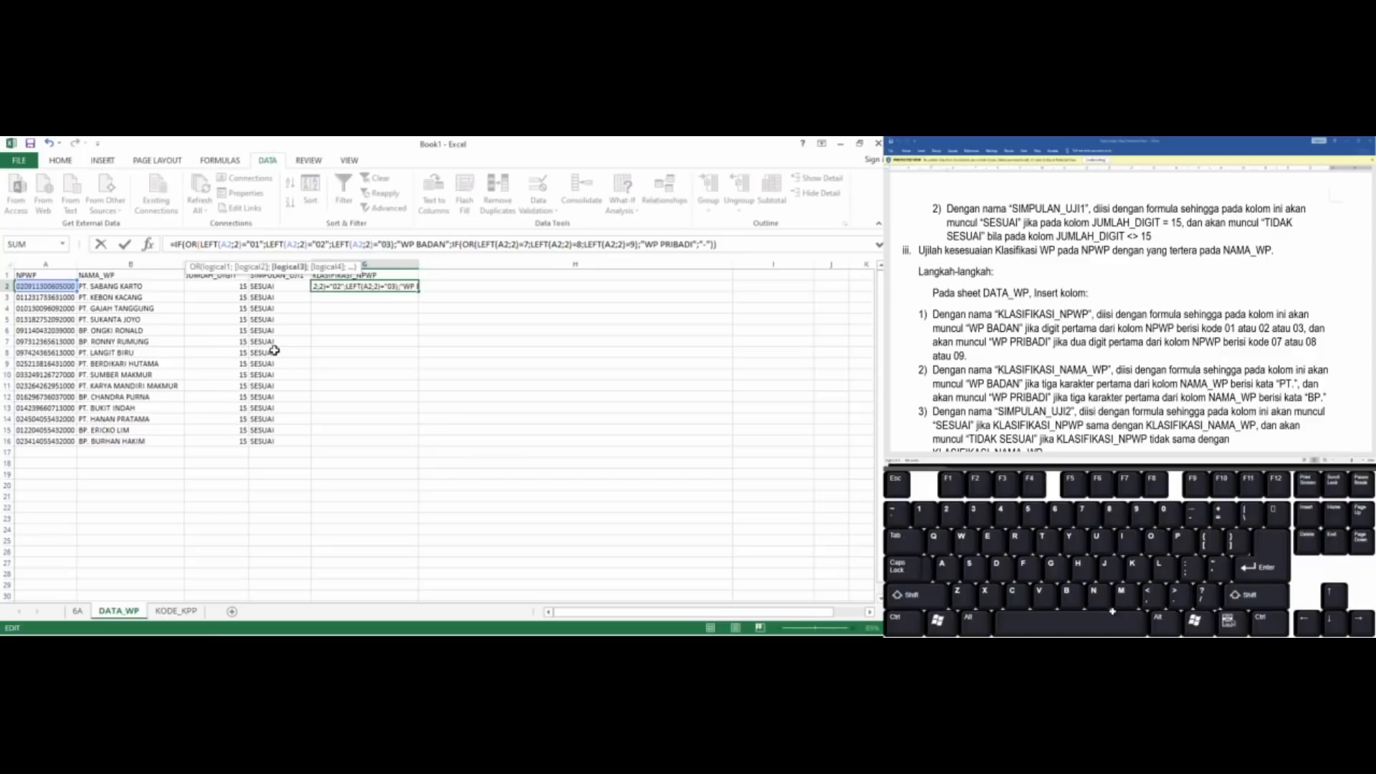
text())
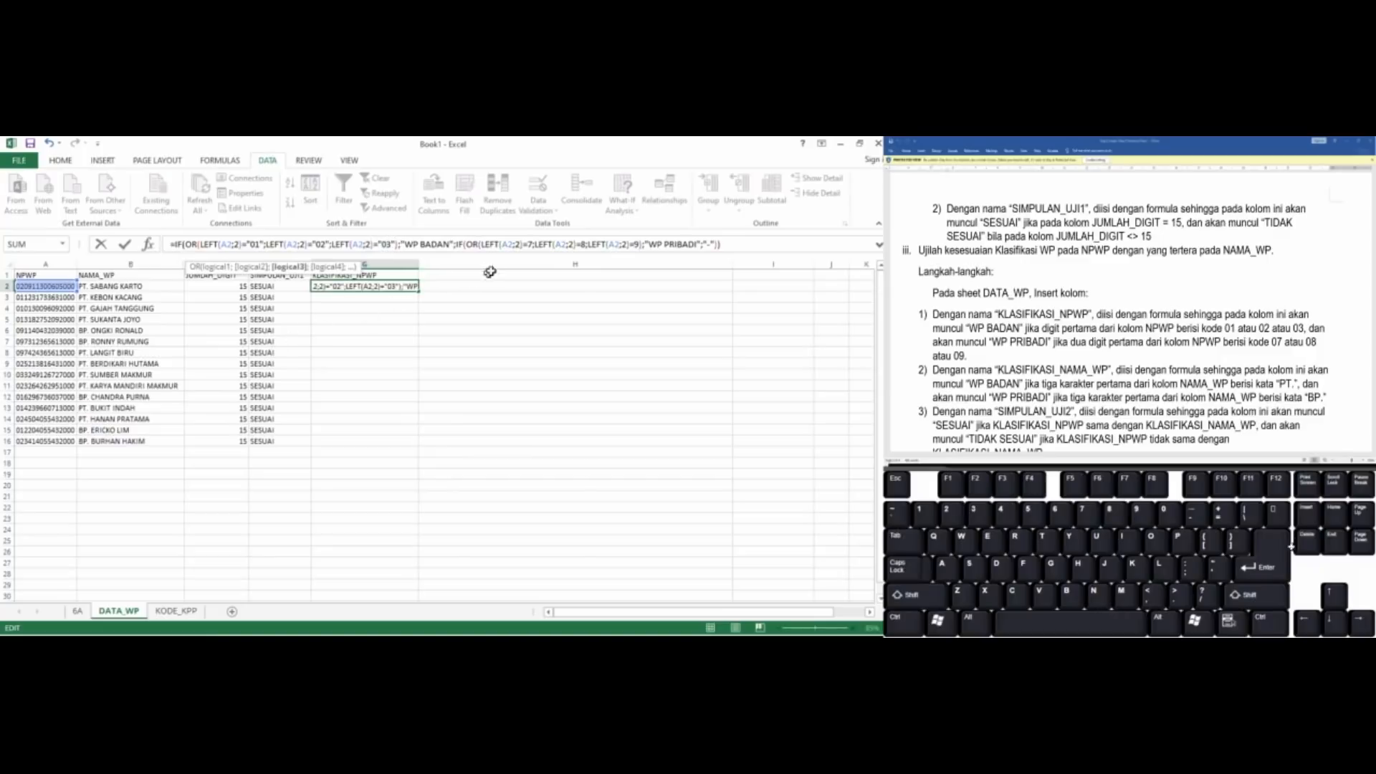
Rewrite the first two codes in the nested IF's OR test in G2 as "07" and "08"
click(521, 244)
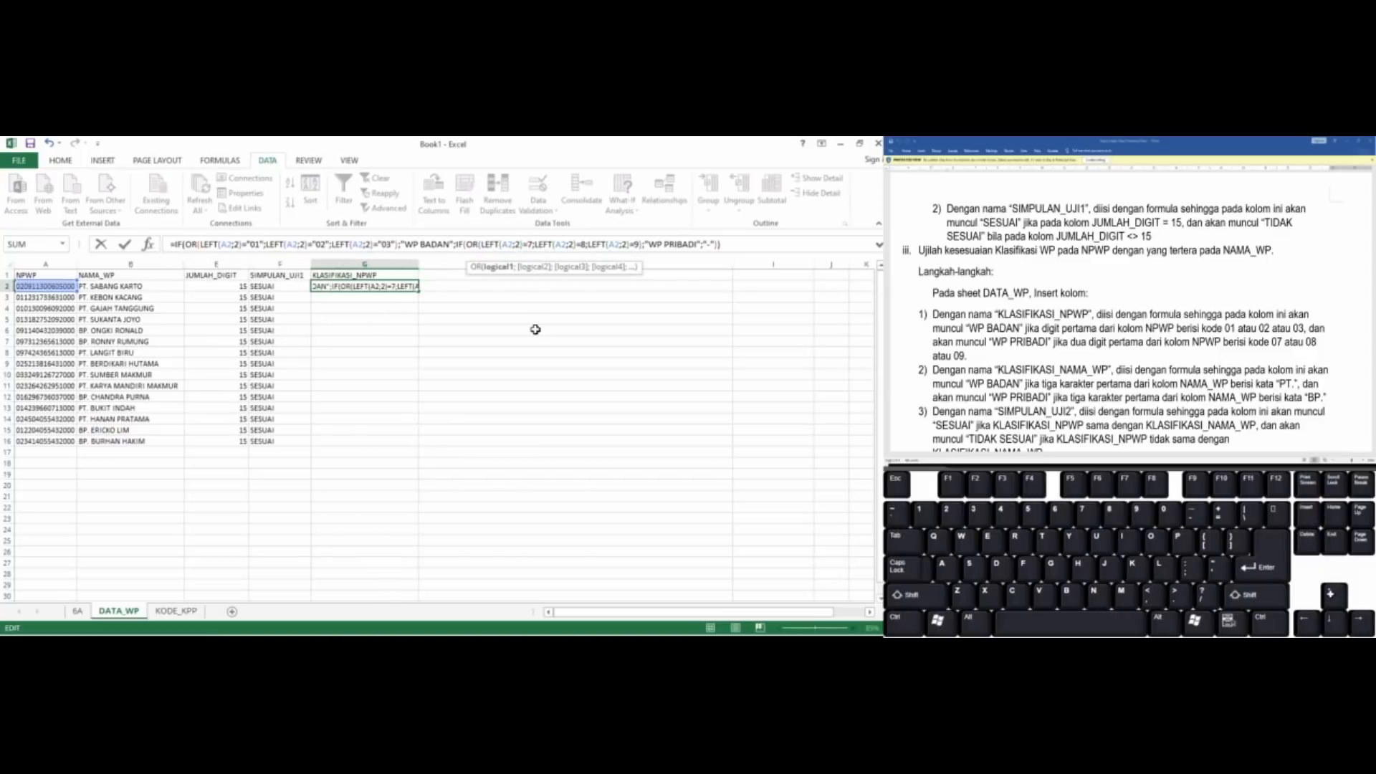
text("01)
text("07")
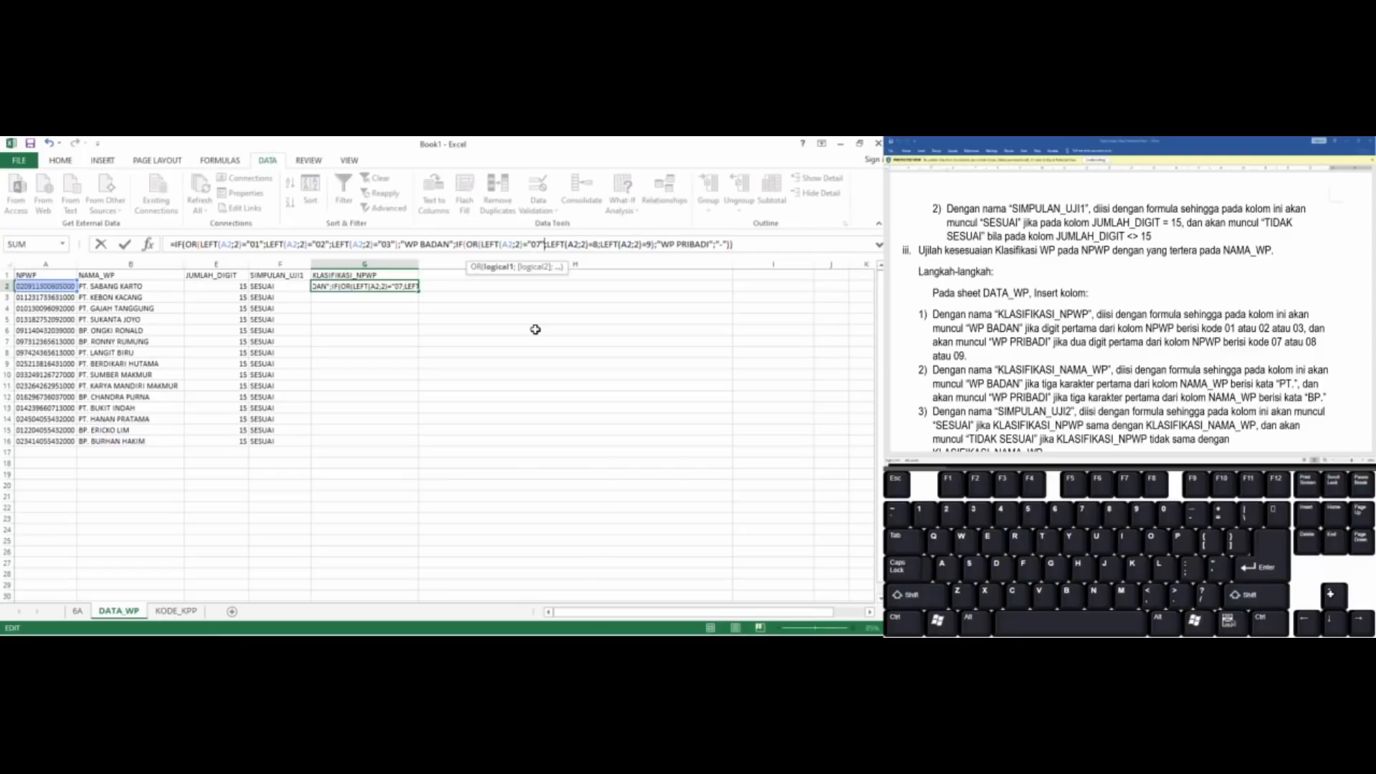
key(Right)
key(Right)
key(Right)
key(Right)
key(Right)
key(Right)
key(Right)
key(Right)
key(Right)
key(Right)
key(Right)
key(Right)
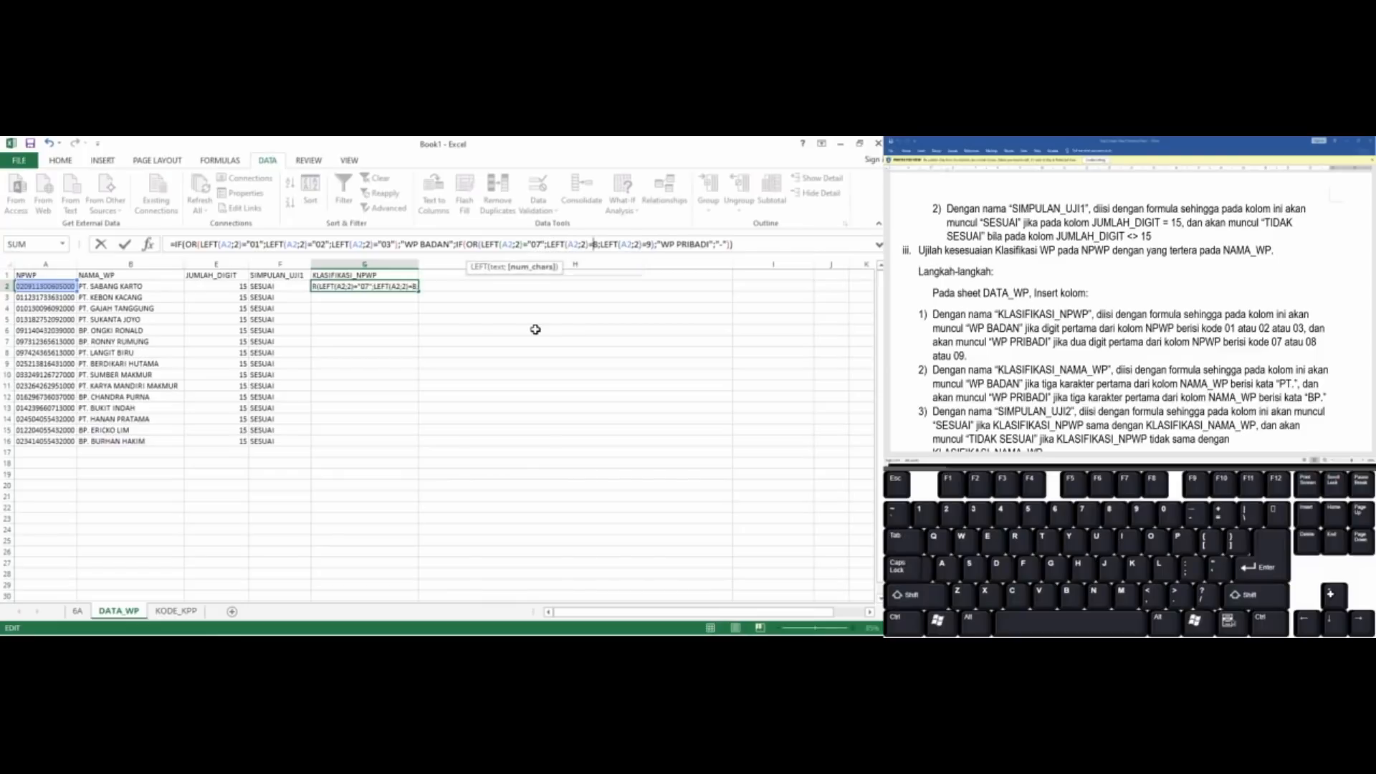
text("0)
Rewrite the last code in the nested IF's OR test as "09" and enter G2's formula
key(Right)
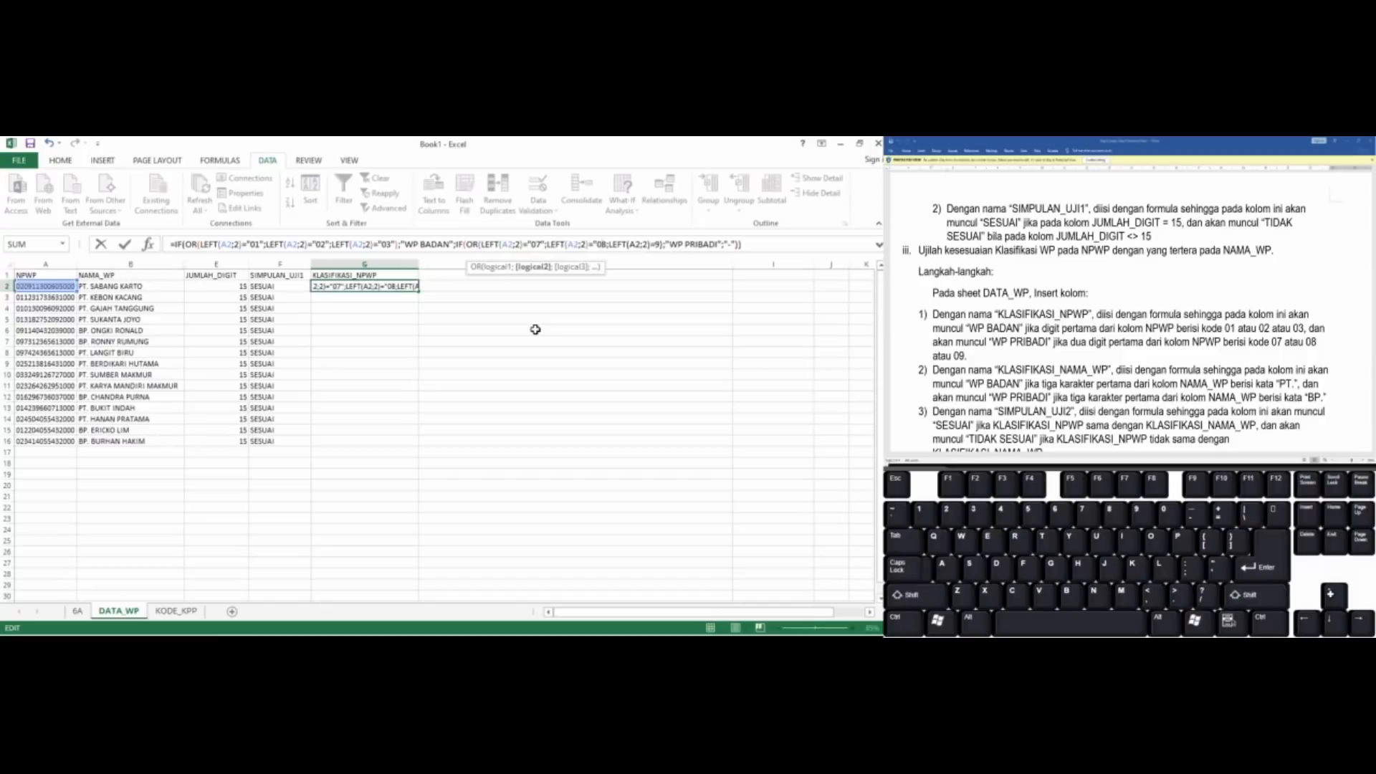
text(")
key(Right)
key(Right)
key(Right)
key(Right)
key(Right)
key(Right)
key(Right)
key(Right)
key(Right)
key(Right)
key(Right)
key(Right)
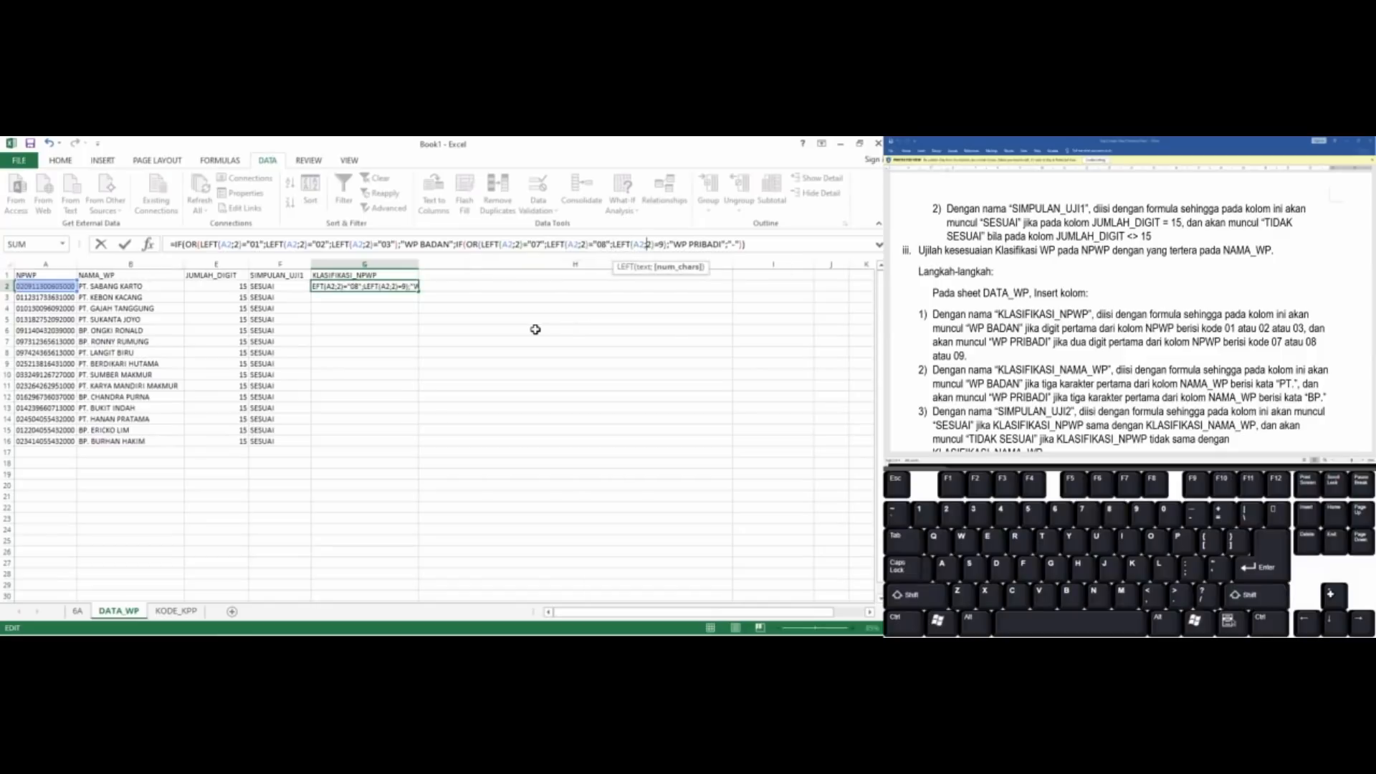
text(")
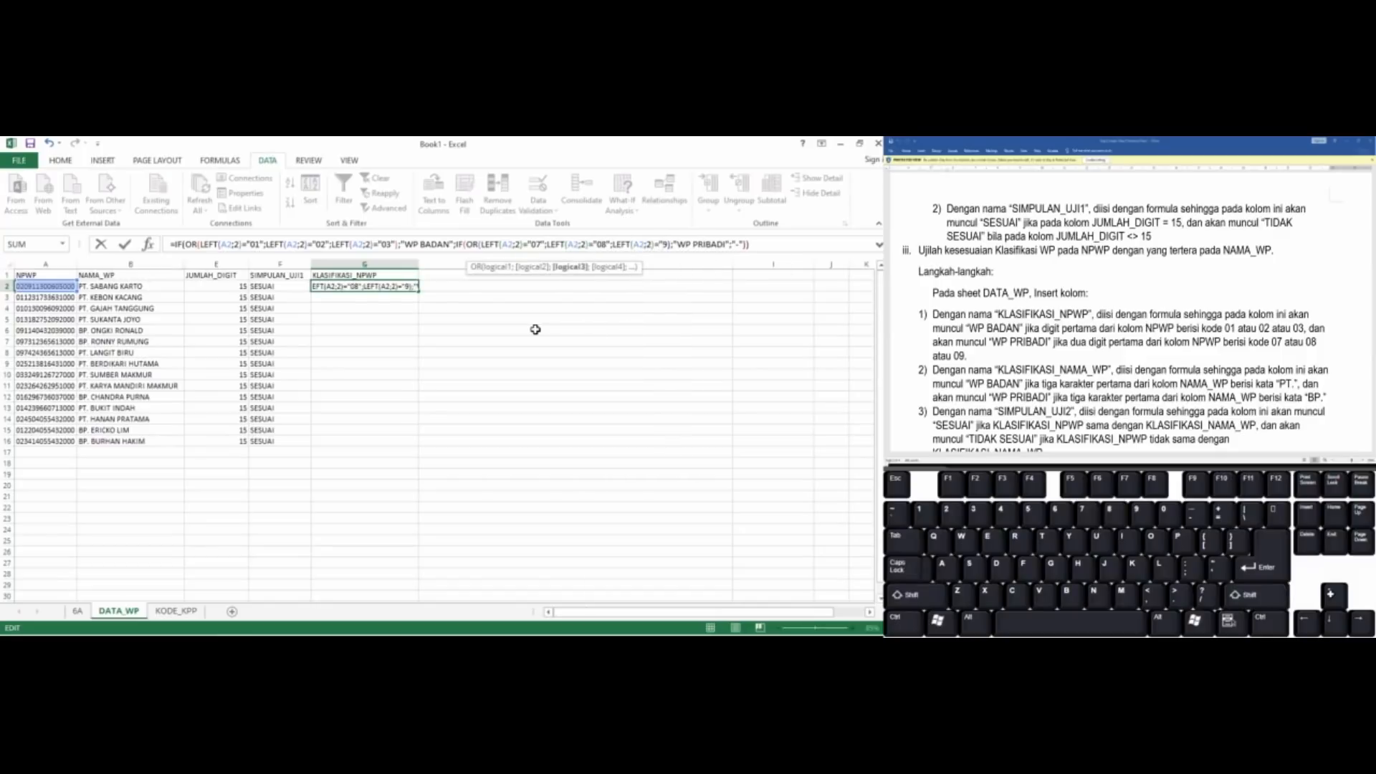
text(01")
text())
key(Return)
Fill the KLASIFIKASI_NPWP formula from G2 down to G16 and check row 6's classification against its NPWP
key(Up)
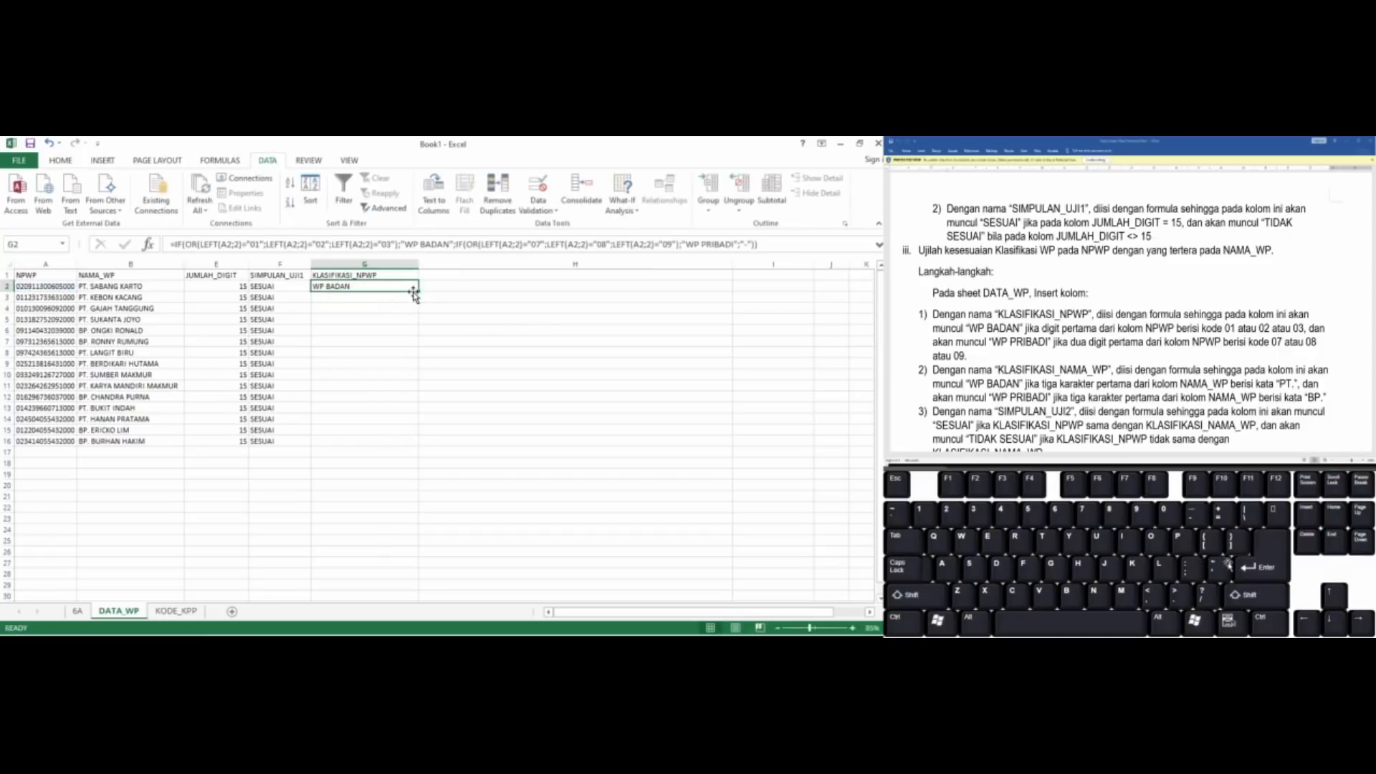
drag(417, 291, 416, 443)
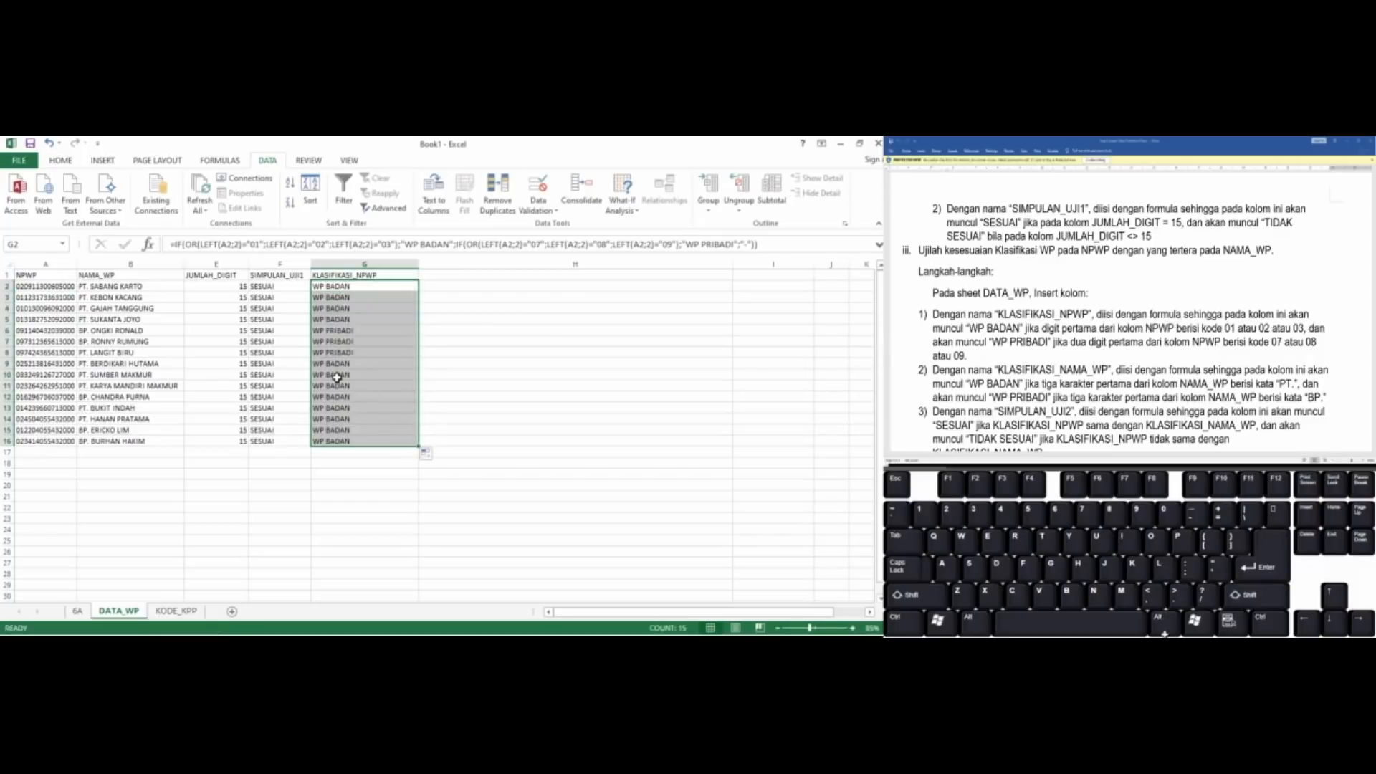
click(336, 329)
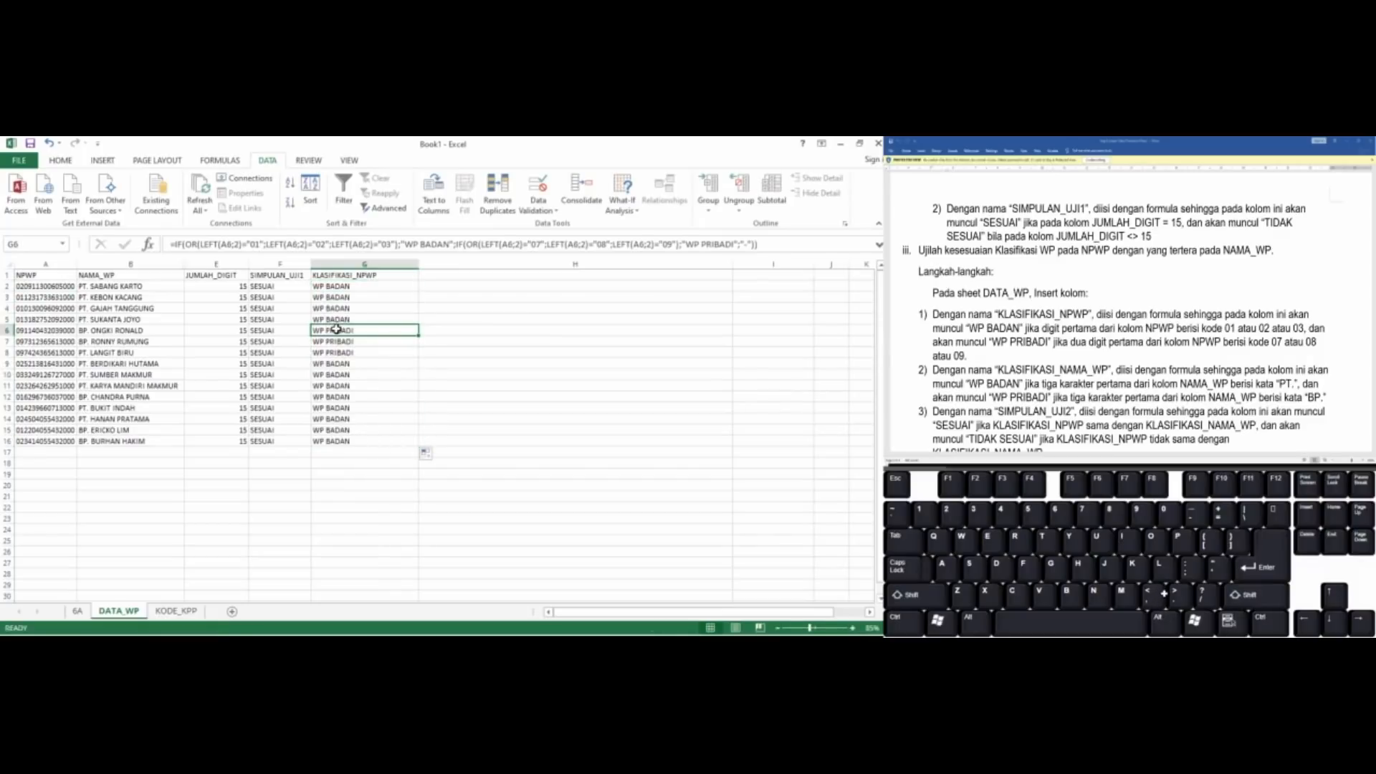
key(Home)
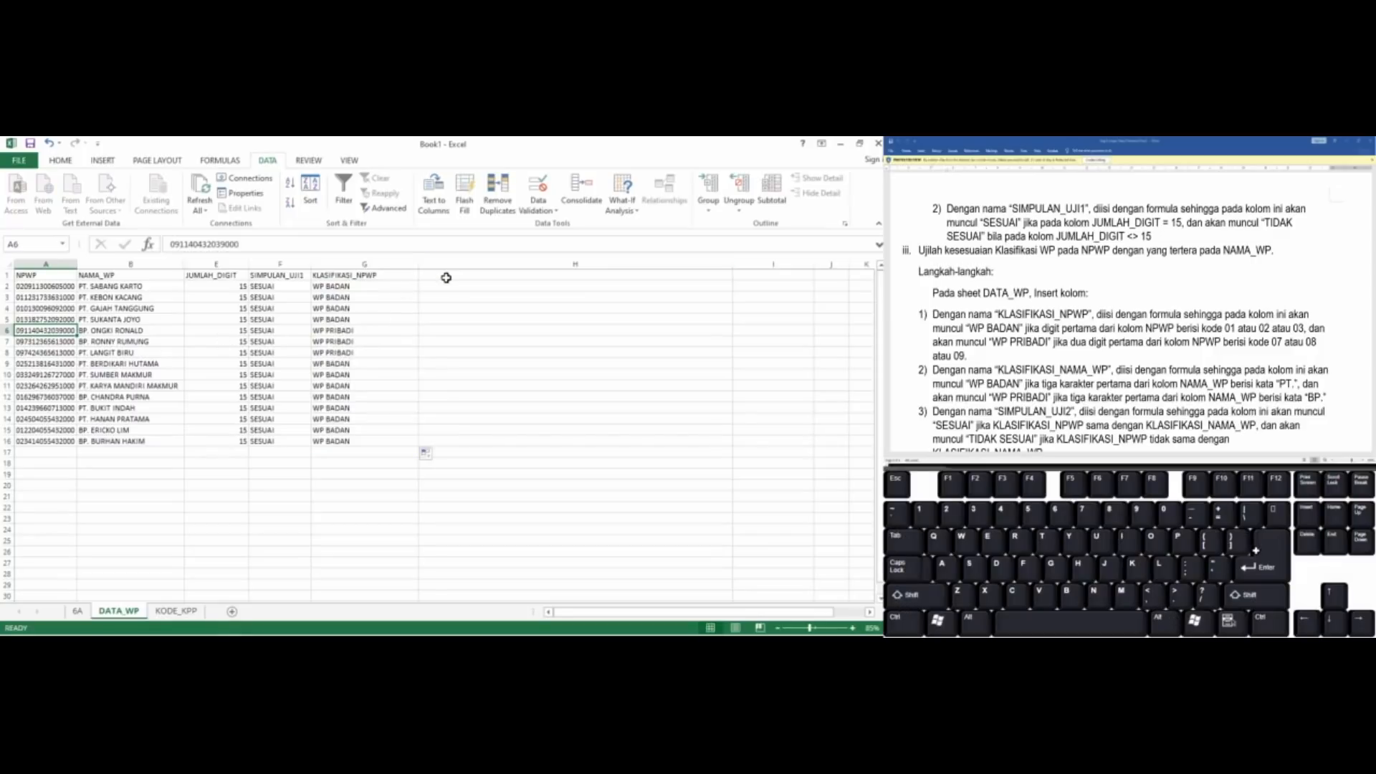
click(382, 297)
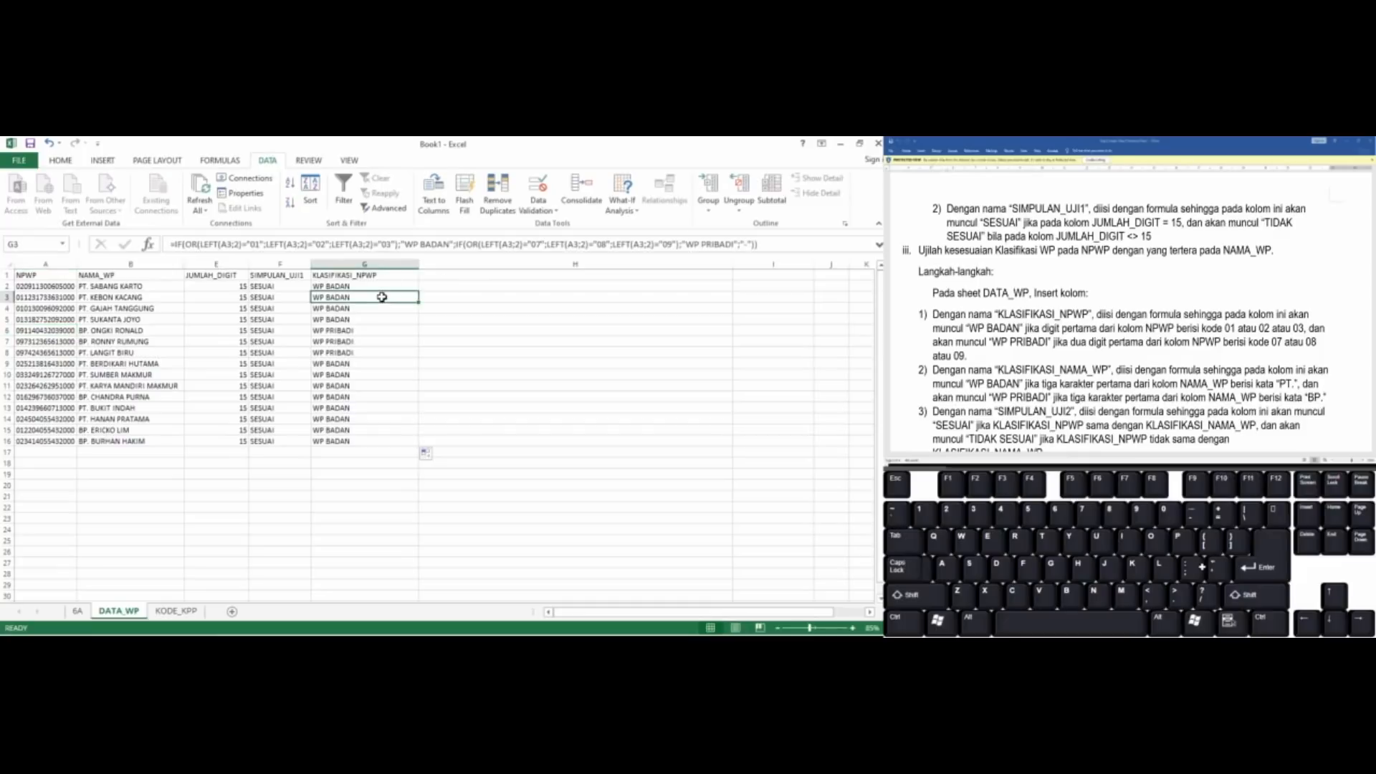
Consult the assignment's next instruction and enter the column header KLASIFIKASI_NAMA_WP in H1
click(425, 275)
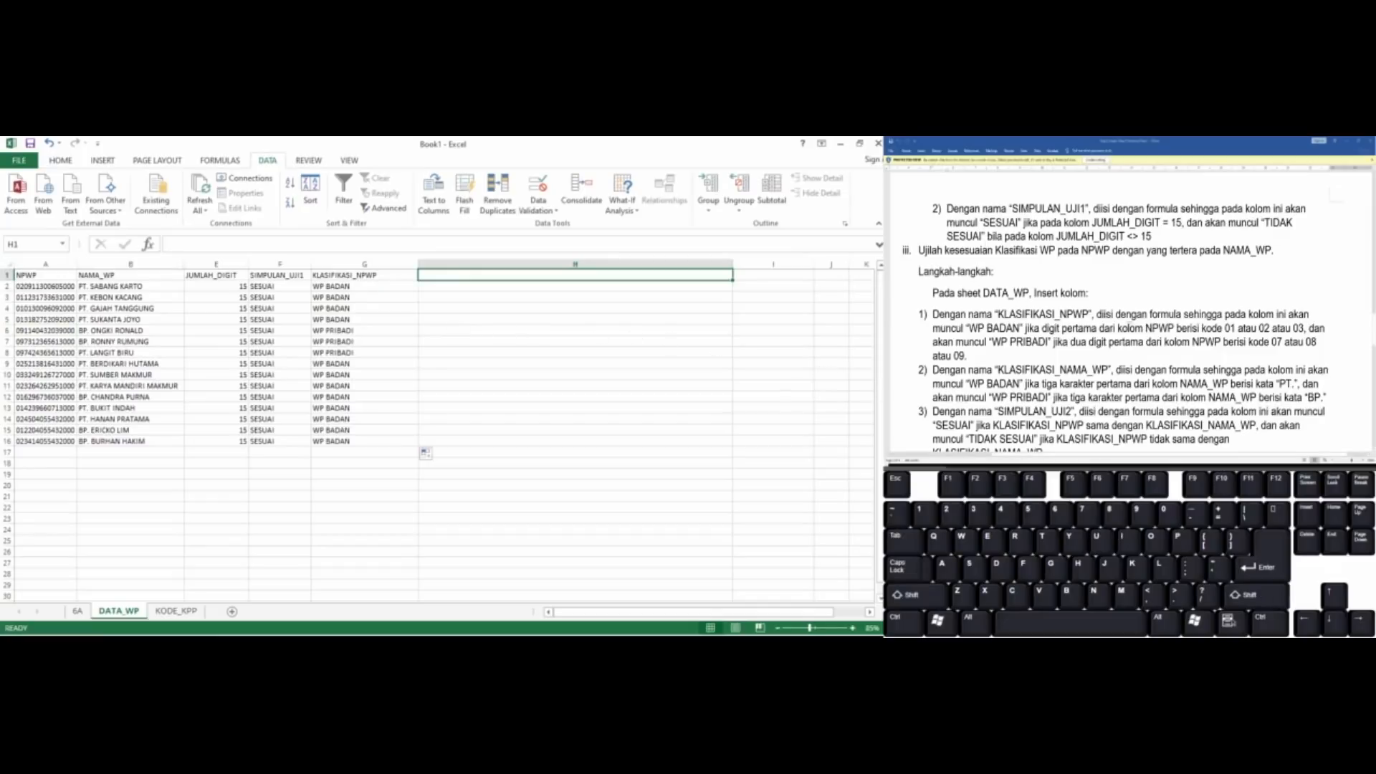
scroll(437, 430, down, 1)
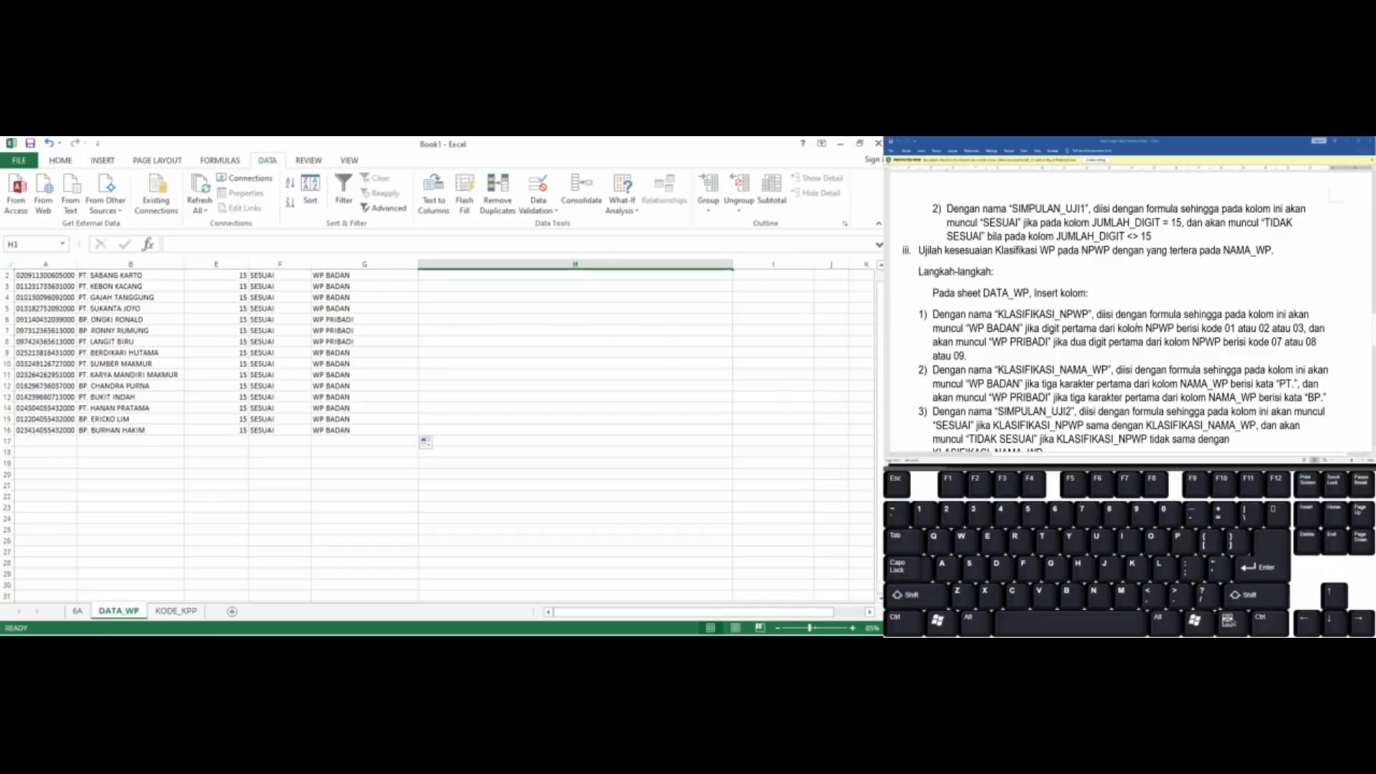
click(1133, 294)
scroll(1137, 295, down, 2)
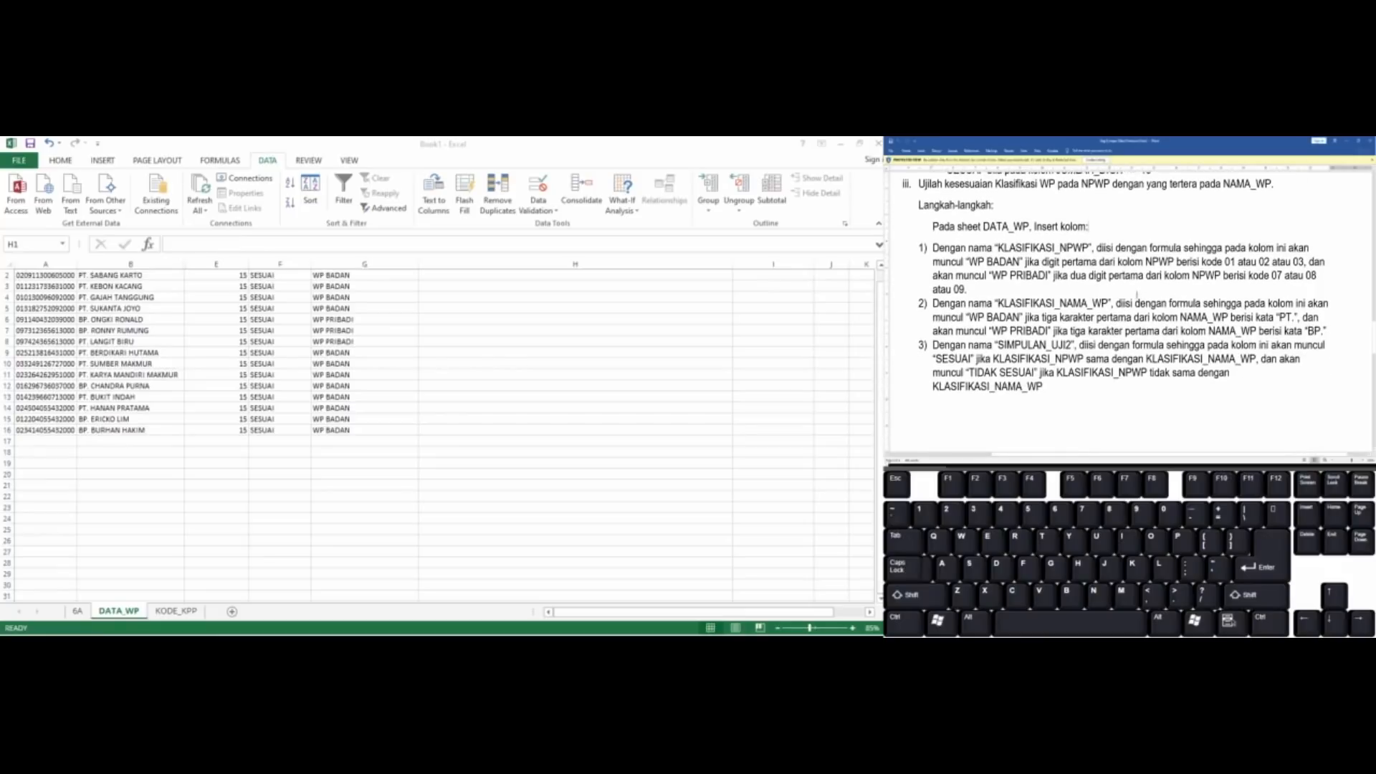
click(444, 339)
scroll(443, 338, up, 1)
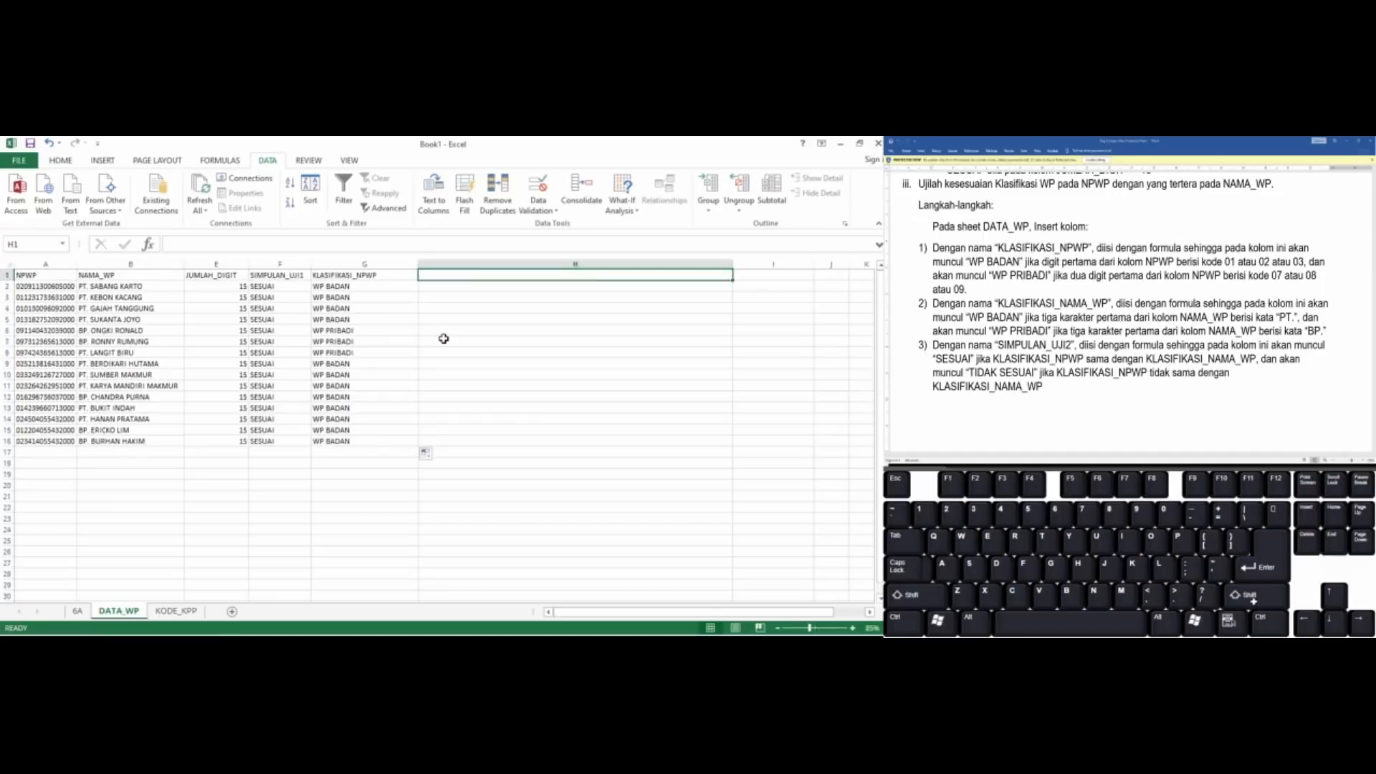
text(K)
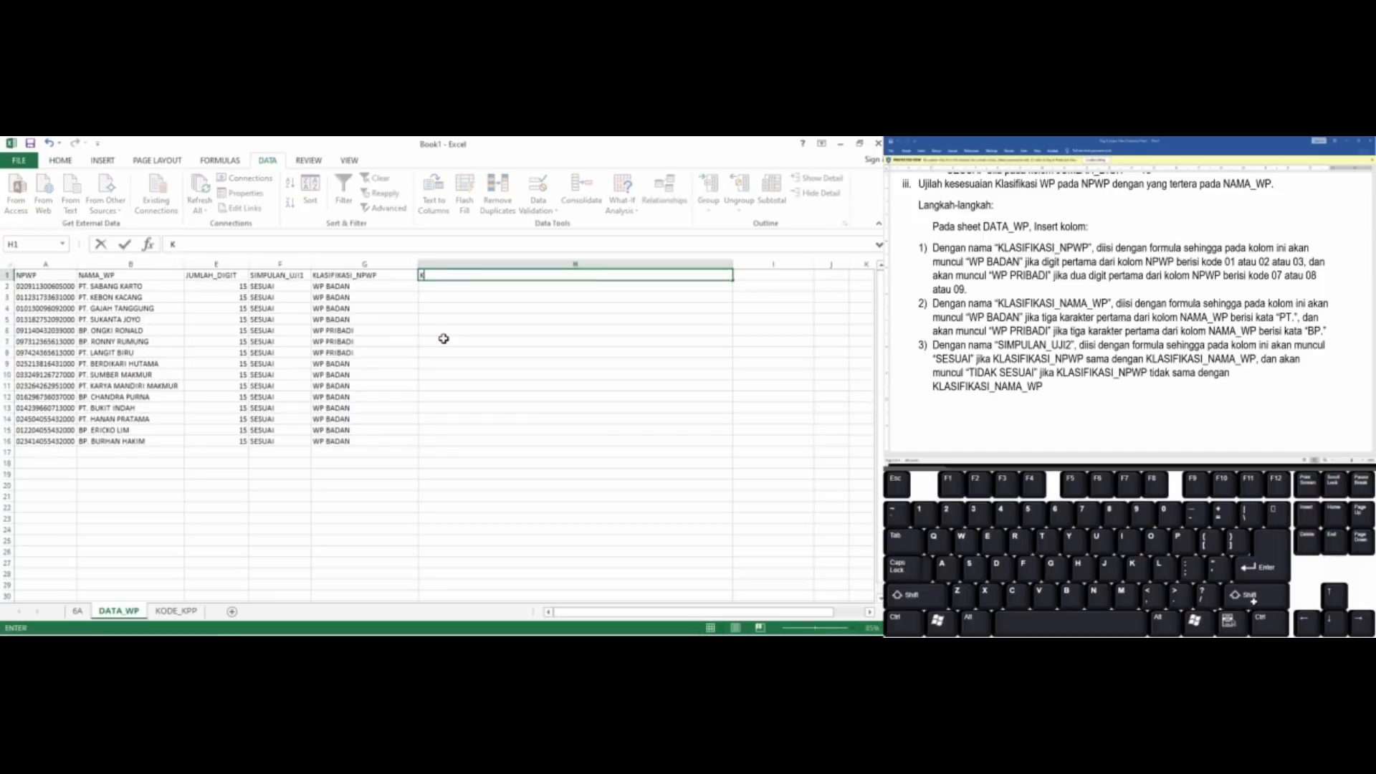
text(LASIFIKASI_NAMA_)
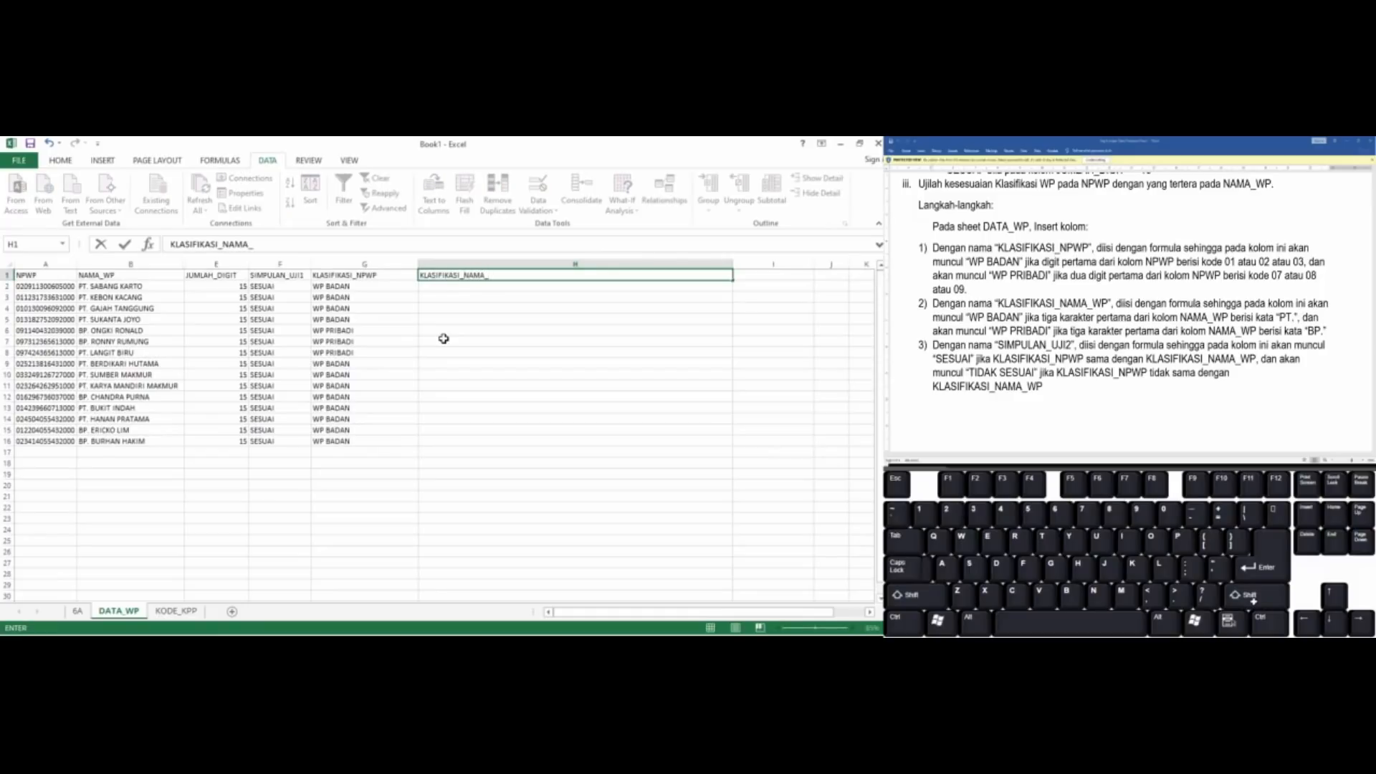
text(WP)
key(Return)
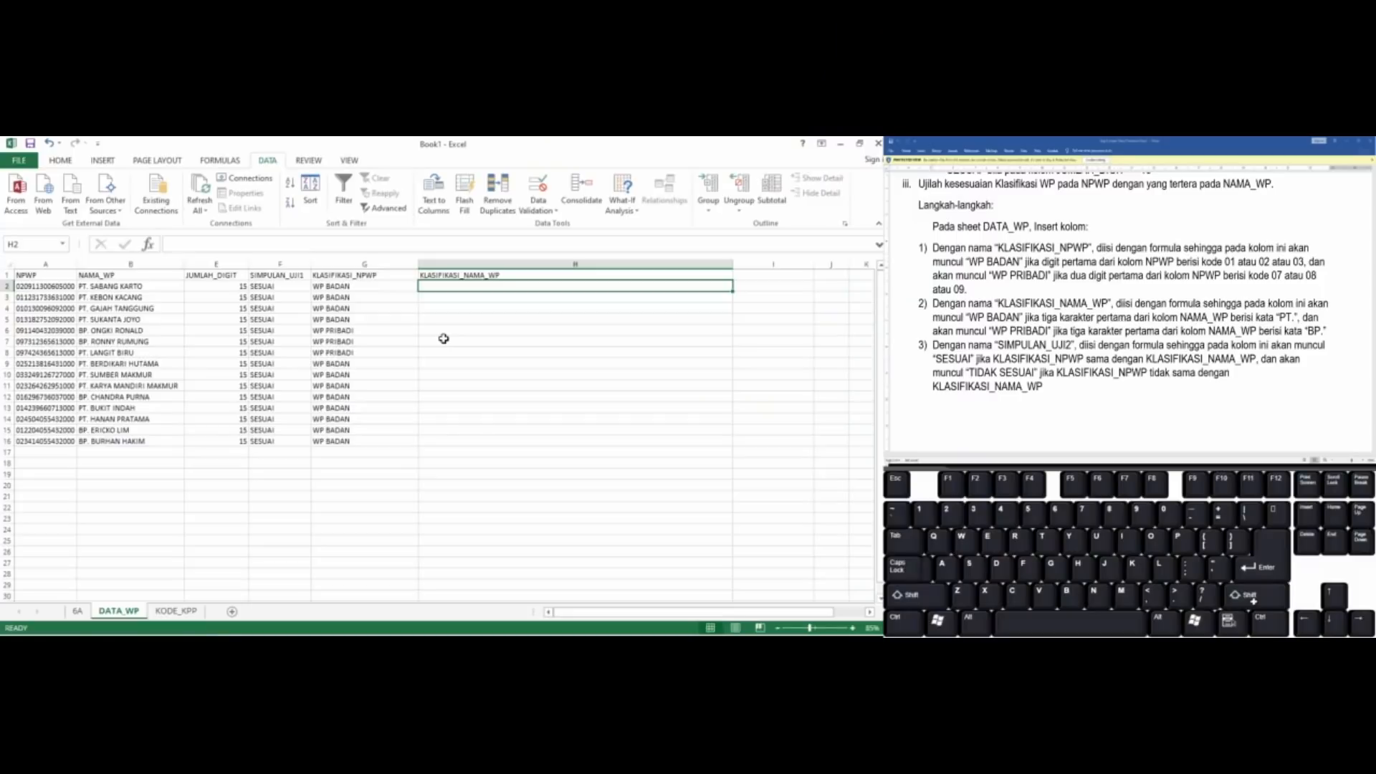
Copy the full text of G2's formula into H2, keeping its cell references unchanged
key(Left)
key(F2)
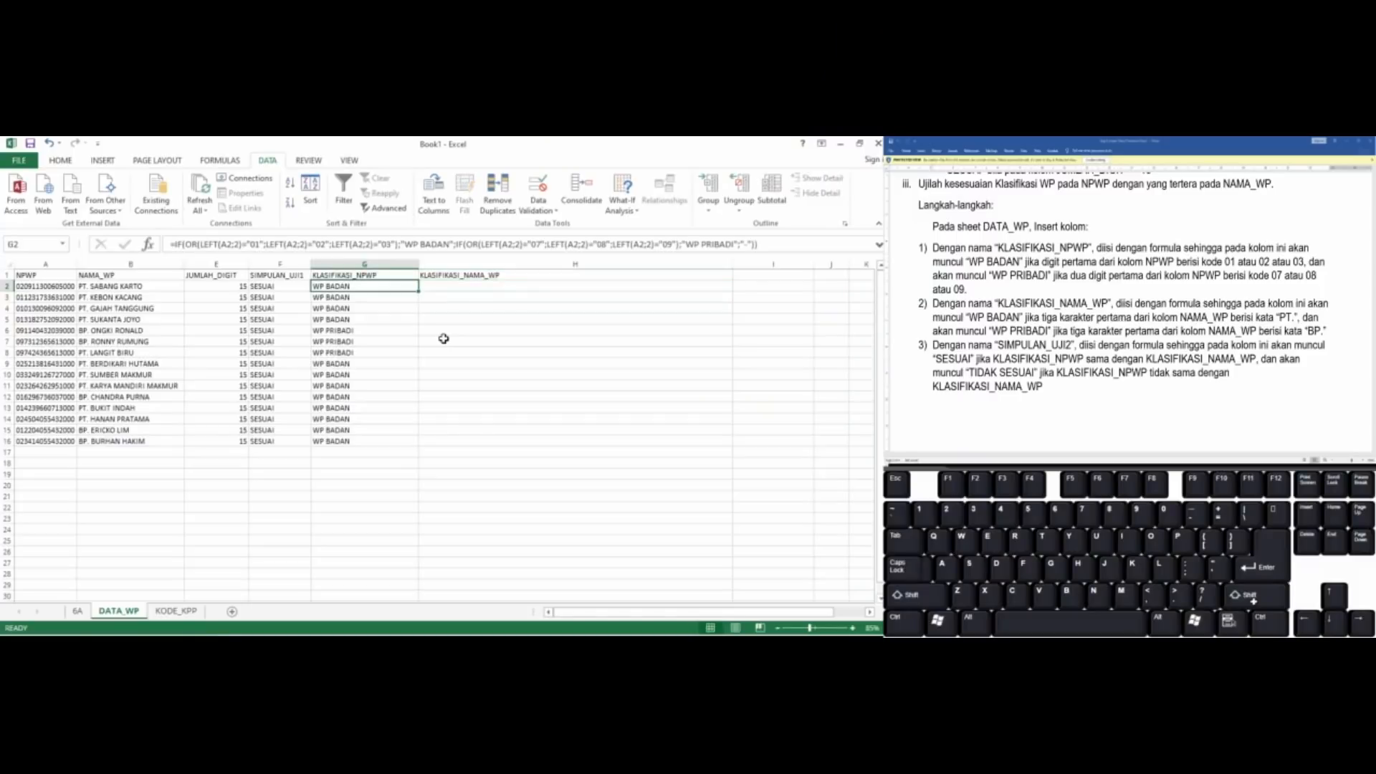
key(Home)
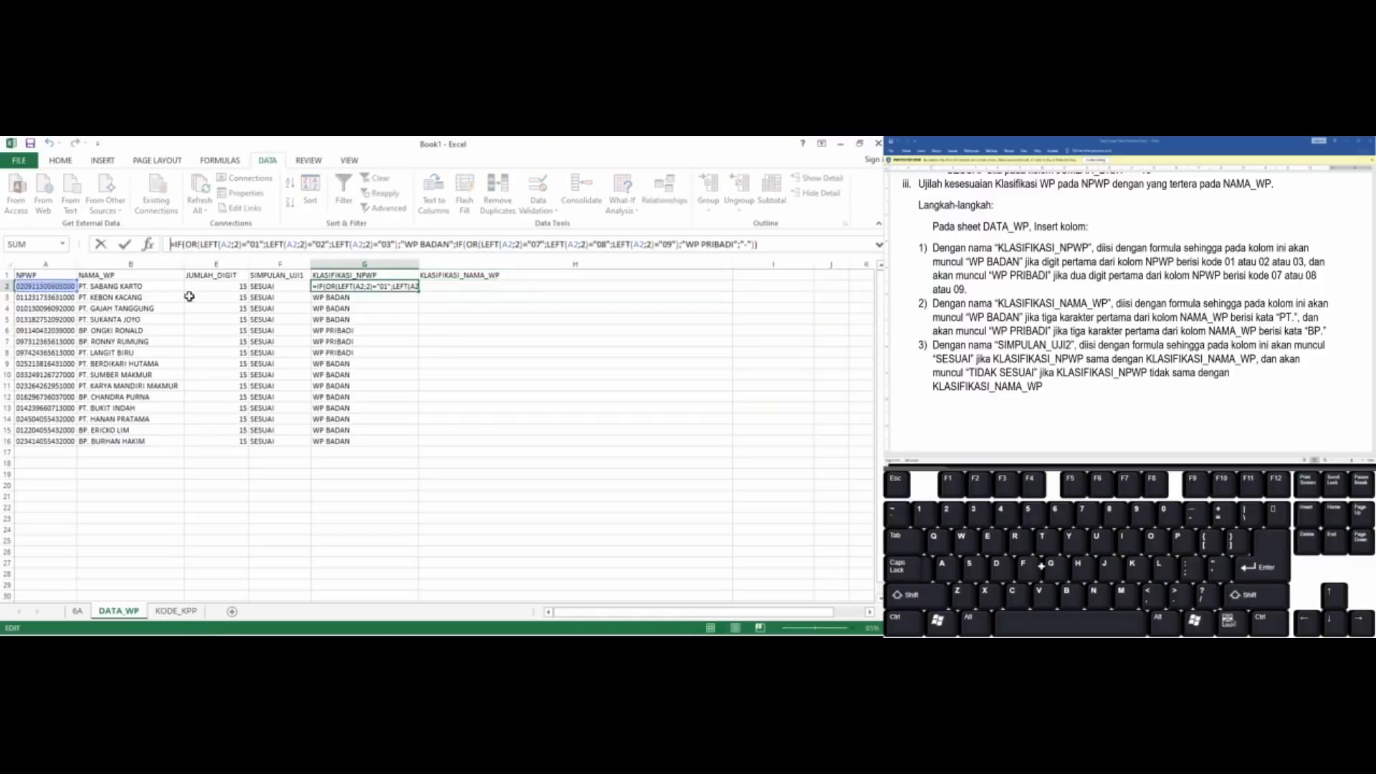
key(shift+End)
key(ctrl+c)
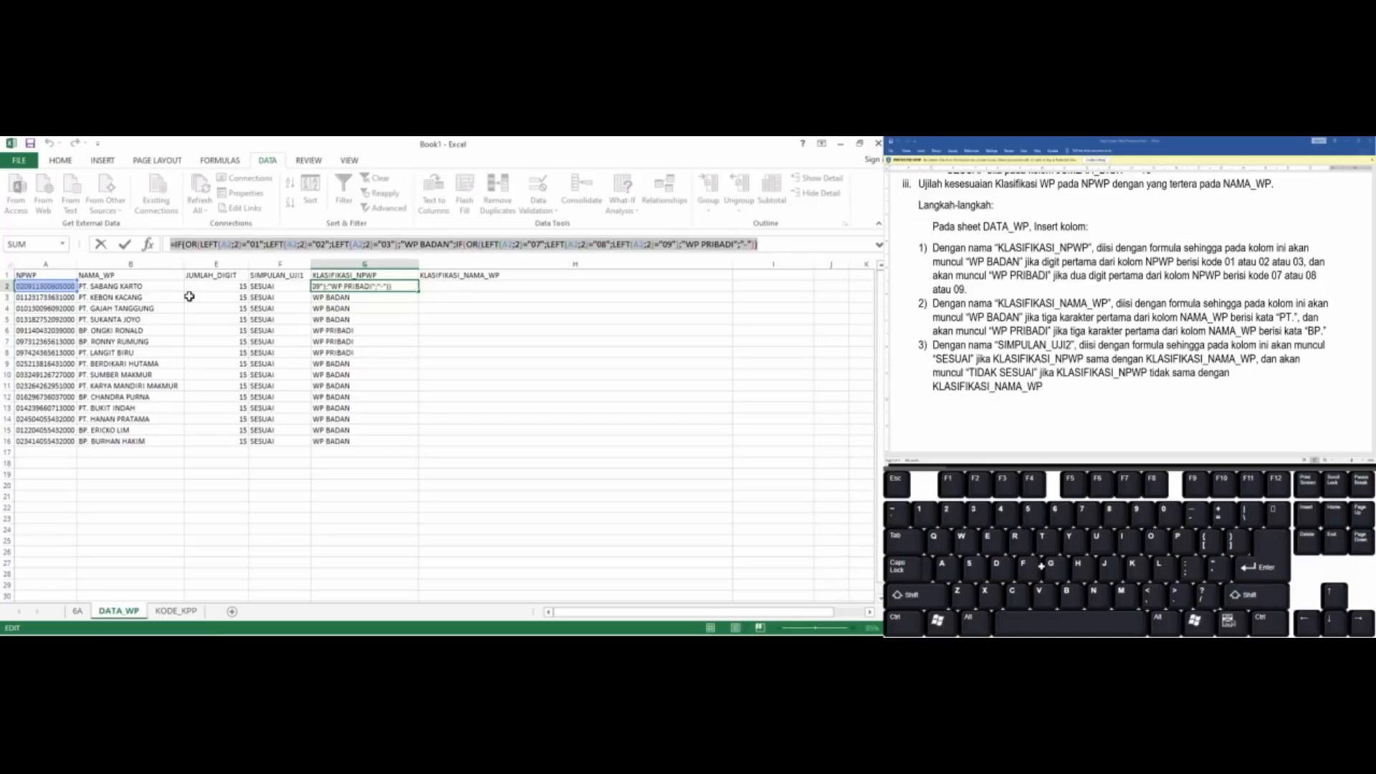
key(Return)
click(374, 295)
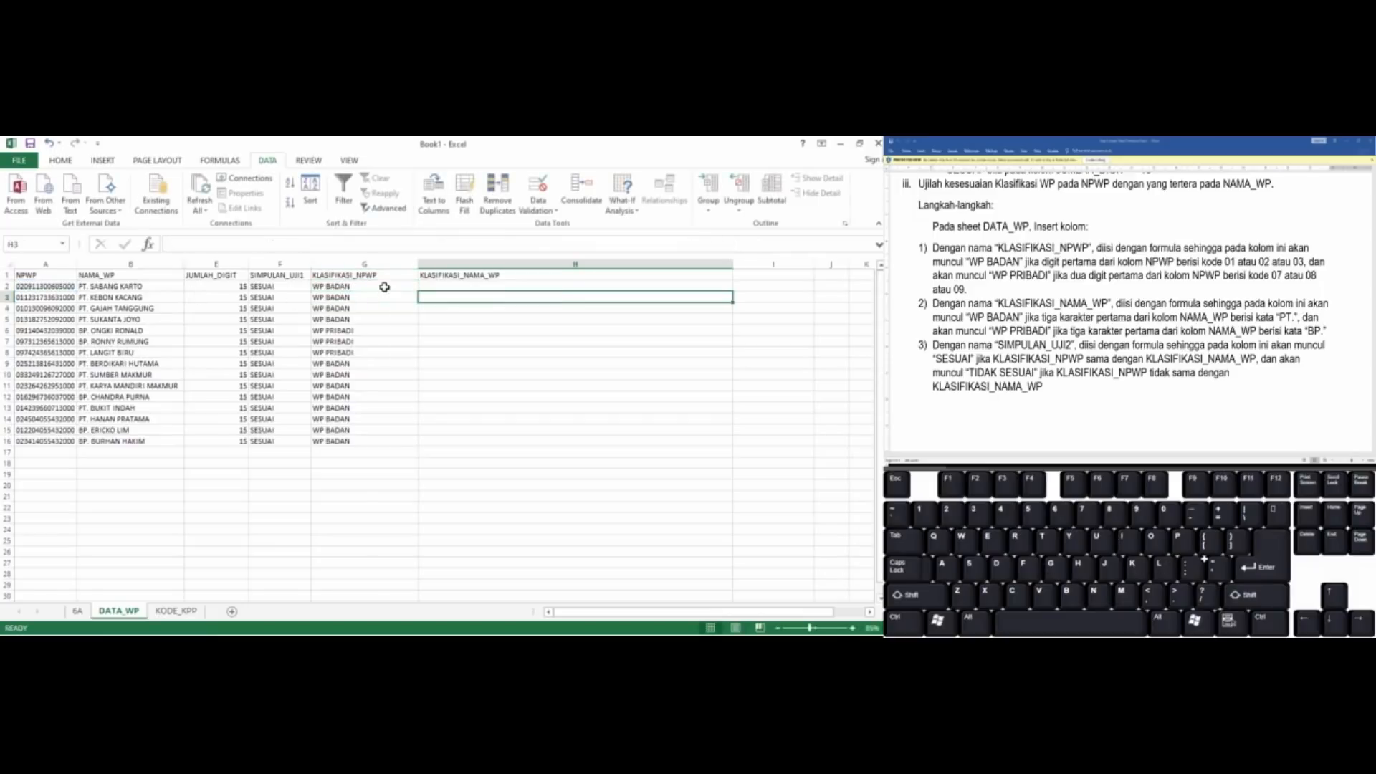
click(384, 286)
click(304, 246)
key(ctrl+v)
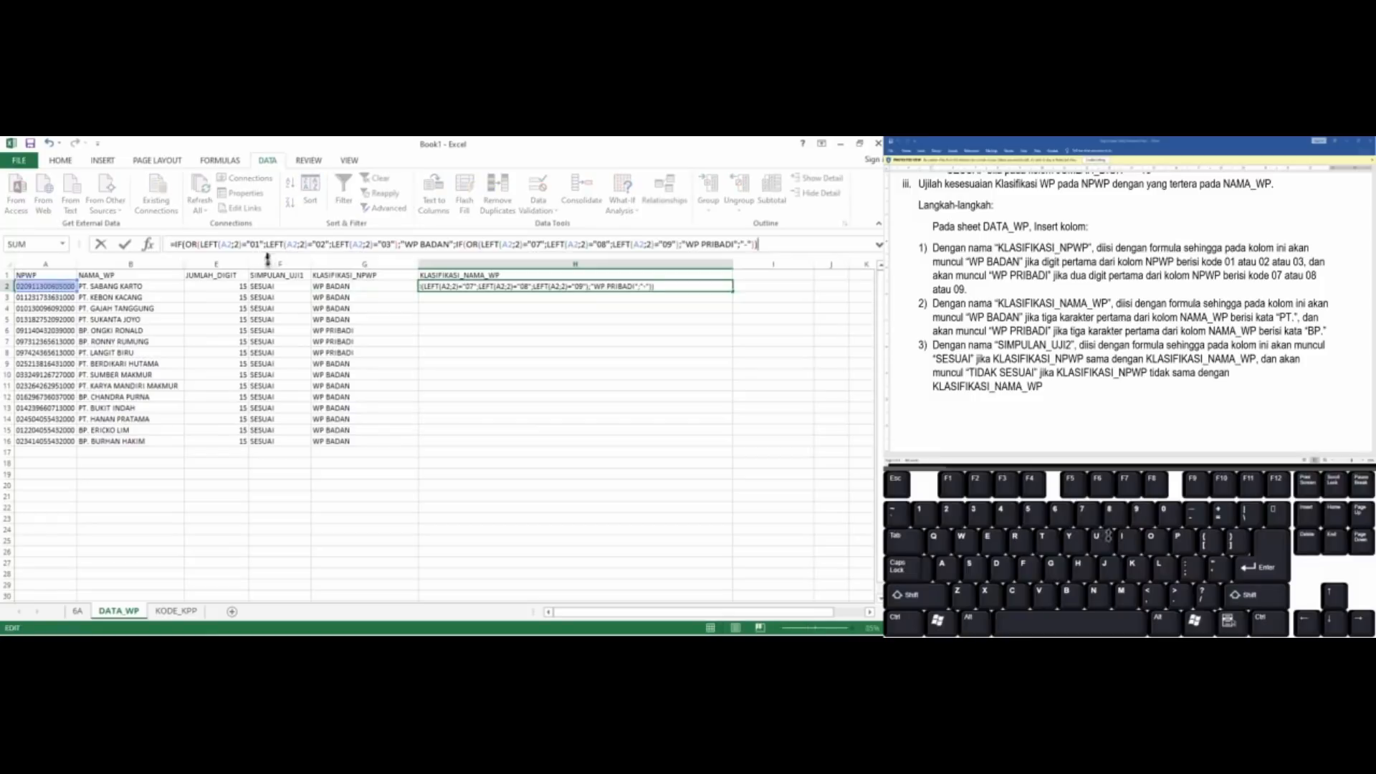
Change the first LEFT function in H2's formula to take 3 characters from B2
click(225, 244)
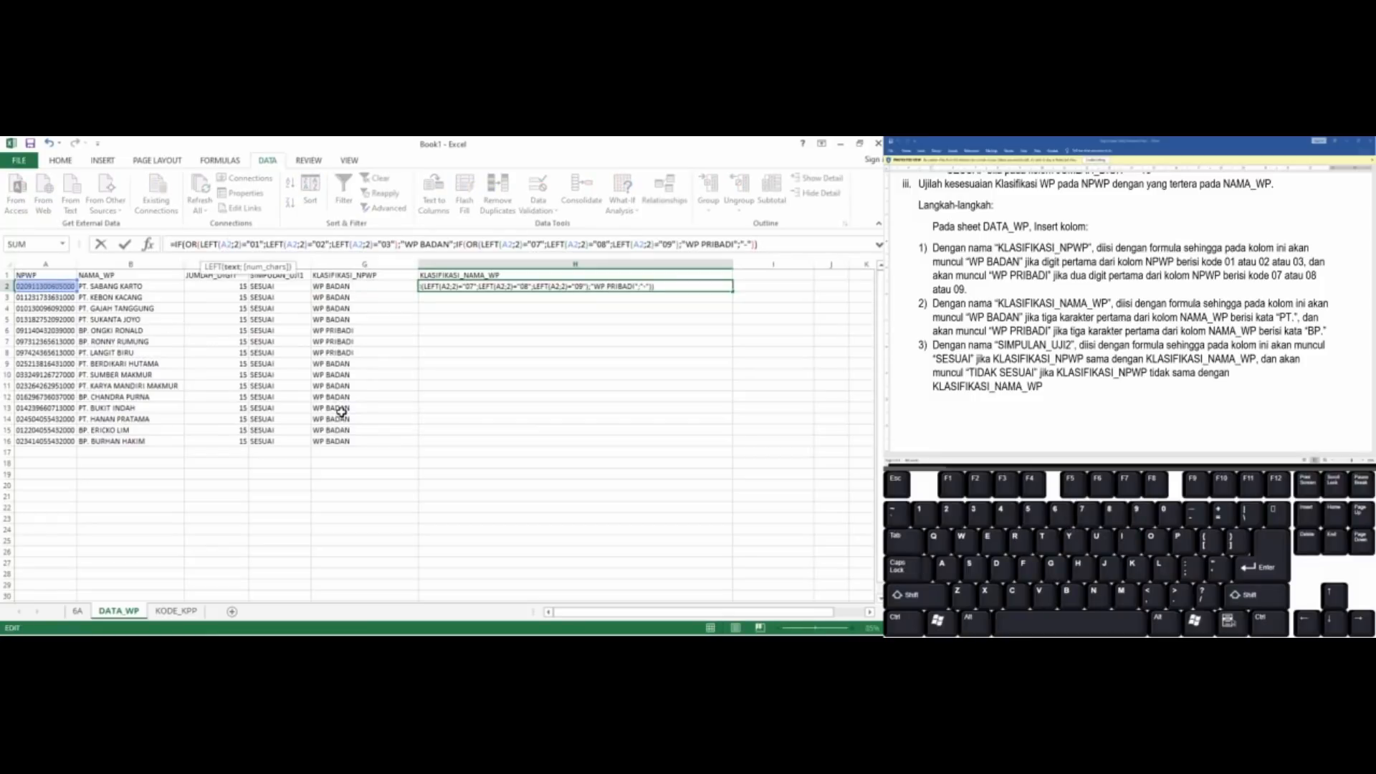
key(BackSpace)
text(b)
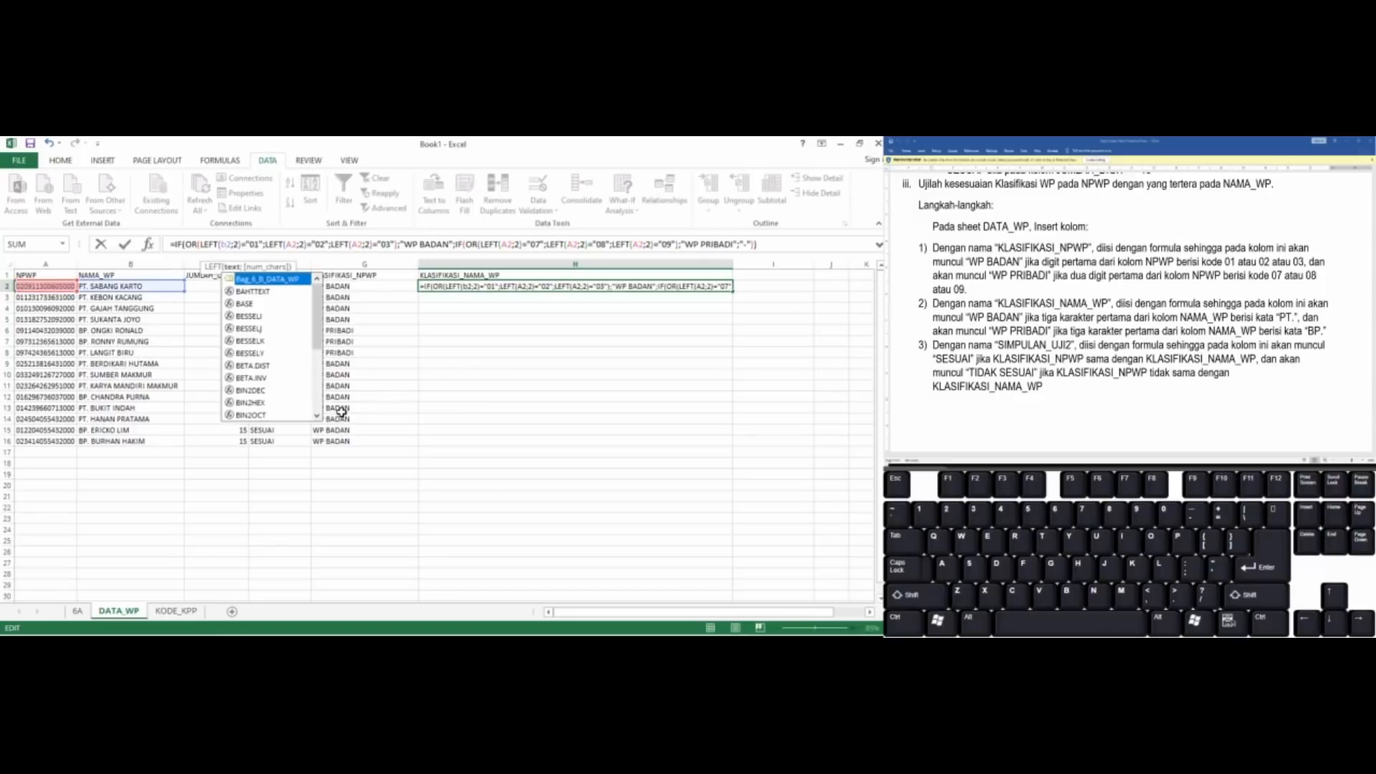
key(BackSpace)
text(B)
key(Right)
key(Right)
key(Right)
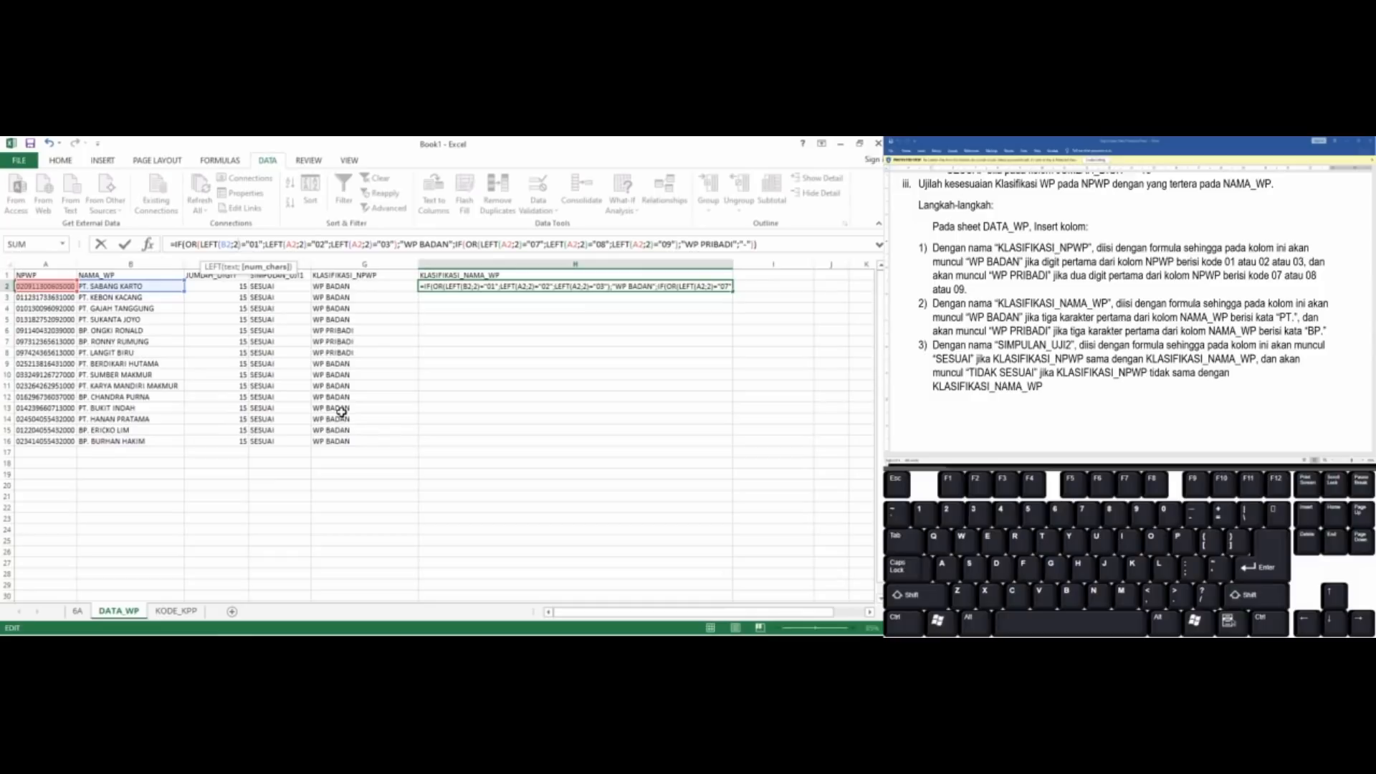
key(BackSpace)
text(3)
key(Right)
key(Right)
key(Right)
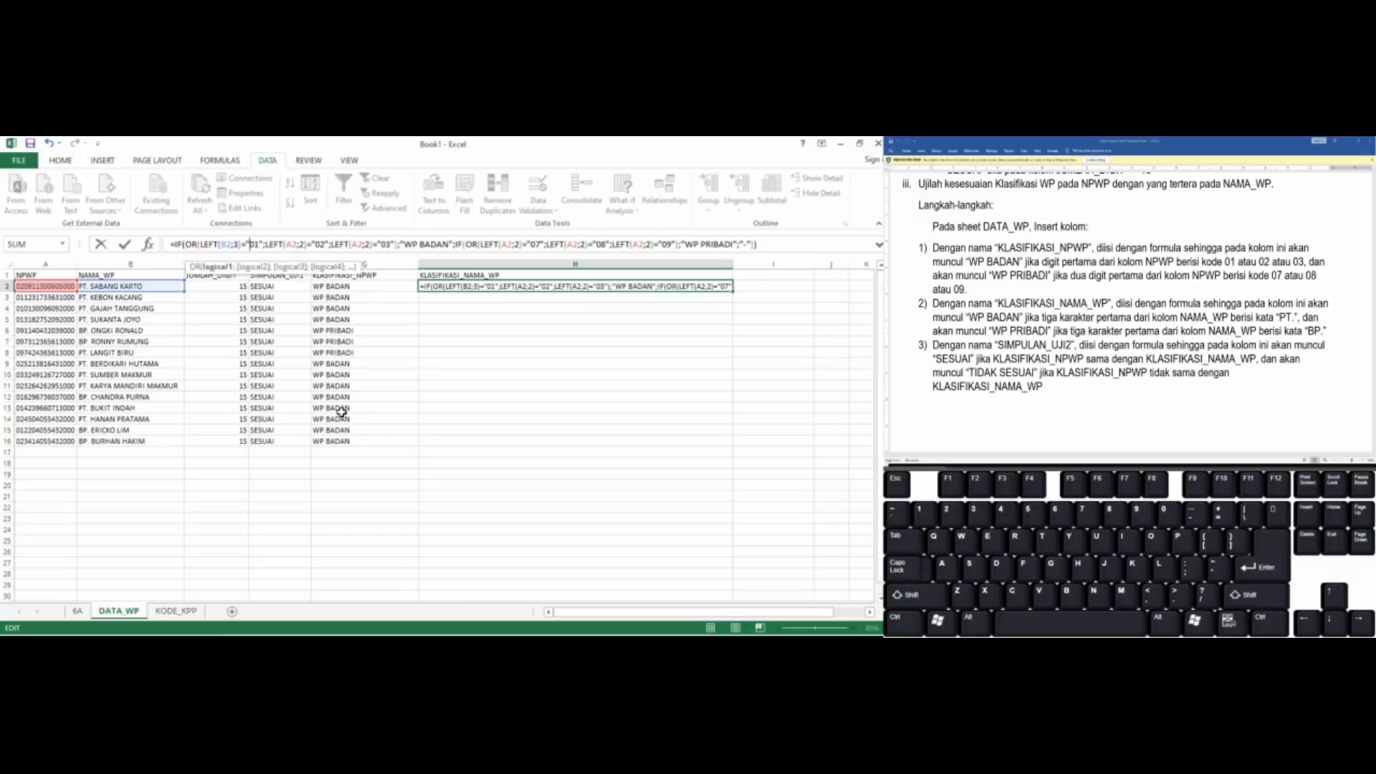
Replace the first comparison value "01" in H2's formula with "PT."
key(shift+Right)
key(shift+Right)
text(pt)
key(BackSpace)
key(BackSpace)
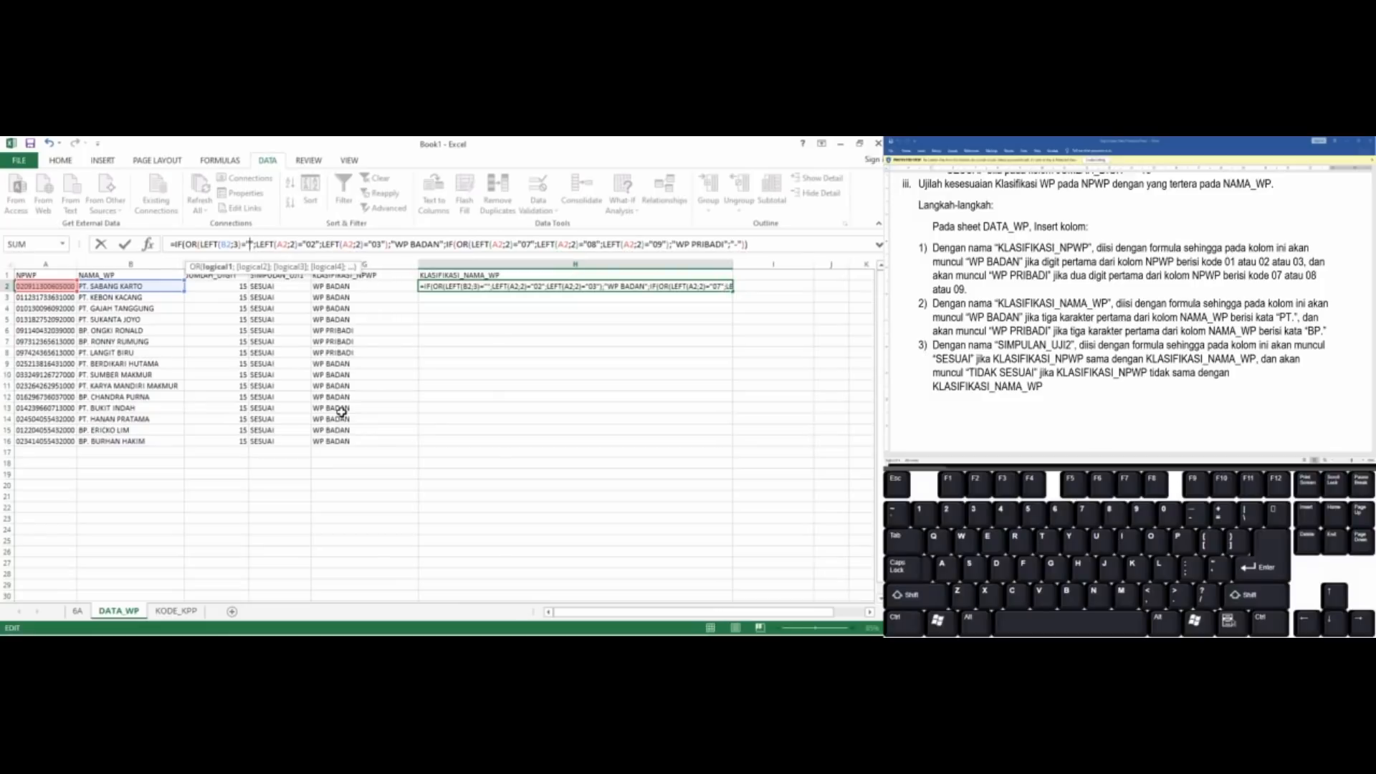
text(PT.)
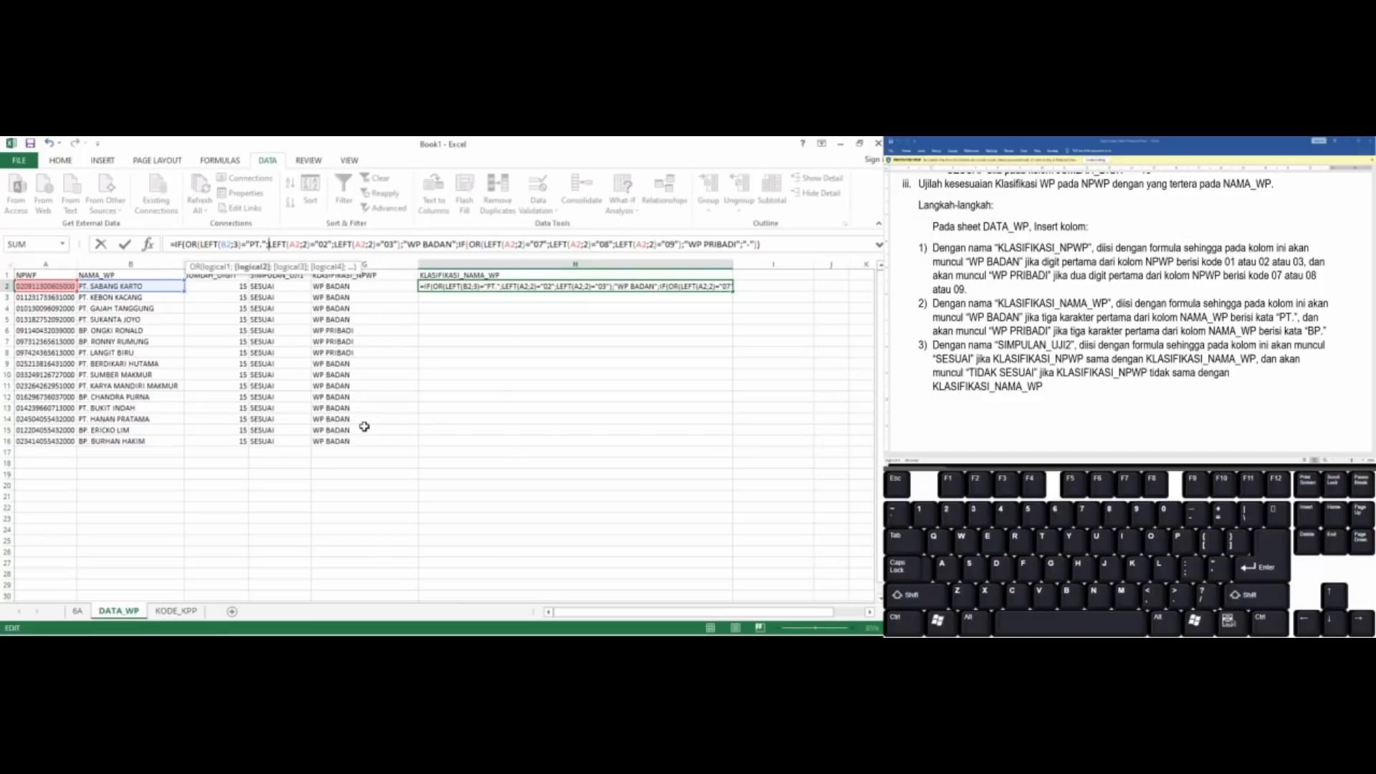
Remove the "02" and "03" LEFT conditions and the OR's closing parenthesis from H2's formula
key(shift+Right)
key(shift+Right)
key(shift+Right)
key(shift+Right)
key(shift+Right)
key(shift+Right)
key(shift+Right)
key(shift+Right)
key(shift+Right)
key(shift+Right)
key(shift+Right)
key(shift+Right)
key(shift+Right)
key(shift+Right)
key(shift+Right)
key(shift+Right)
key(shift+Right)
key(shift+Right)
key(shift+Right)
key(shift+Right)
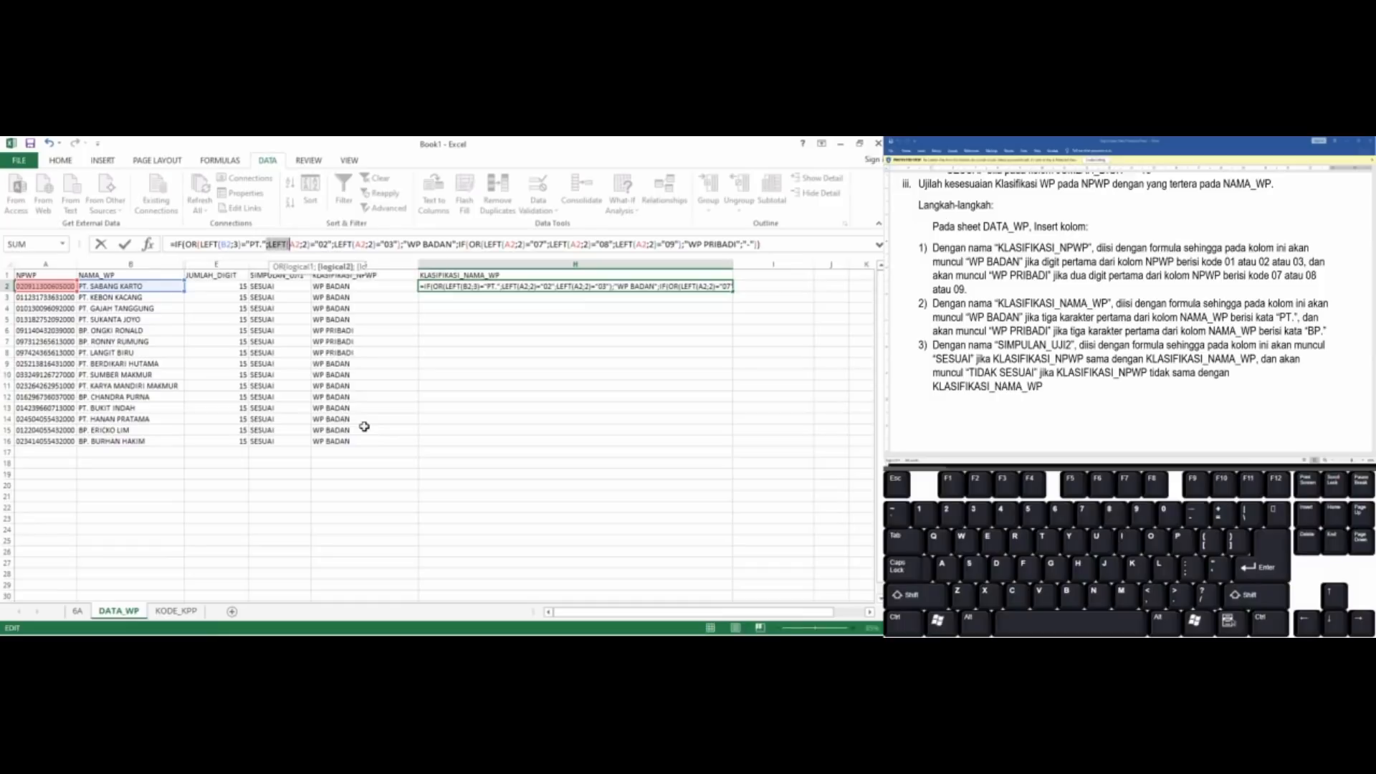
key(shift+Right)
key(shift+Right)
key(shift+Right)
key(shift+Right)
key(shift+Right)
key(shift+Right)
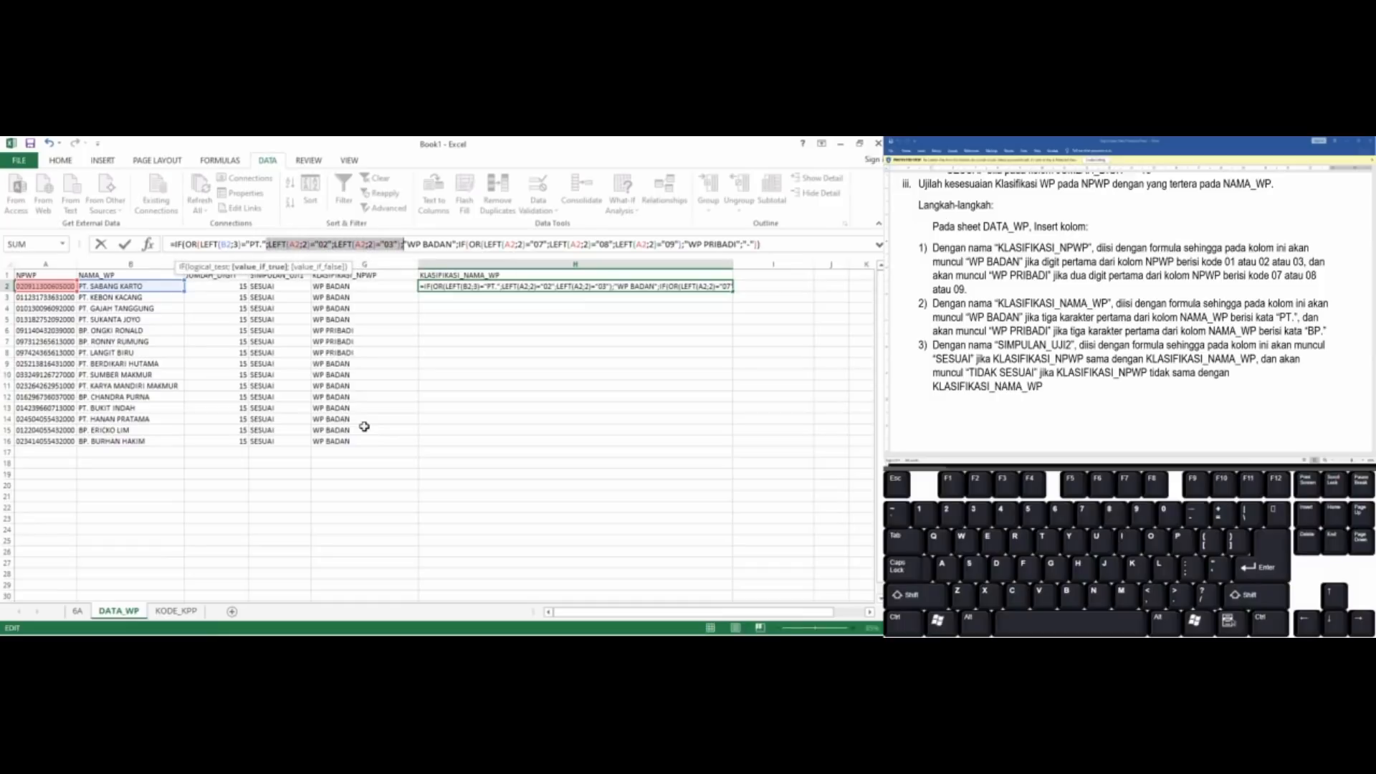
key(shift+Left)
key(Delete)
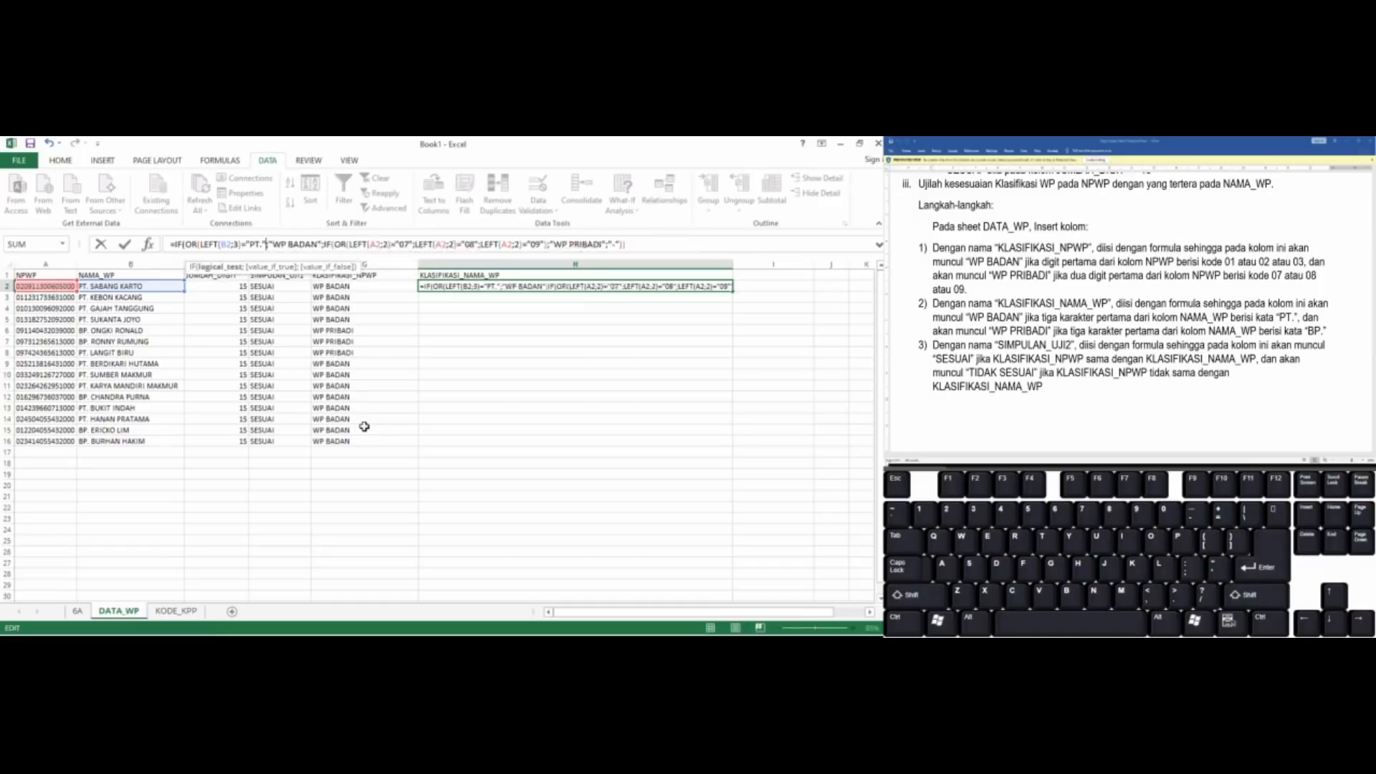
Remove the OR function and its opening parenthesis from the first IF in H2's formula
key(Left)
key(Left)
key(Left)
key(Left)
key(Left)
key(Left)
key(Left)
key(Left)
key(Left)
key(Left)
key(Left)
key(Left)
key(Left)
key(Left)
key(Left)
key(Left)
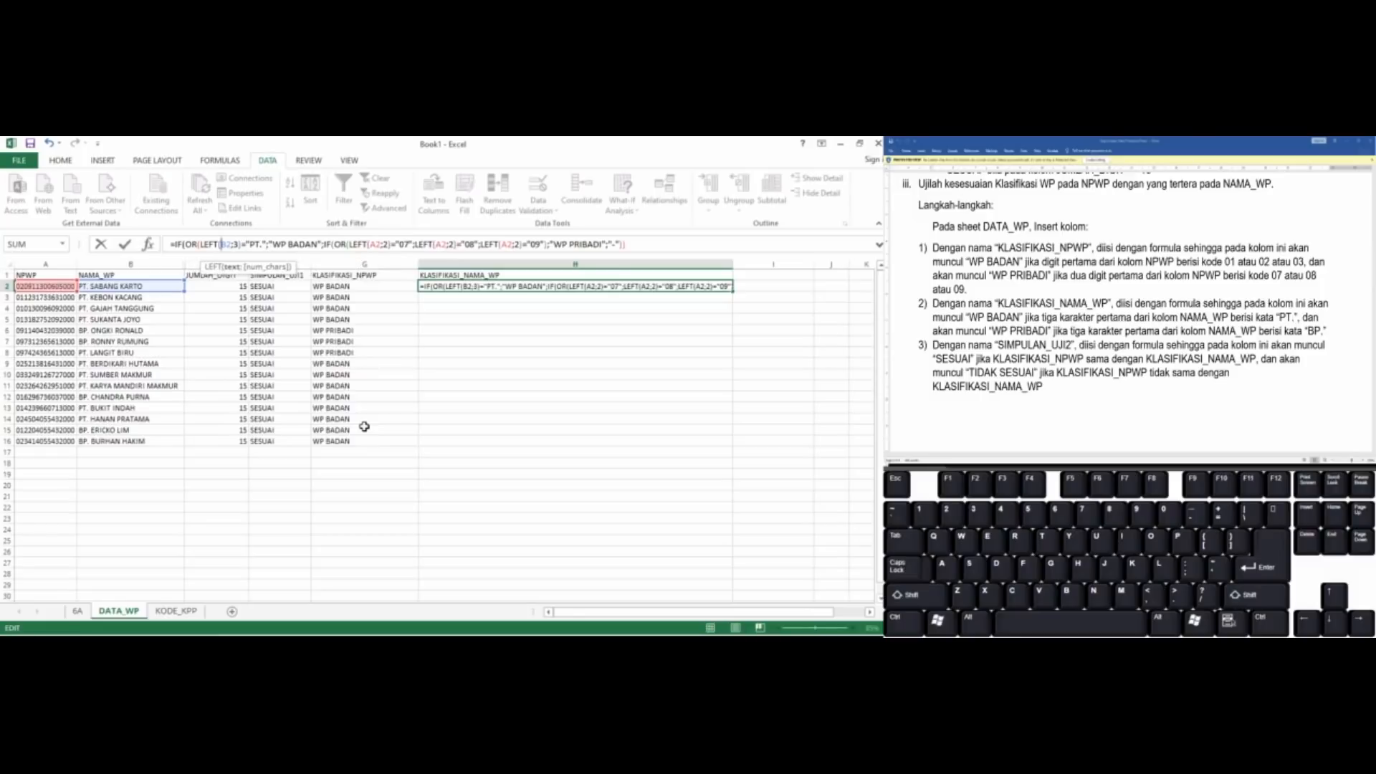
key(BackSpace)
key(BackSpace)
key(BackSpace)
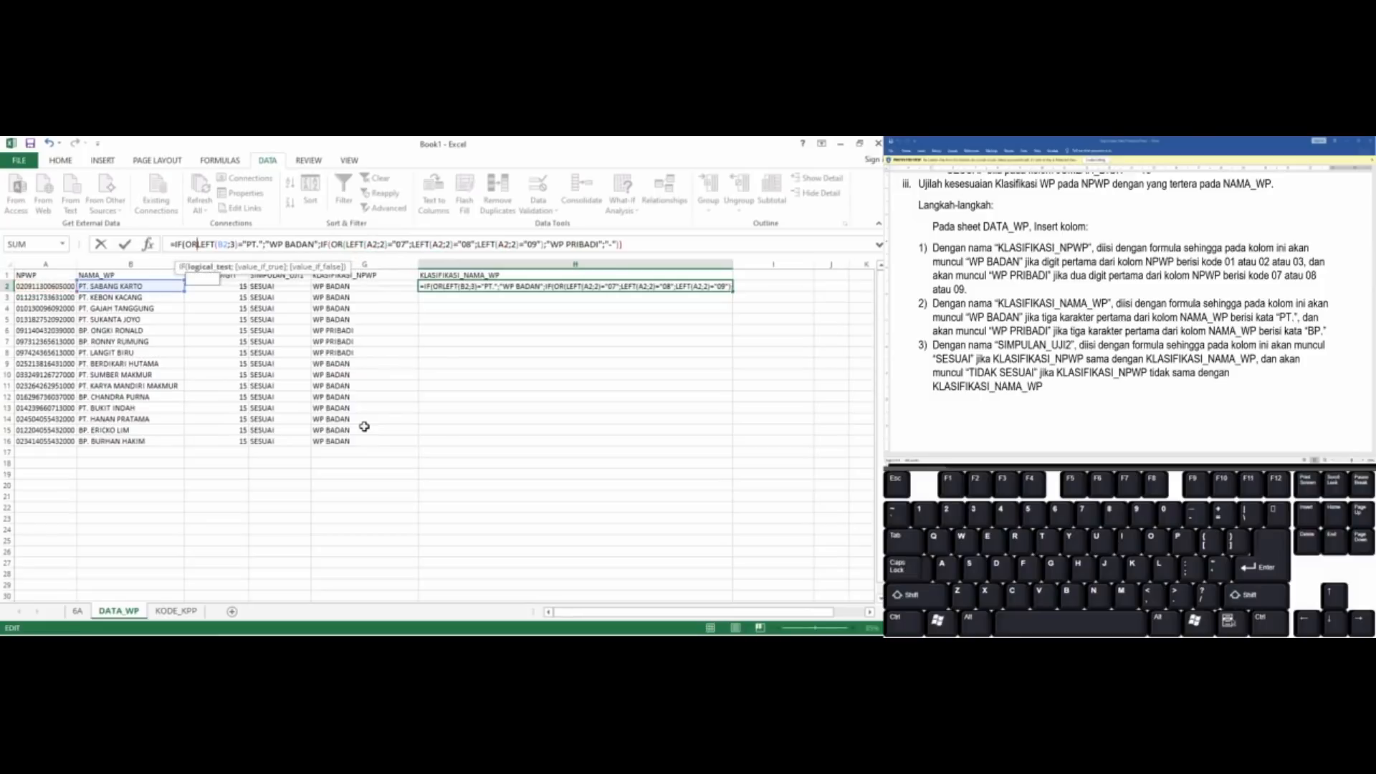
Remove the OR function and its opening parenthesis from the nested IF in H2's formula
key(Right)
key(Right)
key(Right)
key(Right)
key(Right)
key(Right)
key(Right)
key(Right)
key(Right)
key(Right)
key(Right)
key(Right)
key(Right)
key(Right)
key(Right)
key(Right)
key(Right)
key(Right)
key(Right)
key(Right)
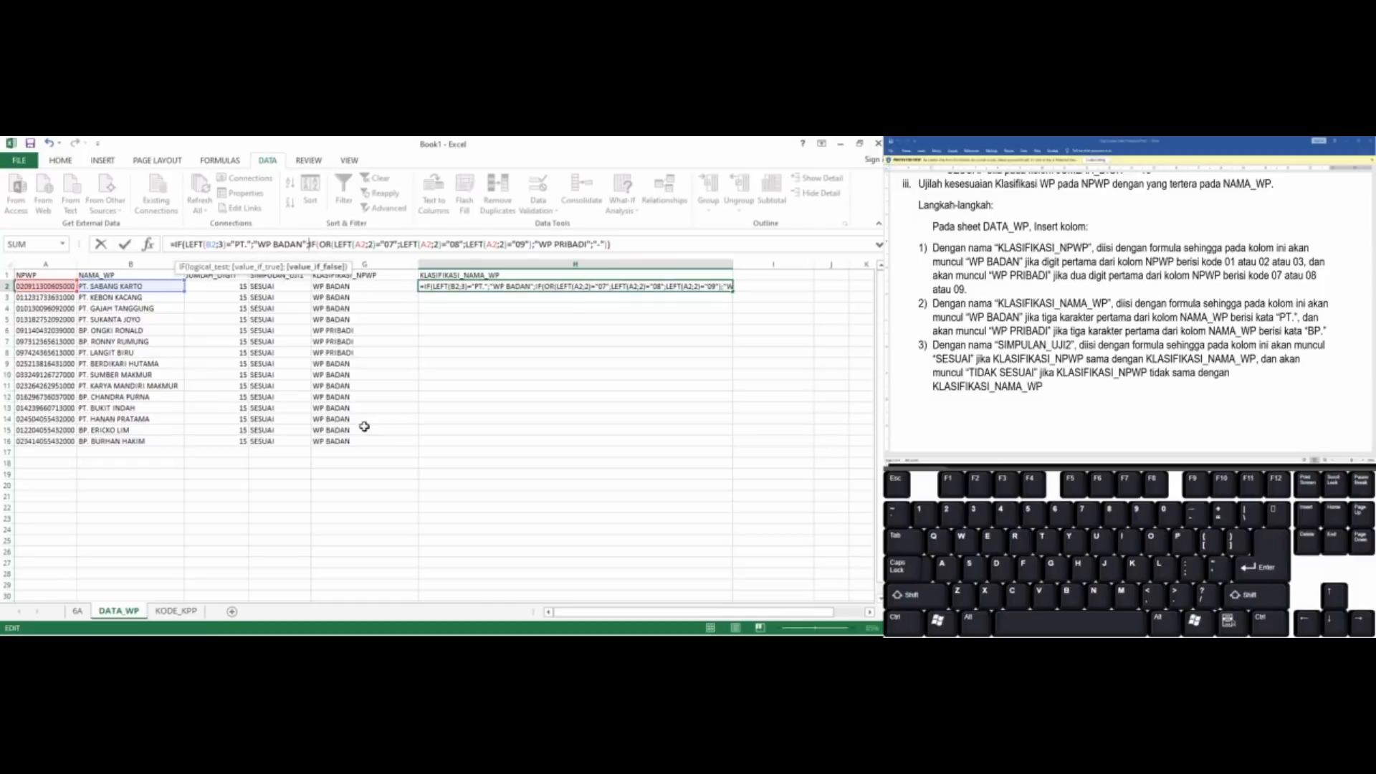
key(Right)
key(Right)
key(Right)
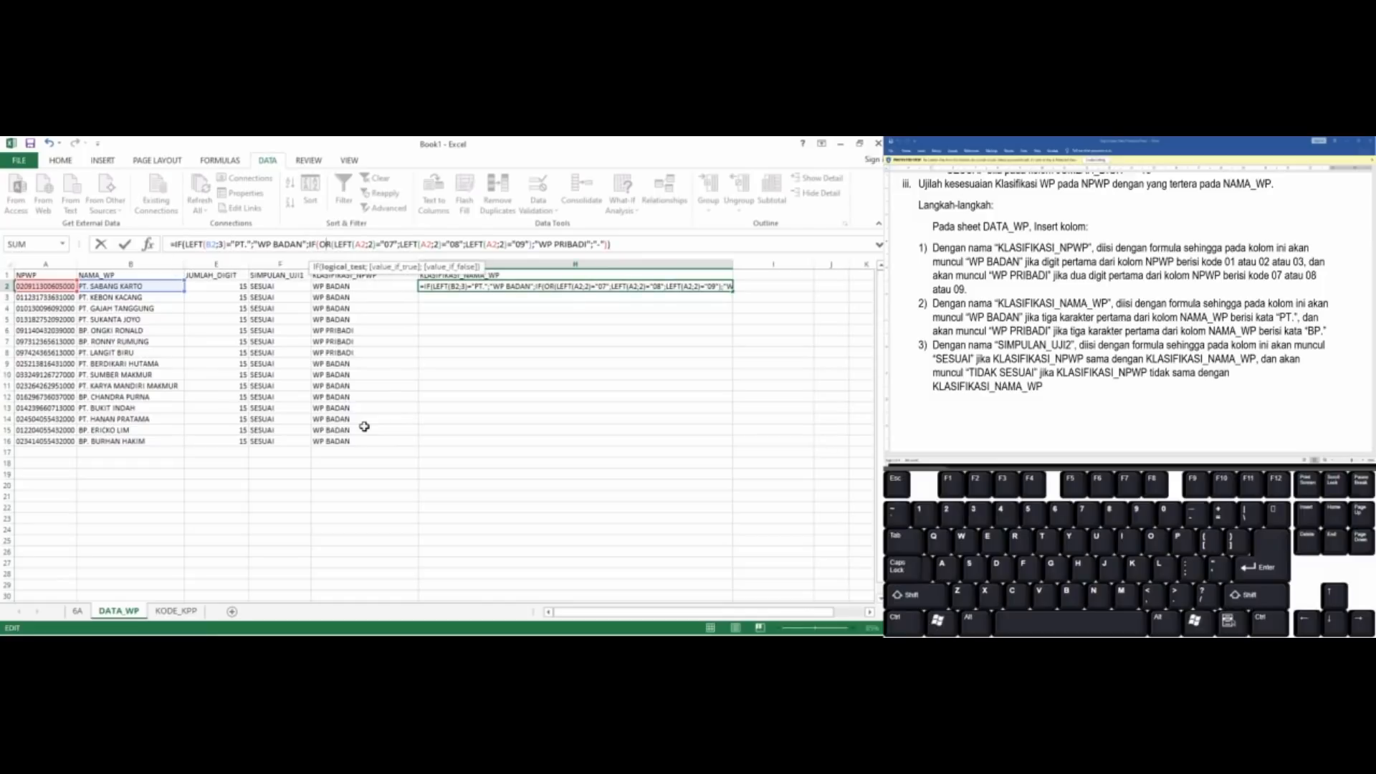
key(shift+Right)
key(shift+Right)
key(Delete)
key(Delete)
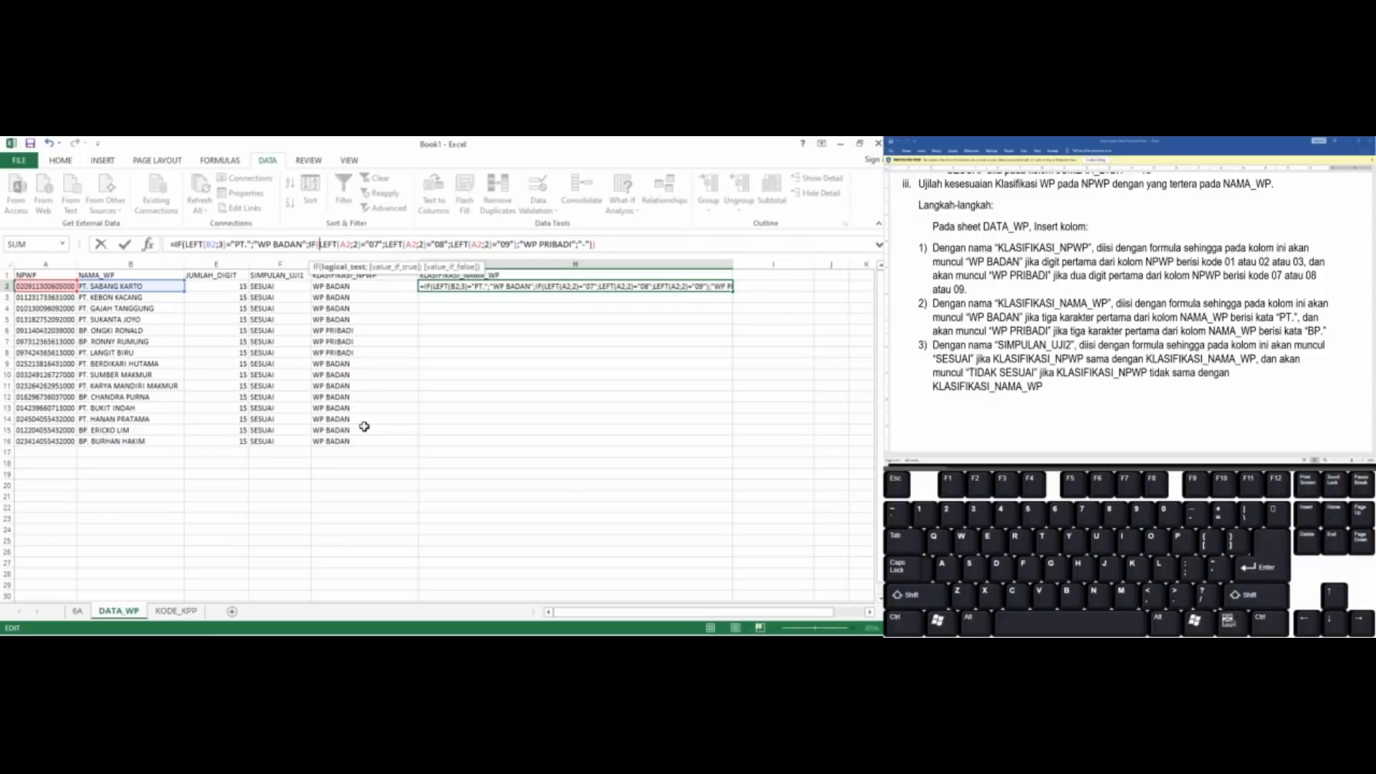
Delete the "08" and "09" LEFT conditions and the leftover OR parenthesis from the nested IF in H2
key(Right)
key(Right)
key(Right)
key(Right)
key(Right)
key(Right)
key(Right)
key(Right)
key(Right)
key(Right)
key(Right)
key(Right)
key(Right)
key(Right)
key(Right)
key(Right)
key(shift+Right)
key(shift+Right)
key(shift+Right)
key(shift+Right)
key(shift+Right)
key(shift+Right)
key(shift+Right)
key(shift+Right)
key(shift+Right)
key(shift+Right)
key(shift+Right)
key(shift+Right)
key(shift+Right)
key(shift+Right)
key(shift+Right)
key(shift+Right)
key(shift+Right)
key(shift+Right)
key(shift+Right)
key(shift+Right)
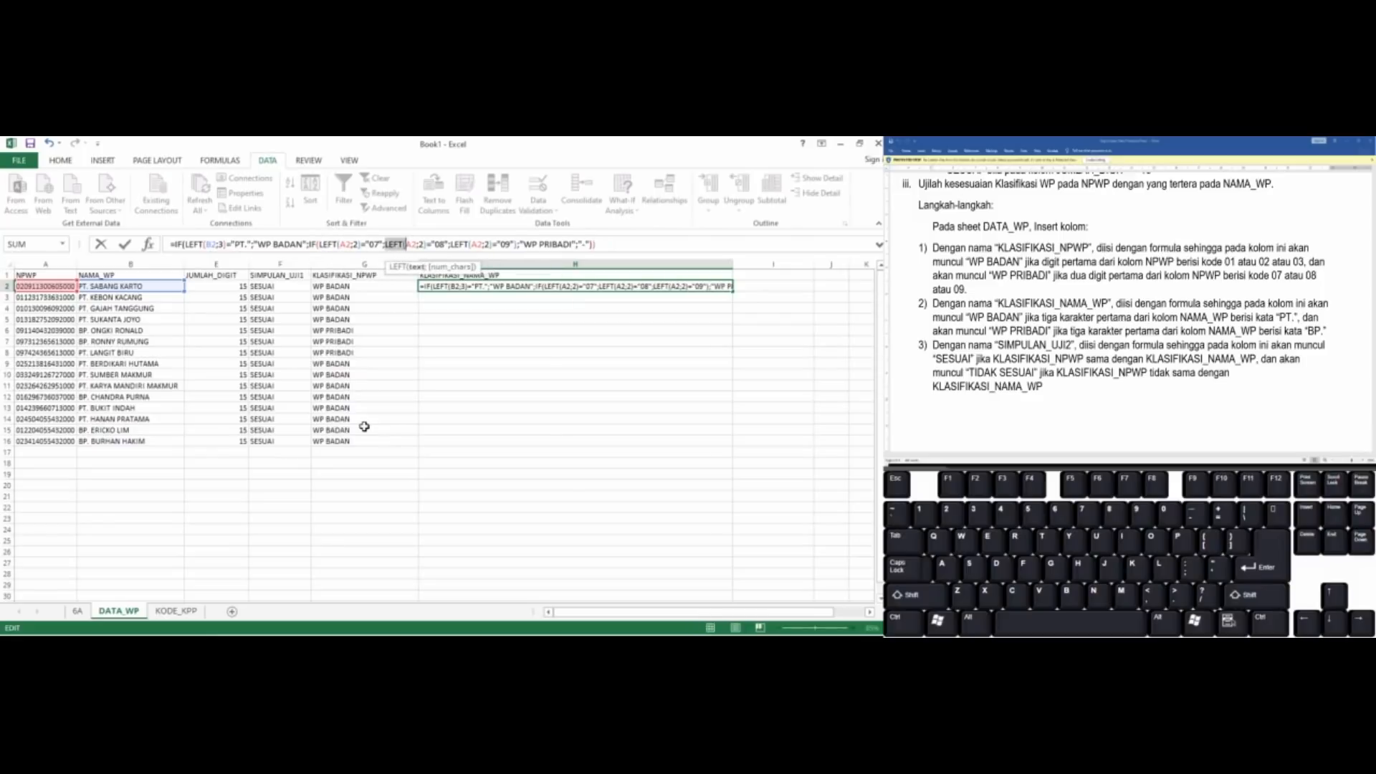
key(shift+Right)
key(shift+Right)
key(shift+Right)
key(shift+Right)
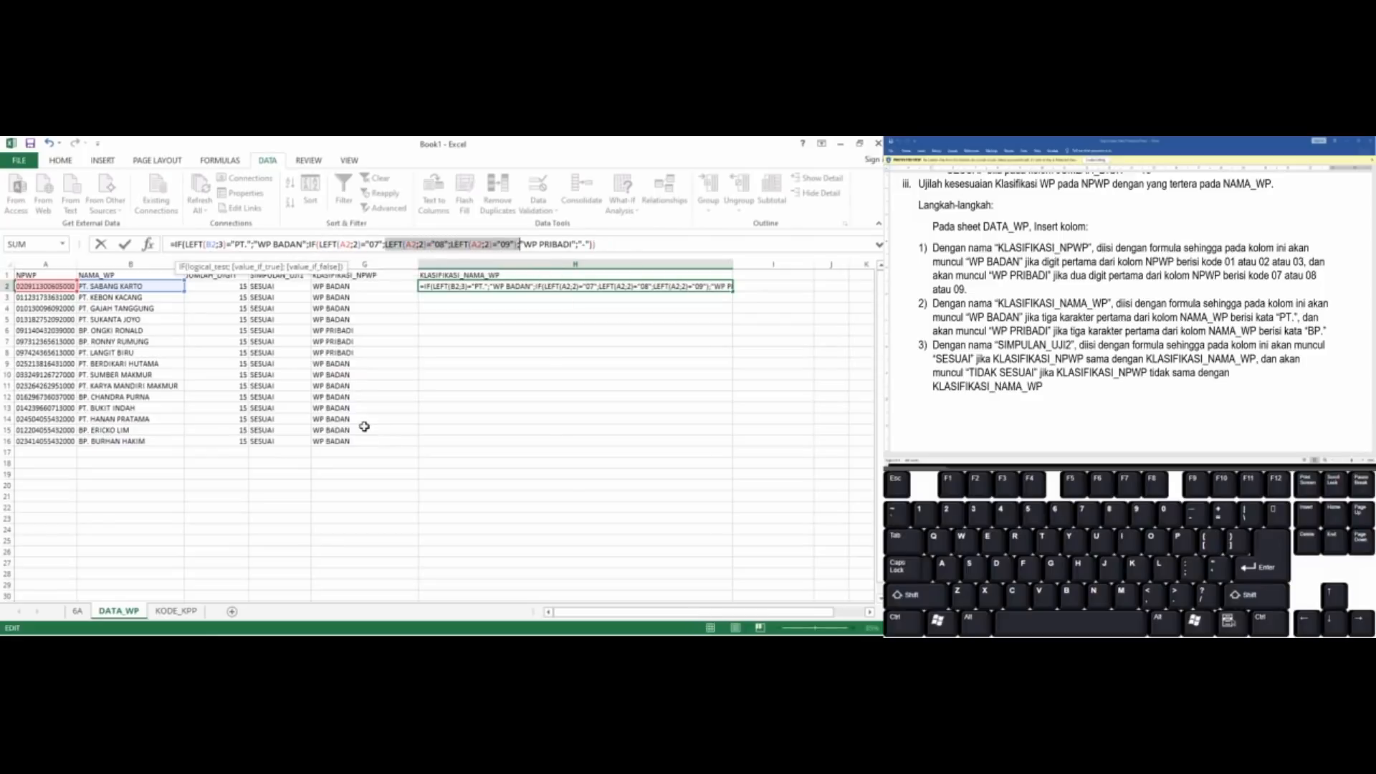
key(Delete)
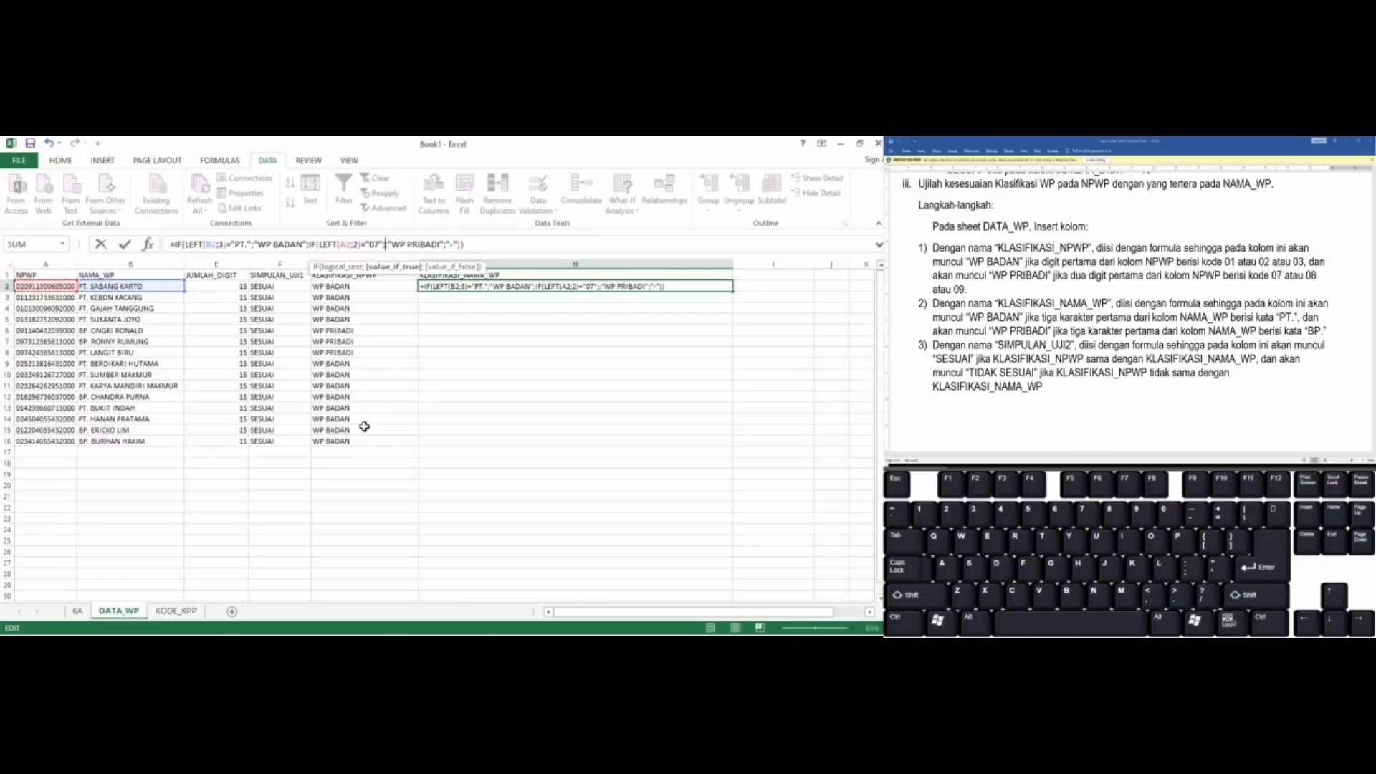
key(Delete)
Replace the comparison value "07" in H2's nested IF with "BP."
key(Left)
Change the nested IF's LEFT function to take 3 characters from B2, and commit H2's formula
key(Left)
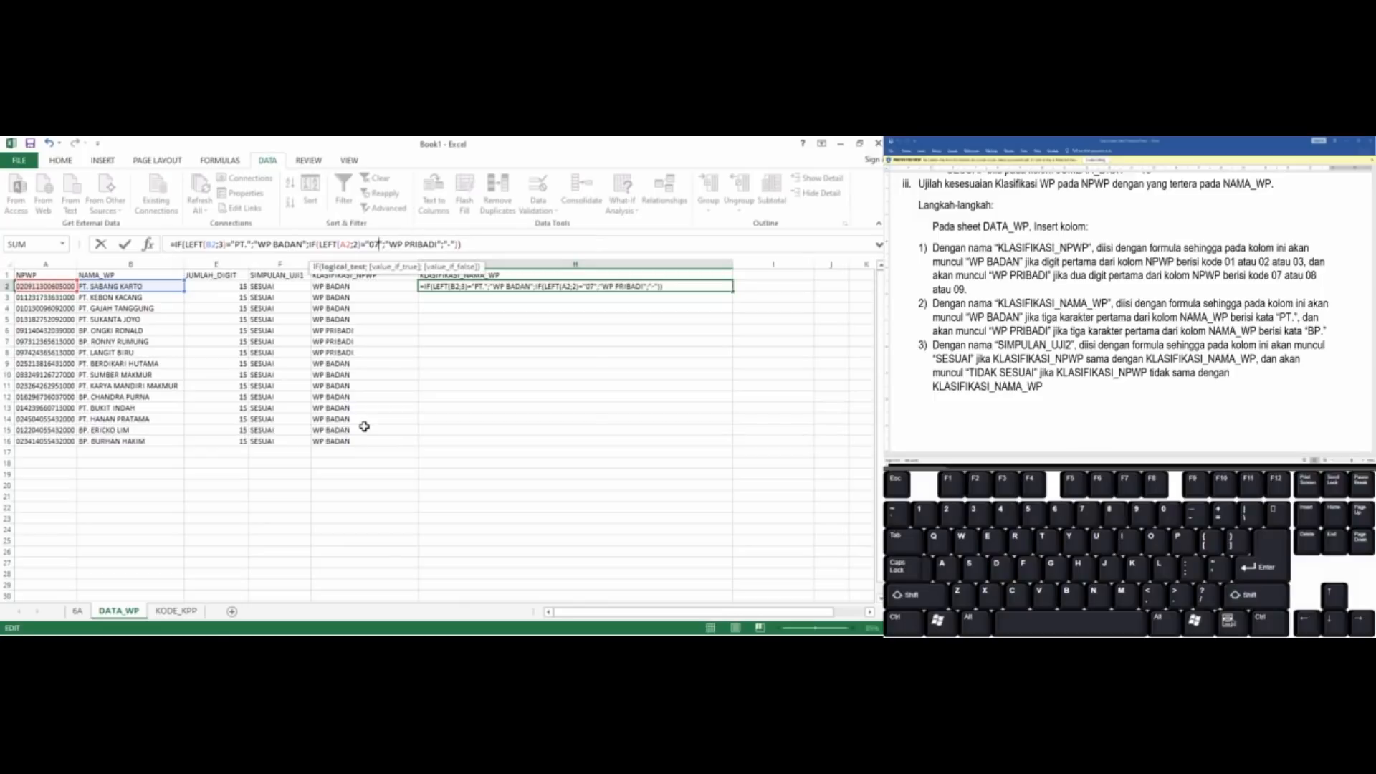
key(shift+Left)
key(shift+Left)
text(BP.)
key(Left)
key(Left)
key(Left)
key(Left)
key(Left)
key(Left)
key(Left)
key(Delete)
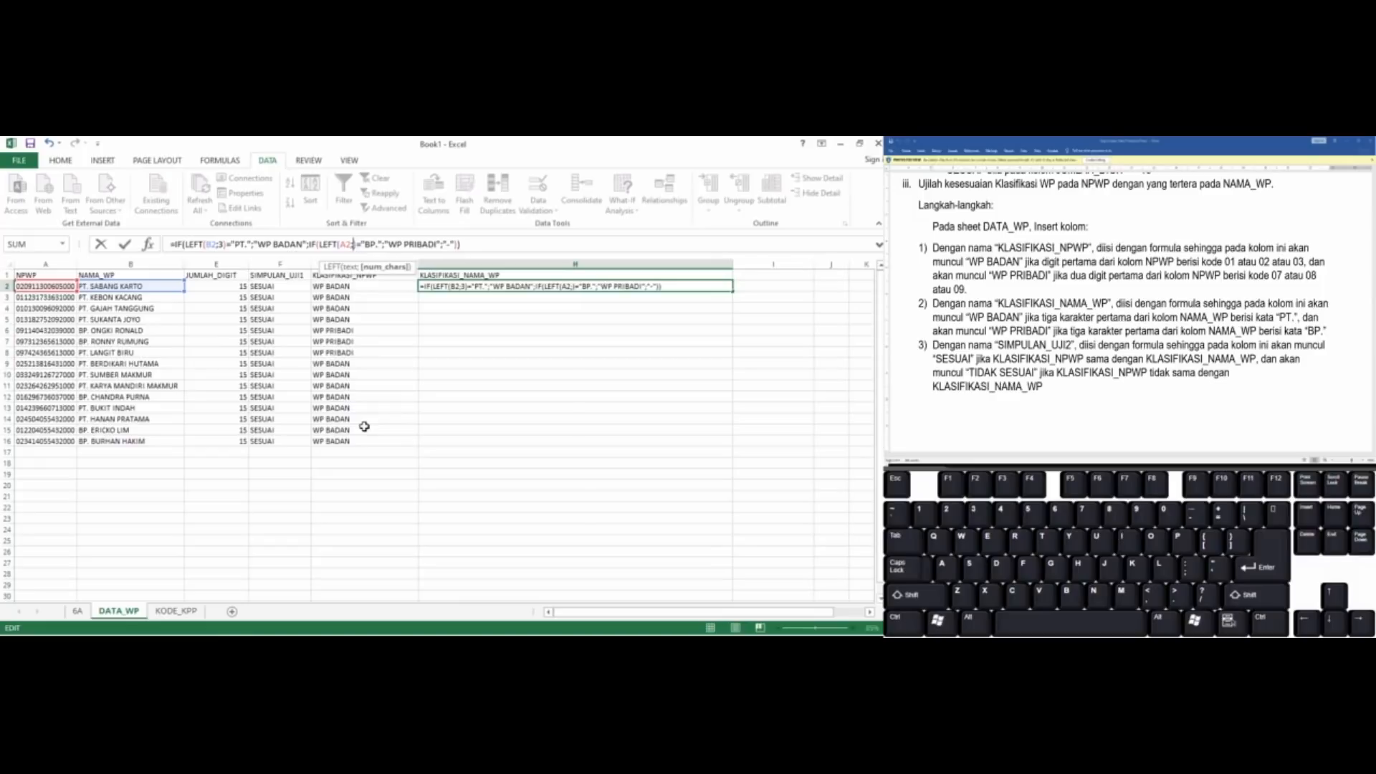
text(3)
key(BackSpace)
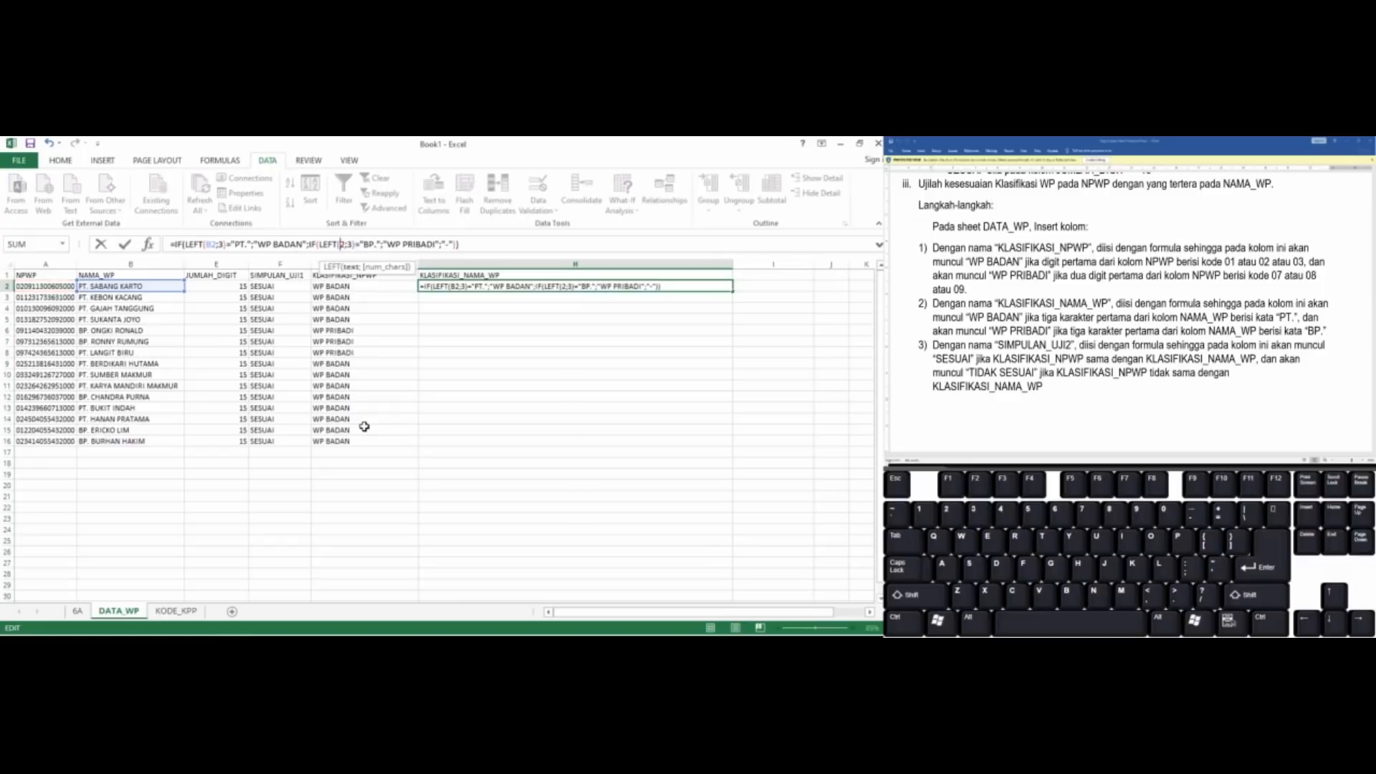
text(B)
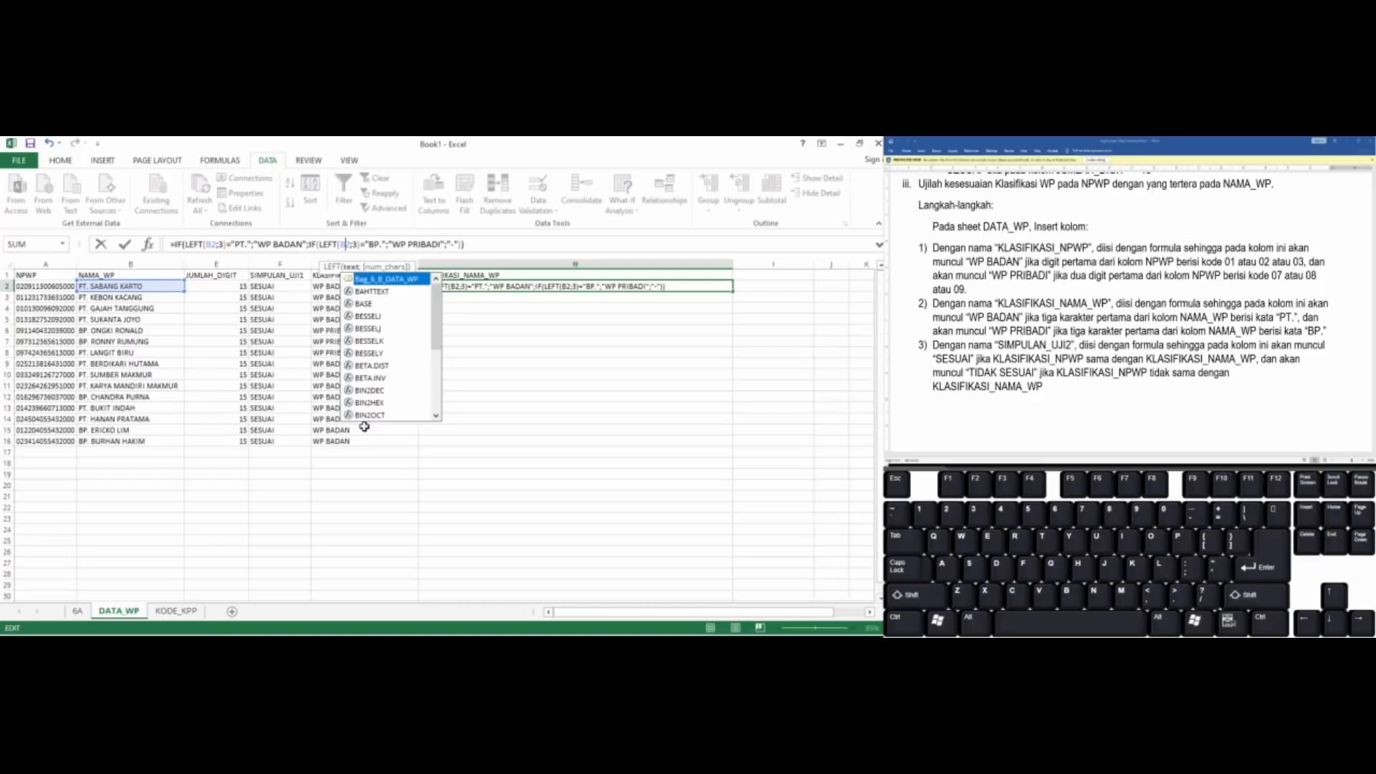
key(ctrl+Return)
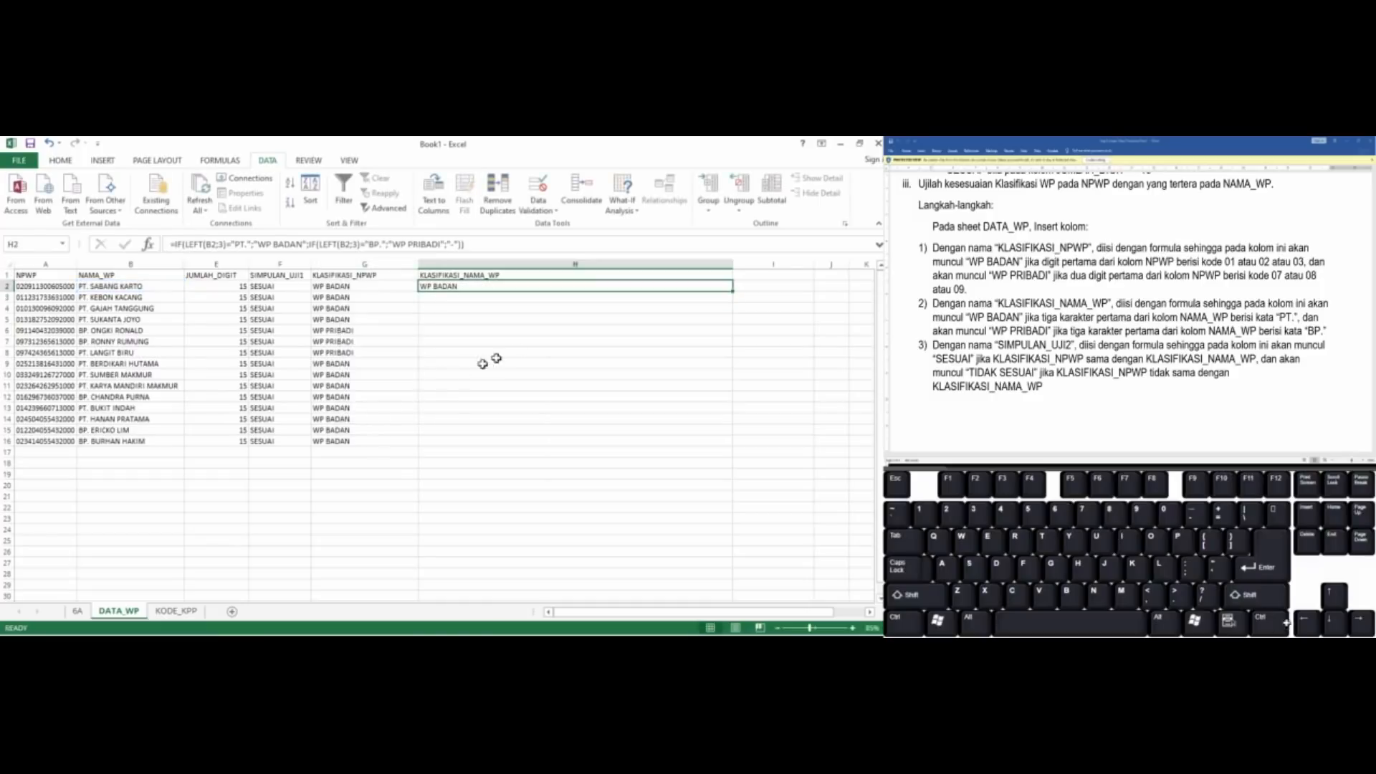
Fill the KLASIFIKASI_NAMA_WP formula from H2 down to H16 and compare row 8's two classifications
drag(731, 291, 723, 452)
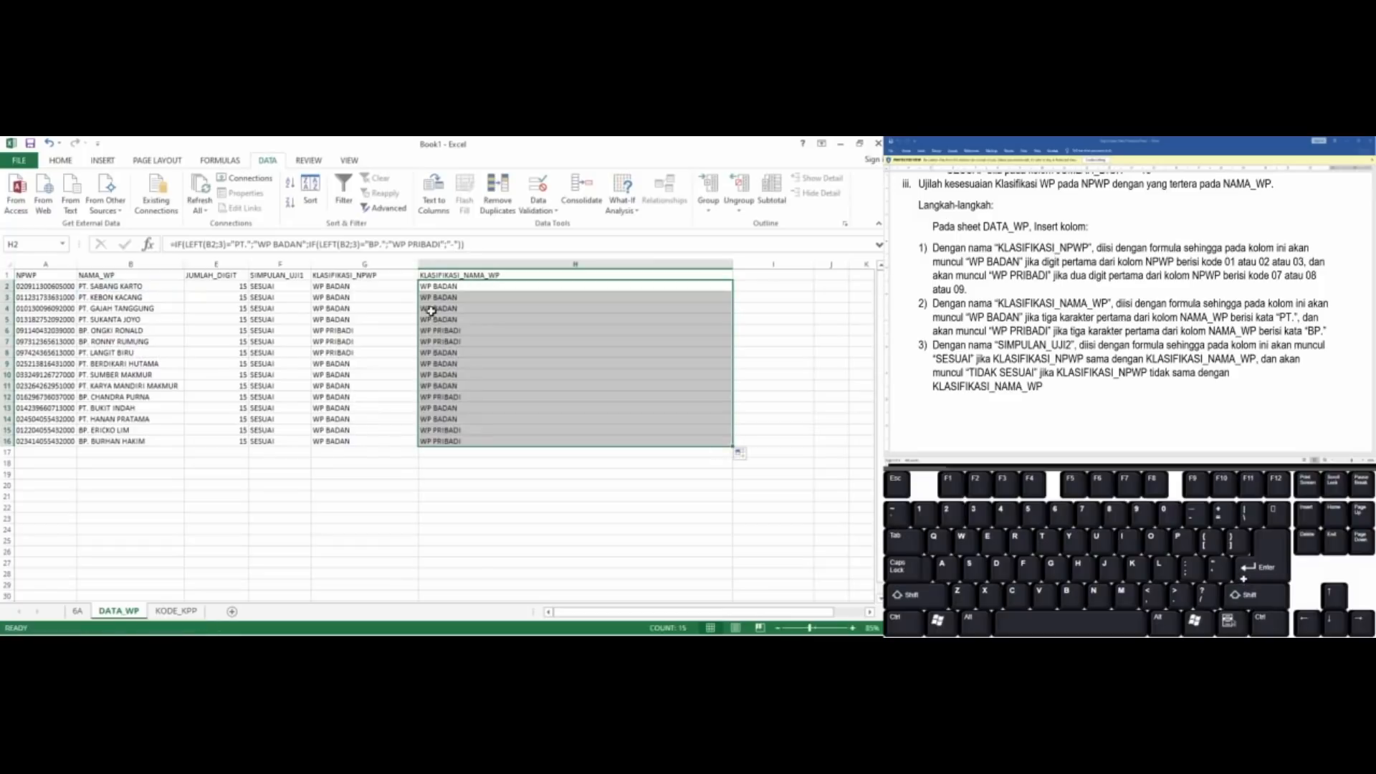
click(436, 310)
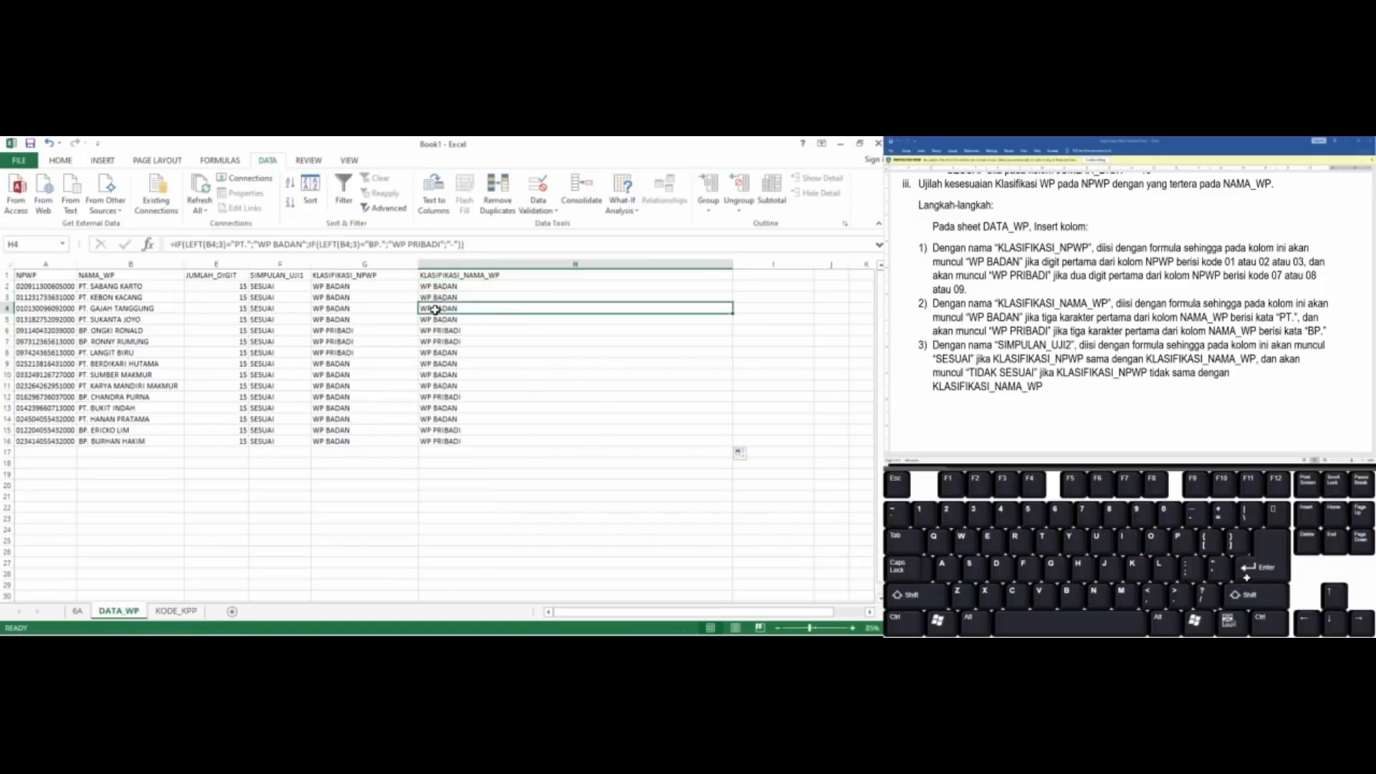
click(435, 363)
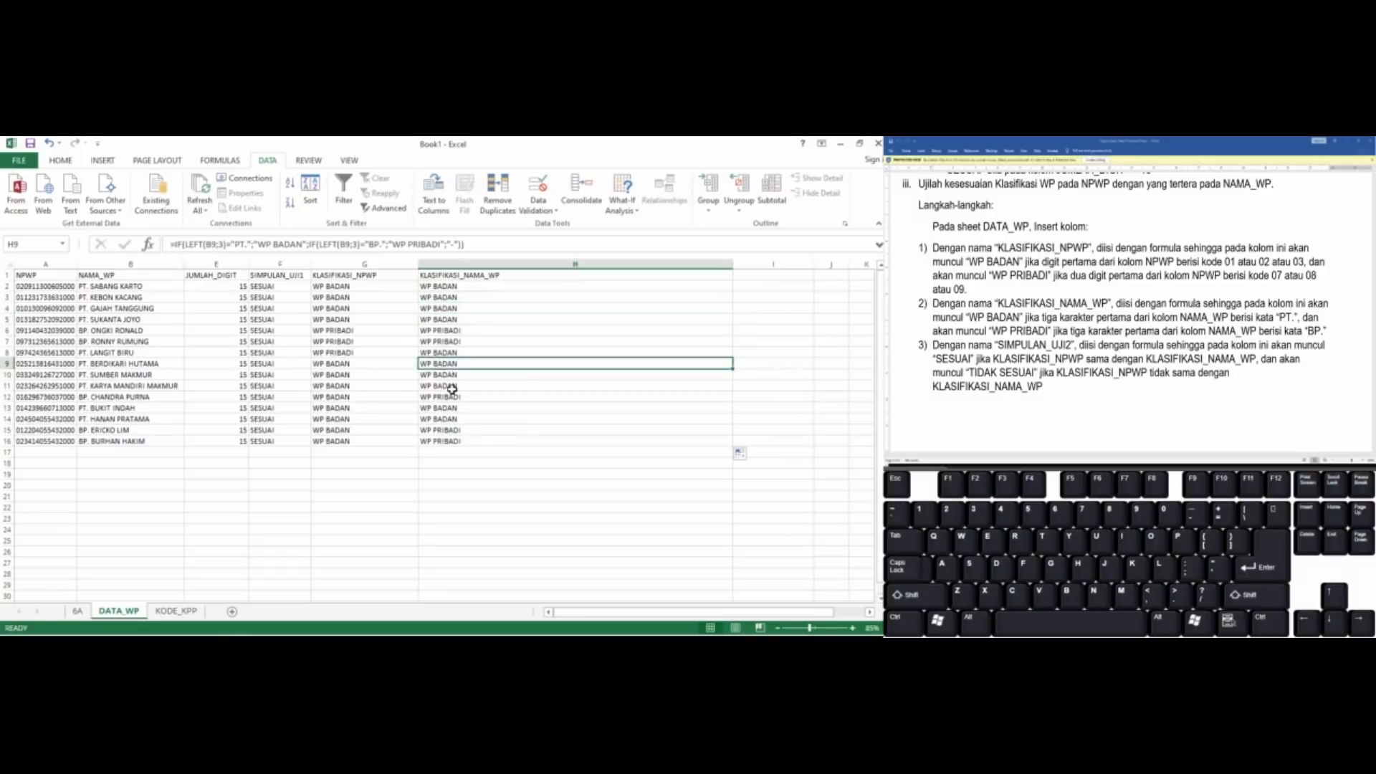
key(Up)
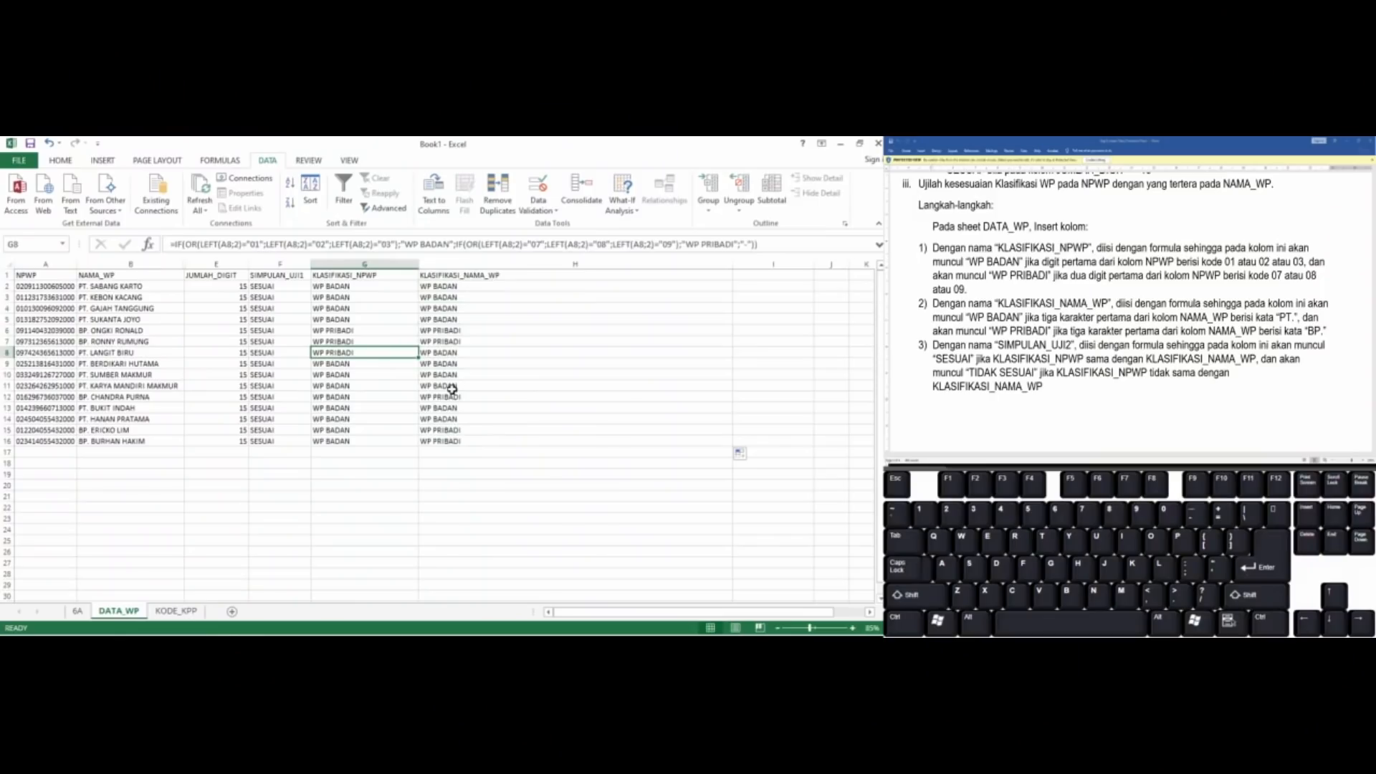
key(Right)
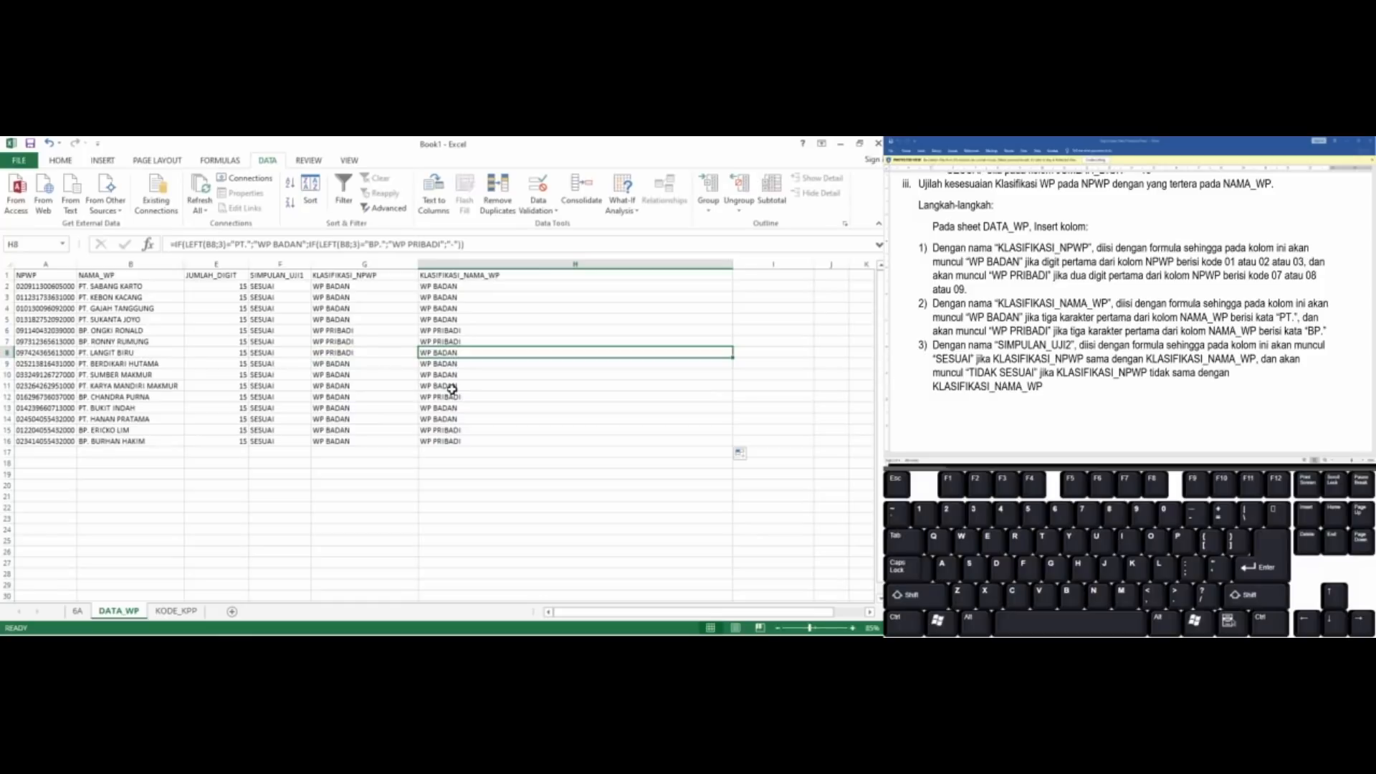
Narrow column H to fit its header and enter the column header SIMPULAN_UJI2 in I1
drag(732, 265, 537, 271)
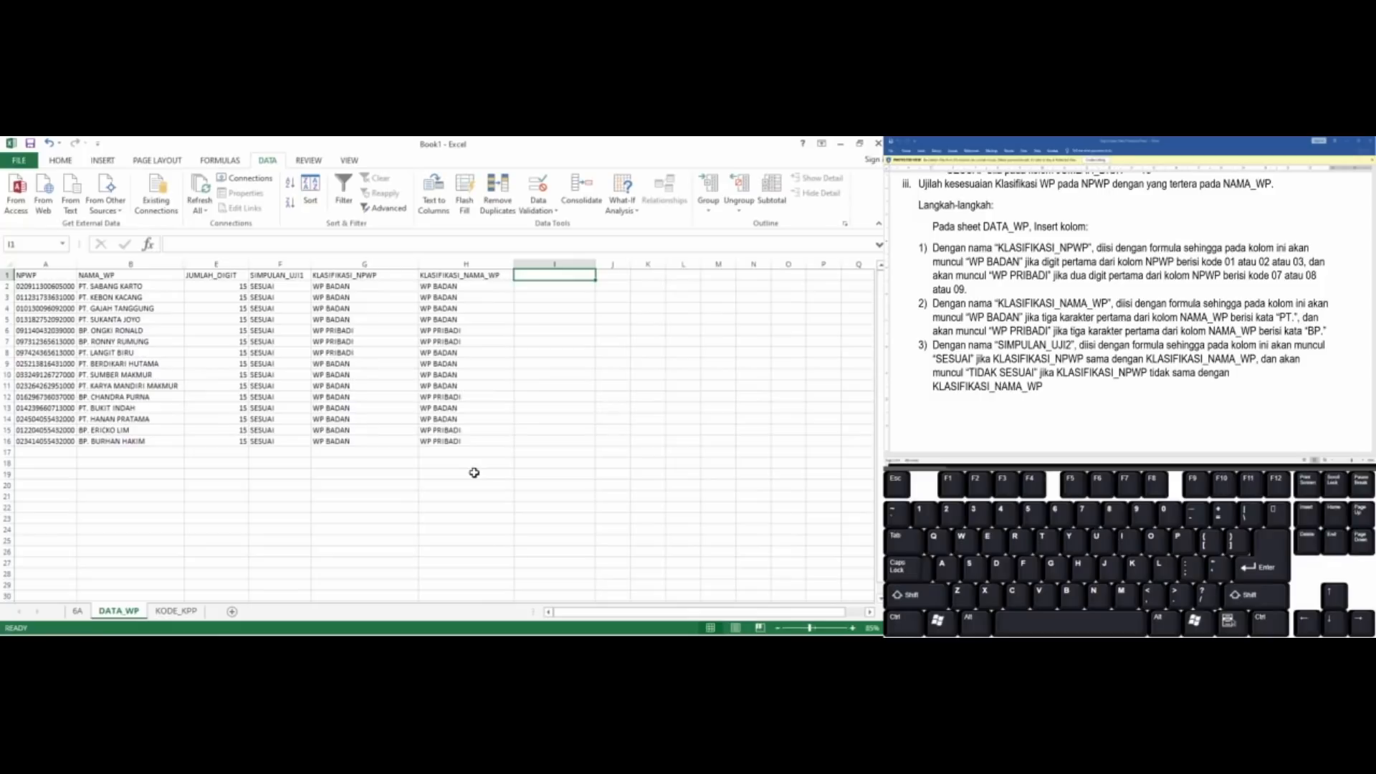
key(Left)
key(Left)
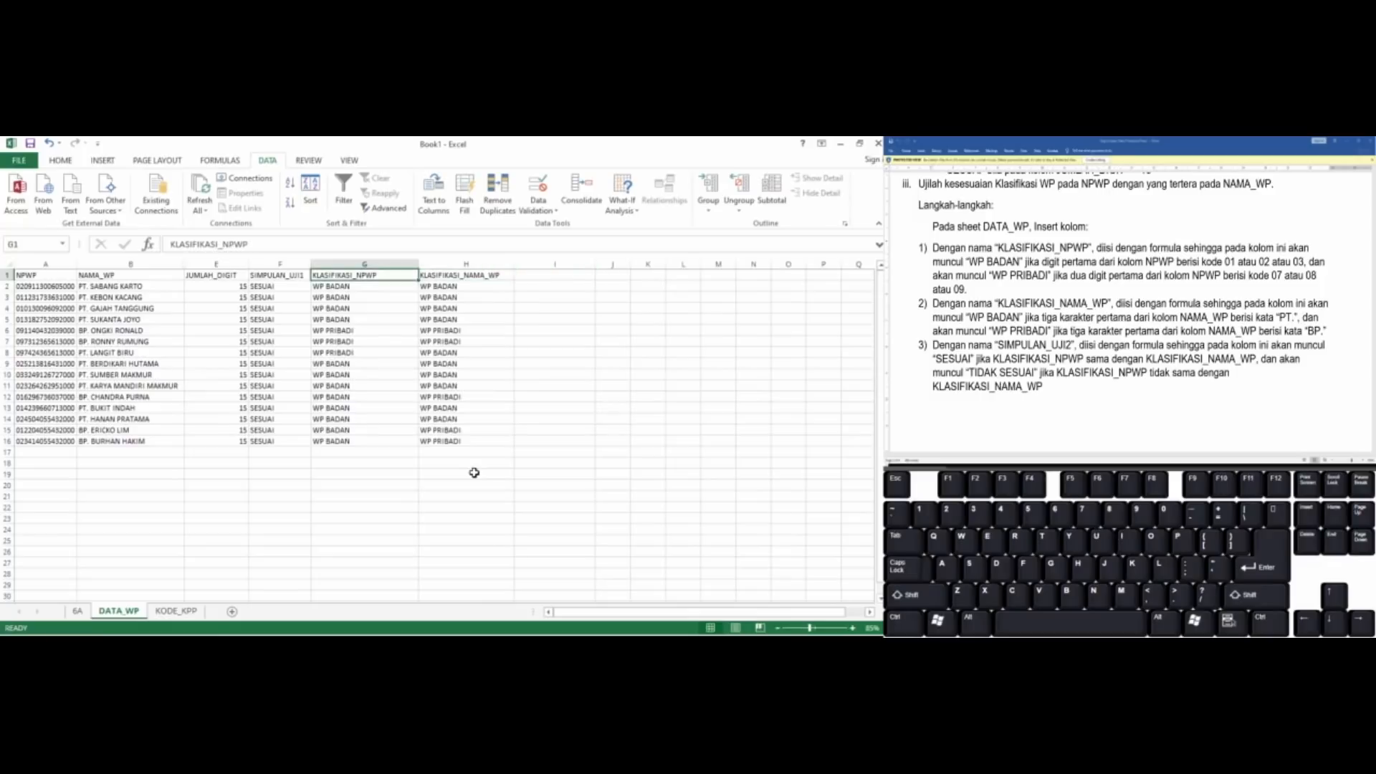
key(Right)
key(Right)
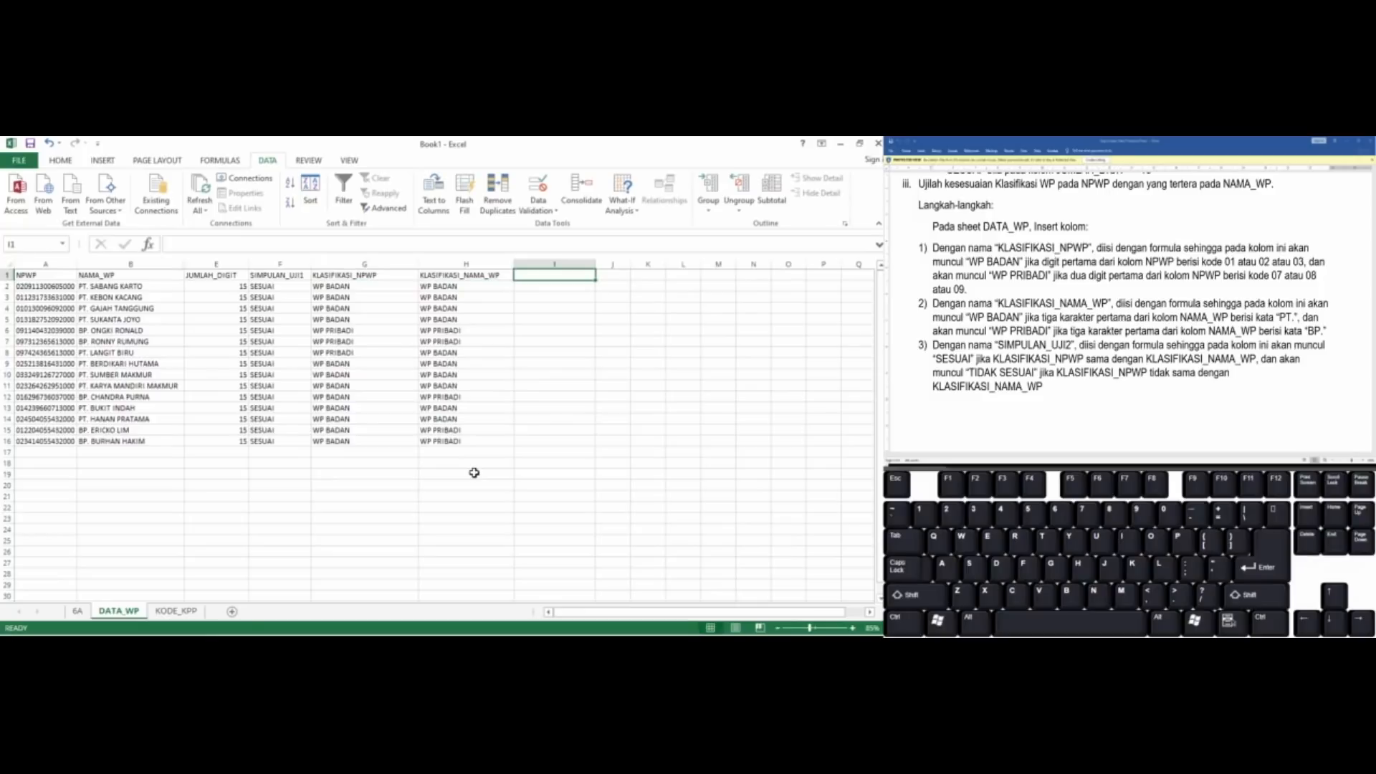
text(simpu)
key(BackSpace)
key(BackSpace)
key(BackSpace)
key(BackSpace)
key(BackSpace)
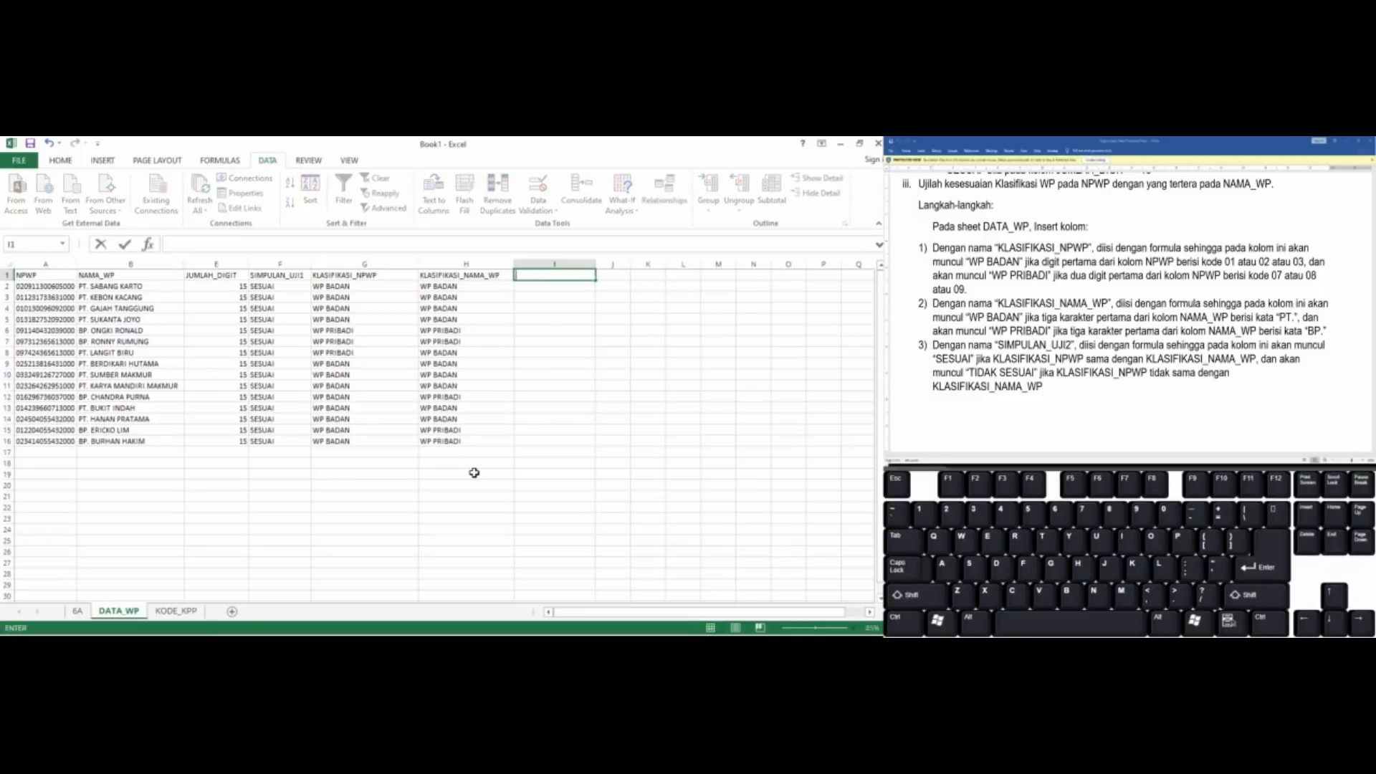
text(SIMPULAN_UJI2)
key(Return)
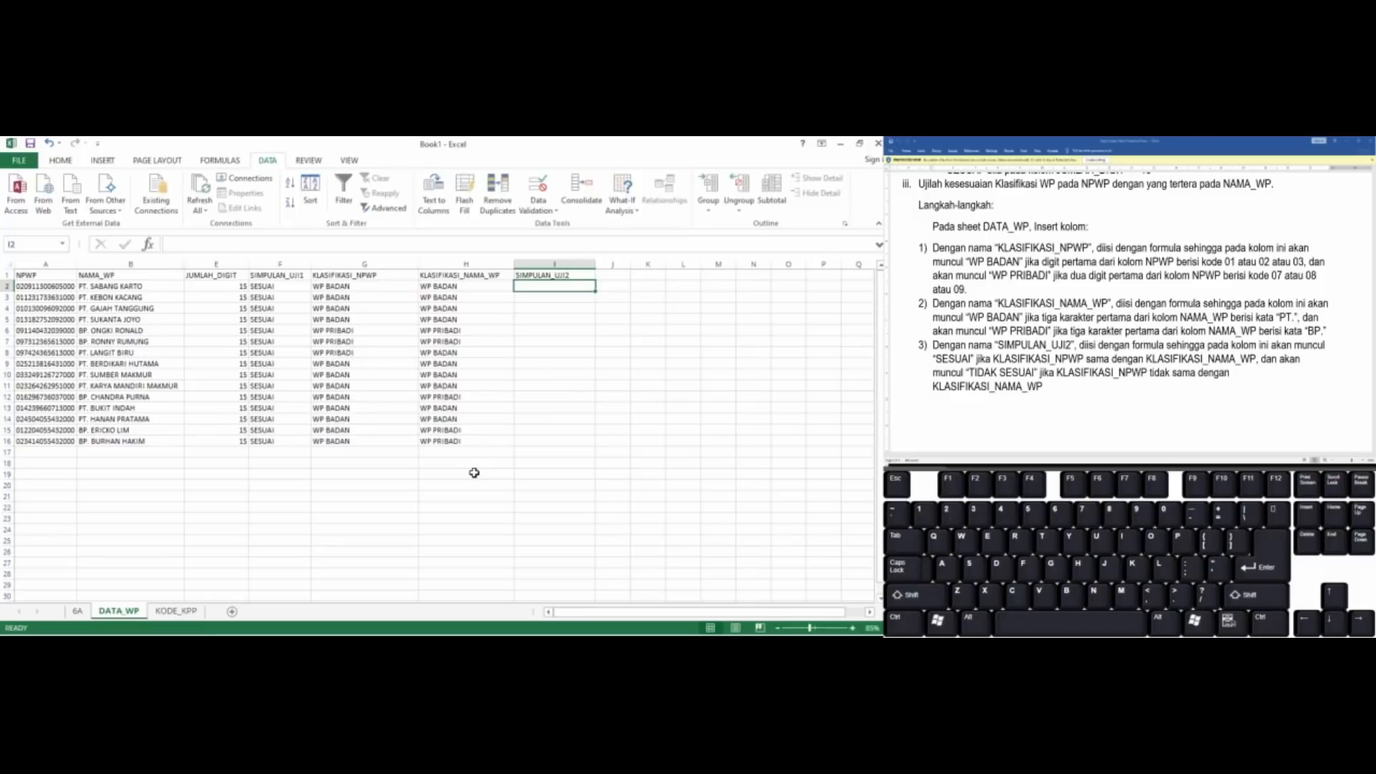
Begin I2's formula as an IF function whose logical test is G2=H2
text(=)
key(Left)
key(Left)
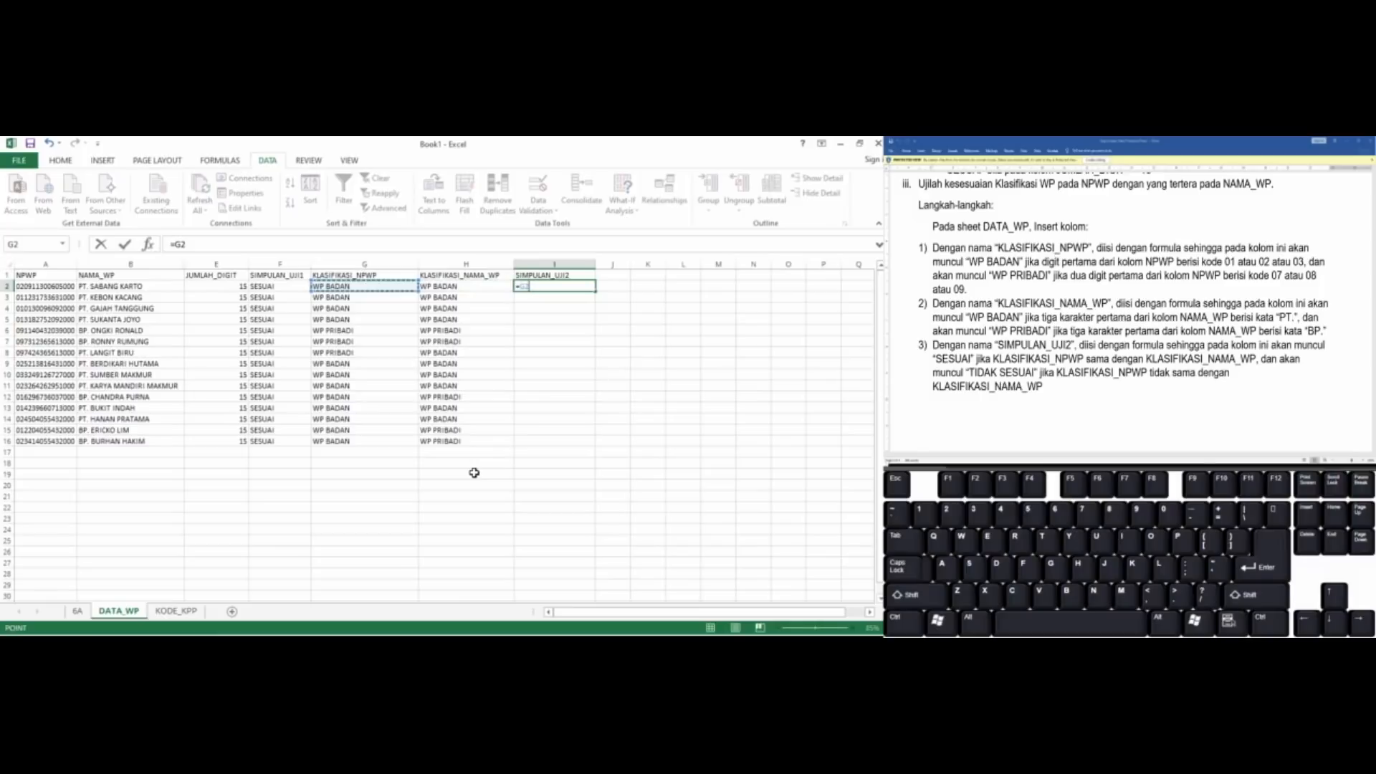
text(=)
key(Left)
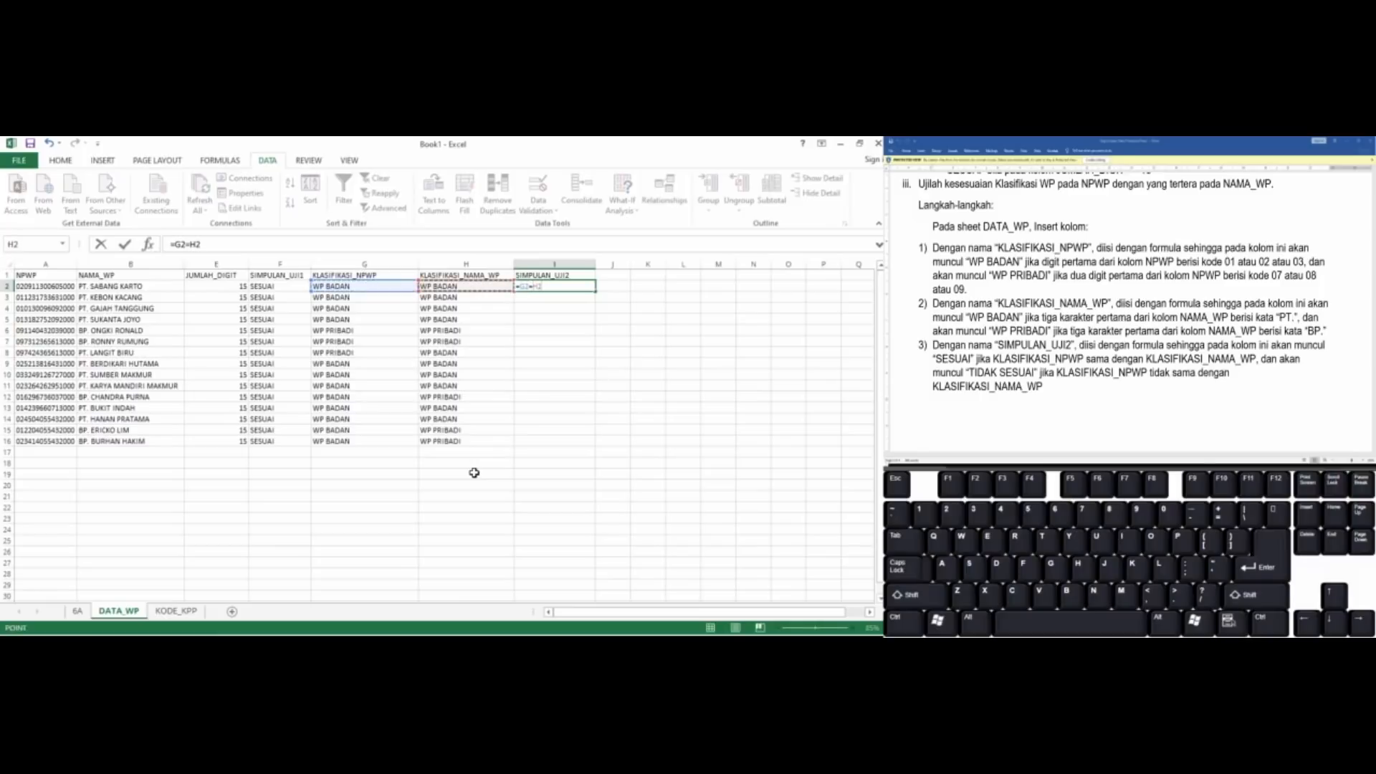
key(F2)
key(Home)
key(Right)
text(IF)
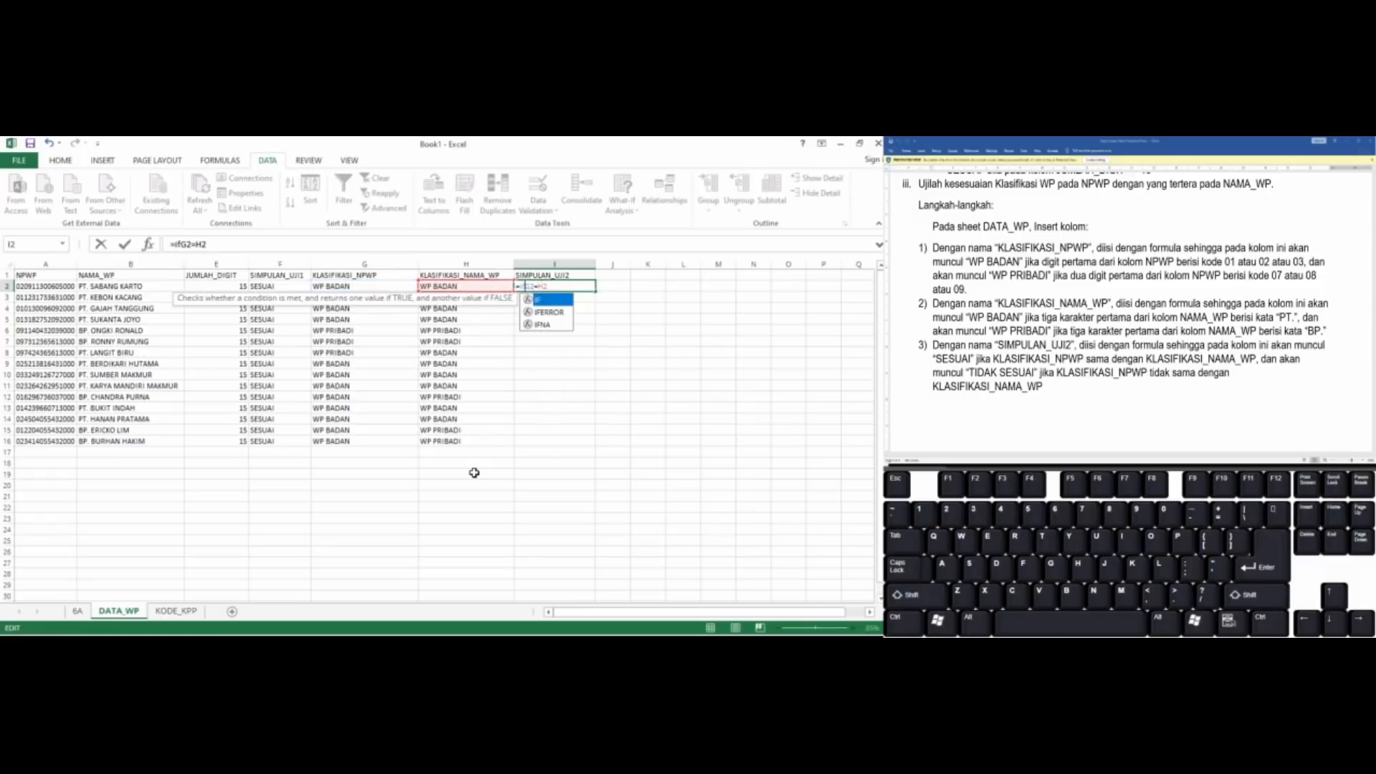
text(()
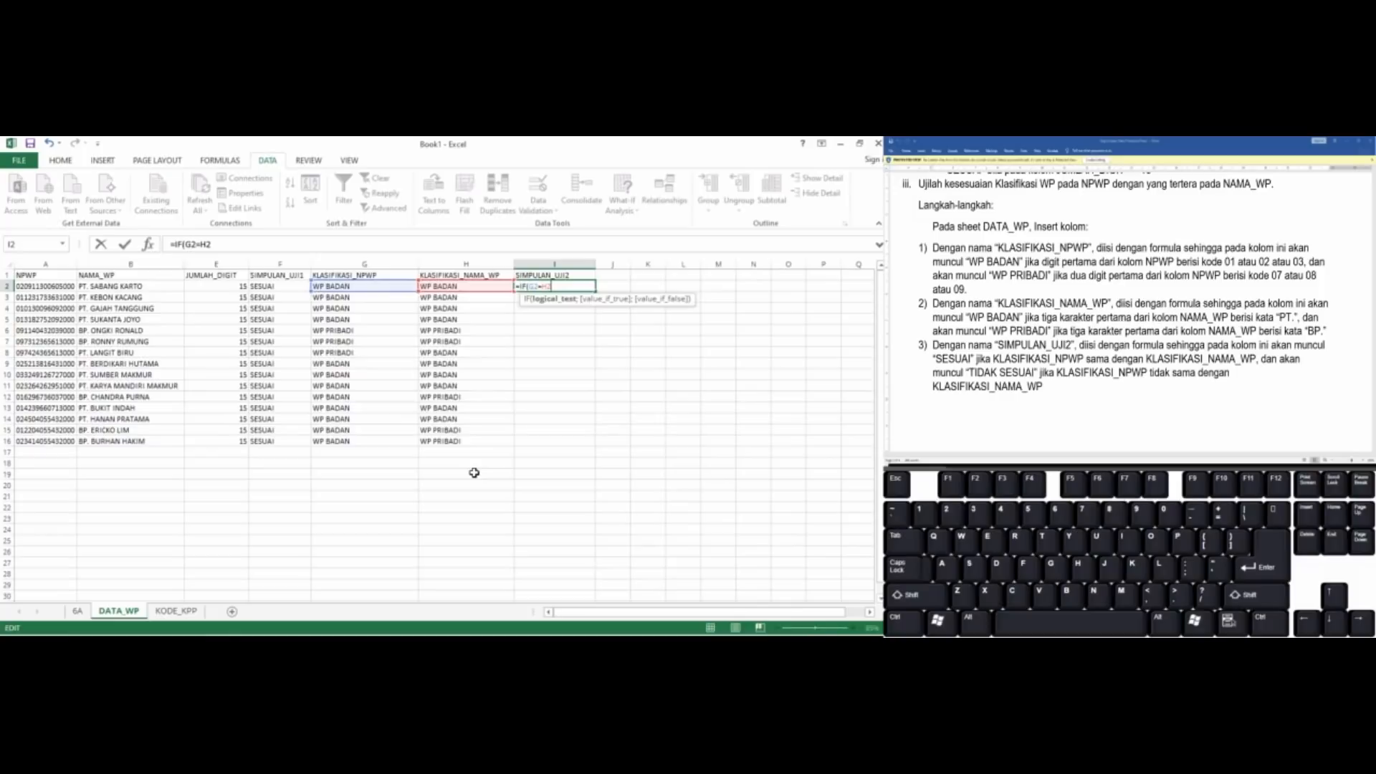
text(;"SESUA)
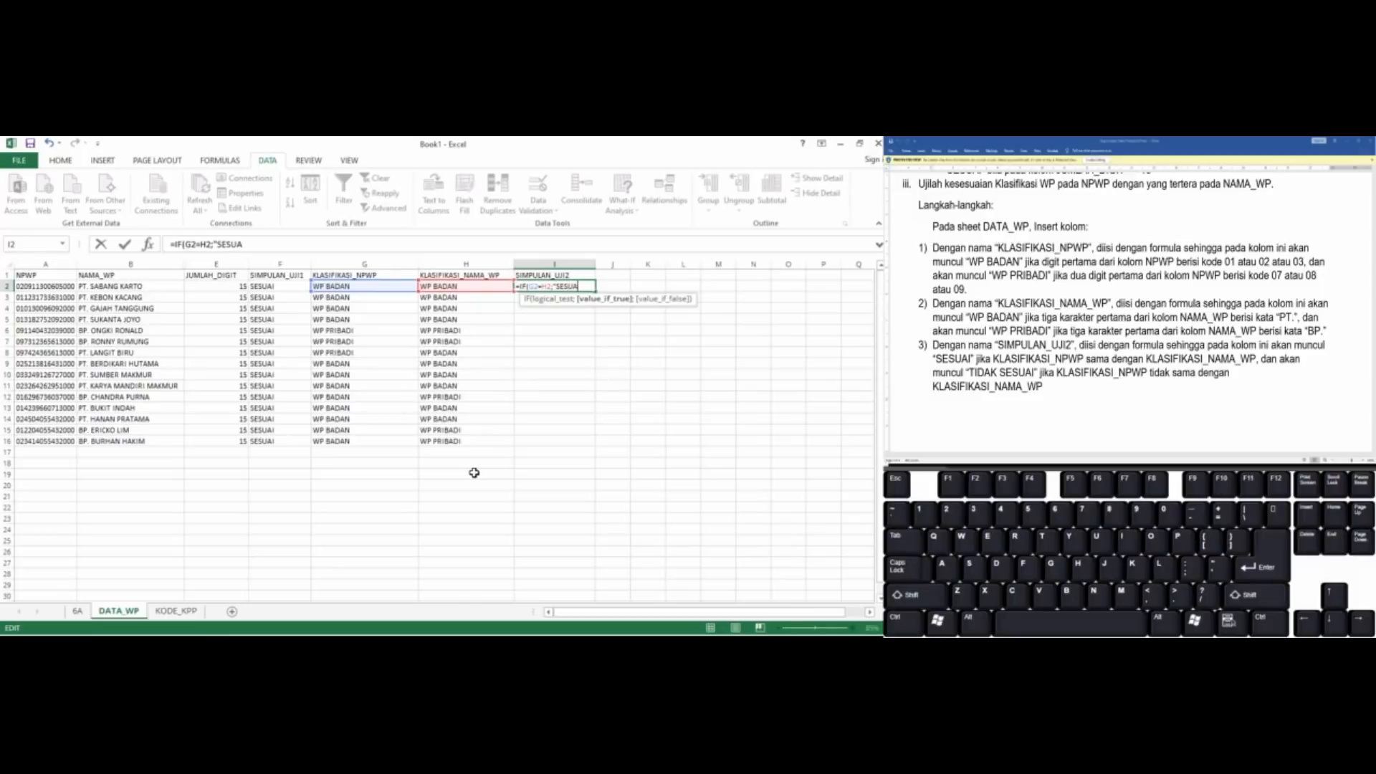
Set the IF function's value for a true test in I2 to "SESUAI"
text(I";"TIDAK)
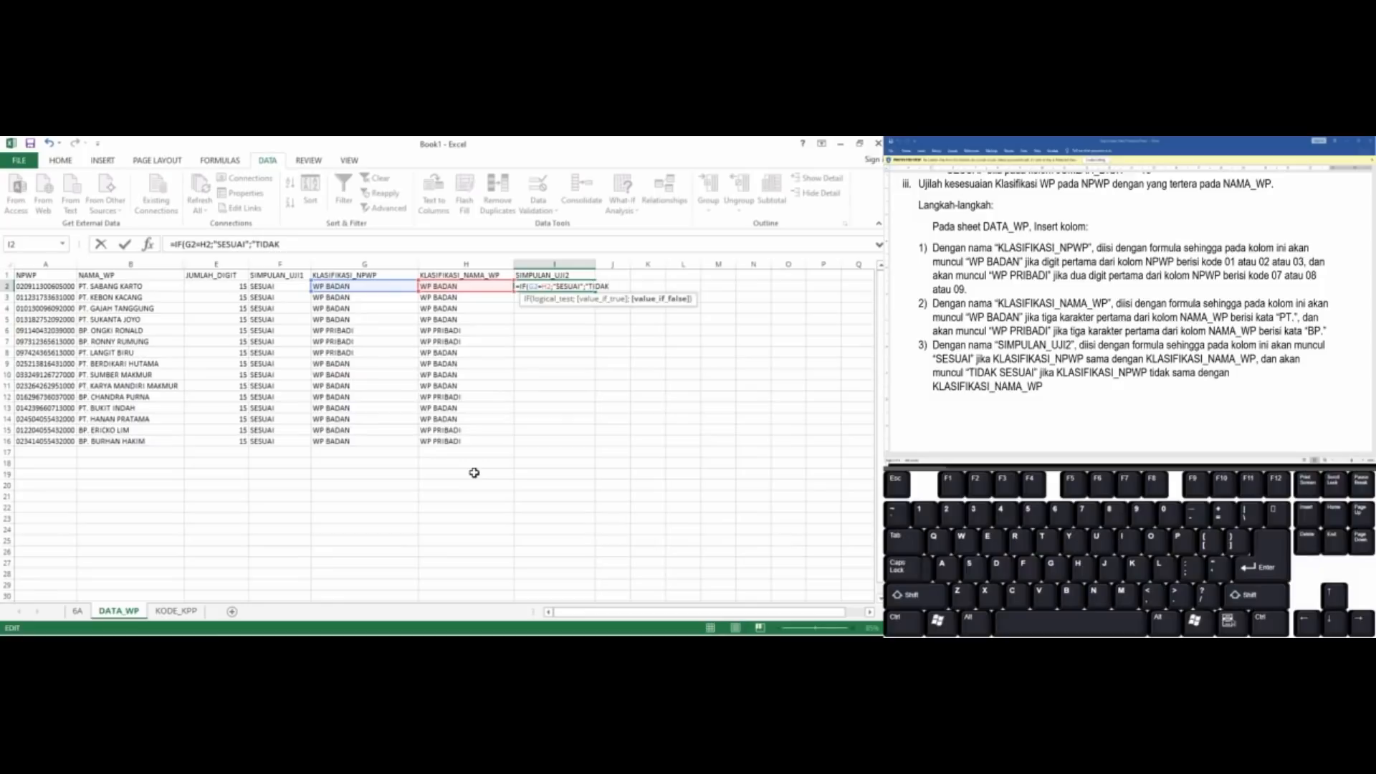
text( SESUAI")
Set the false-test value in I2's IF function to "TIDAK SESUAI" and commit the formula
key(Return)
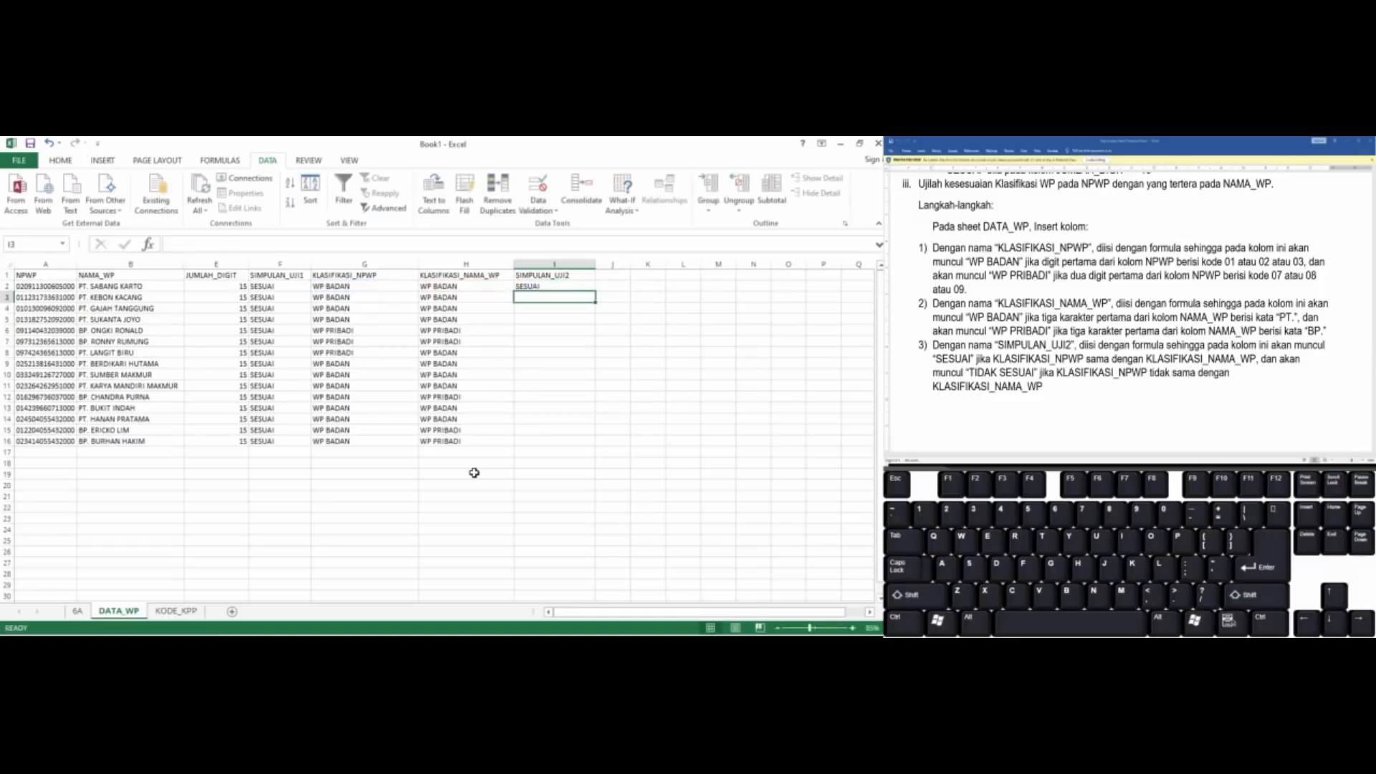
Fill the SIMPULAN_UJI2 formula from I2 down through I16
key(Up)
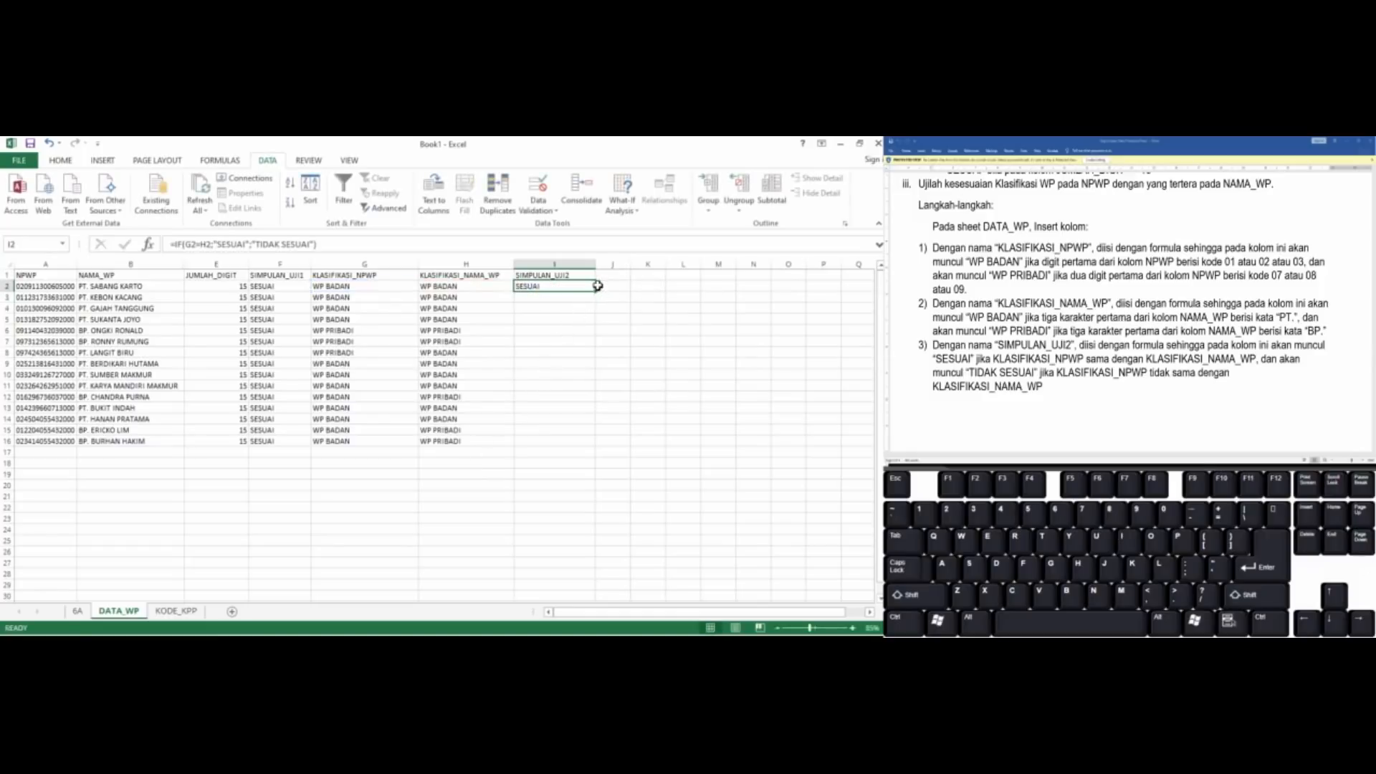
drag(597, 293, 592, 447)
click(573, 411)
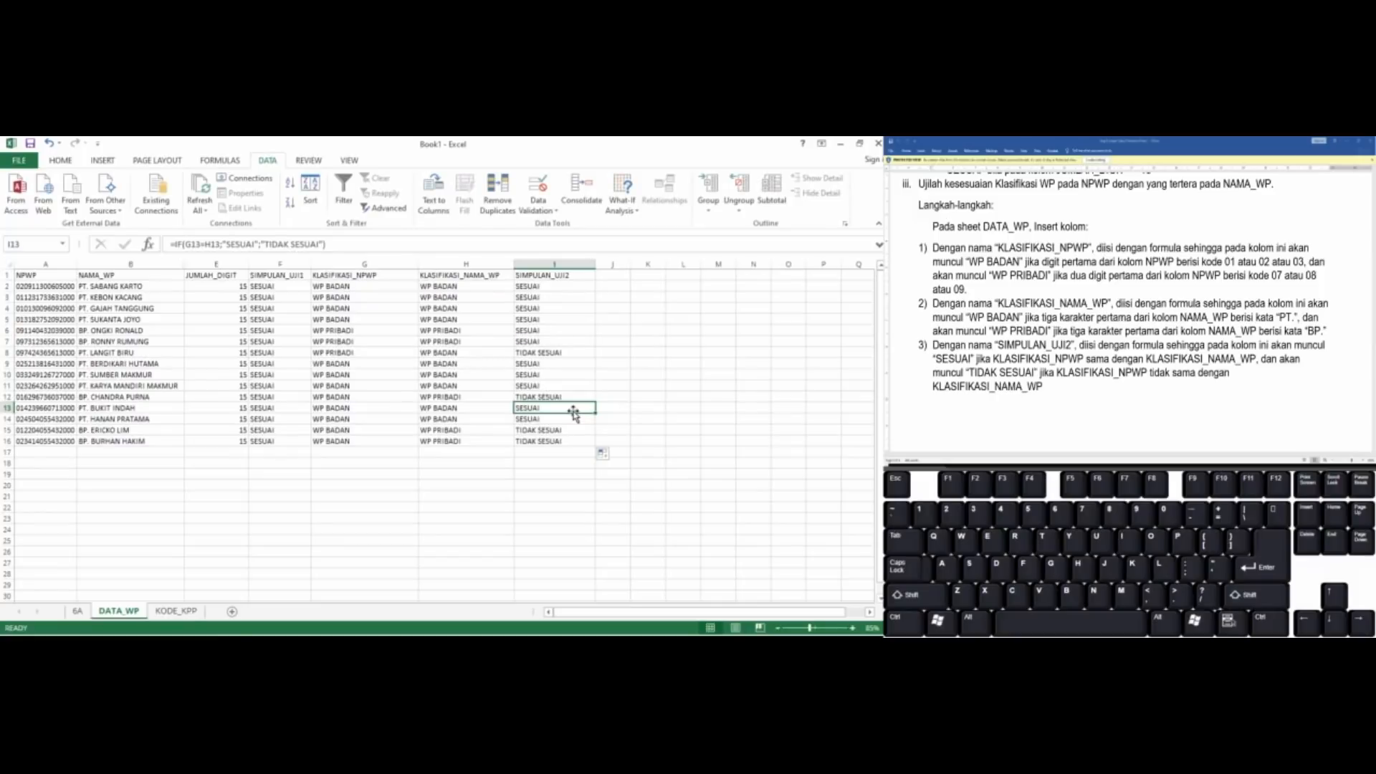
click(615, 275)
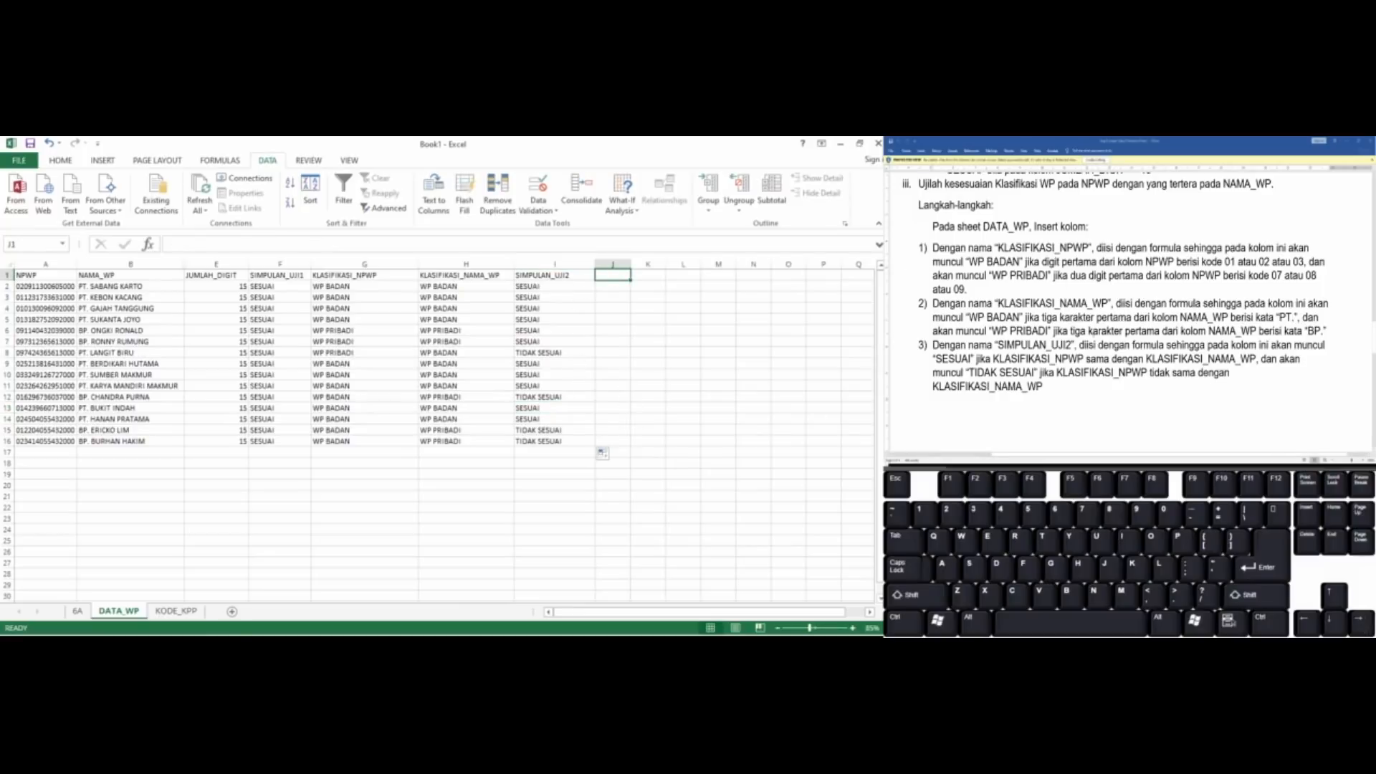
Read section iv of the assignment document, Uji Kesesuaian Lokasi Wajib Pajak, for the columns required in DATA_WP
click(1094, 333)
scroll(1094, 333, down, 2)
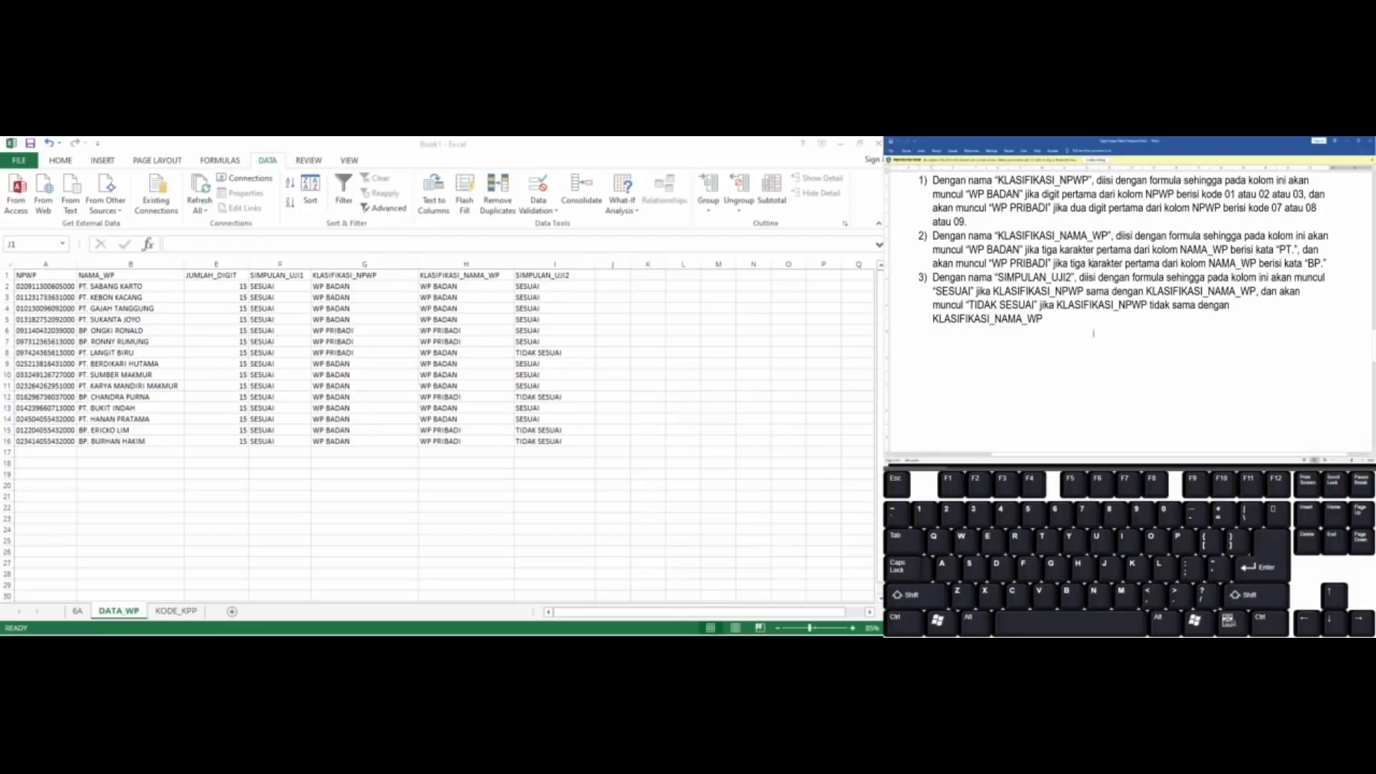
scroll(1093, 333, down, 6)
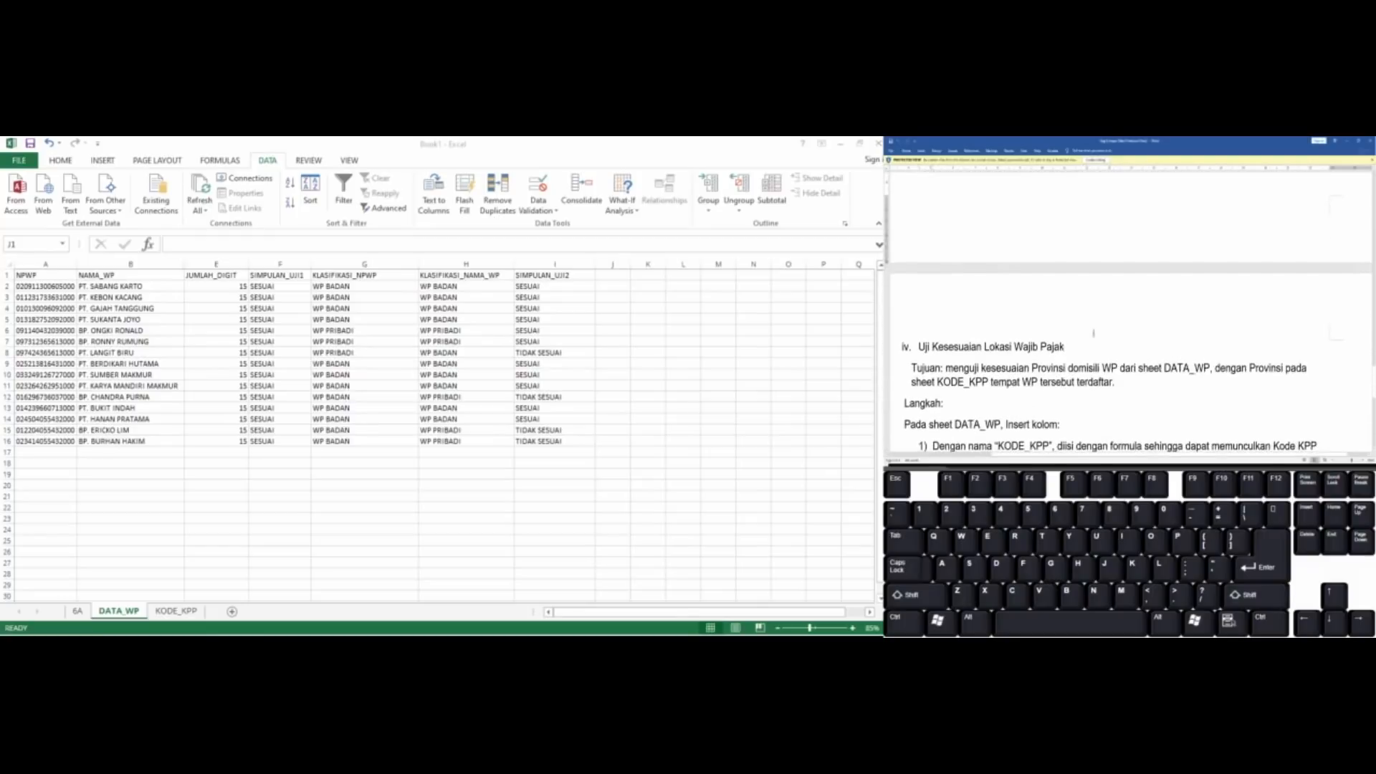
scroll(1094, 333, down, 3)
scroll(1094, 334, down, 1)
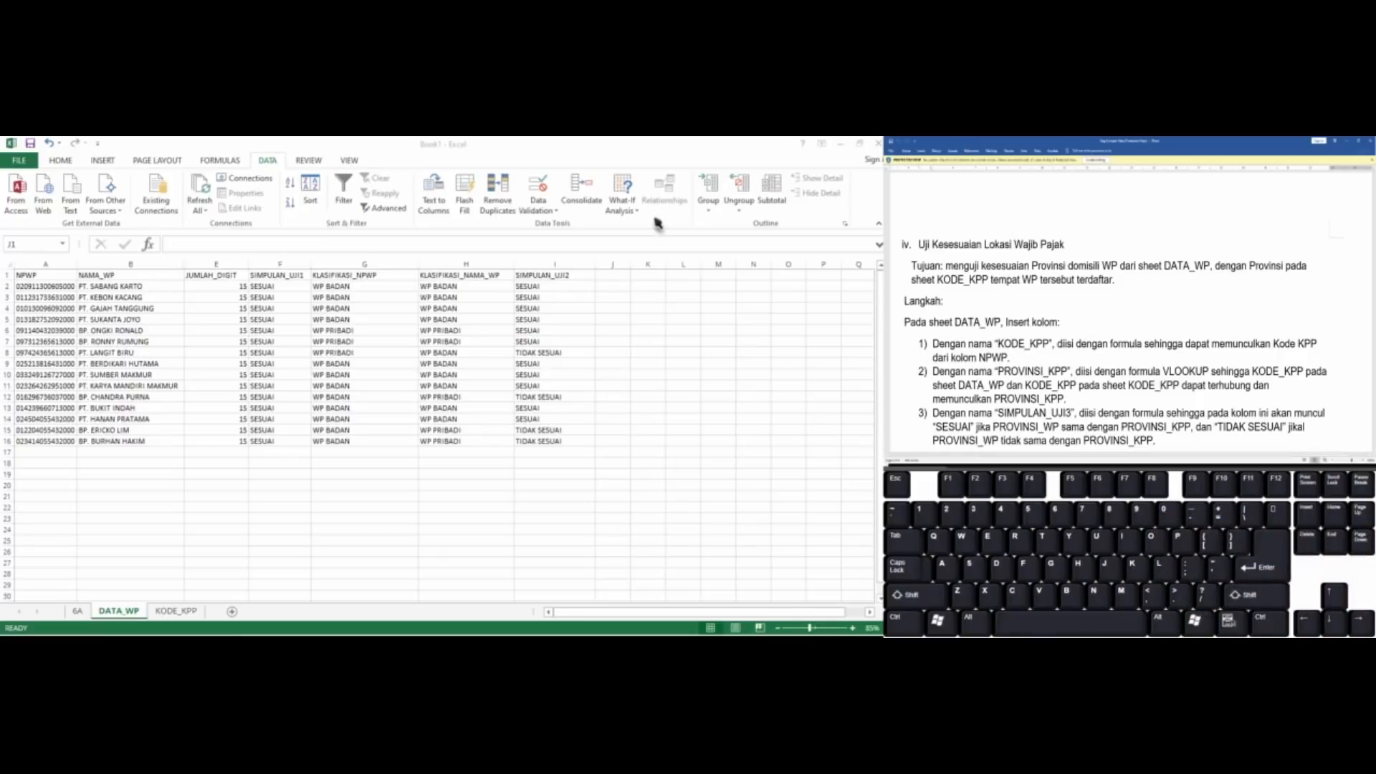
click(607, 296)
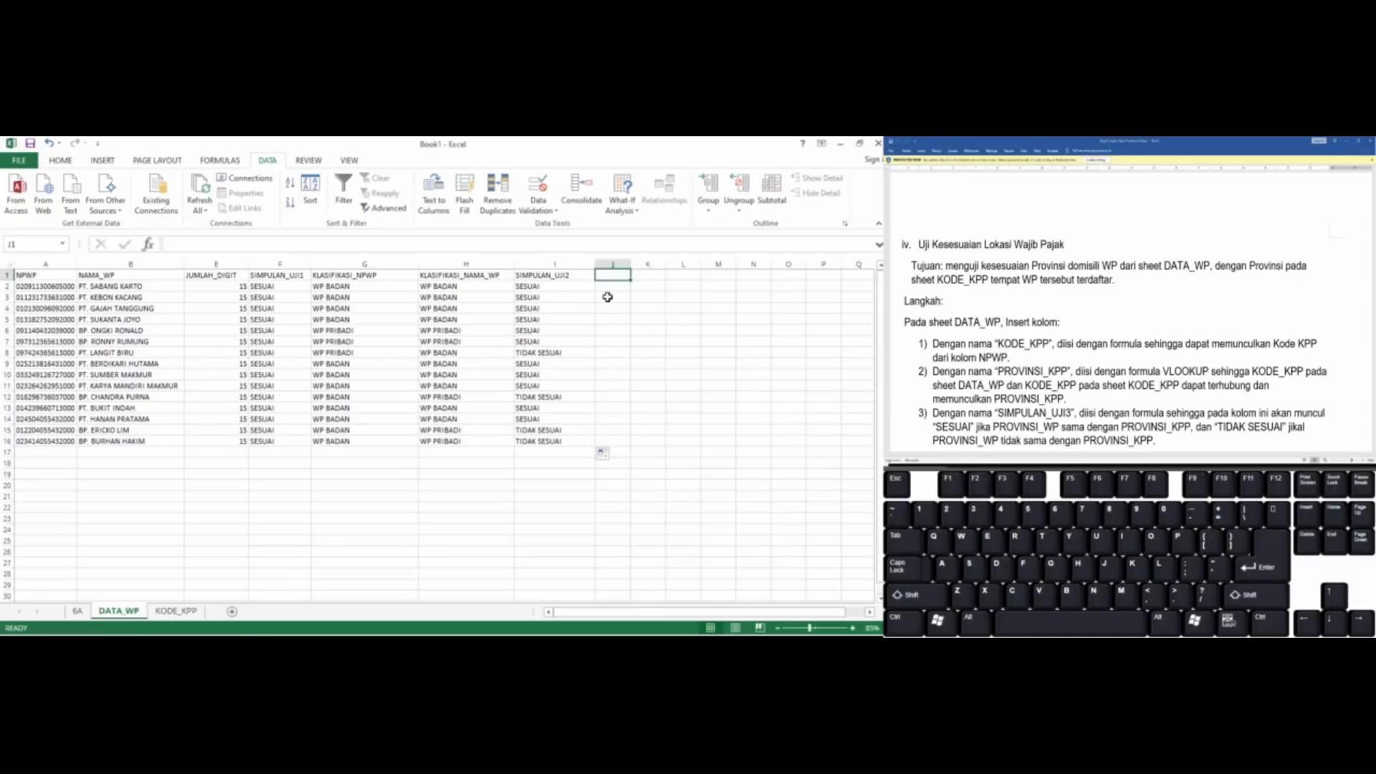
click(1150, 315)
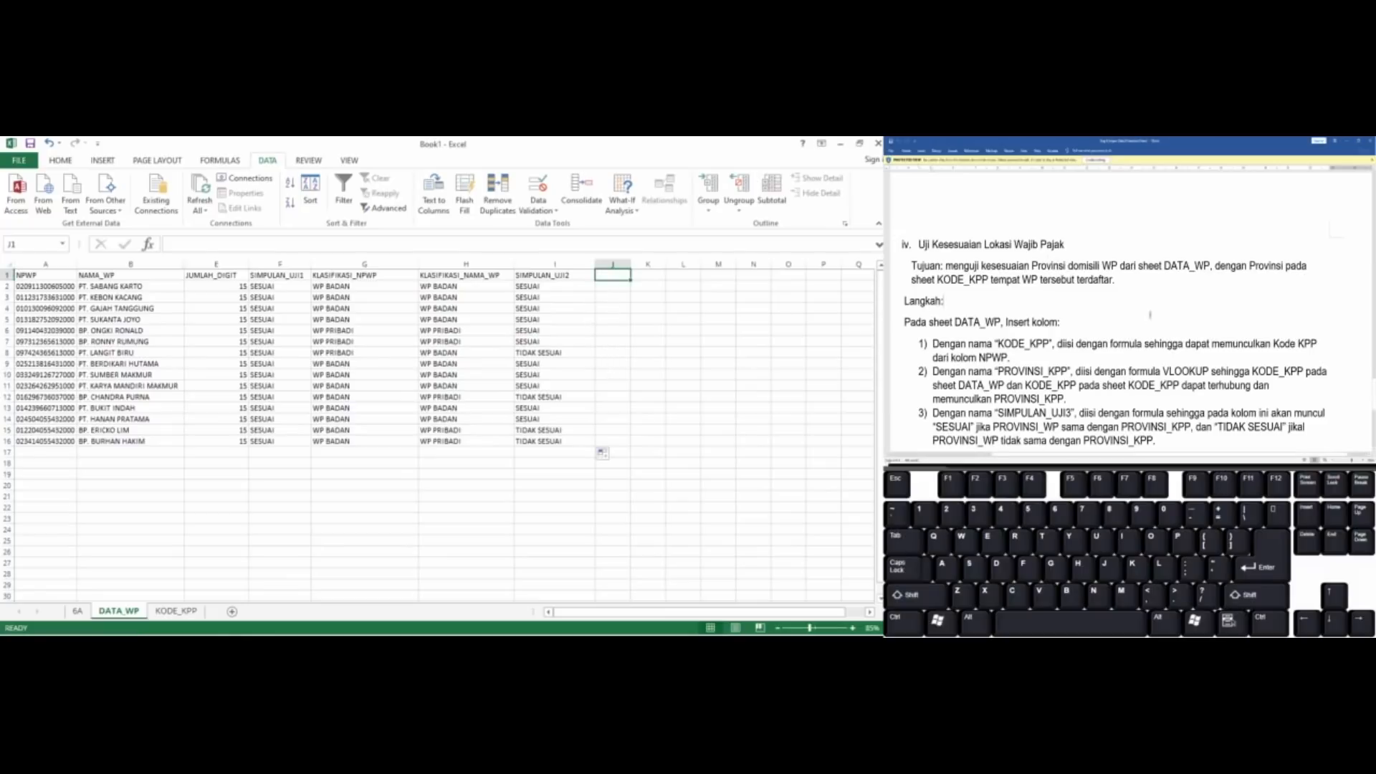
scroll(1150, 315, down, 1)
scroll(1150, 315, down, 3)
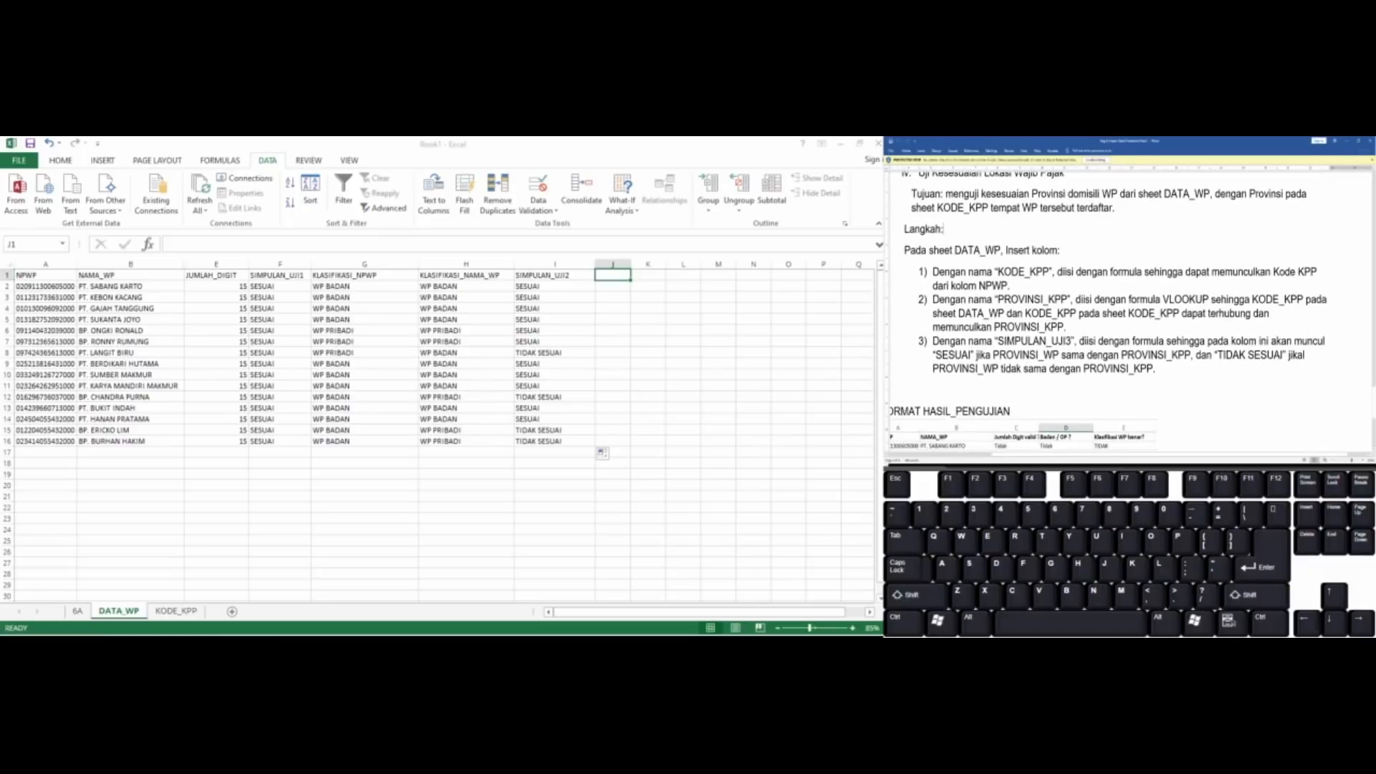
scroll(1150, 315, up, 1)
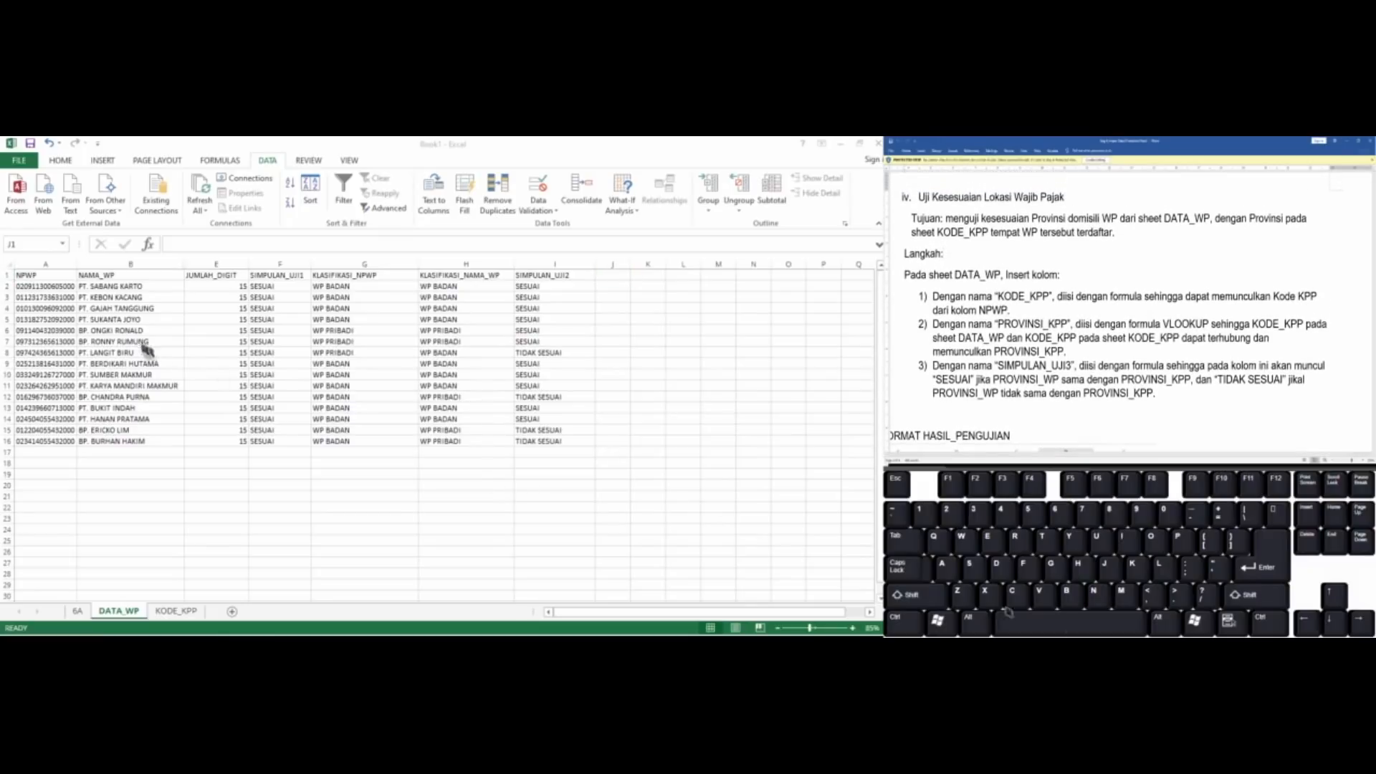
Unhide the ALAMAT_WP and PROVINSI_WP columns between columns B and E
click(200, 264)
drag(184, 266, 131, 263)
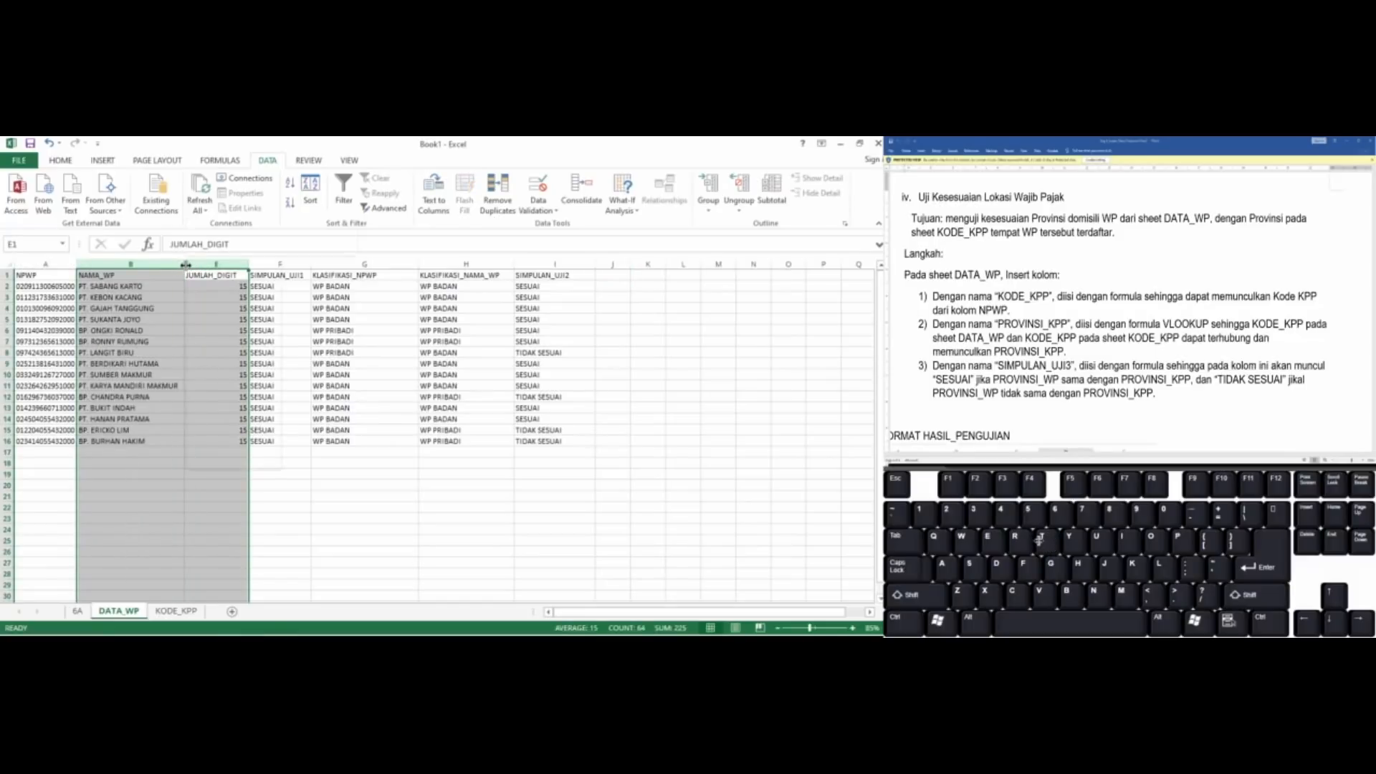
right_click(186, 265)
click(240, 462)
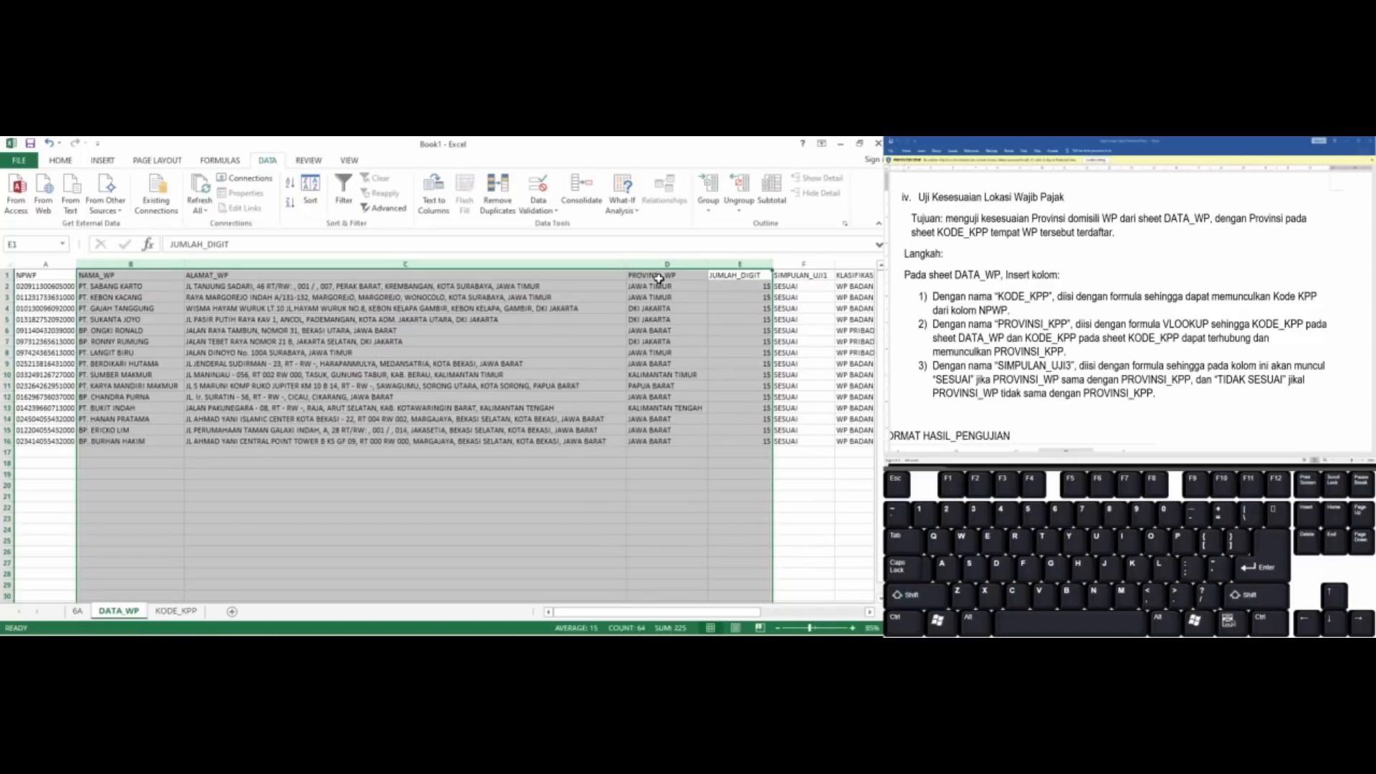
Enter the column header KODE_KPP in J1, beside SIMPULAN_UJI2
click(658, 278)
key(Right)
key(Right)
key(Right)
key(Right)
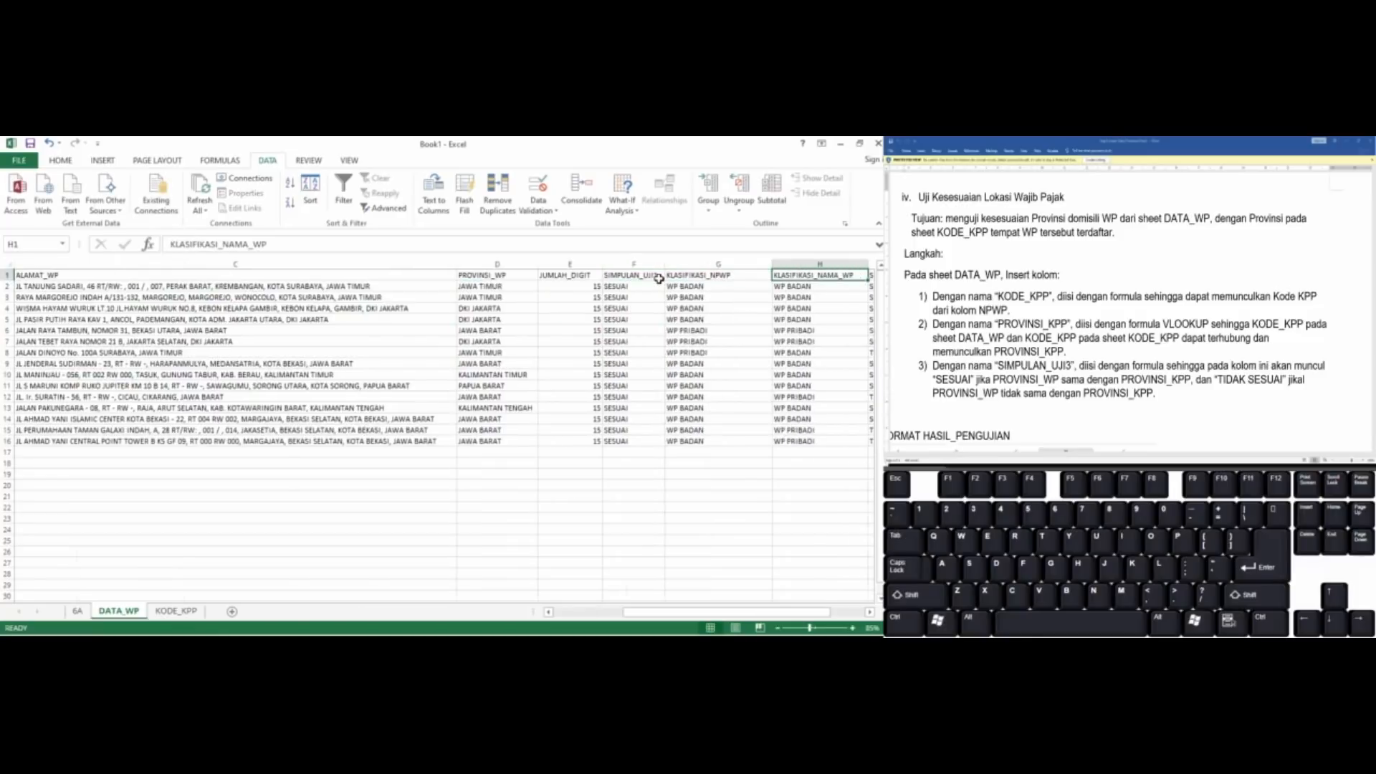
key(Right)
key(Right)
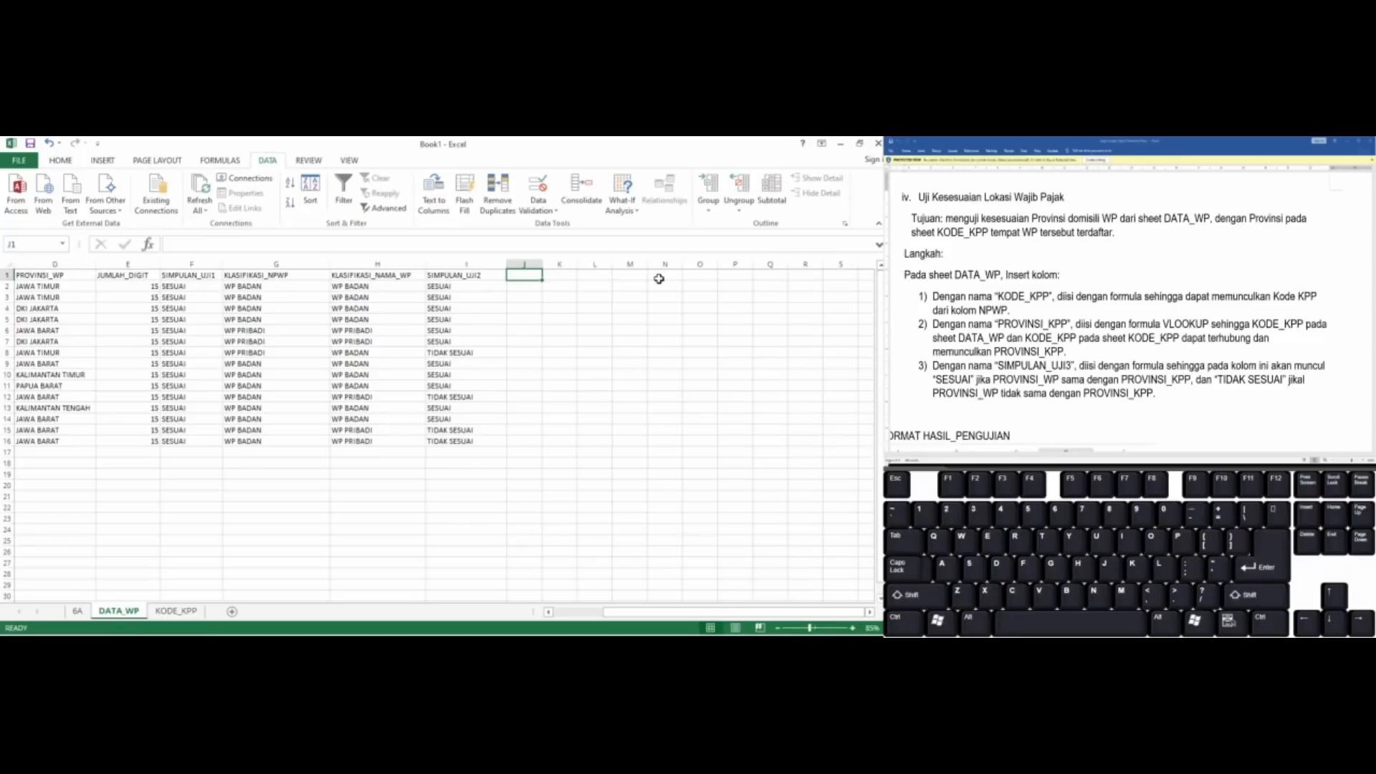
text(K)
text(ODE)
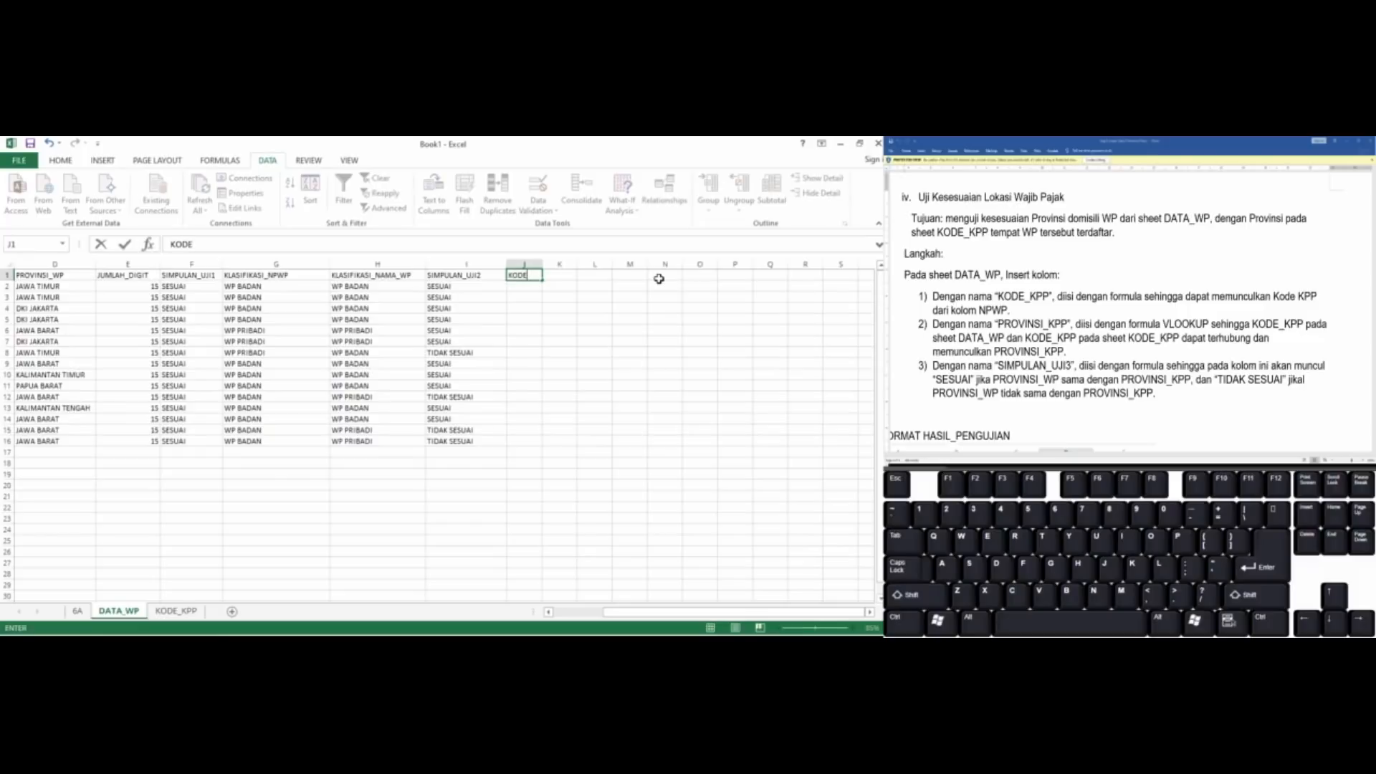
text(_KPP)
key(Return)
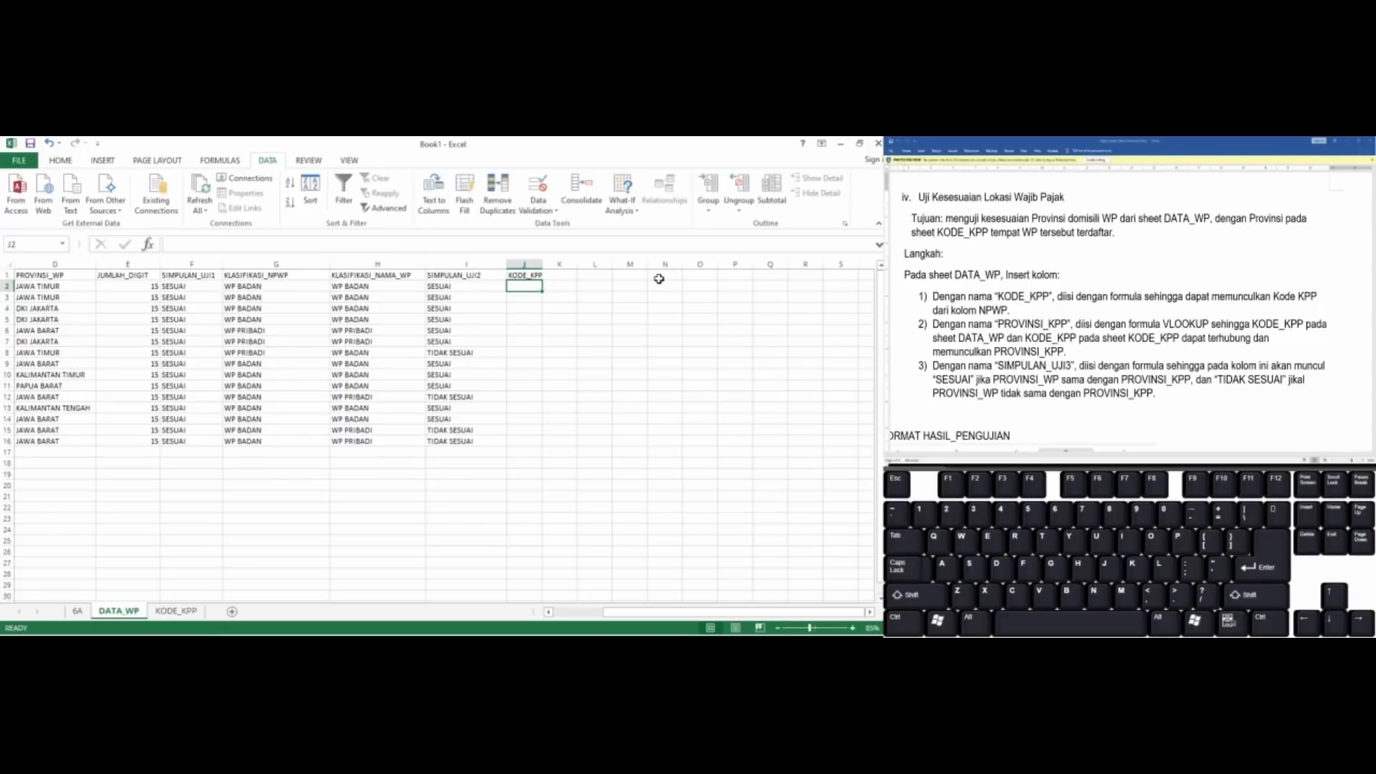
Check the assignment document for which NPWP digits hold the KPP code, and return to the section iv instructions
key(Home)
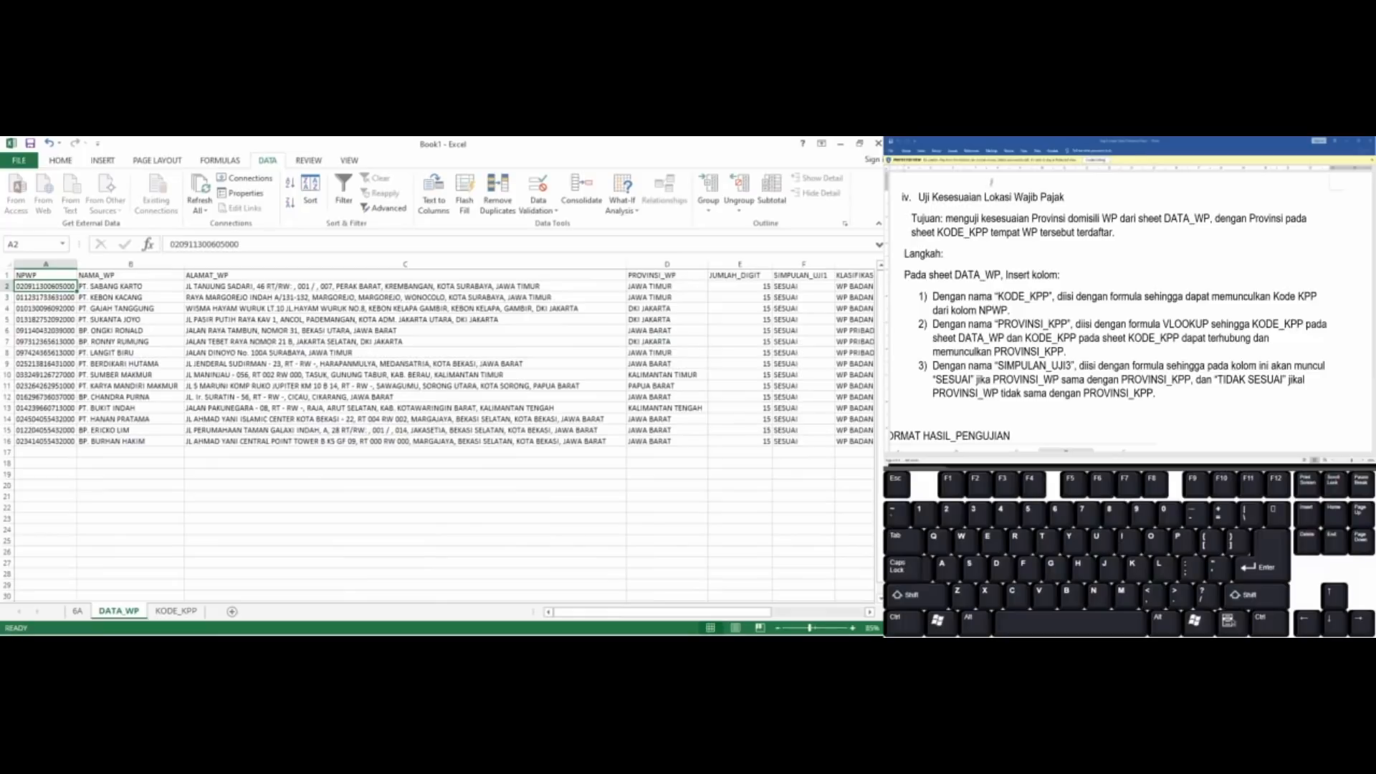
click(1090, 244)
scroll(1091, 244, up, 10)
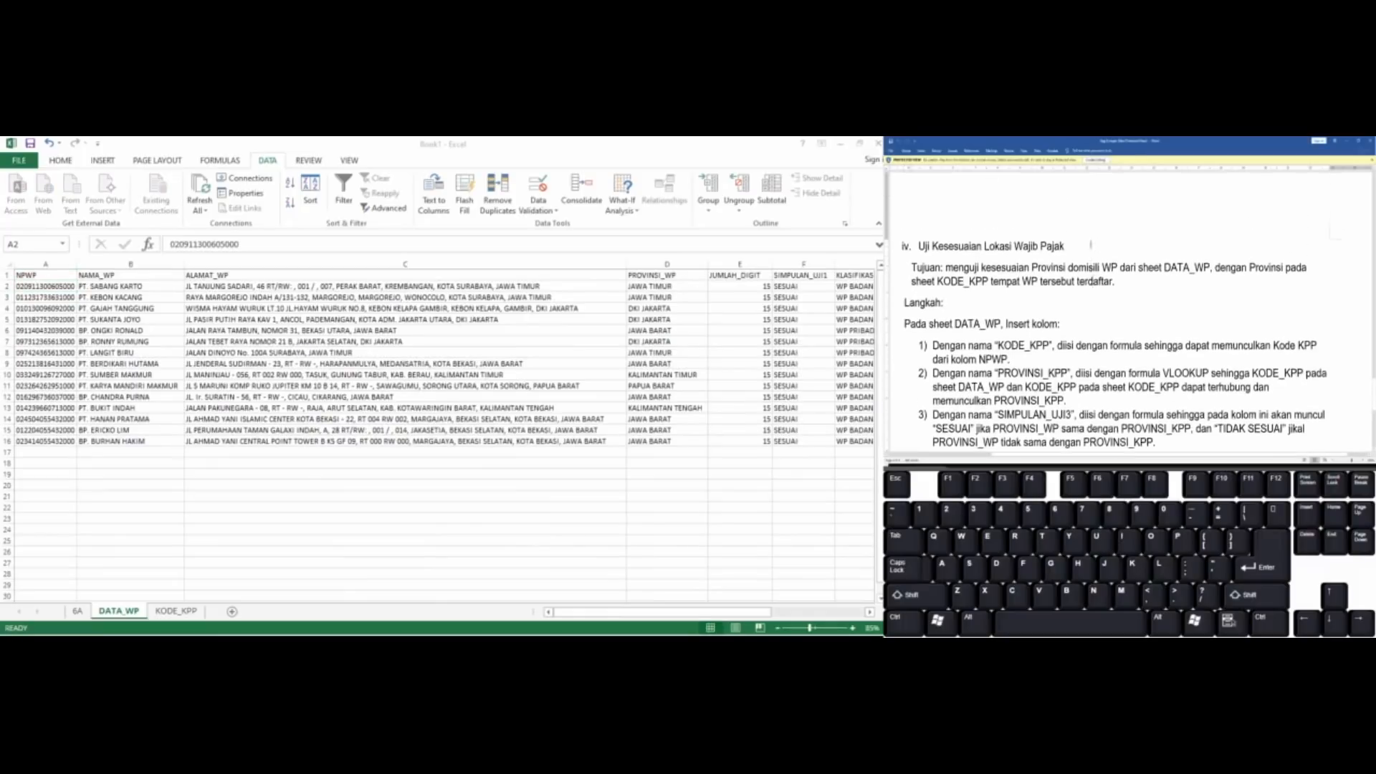
scroll(1090, 245, up, 10)
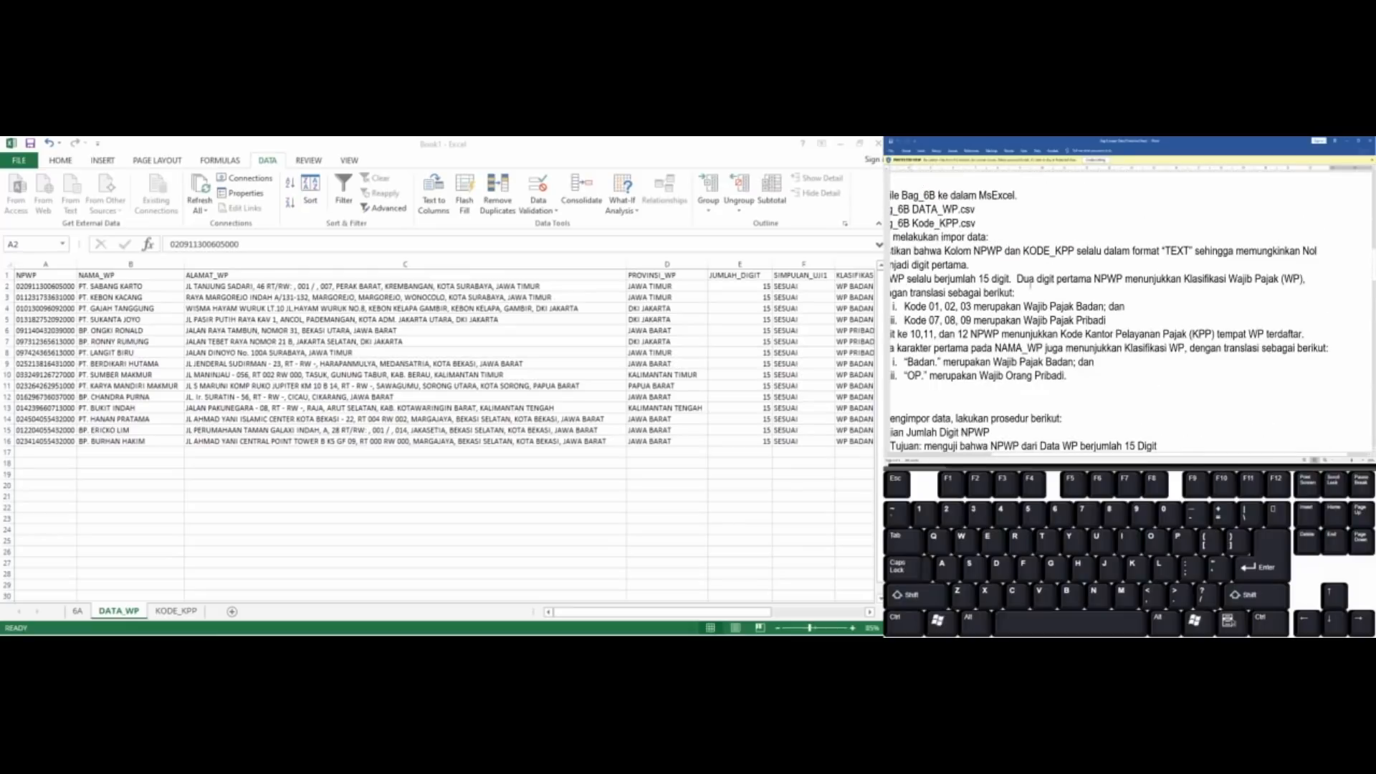
scroll(1090, 244, left, 3)
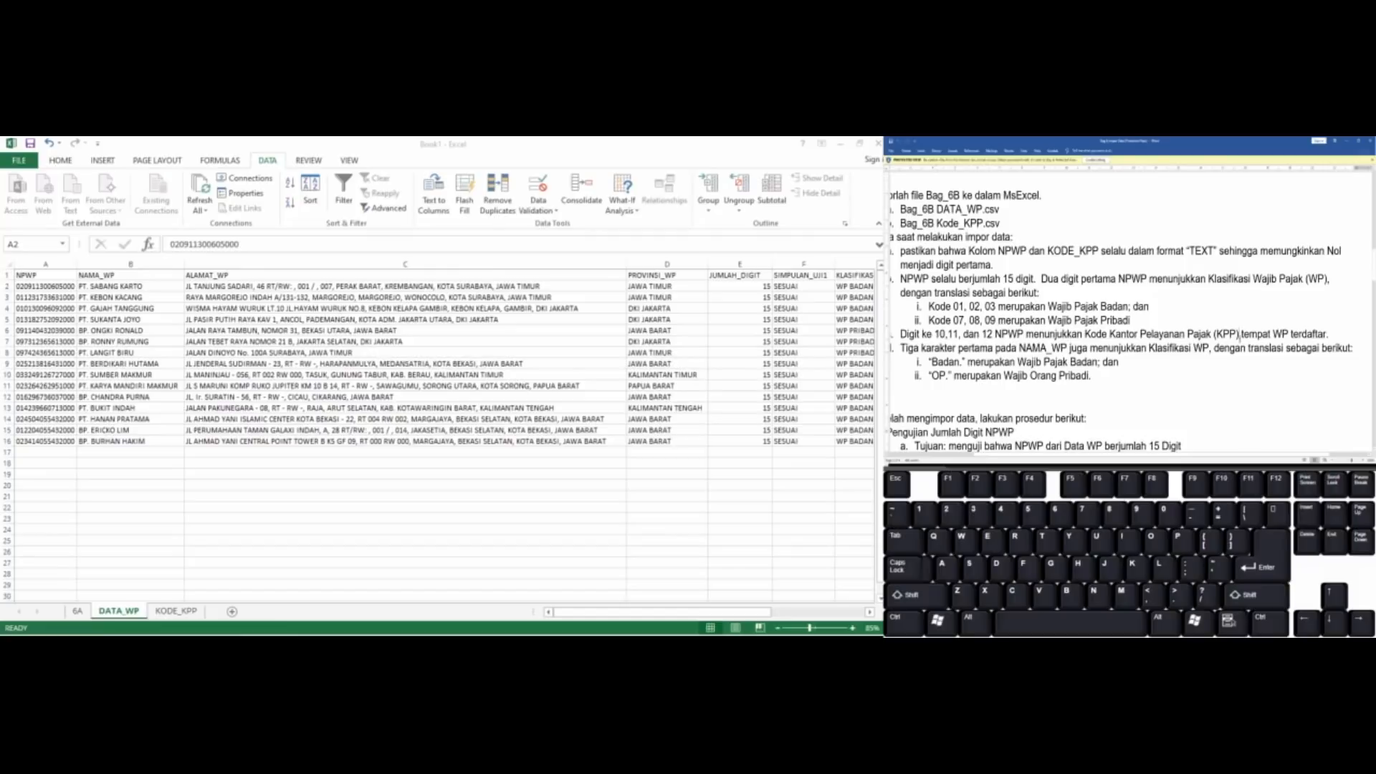
scroll(1240, 336, down, 15)
scroll(1240, 339, down, 8)
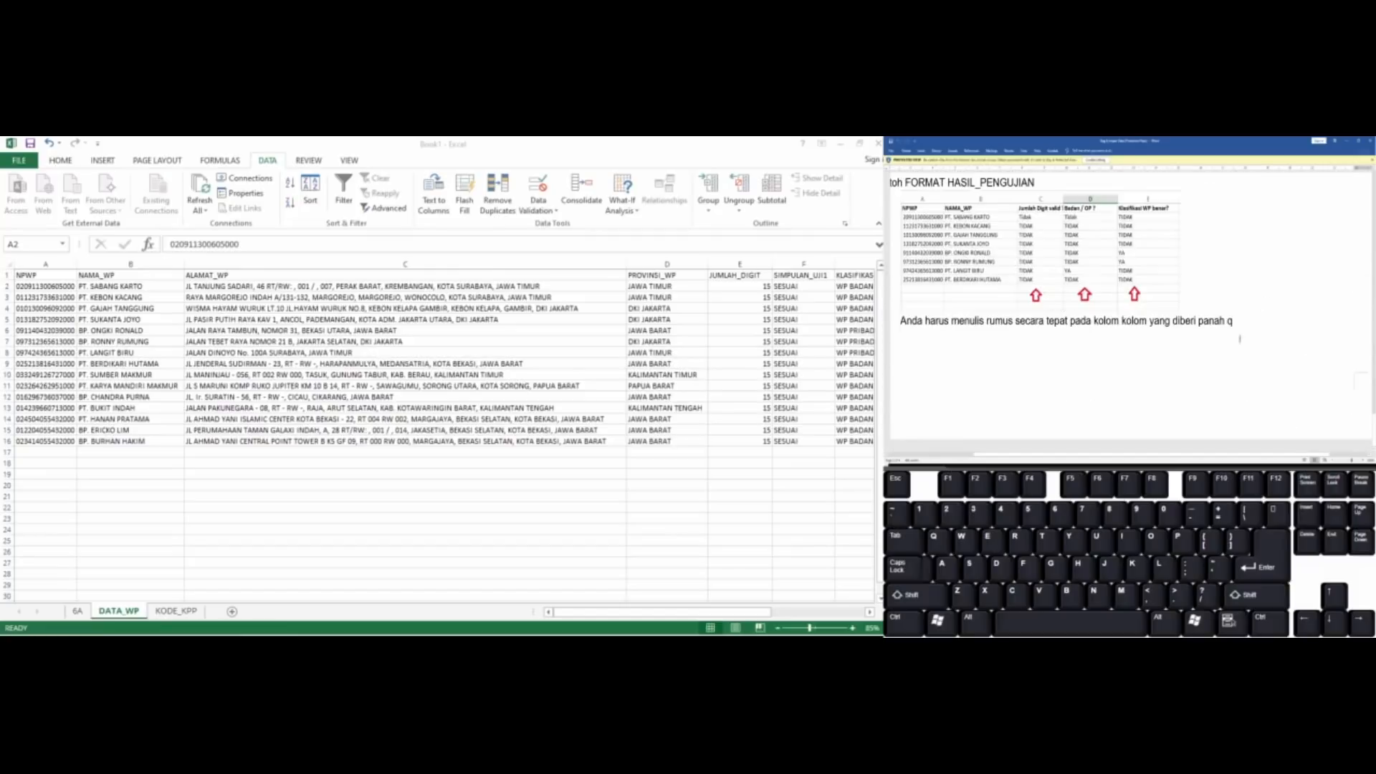
scroll(1239, 339, up, 5)
scroll(1239, 340, up, 3)
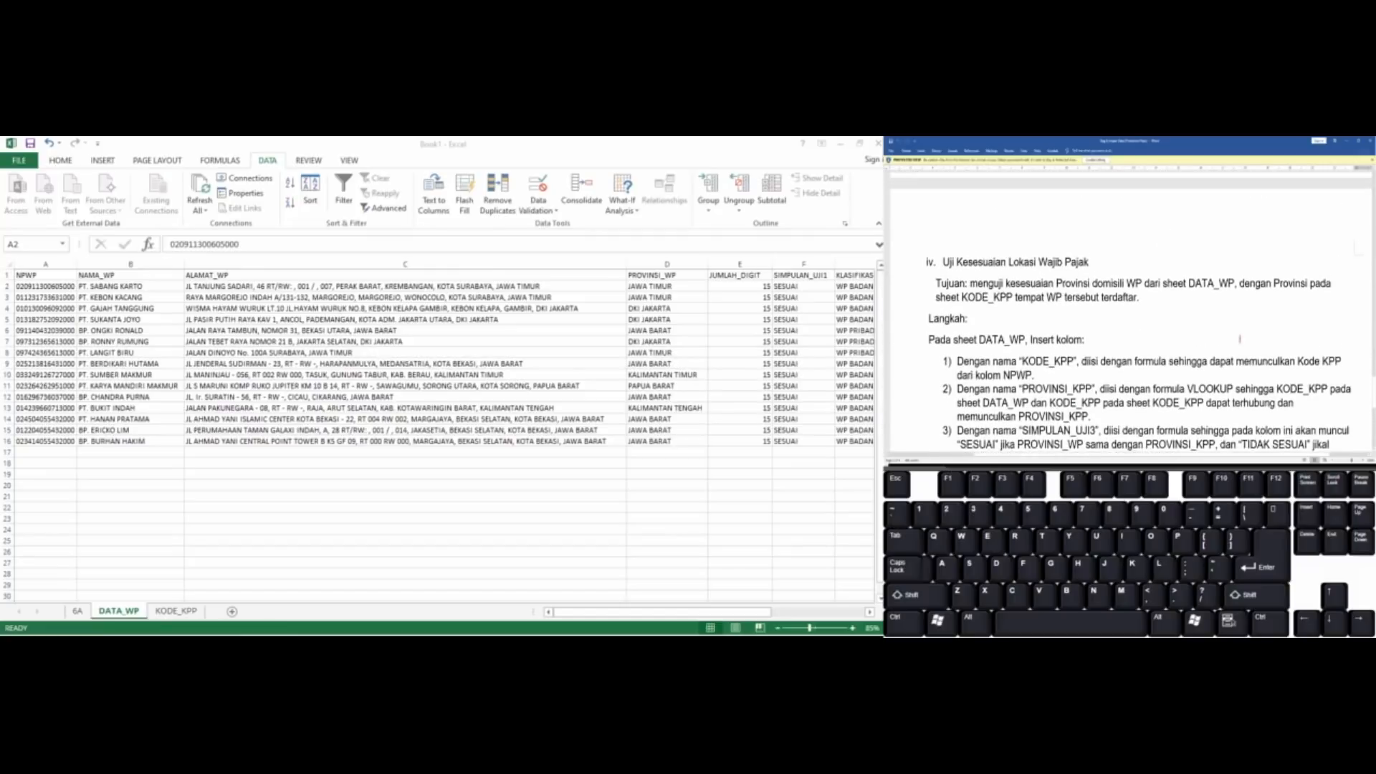
scroll(1240, 339, down, 3)
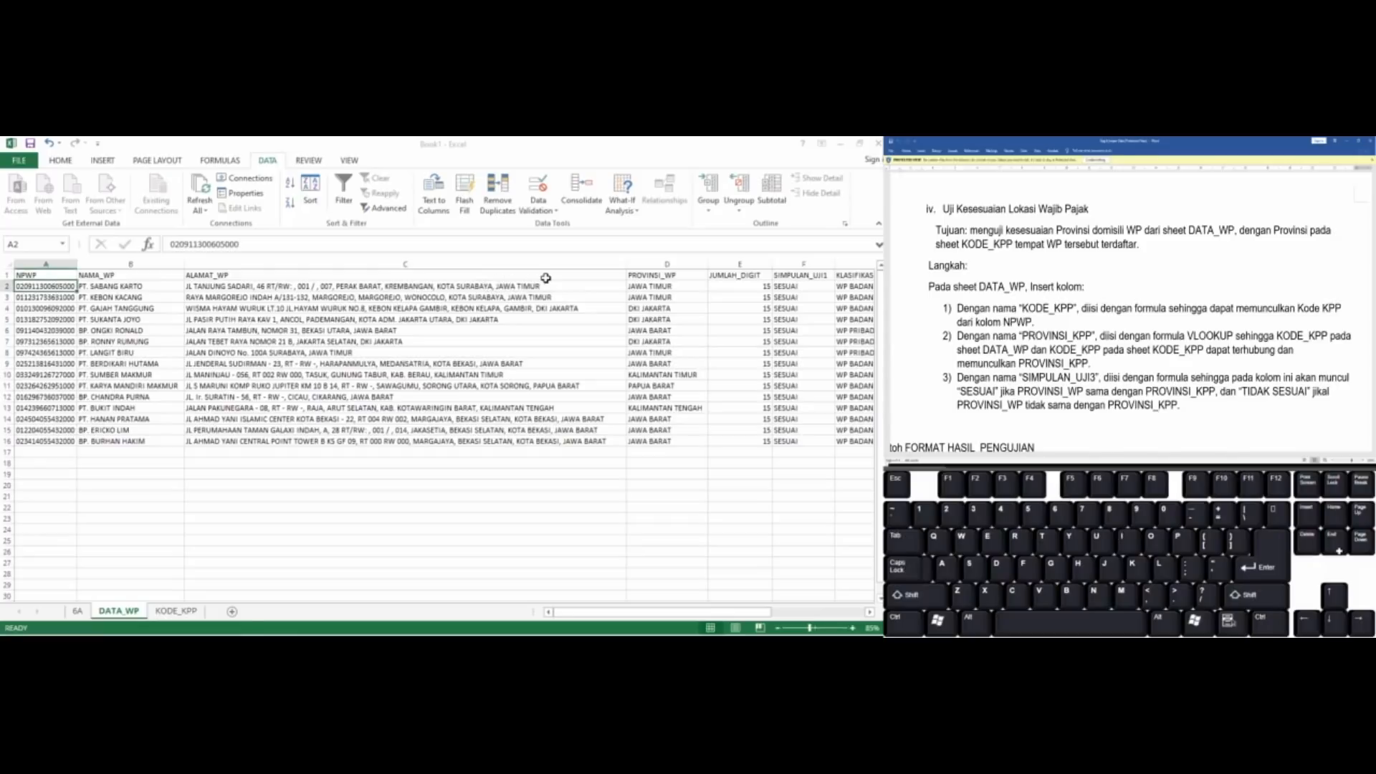
Extract the KPP code in J2 with the formula =MID(A2;10;3) and fill it down through J16
key(ctrl+Right)
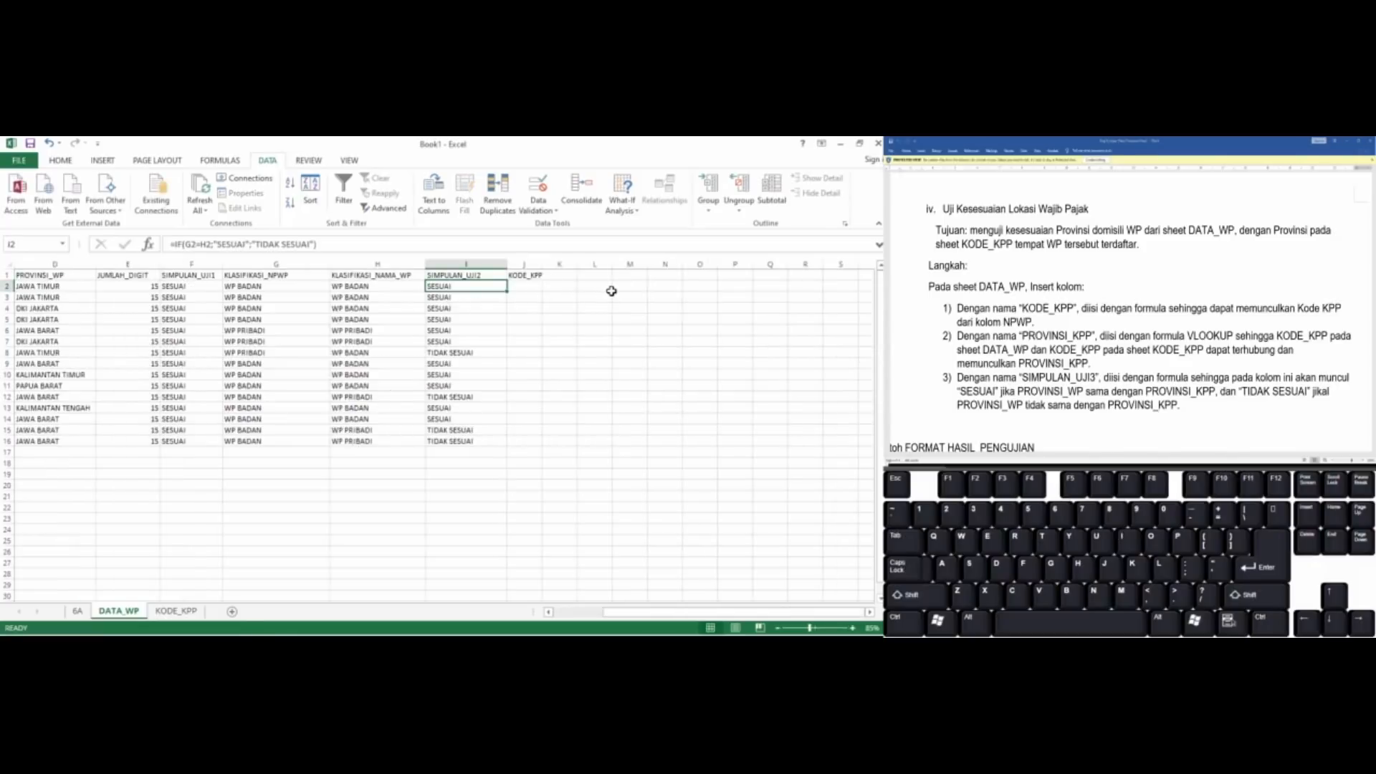
key(Right)
text(=m)
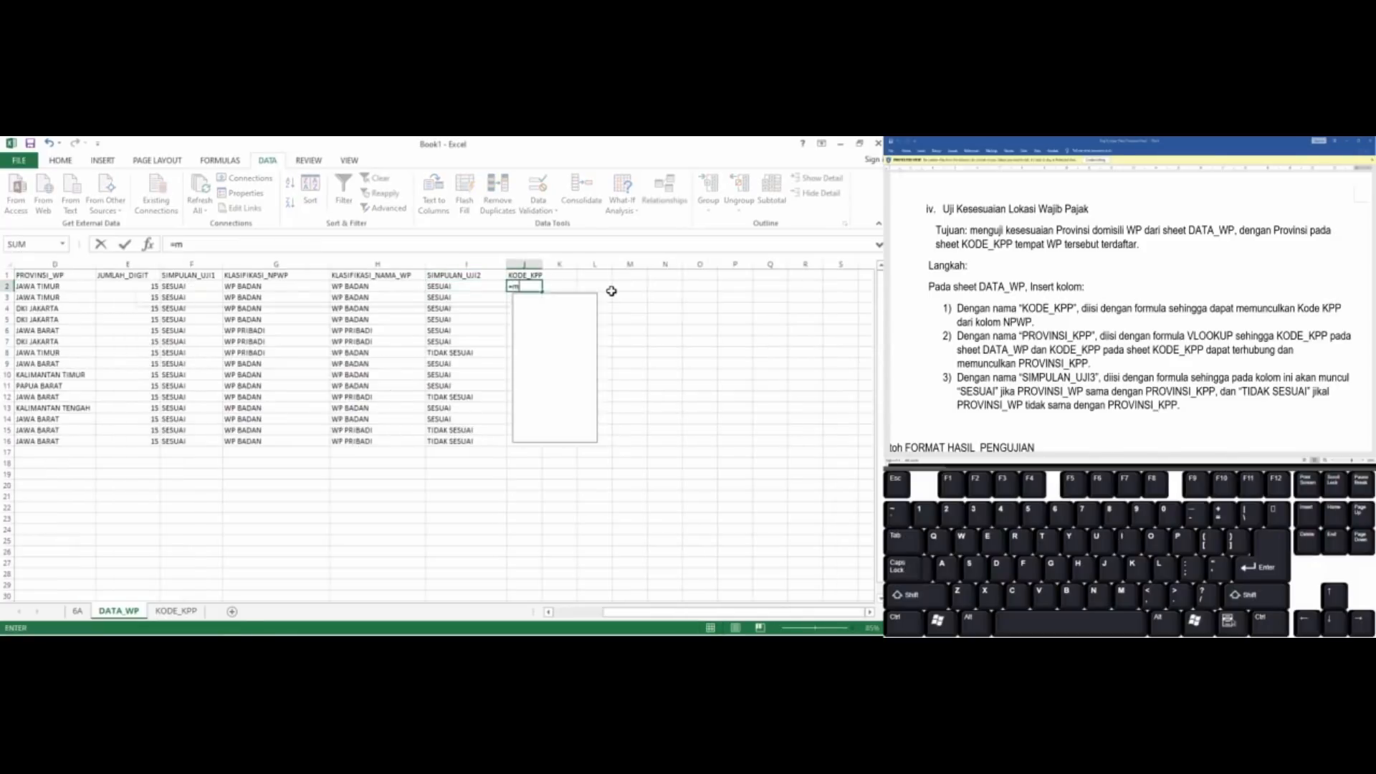
text(id)
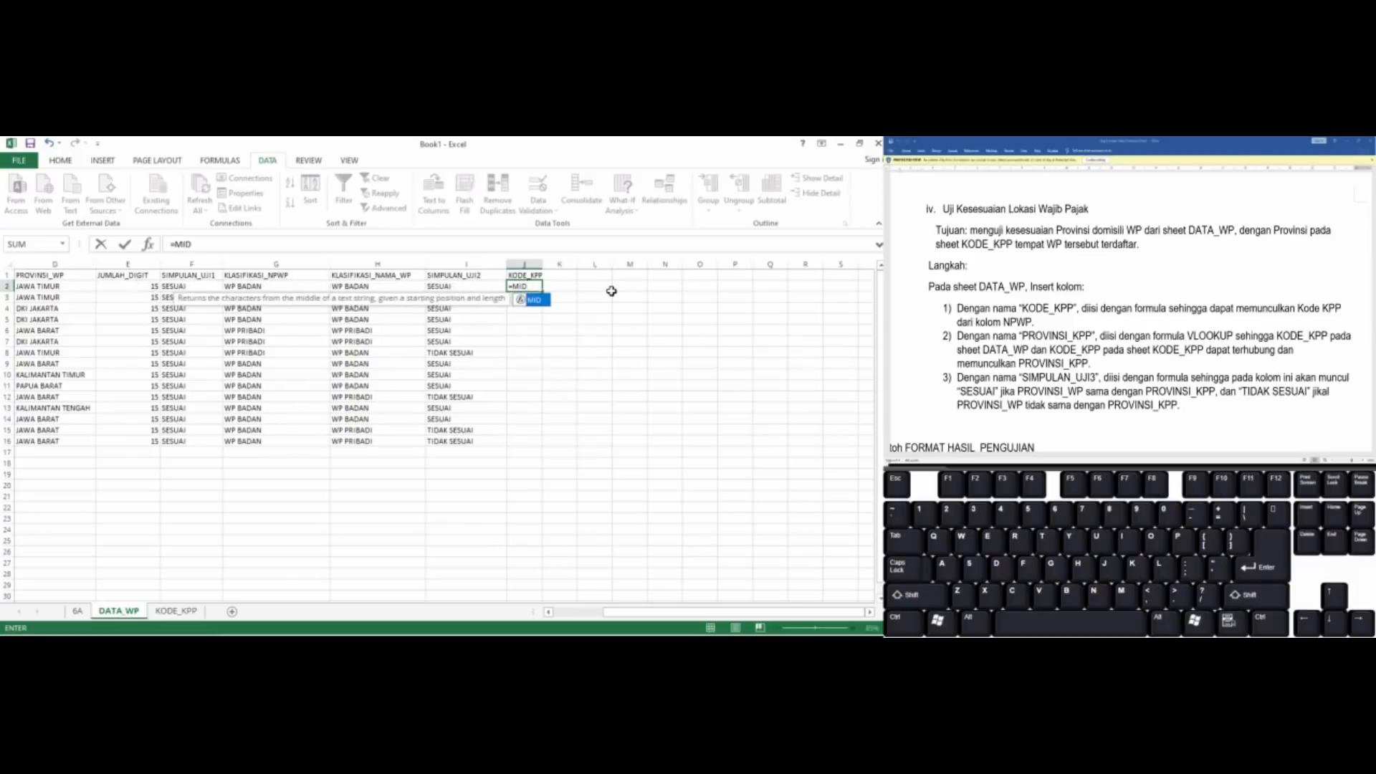
text(()
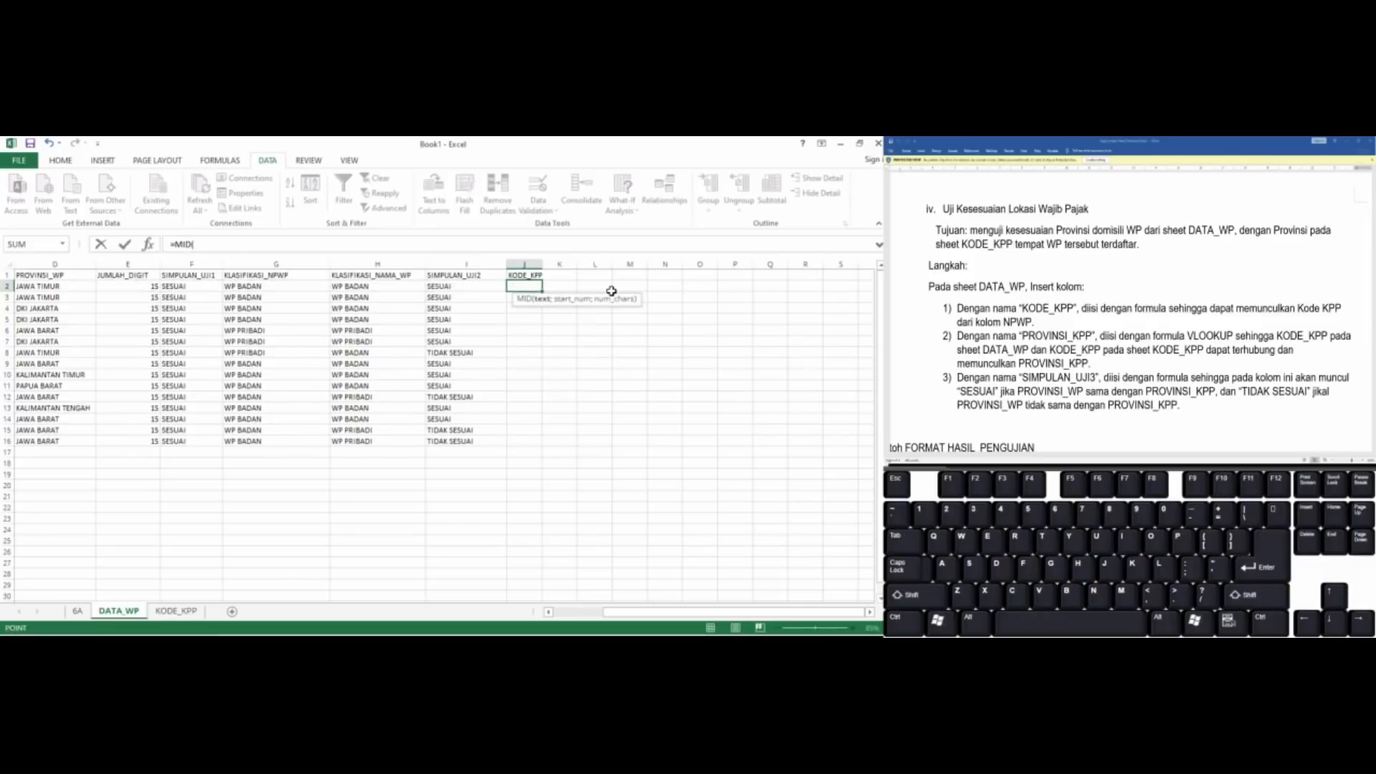
key(ctrl+Left)
text(;)
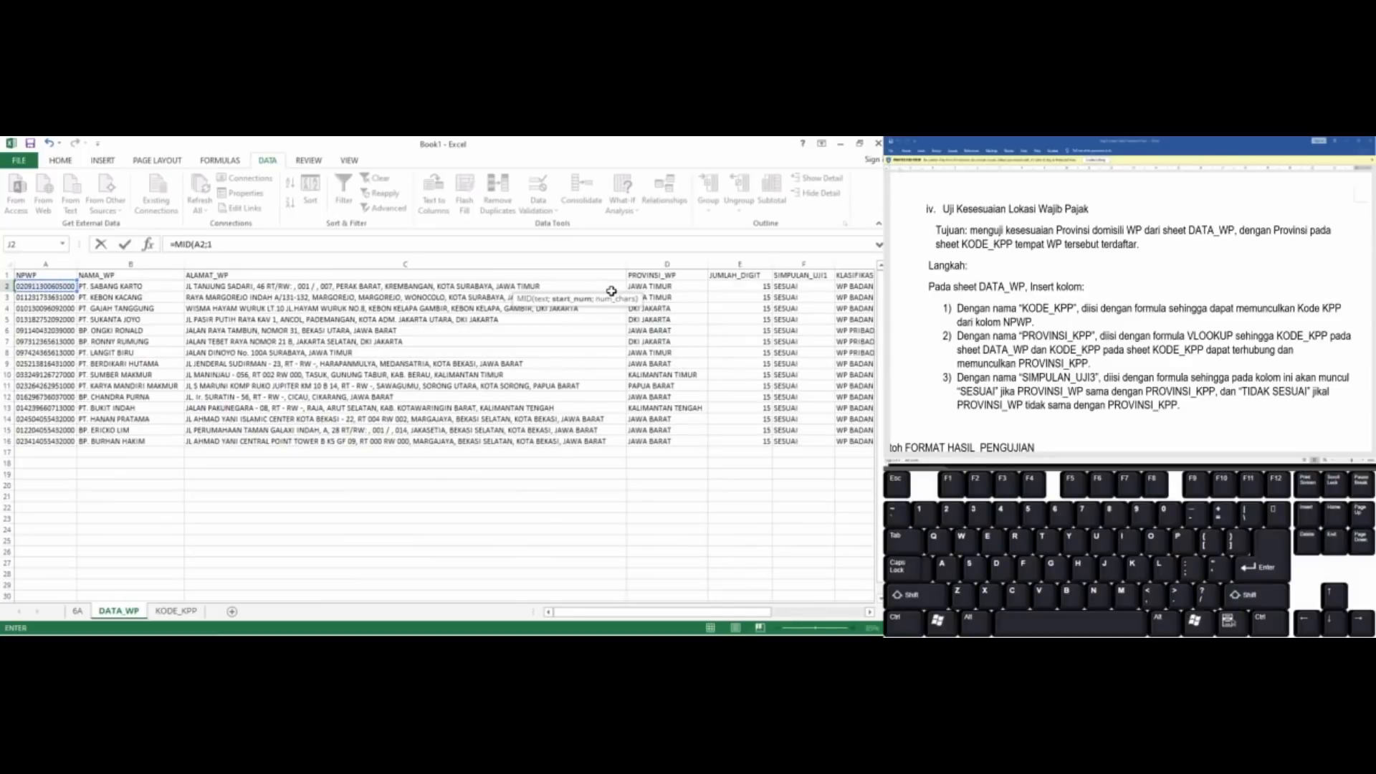
text(10;3))
key(ctrl+Return)
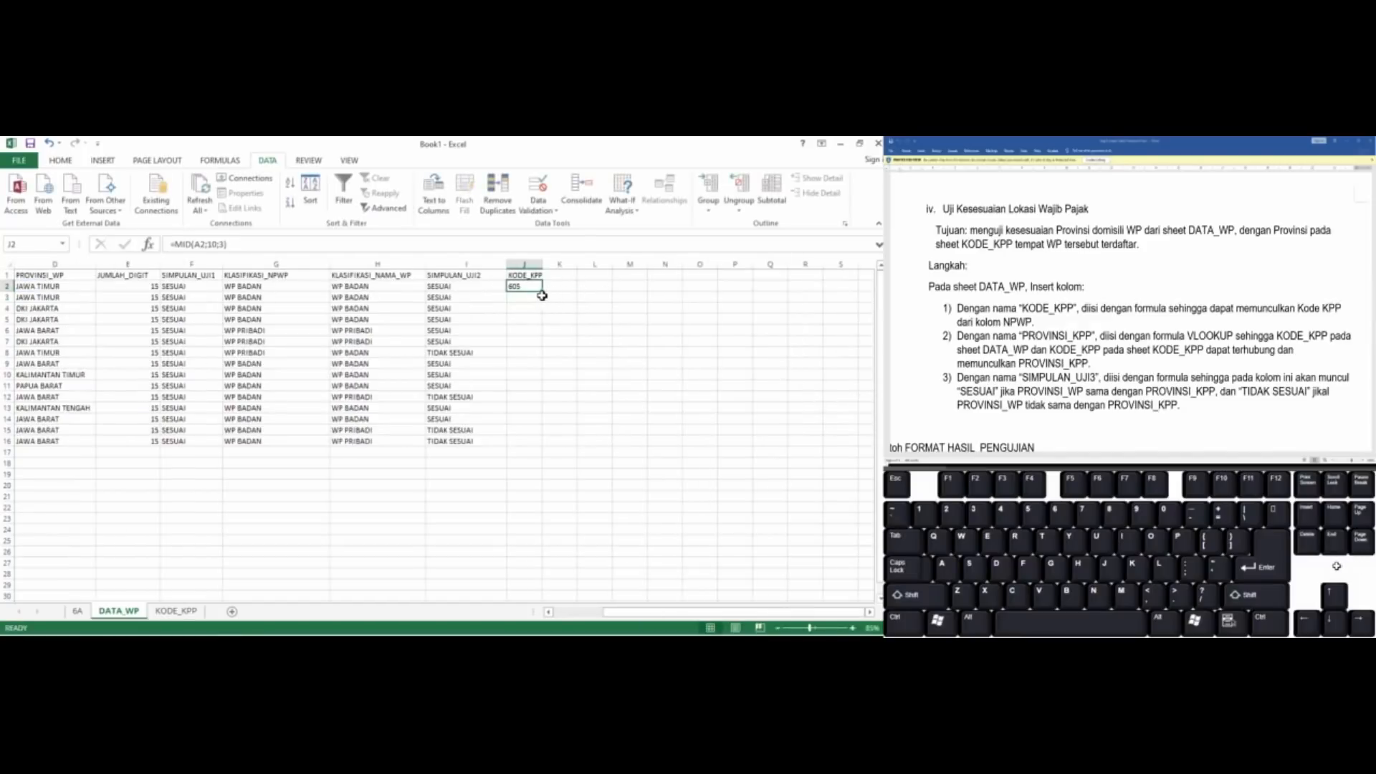
drag(542, 291, 538, 444)
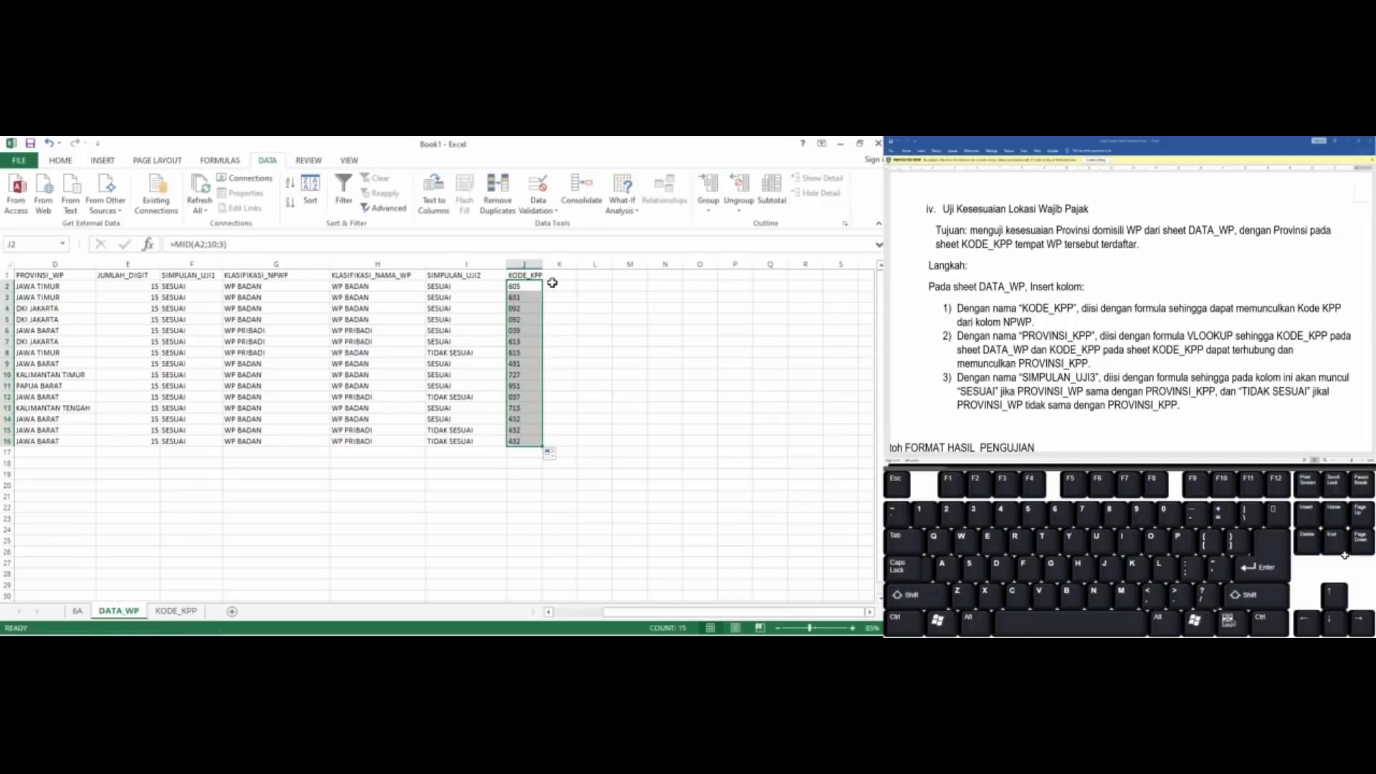
Enter the column header PROVINSI_KPP in K1, beside KODE_KPP
click(553, 283)
key(Up)
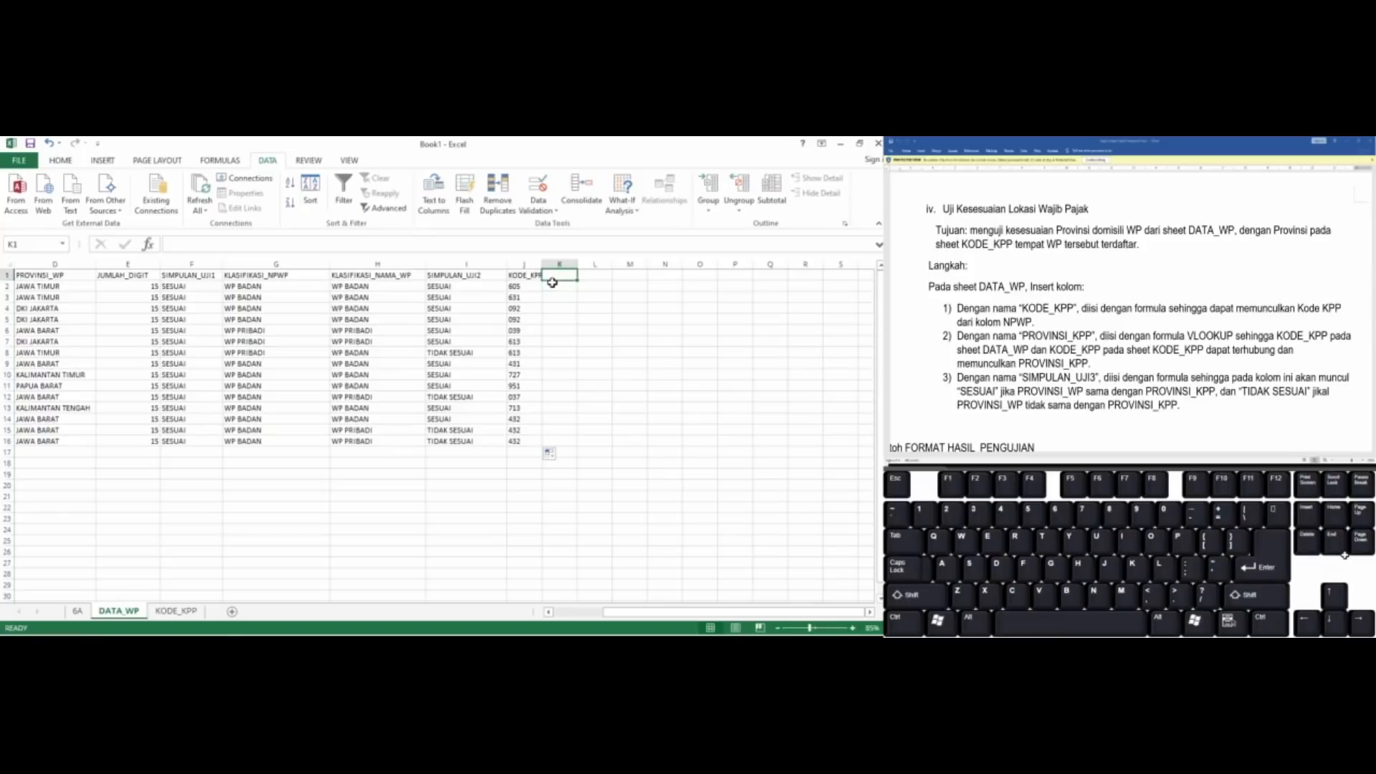
text(PRO)
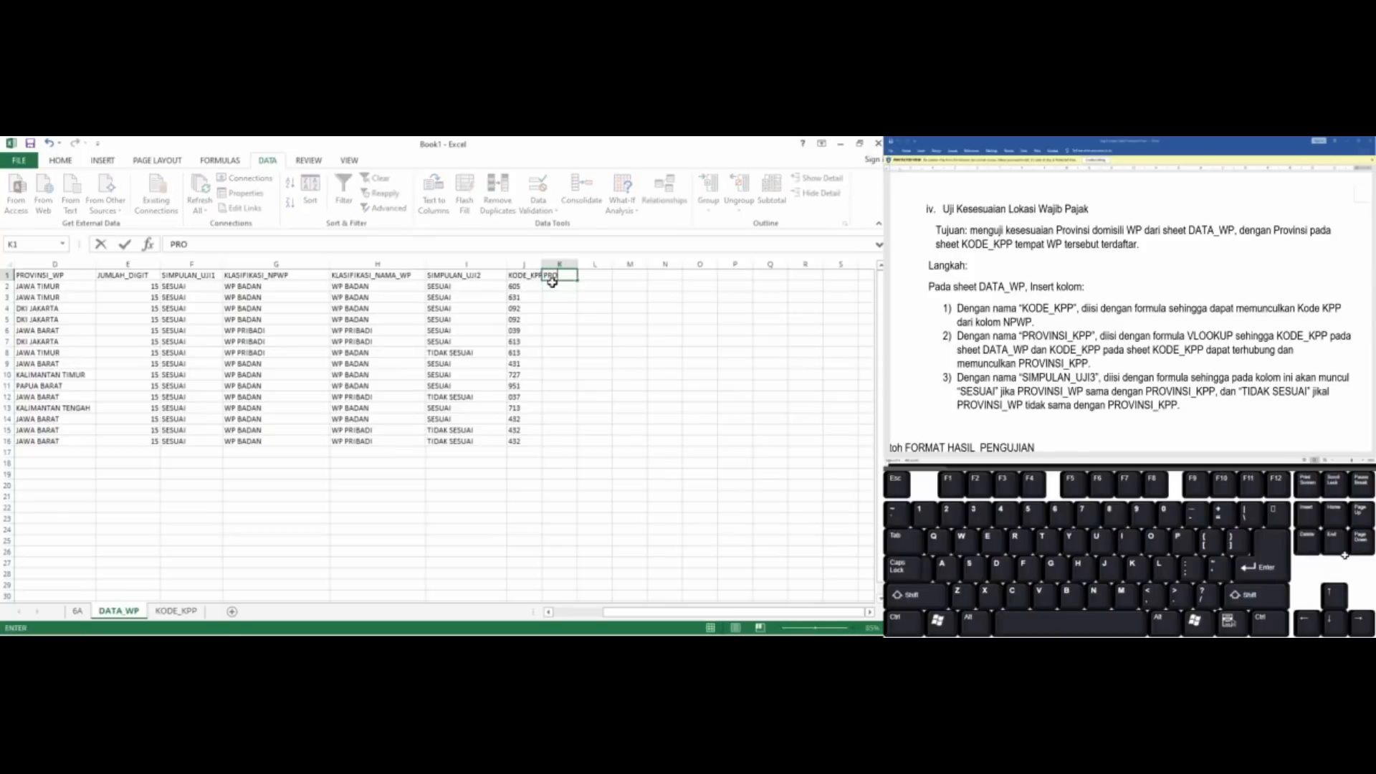
text(VINSI_KPP)
key(Return)
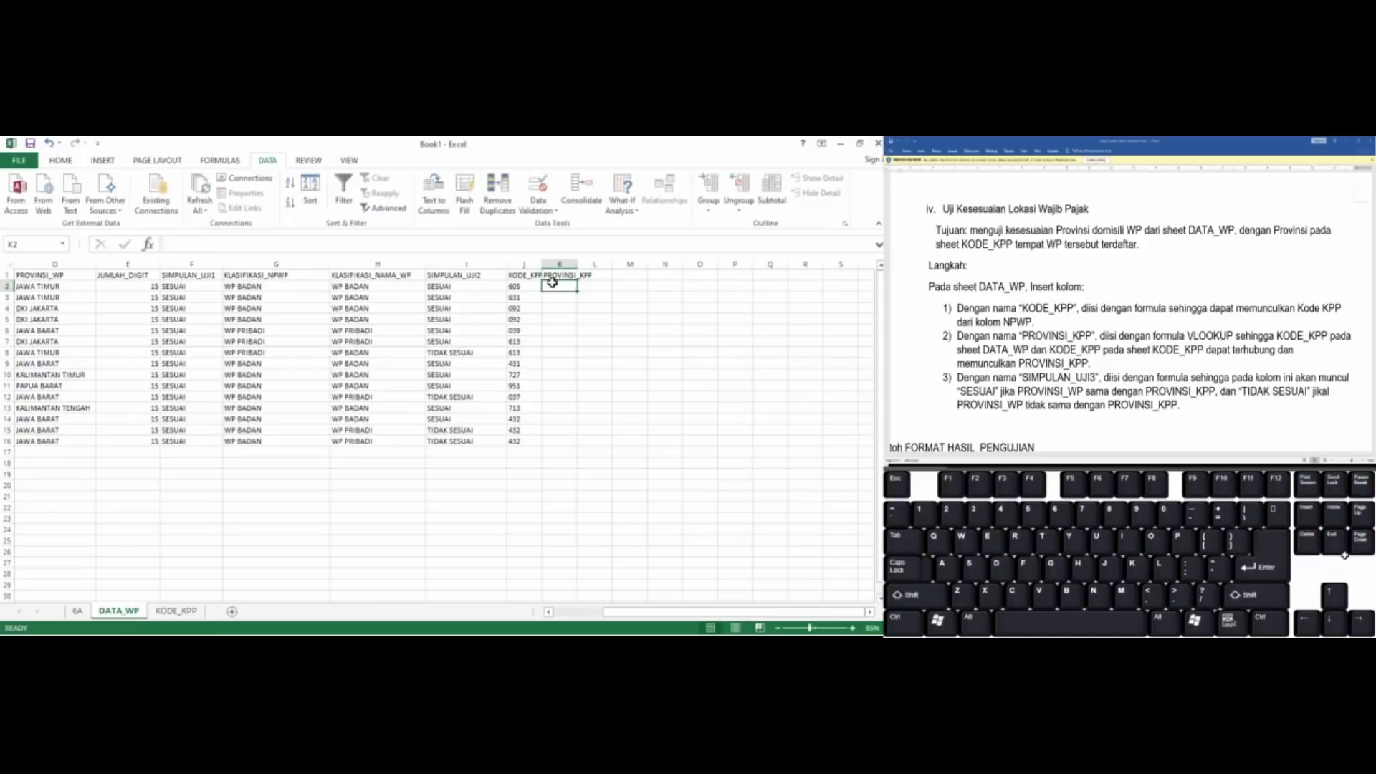
Build a VLOOKUP formula in K2 with J2 as the lookup value and the KODE_KPP sheet's A1:C12 table as the table array
text(=)
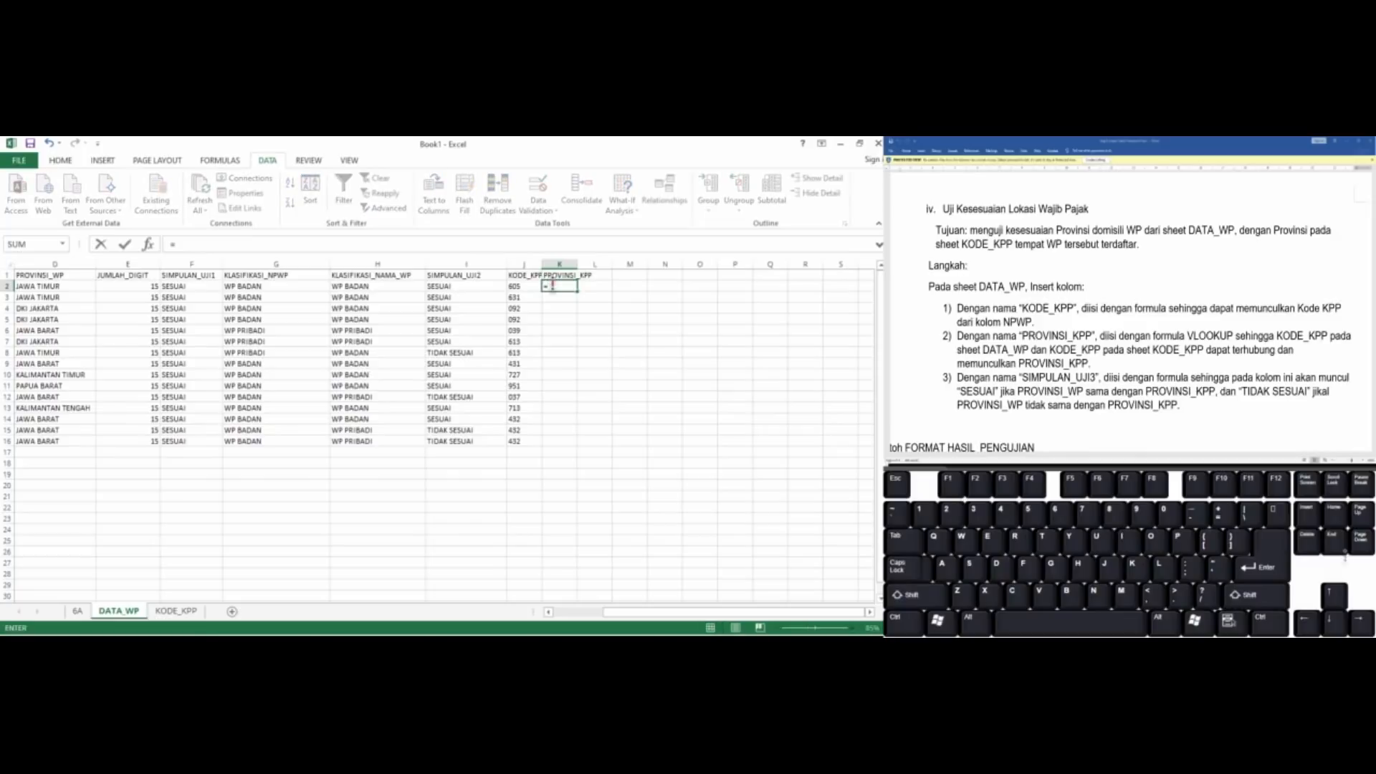
text(VLOOKU)
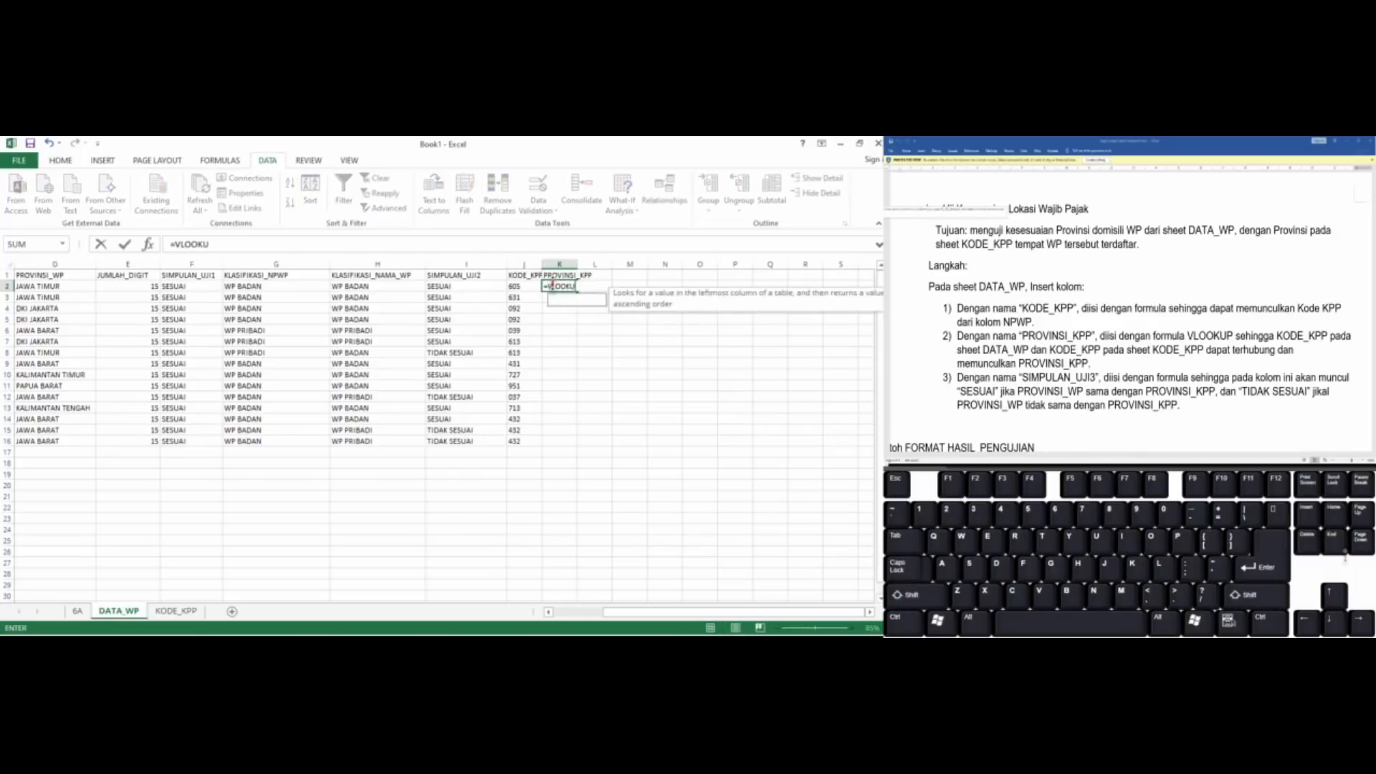
text(P)
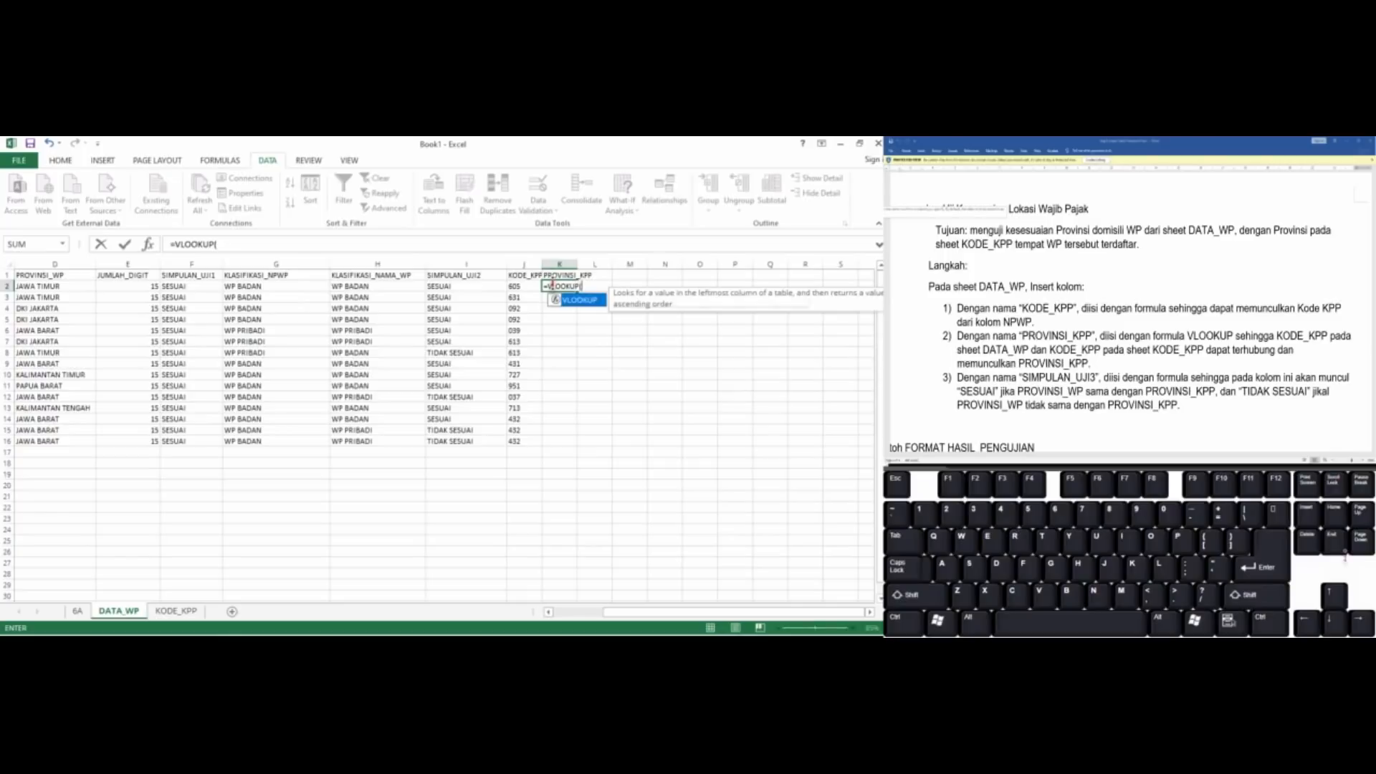
text(()
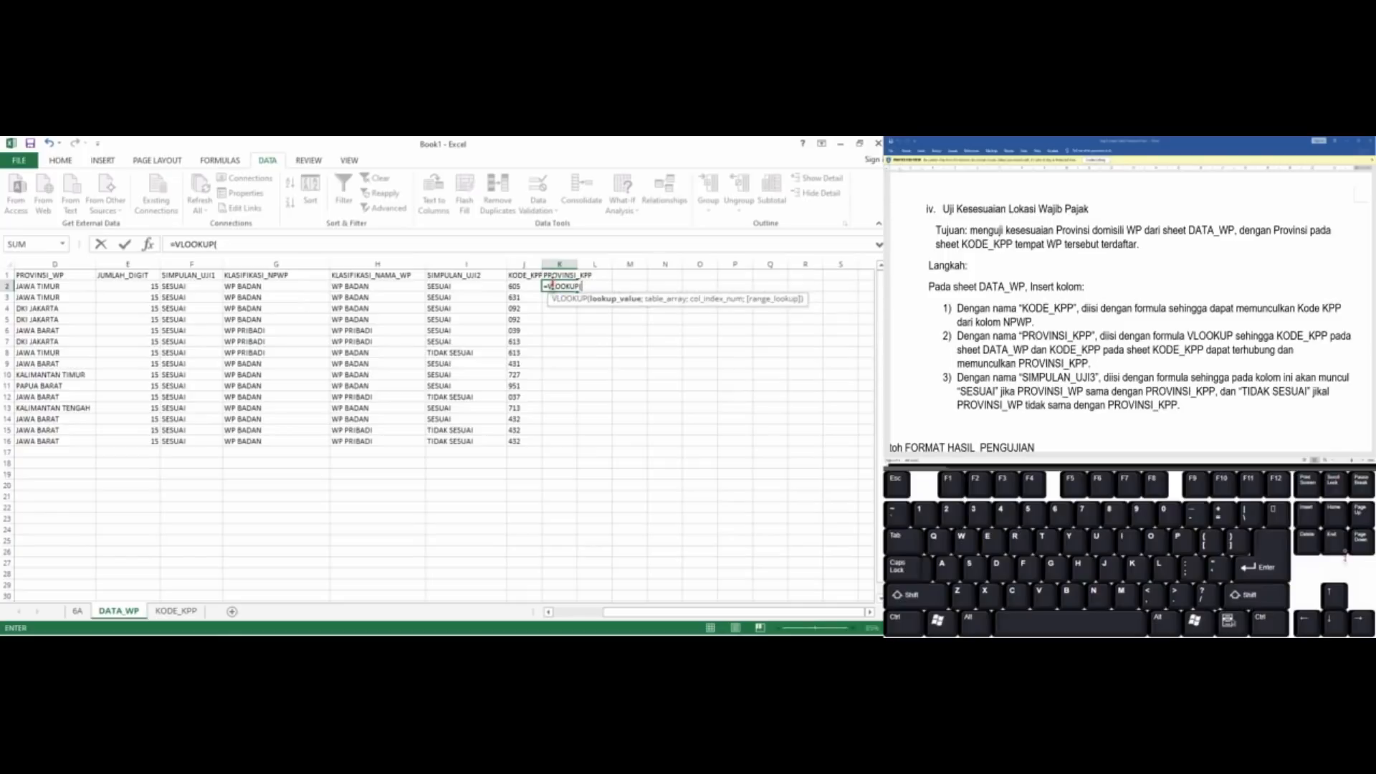
key(Left)
text(;)
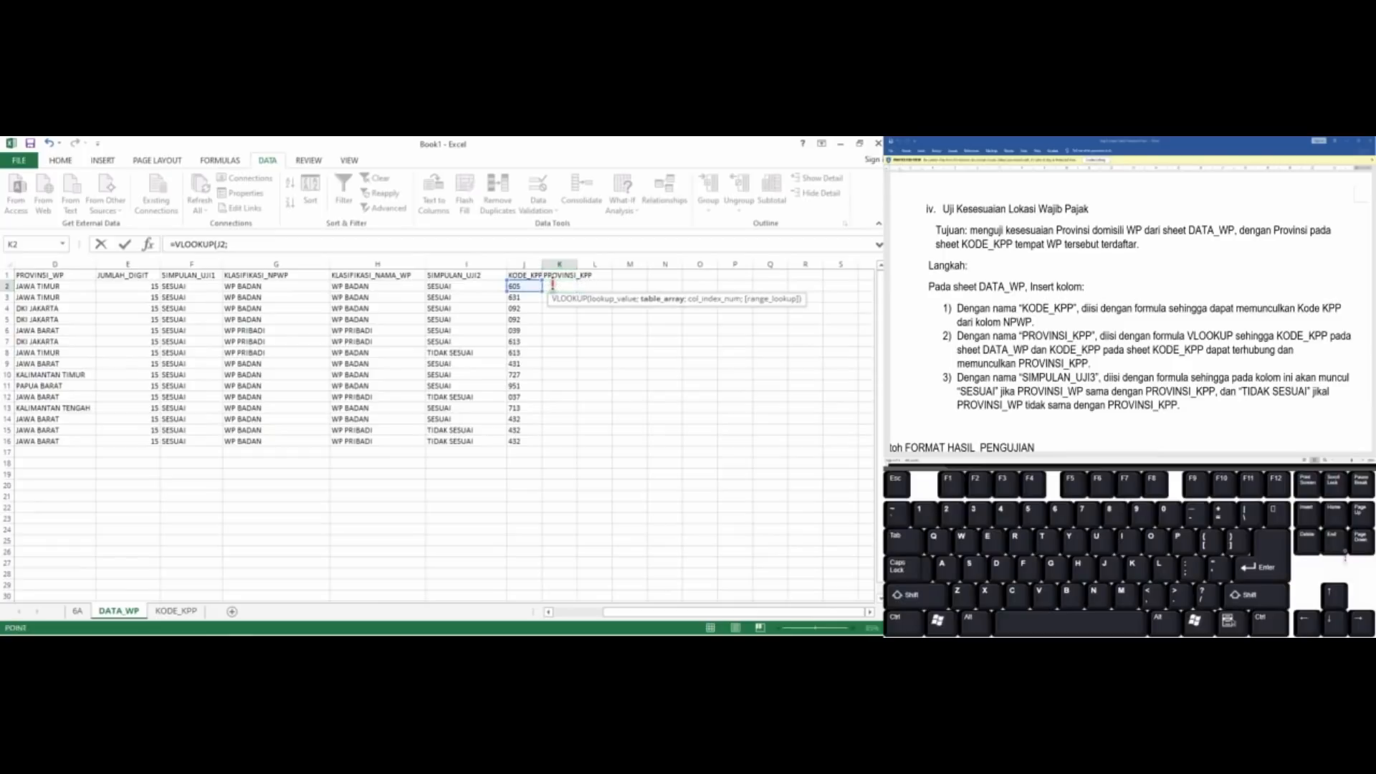
key(ctrl+Page_Down)
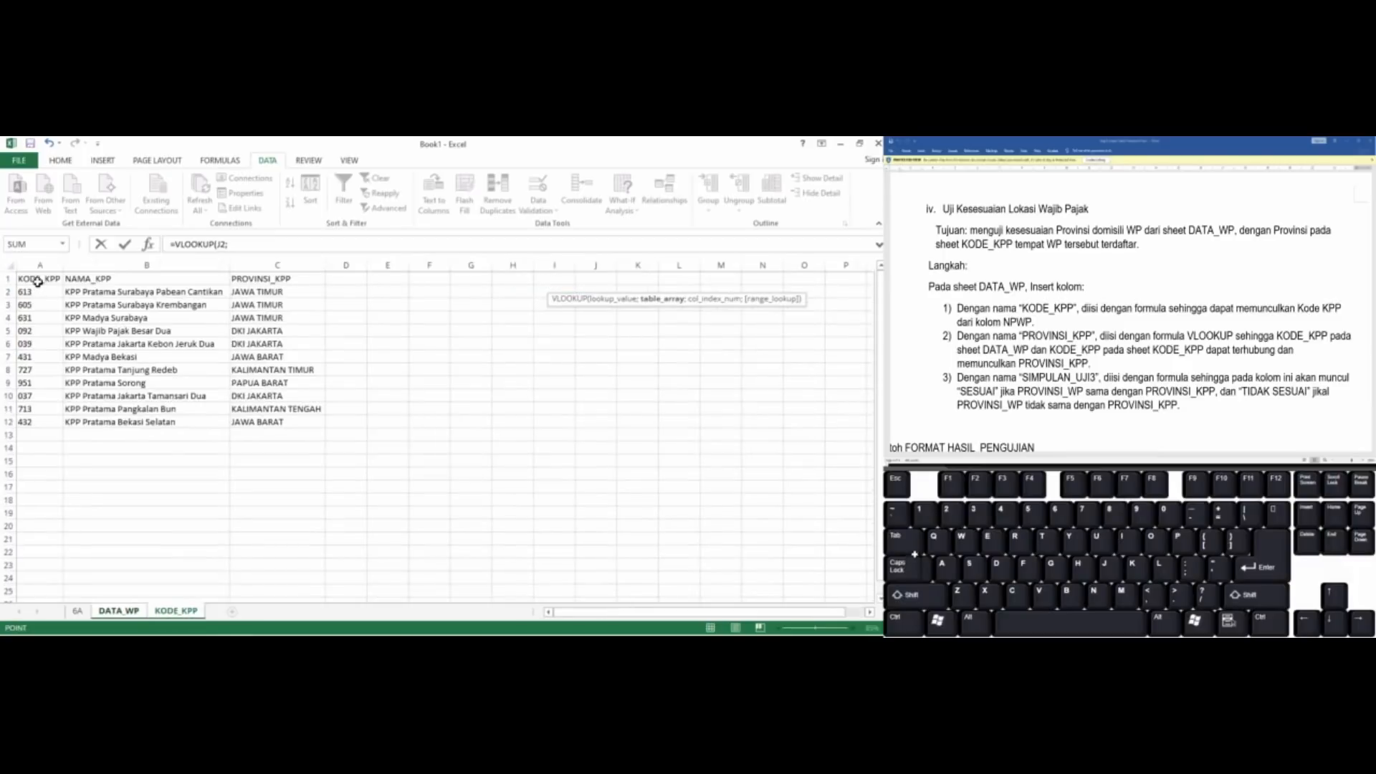
drag(37, 279, 284, 423)
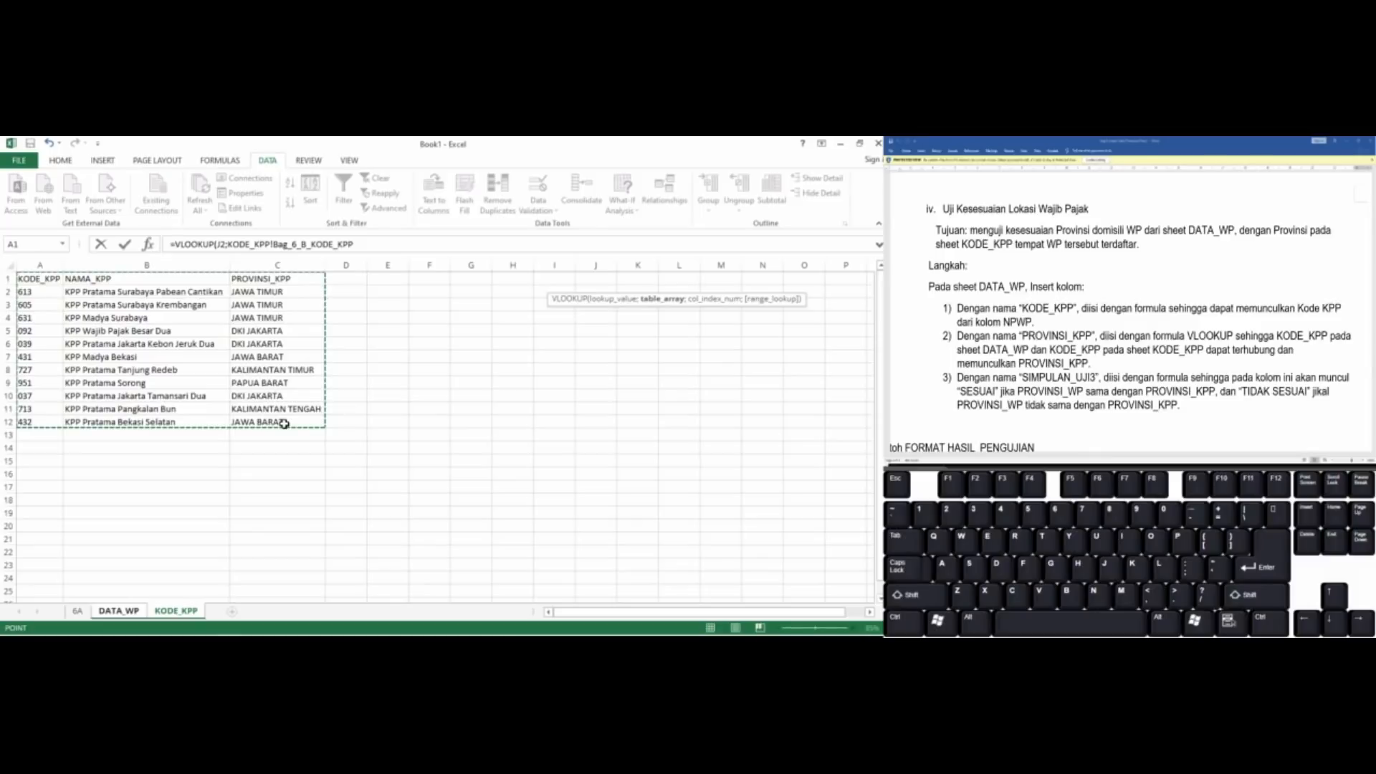
click(256, 244)
drag(256, 244, 376, 244)
click(378, 245)
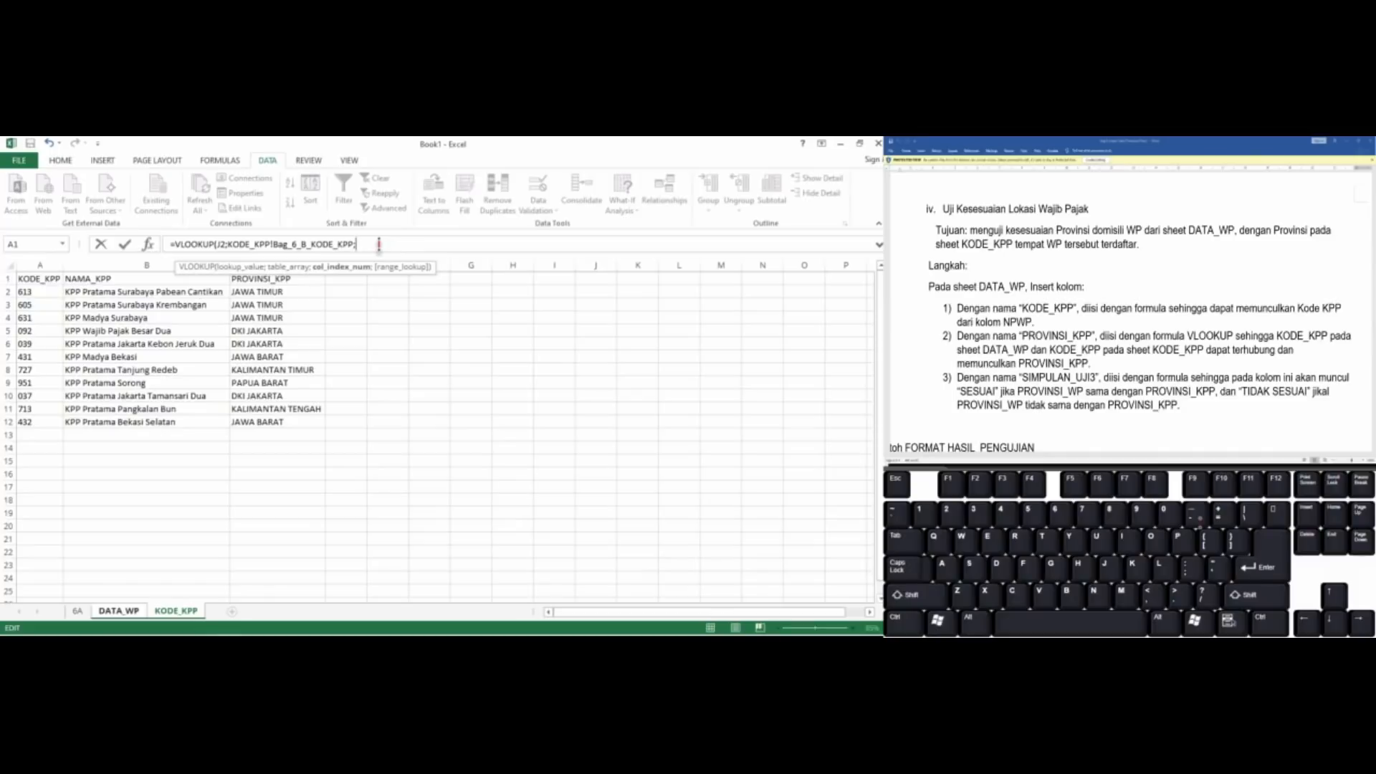
Complete the K2 lookup with column index 3 and an exact match (FALSE), and fill it down through K16
text(3;)
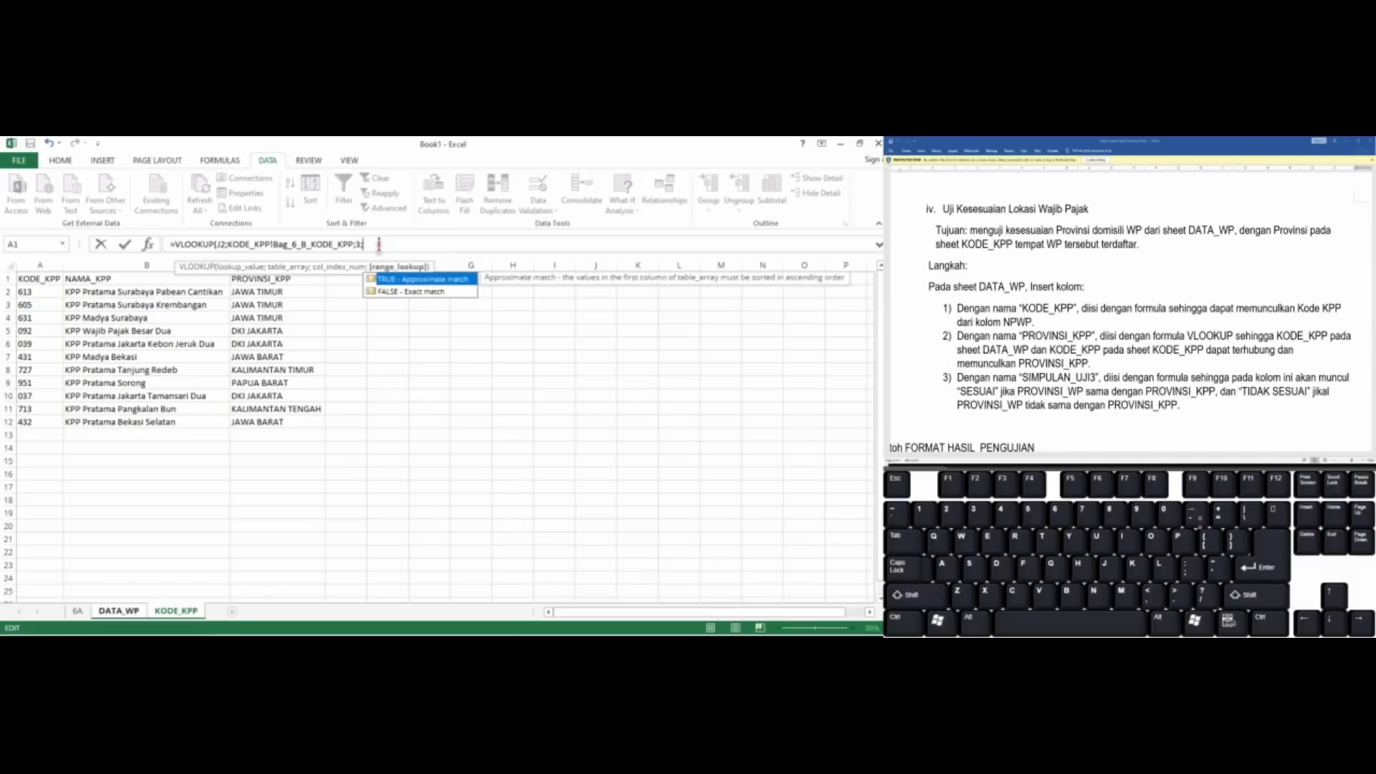
text(false)
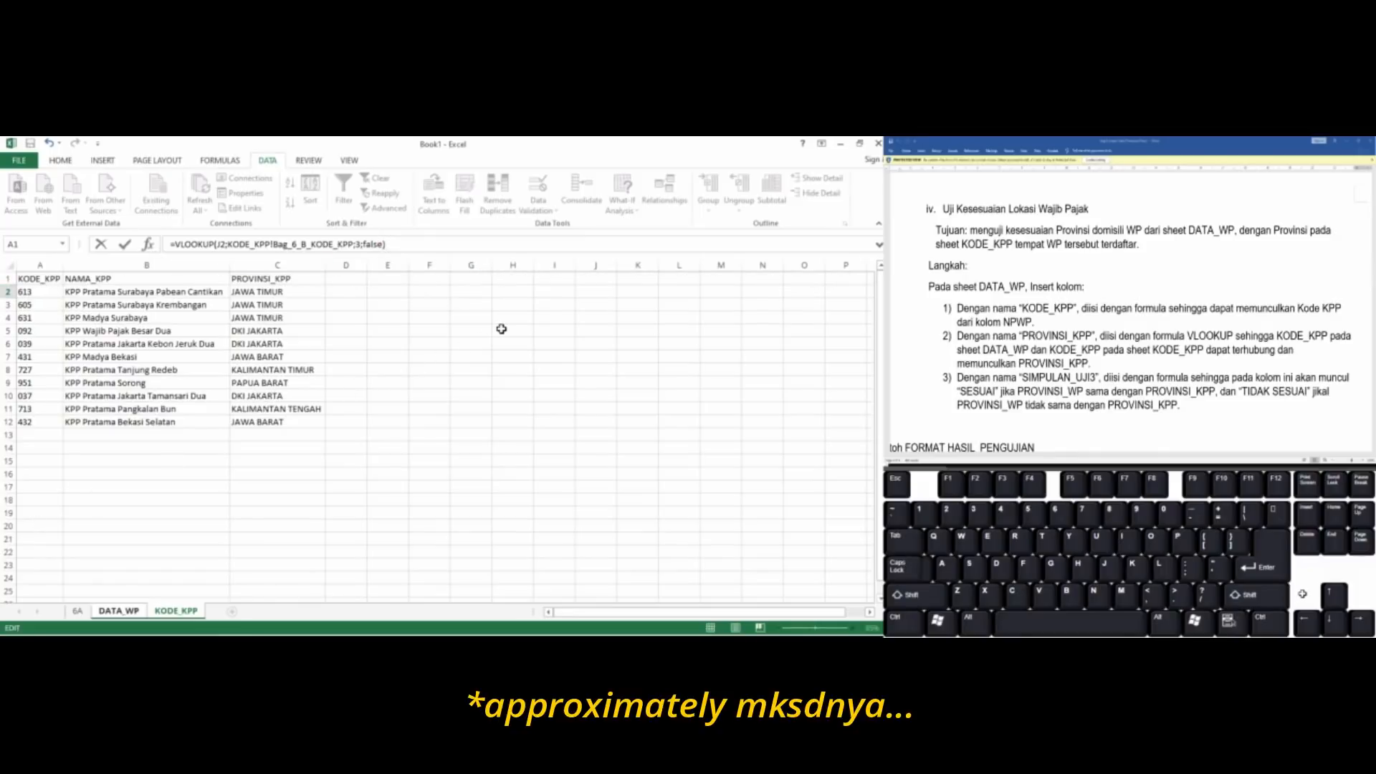
key(Return)
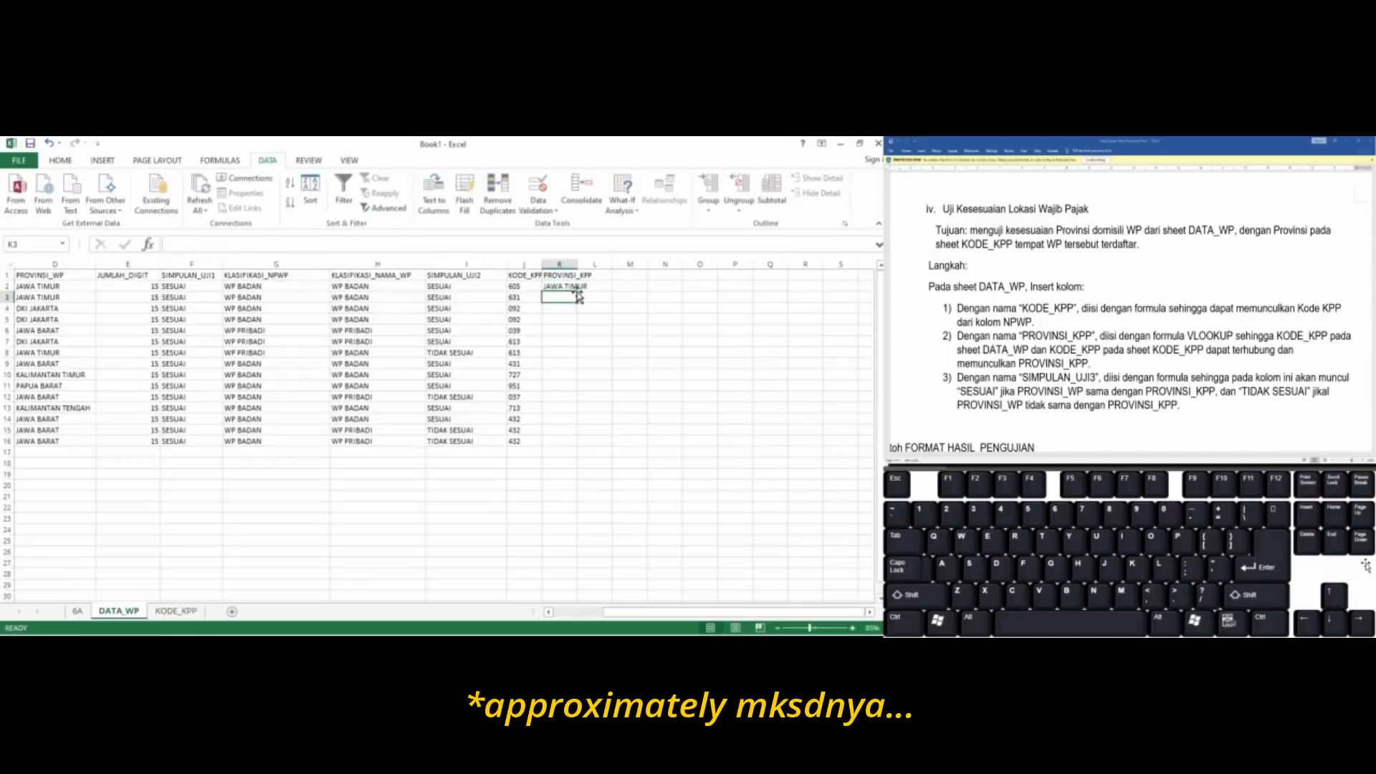
drag(577, 289, 577, 445)
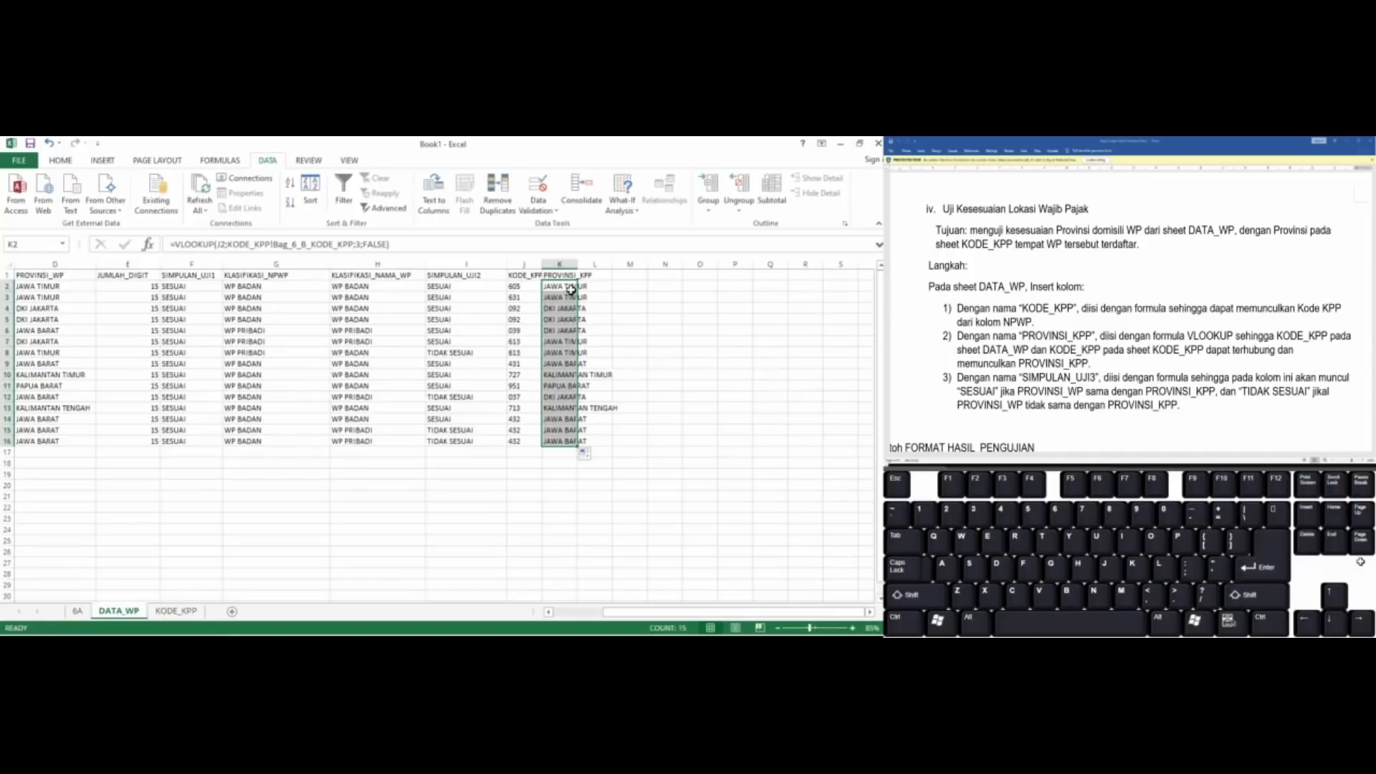
Enter the column header SIMPULAN UJI_3 in L1, and widen columns K and L to fit their contents
drag(579, 261, 623, 260)
click(634, 277)
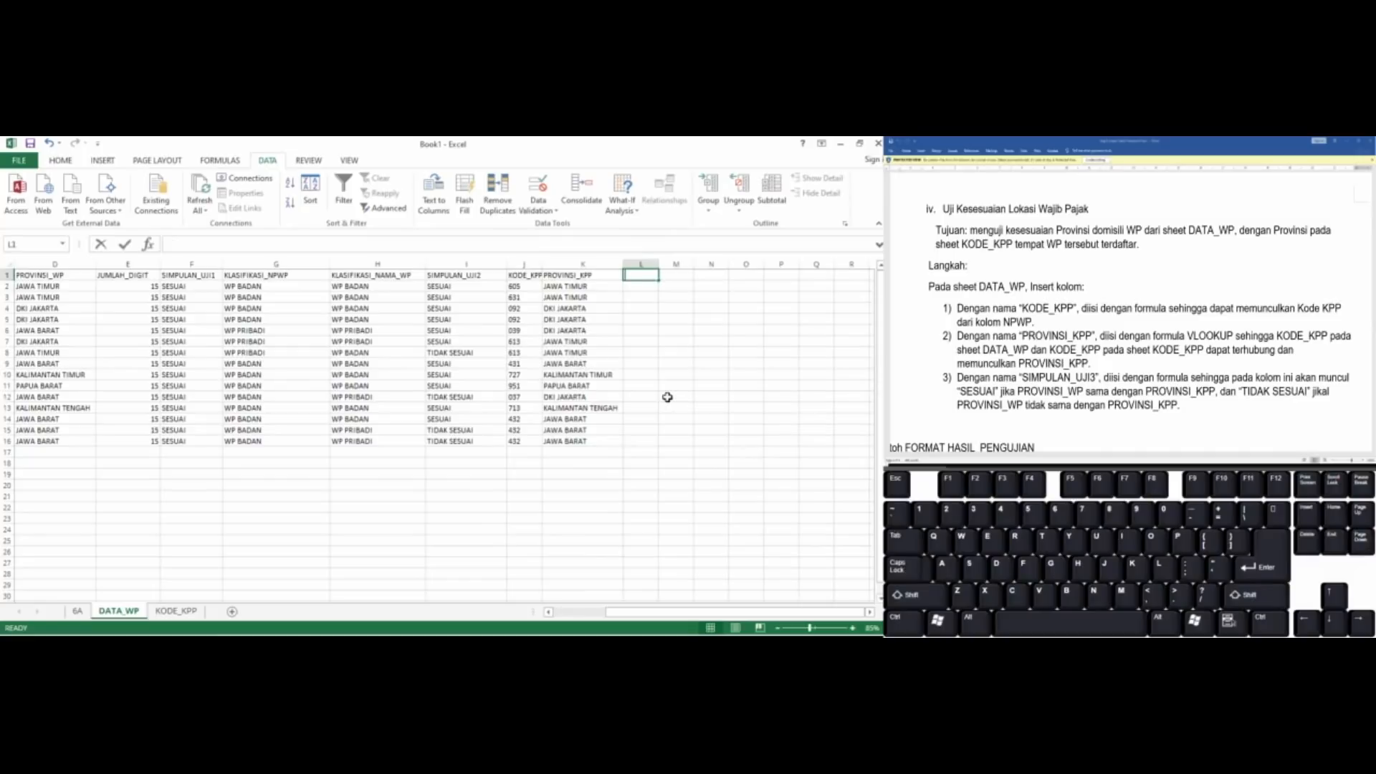
text(SIMPULAN UJI)
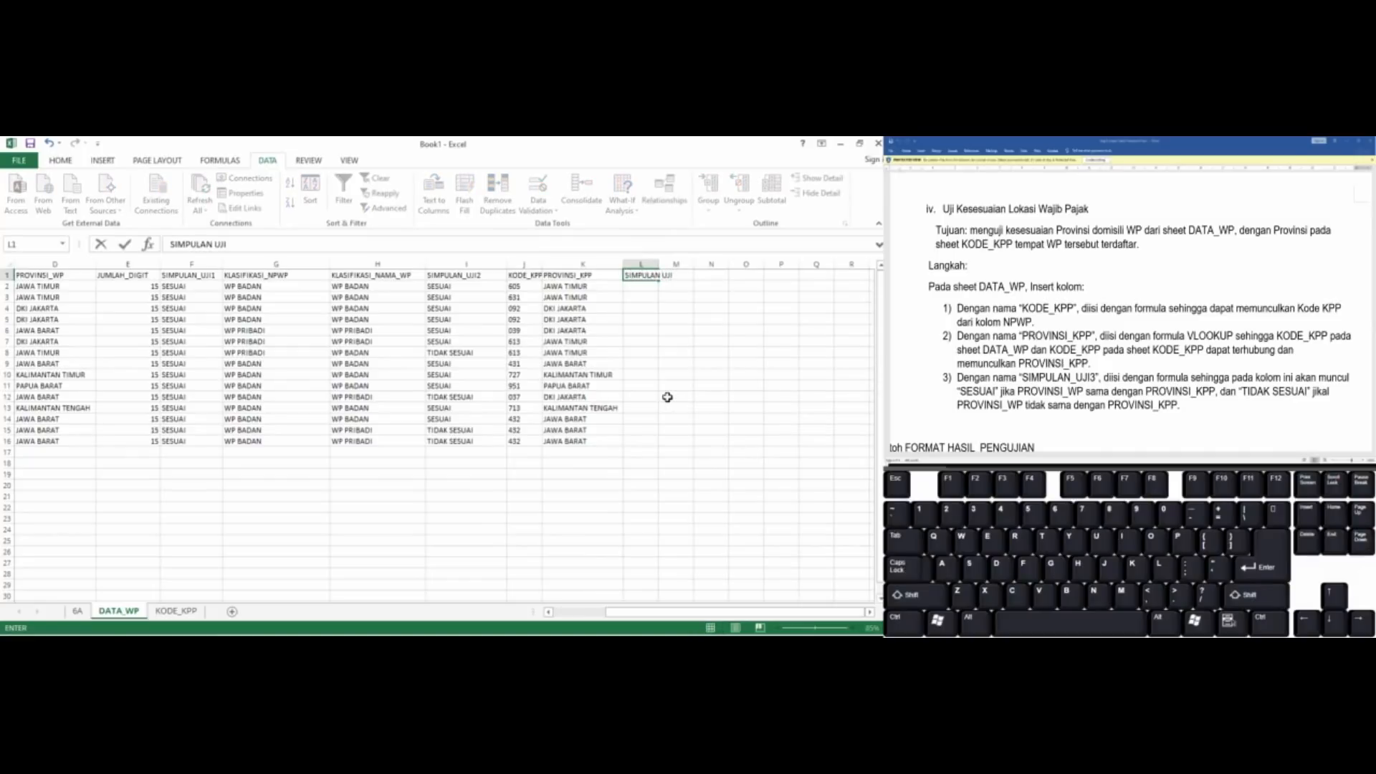
text(_3)
key(Return)
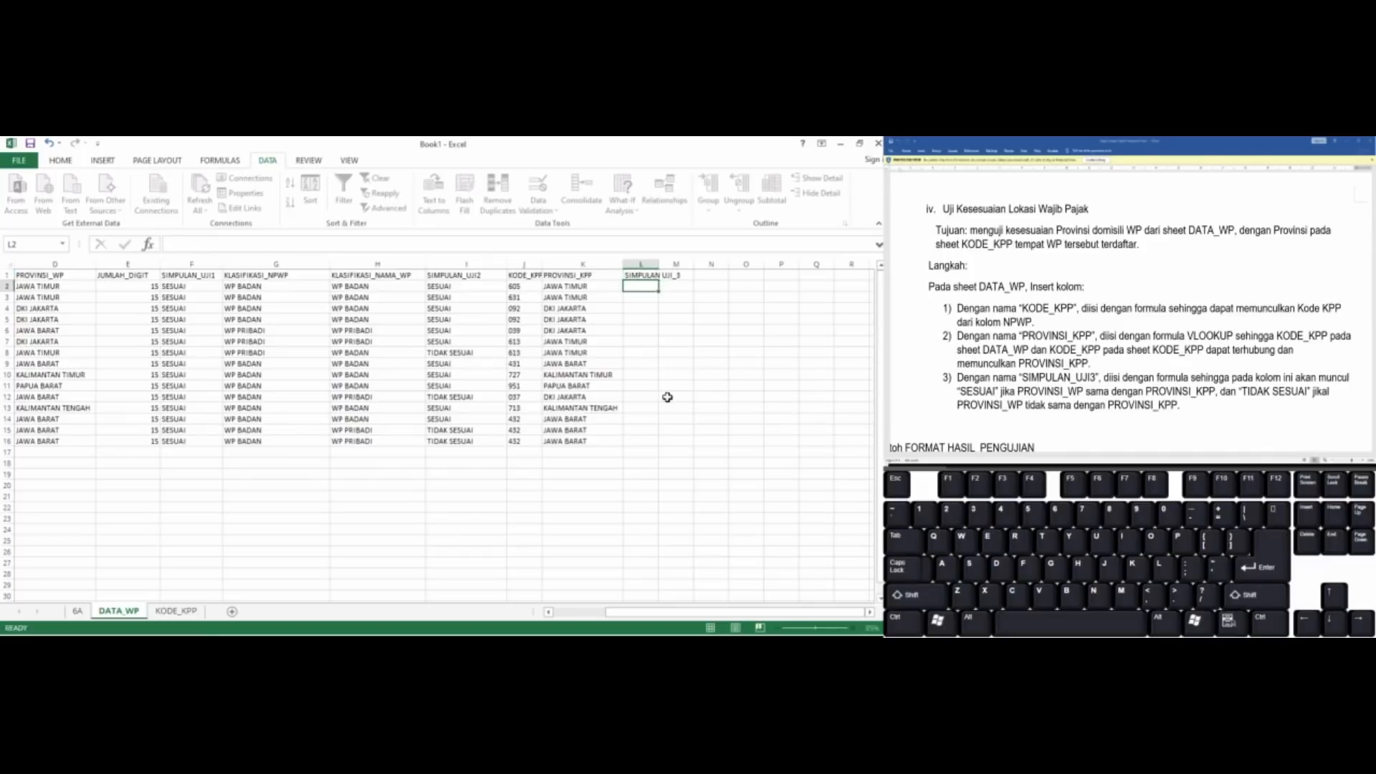
double_click(654, 259)
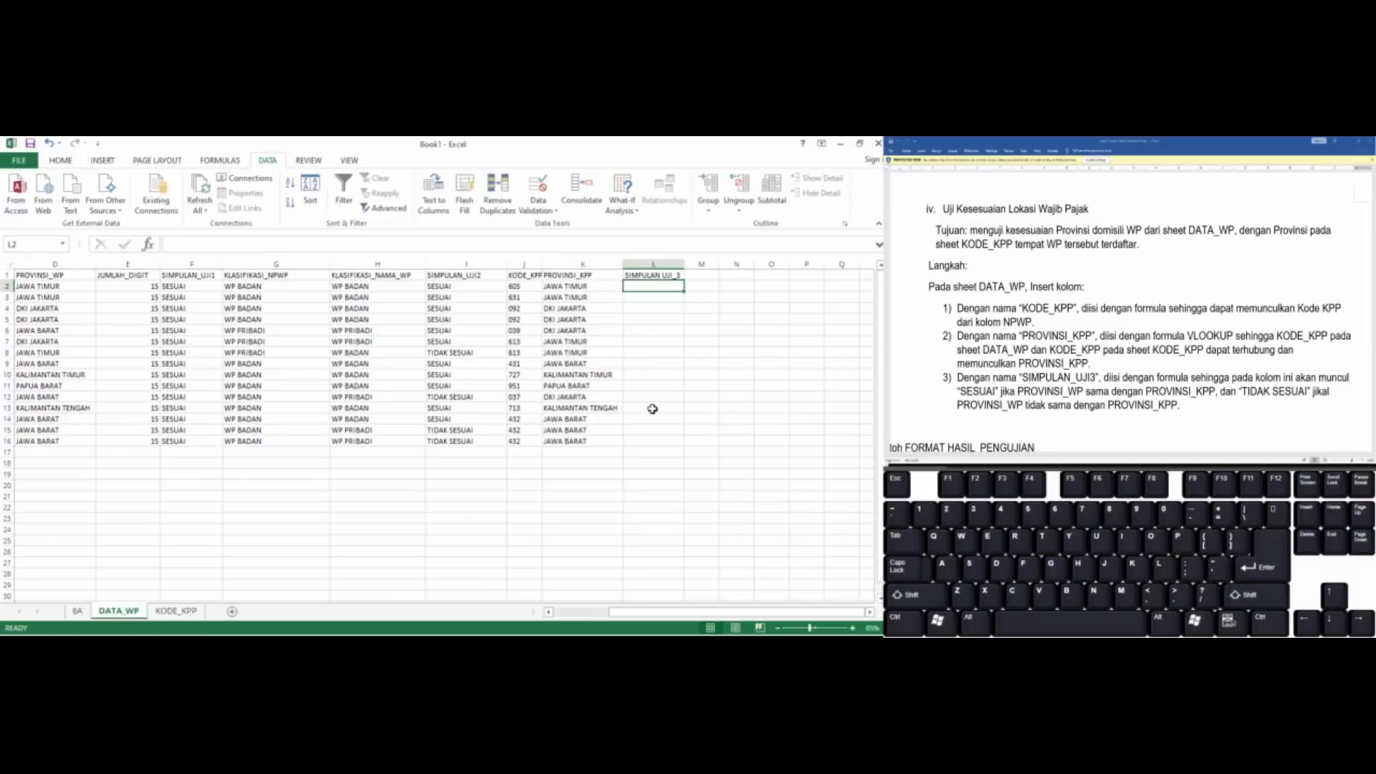
Build the comparison =D2=K2 in L2 to match PROVINSI_WP against PROVINSI_KPP
text(=)
key(Left)
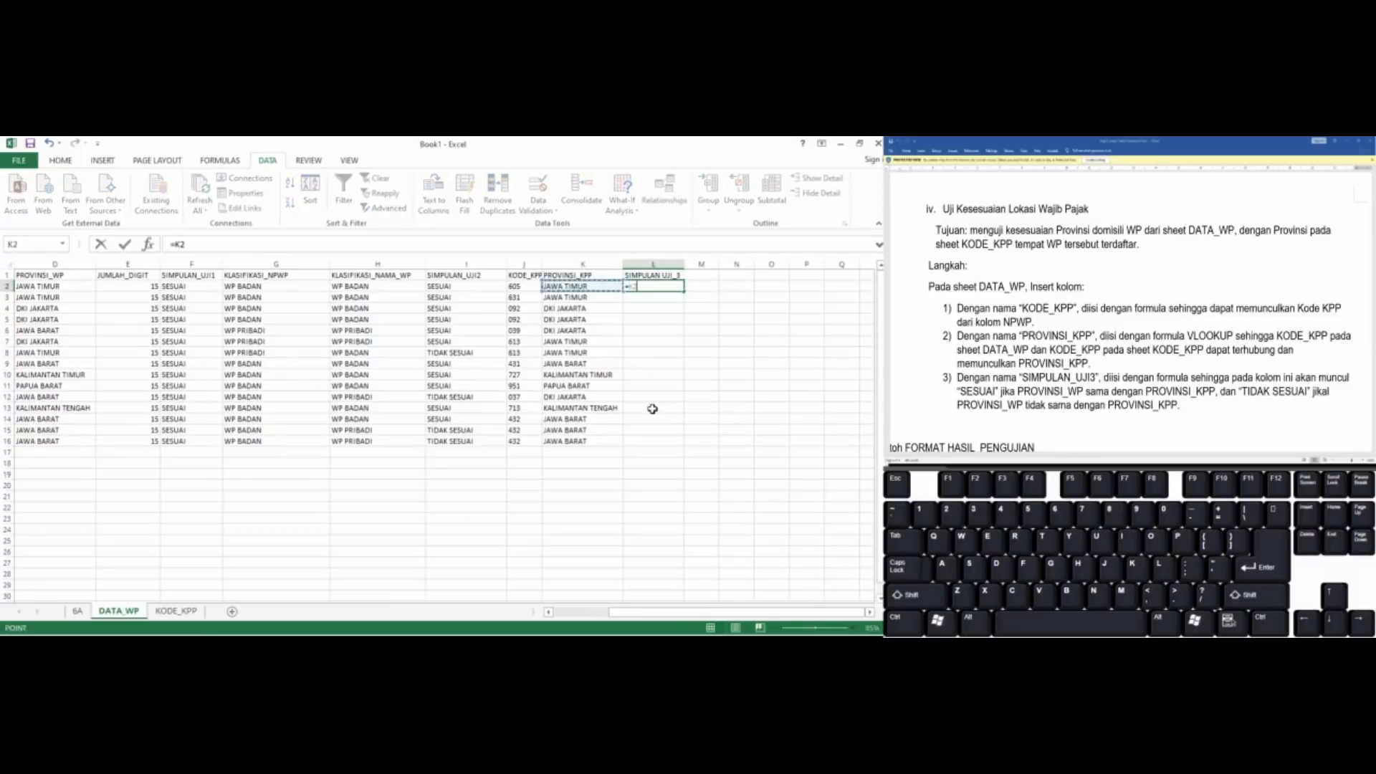
key(Left)
key(Left)
key(Left)
key(Left)
key(Left)
key(Left)
key(Left)
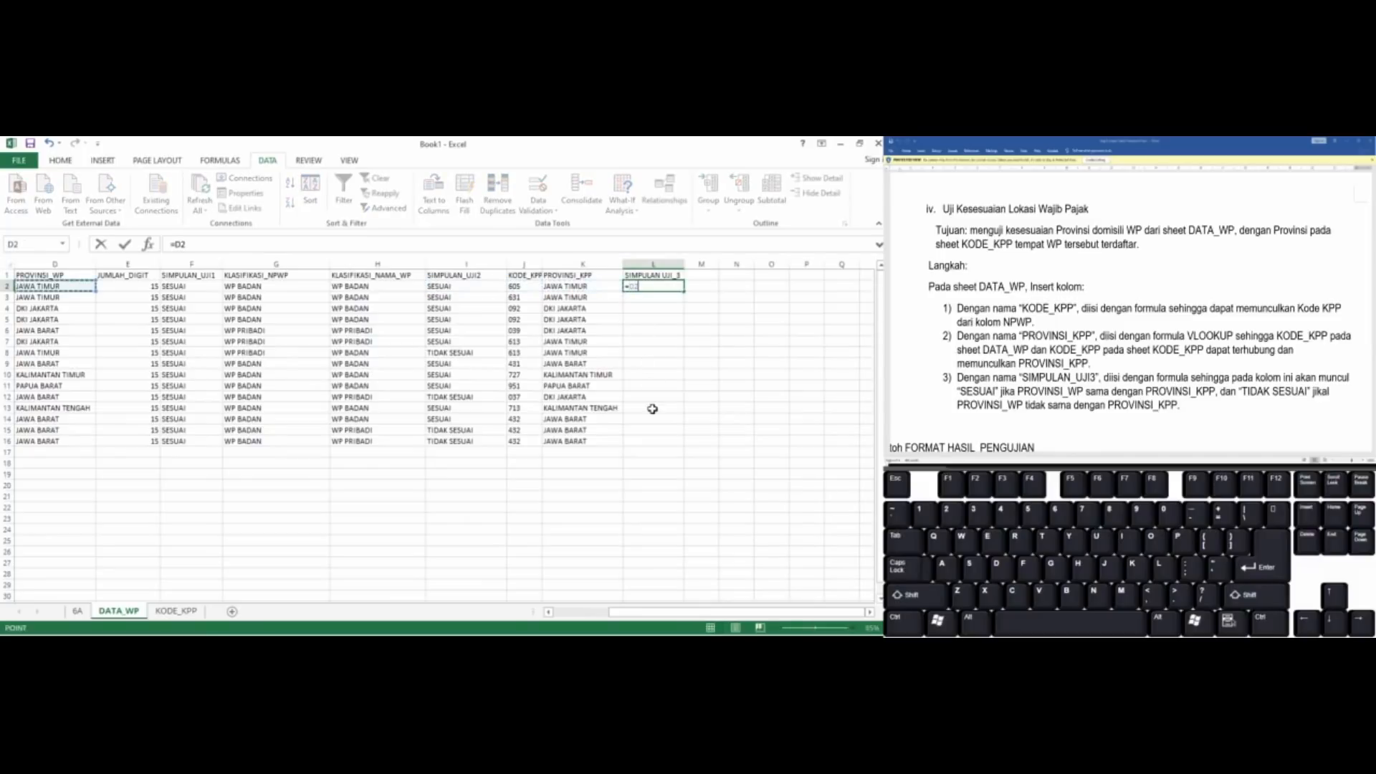
text(=)
key(Left)
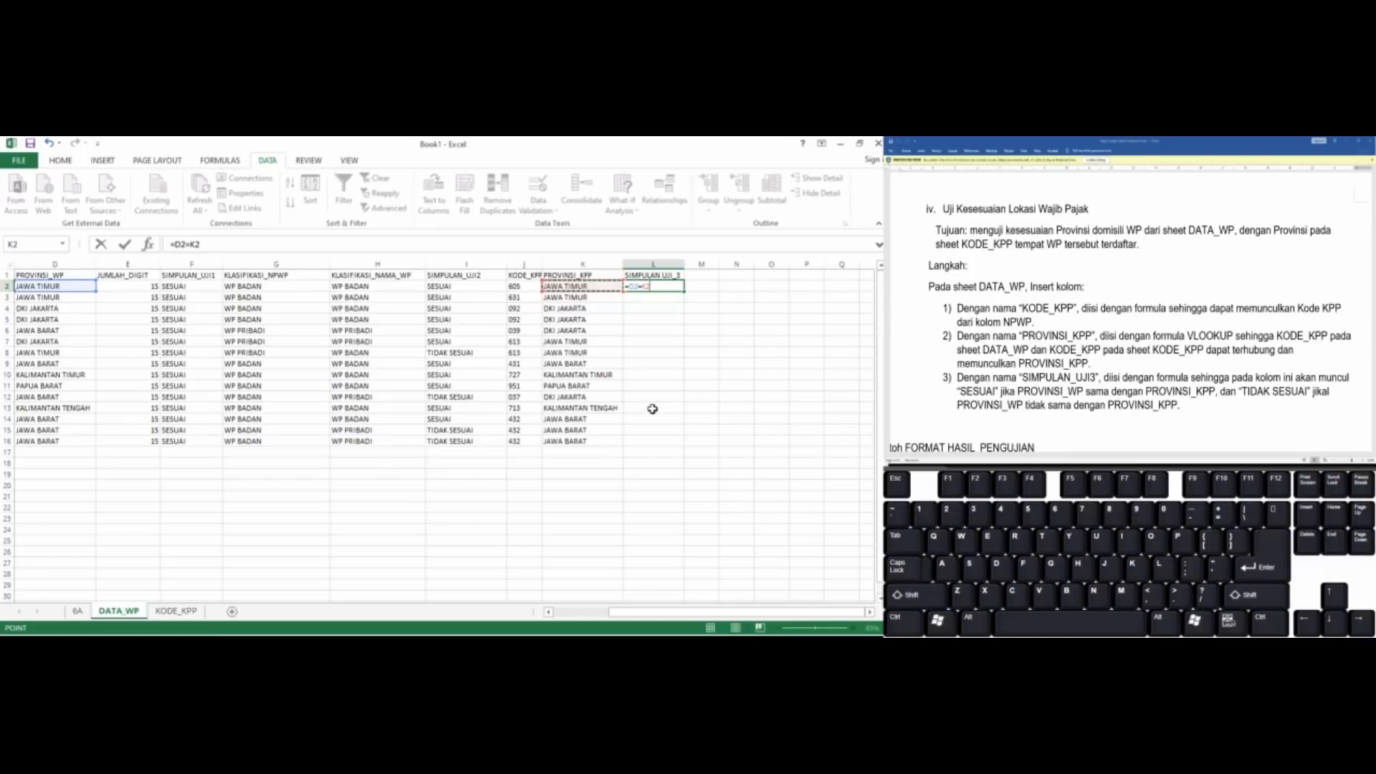
Wrap the L2 comparison as =IF(D2=K2;"SESUAI";"TIDAK SESUAI") and fill it down through L16
key(F2)
key(Home)
key(Right)
text(IF()
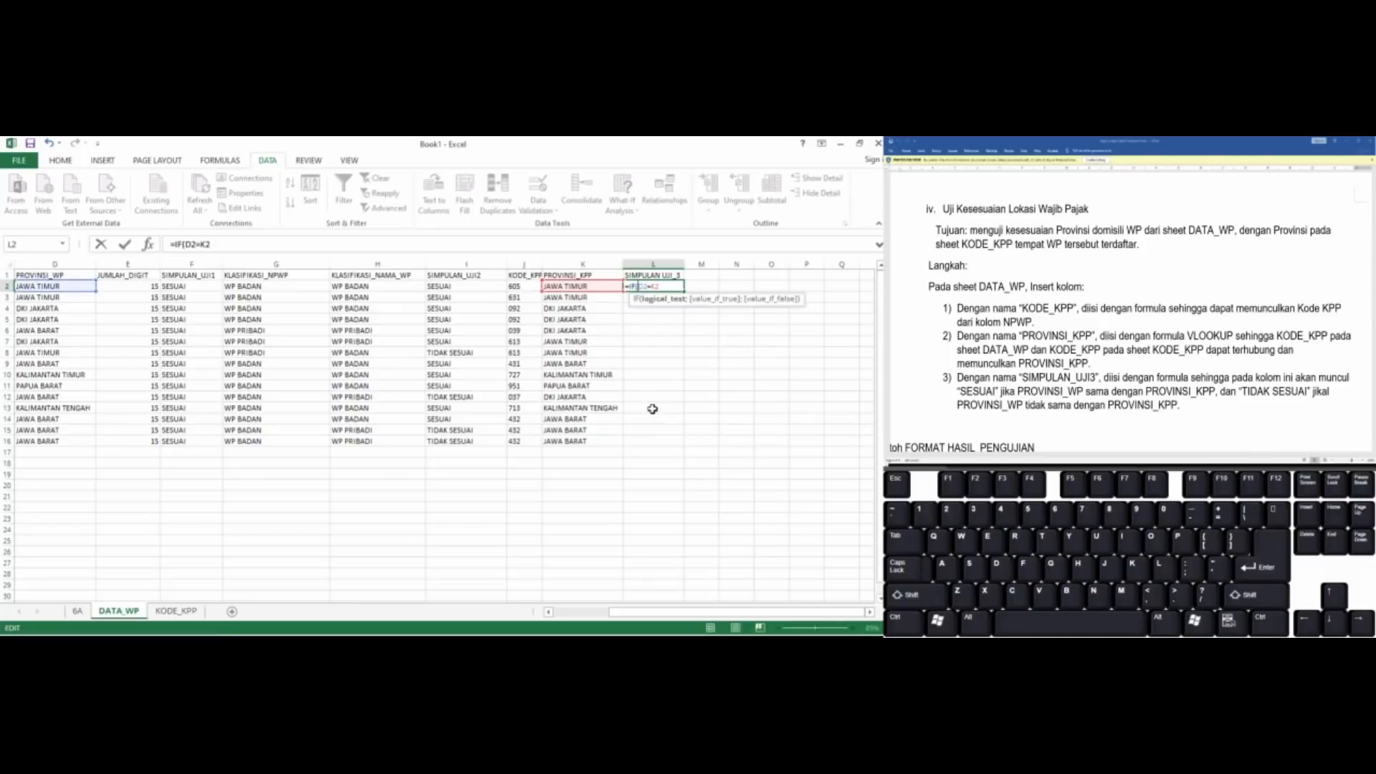
key(End)
text(;"SESUAI";)
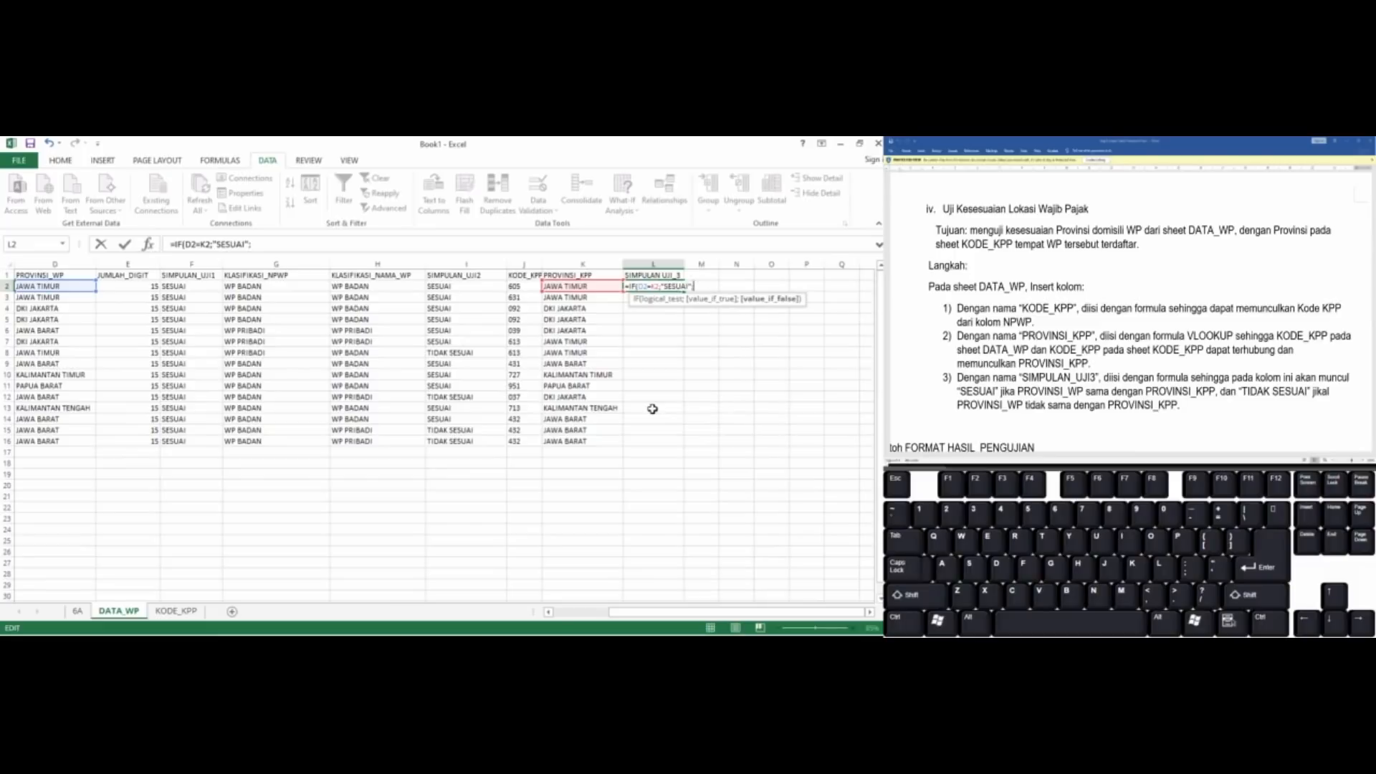
text("TIDAK SESUAI")
key(Return)
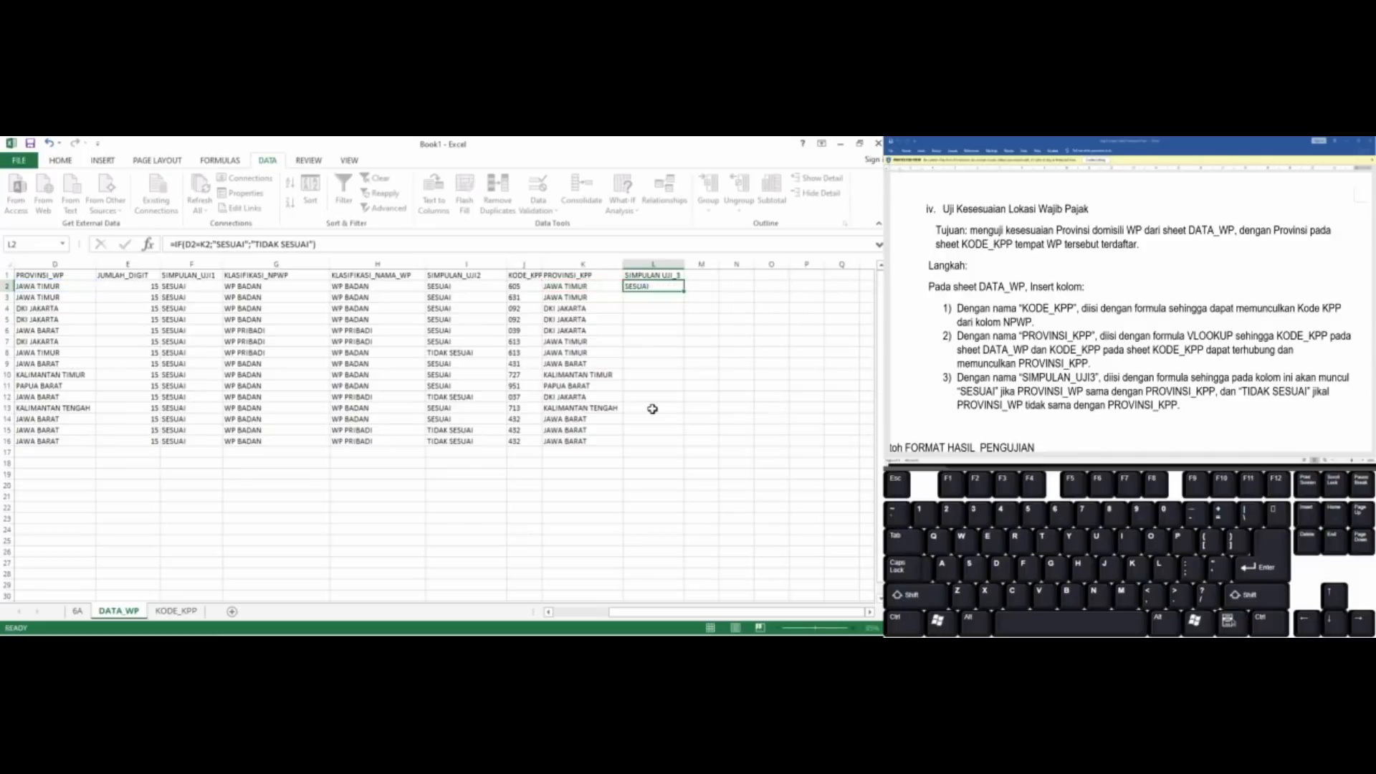
key(Up)
drag(684, 294, 662, 449)
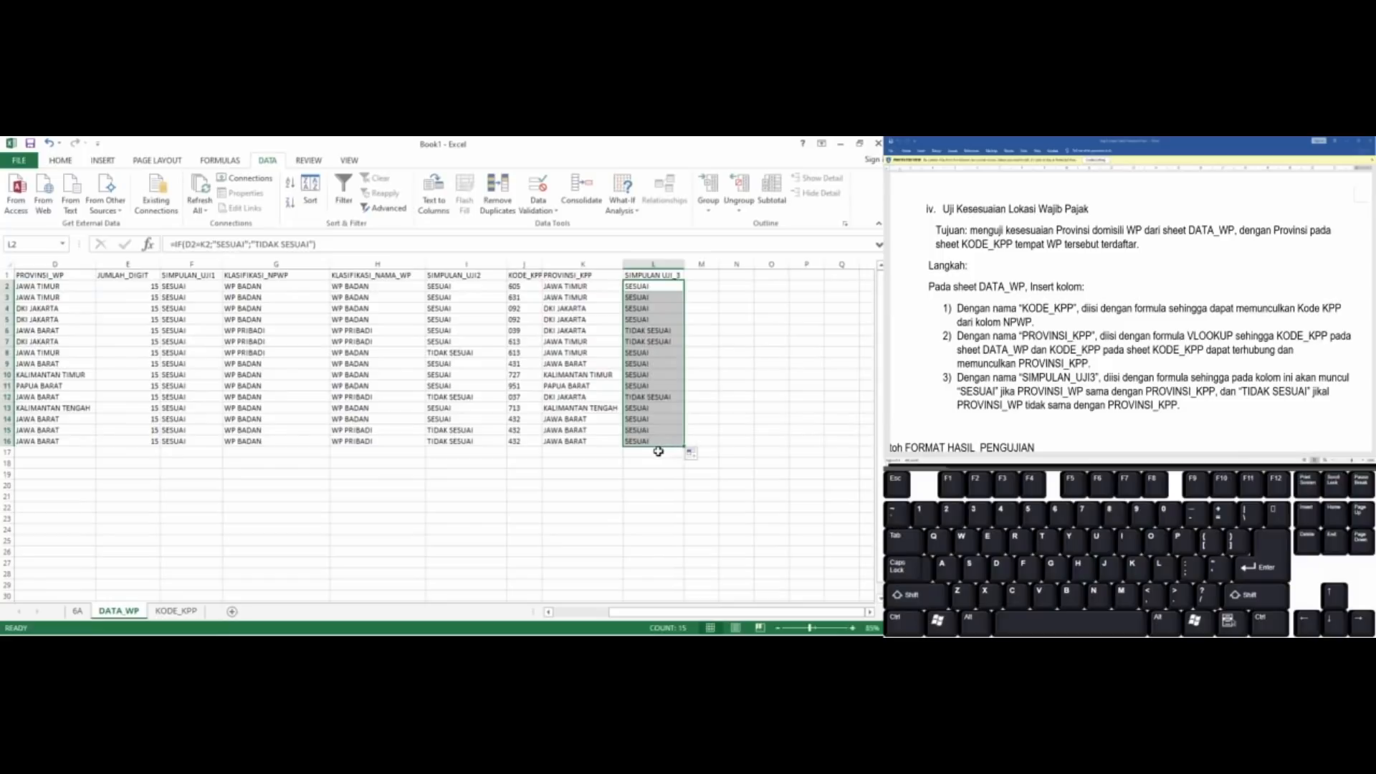
Inspect the test results in L7 and L6, and read the assignment document through the FORMAT HASIL_PENGUJIAN example
click(652, 339)
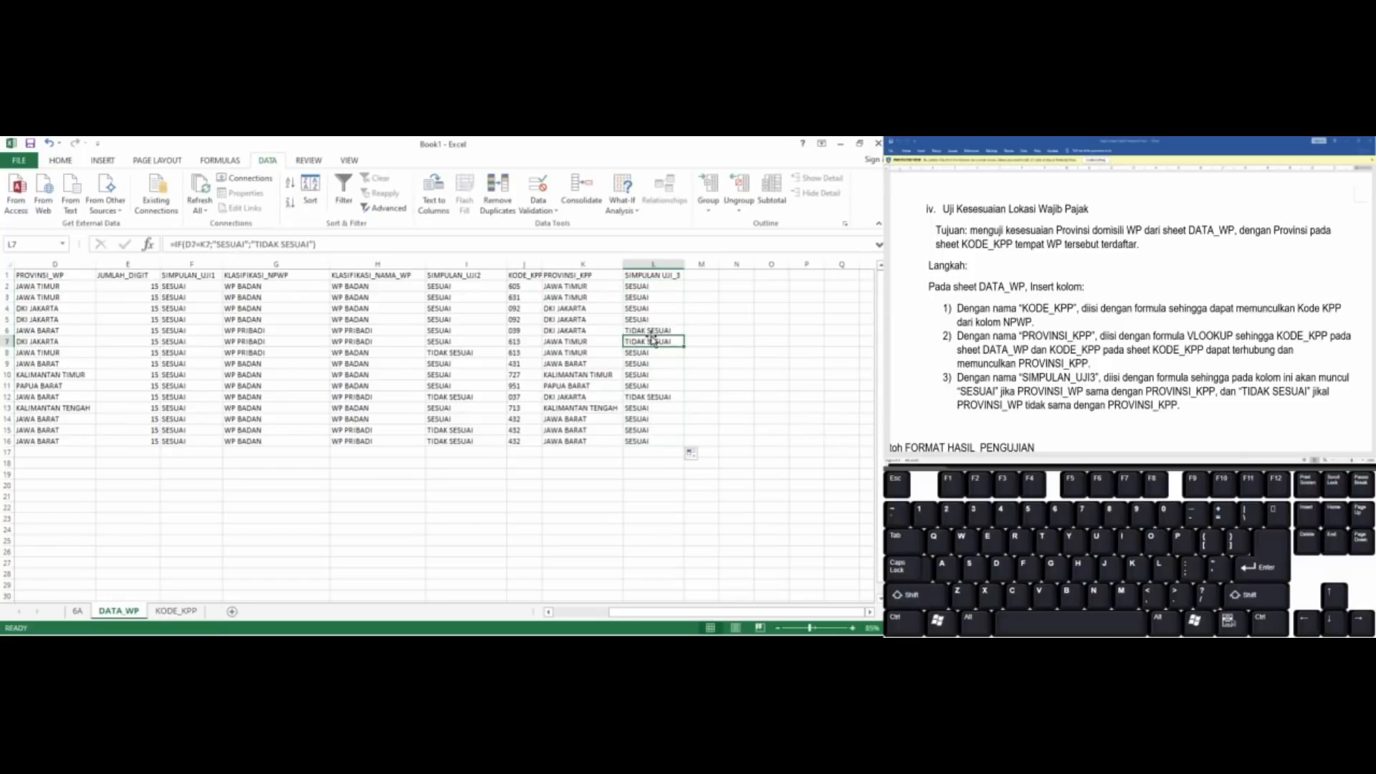
click(652, 334)
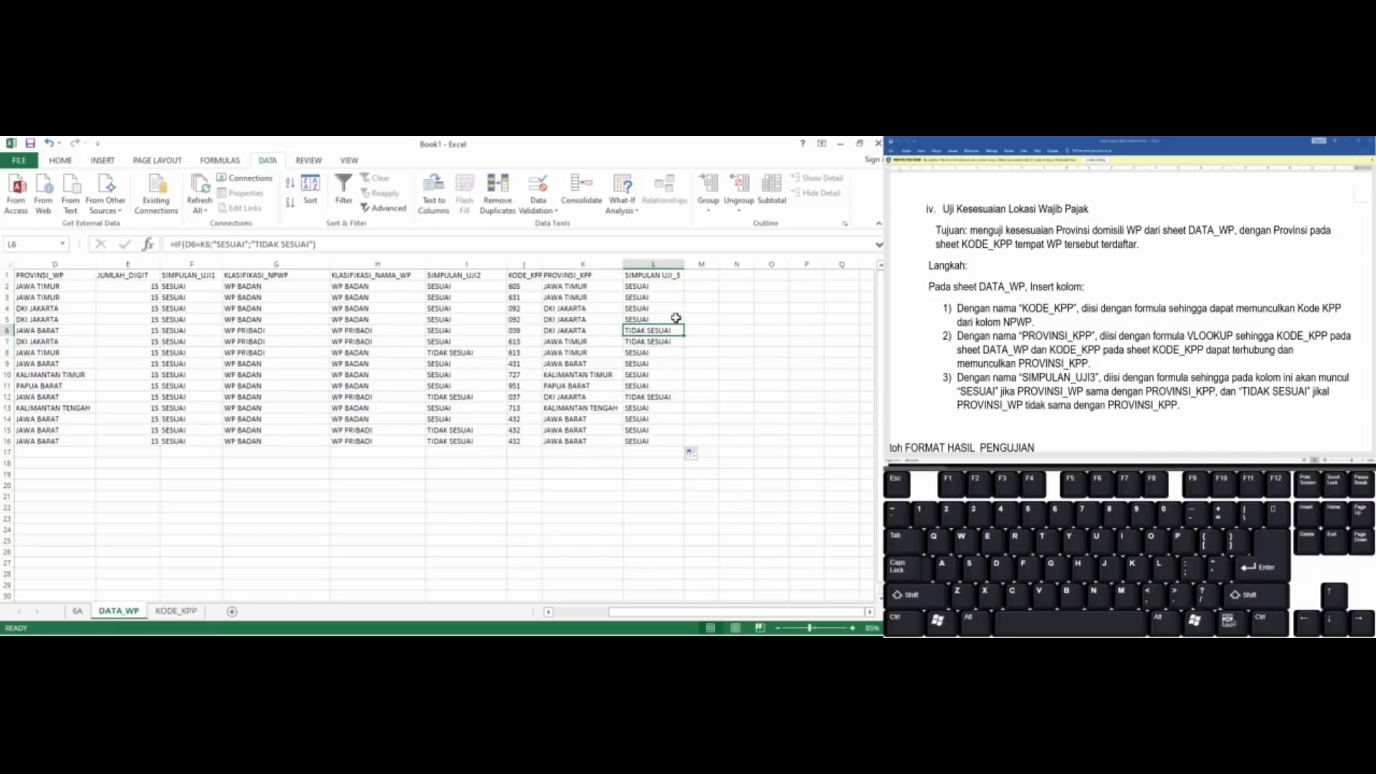
click(1122, 334)
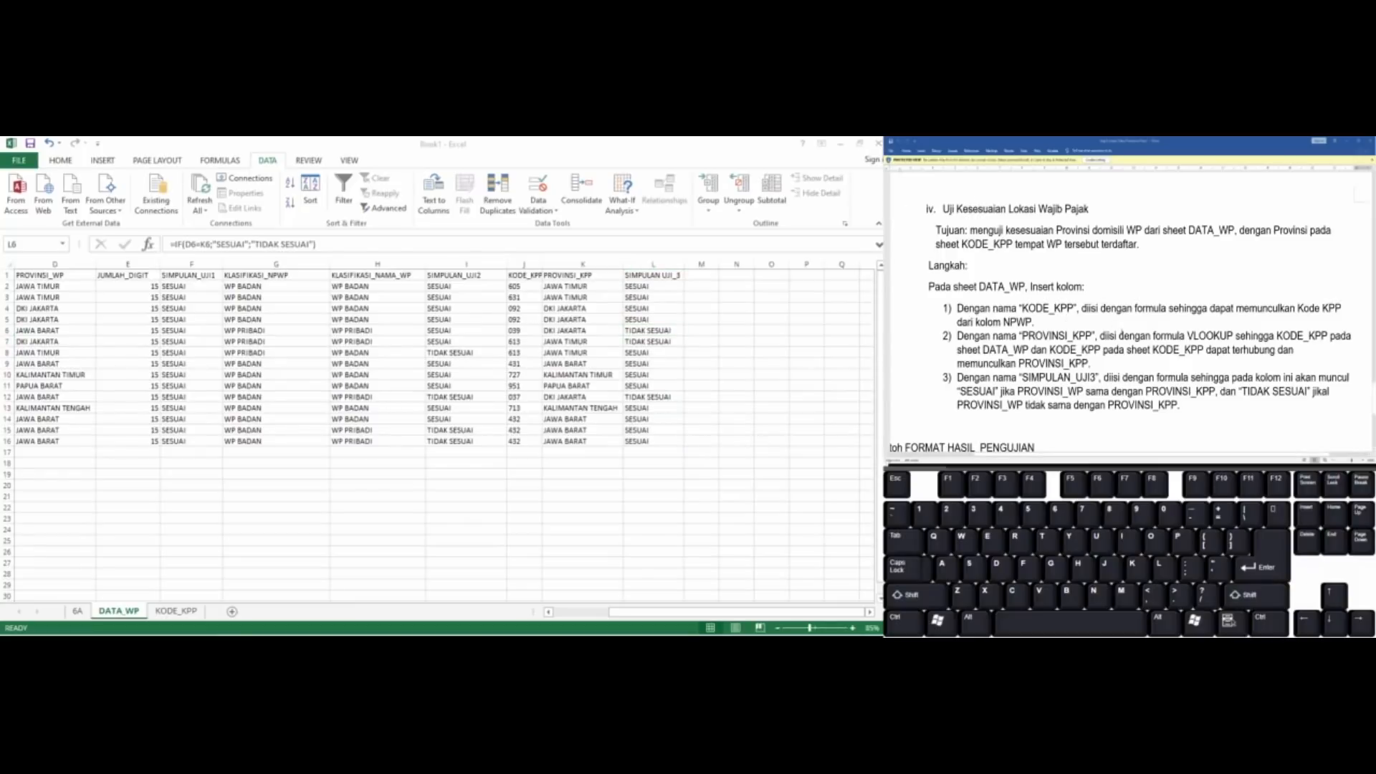
scroll(1121, 334, down, 3)
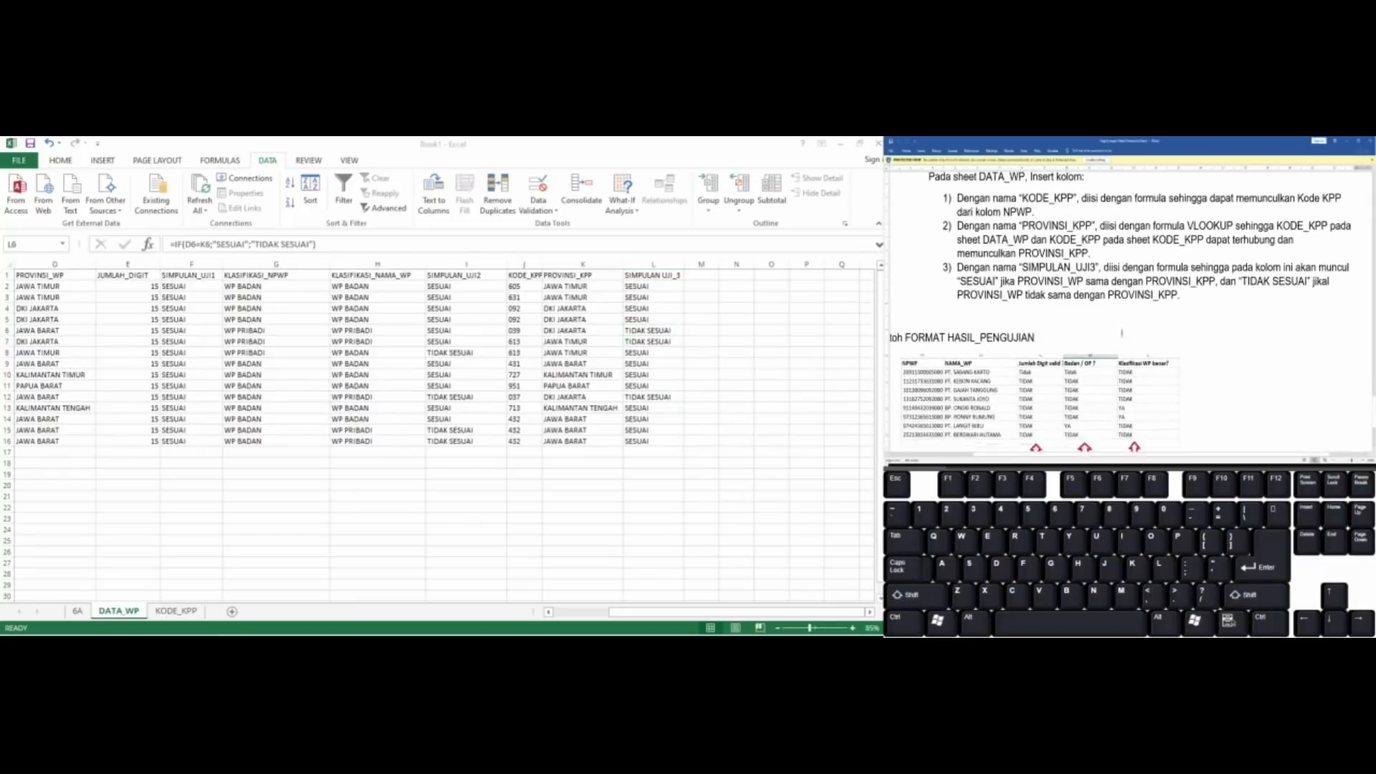
scroll(1122, 333, down, 4)
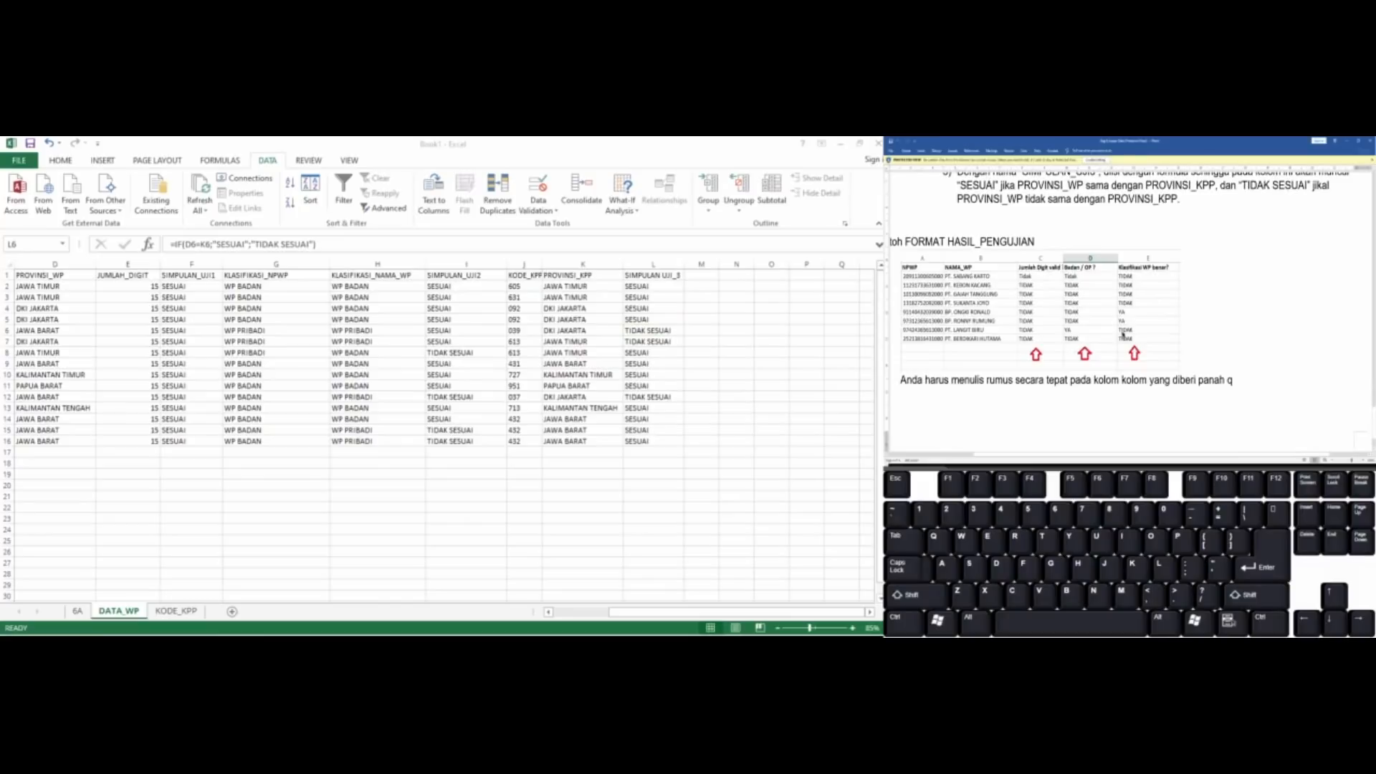
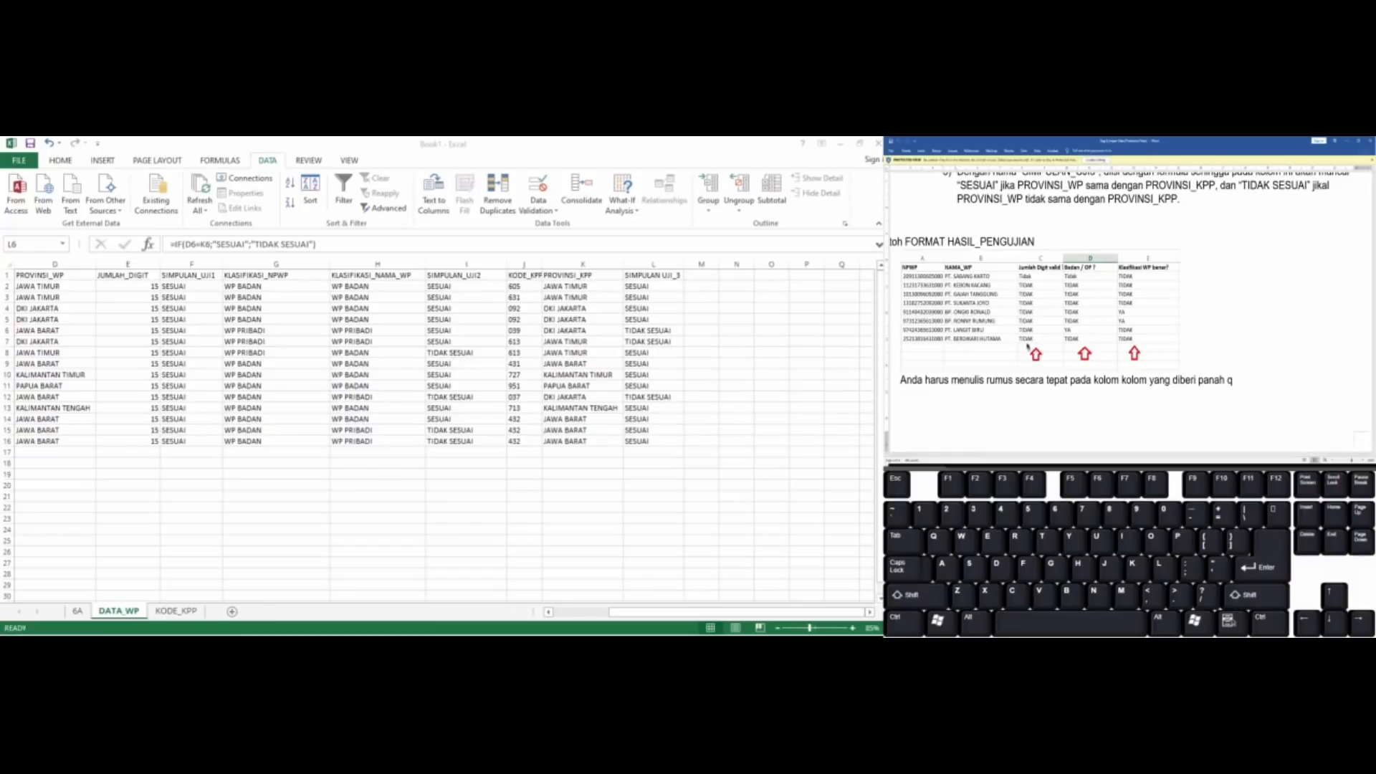
Review the assignment document's Soal B file list, the OUTPUT_PENGUJIAN.csv import instruction and the FORMAT HASIL_PENGUJIAN example
scroll(1097, 286, up, 8)
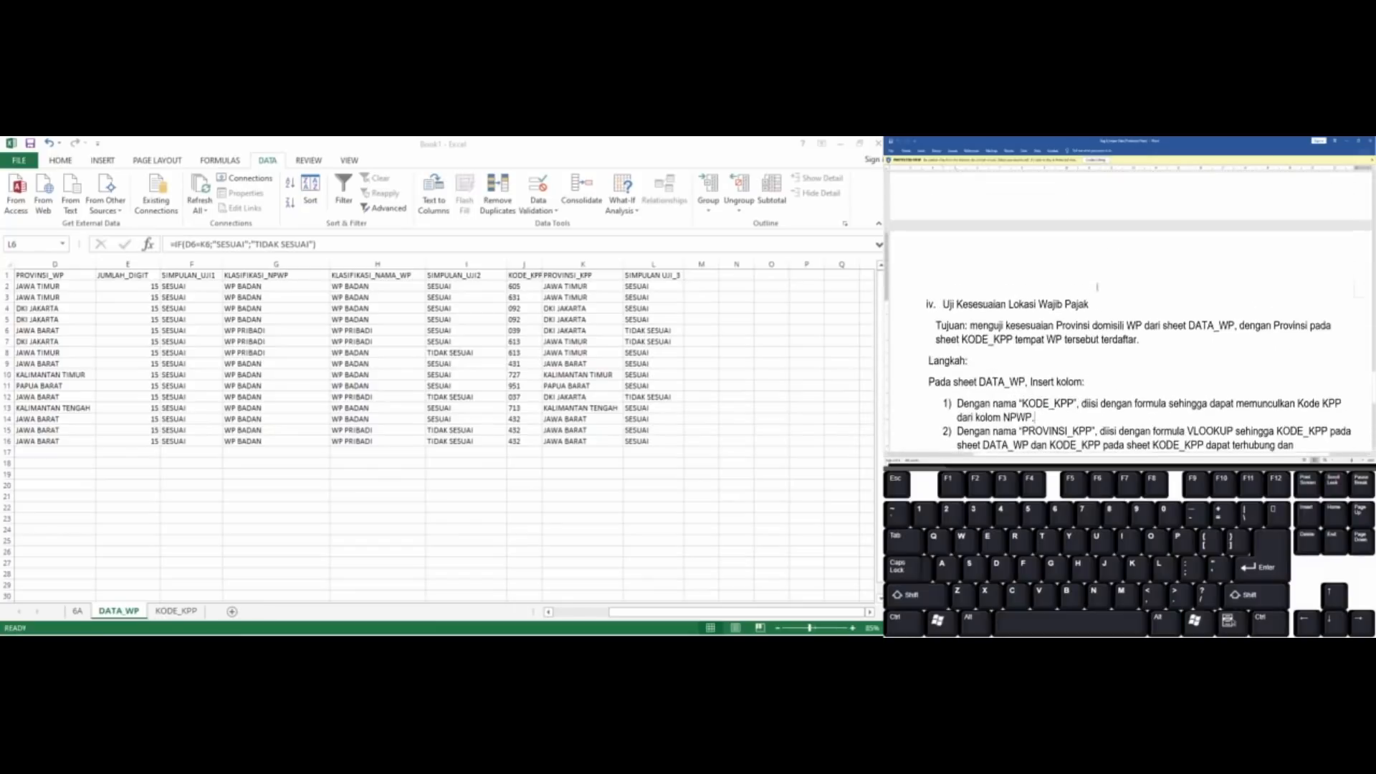
scroll(1097, 286, up, 10)
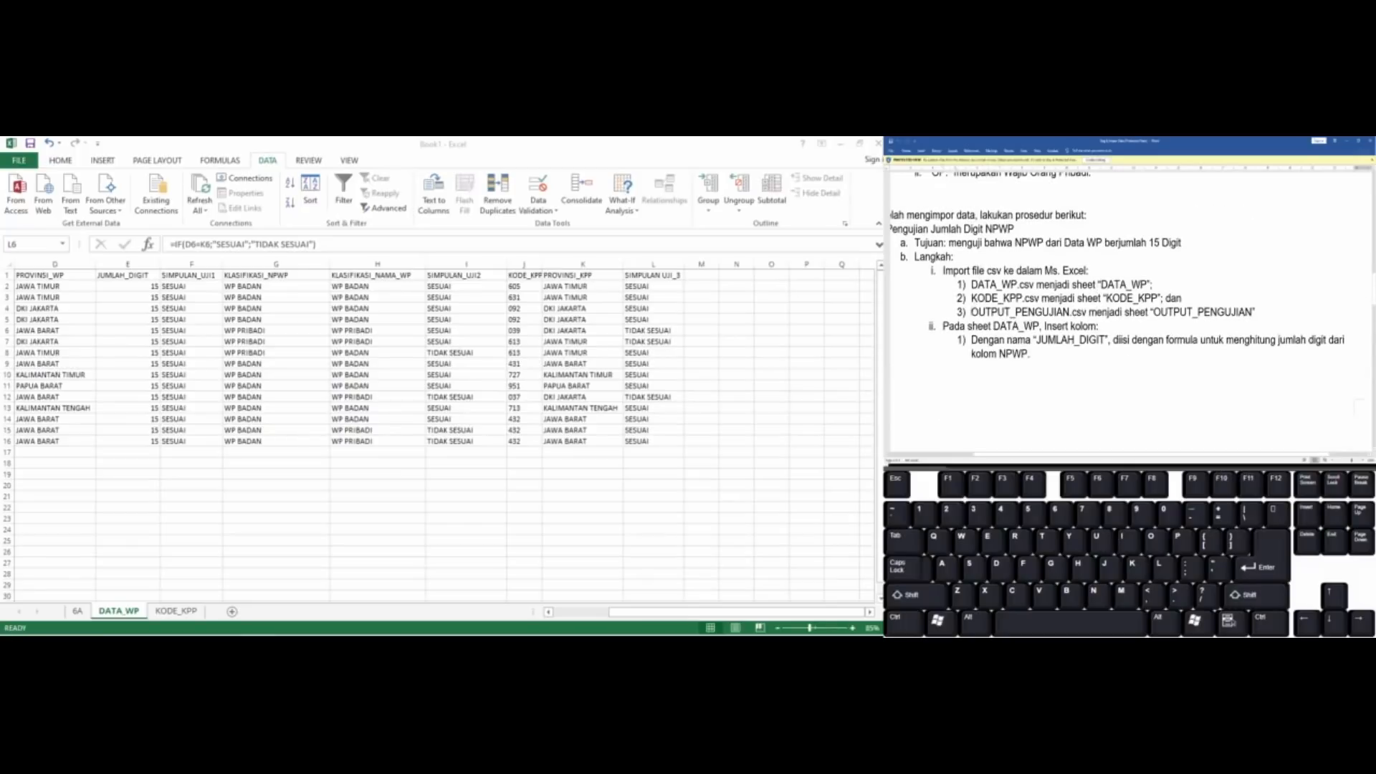
drag(972, 313, 1087, 315)
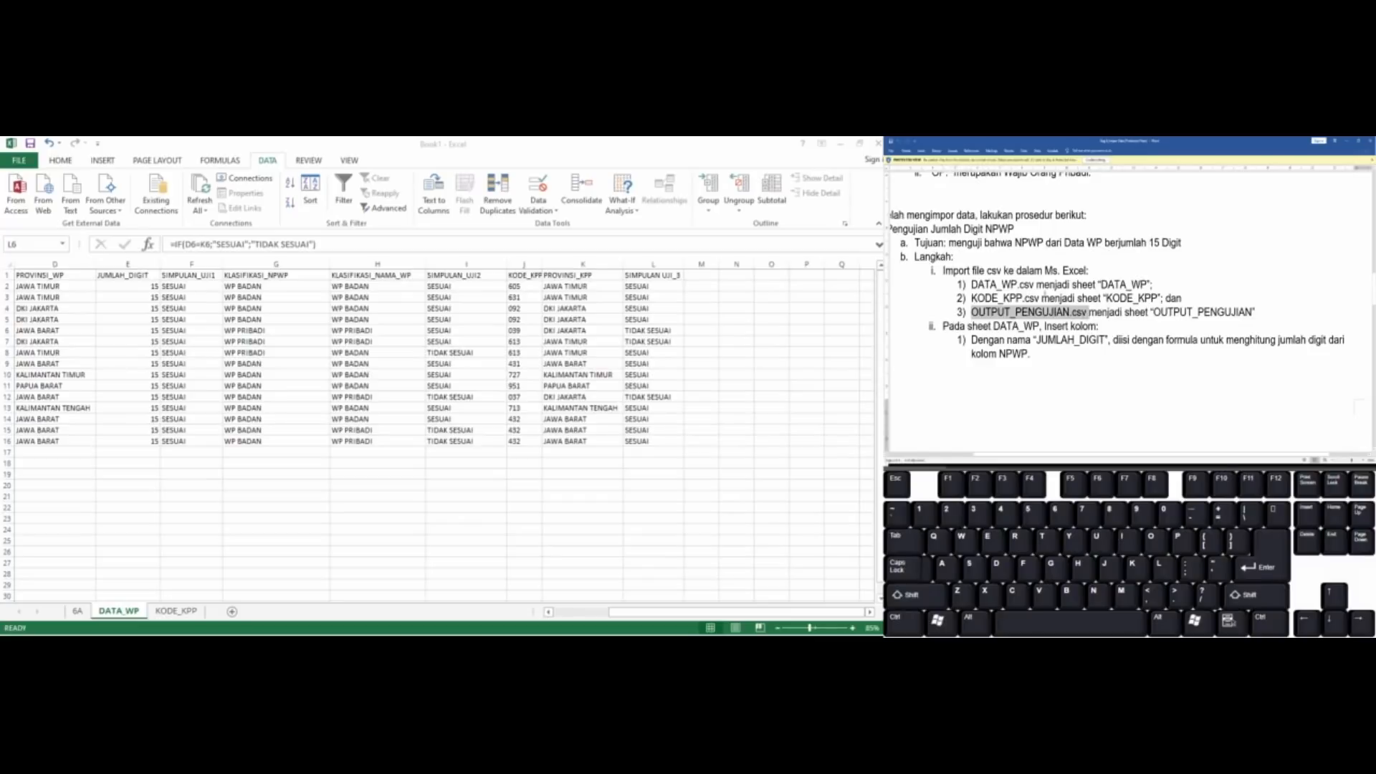
scroll(1047, 295, up, 5)
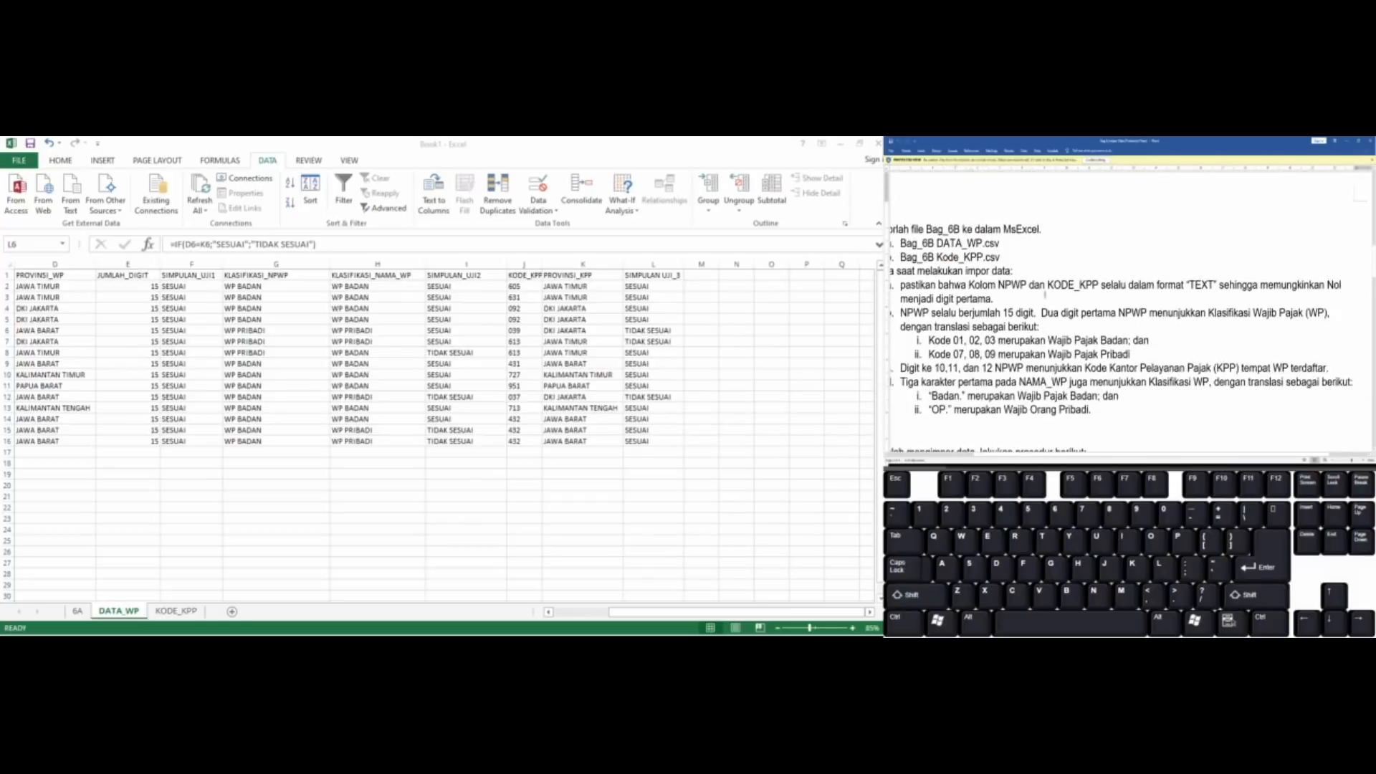
scroll(1046, 294, up, 3)
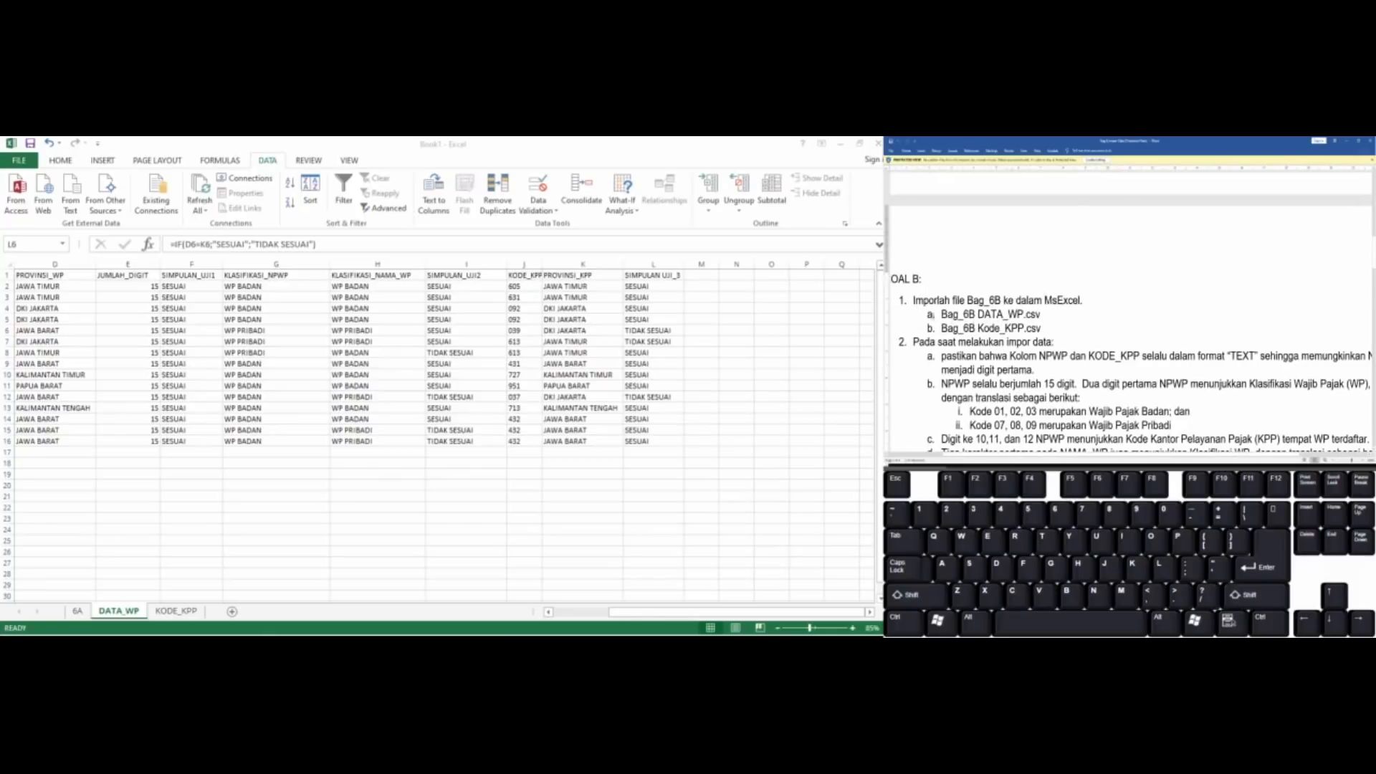
drag(941, 314, 1047, 330)
scroll(1047, 331, down, 10)
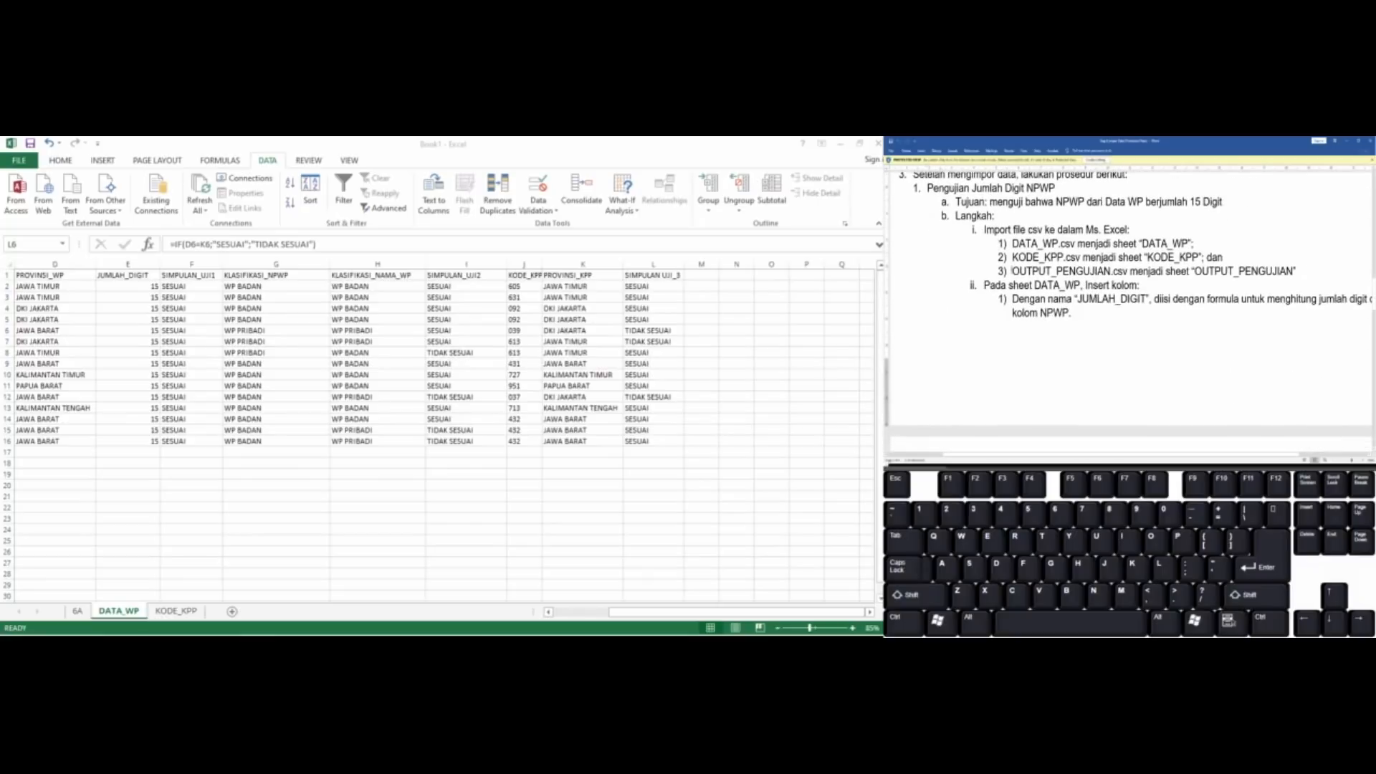
drag(1012, 272, 1301, 274)
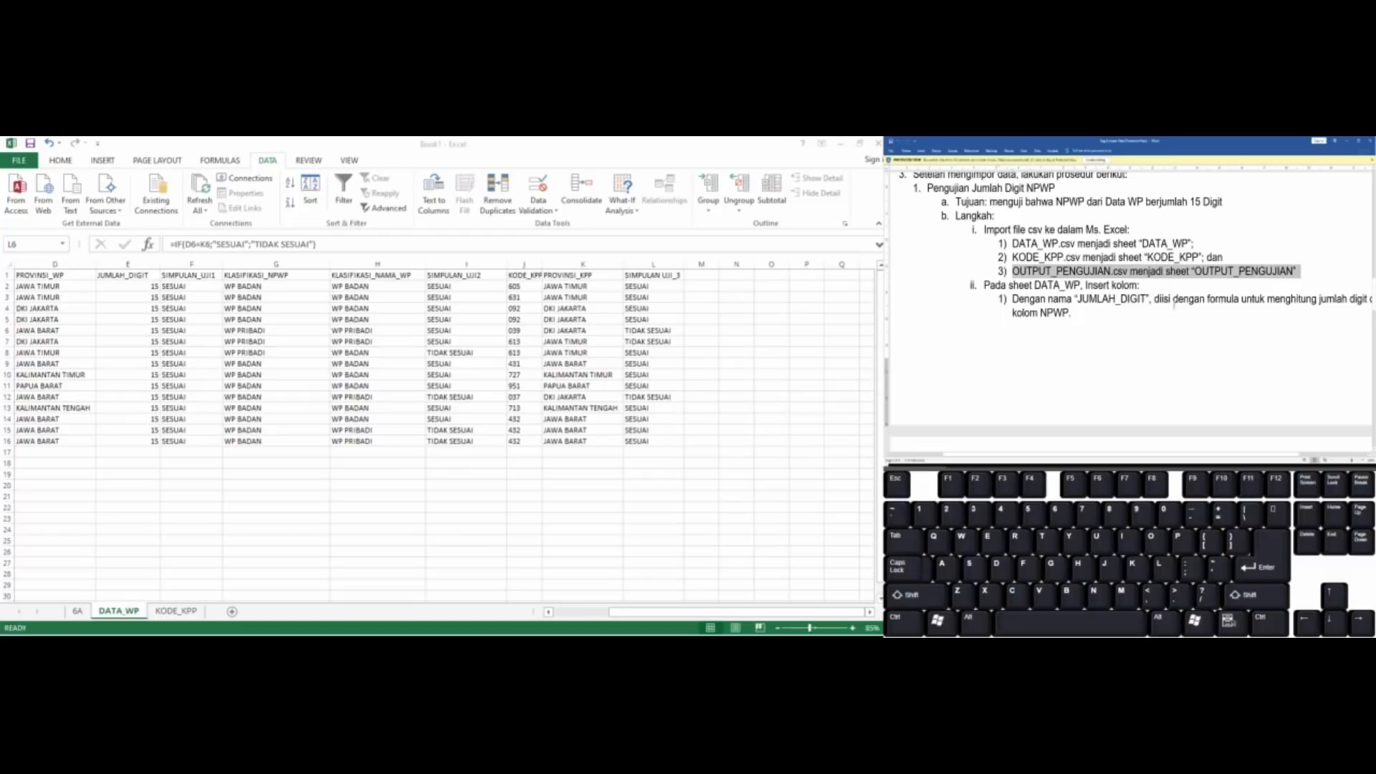
click(1103, 315)
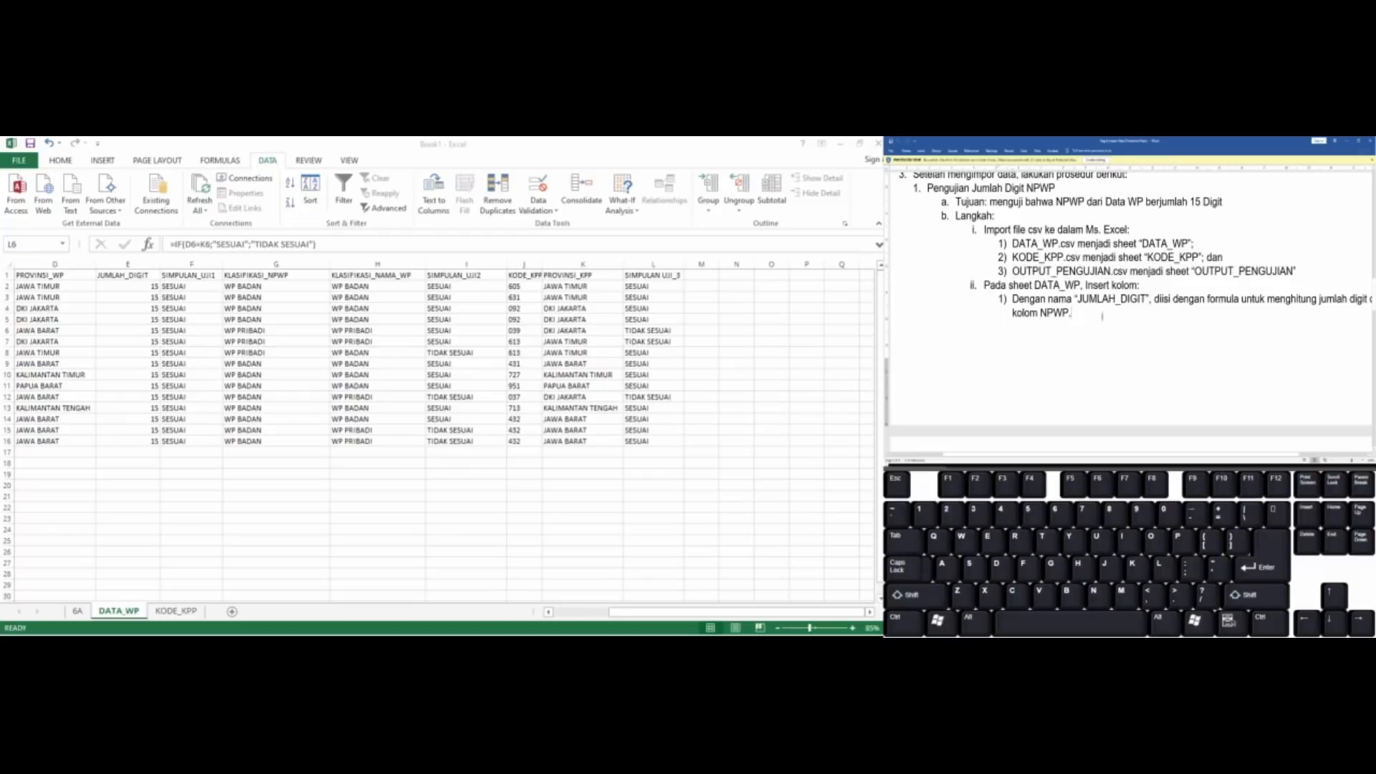
scroll(1102, 315, down, 5)
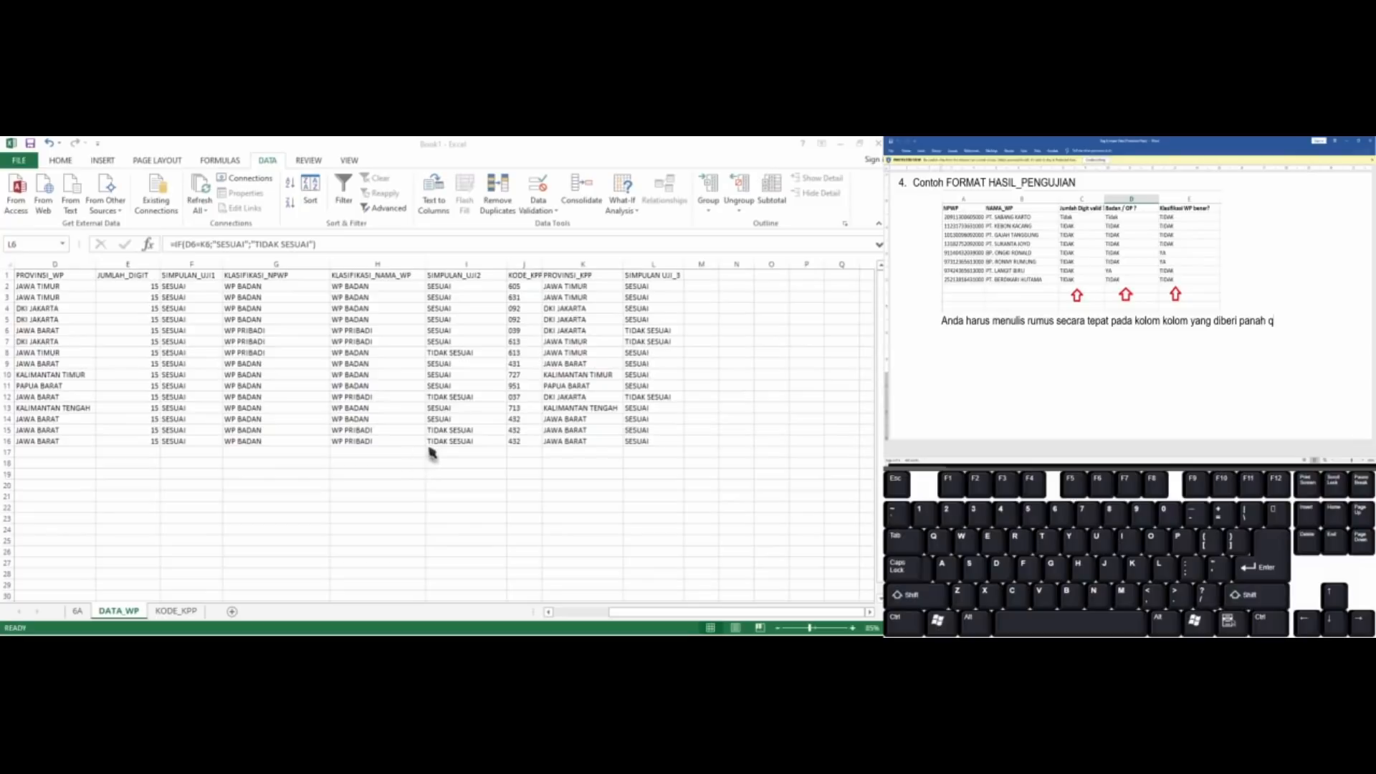
Examine the DATA_WP formulas across row 11 from SIMPULAN_UJI2 to the third conclusion column, and across row 16 back to KLASIFIKASI_NPWP
click(428, 447)
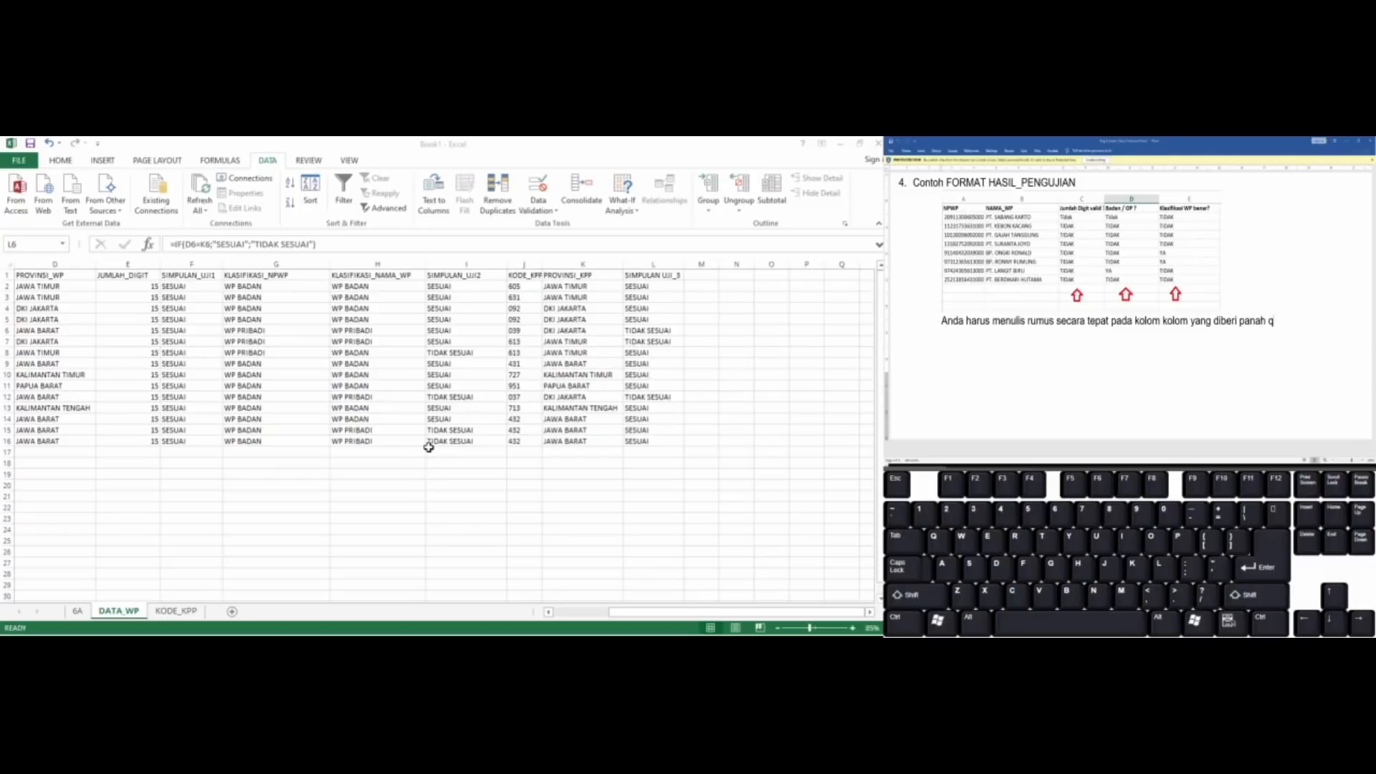
click(437, 385)
key(Right)
key(Right)
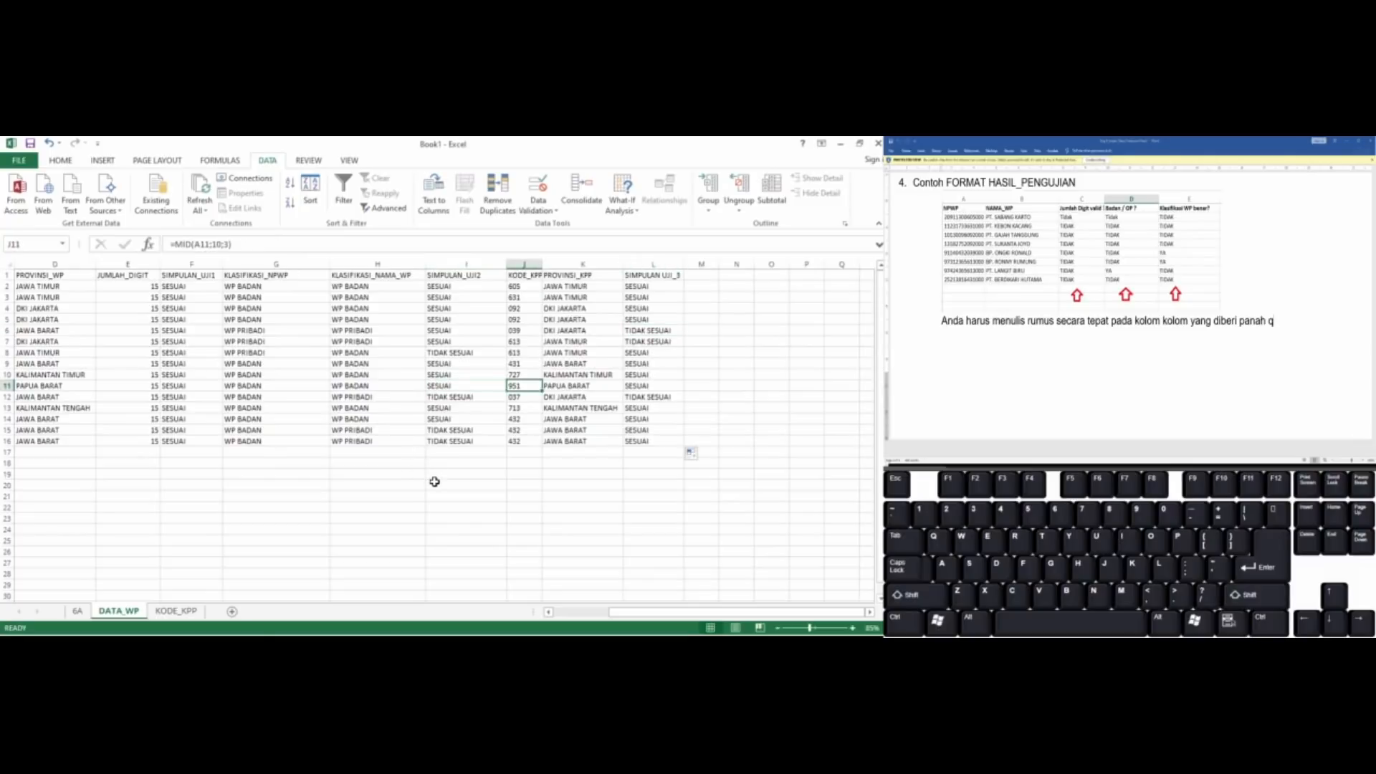
key(Right)
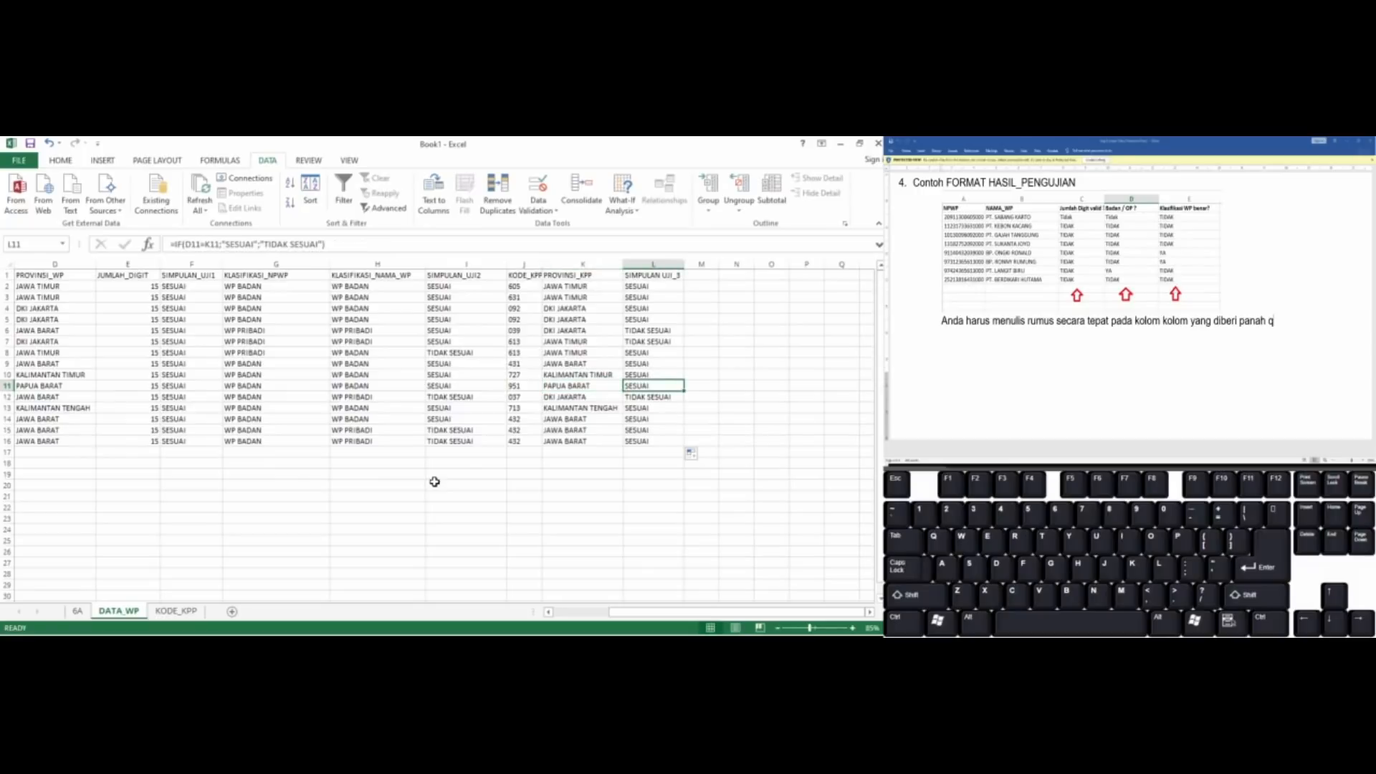
key(Down)
key(Down)
key(Down)
key(Down)
key(Down)
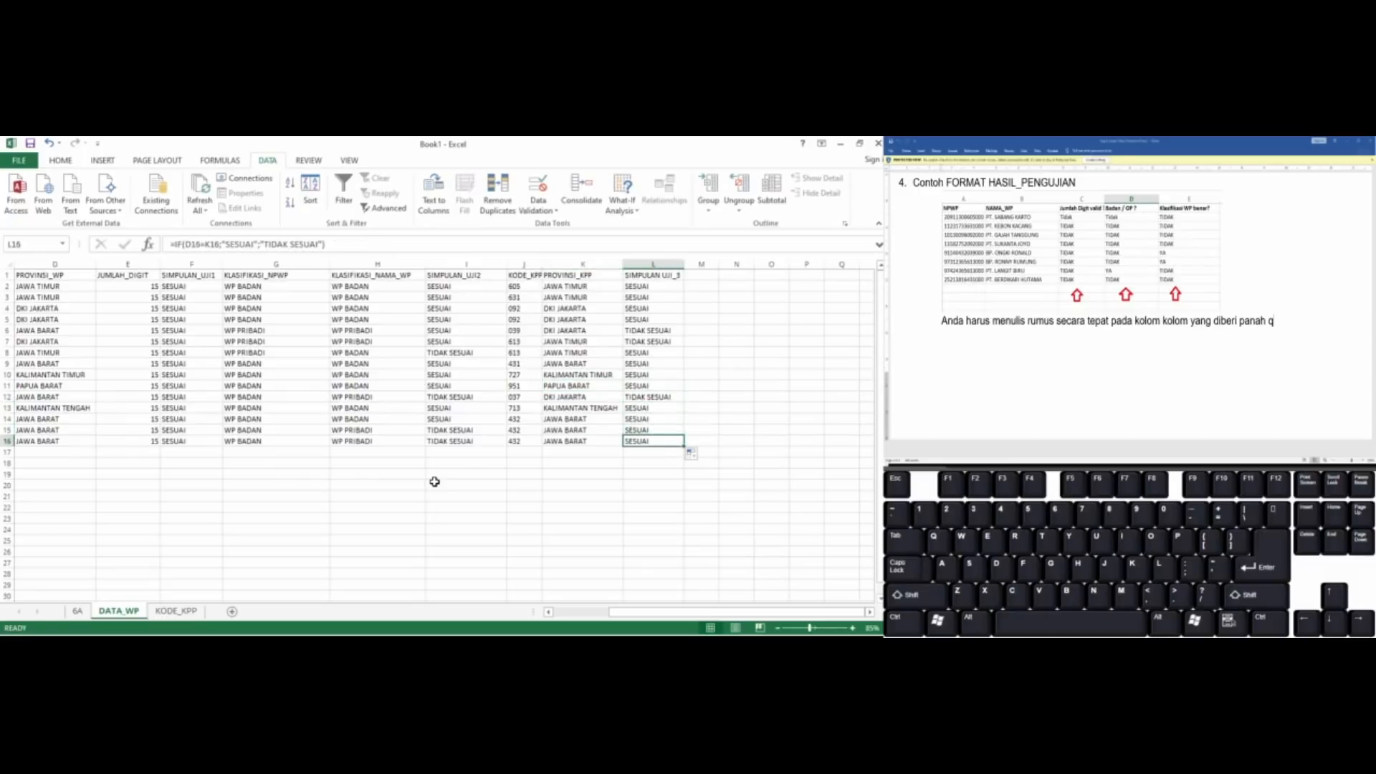
key(Left)
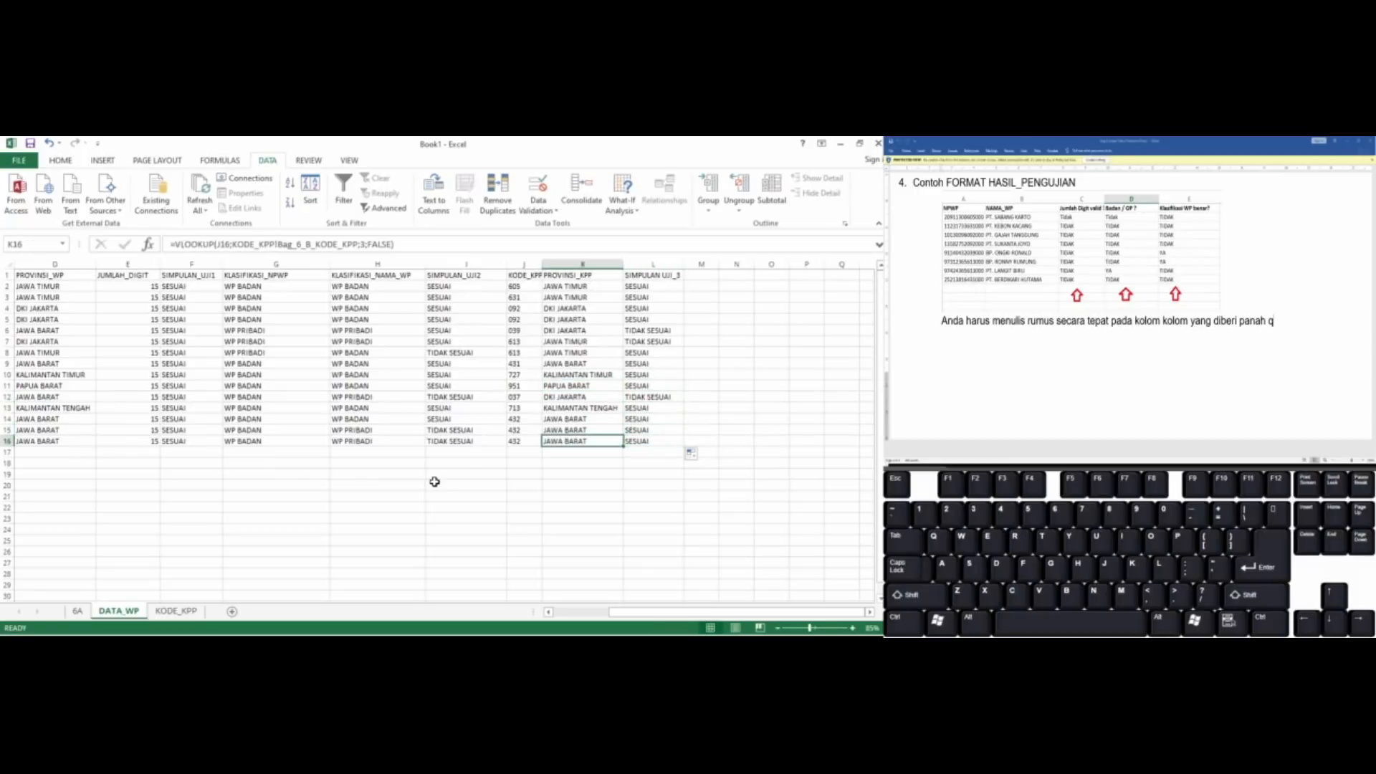
key(Left)
key(Left)
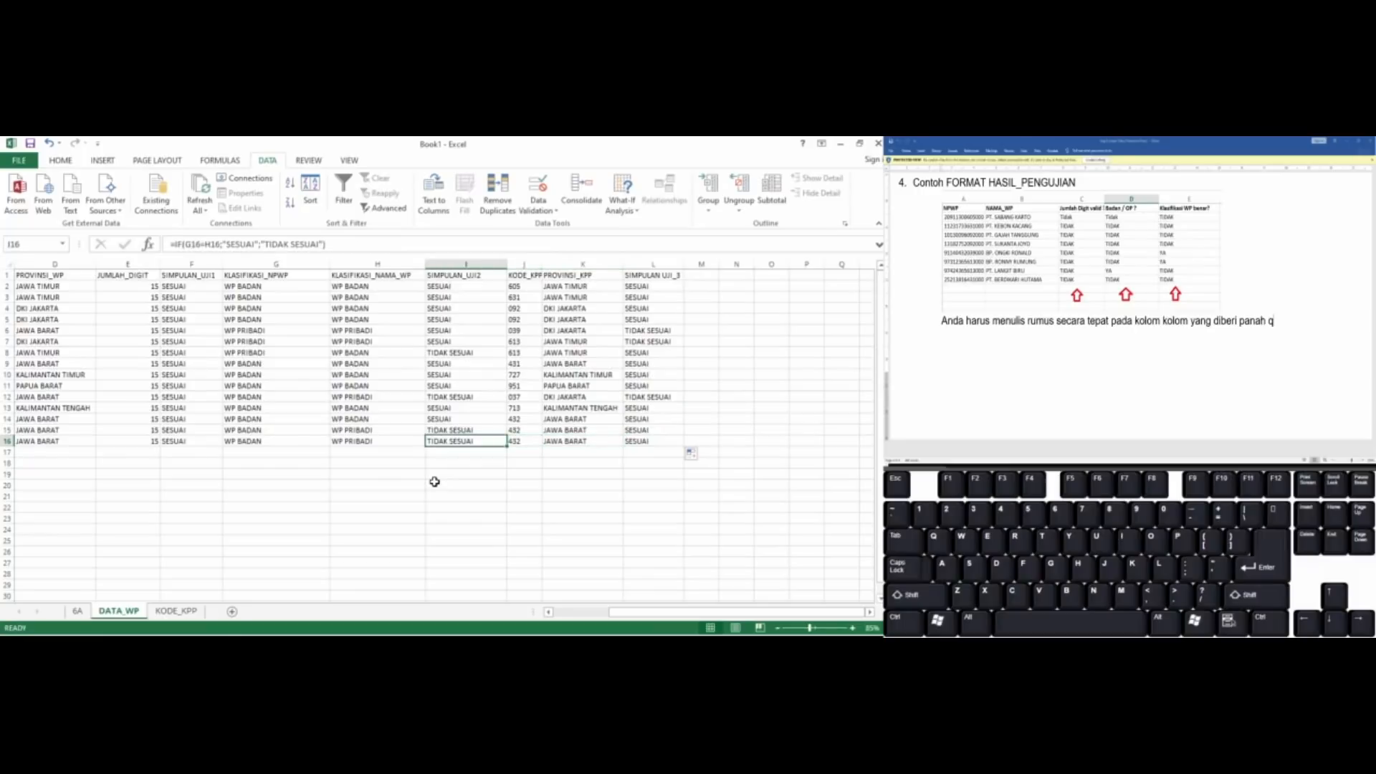
key(Left)
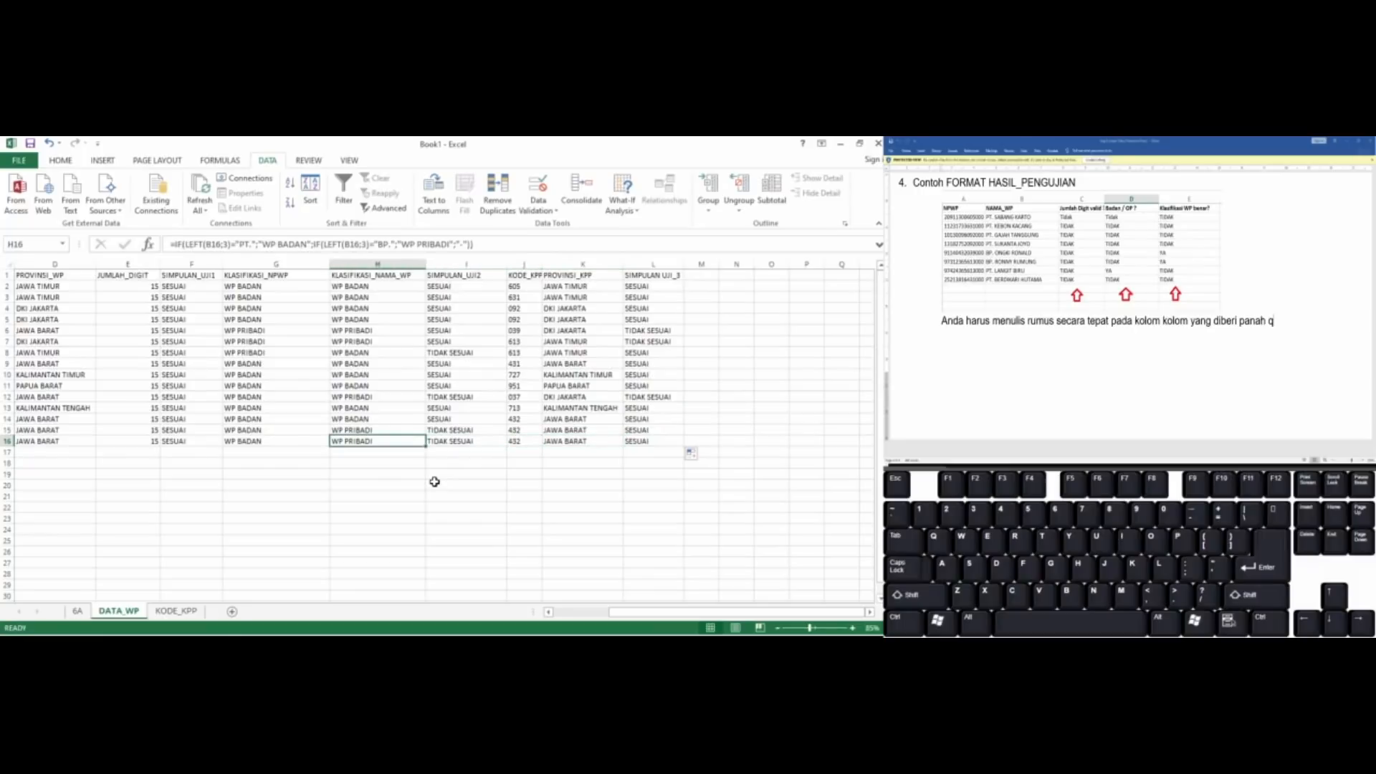
key(Left)
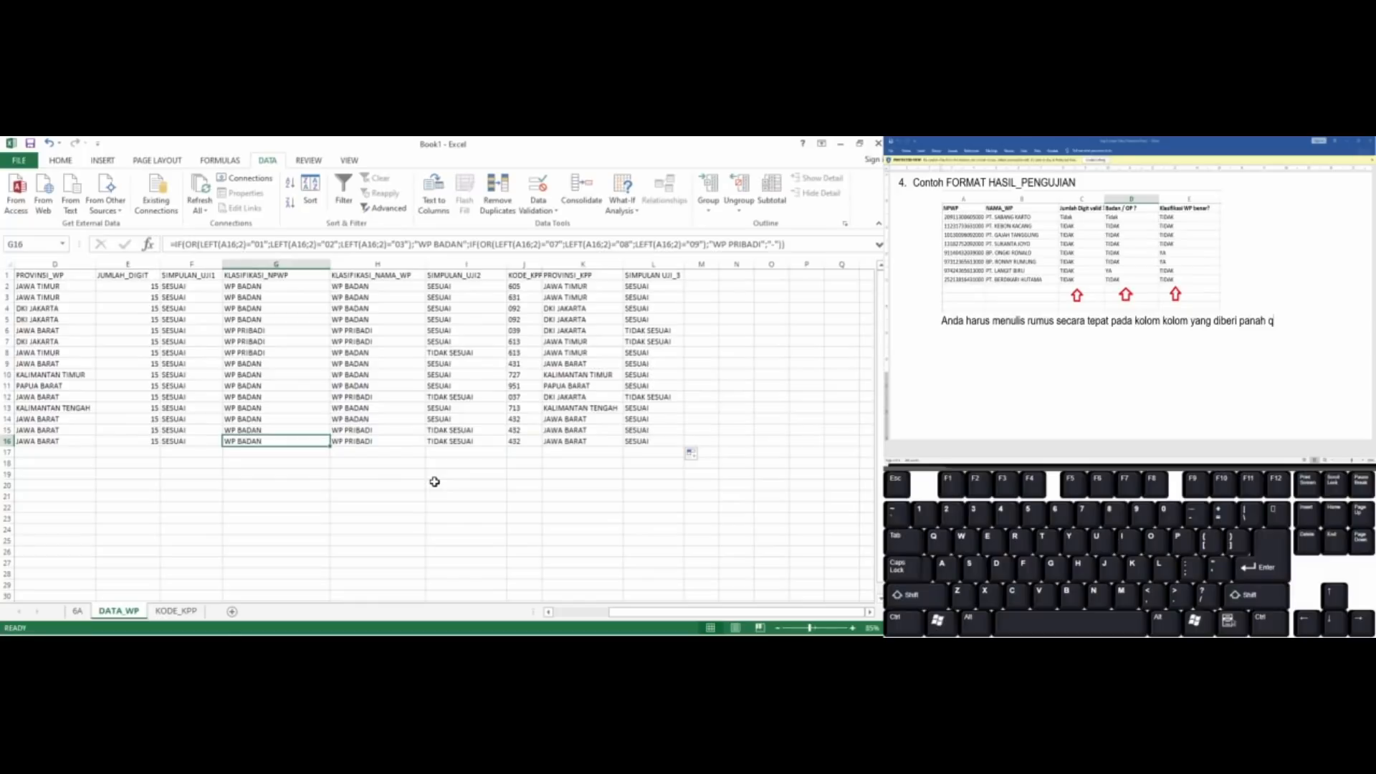